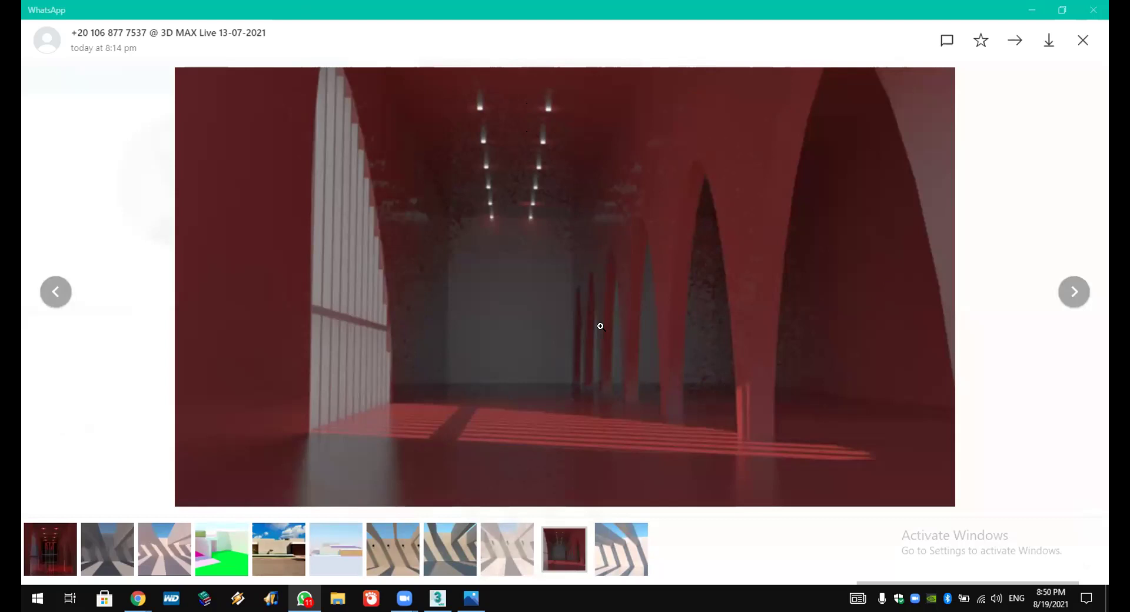
Step: Switch to 3ds Max and open the V-Ray settings of the render setup
{"action": "left_click", "coordinate": [438, 599]}
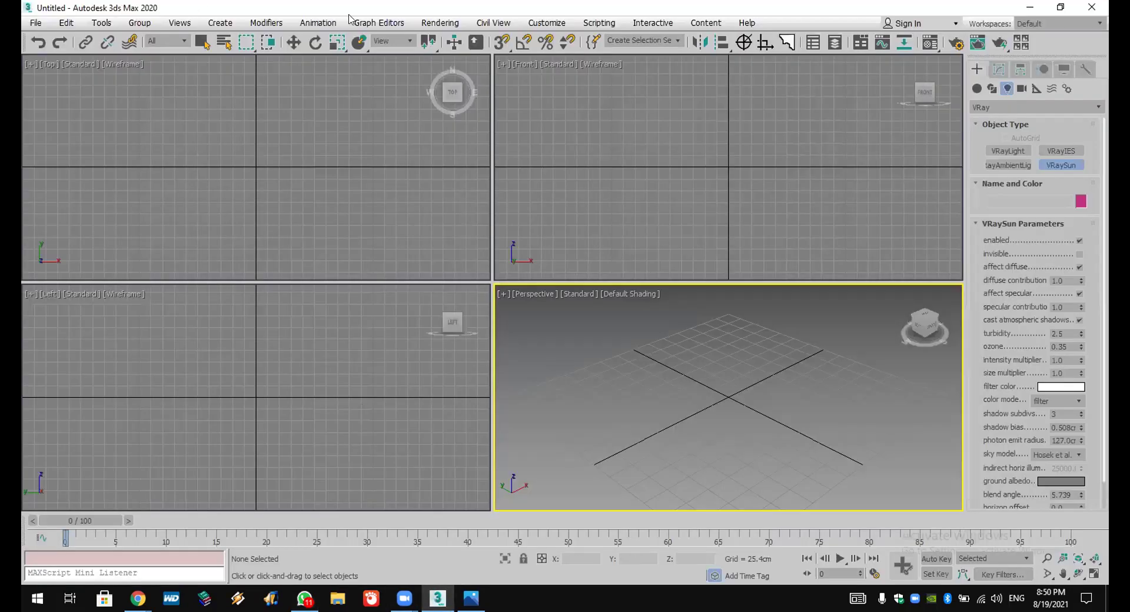
{"action": "left_click", "coordinate": [450, 23]}
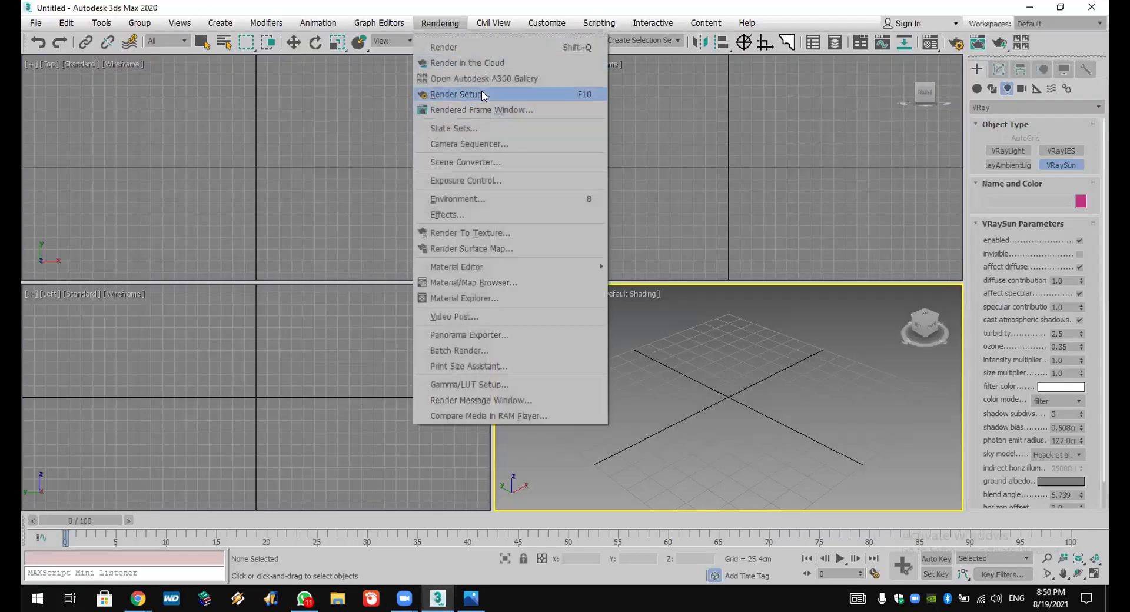
{"action": "left_click", "coordinate": [480, 95]}
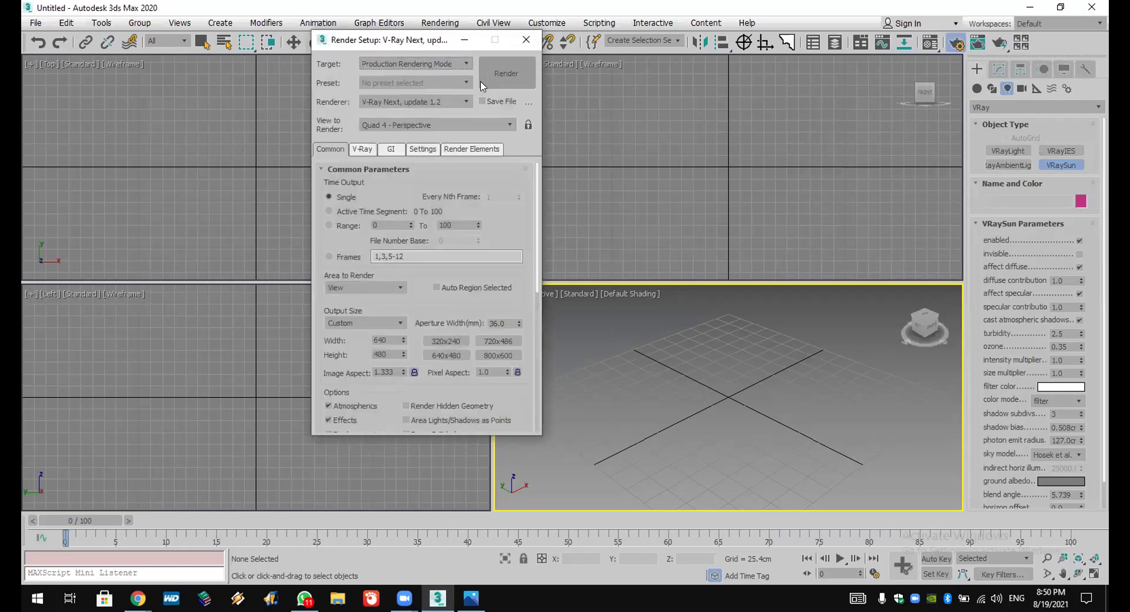
{"action": "left_click", "coordinate": [360, 149]}
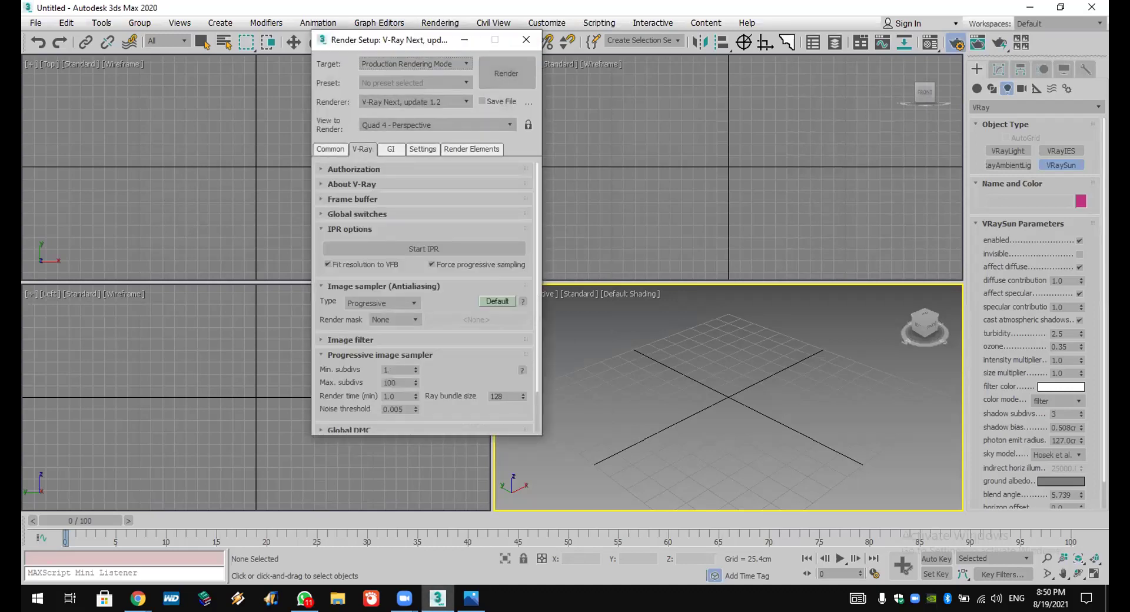
{"action": "key", "text": "alt+Tab"}
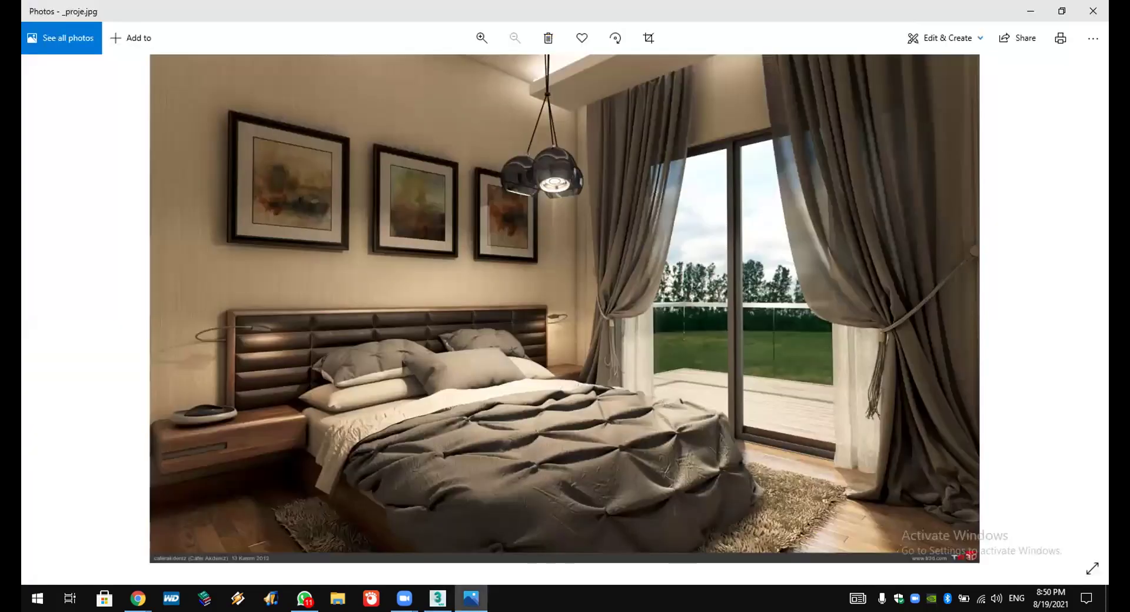
{"action": "key", "text": "alt+Tab"}
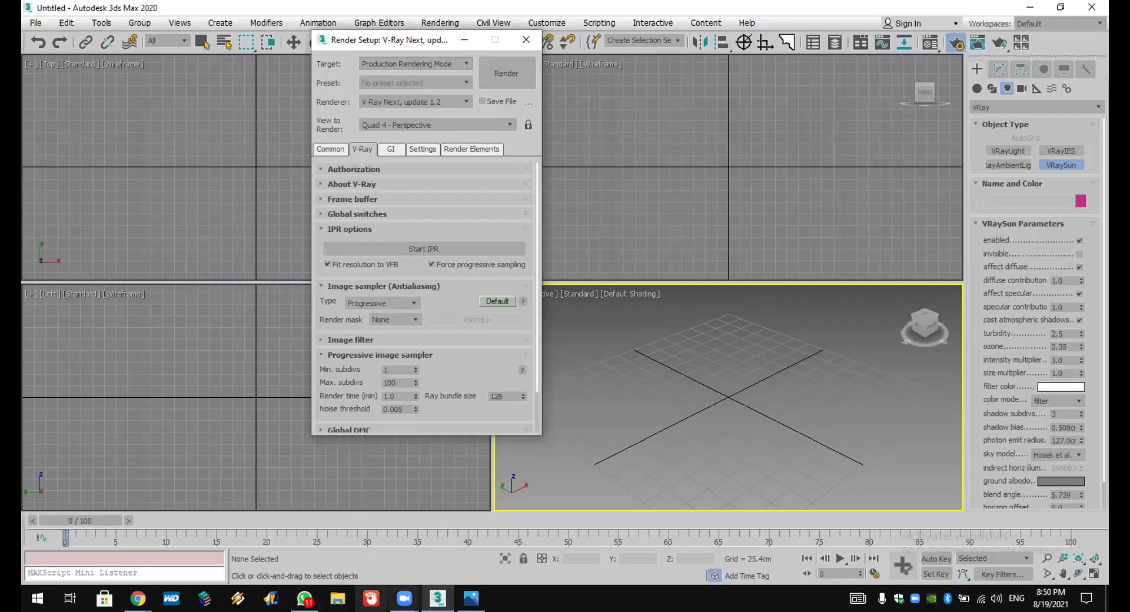
{"action": "left_click", "coordinate": [304, 598]}
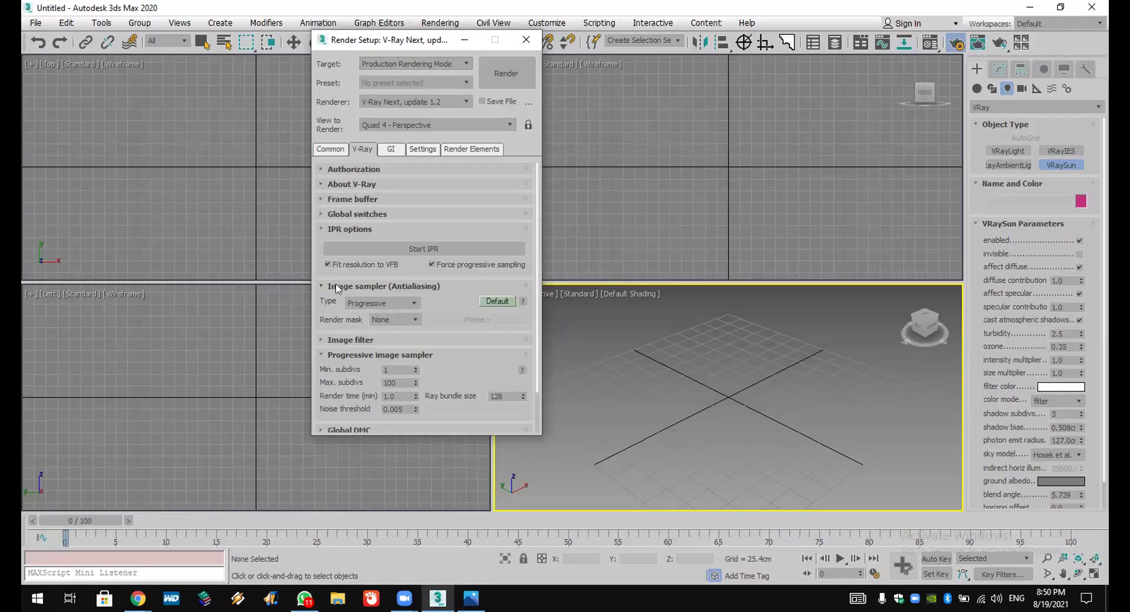
Step: Set the image sampler type to Bucket and close the render setup
{"action": "left_click", "coordinate": [401, 303]}
{"action": "left_click", "coordinate": [399, 304]}
{"action": "left_click", "coordinate": [398, 305]}
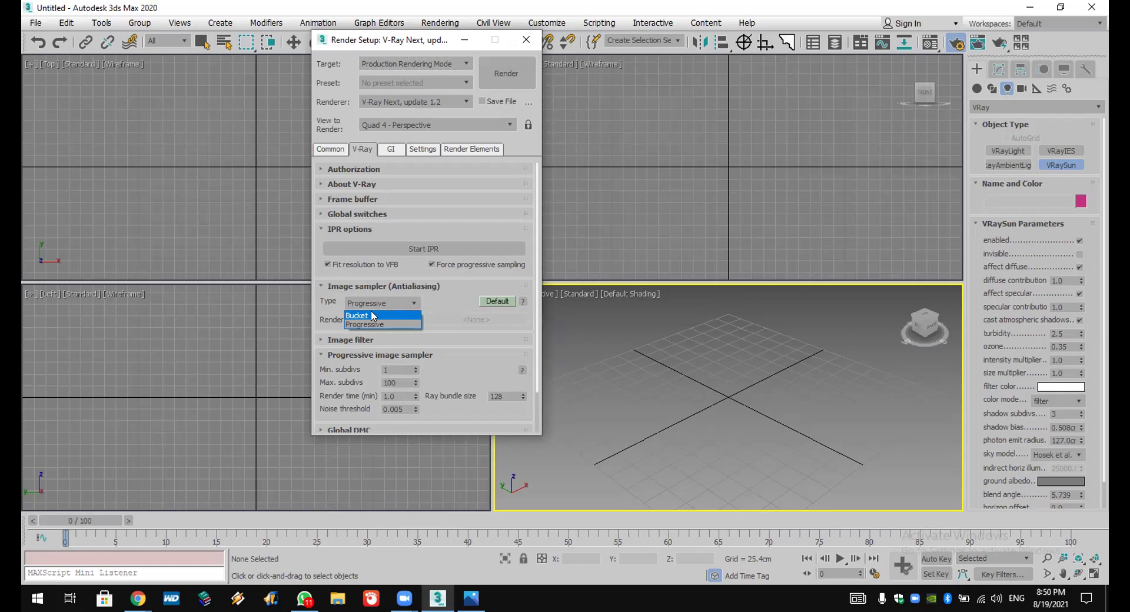
{"action": "left_click", "coordinate": [415, 316]}
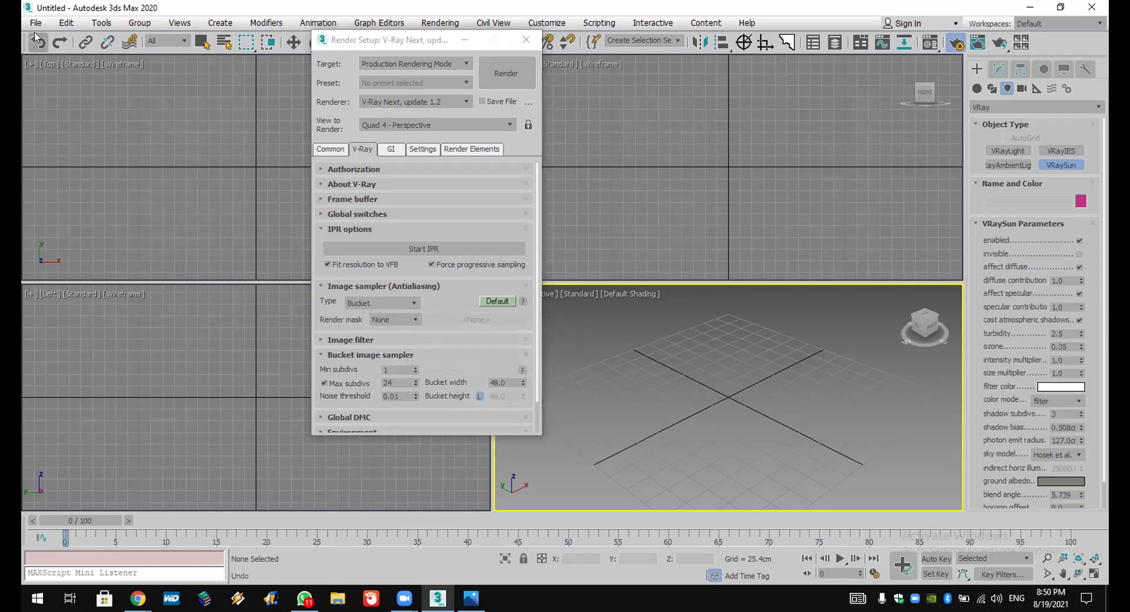
{"action": "left_click", "coordinate": [526, 41]}
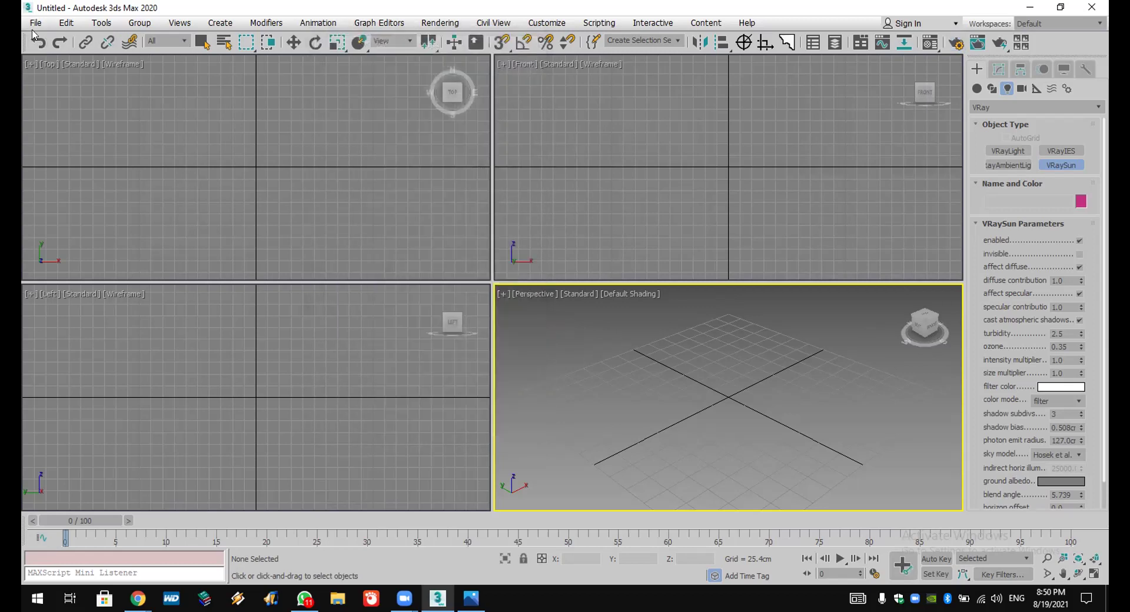
Step: Open the scene file lightt from the Desktop
{"action": "left_click", "coordinate": [36, 22]}
{"action": "left_click", "coordinate": [41, 76]}
{"action": "left_click", "coordinate": [551, 320]}
{"action": "key", "text": "ctrl+o"}
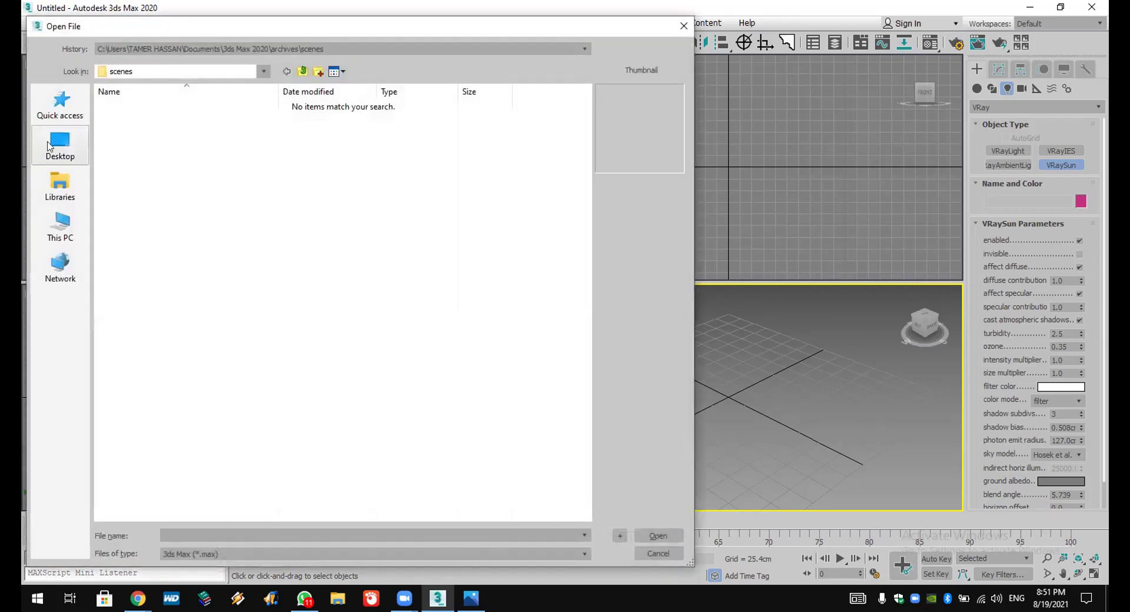
{"action": "left_click", "coordinate": [49, 147]}
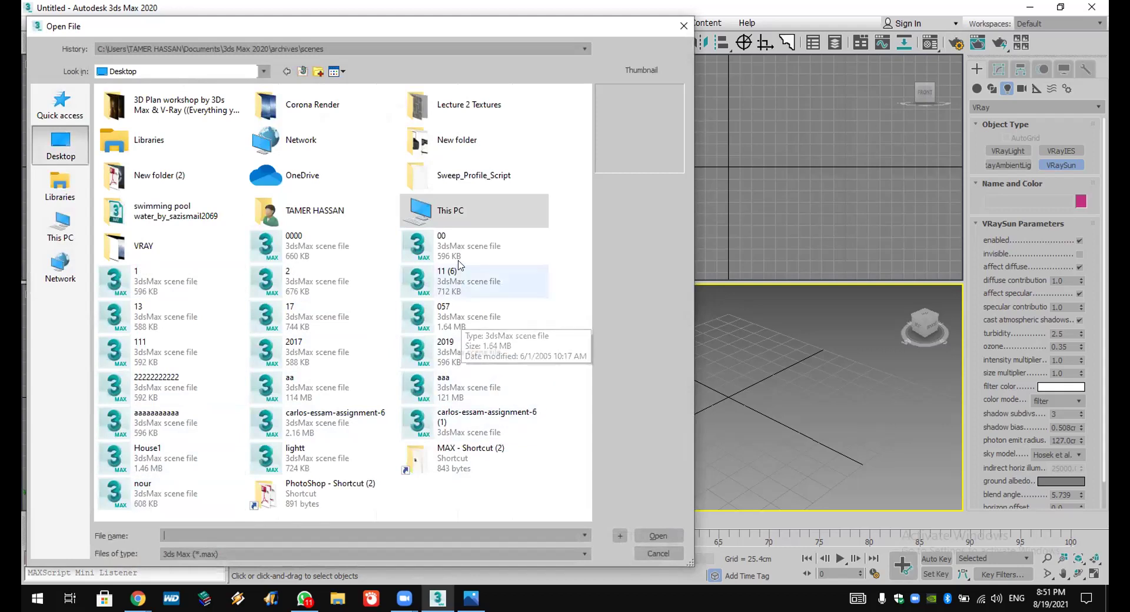
{"action": "type", "text": "lightt"}
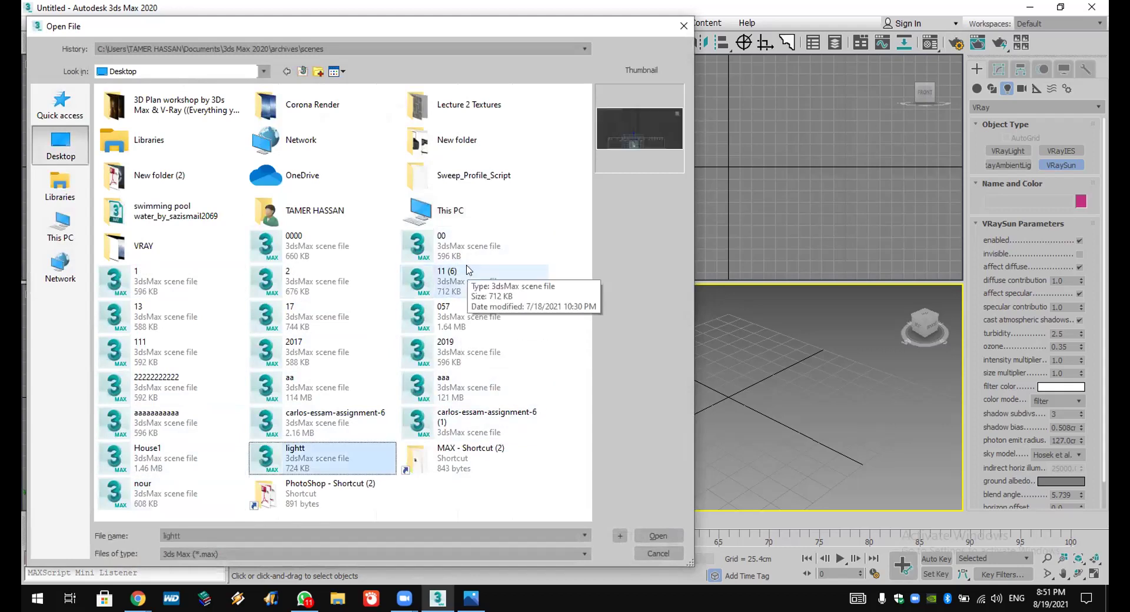
{"action": "double_click", "coordinate": [301, 465]}
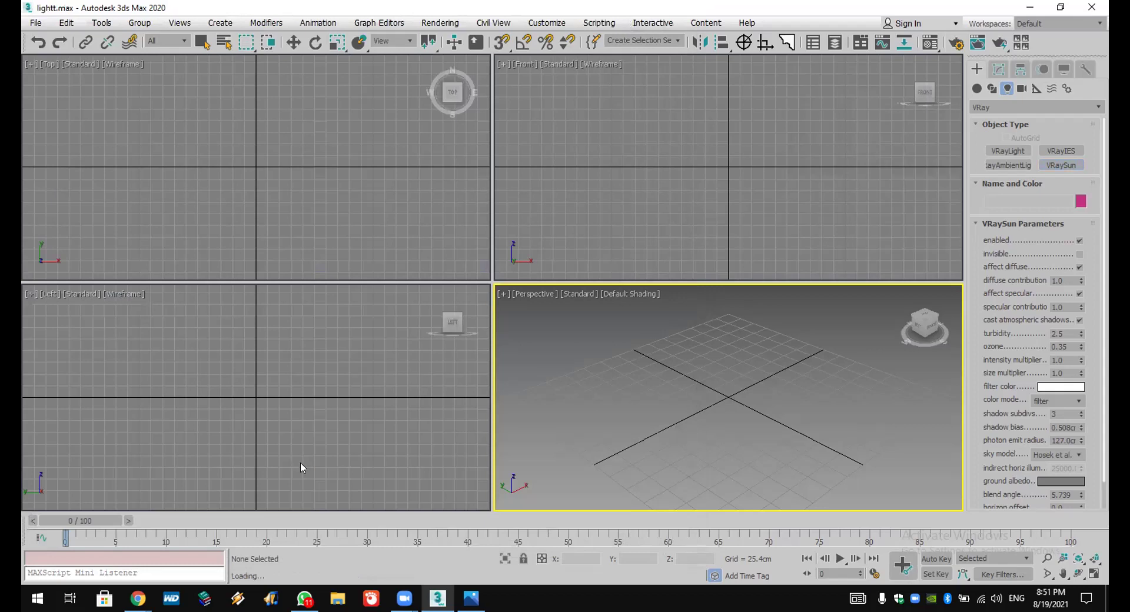
Step: Load the scene past the missing-files and student-version notices, and dismiss the Scene Converter
{"action": "left_click", "coordinate": [635, 409]}
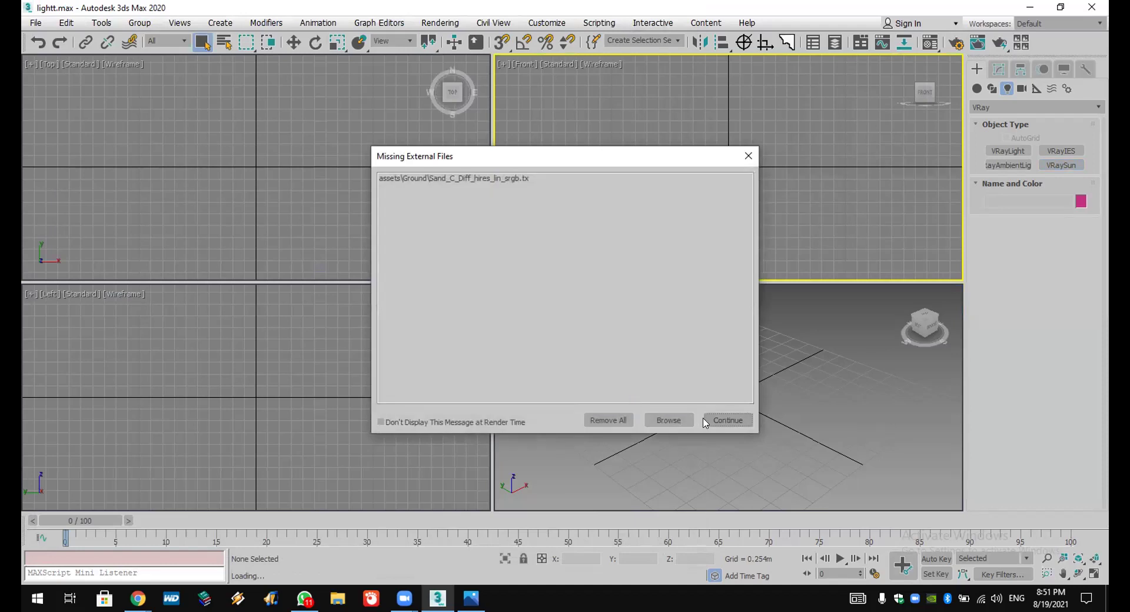
{"action": "left_click", "coordinate": [728, 420]}
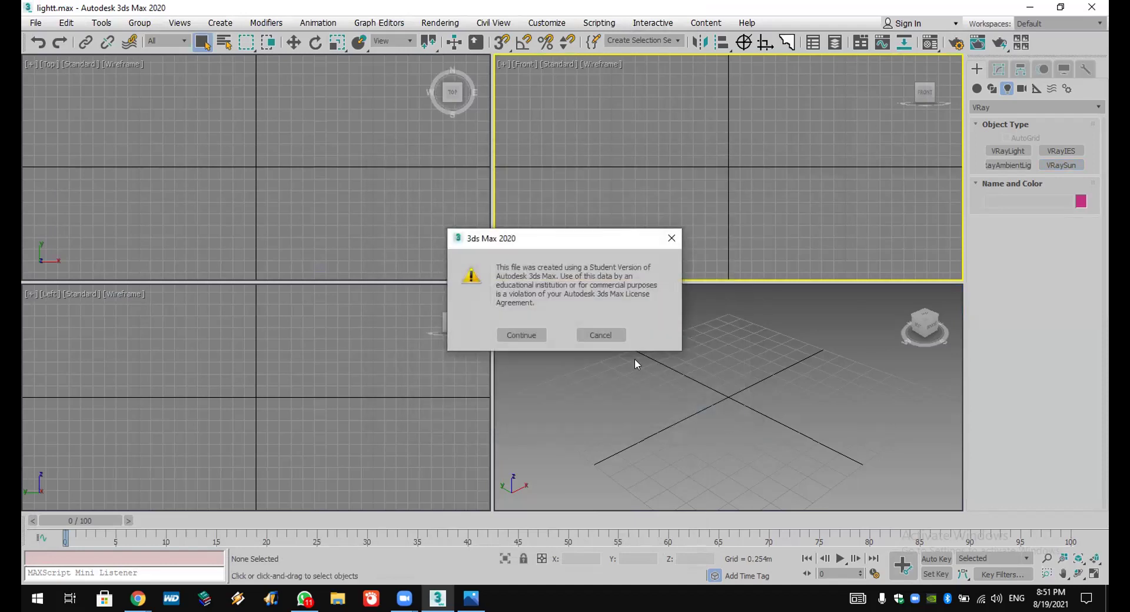
{"action": "left_click", "coordinate": [525, 332]}
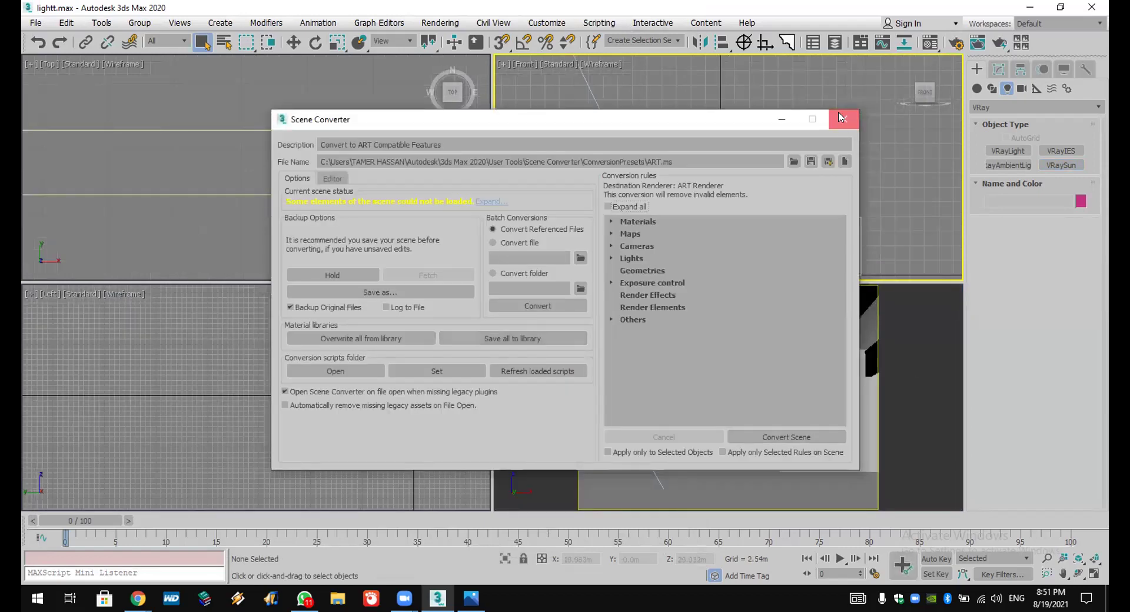
{"action": "left_click", "coordinate": [844, 119]}
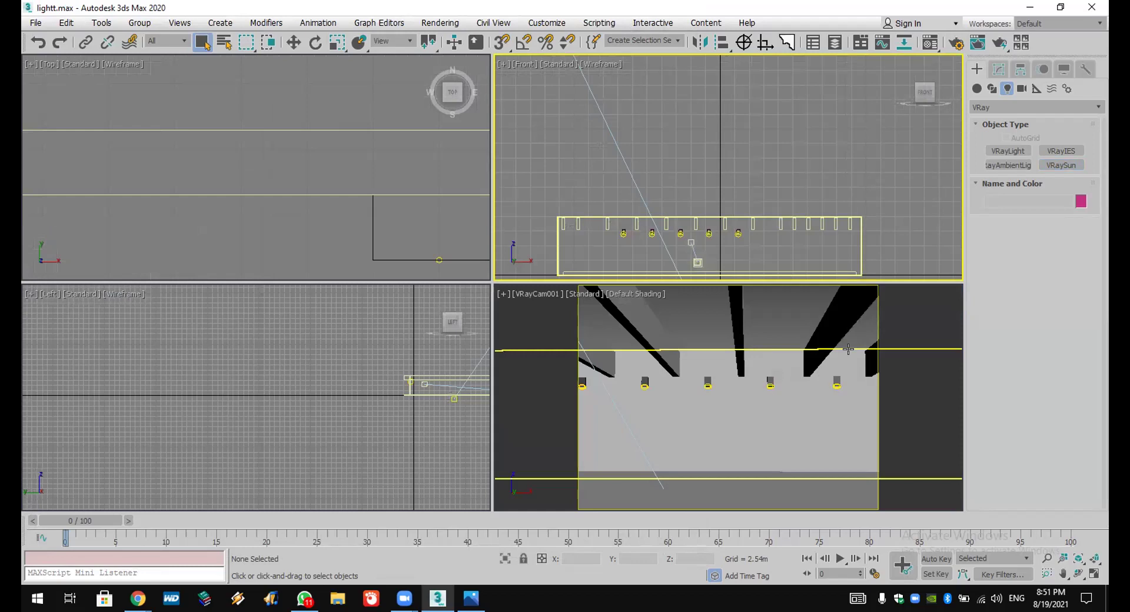
{"action": "left_click", "coordinate": [818, 415]}
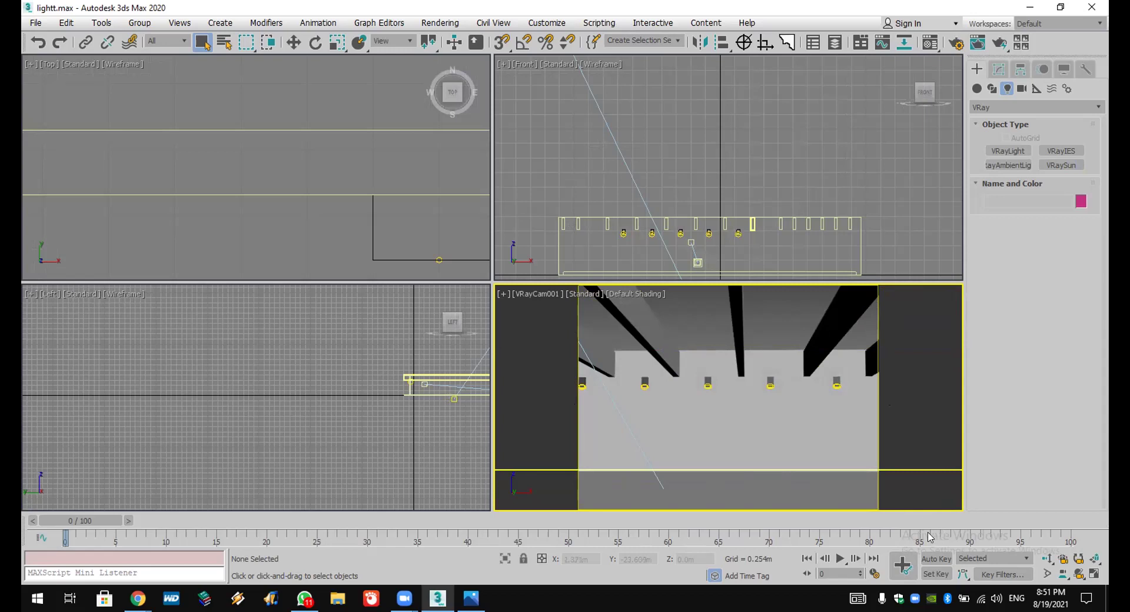
Step: Examine the ceiling spotlights in the desktop reference picture 7 up close and compare them with the render in WhatsApp
{"action": "left_click", "coordinate": [1107, 598]}
{"action": "double_click", "coordinate": [713, 430]}
{"action": "scroll", "coordinate": [502, 241], "scroll_direction": "up", "scroll_amount": 1}
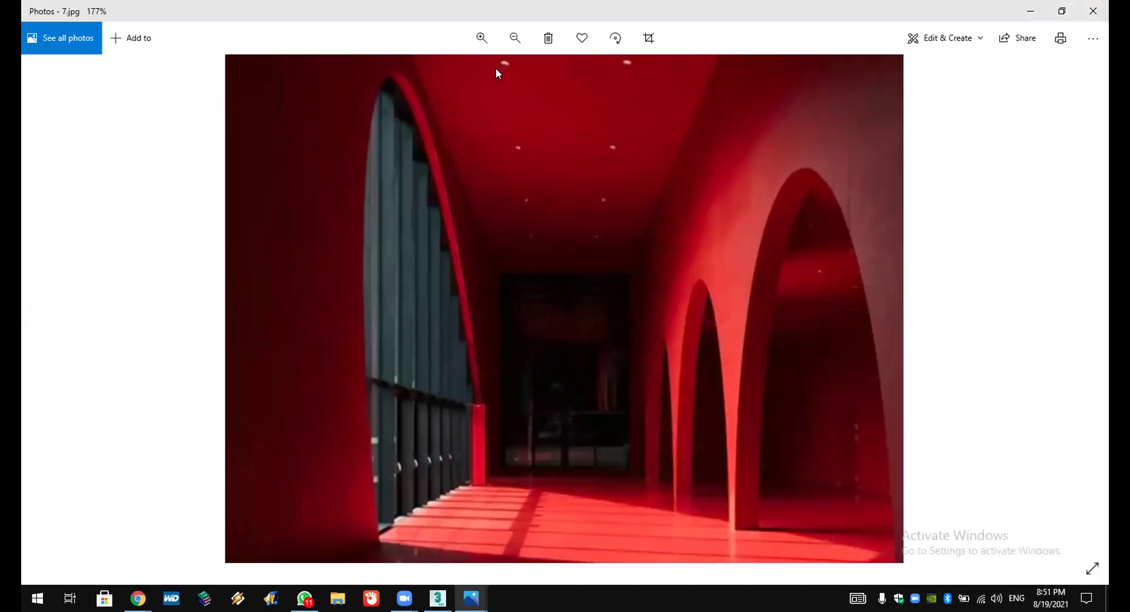
{"action": "left_click", "coordinate": [481, 38]}
{"action": "left_click", "coordinate": [481, 38]}
{"action": "left_click", "coordinate": [481, 38]}
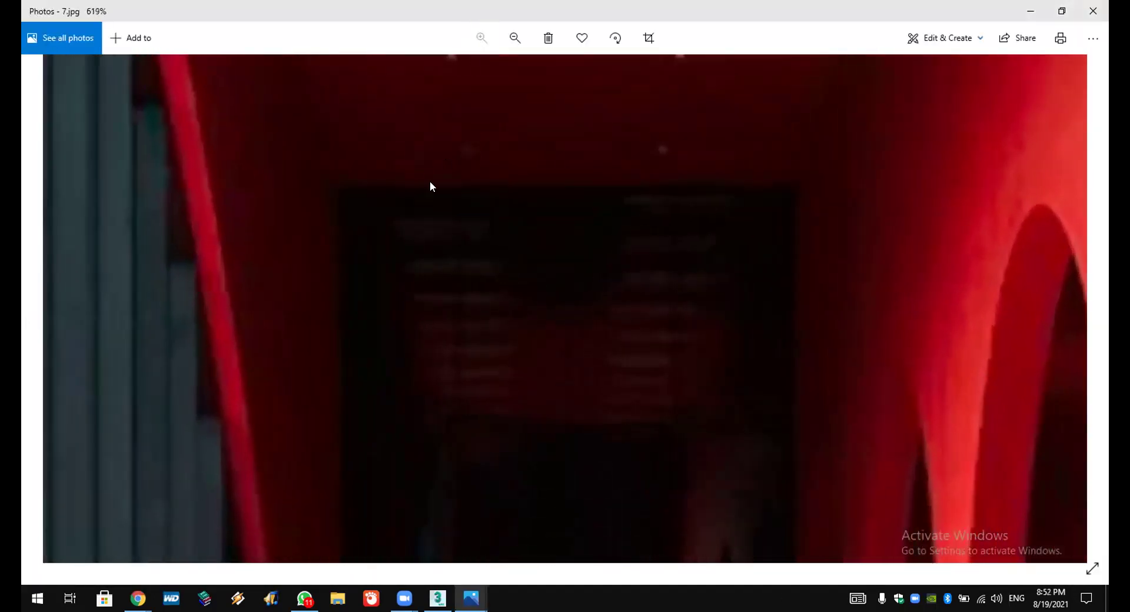
{"action": "left_click_drag", "start_coordinate": [429, 187], "coordinate": [601, 467]}
{"action": "left_click_drag", "start_coordinate": [404, 305], "coordinate": [493, 331]}
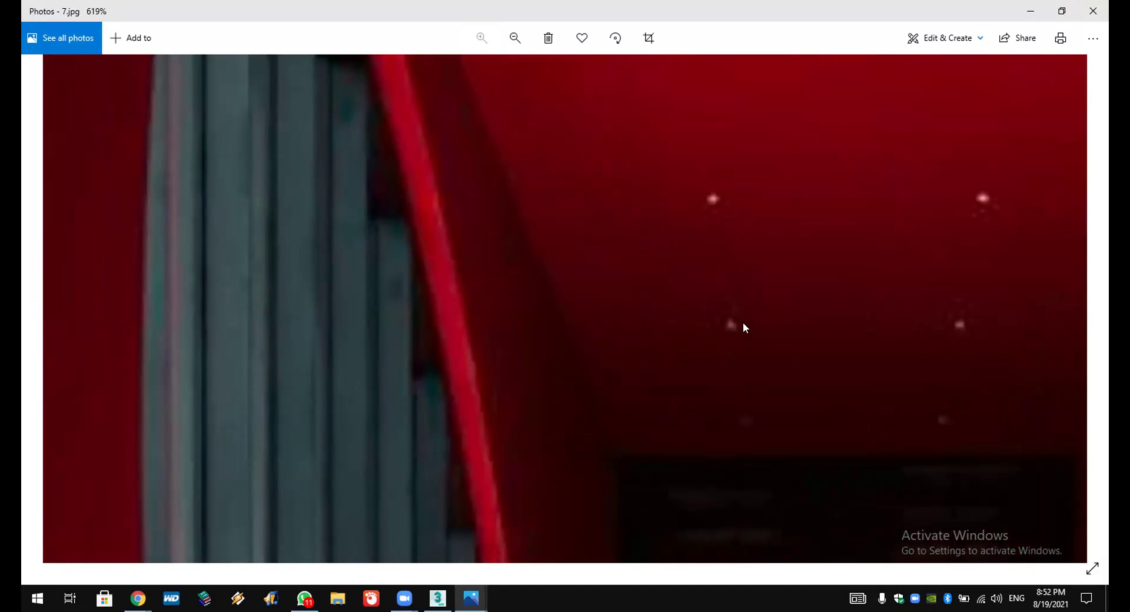
{"action": "scroll", "coordinate": [609, 291], "scroll_direction": "down", "scroll_amount": 5}
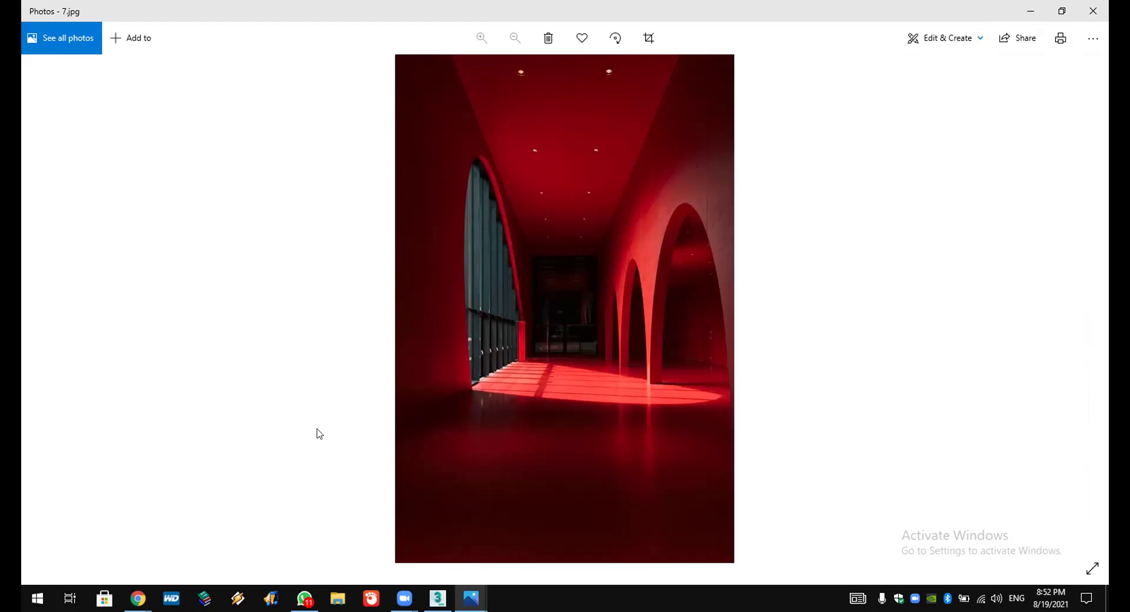
{"action": "left_click", "coordinate": [304, 599]}
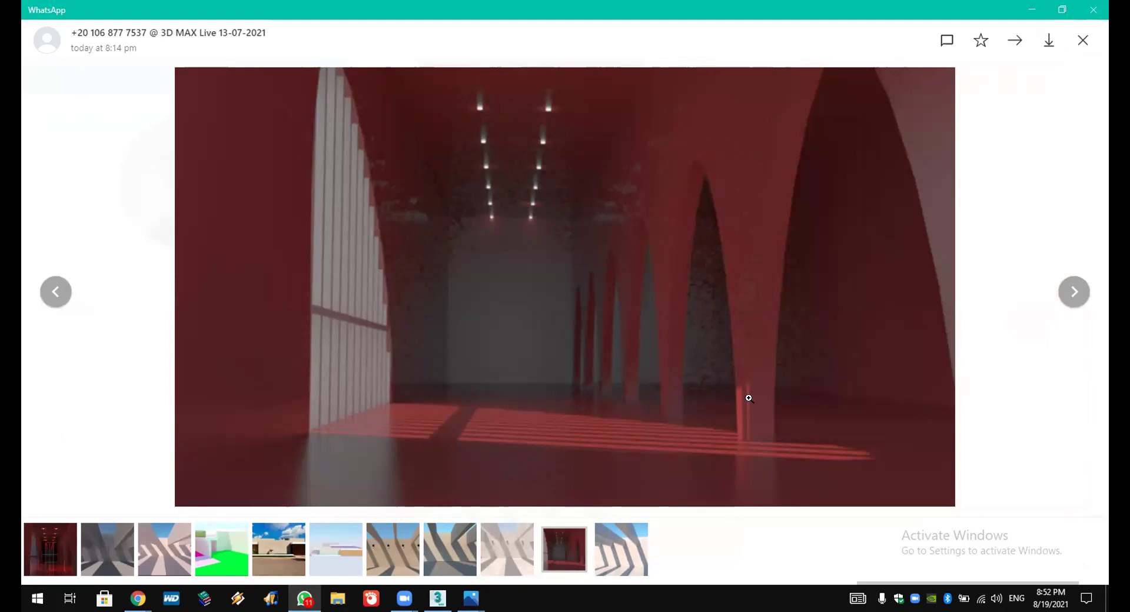
Step: Open the picture 5.5 subdivs from the Lecture 01 Pics folder inside MAX > External Files
{"action": "left_click", "coordinate": [1108, 599]}
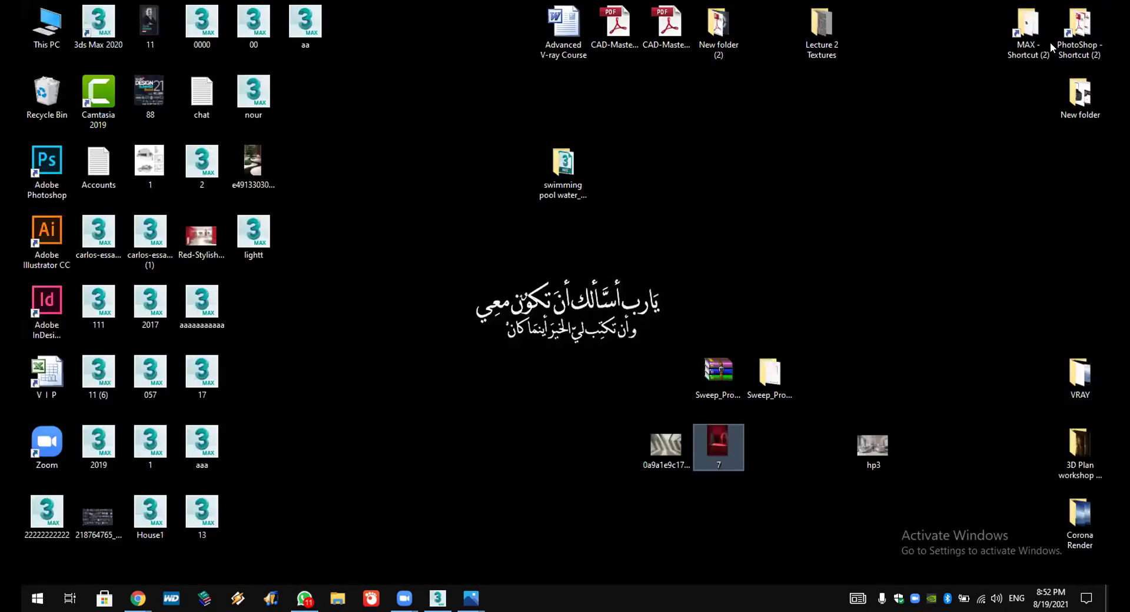
{"action": "double_click", "coordinate": [1033, 30]}
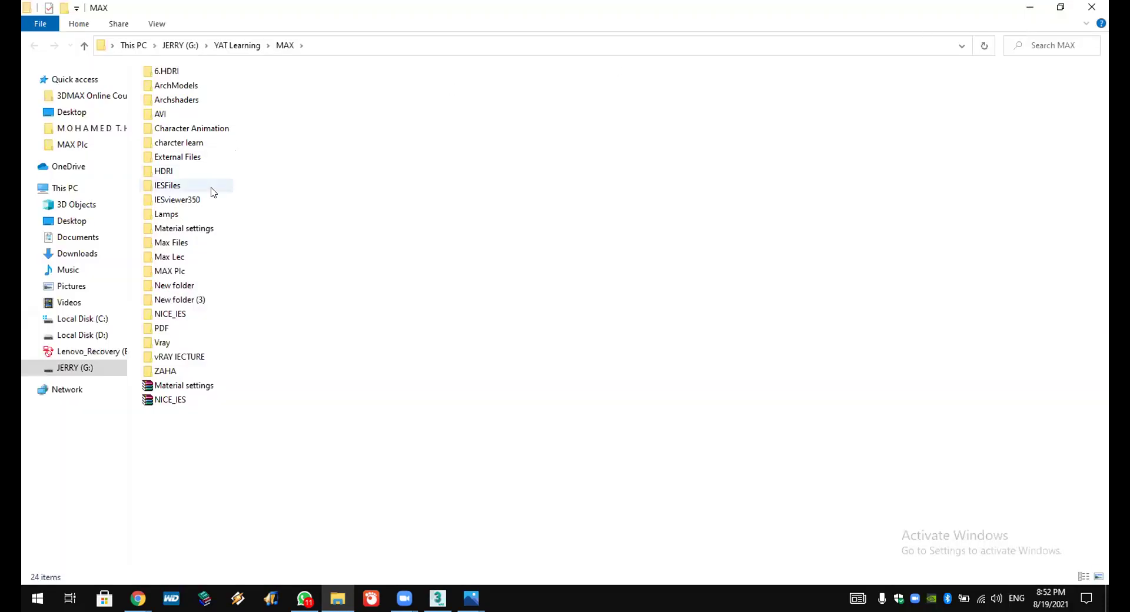
{"action": "left_click", "coordinate": [183, 157]}
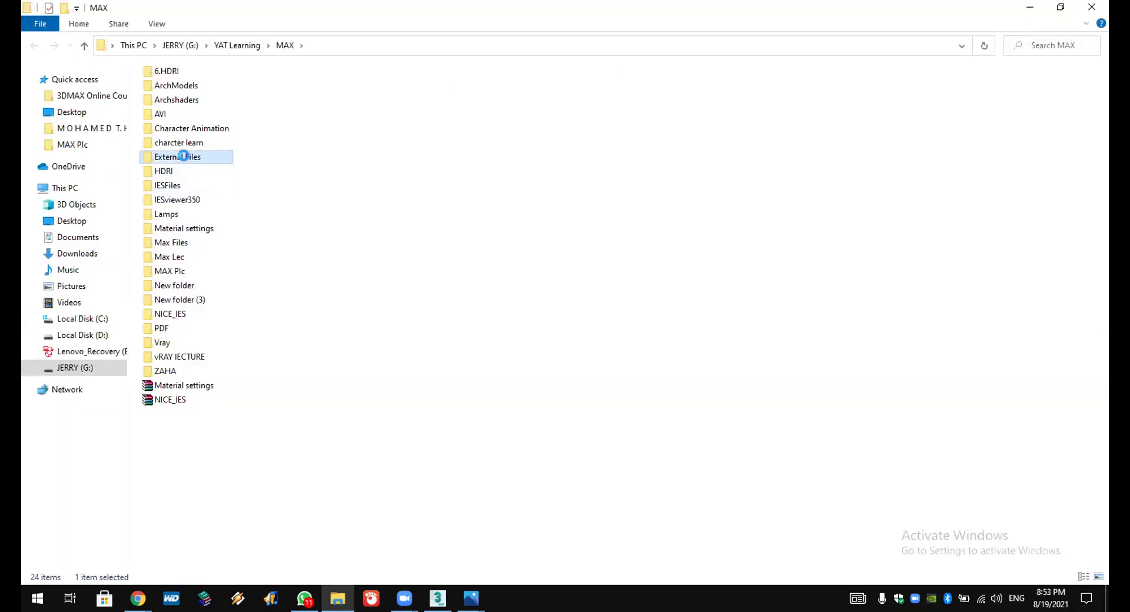
{"action": "double_click", "coordinate": [183, 156]}
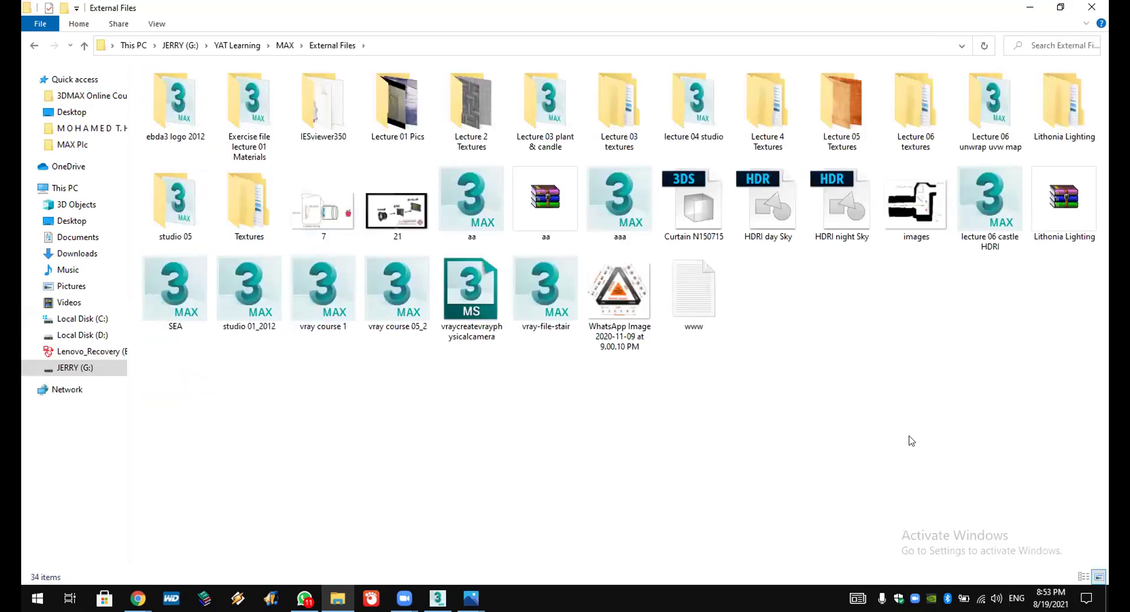
{"action": "left_click", "coordinate": [397, 104]}
{"action": "double_click", "coordinate": [396, 105]}
{"action": "left_click", "coordinate": [775, 308]}
{"action": "double_click", "coordinate": [754, 299]}
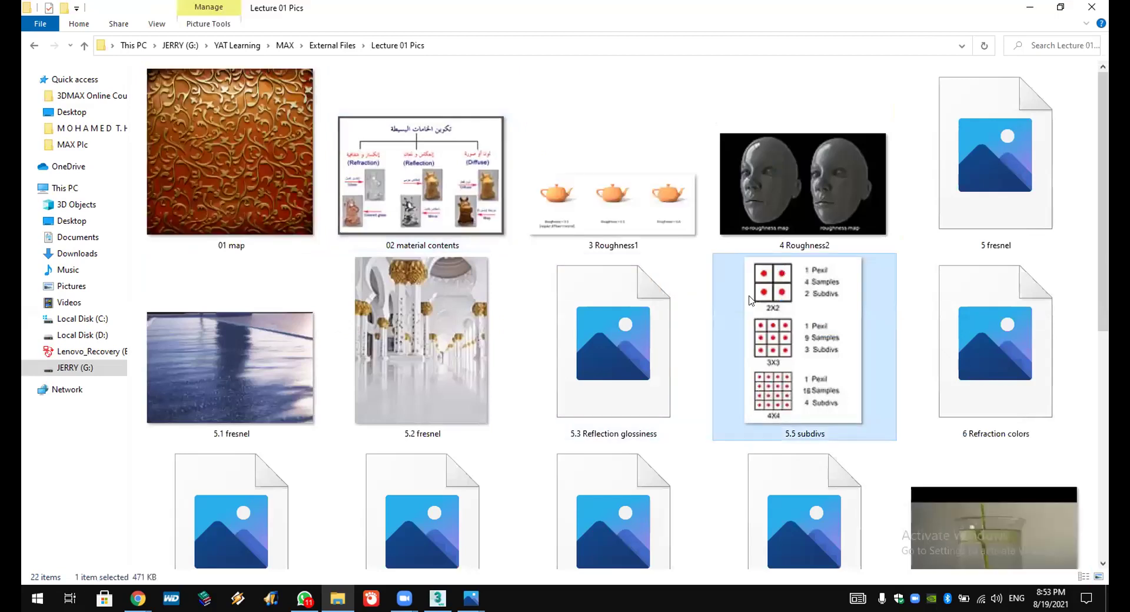
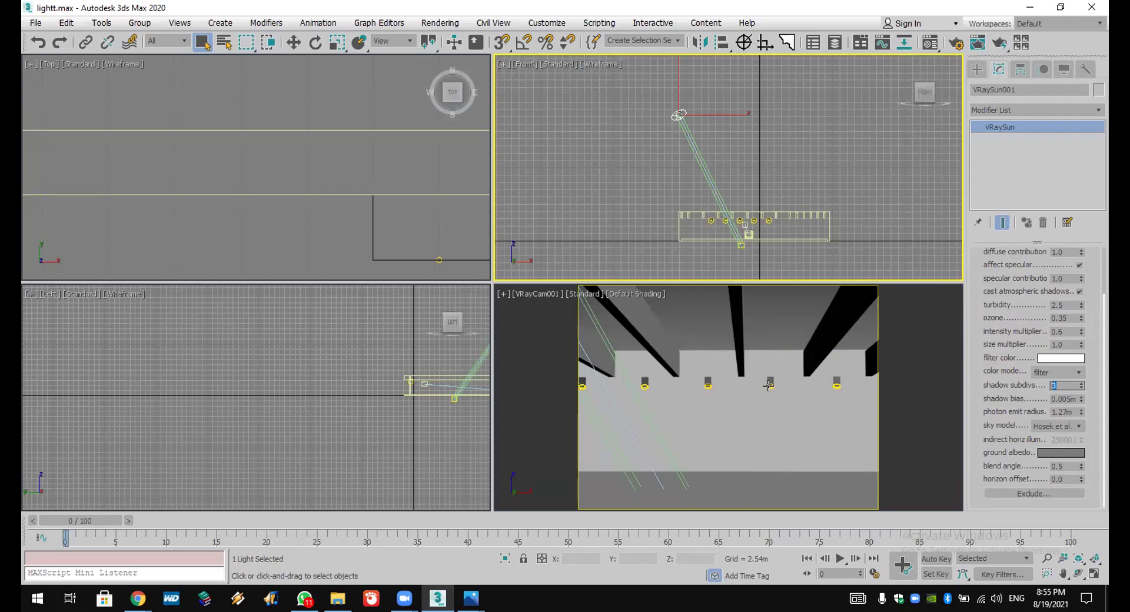
Step: Select the middle wall light, show its sampling settings, and enable Use local subdivs under V-Ray's Global DMC render settings
{"action": "left_click", "coordinate": [705, 386]}
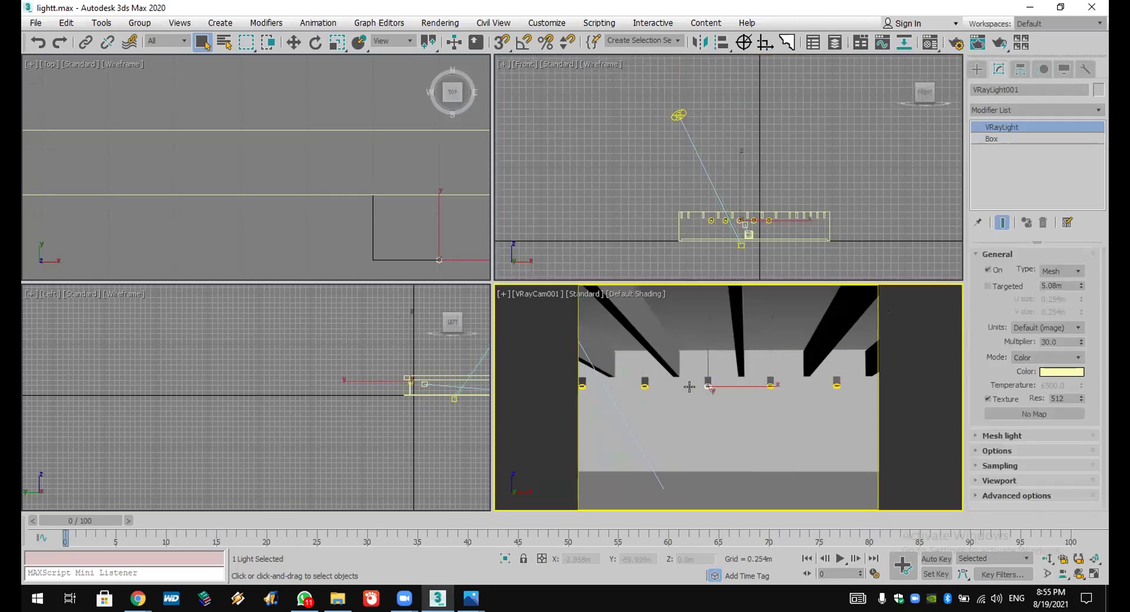
{"action": "left_click", "coordinate": [1001, 465]}
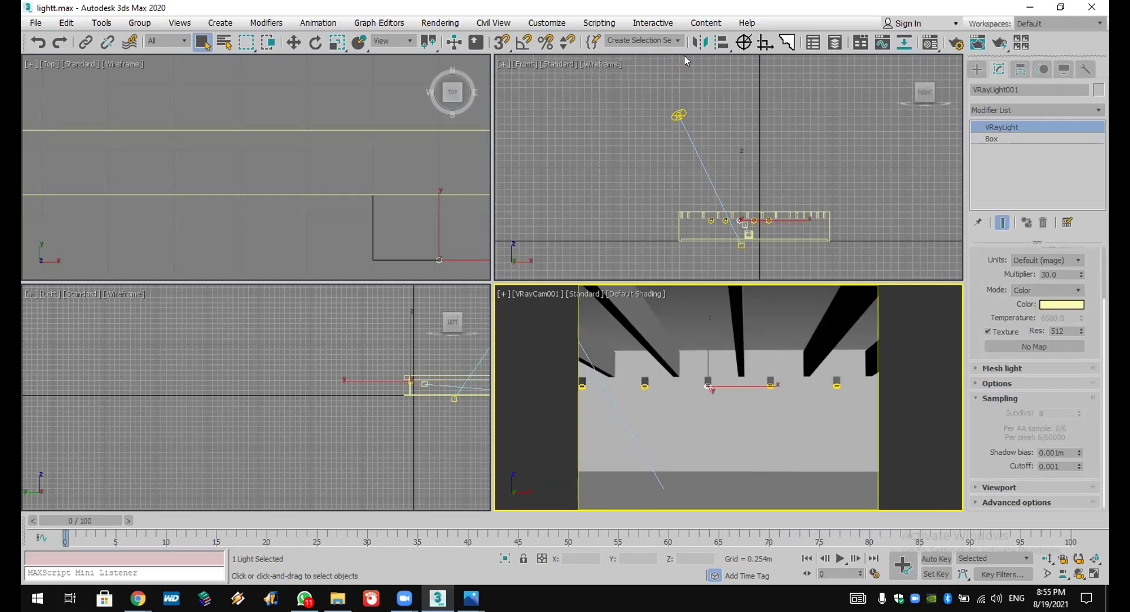
{"action": "left_click", "coordinate": [459, 25]}
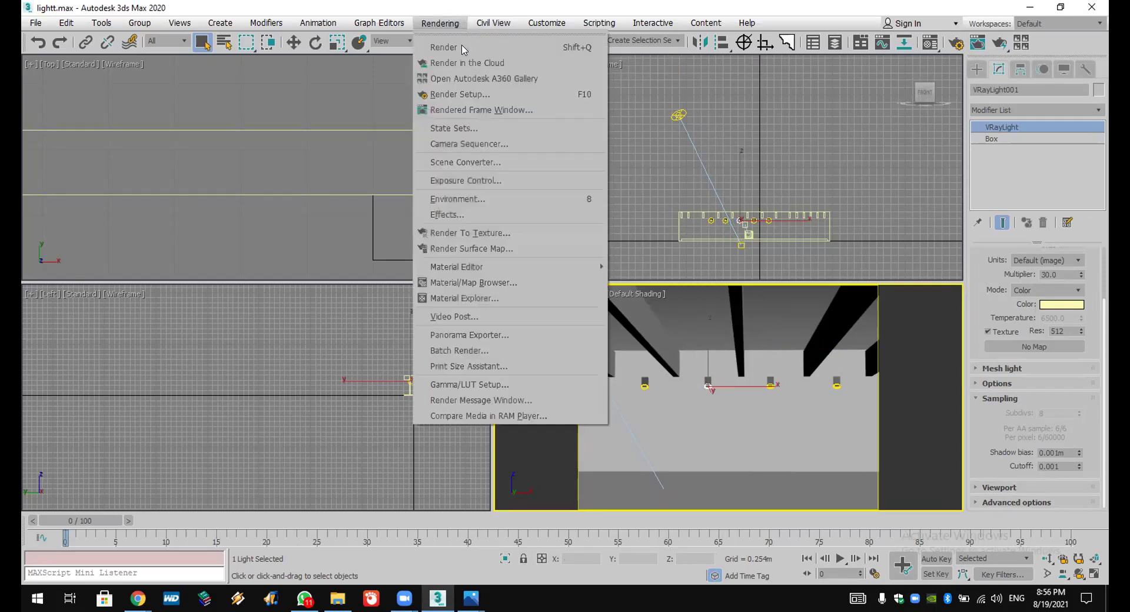
{"action": "left_click", "coordinate": [471, 94]}
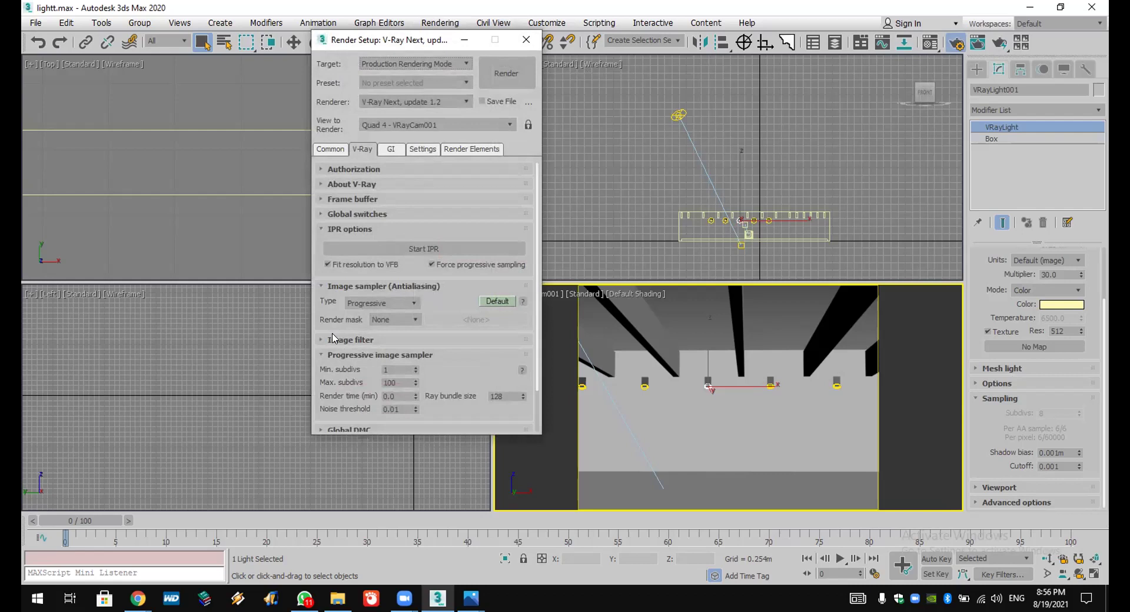
{"action": "left_click", "coordinate": [332, 355]}
{"action": "left_click", "coordinate": [340, 370]}
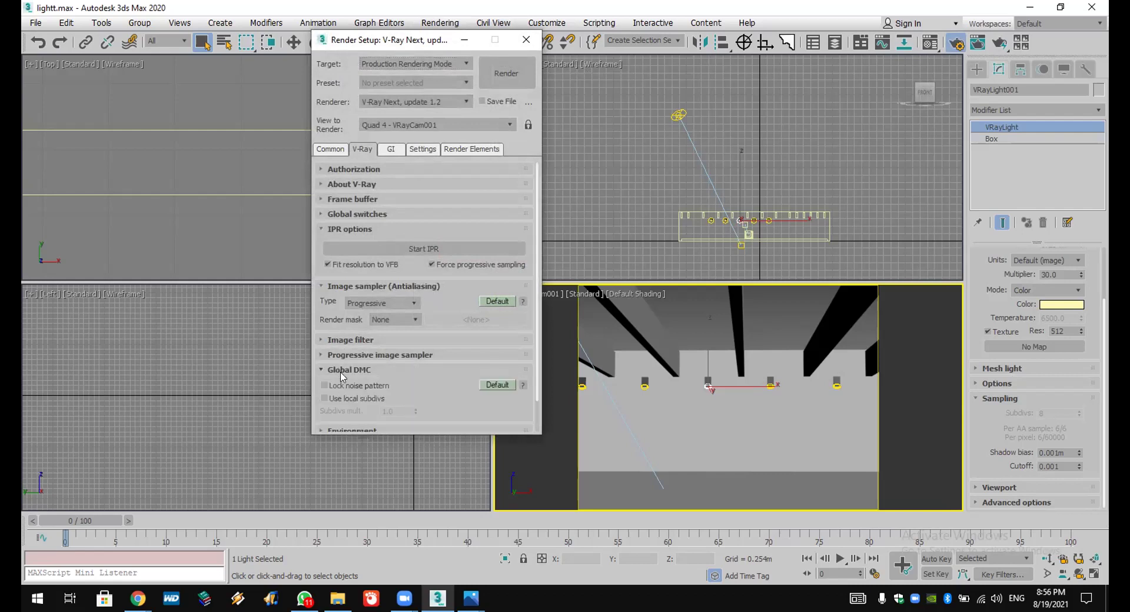
{"action": "left_click", "coordinate": [324, 398]}
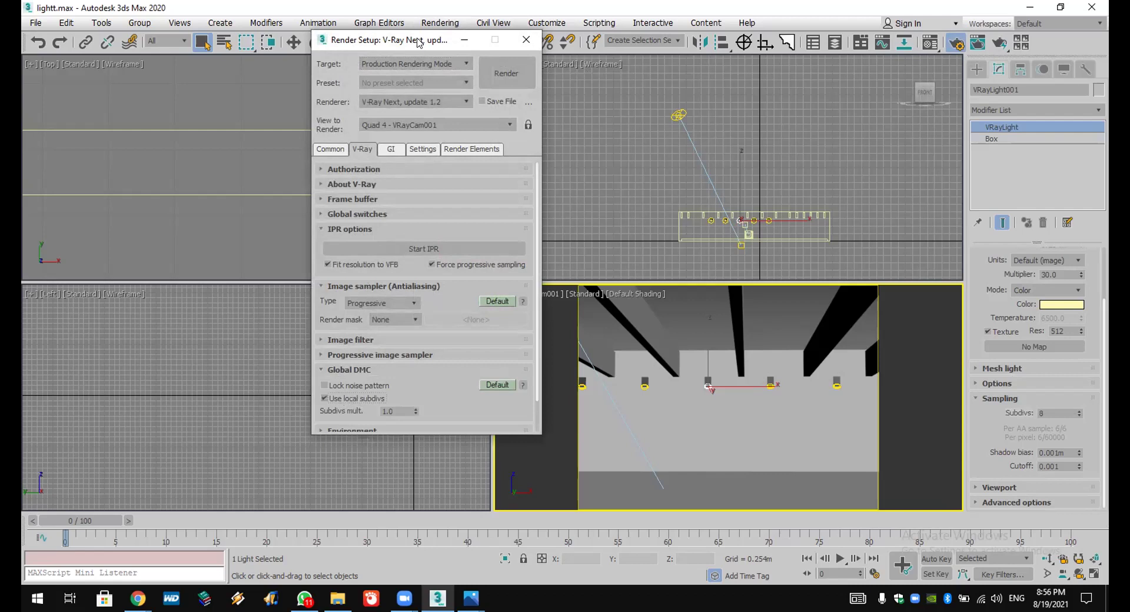
Step: Check the sampling Subdivs setting of the middle wall light and of the light next to it
{"action": "left_click_drag", "start_coordinate": [418, 40], "coordinate": [835, 115]}
{"action": "double_click", "coordinate": [1061, 413]}
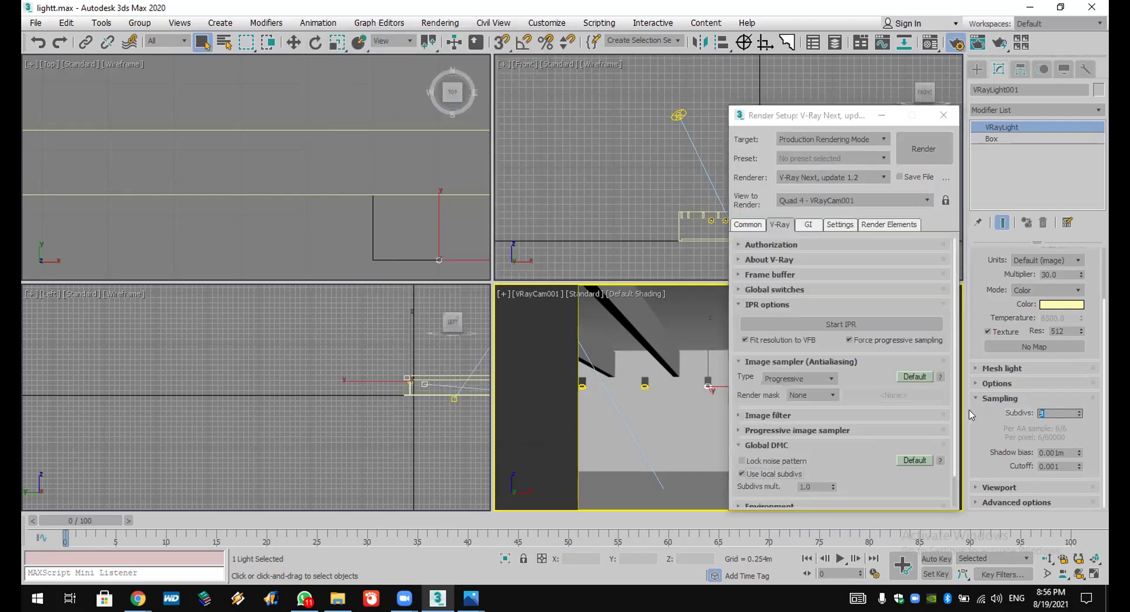
{"action": "left_click", "coordinate": [944, 115]}
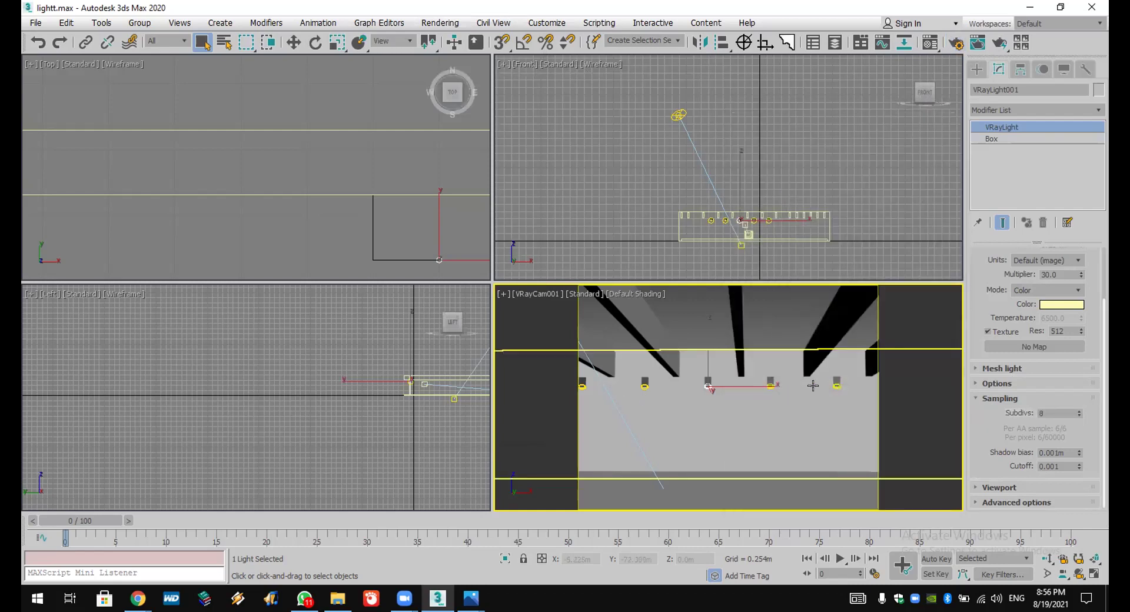
{"action": "left_click", "coordinate": [642, 385]}
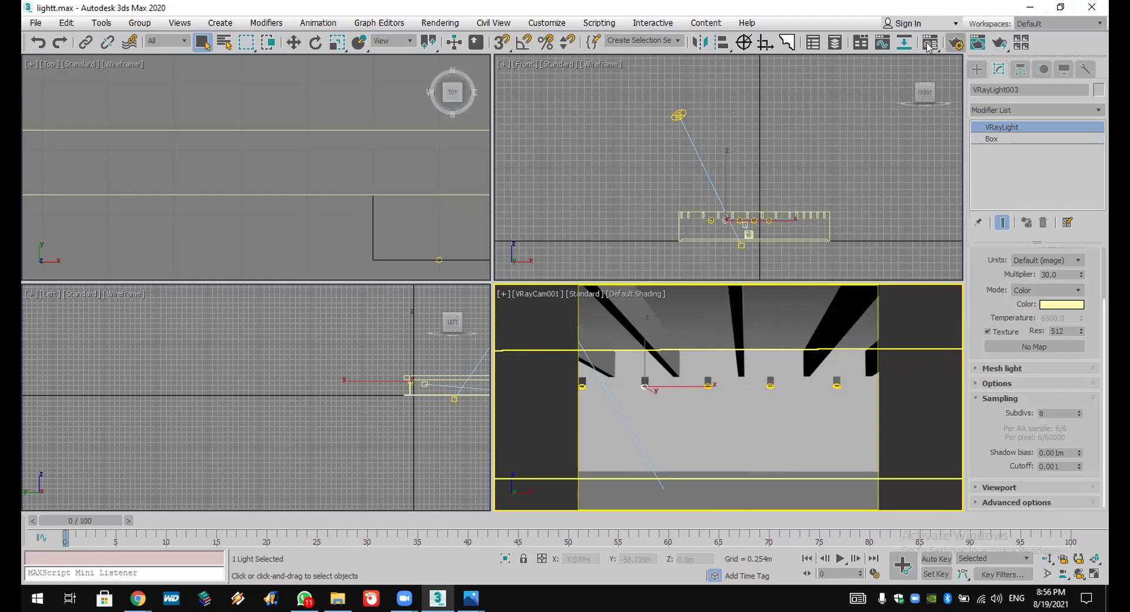
Step: Examine the reflection and refraction Subdivs of the Sand_C01_200cm material and close the Material Editor
{"action": "left_click_drag", "start_coordinate": [930, 43], "coordinate": [928, 65]}
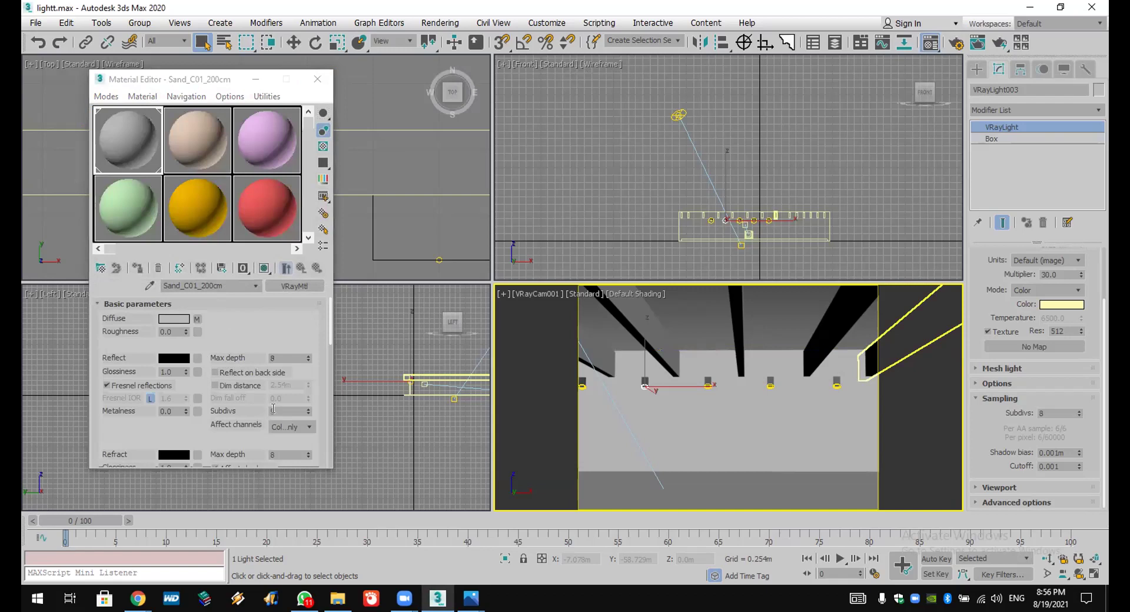
{"action": "left_click_drag", "start_coordinate": [270, 327], "coordinate": [261, 160]}
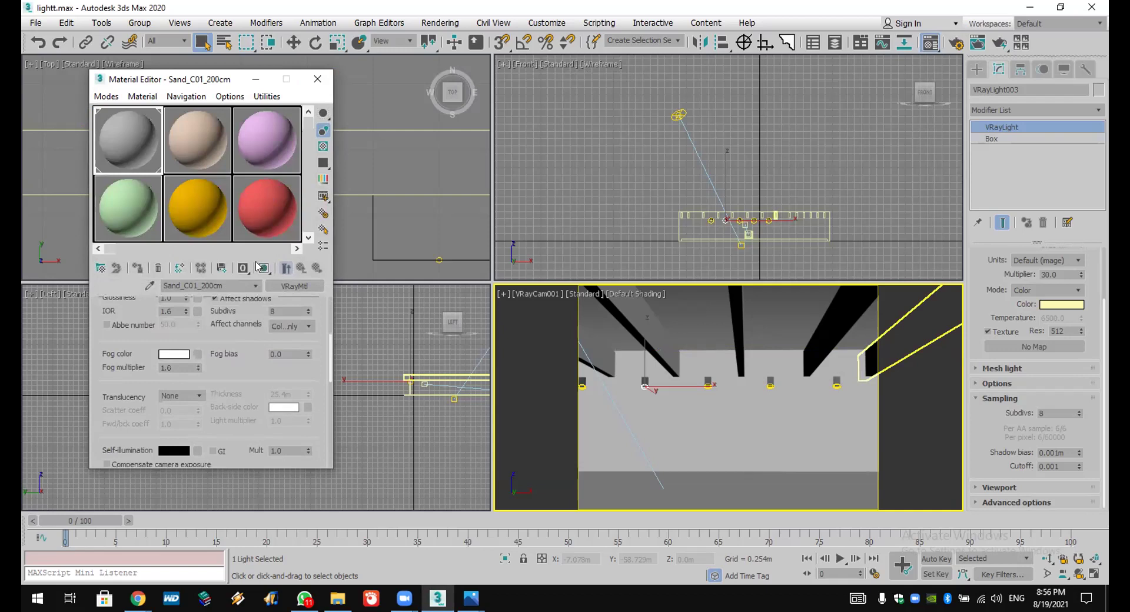
{"action": "left_click", "coordinate": [280, 311]}
{"action": "left_click", "coordinate": [323, 82]}
Step: Check the Light cache Subdivs in the GI render settings and close Render Setup
{"action": "left_click", "coordinate": [440, 23]}
{"action": "left_click", "coordinate": [464, 97]}
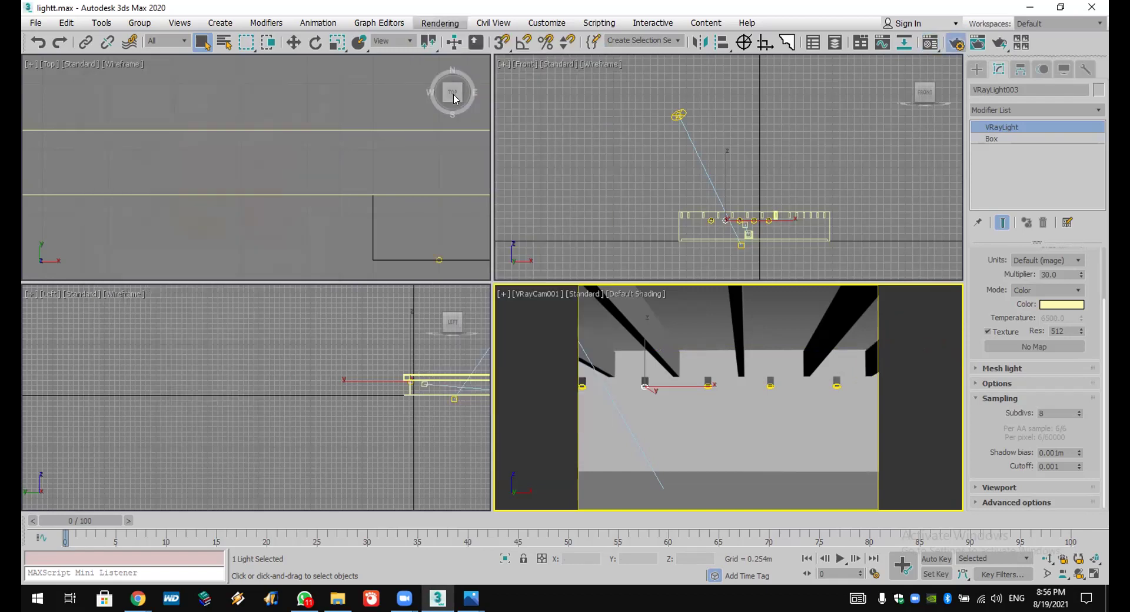
{"action": "left_click", "coordinate": [809, 224]}
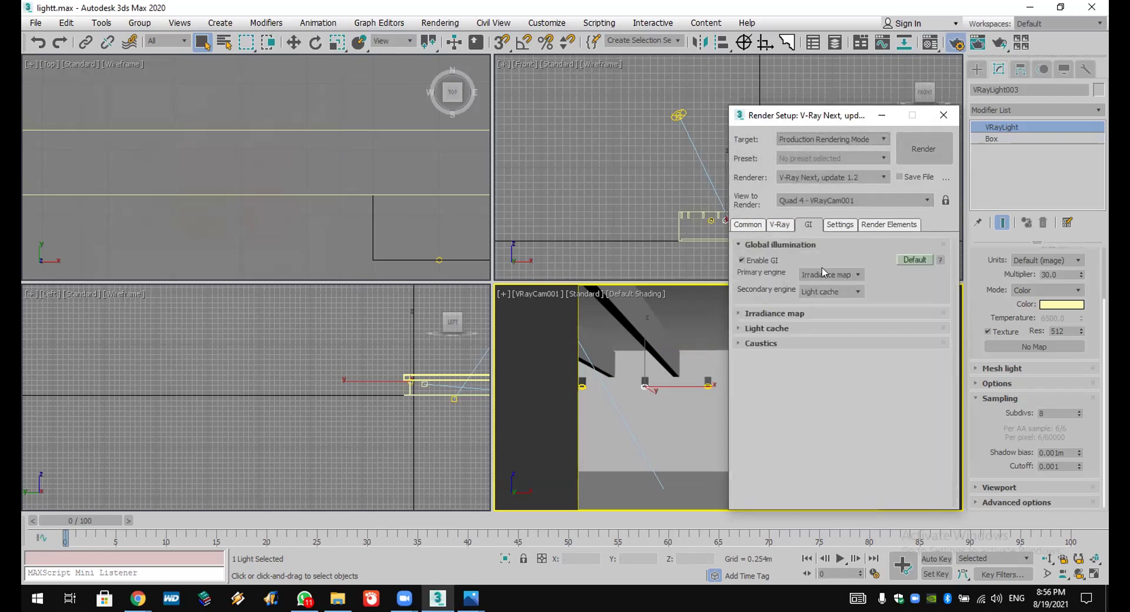
{"action": "left_click", "coordinate": [766, 328]}
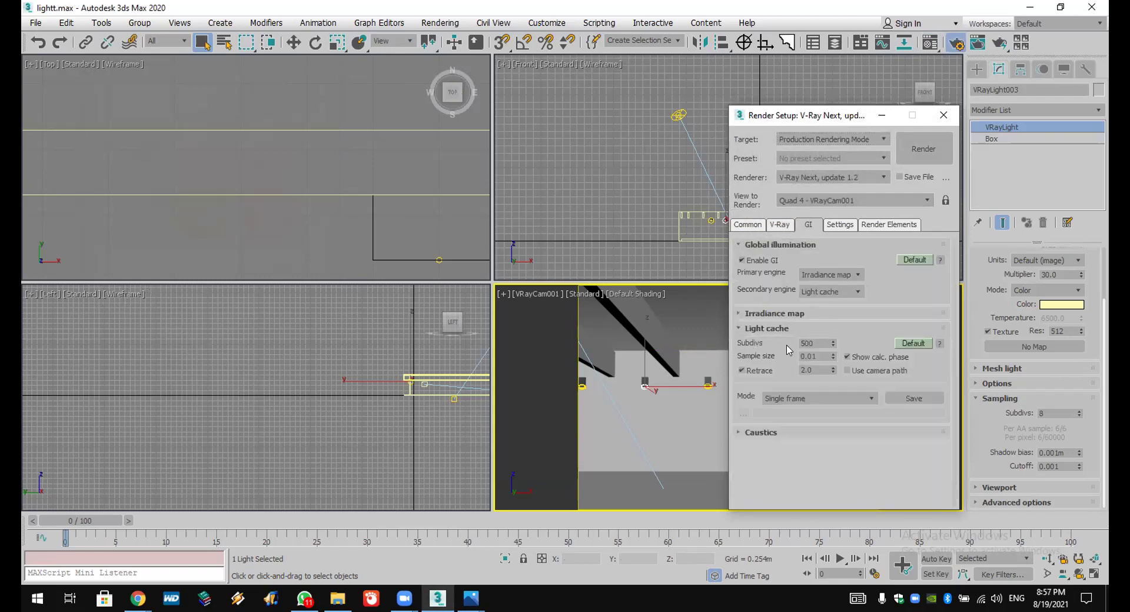
{"action": "double_click", "coordinate": [823, 343]}
{"action": "left_click", "coordinate": [944, 116]}
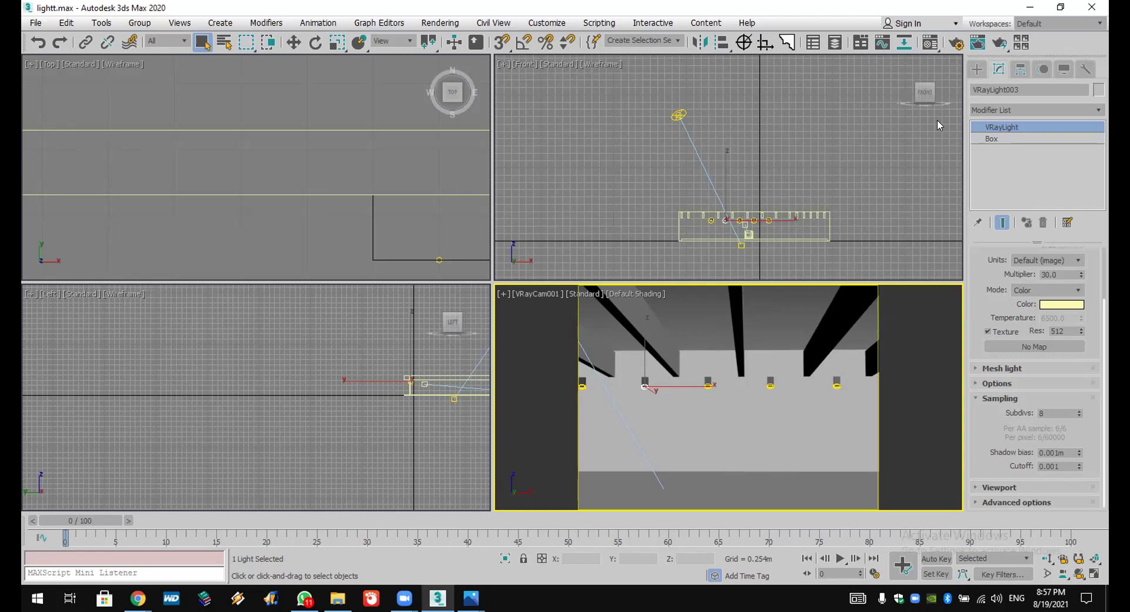
{"action": "left_click", "coordinate": [441, 23]}
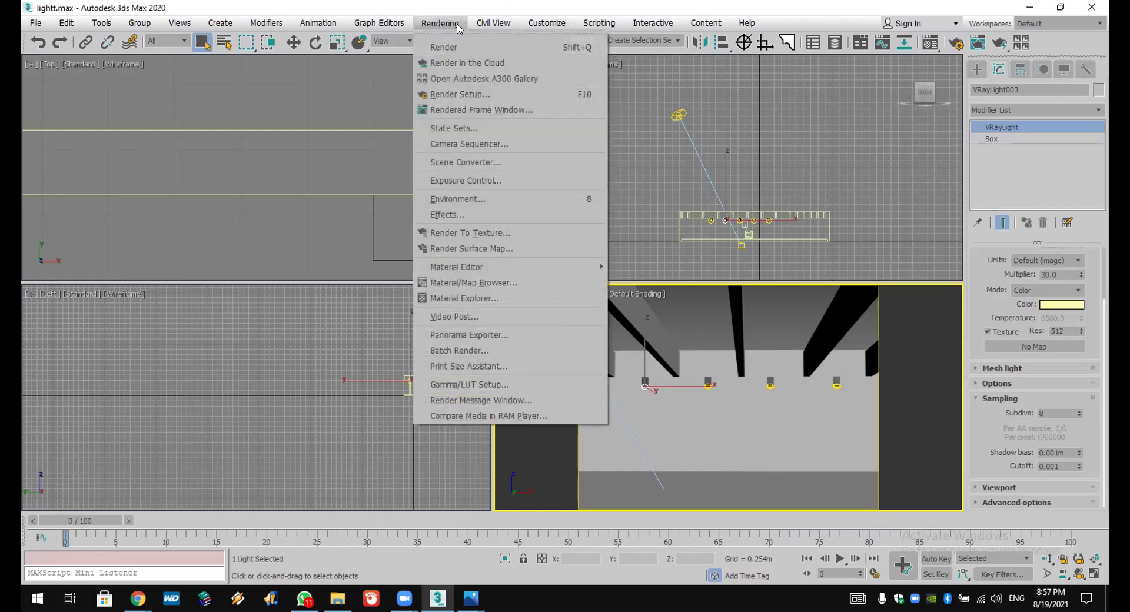
{"action": "mouse_move", "coordinate": [493, 23]}
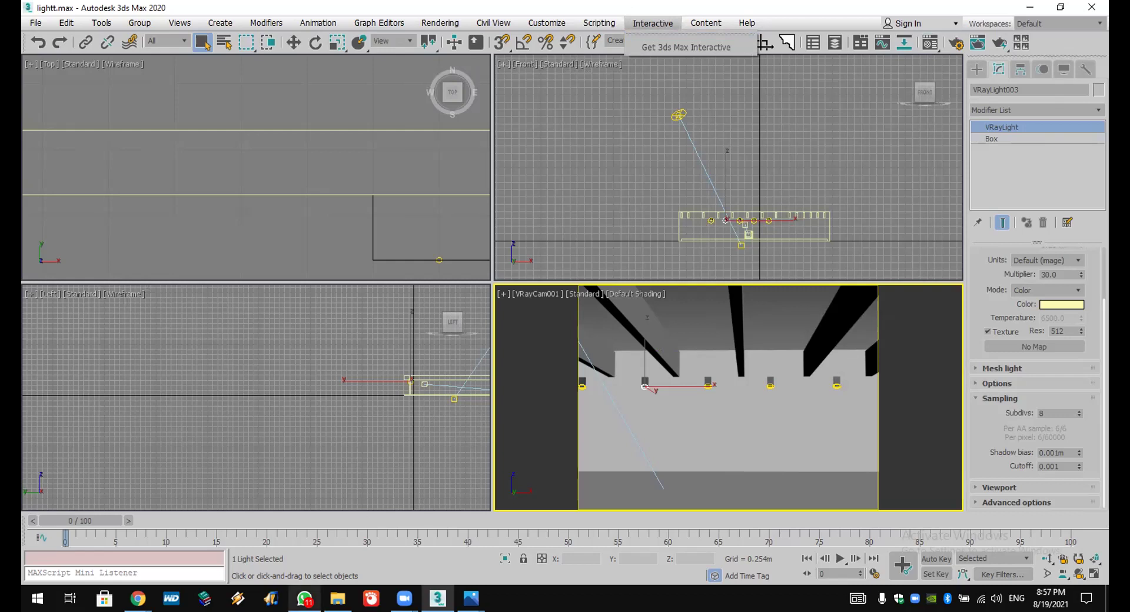
Step: View the red arched hall render in the WhatsApp group chat and return to 3ds Max
{"action": "left_click", "coordinate": [305, 599]}
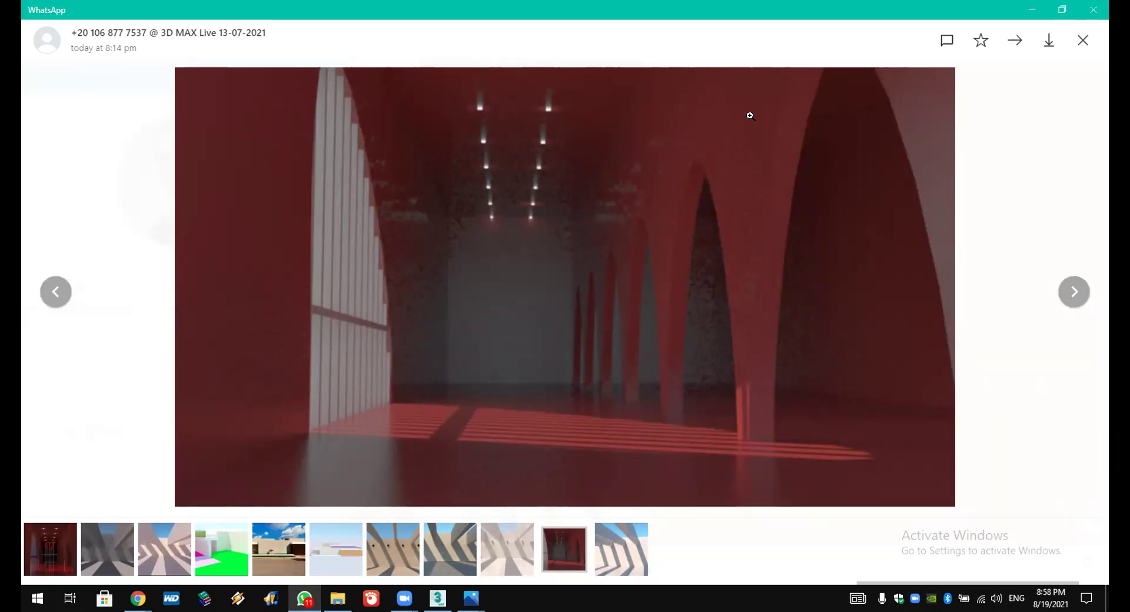
{"action": "left_click", "coordinate": [1081, 42]}
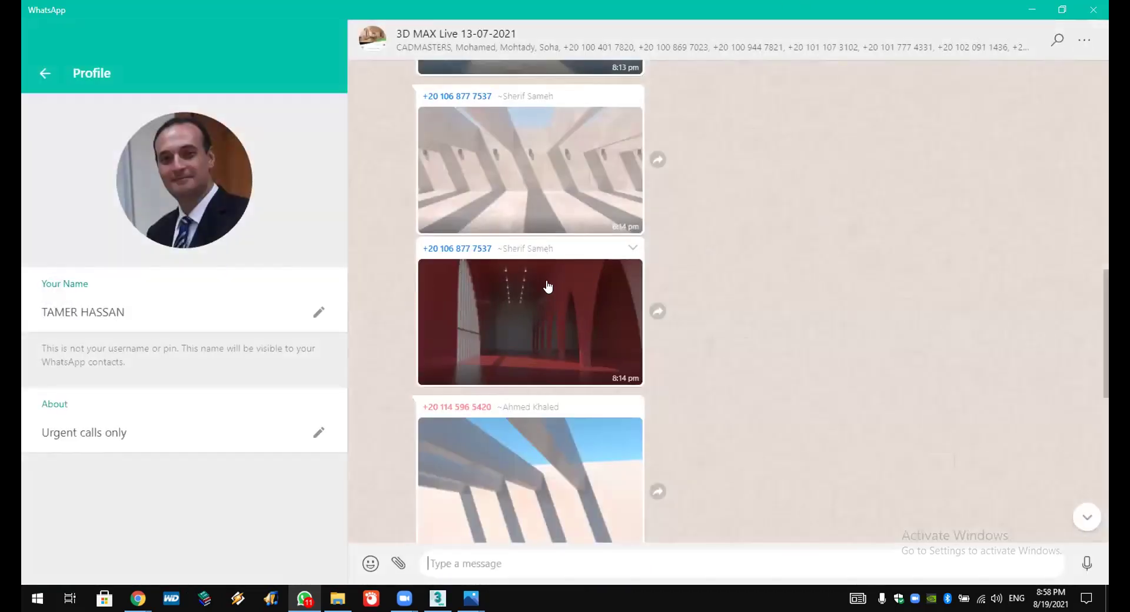
{"action": "left_click", "coordinate": [558, 343]}
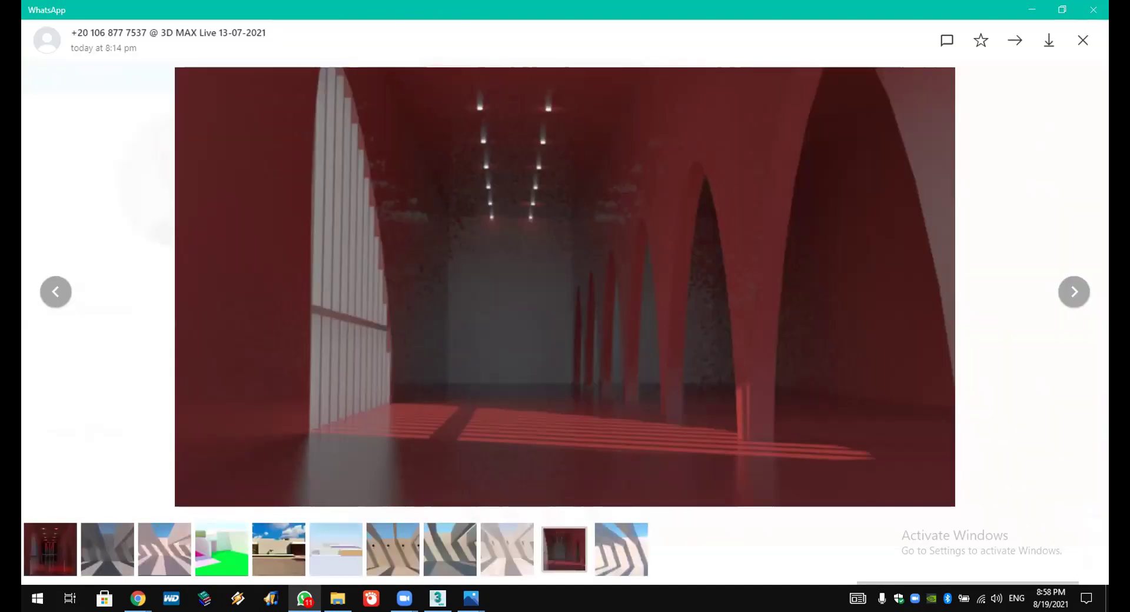
{"action": "key", "text": "alt+Tab"}
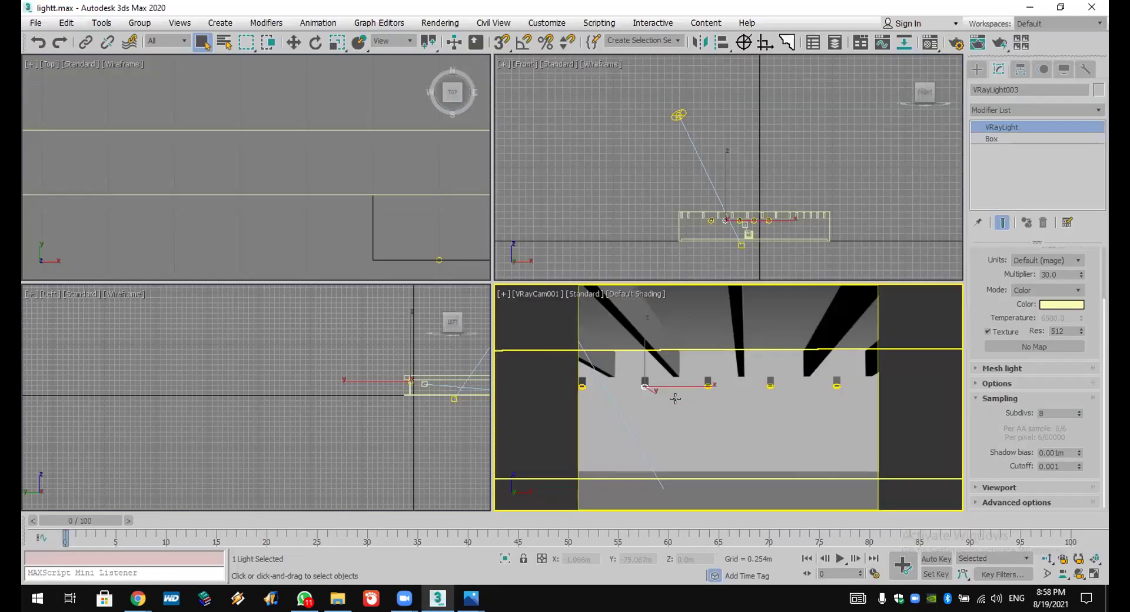
Step: Select the VRaySun in the Front view to review its parameters, and clear the selection
{"action": "left_click", "coordinate": [710, 326]}
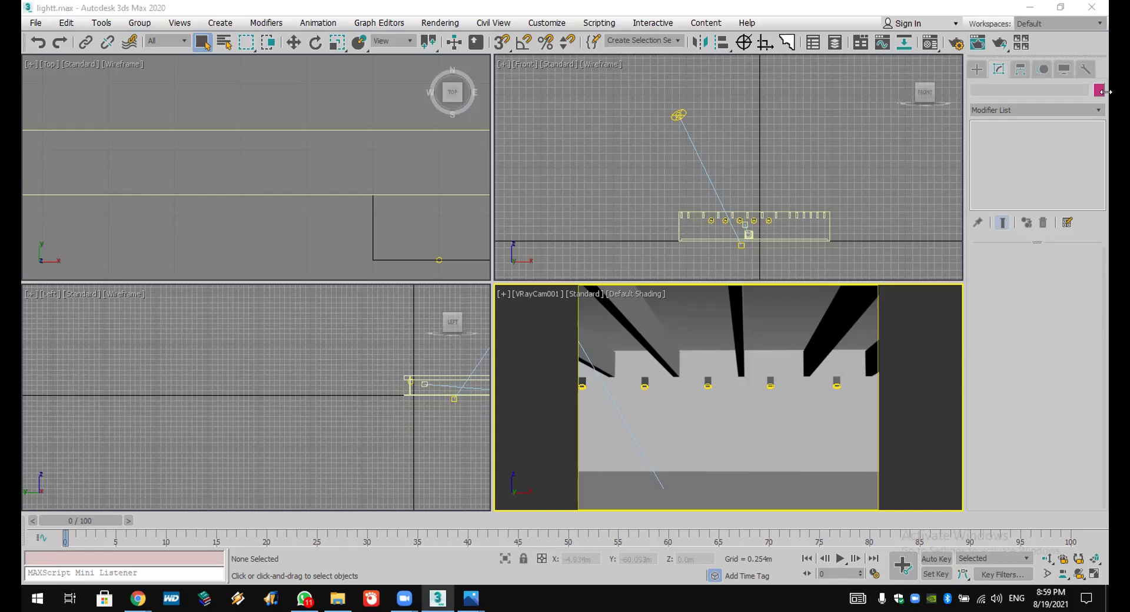
{"action": "left_click", "coordinate": [673, 114]}
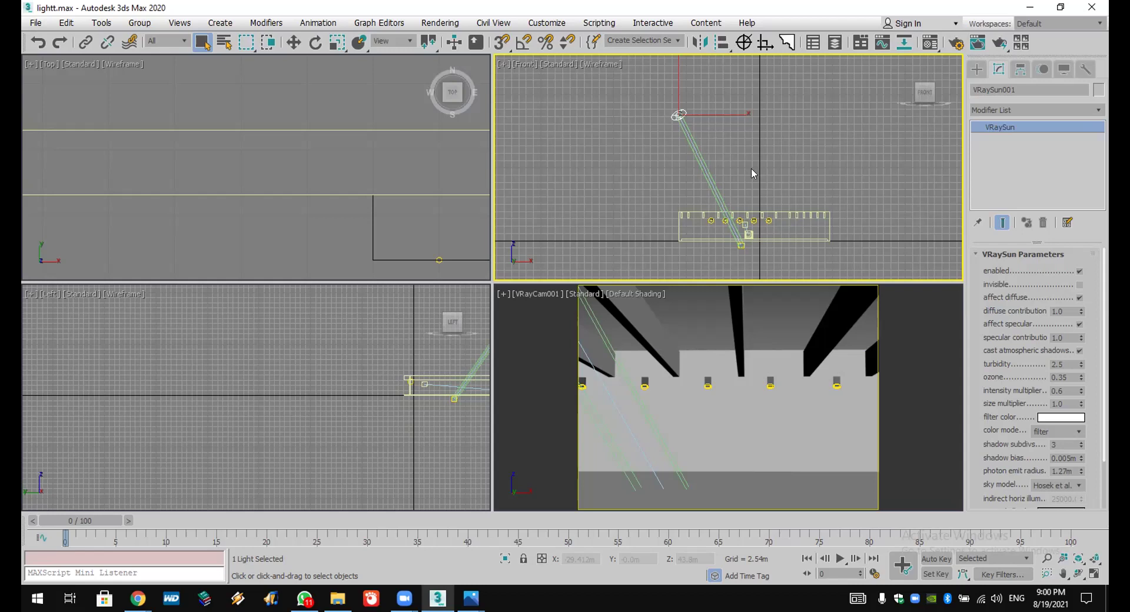
{"action": "right_click", "coordinate": [864, 263]}
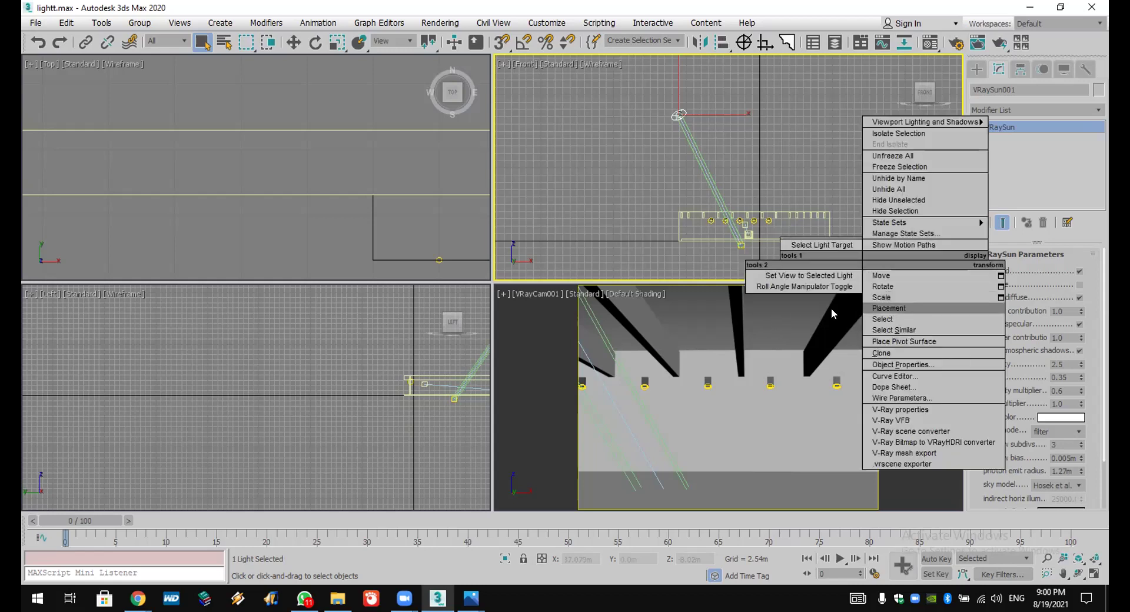
{"action": "left_click", "coordinate": [796, 309]}
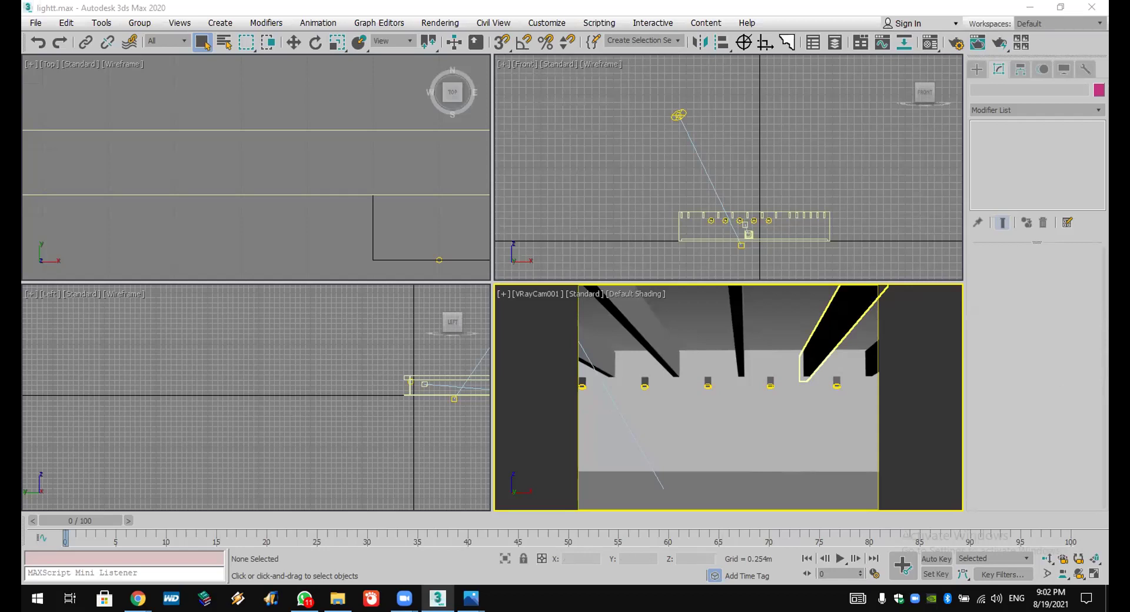
Step: Look over the red arched hall render and the following sunlit beams render in WhatsApp, and close the image viewer
{"action": "left_click", "coordinate": [304, 598]}
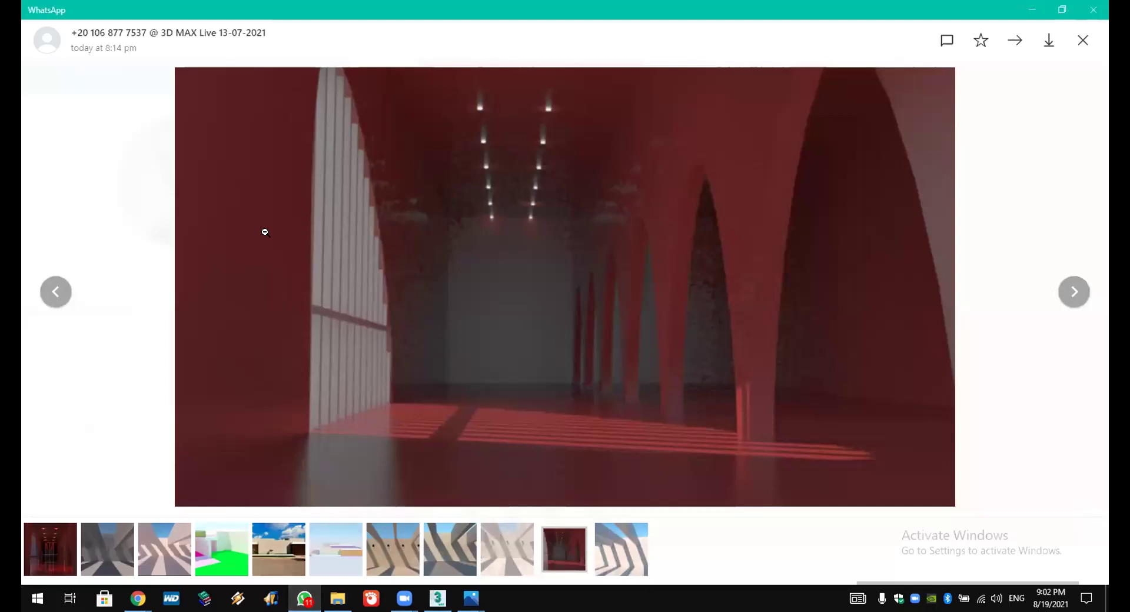
{"action": "left_click", "coordinate": [553, 318]}
{"action": "left_click", "coordinate": [223, 272]}
{"action": "left_click", "coordinate": [1074, 293]}
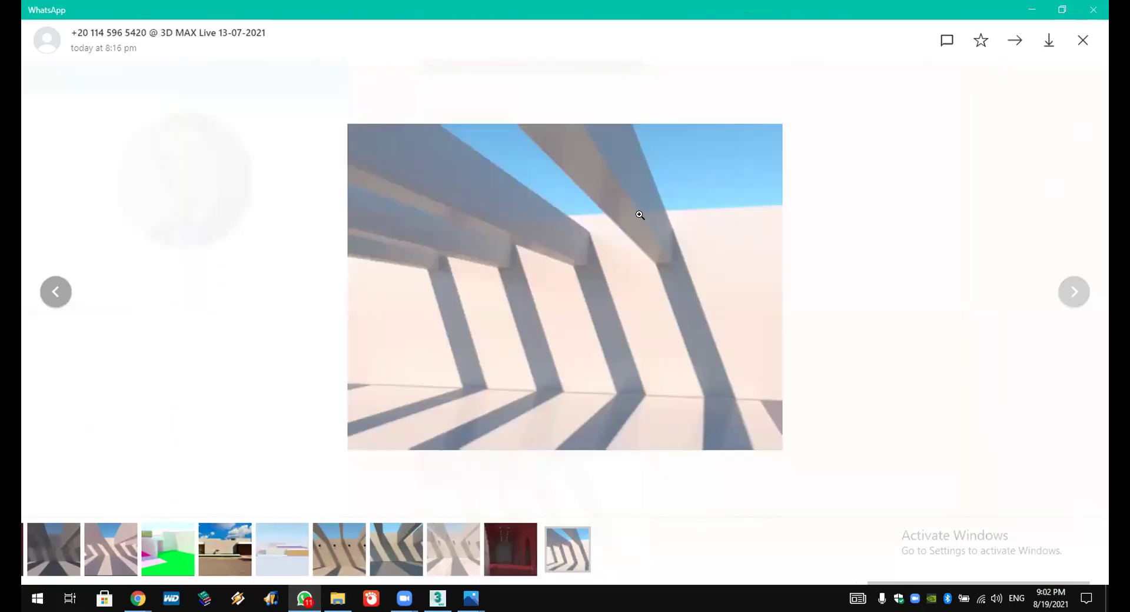
{"action": "left_click", "coordinate": [1083, 42]}
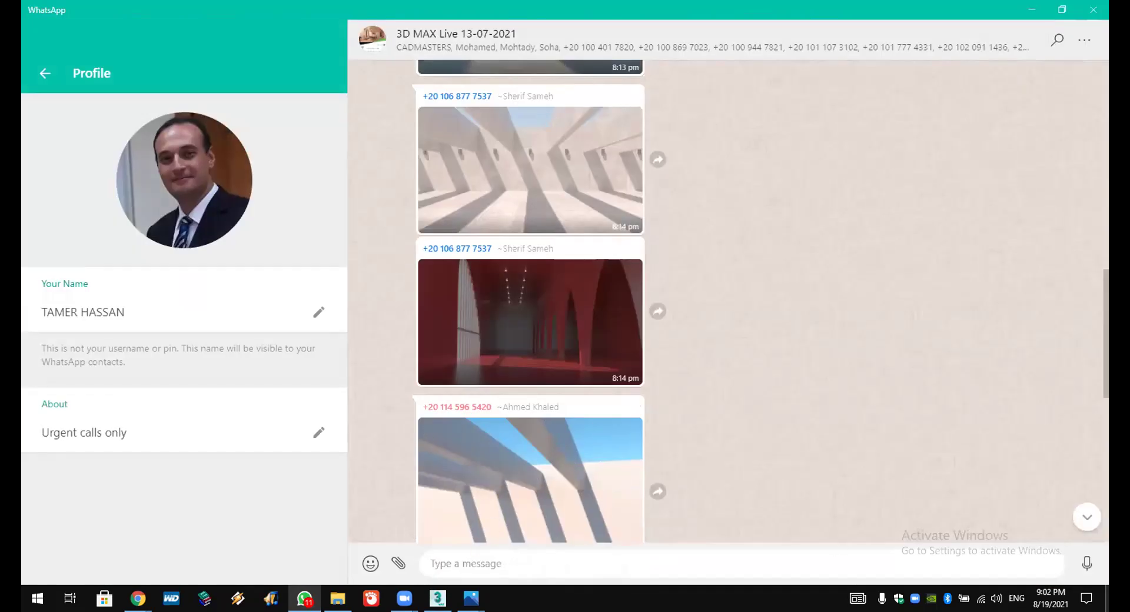
Step: Open picture 7 from the desktop and move its restored window to one side of the screen
{"action": "left_click", "coordinate": [1106, 599]}
{"action": "double_click", "coordinate": [1031, 27]}
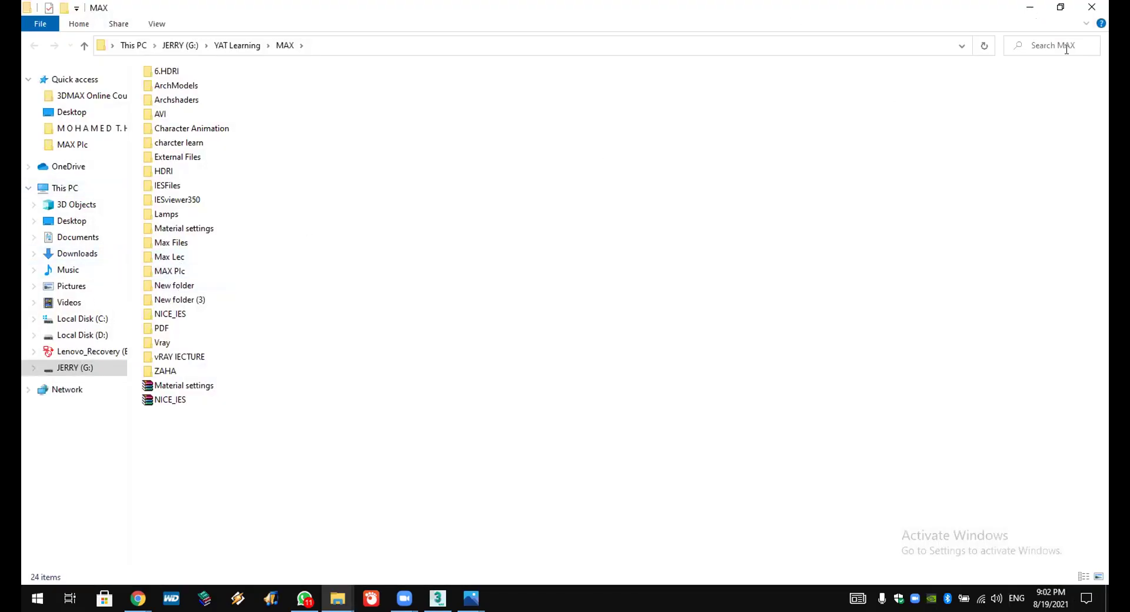
{"action": "left_click", "coordinate": [1092, 8]}
{"action": "double_click", "coordinate": [720, 435]}
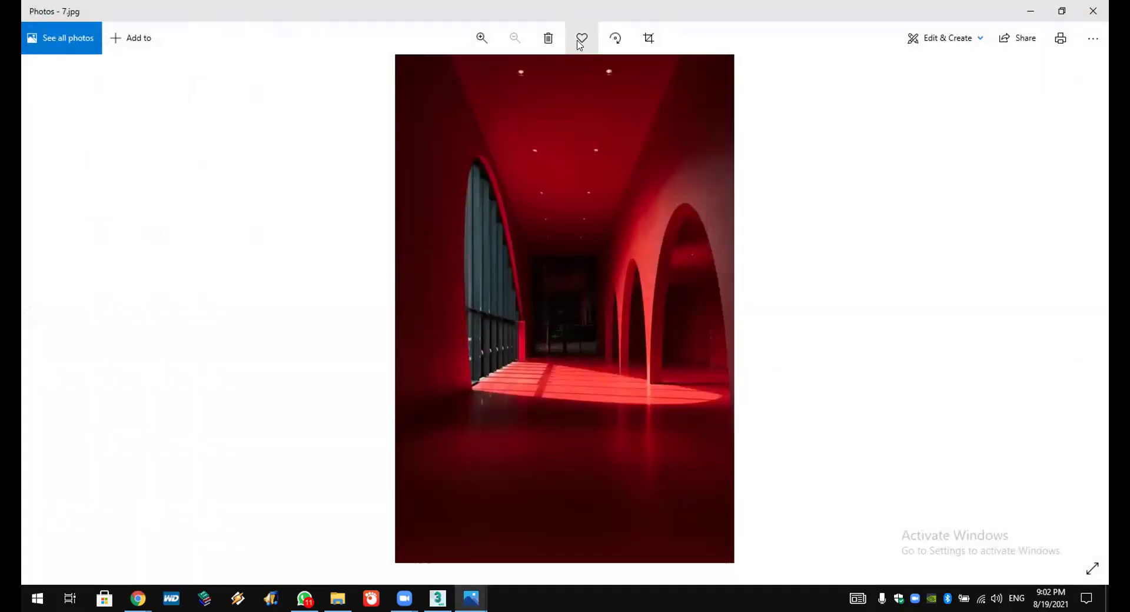
{"action": "double_click", "coordinate": [565, 7]}
{"action": "left_click_drag", "start_coordinate": [410, 21], "coordinate": [240, 31]}
Step: Open the concrete beams reference picture from the desktop and place its window beside picture 7
{"action": "double_click", "coordinate": [666, 446]}
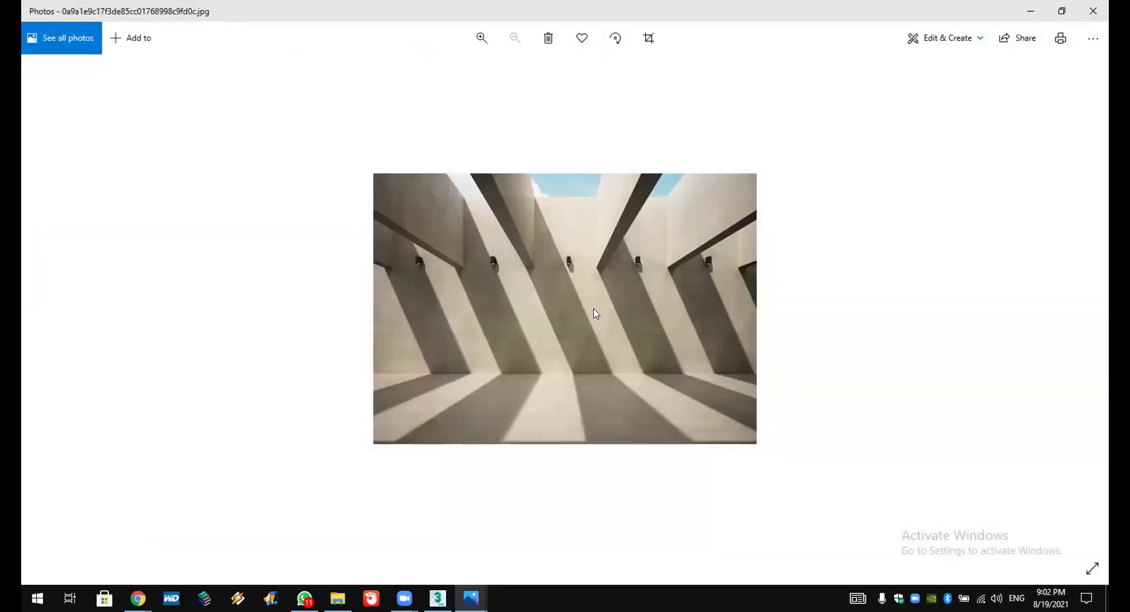
{"action": "double_click", "coordinate": [443, 18]}
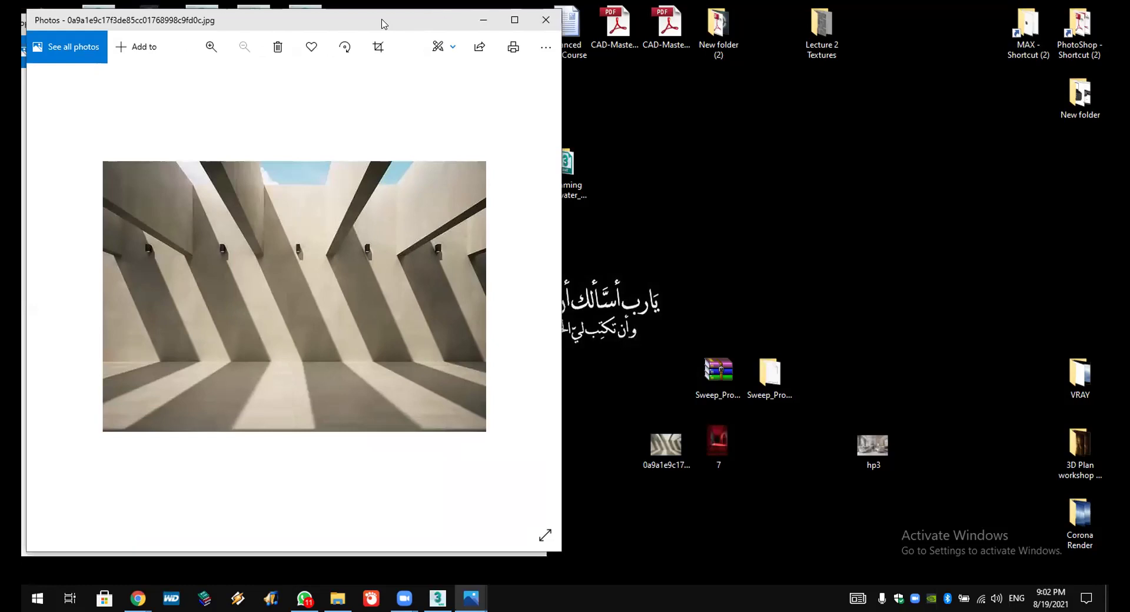
{"action": "left_click_drag", "start_coordinate": [383, 23], "coordinate": [904, 30]}
Step: Compare the lighting and shadows of the red hall picture 7 with the concrete beams reference picture
{"action": "left_click", "coordinate": [322, 200]}
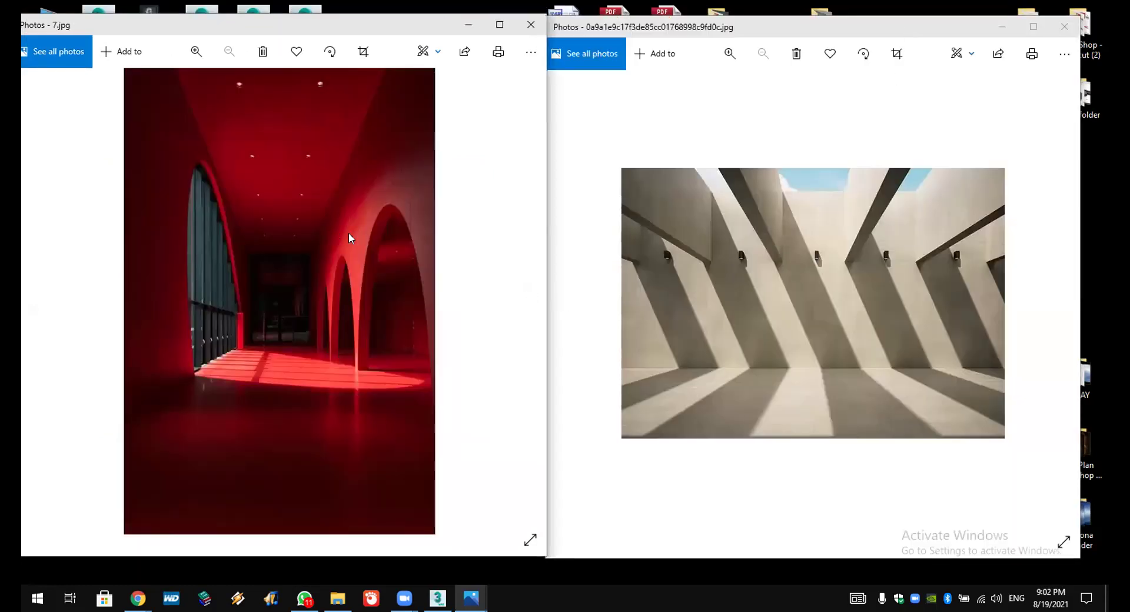
{"action": "left_click", "coordinate": [735, 285]}
{"action": "left_click", "coordinate": [353, 254]}
{"action": "left_click", "coordinate": [845, 299]}
{"action": "left_click", "coordinate": [363, 256]}
{"action": "left_click", "coordinate": [765, 262]}
{"action": "left_click", "coordinate": [379, 246]}
{"action": "left_click", "coordinate": [760, 246]}
{"action": "left_click", "coordinate": [276, 227]}
{"action": "left_click", "coordinate": [572, 240]}
{"action": "left_click", "coordinate": [386, 290]}
Step: Switch to 3ds Max, open the common render settings and set the output size to 800x600, keeping the camera view uncovered
{"action": "left_click", "coordinate": [437, 598]}
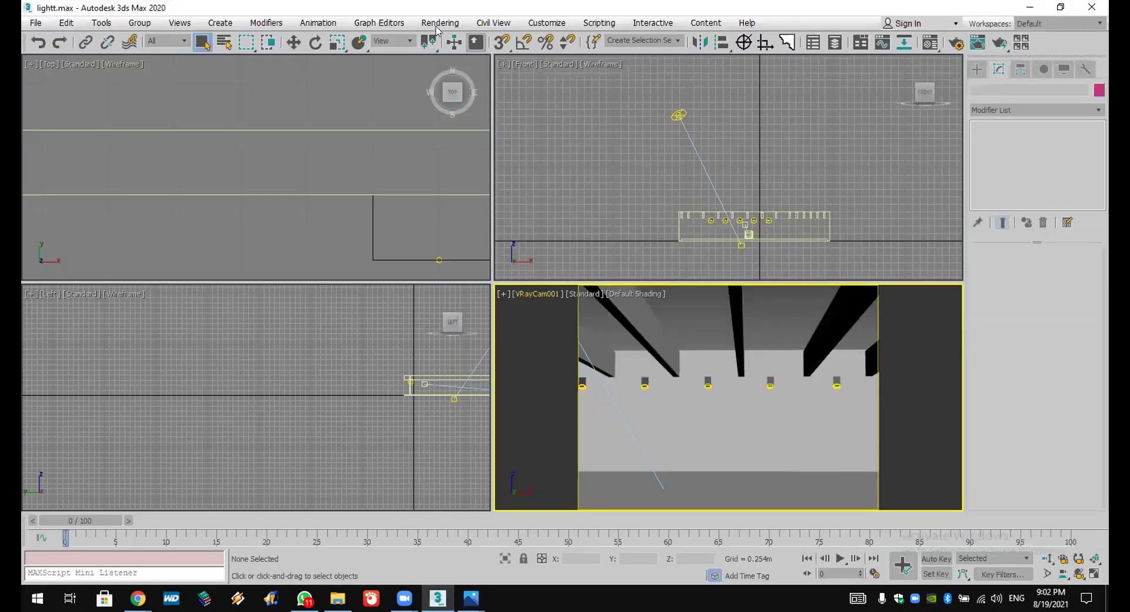
{"action": "left_click", "coordinate": [440, 23]}
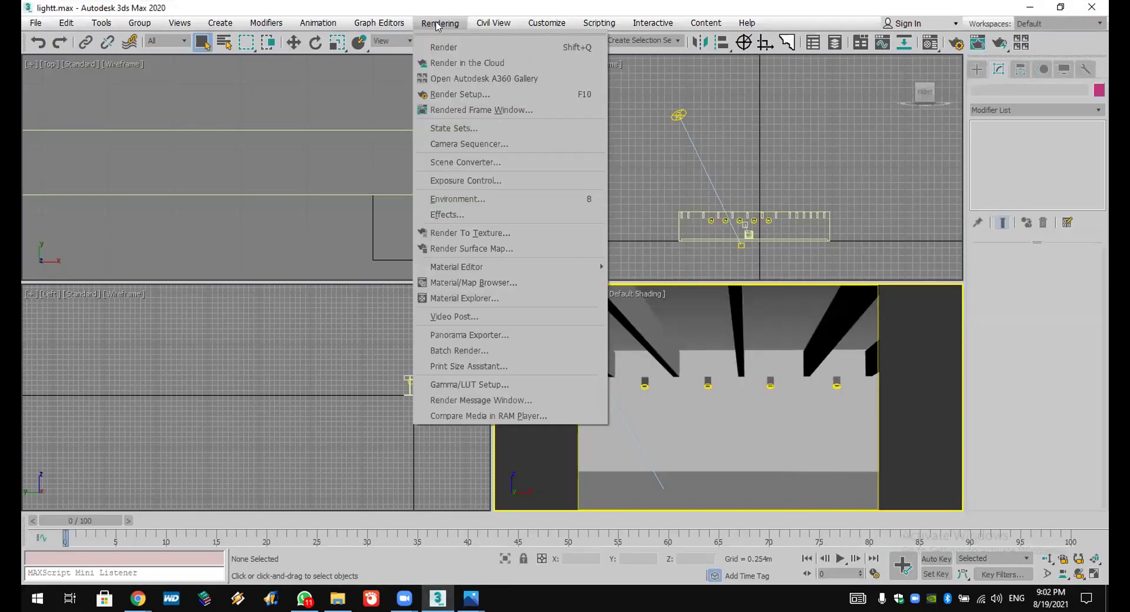
{"action": "left_click", "coordinate": [460, 95]}
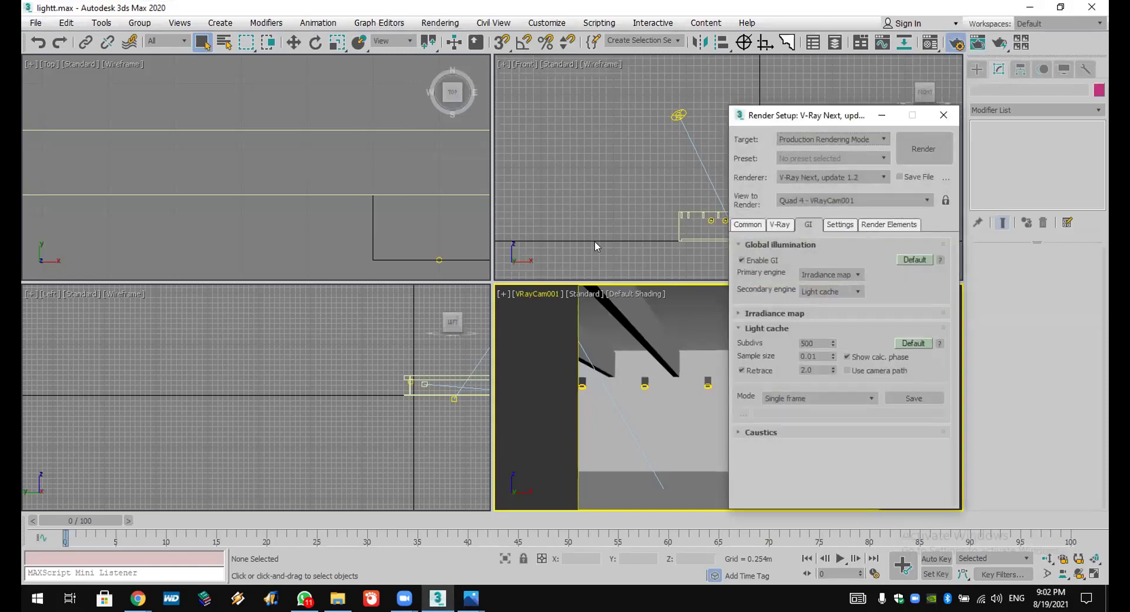
{"action": "left_click", "coordinate": [750, 225]}
{"action": "left_click_drag", "start_coordinate": [823, 118], "coordinate": [615, 39]}
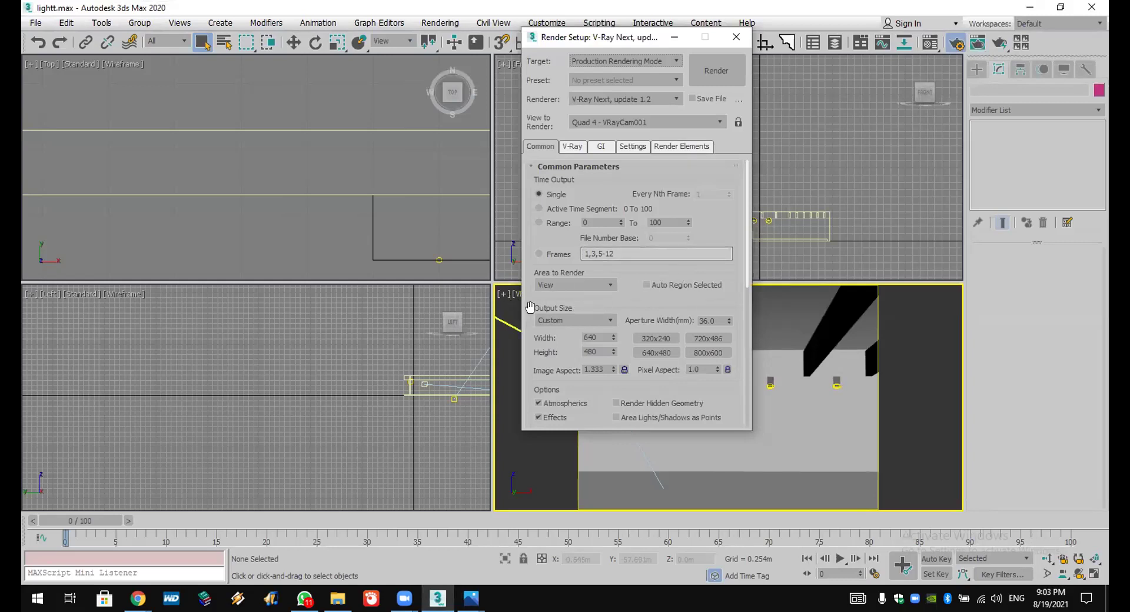
{"action": "left_click", "coordinate": [709, 352]}
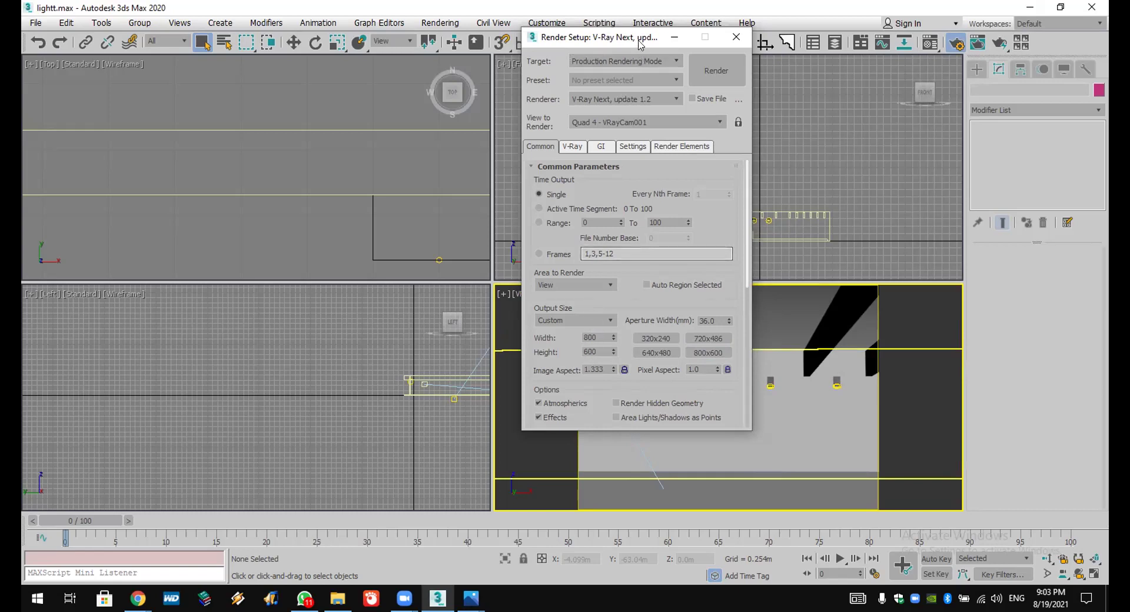
{"action": "left_click_drag", "start_coordinate": [642, 37], "coordinate": [363, 22]}
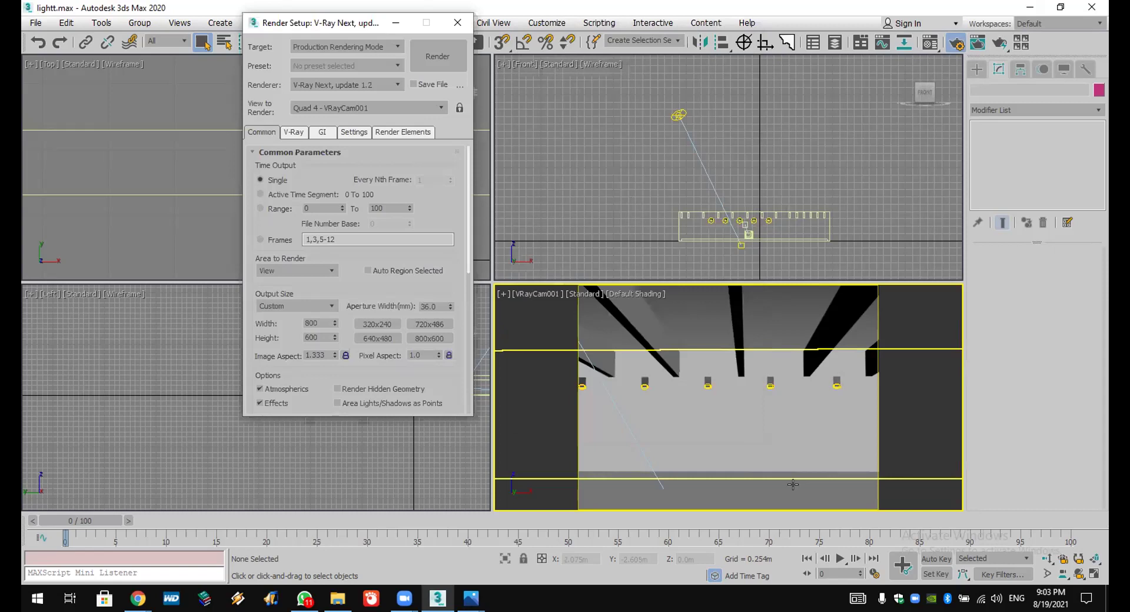
Step: Try an output width of 2500 with the image aspect locked, and restore the 800x600 size
{"action": "left_click", "coordinate": [346, 355]}
{"action": "double_click", "coordinate": [317, 323]}
{"action": "type", "text": "2"}
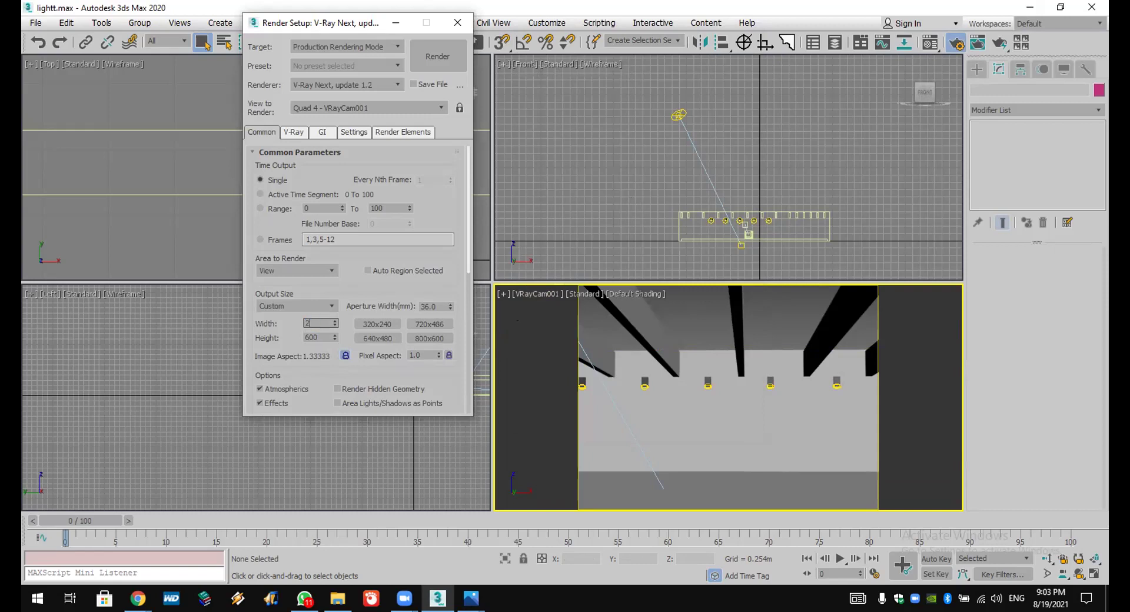
{"action": "type", "text": "500"}
{"action": "key", "text": "Return"}
{"action": "double_click", "coordinate": [324, 339]}
{"action": "left_click", "coordinate": [438, 341]}
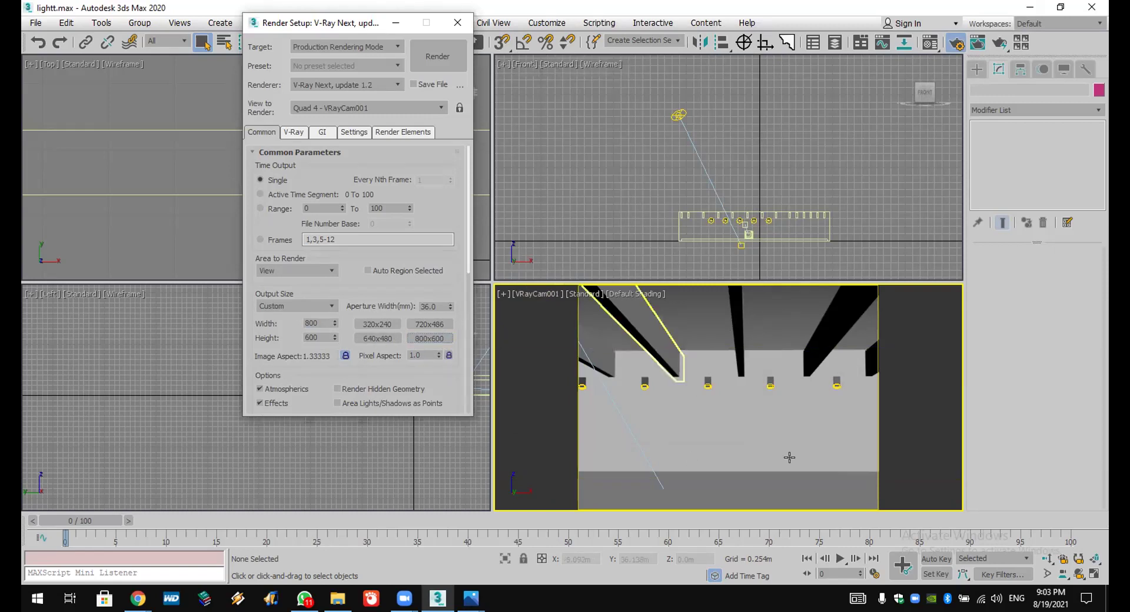
Step: Check the Show Safe Frames option of the VRayCam001 viewport
{"action": "left_click", "coordinate": [541, 299]}
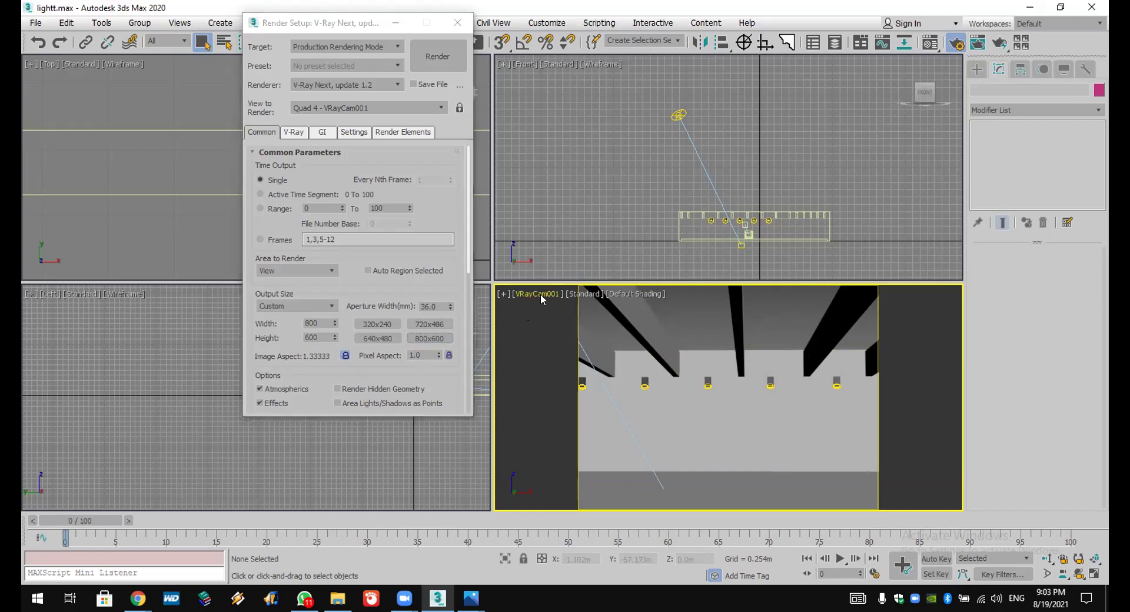
{"action": "left_click", "coordinate": [542, 298]}
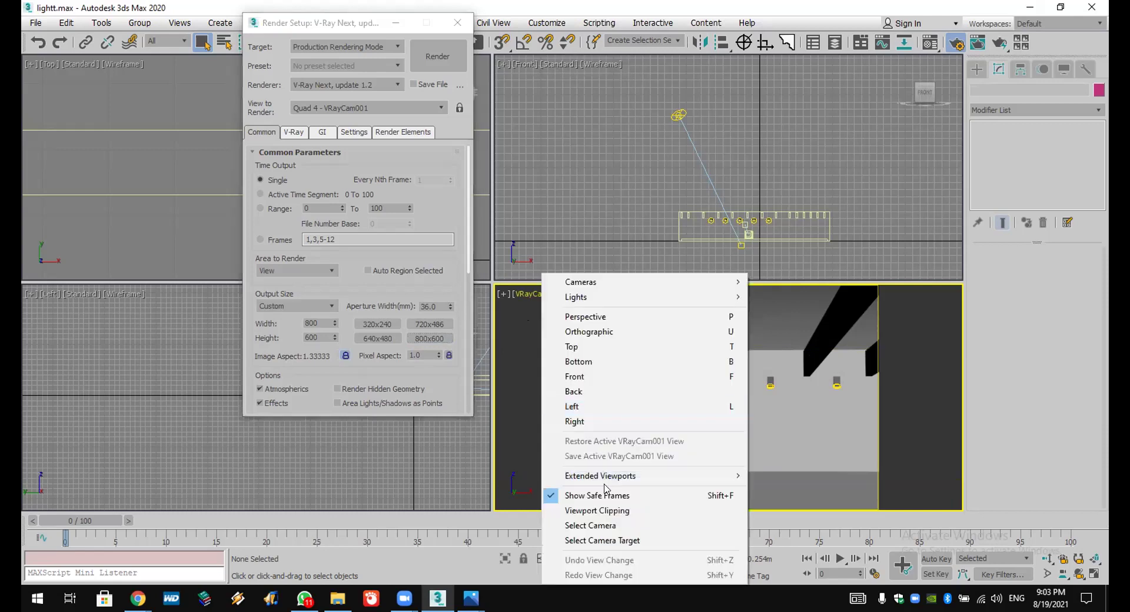
{"action": "left_click", "coordinate": [572, 223]}
Step: Try an output height of 1200 with the image aspect locked, and return to the 800x600 preset
{"action": "left_click", "coordinate": [316, 325]}
{"action": "key", "text": "Tab"}
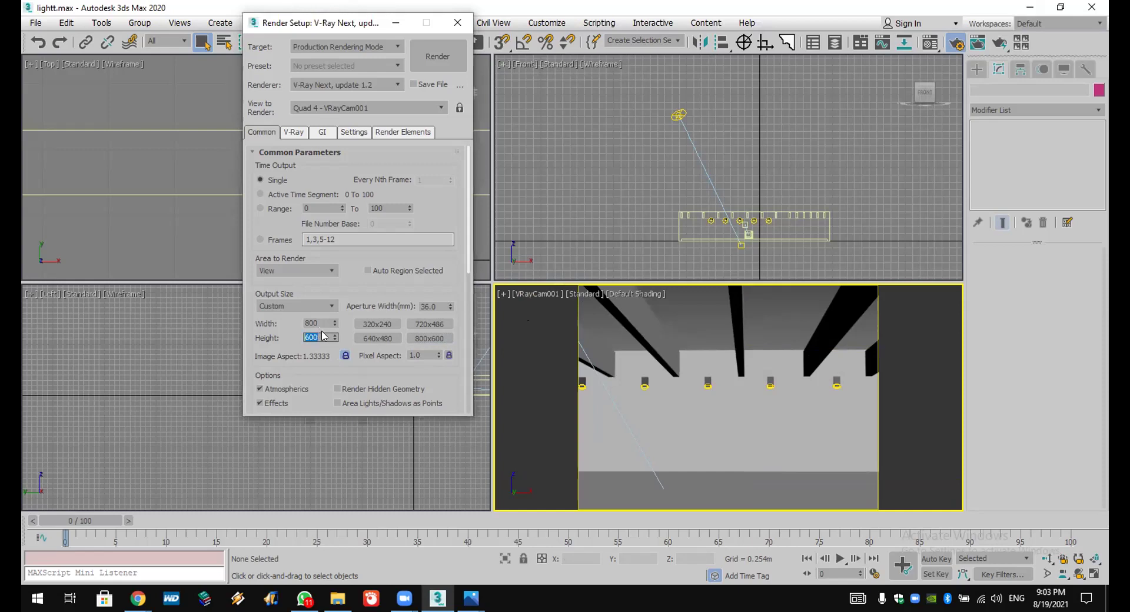
{"action": "type", "text": "1200"}
{"action": "key", "text": "Return"}
{"action": "left_click", "coordinate": [429, 338]}
Step: Set the output height to 1200 with the image aspect unlocked
{"action": "double_click", "coordinate": [327, 338]}
{"action": "type", "text": "1200"}
{"action": "key", "text": "Return"}
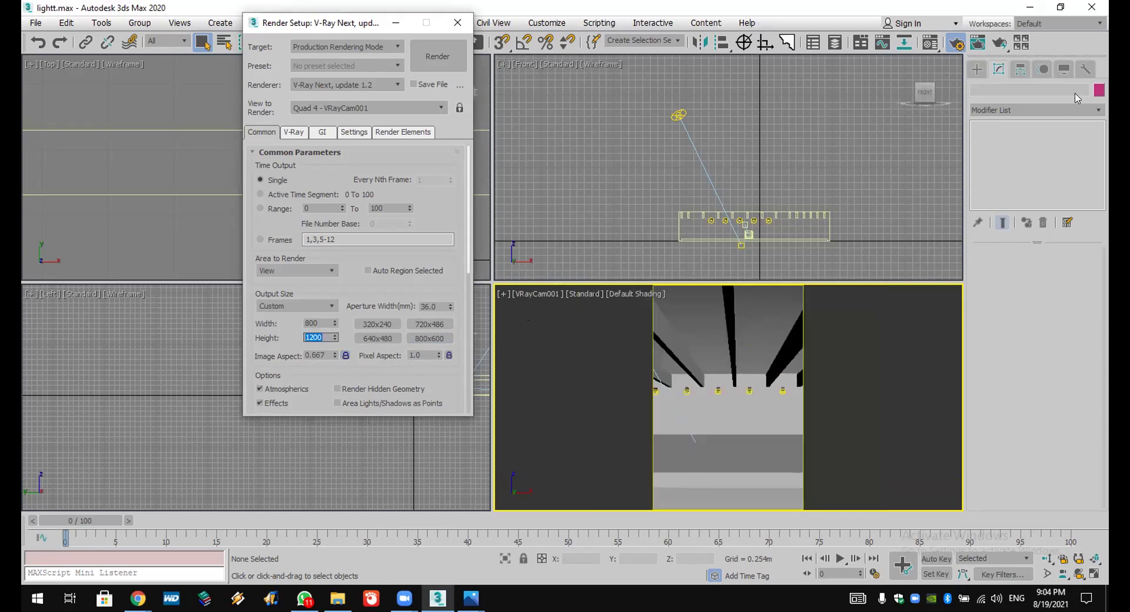
Step: Test-render the VRayCam001 view at 800x1200, close the frame buffer and cancel the render
{"action": "left_click", "coordinate": [998, 44]}
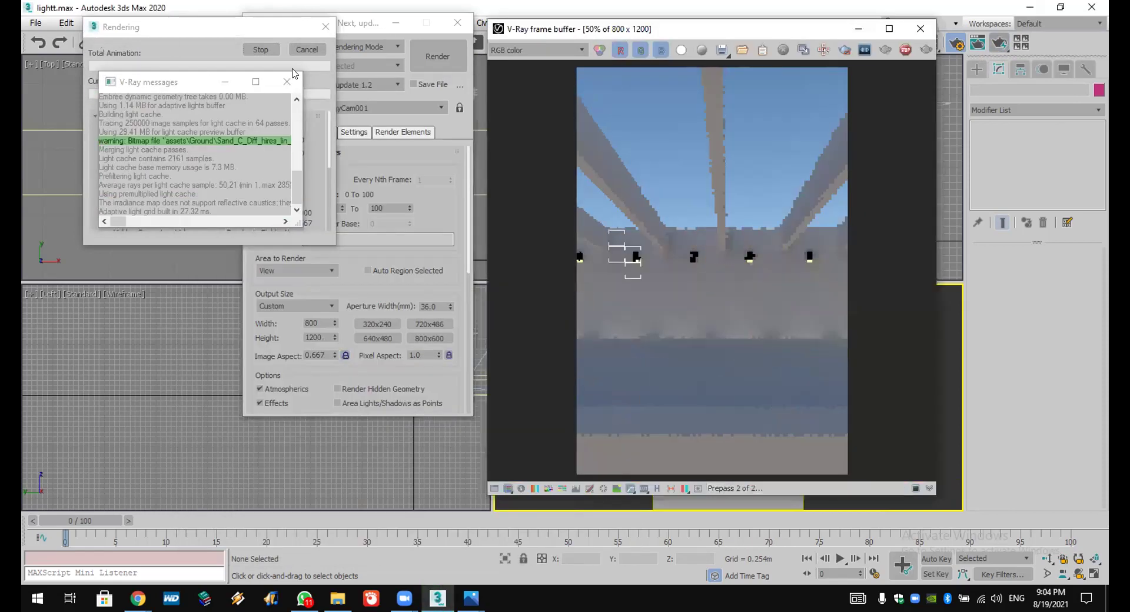
{"action": "left_click", "coordinate": [286, 81]}
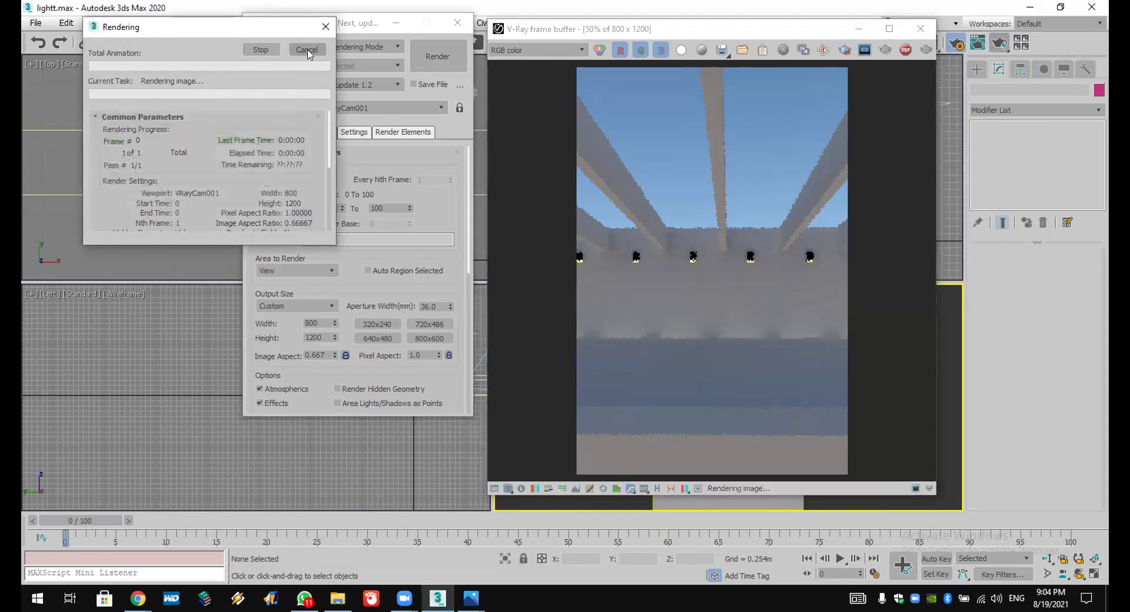
{"action": "left_click", "coordinate": [922, 37]}
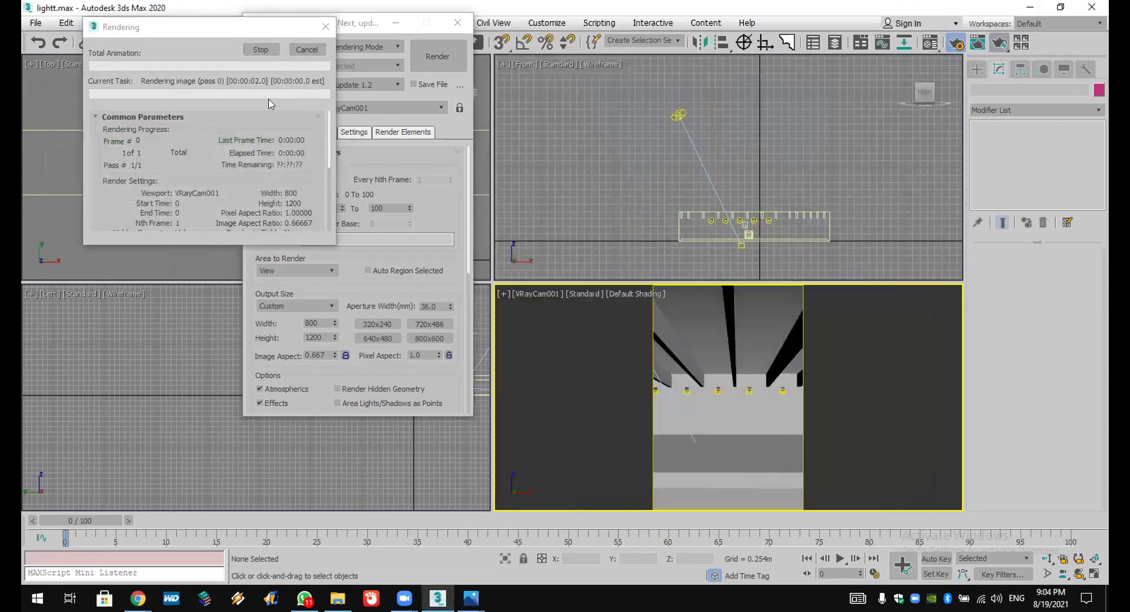
{"action": "left_click", "coordinate": [307, 50]}
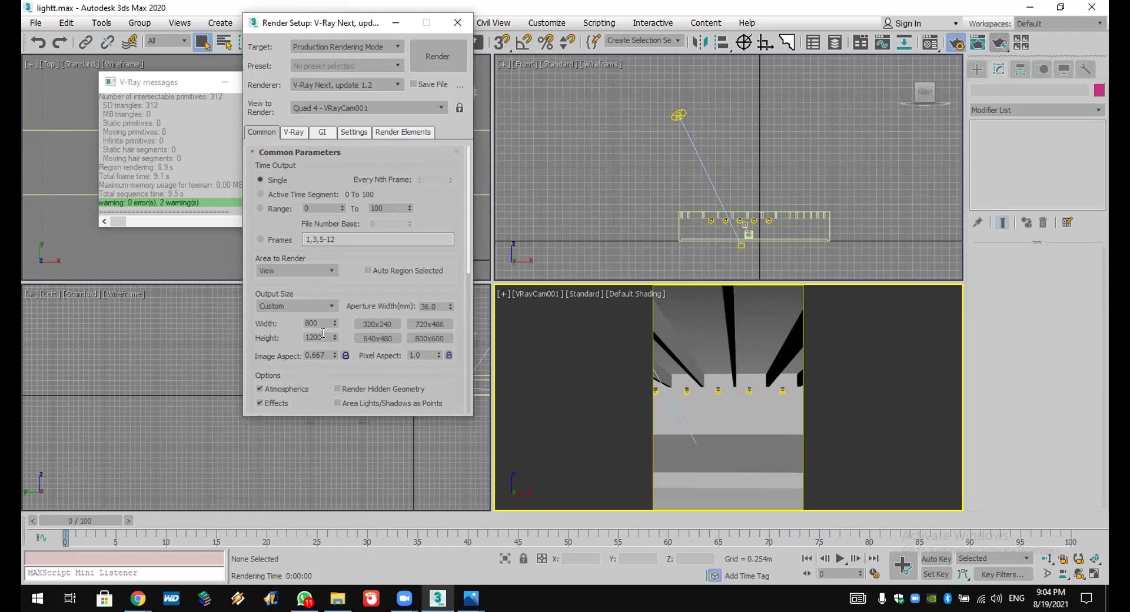
{"action": "left_click", "coordinate": [345, 356]}
{"action": "double_click", "coordinate": [315, 322]}
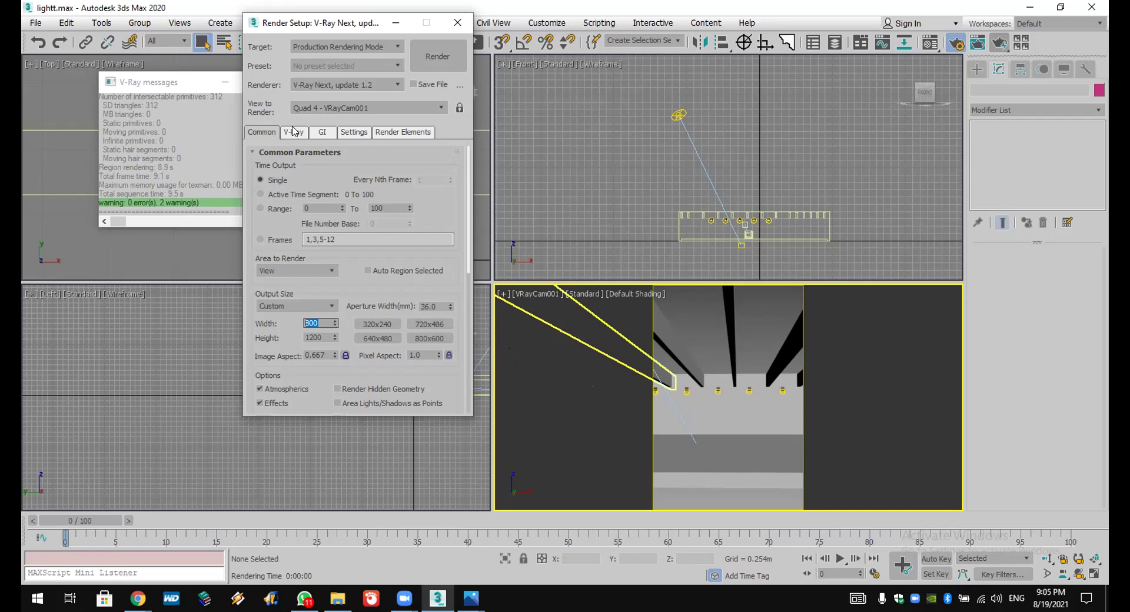
Step: View the shared red arched hall render in the WhatsApp group, close the image and minimize WhatsApp
{"action": "left_click", "coordinate": [304, 598]}
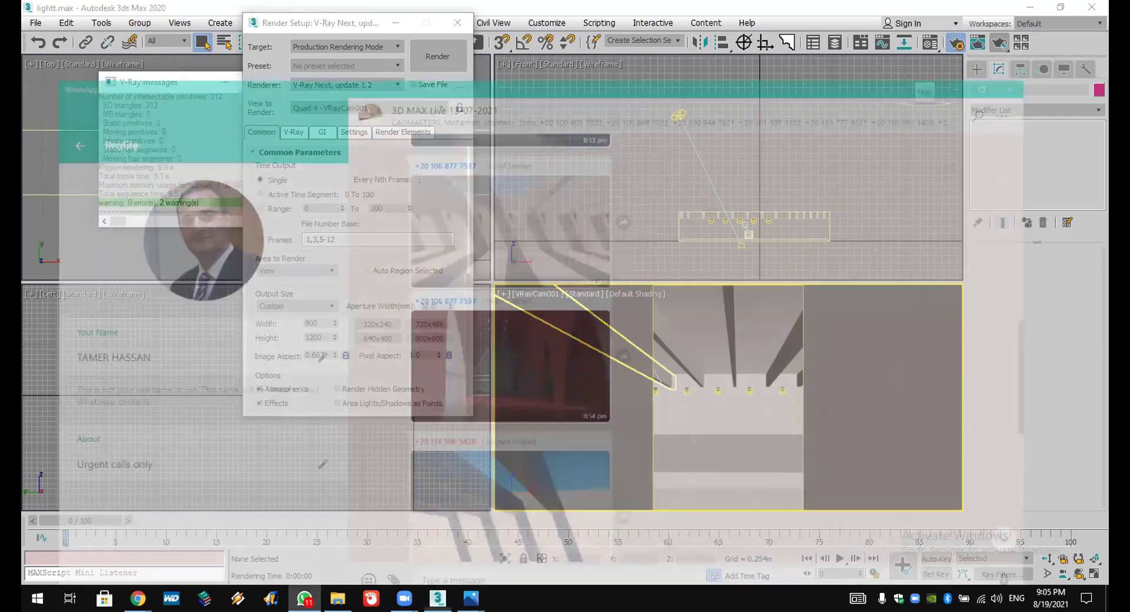
{"action": "left_click", "coordinate": [504, 338]}
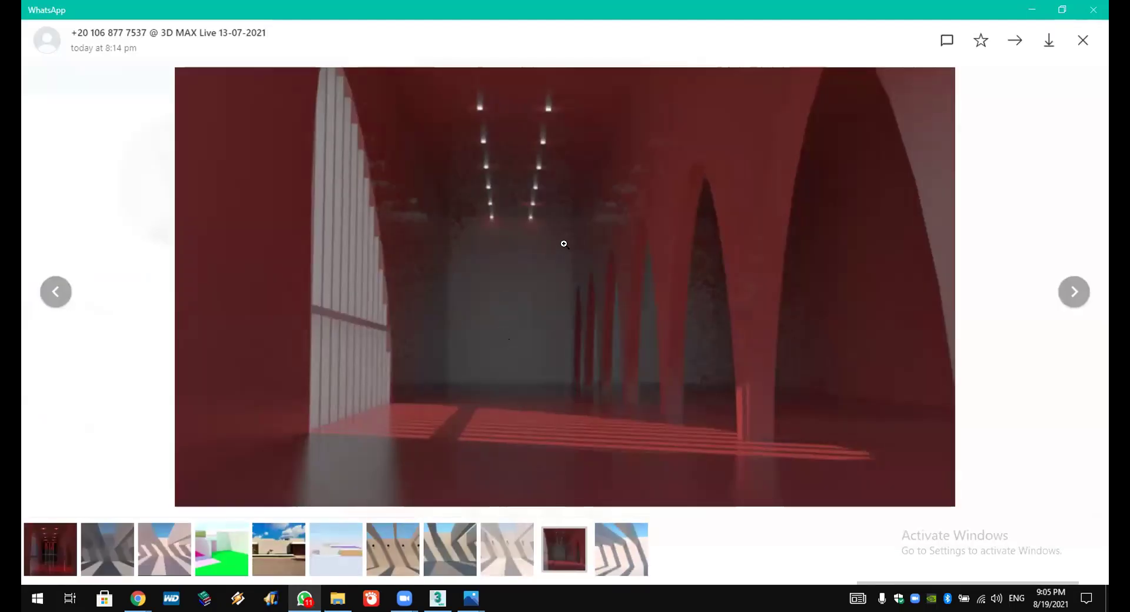
{"action": "left_click", "coordinate": [1086, 46]}
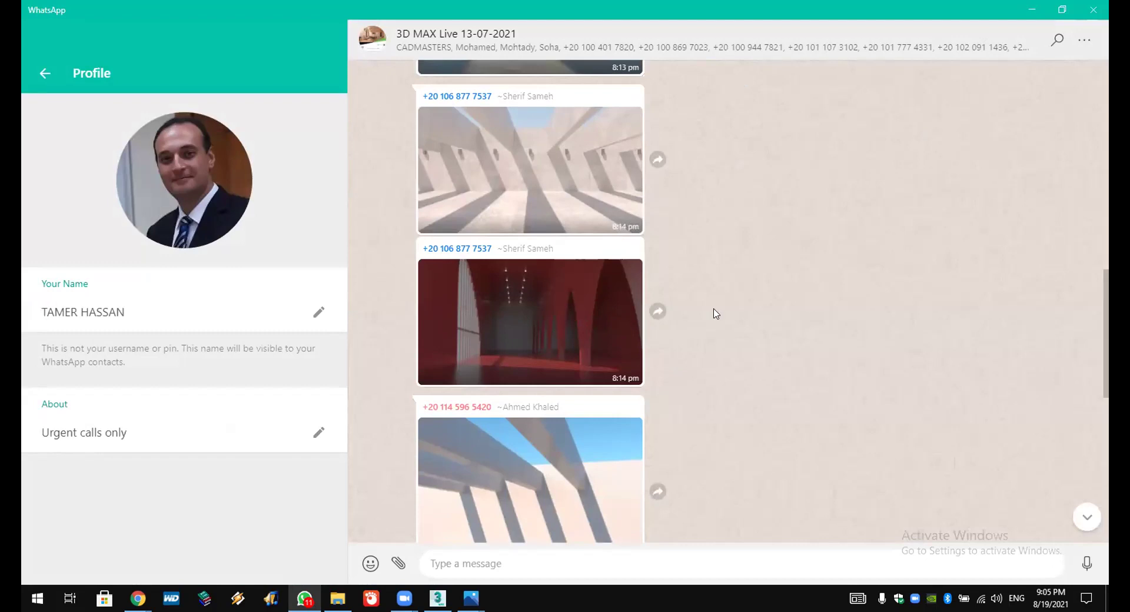
{"action": "left_click", "coordinate": [1031, 12]}
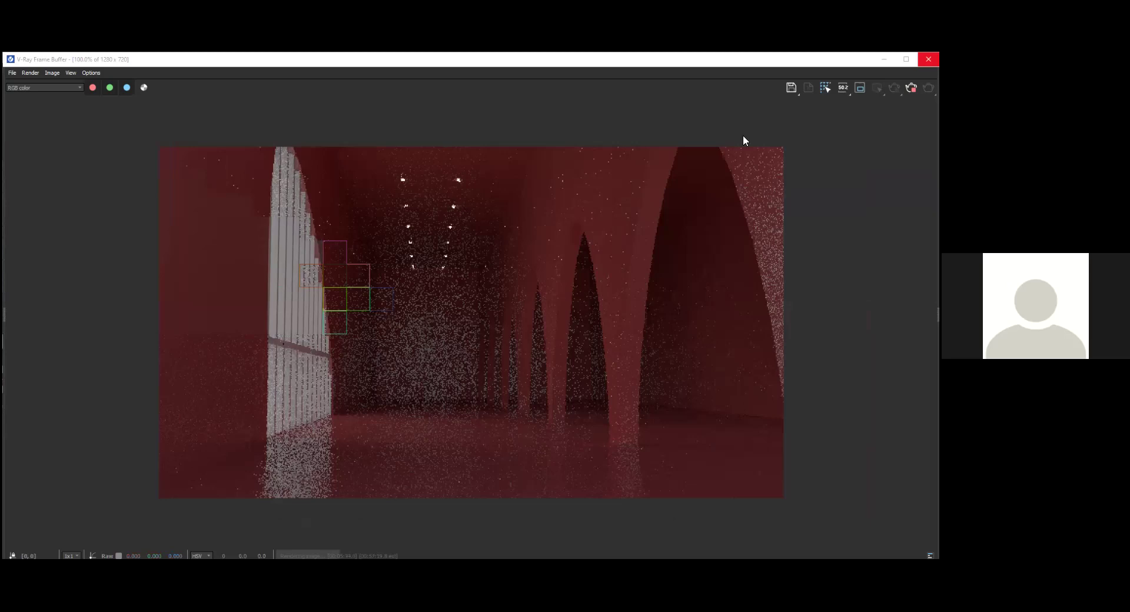
Step: Stop the render in the woho scene and close the V-Ray frame buffer, V-Ray messages and Scene Explorer
{"action": "key", "text": "alt+F4"}
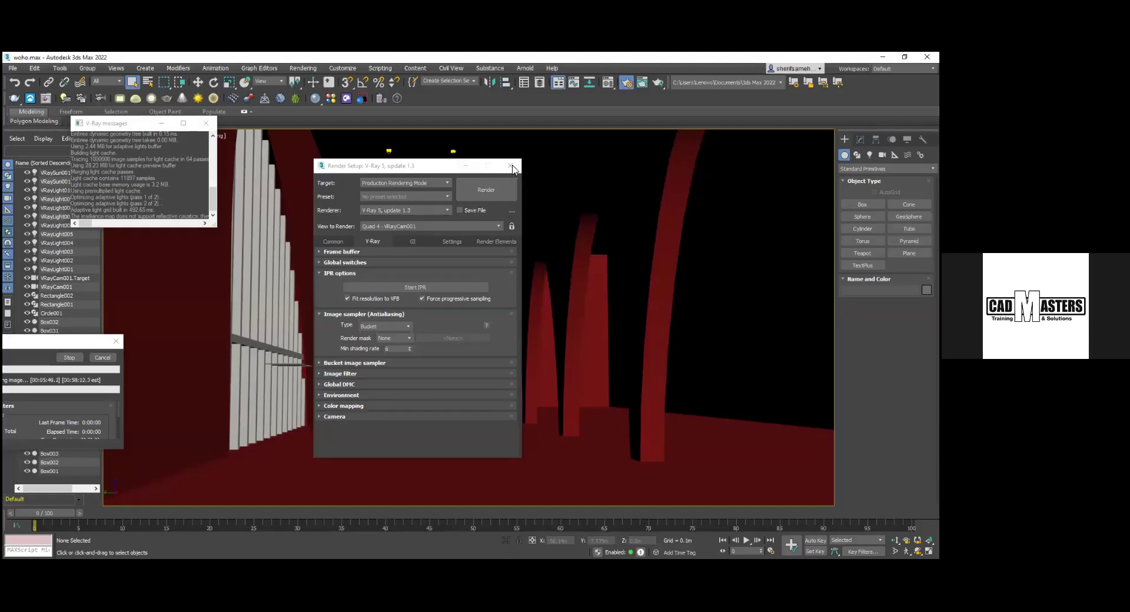
{"action": "left_click", "coordinate": [205, 124]}
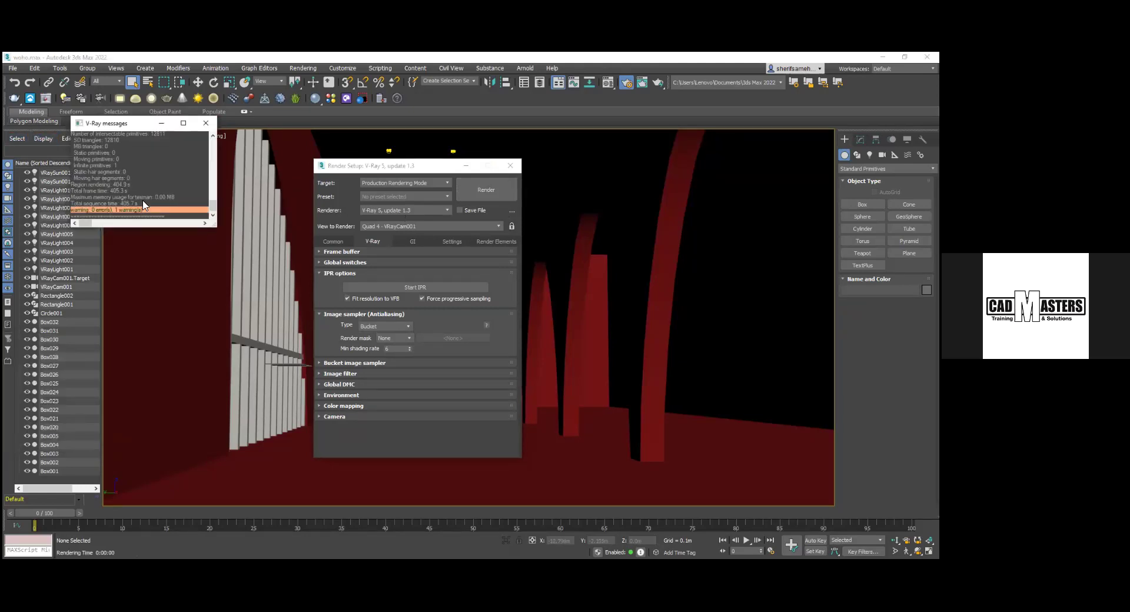
{"action": "left_click", "coordinate": [206, 124]}
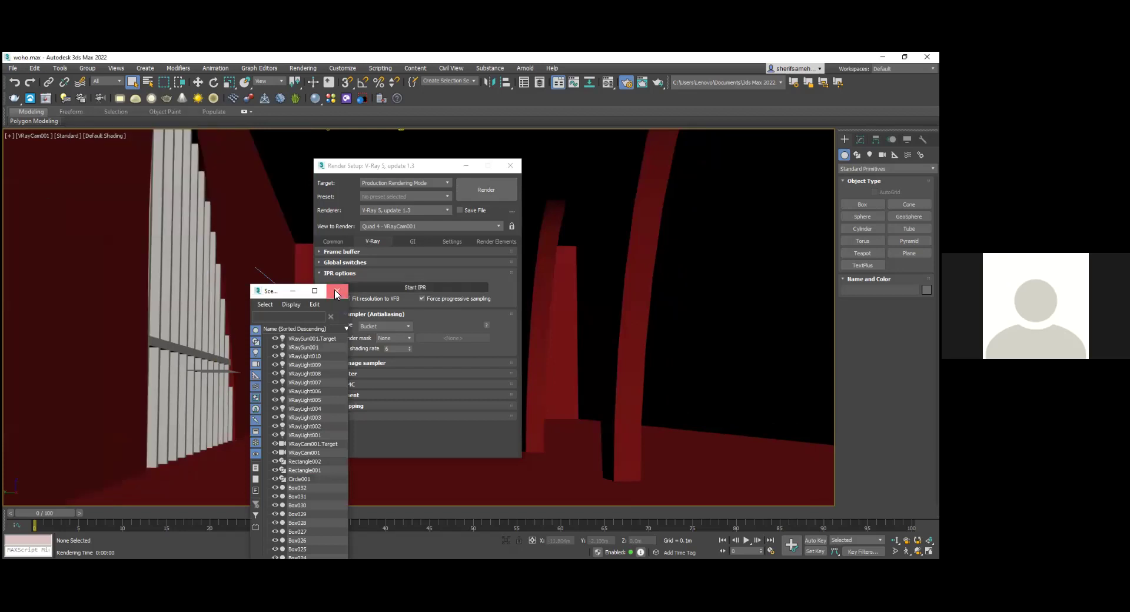
{"action": "left_click", "coordinate": [336, 294]}
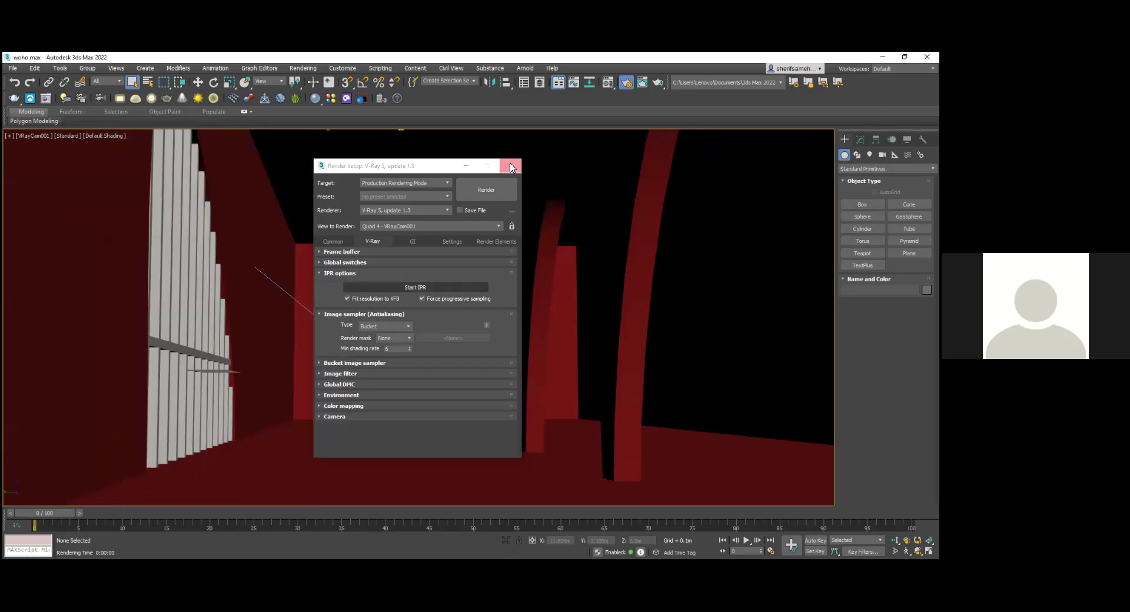
Step: Turn on Show Safe Frames for the VRayCam001 viewport of the red hall scene
{"action": "left_click", "coordinate": [37, 135]}
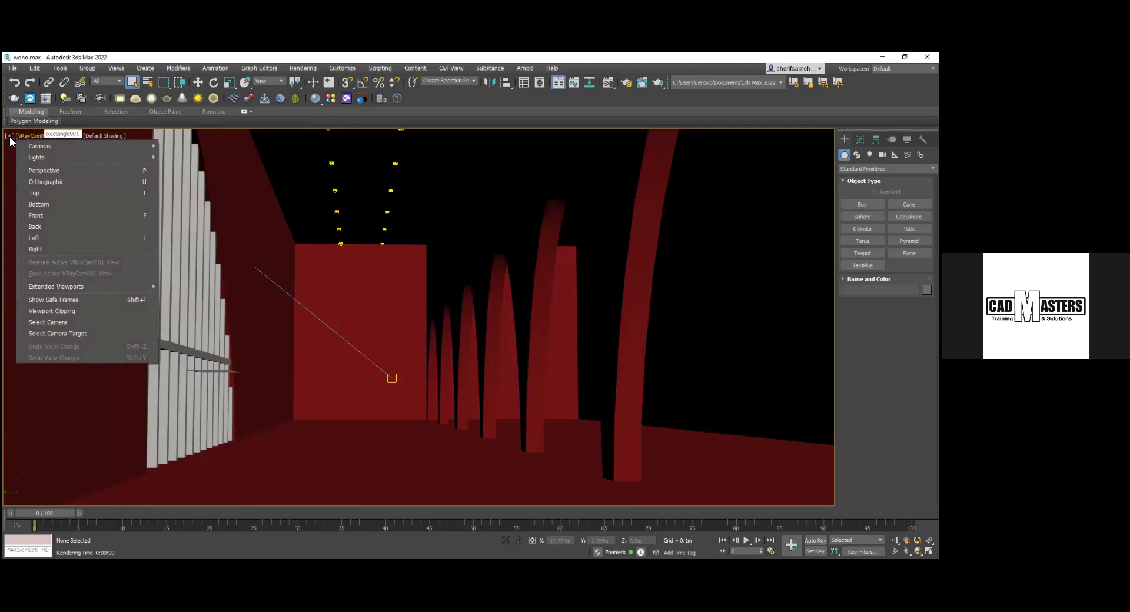
{"action": "left_click", "coordinate": [10, 141]}
{"action": "left_click", "coordinate": [9, 136]}
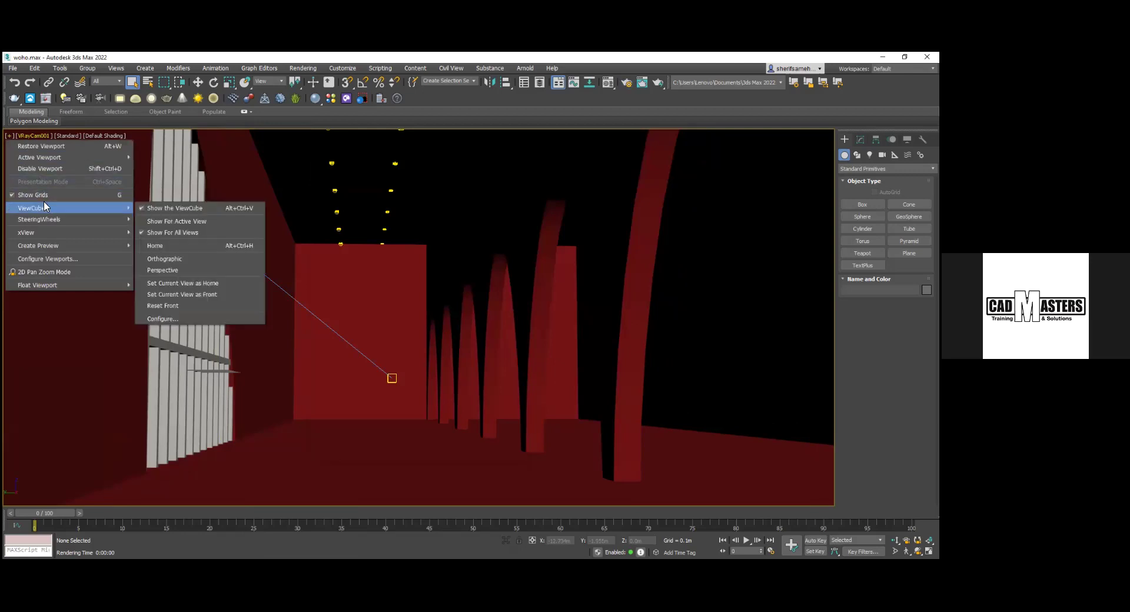
{"action": "left_click", "coordinate": [37, 134]}
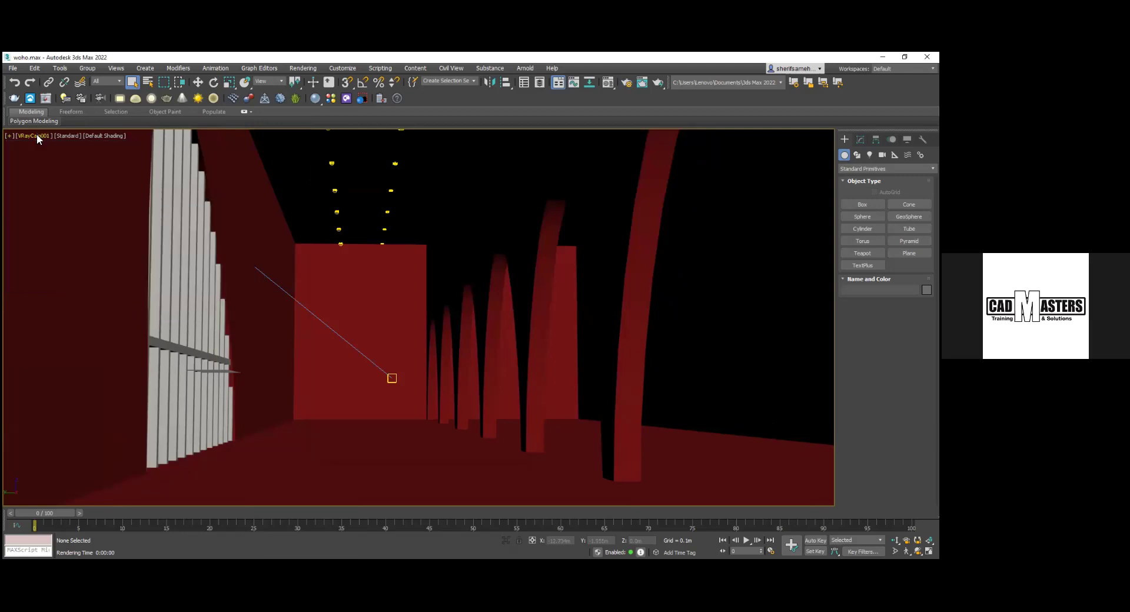
{"action": "left_click", "coordinate": [34, 136]}
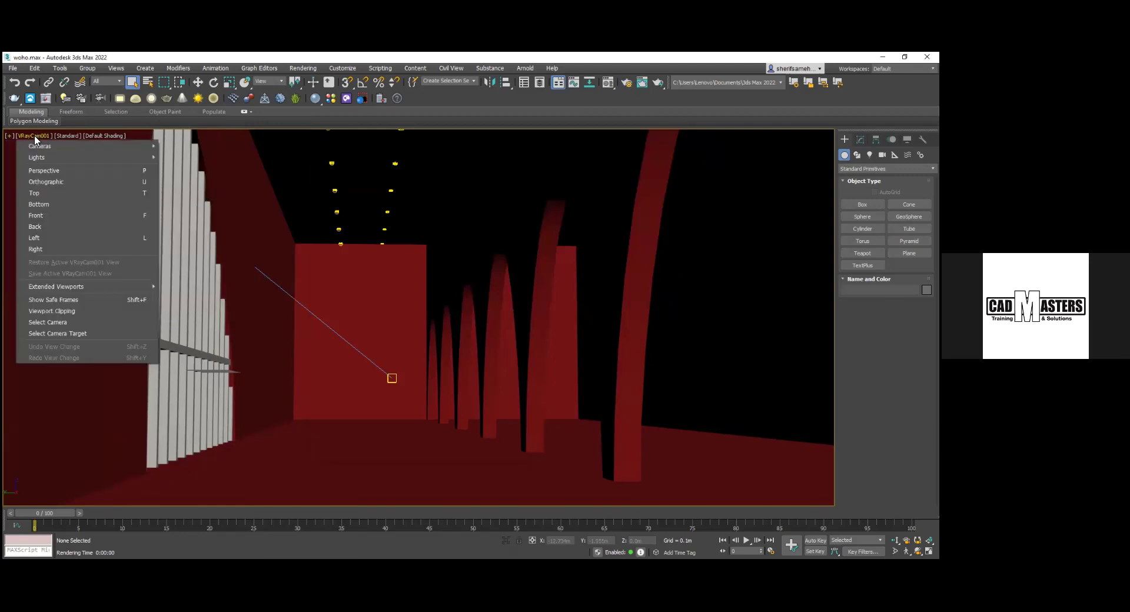
{"action": "left_click", "coordinate": [71, 300]}
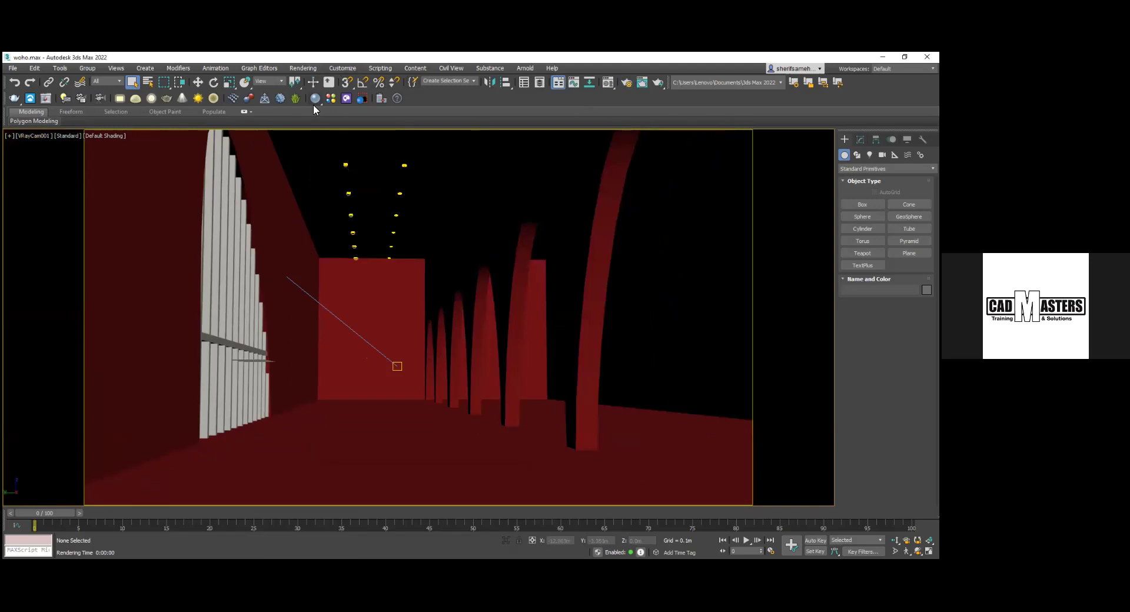
Step: Open the render settings of the red hall scene and change the output size type to Custom
{"action": "left_click", "coordinate": [296, 68]}
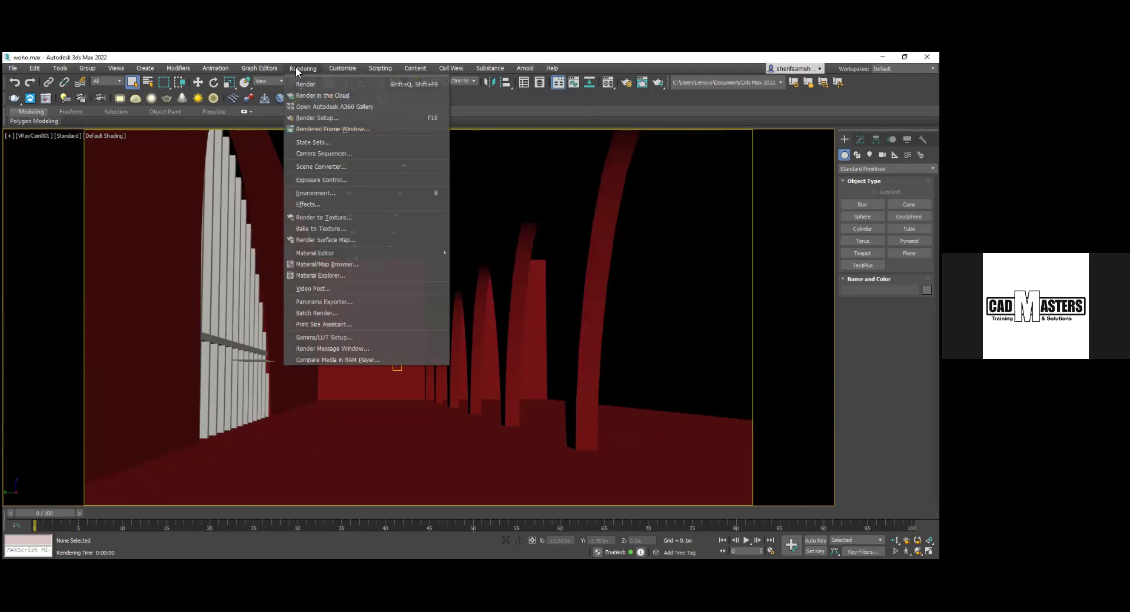
{"action": "left_click", "coordinate": [314, 118]}
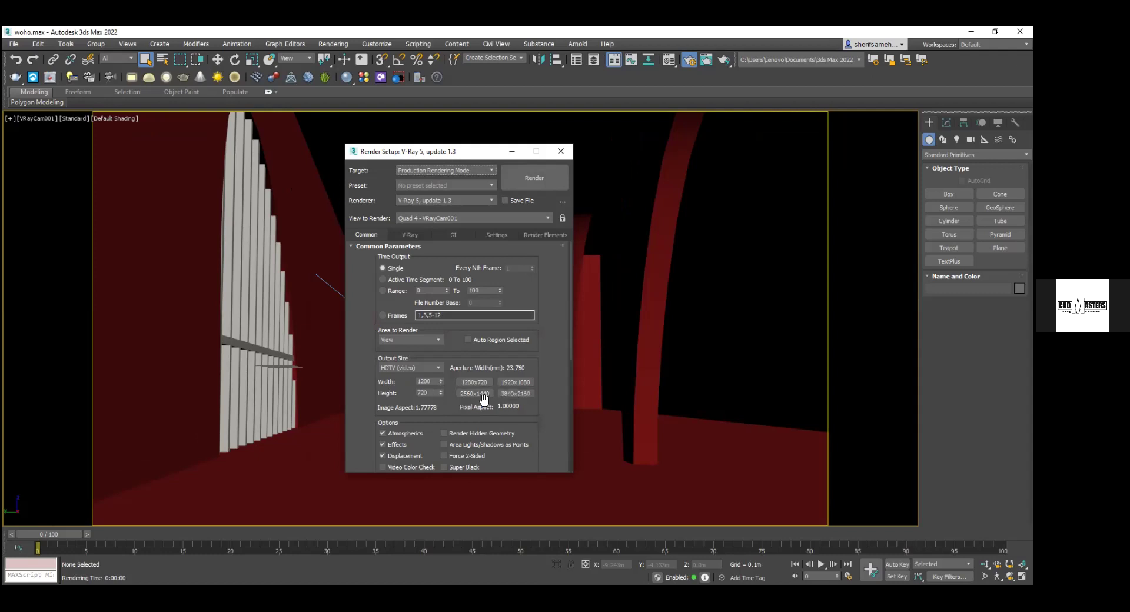
{"action": "left_click", "coordinate": [437, 369]}
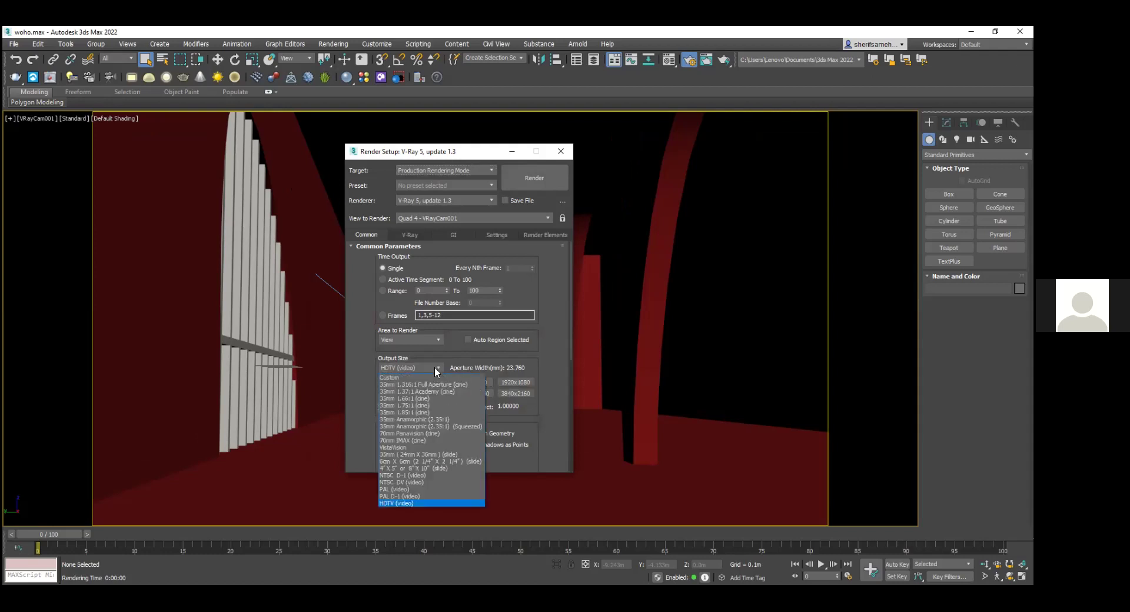
{"action": "left_click", "coordinate": [424, 377]}
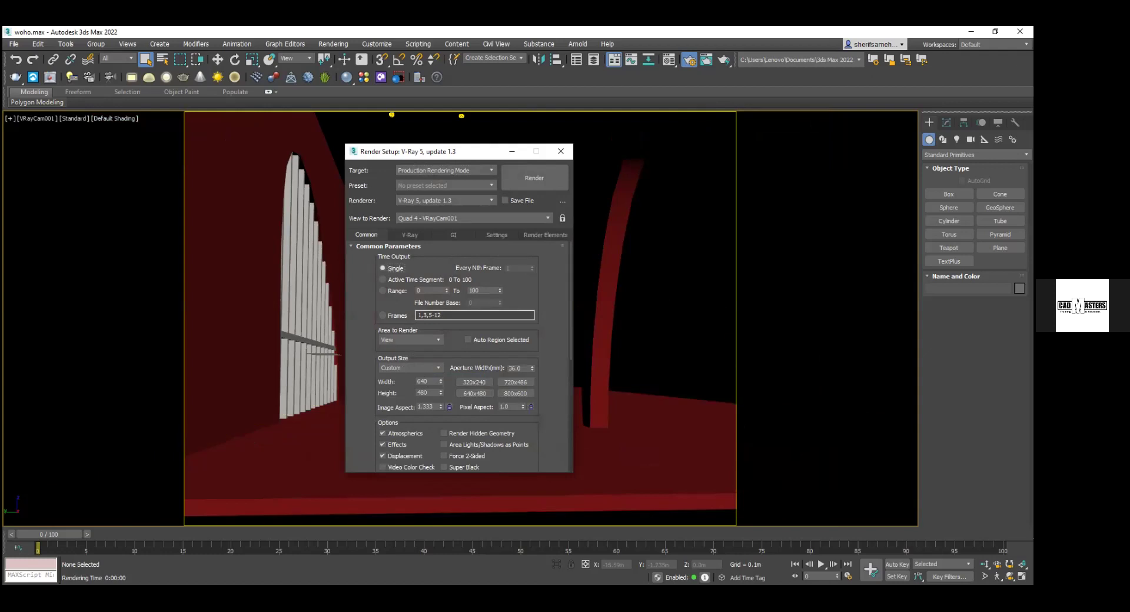
{"action": "key", "text": "Up"}
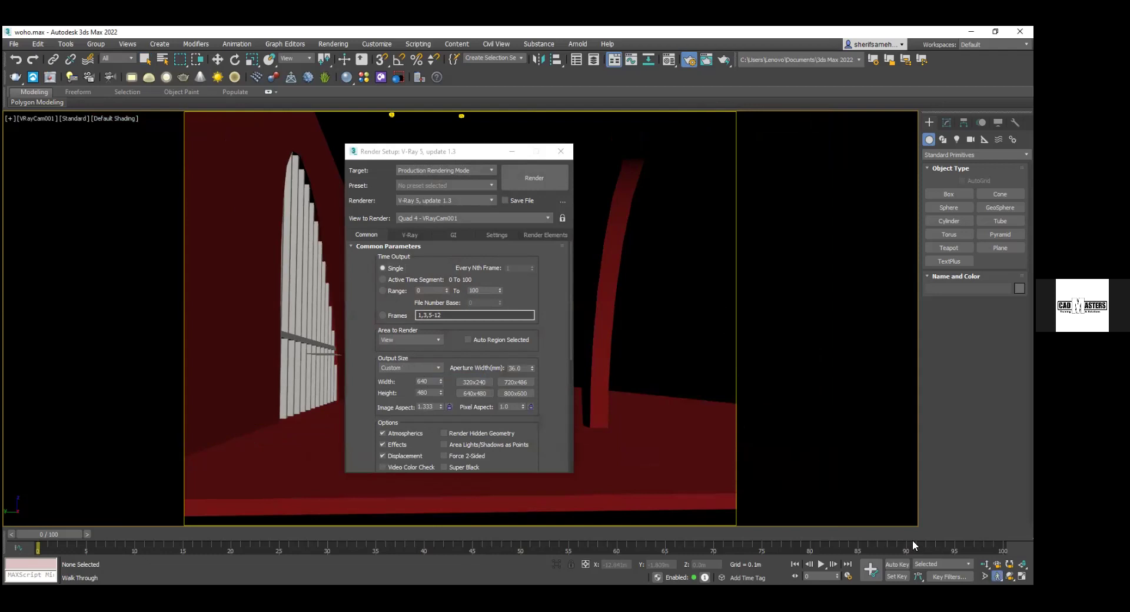
Step: Walk the VRayCam001 camera back, tilt it upward, and move the render settings window clear of the hall view
{"action": "key", "text": "Down"}
{"action": "mouse_move", "coordinate": [666, 299]}
{"action": "left_mouse_down"}
{"action": "mouse_move", "coordinate": [688, 358]}
{"action": "mouse_move", "coordinate": [686, 280]}
{"action": "mouse_move", "coordinate": [658, 279]}
{"action": "left_mouse_up"}
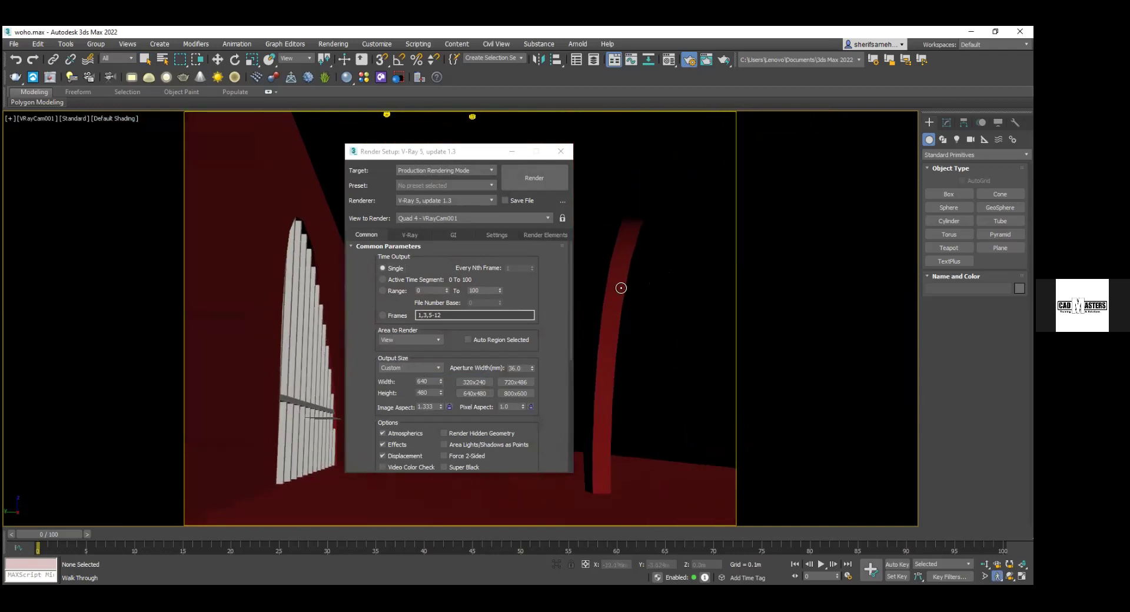
{"action": "left_click_drag", "start_coordinate": [239, 158], "coordinate": [854, 159]}
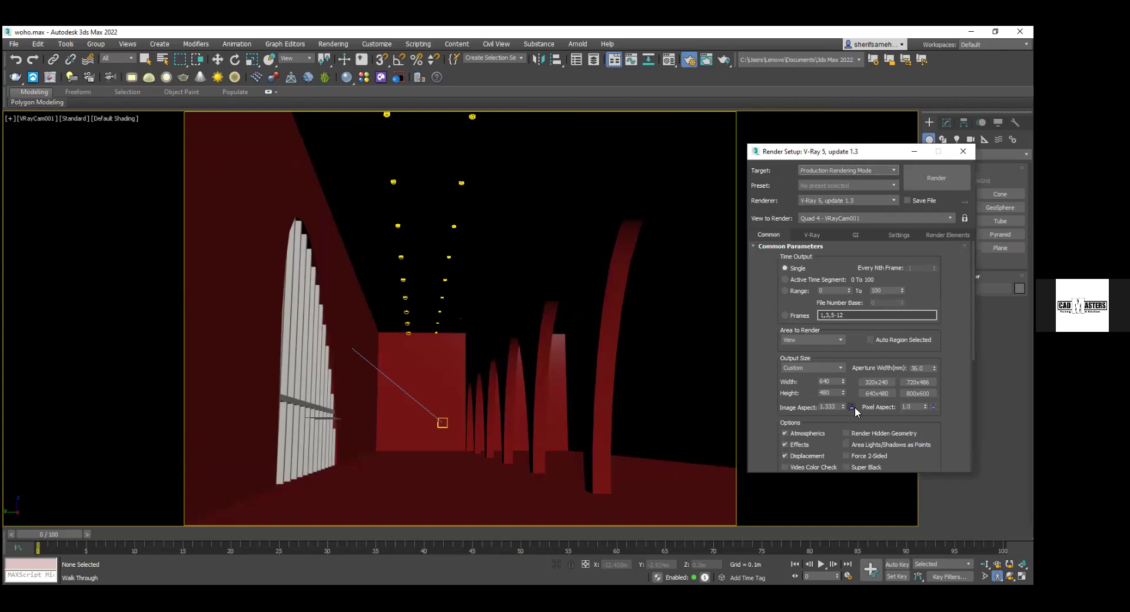
Step: Try an output size of 800x600 with the image aspect locked, changing its height to 1200
{"action": "left_click", "coordinate": [851, 407]}
{"action": "left_click", "coordinate": [918, 393]}
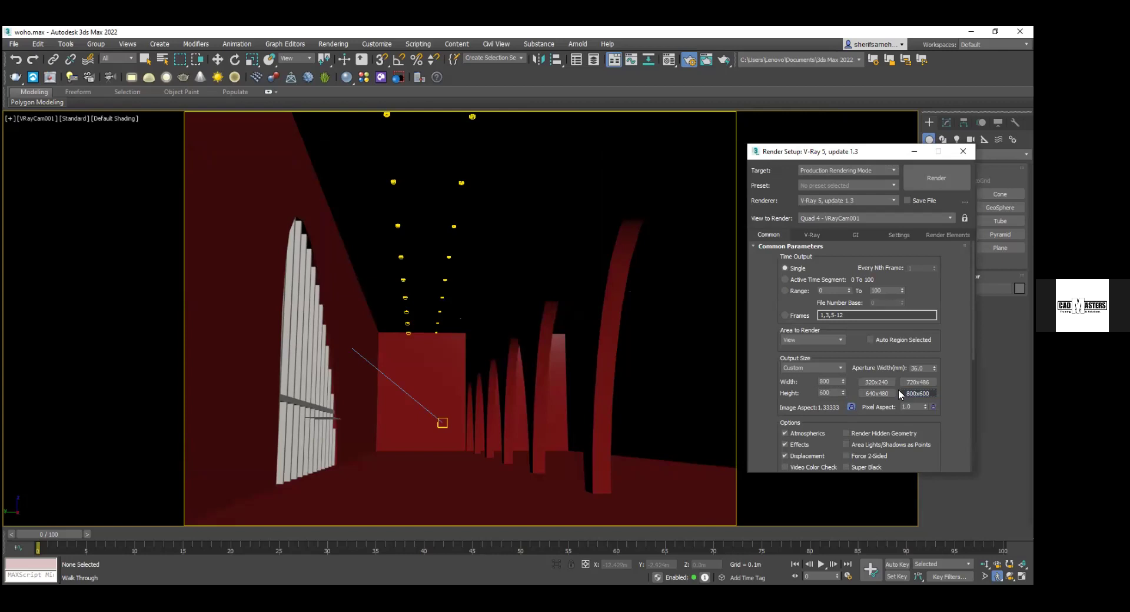
{"action": "double_click", "coordinate": [829, 392]}
{"action": "type", "text": "1200"}
{"action": "key", "text": "Return"}
Step: Set a portrait output size of 800 by 1200 with the image aspect unlocked
{"action": "left_click", "coordinate": [917, 393]}
{"action": "double_click", "coordinate": [830, 393]}
{"action": "type", "text": "1"}
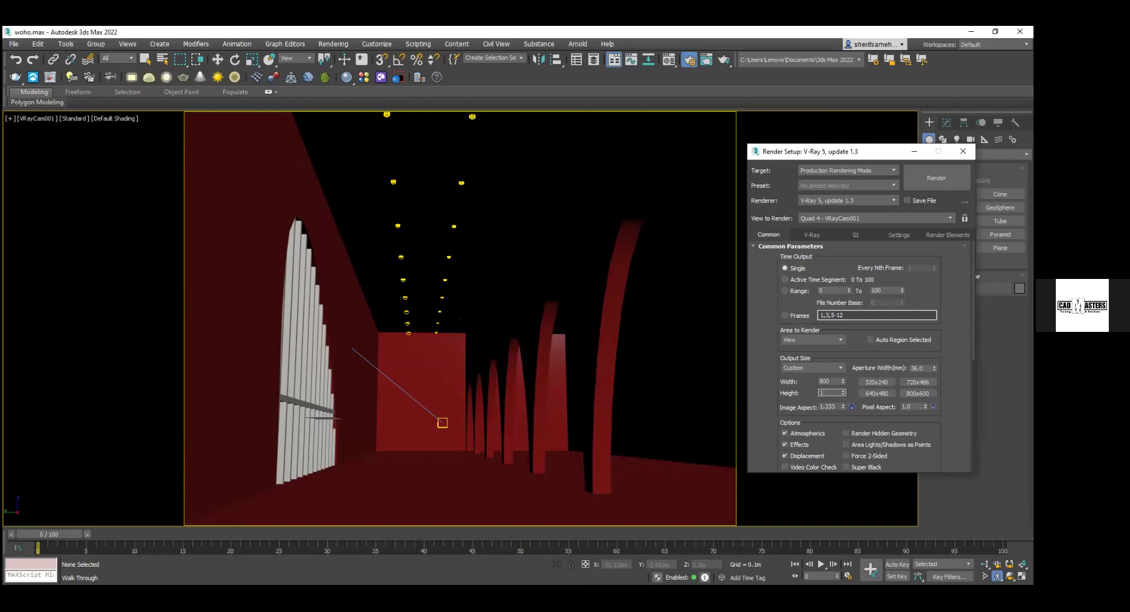
{"action": "type", "text": "200"}
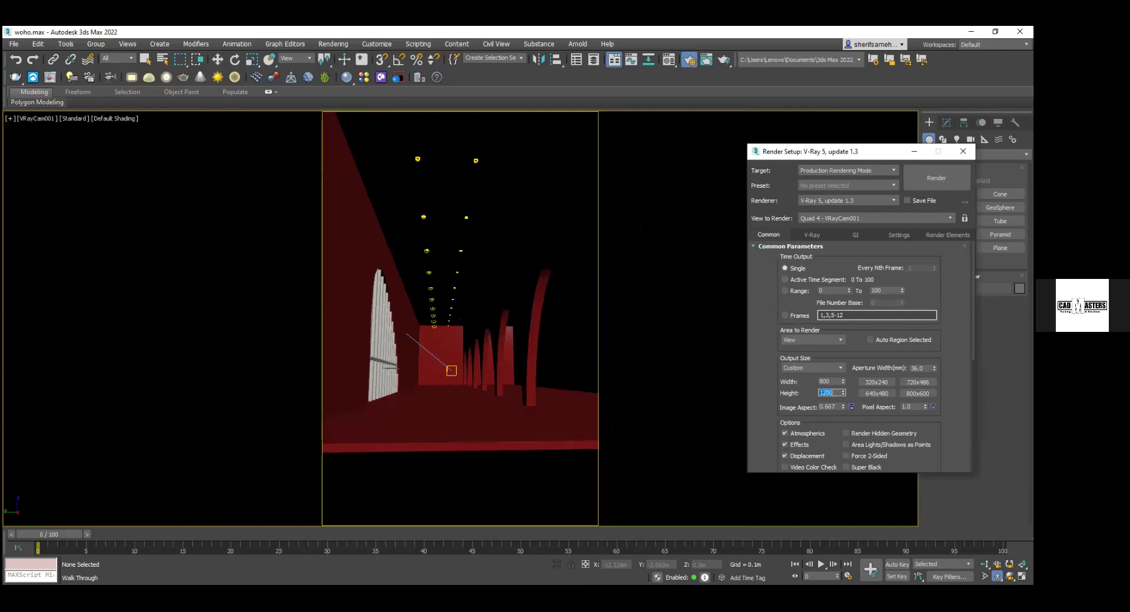
Step: Tilt the VRayCam001 camera upward and narrow its field of view to frame the hall in the portrait safe frame
{"action": "left_click_drag", "start_coordinate": [468, 300], "coordinate": [450, 265]}
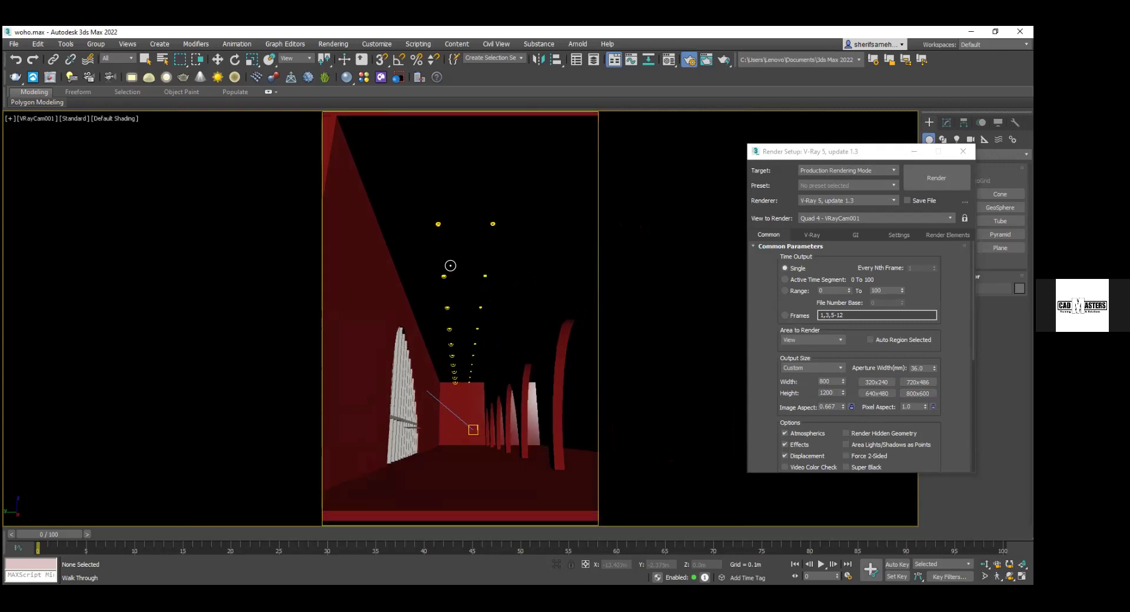
{"action": "left_click", "coordinate": [985, 577]}
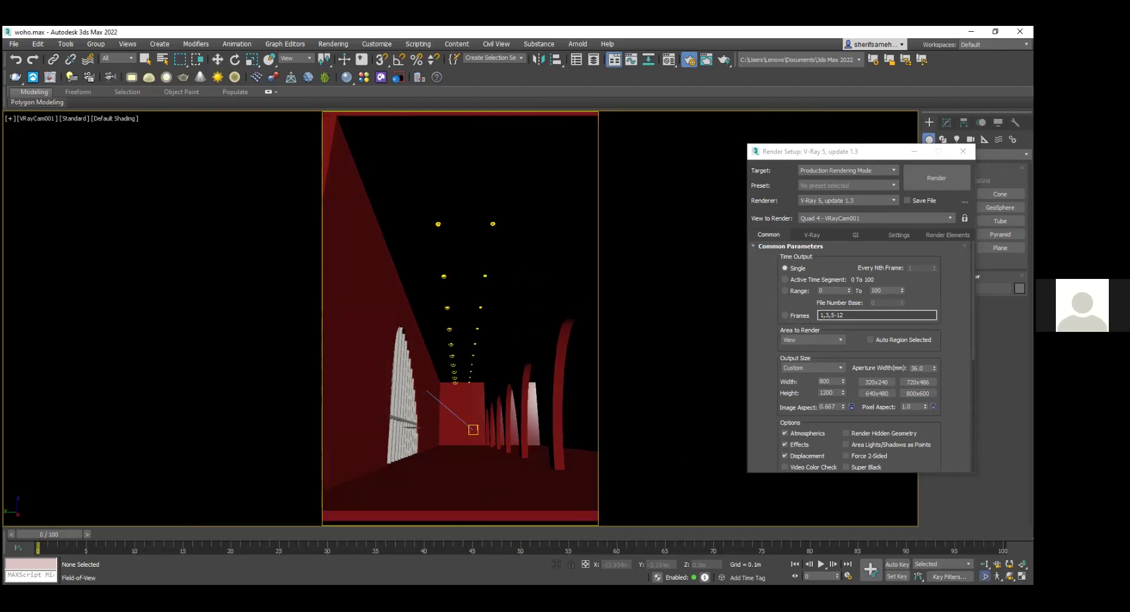
{"action": "left_click_drag", "start_coordinate": [513, 400], "coordinate": [512, 387]}
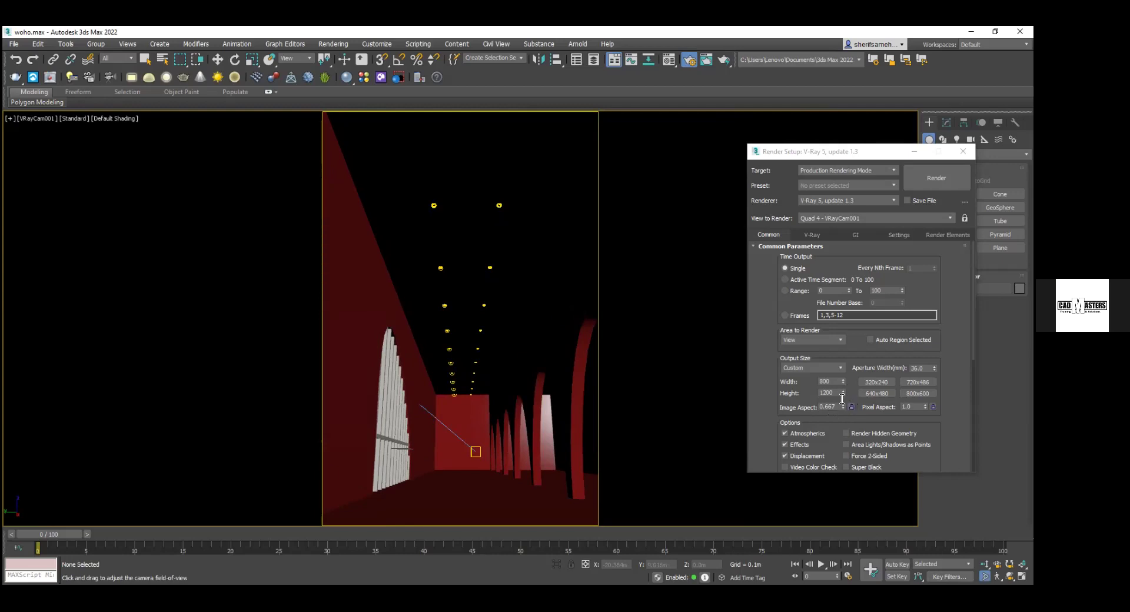
{"action": "double_click", "coordinate": [835, 380]}
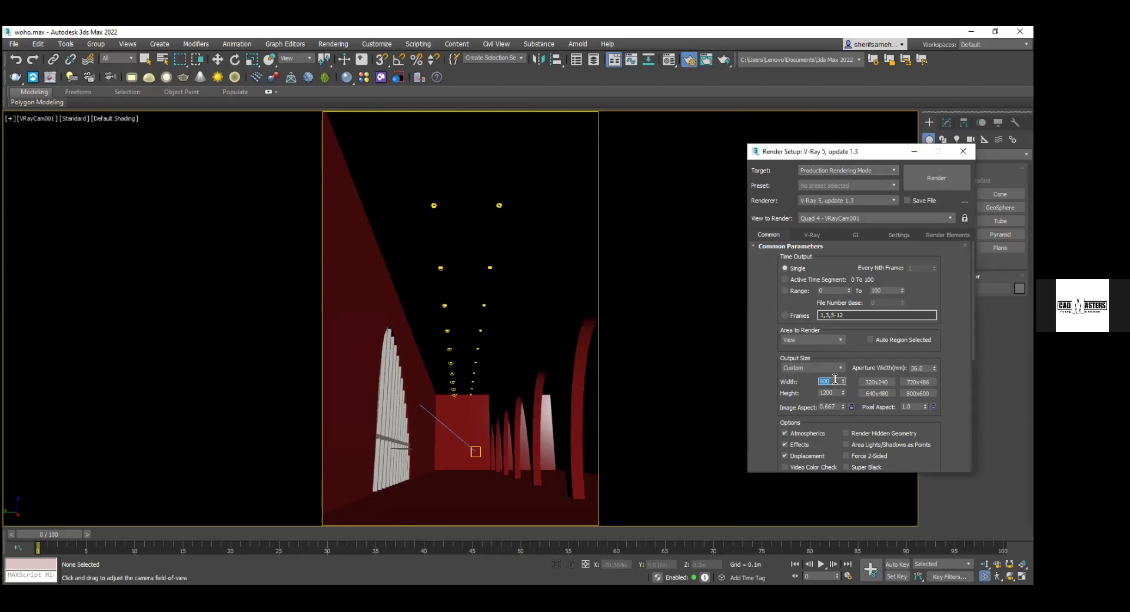
Step: Set the bucket image sampler's Max subdivs to 10 in the V-Ray render settings
{"action": "left_click", "coordinate": [813, 235]}
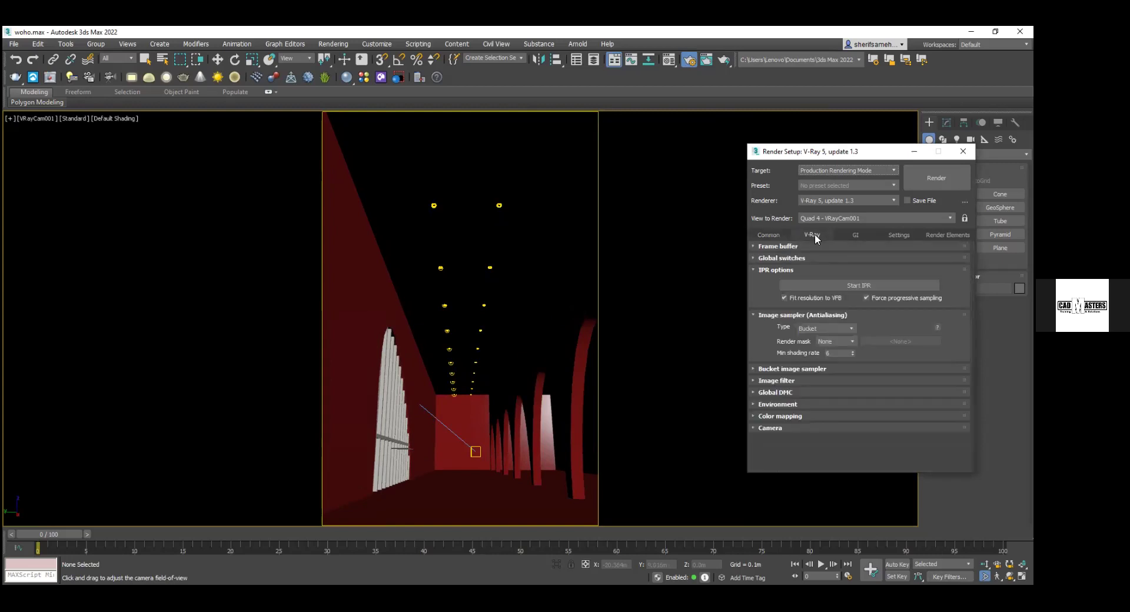
{"action": "mouse_move", "coordinate": [831, 323]}
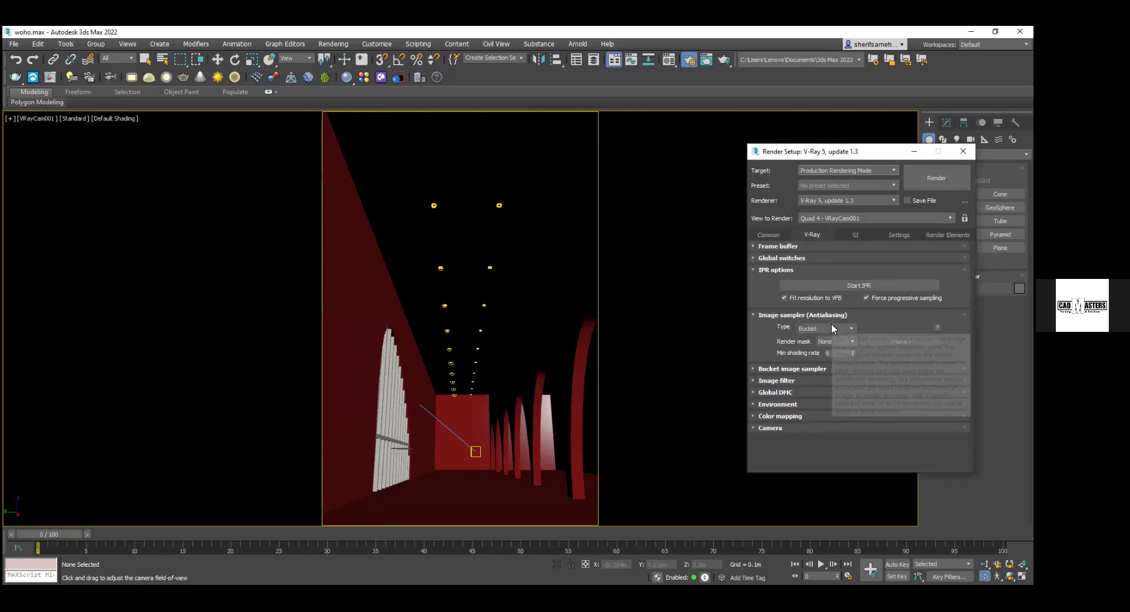
{"action": "left_click", "coordinate": [777, 370]}
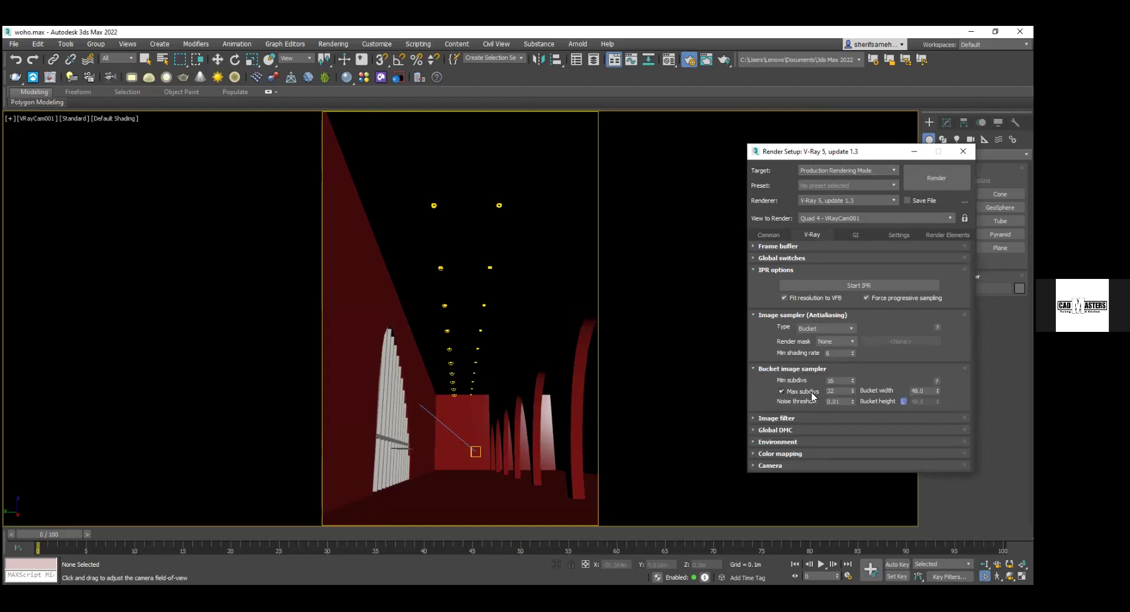
{"action": "double_click", "coordinate": [832, 380]}
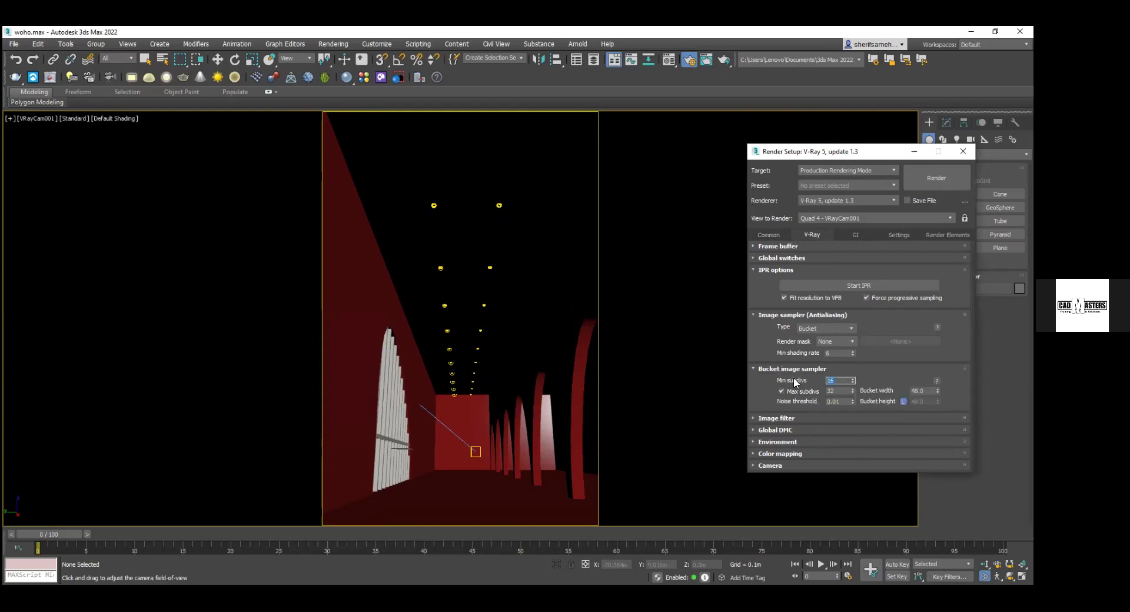
{"action": "double_click", "coordinate": [841, 390]}
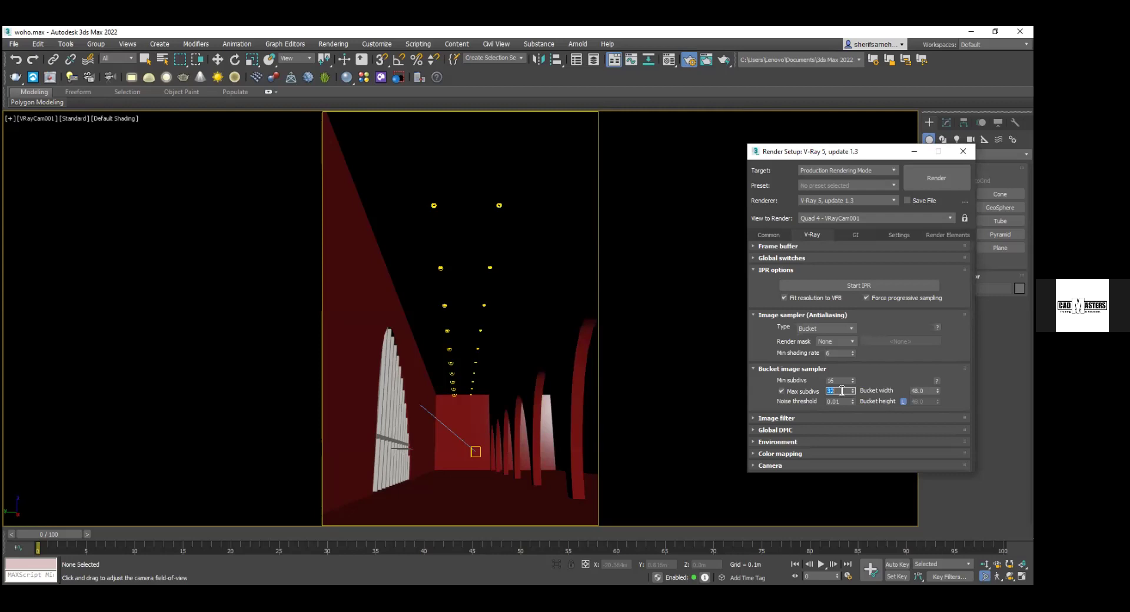
{"action": "type", "text": "20"}
{"action": "key", "text": "Return"}
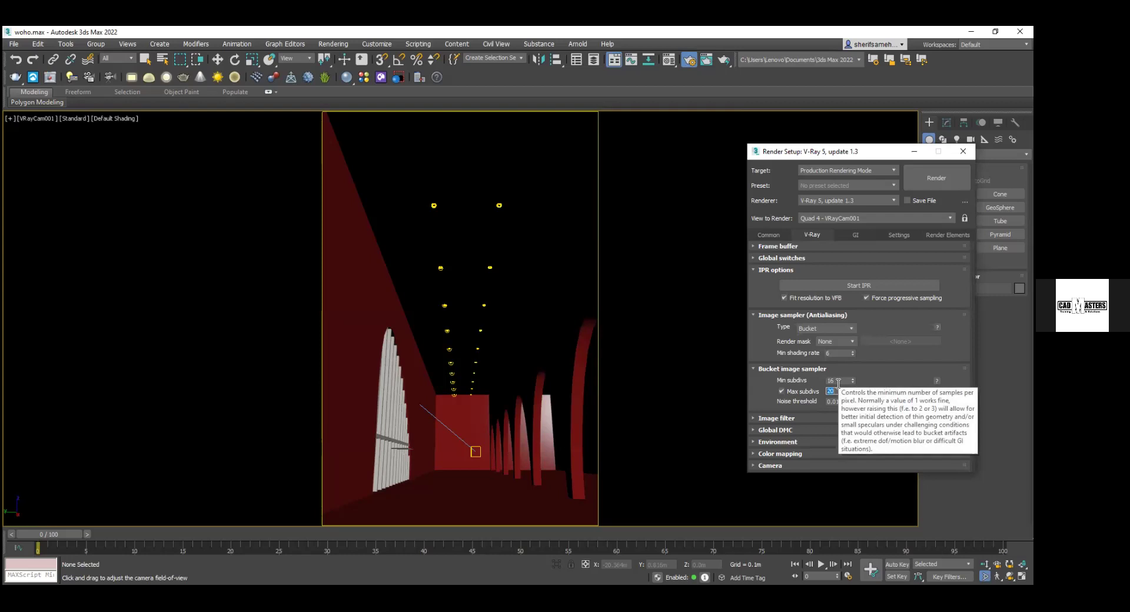
{"action": "type", "text": "10"}
{"action": "key", "text": "Return"}
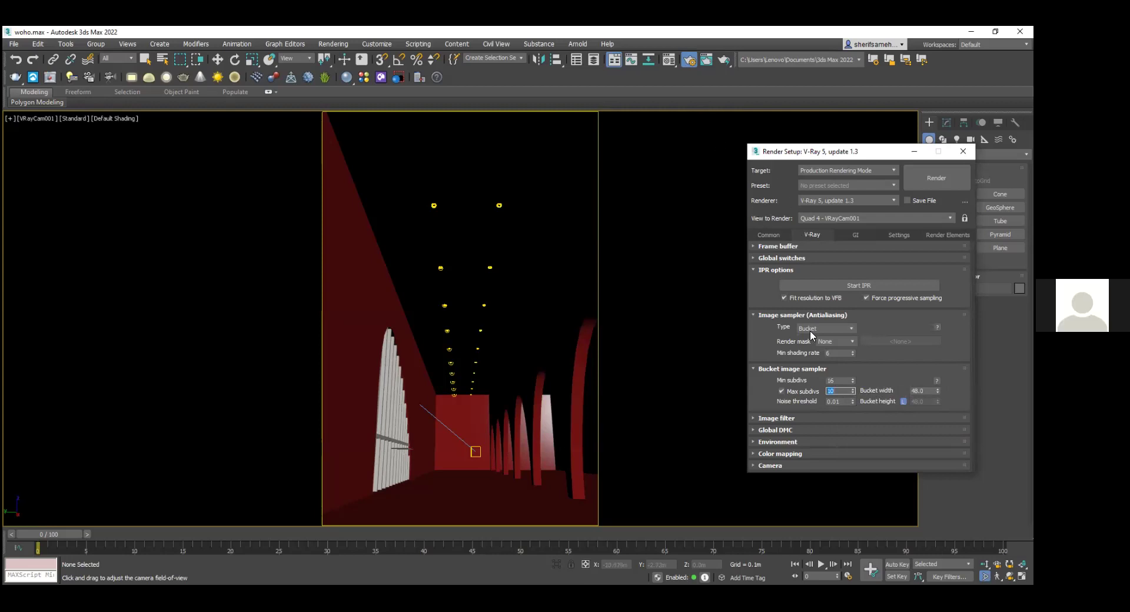
Step: Set the bucket image sampler's Min subdivs to 8
{"action": "double_click", "coordinate": [831, 381]}
{"action": "type", "text": "16"}
{"action": "key", "text": "Return"}
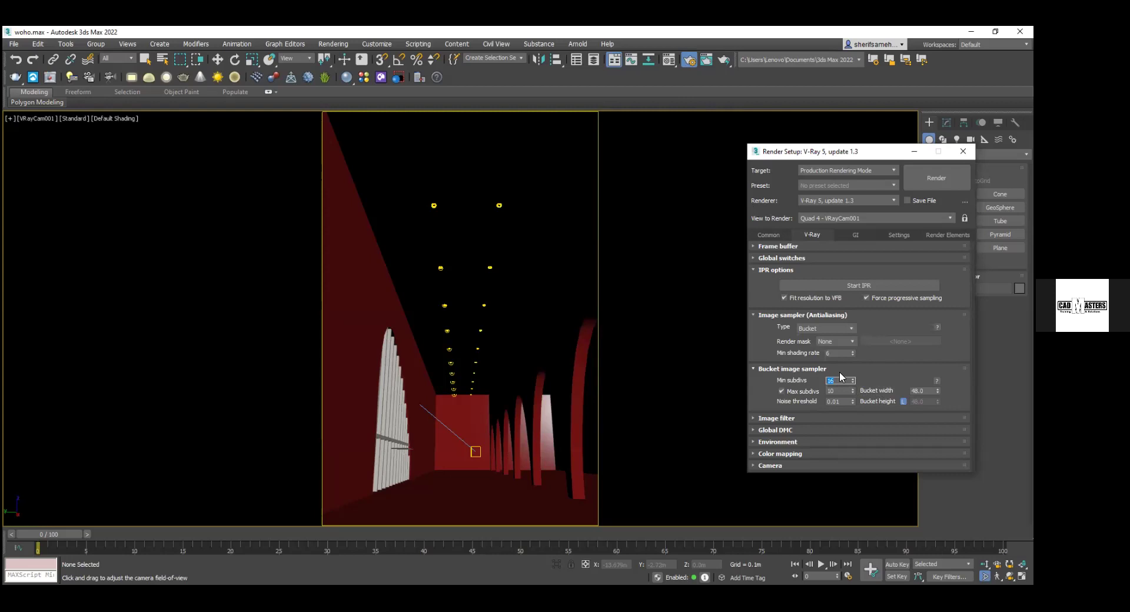
{"action": "type", "text": "8"}
Step: Expand the color mapping settings and choose the mode that applies both color mapping and gamma
{"action": "left_click", "coordinate": [826, 452]}
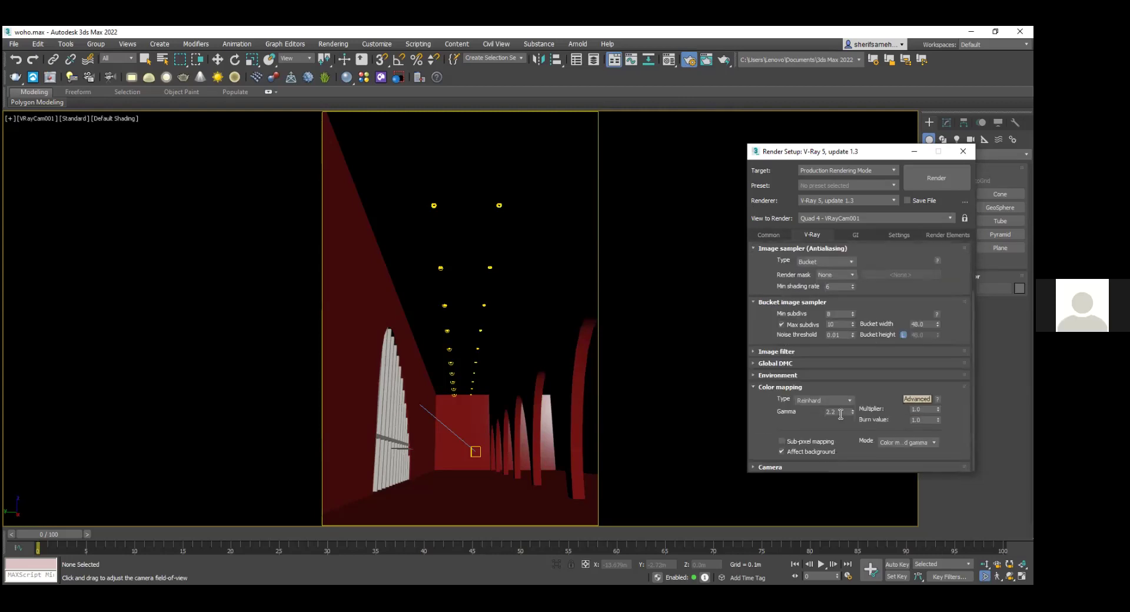
{"action": "left_click", "coordinate": [906, 441]}
{"action": "left_click", "coordinate": [911, 452]}
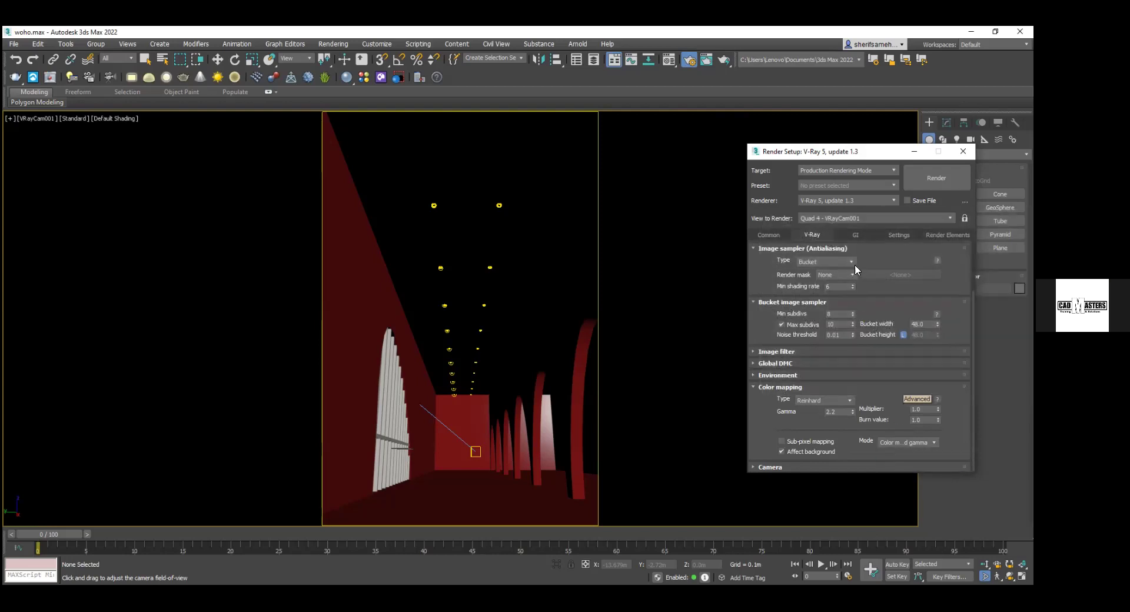
Step: Set the irradiance map preset to Low in the global illumination settings
{"action": "left_click", "coordinate": [851, 233]}
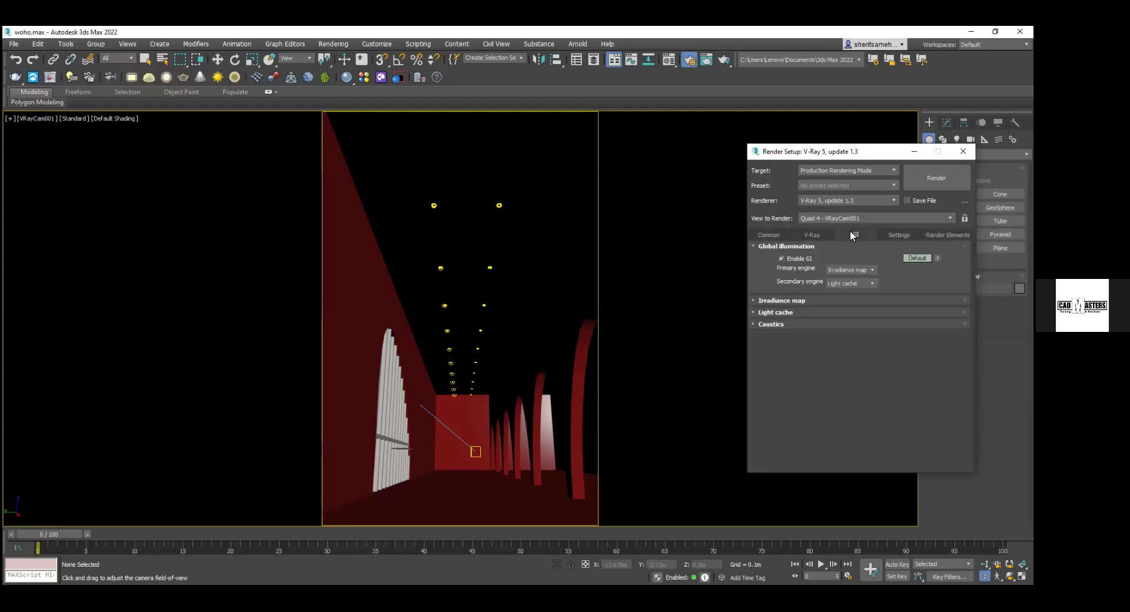
{"action": "left_click", "coordinate": [846, 298]}
{"action": "left_click", "coordinate": [849, 313]}
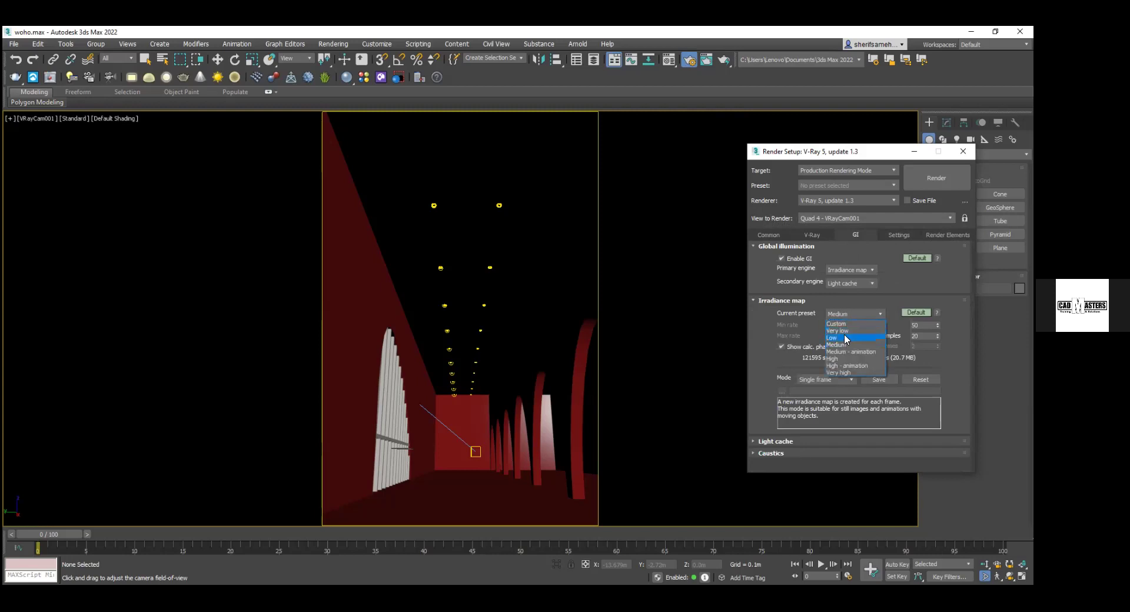
{"action": "left_click", "coordinate": [845, 338]}
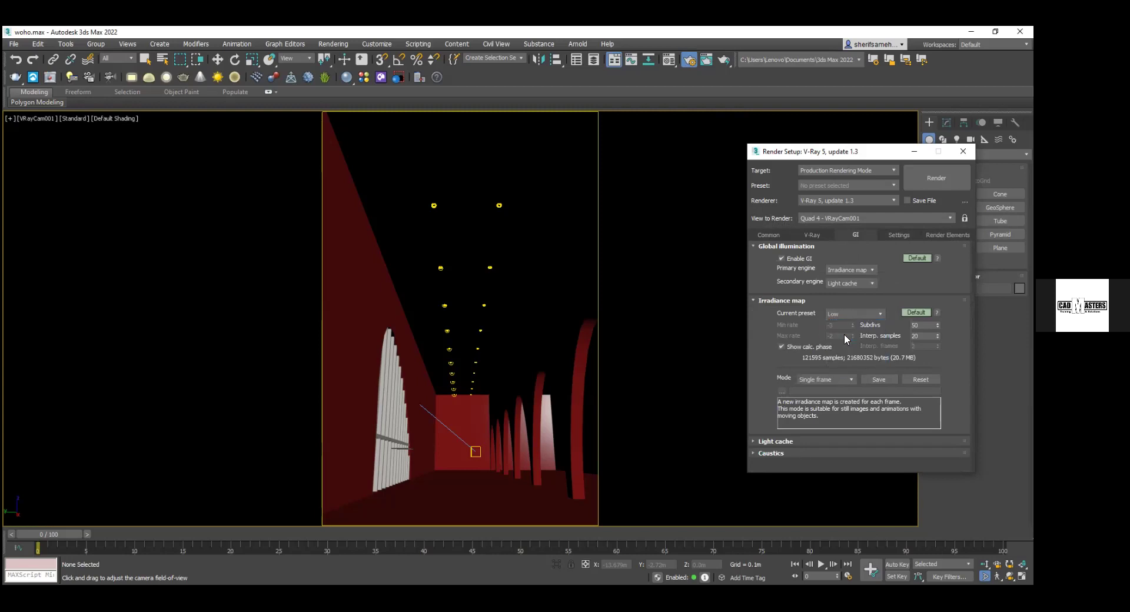
Step: Set the light cache subdivs to 500
{"action": "left_click", "coordinate": [812, 437]}
{"action": "double_click", "coordinate": [840, 379]}
{"action": "type", "text": "500"}
{"action": "key", "text": "Return"}
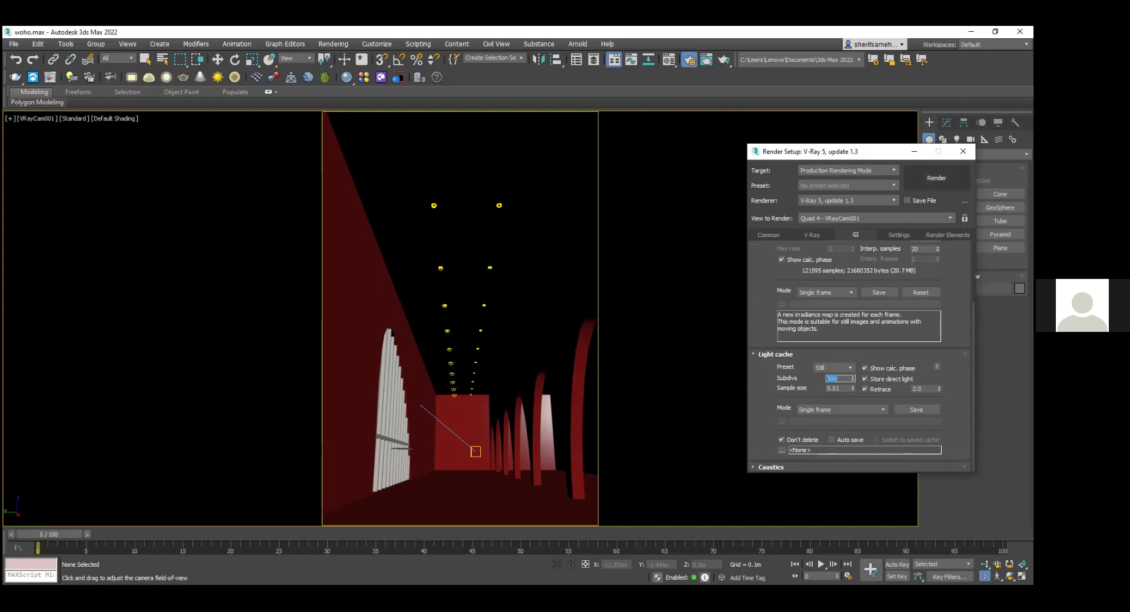
Step: Render the hall from VRayCam001 and examine the framing, ceiling lights and image quality in the frame buffer
{"action": "left_click", "coordinate": [936, 178]}
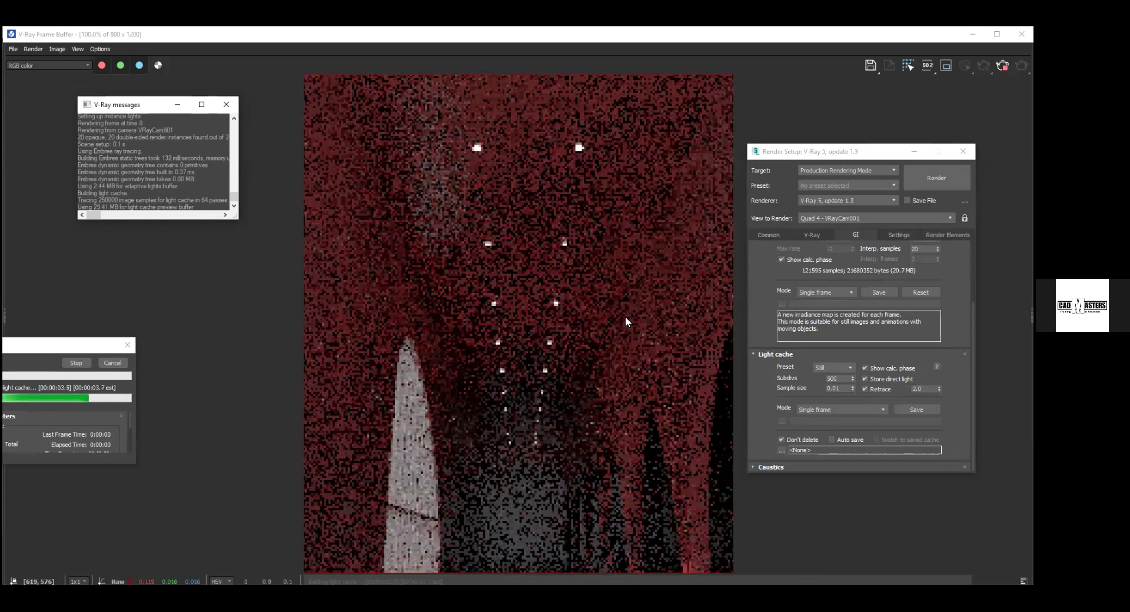
{"action": "scroll", "coordinate": [625, 316], "scroll_direction": "down", "scroll_amount": 2}
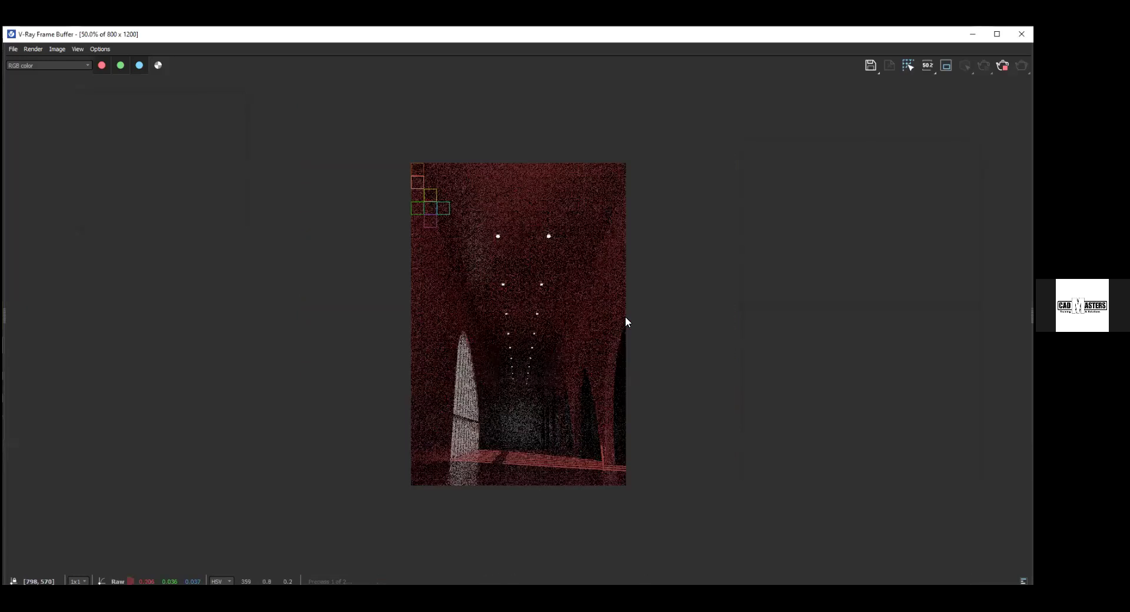
{"action": "scroll", "coordinate": [574, 366], "scroll_direction": "down", "scroll_amount": 1}
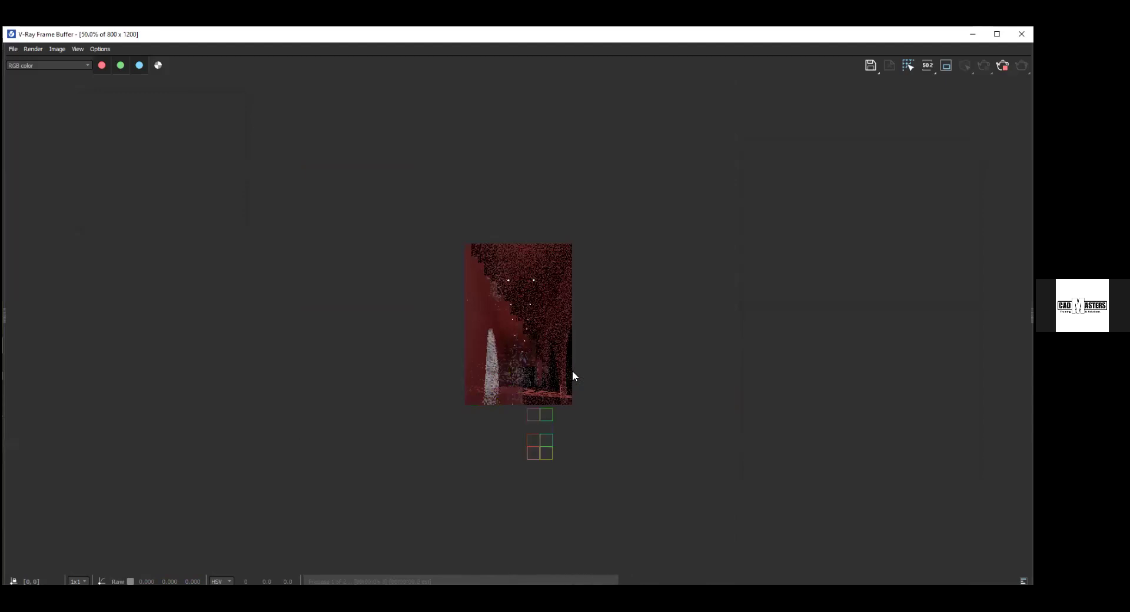
{"action": "scroll", "coordinate": [573, 376], "scroll_direction": "up", "scroll_amount": 1}
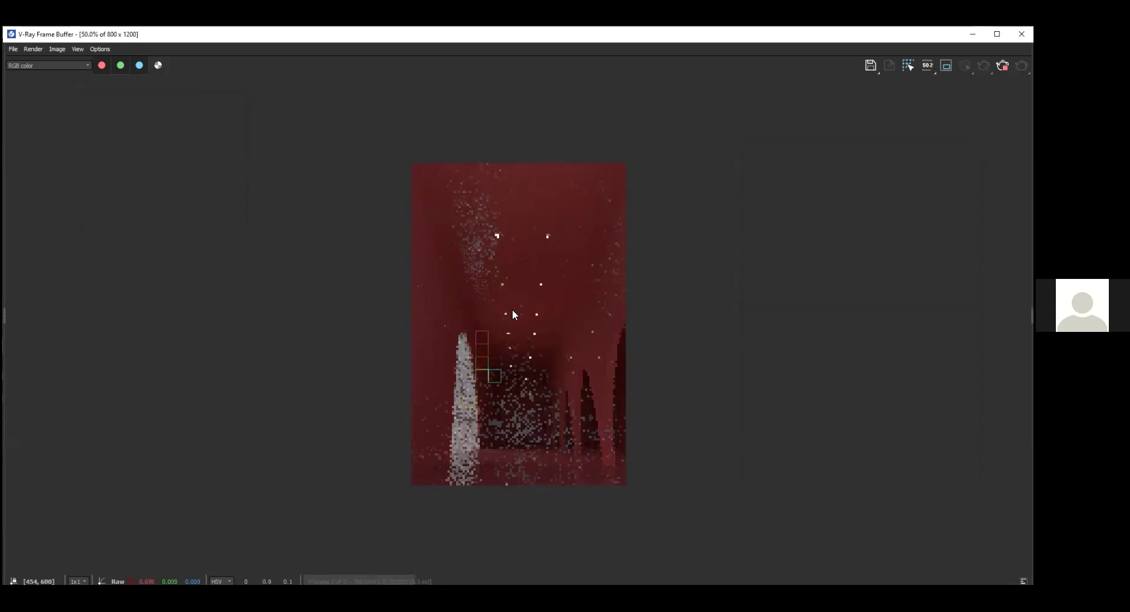
{"action": "left_click", "coordinate": [908, 67]}
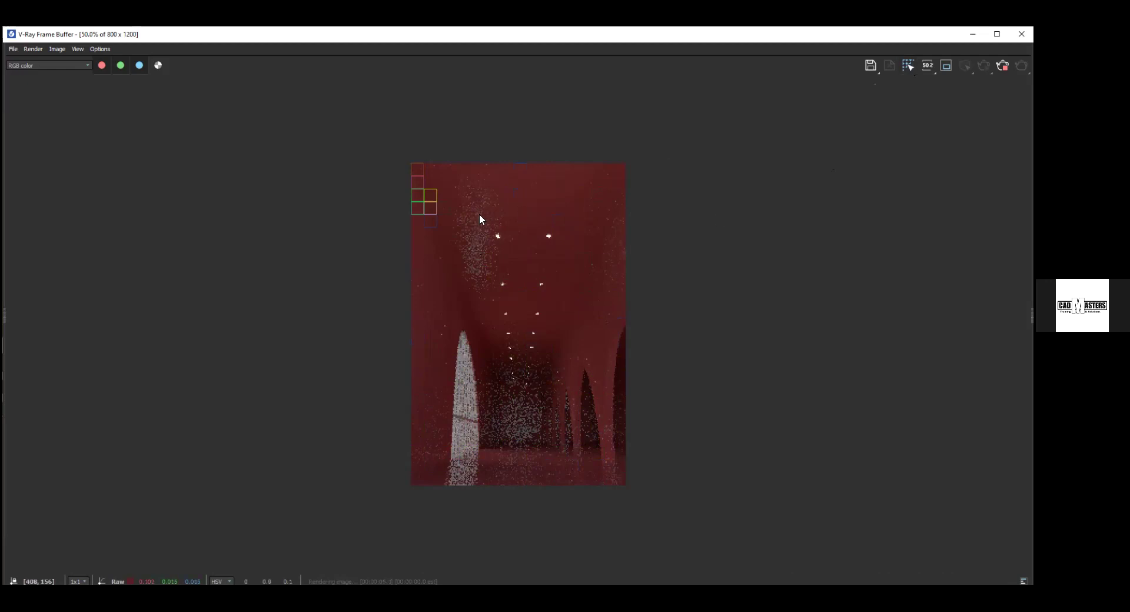
{"action": "scroll", "coordinate": [474, 234], "scroll_direction": "down", "scroll_amount": 1}
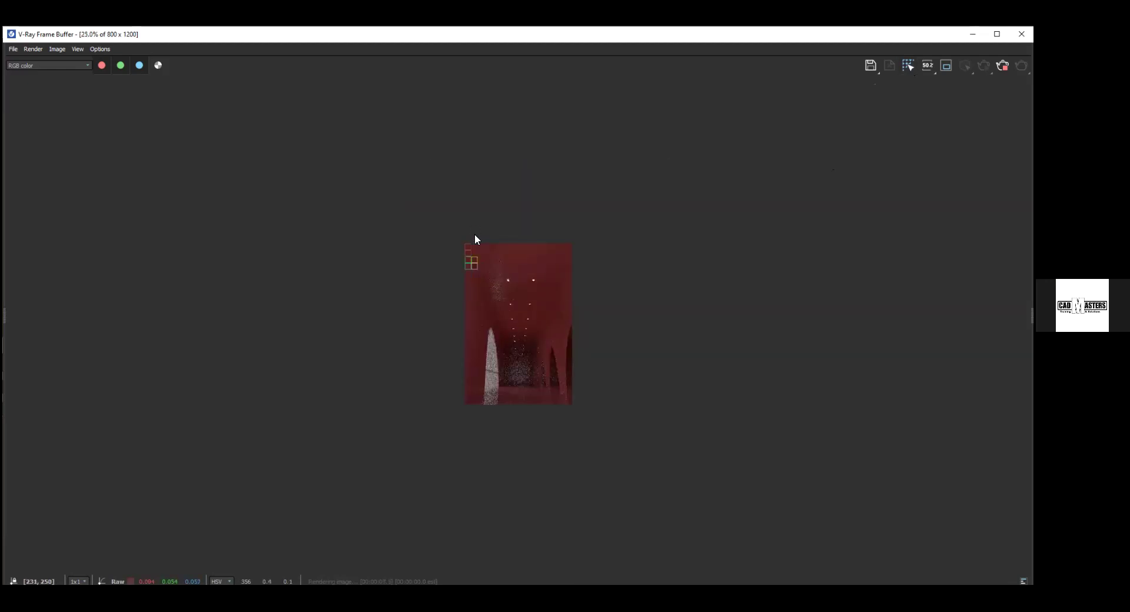
{"action": "scroll", "coordinate": [511, 266], "scroll_direction": "up", "scroll_amount": 3}
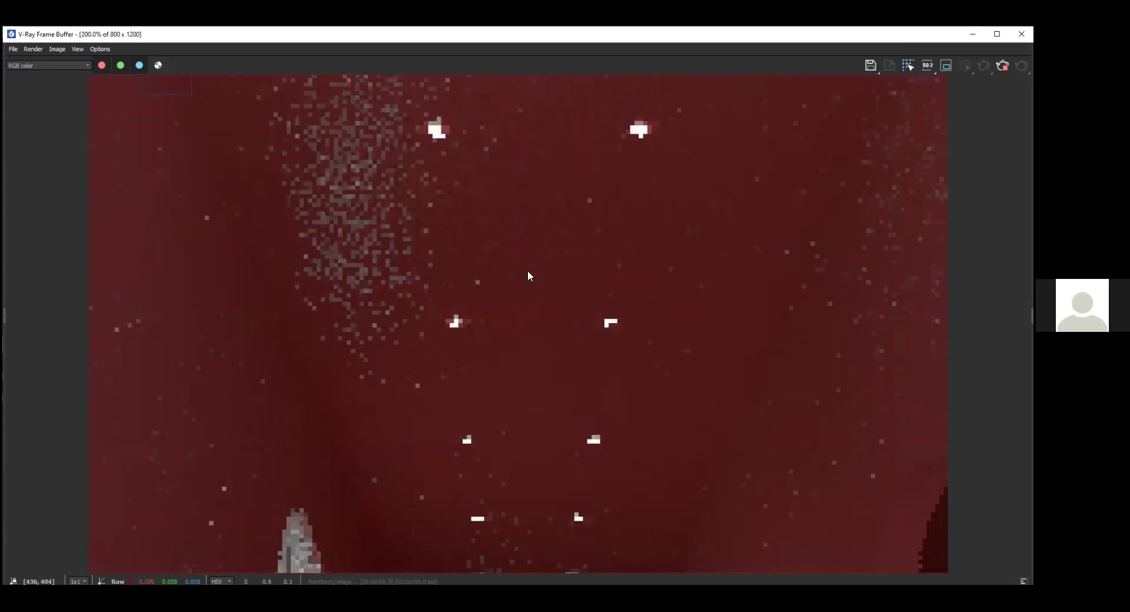
{"action": "scroll", "coordinate": [510, 230], "scroll_direction": "down", "scroll_amount": 2}
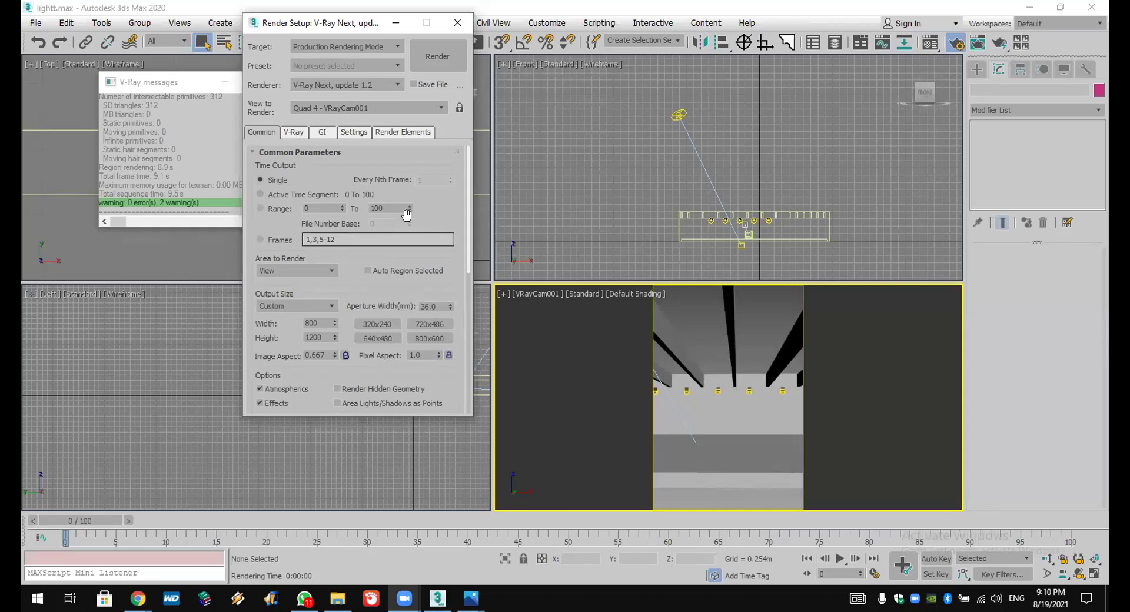
{"action": "left_click_drag", "start_coordinate": [341, 24], "coordinate": [294, 109]}
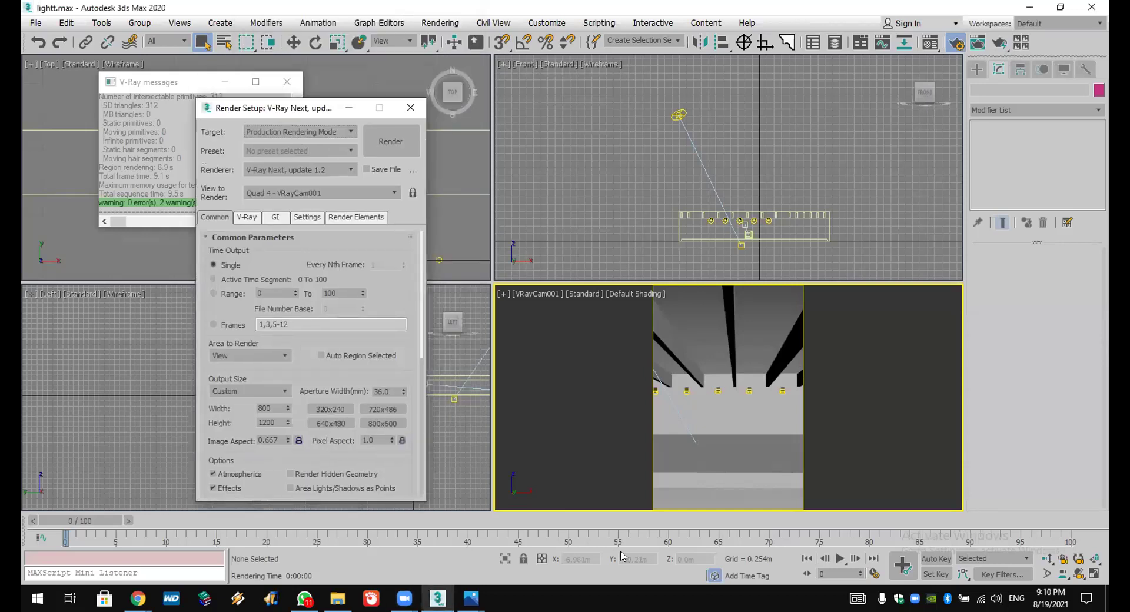
{"action": "left_click", "coordinate": [405, 599]}
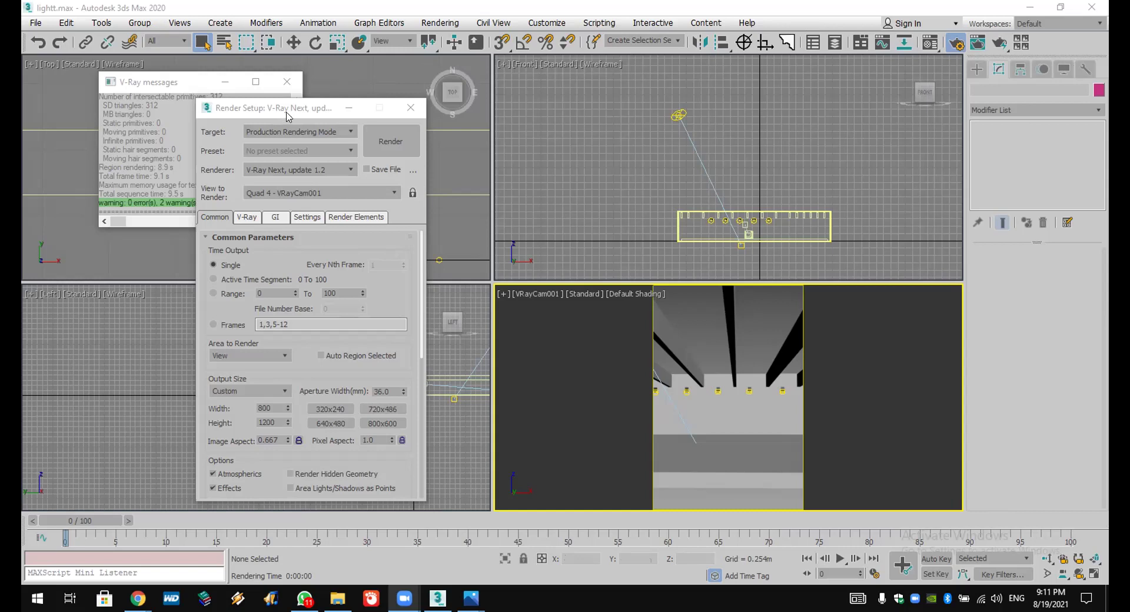
{"action": "left_click_drag", "start_coordinate": [286, 115], "coordinate": [397, 77]}
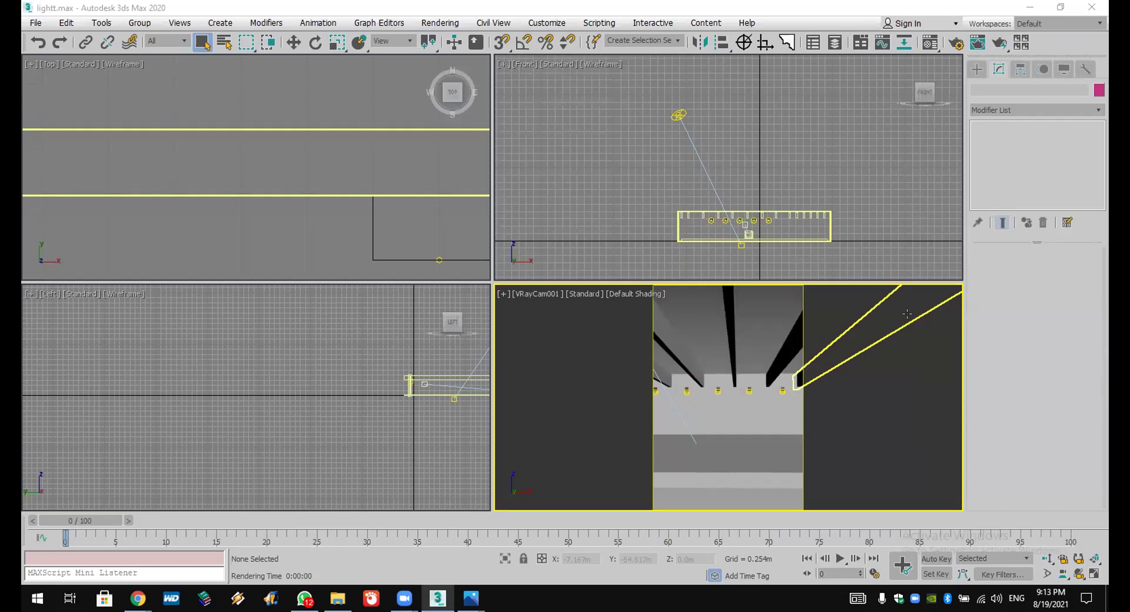
Step: Render the hall from VRayCam001, examine the image, and close the frame buffer, message and progress windows
{"action": "right_click", "coordinate": [894, 353]}
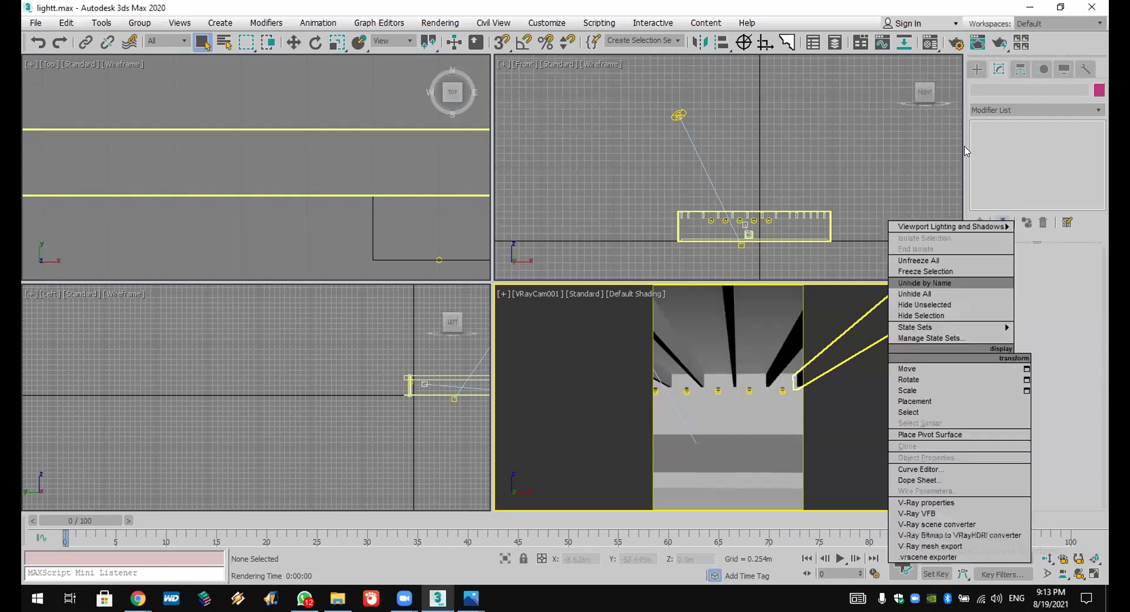
{"action": "left_click", "coordinate": [999, 43]}
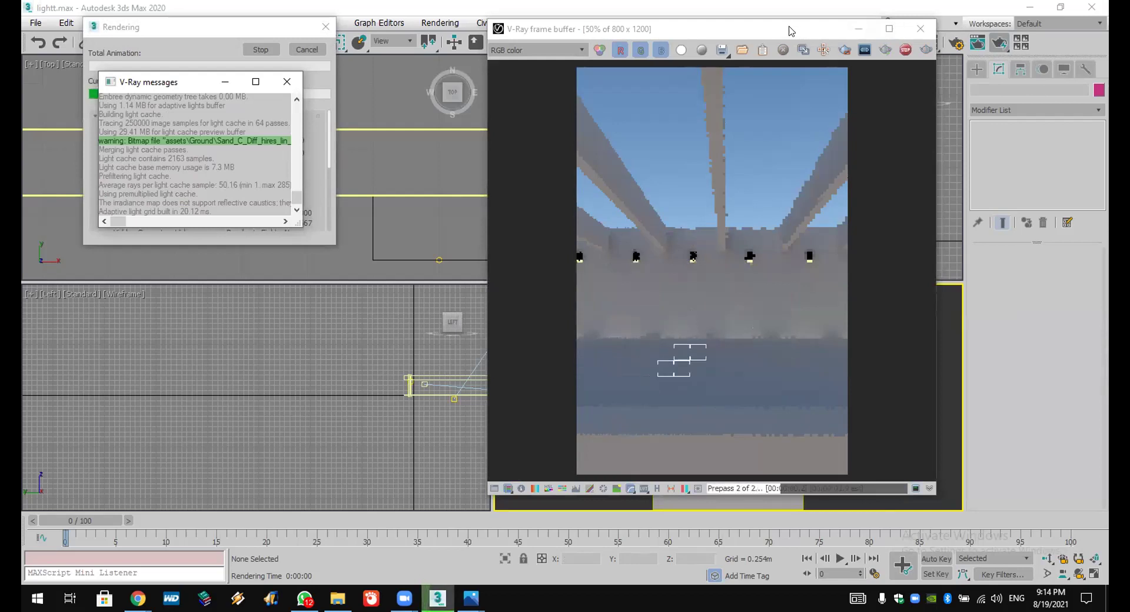
{"action": "left_click_drag", "start_coordinate": [789, 30], "coordinate": [640, 27]}
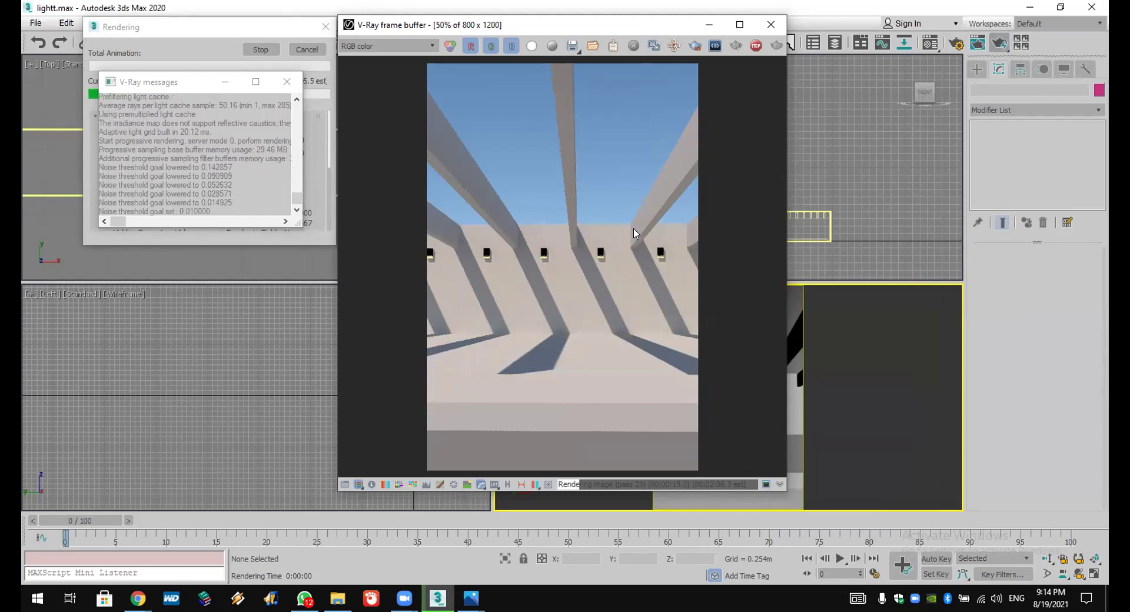
{"action": "left_click", "coordinate": [775, 28]}
{"action": "left_click", "coordinate": [287, 81]}
{"action": "left_click", "coordinate": [325, 26]}
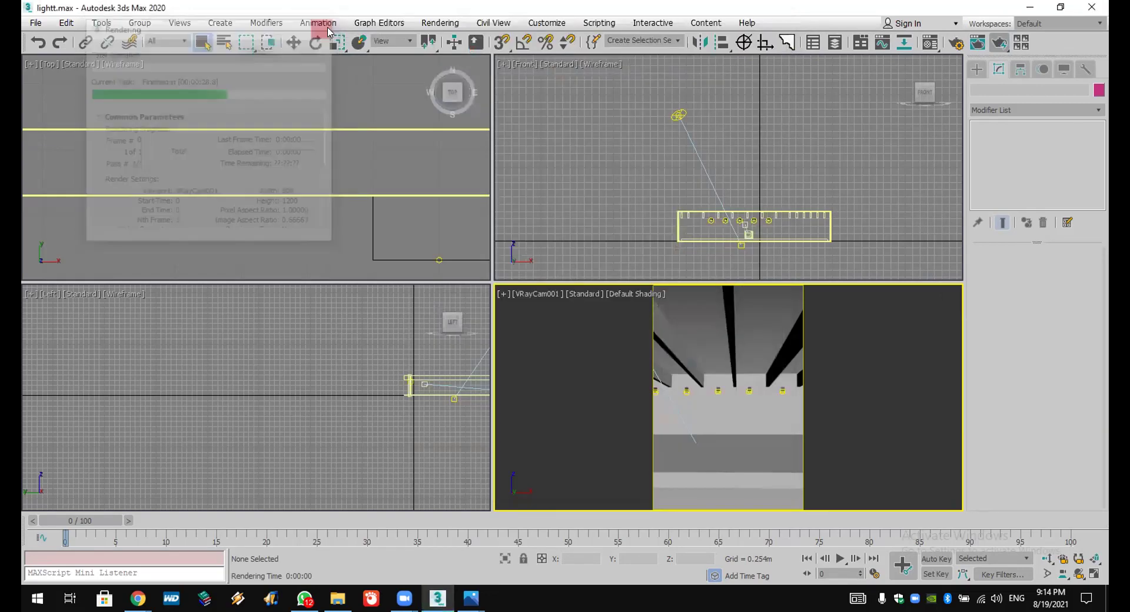
Step: Open the Print Size Assistant and review the available paper size presets, leaving the paper size on Custom
{"action": "left_click", "coordinate": [440, 24]}
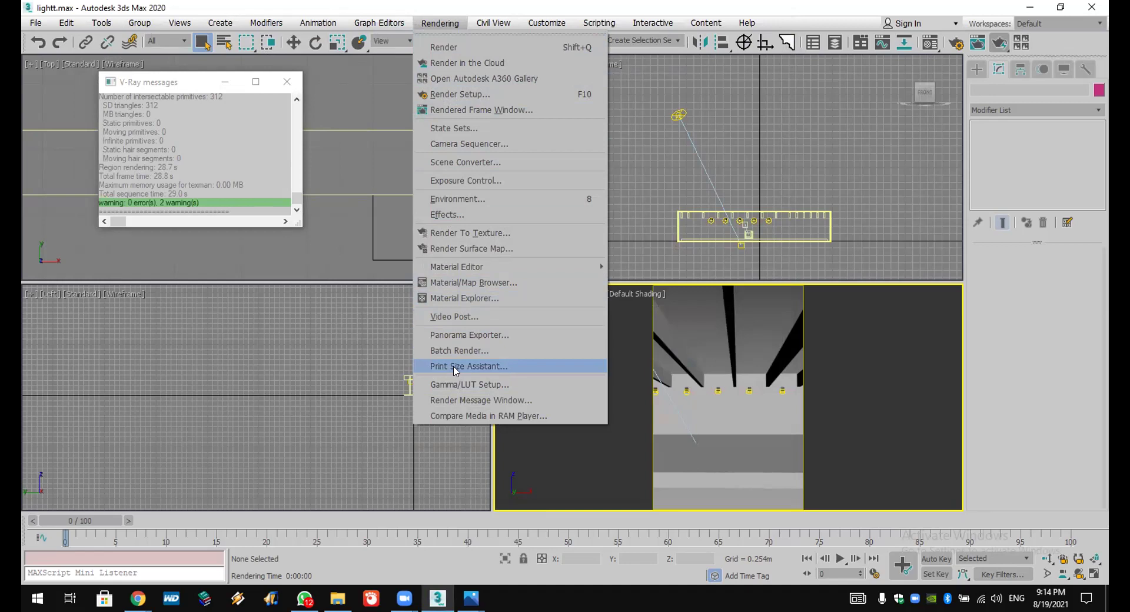
{"action": "left_click", "coordinate": [514, 366]}
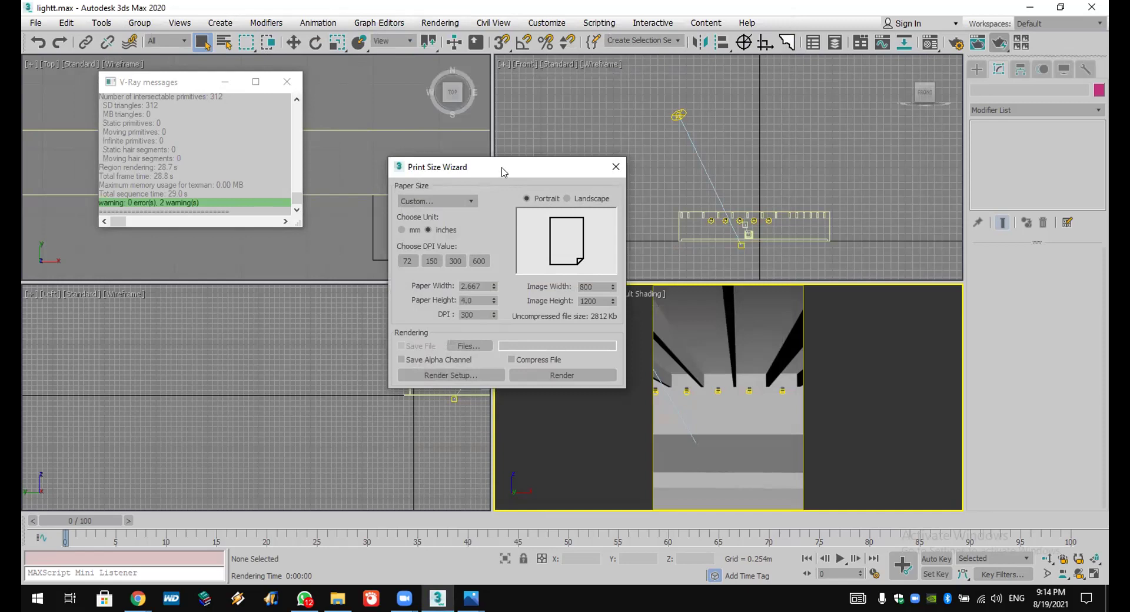
{"action": "left_click_drag", "start_coordinate": [504, 172], "coordinate": [439, 55]}
{"action": "left_click", "coordinate": [406, 86]}
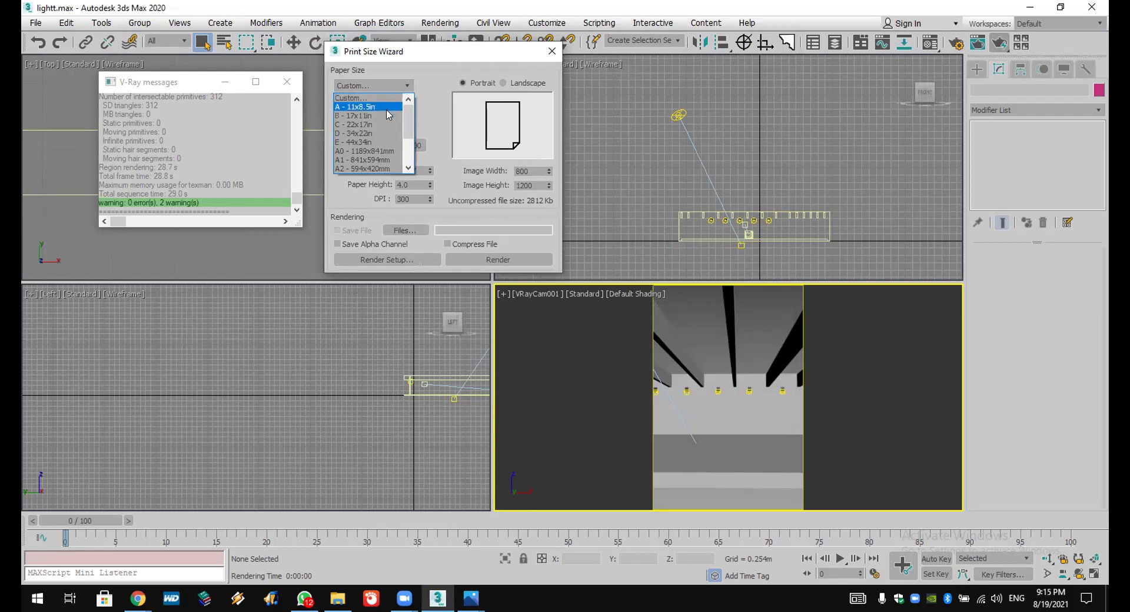
{"action": "left_click", "coordinate": [442, 98]}
{"action": "left_click", "coordinate": [375, 87]}
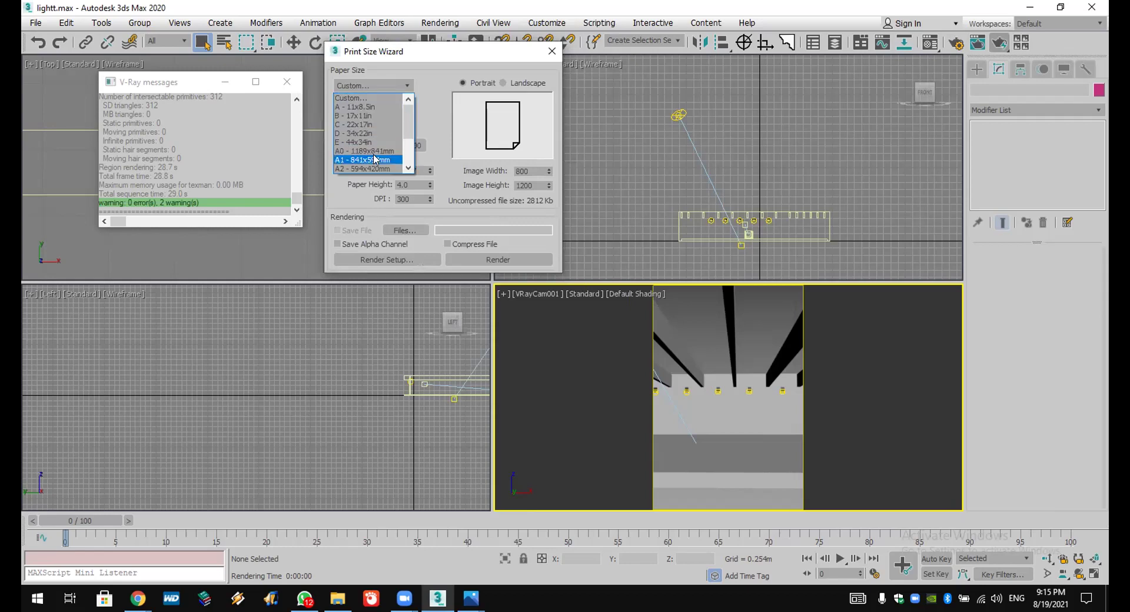
{"action": "left_click", "coordinate": [441, 103]}
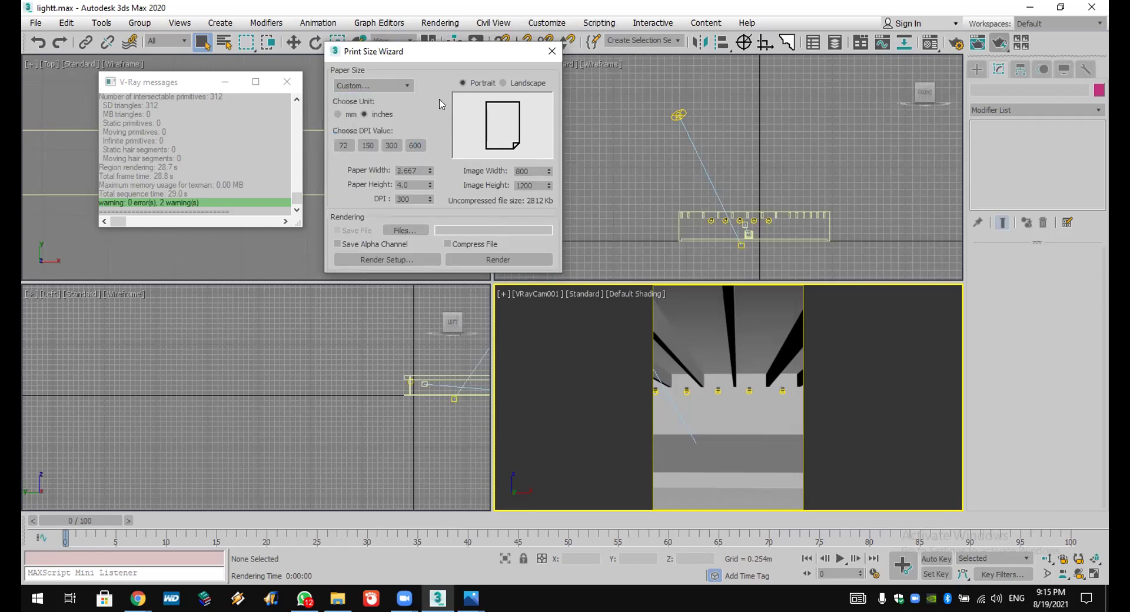
Step: Examine the paper width, paper height, DPI and image size fields with the paper unit set to mm
{"action": "left_click", "coordinate": [345, 114]}
{"action": "left_click", "coordinate": [366, 115]}
{"action": "left_click", "coordinate": [344, 115]}
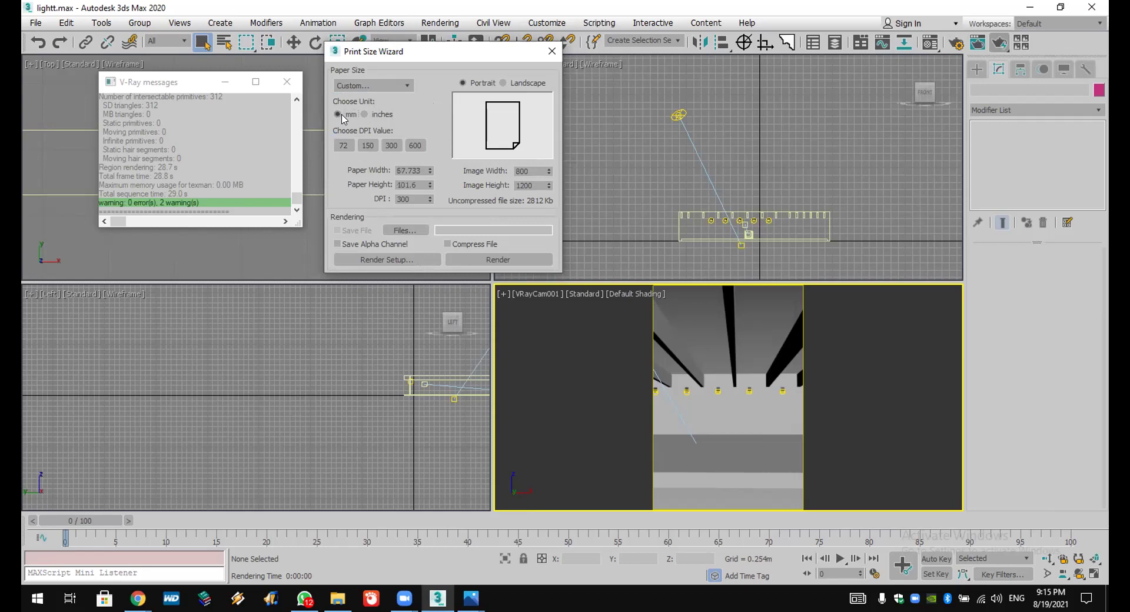
{"action": "left_click", "coordinate": [413, 185]}
{"action": "double_click", "coordinate": [413, 199]}
{"action": "left_click", "coordinate": [412, 170]}
{"action": "key", "text": "Tab"}
{"action": "key", "text": "Tab"}
{"action": "left_click", "coordinate": [523, 171]}
{"action": "key", "text": "Return"}
{"action": "left_click", "coordinate": [529, 186]}
{"action": "double_click", "coordinate": [412, 199]}
Step: Compare the paper dimensions in mm and inches, leaving the unit on inches with the DPI value highlighted
{"action": "left_click", "coordinate": [376, 119]}
{"action": "left_click", "coordinate": [342, 116]}
{"action": "left_click", "coordinate": [386, 122]}
{"action": "left_click", "coordinate": [355, 117]}
{"action": "left_click", "coordinate": [377, 116]}
{"action": "left_click", "coordinate": [339, 115]}
{"action": "left_click", "coordinate": [365, 115]}
{"action": "left_click_drag", "start_coordinate": [412, 199], "coordinate": [376, 195]}
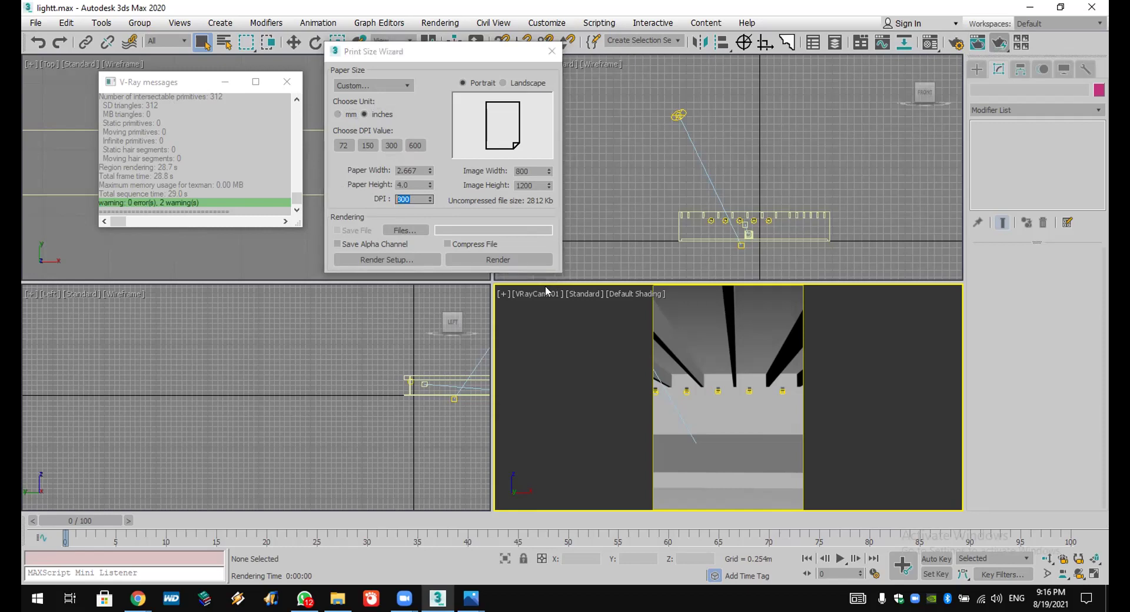
Step: Render the camera view again and save the current image to the frame buffer's render history
{"action": "left_click", "coordinate": [999, 45]}
{"action": "left_click", "coordinate": [1005, 42]}
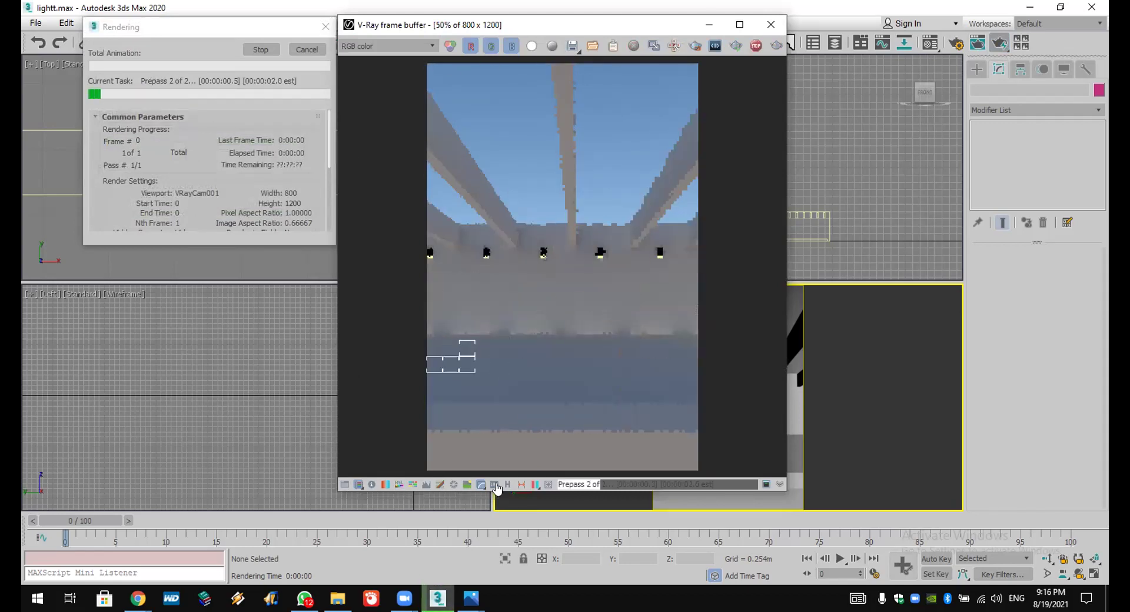
{"action": "left_click_drag", "start_coordinate": [328, 423], "coordinate": [144, 423]}
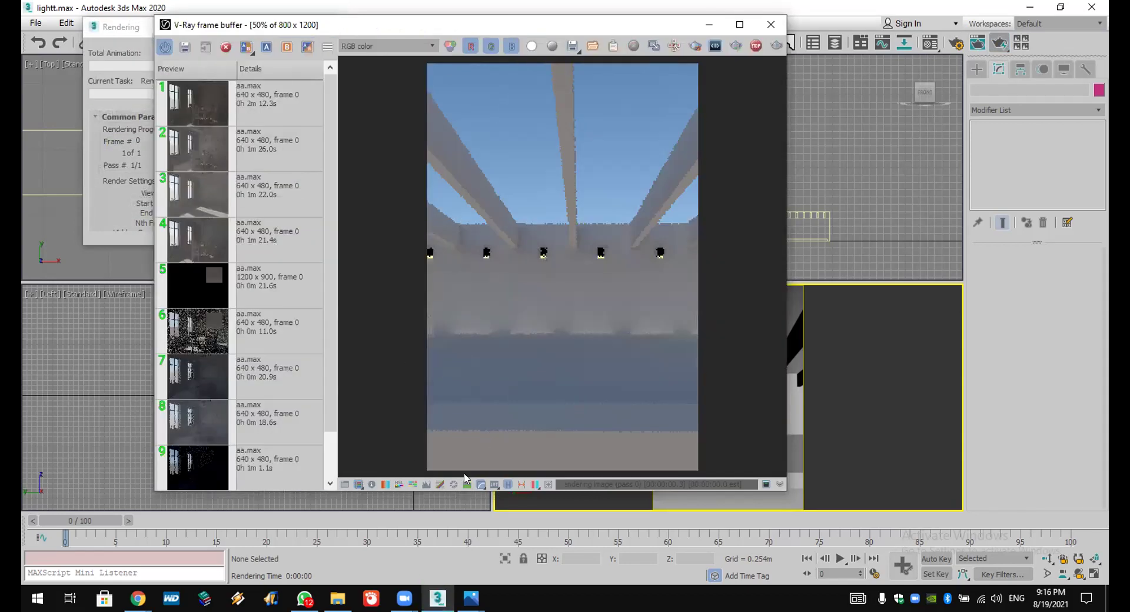
{"action": "left_click", "coordinate": [186, 52]}
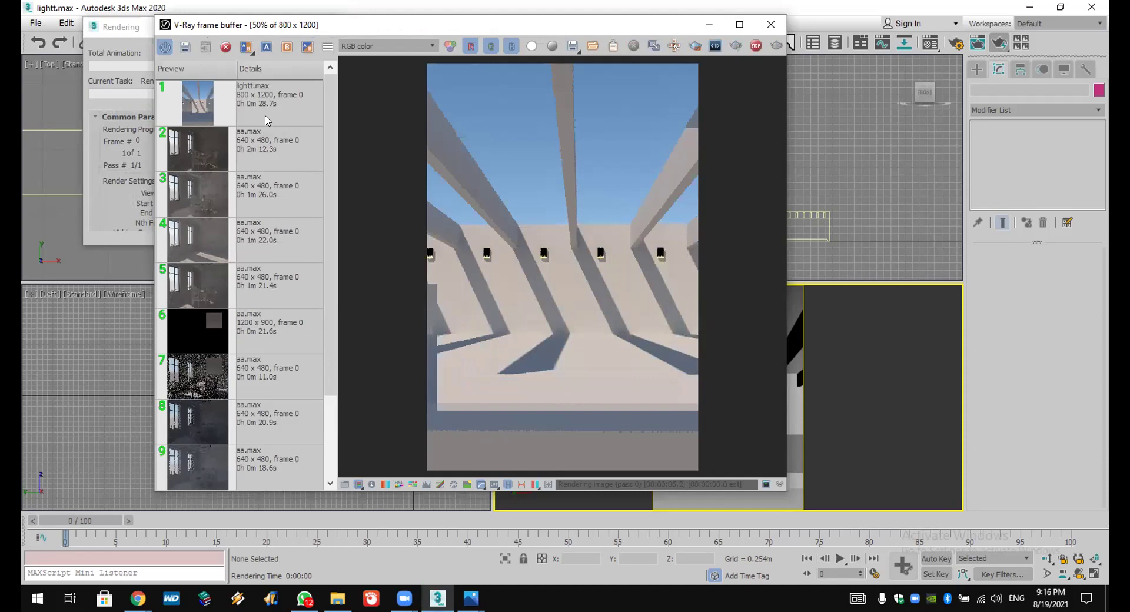
Step: Review the file formats offered for saving the render to the Desktop as aaa, cancel the save and close the frame buffer
{"action": "left_click", "coordinate": [572, 46]}
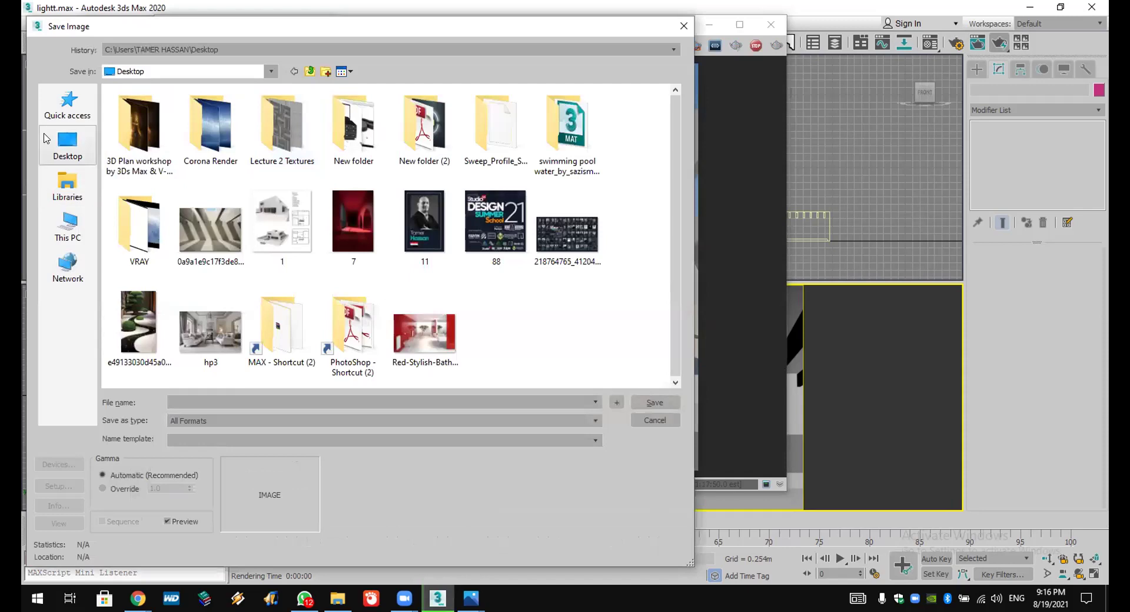
{"action": "left_click", "coordinate": [46, 139]}
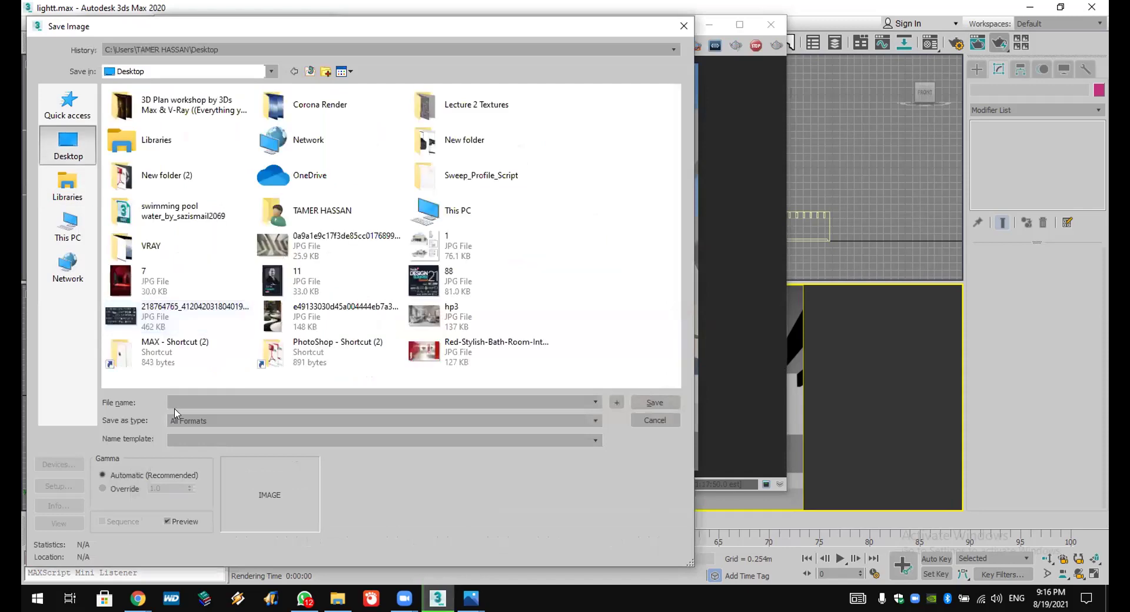
{"action": "type", "text": "aaa"}
{"action": "left_click", "coordinate": [399, 421]}
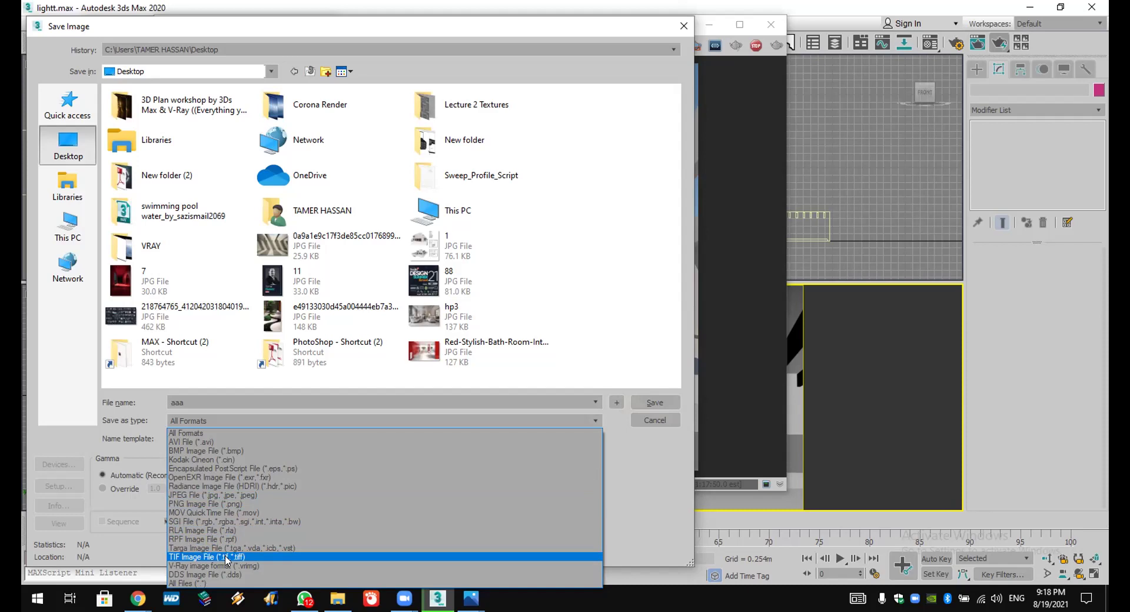
{"action": "left_click", "coordinate": [647, 421]}
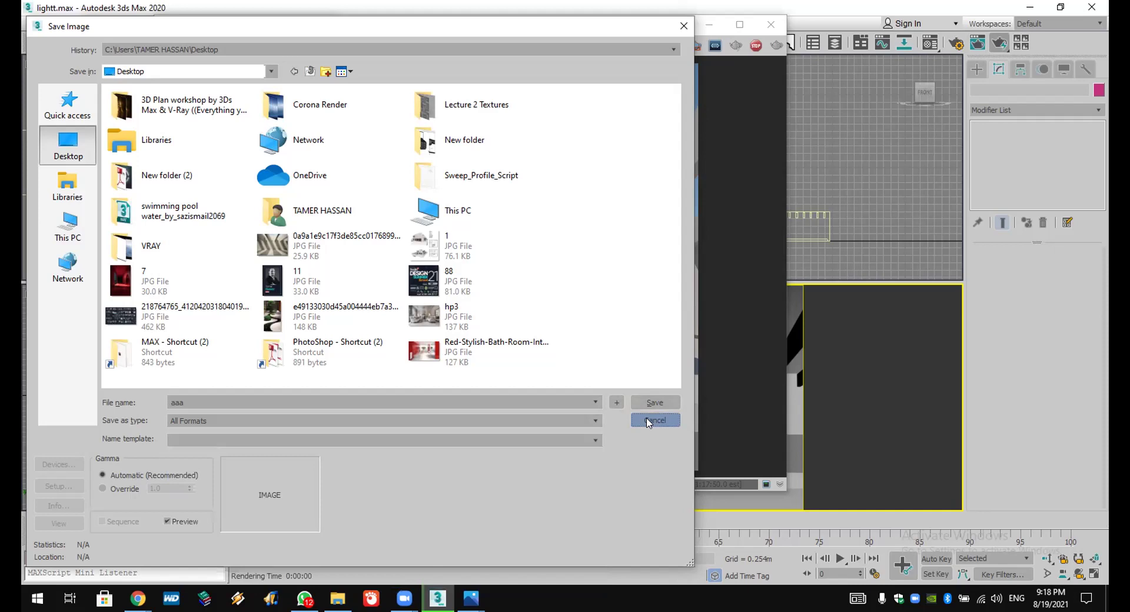
{"action": "left_click", "coordinate": [655, 421]}
{"action": "left_click", "coordinate": [771, 25]}
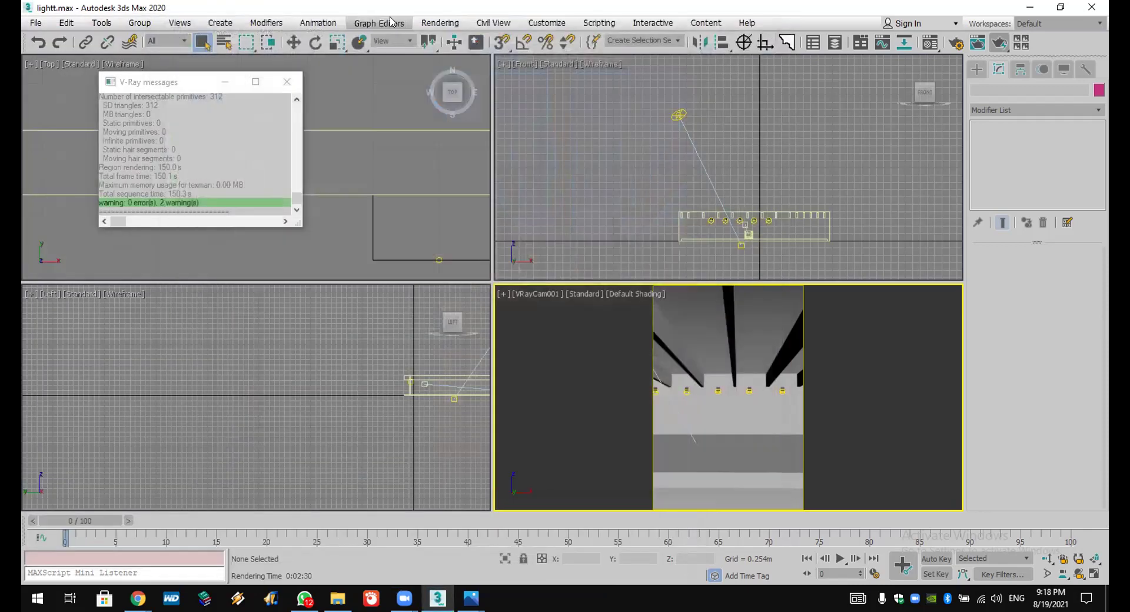
Step: Set the Print Size Wizard's output to a TIFF file named aaaa on the Desktop
{"action": "left_click", "coordinate": [435, 24]}
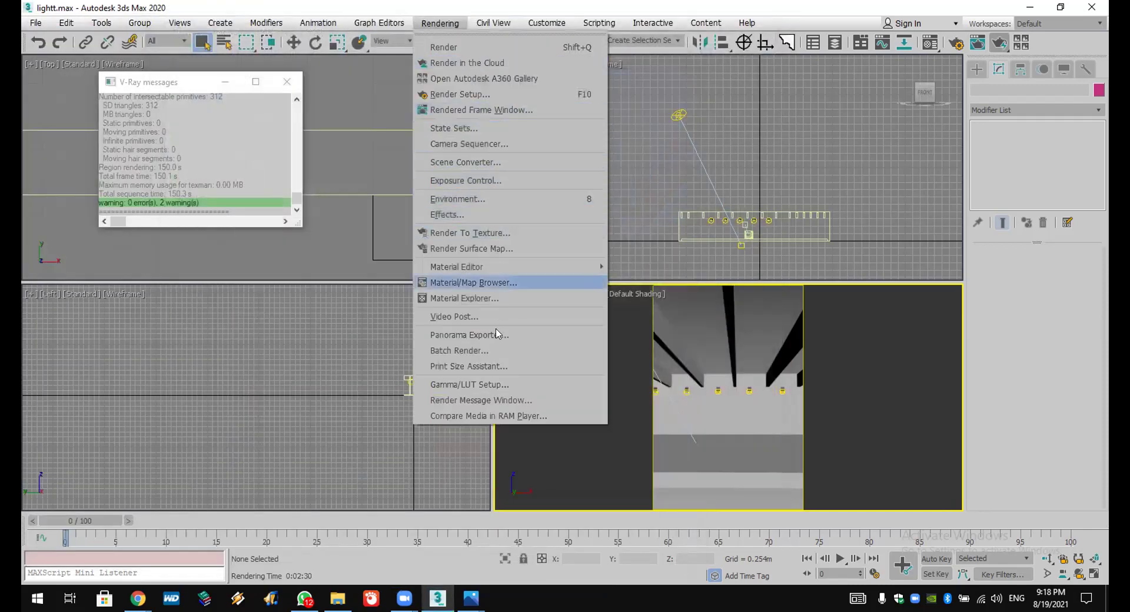
{"action": "left_click", "coordinate": [508, 367]}
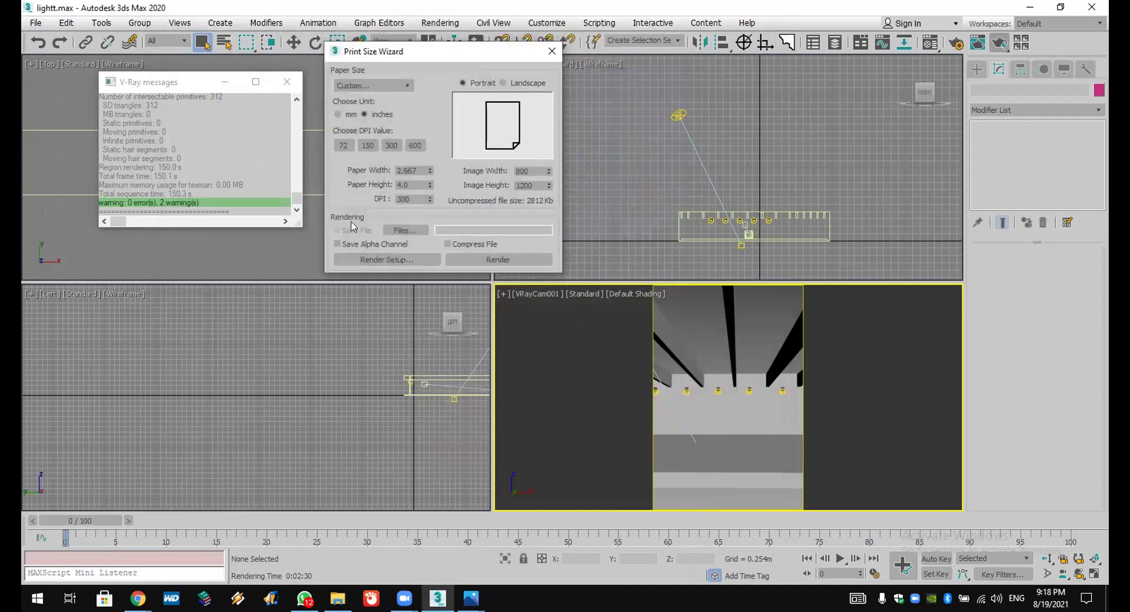
{"action": "left_click", "coordinate": [390, 233]}
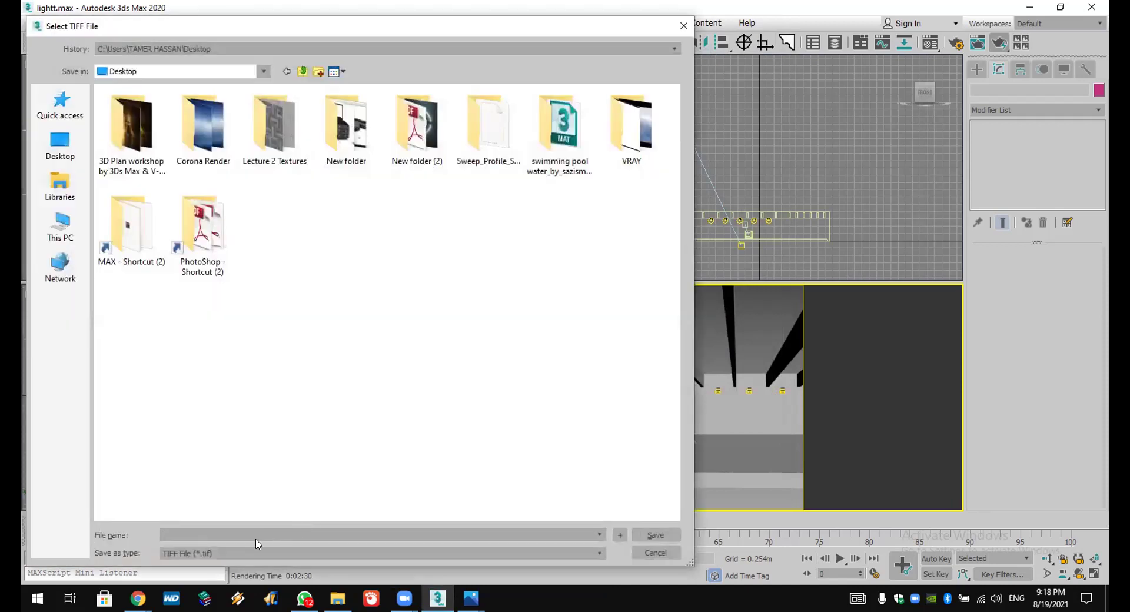
{"action": "left_click", "coordinate": [246, 553]}
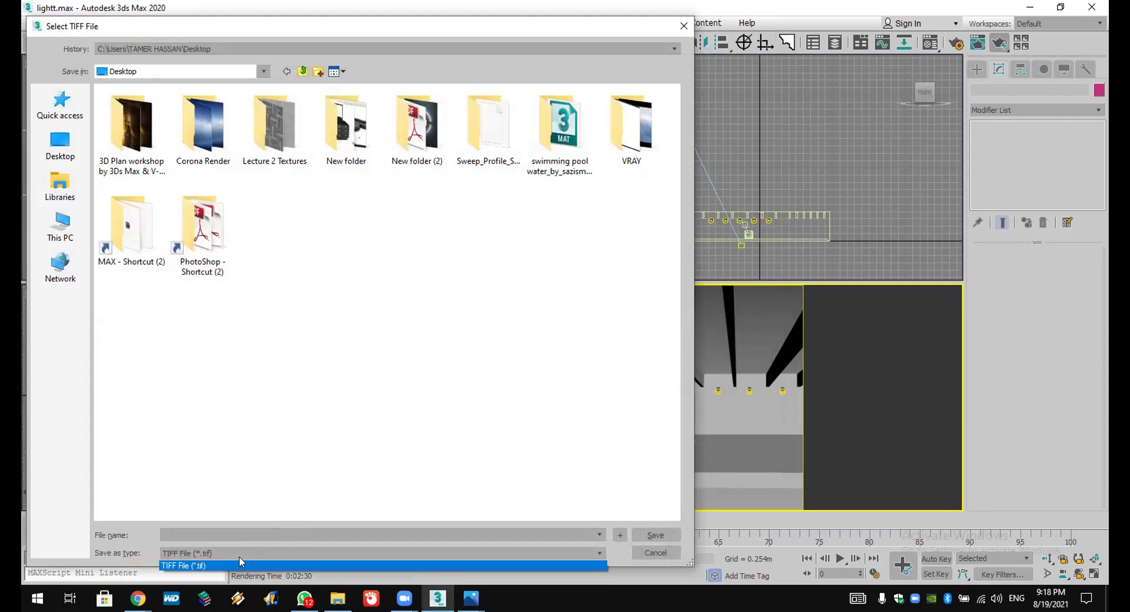
{"action": "left_click", "coordinate": [206, 567]}
{"action": "type", "text": "aaaa"}
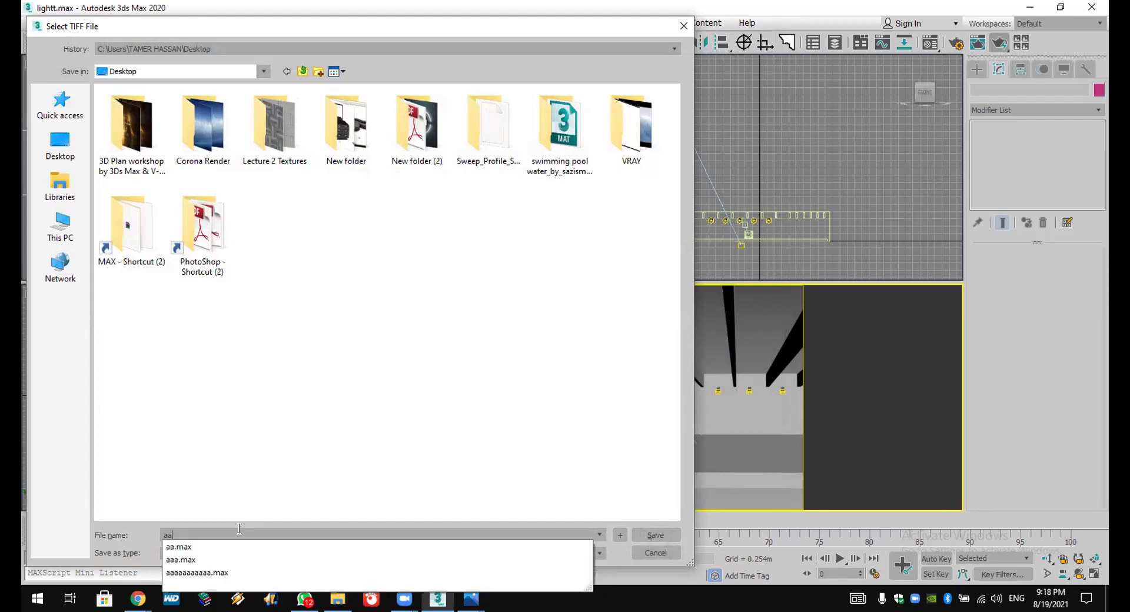
{"action": "left_click", "coordinate": [653, 535]}
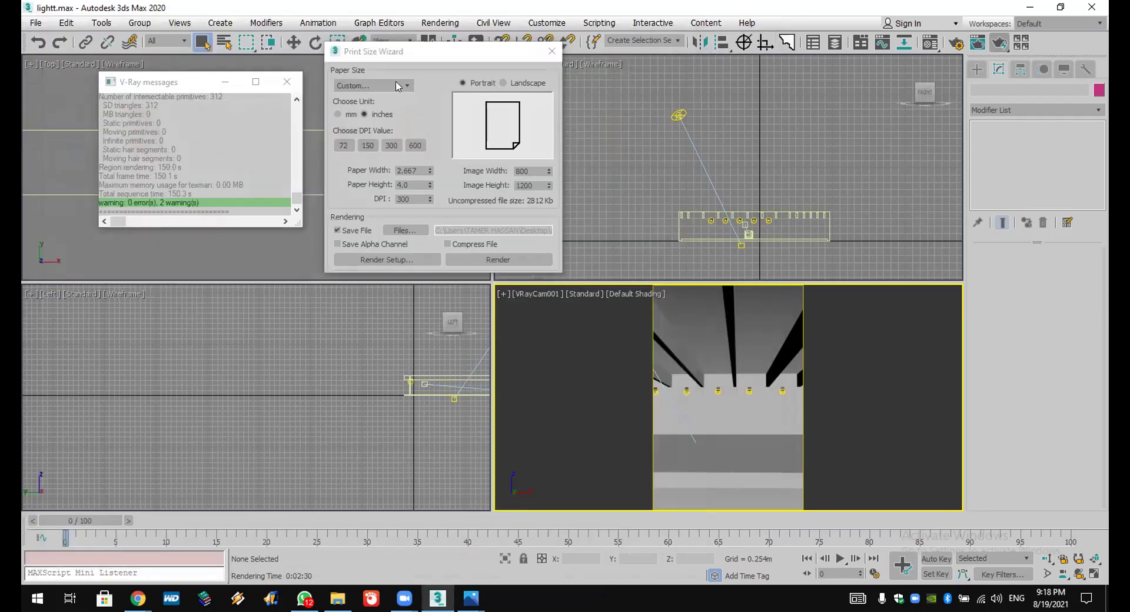
Step: Render the camera view from the Print Size Wizard and cancel the remaining passes once the image is clean
{"action": "left_click_drag", "start_coordinate": [398, 53], "coordinate": [535, 54]}
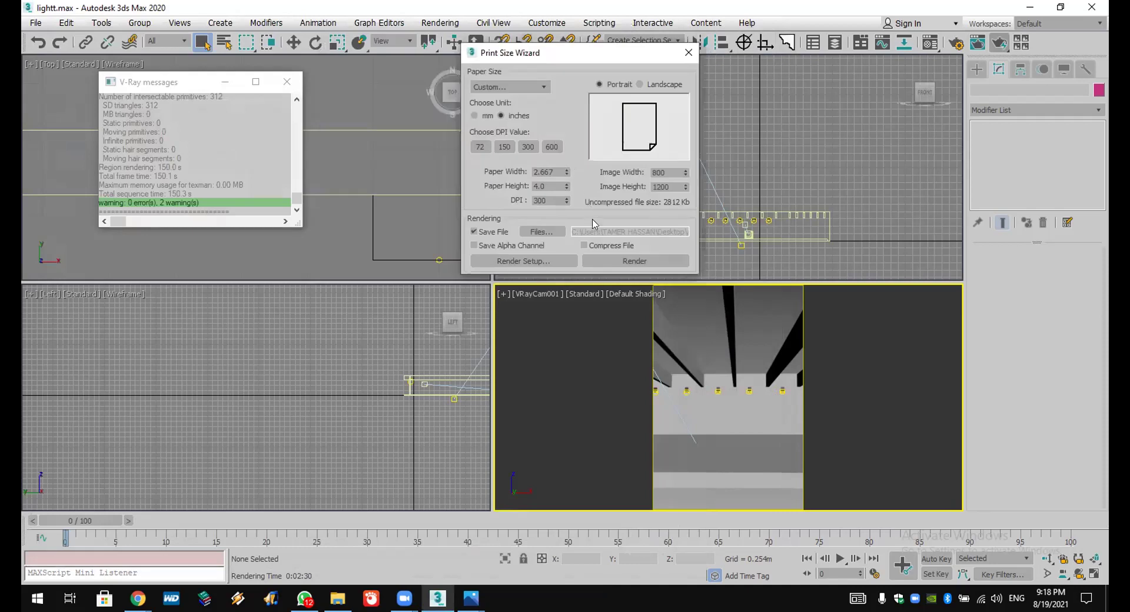
{"action": "left_click", "coordinate": [628, 263]}
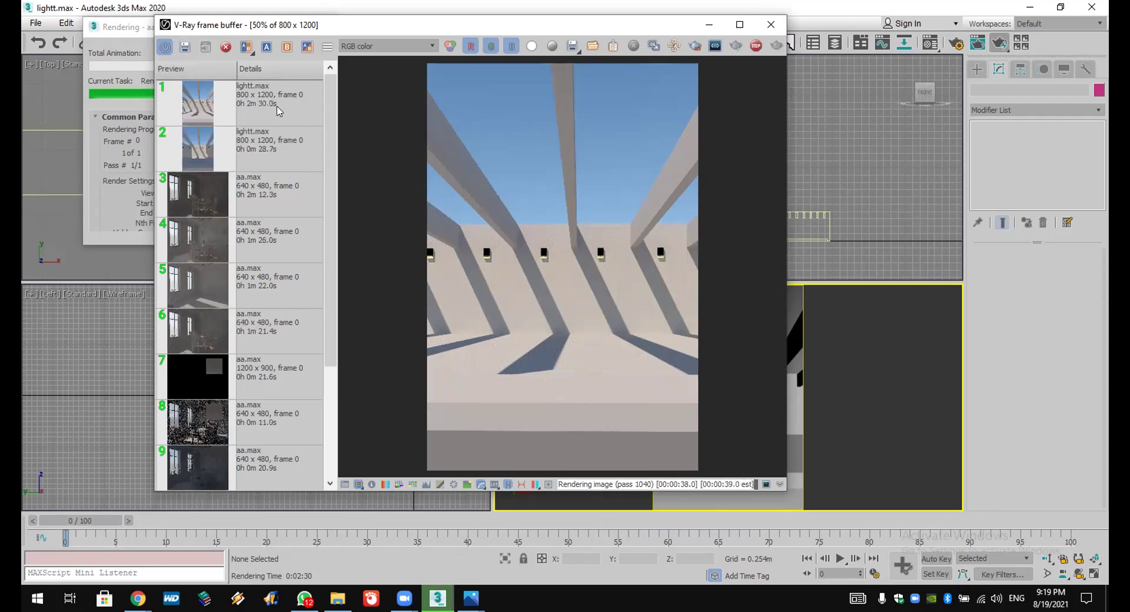
{"action": "left_click", "coordinate": [247, 103]}
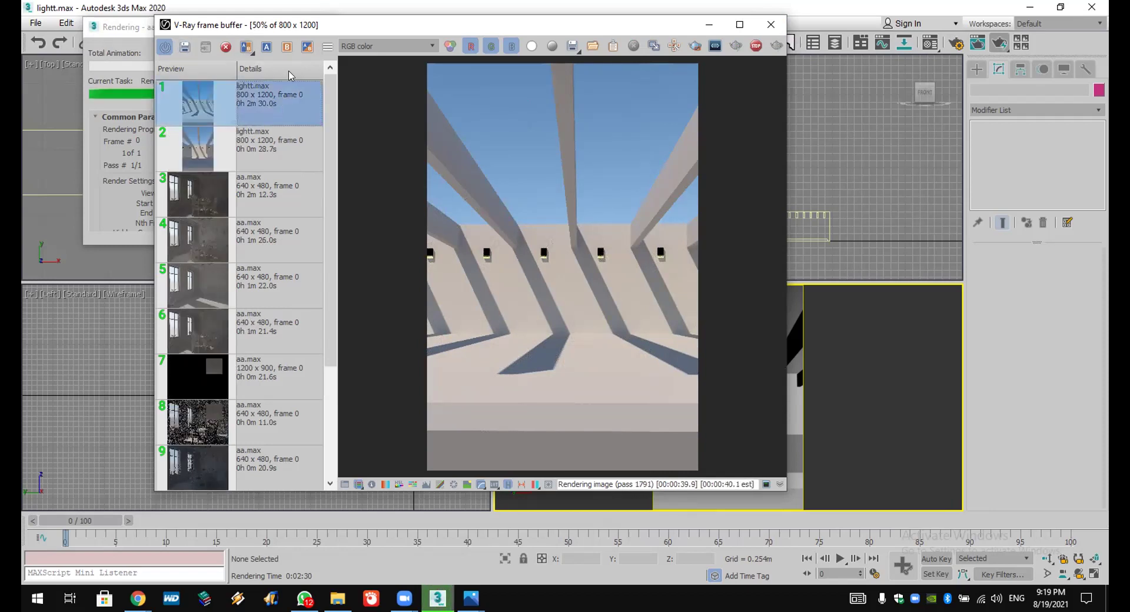
{"action": "left_click", "coordinate": [140, 40]}
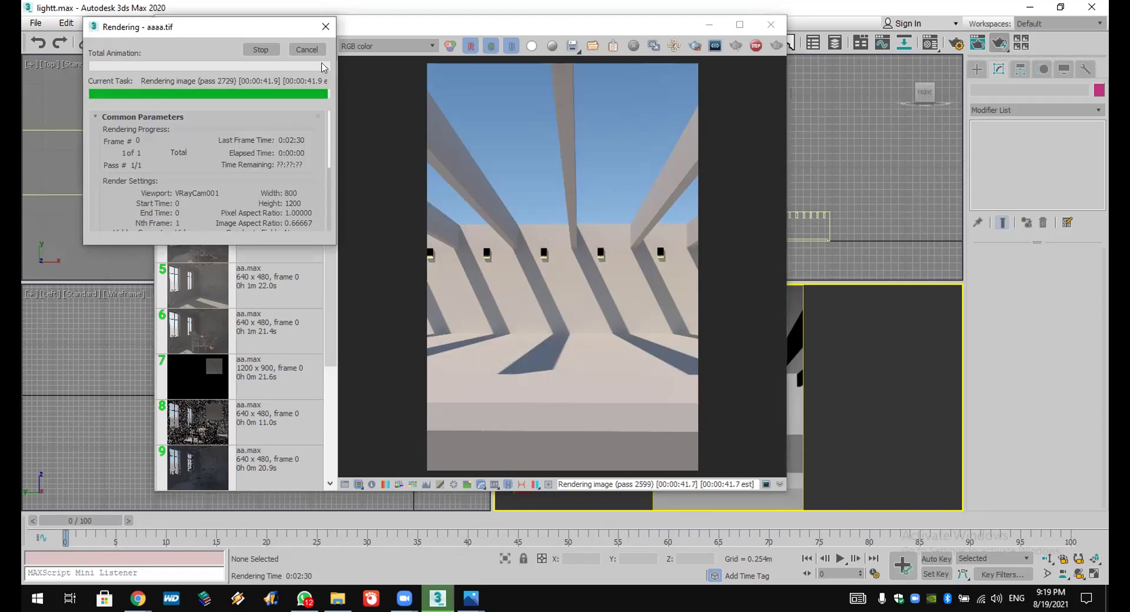
{"action": "left_click", "coordinate": [306, 49]}
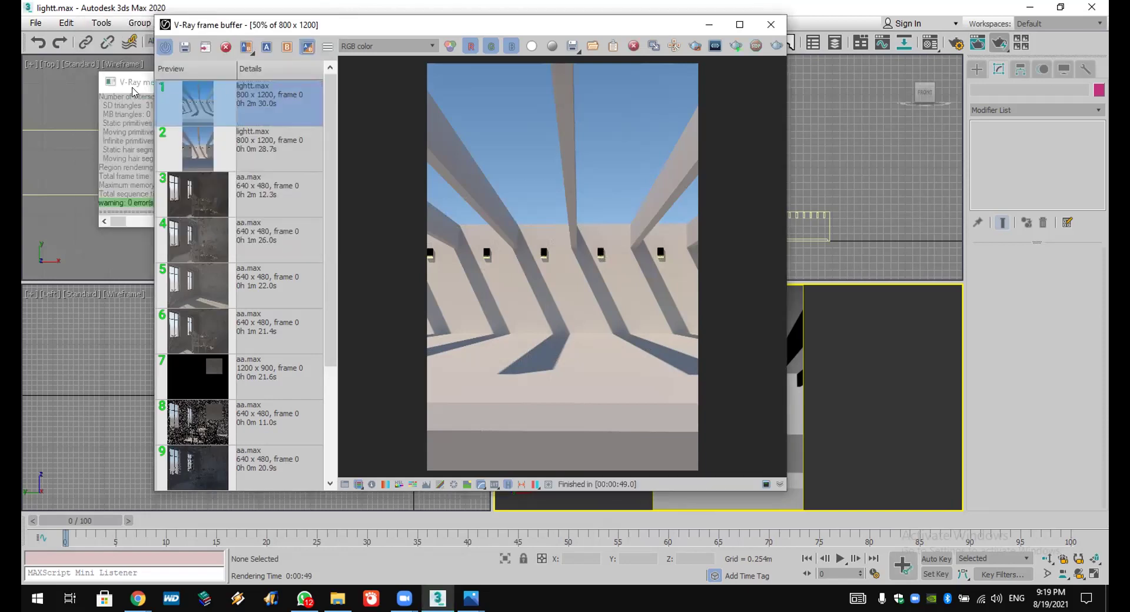
Step: Set the first two render history entries as images A and B and move the divider to compare them
{"action": "left_click", "coordinate": [269, 52]}
{"action": "left_click", "coordinate": [297, 144]}
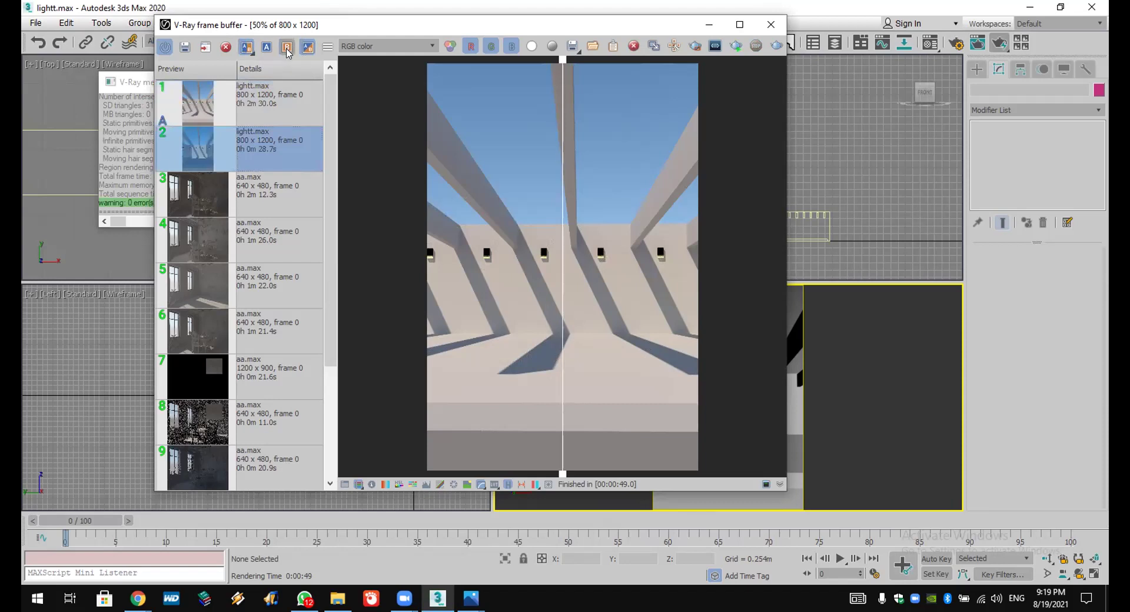
{"action": "left_click", "coordinate": [288, 51]}
{"action": "left_click_drag", "start_coordinate": [558, 62], "coordinate": [670, 75]}
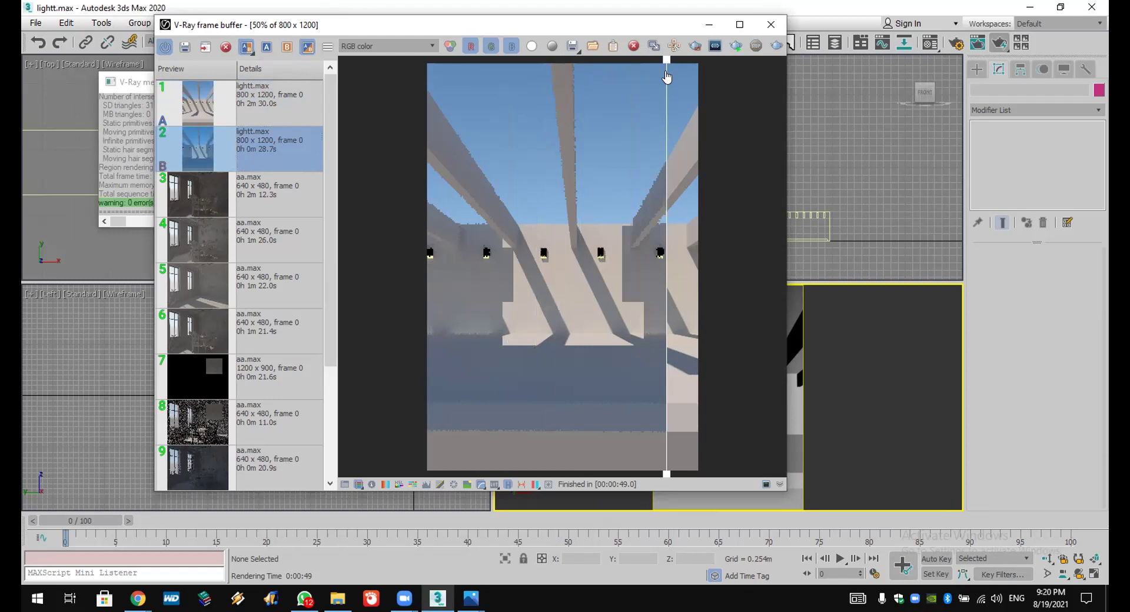
Step: Close the frame buffer and render messages, and set the Print Size Wizard's paper width to 3.367 inches
{"action": "left_click", "coordinate": [772, 23]}
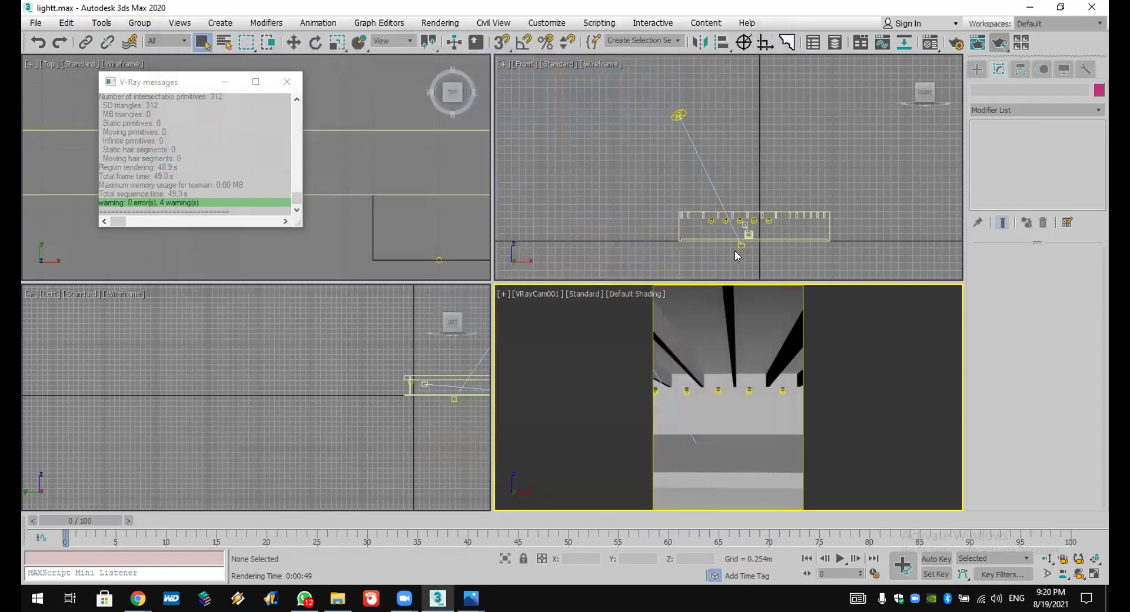
{"action": "left_click", "coordinate": [286, 82]}
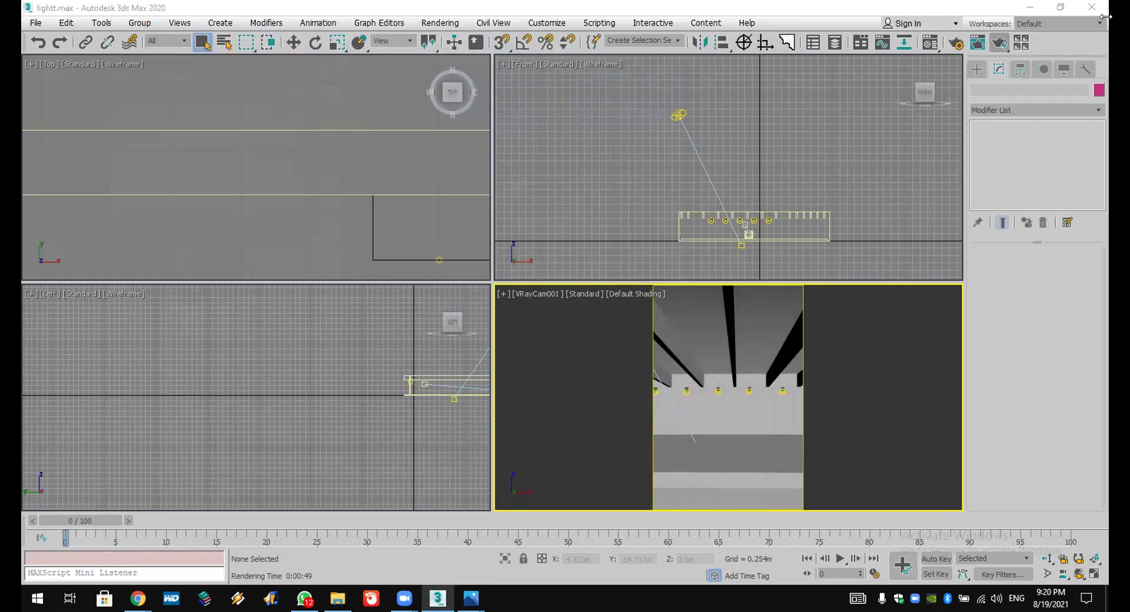
{"action": "left_click", "coordinate": [546, 23]}
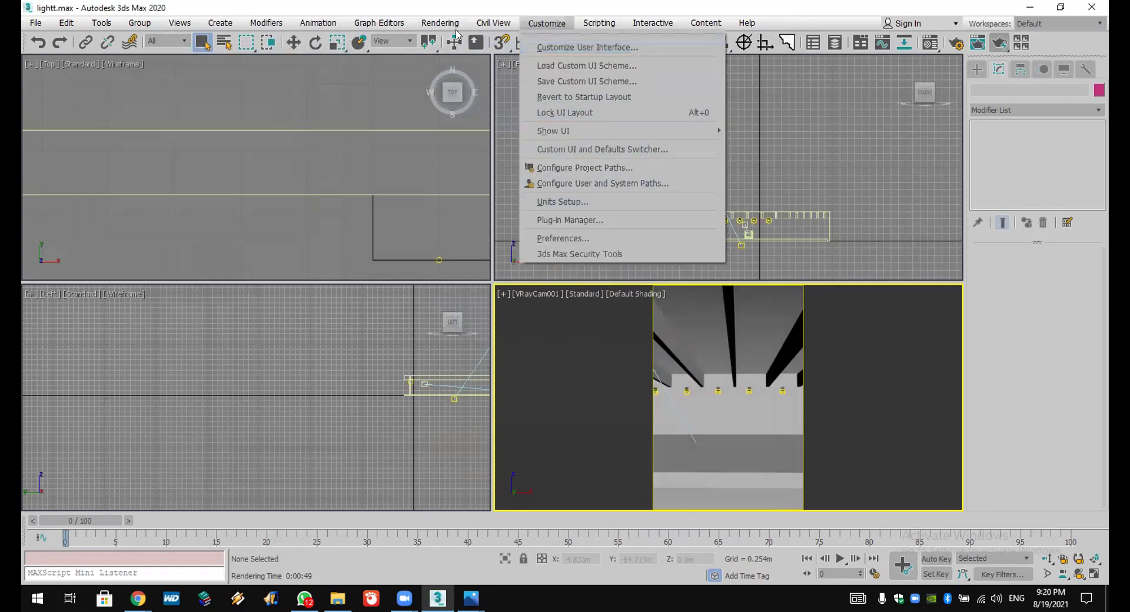
{"action": "mouse_move", "coordinate": [447, 24]}
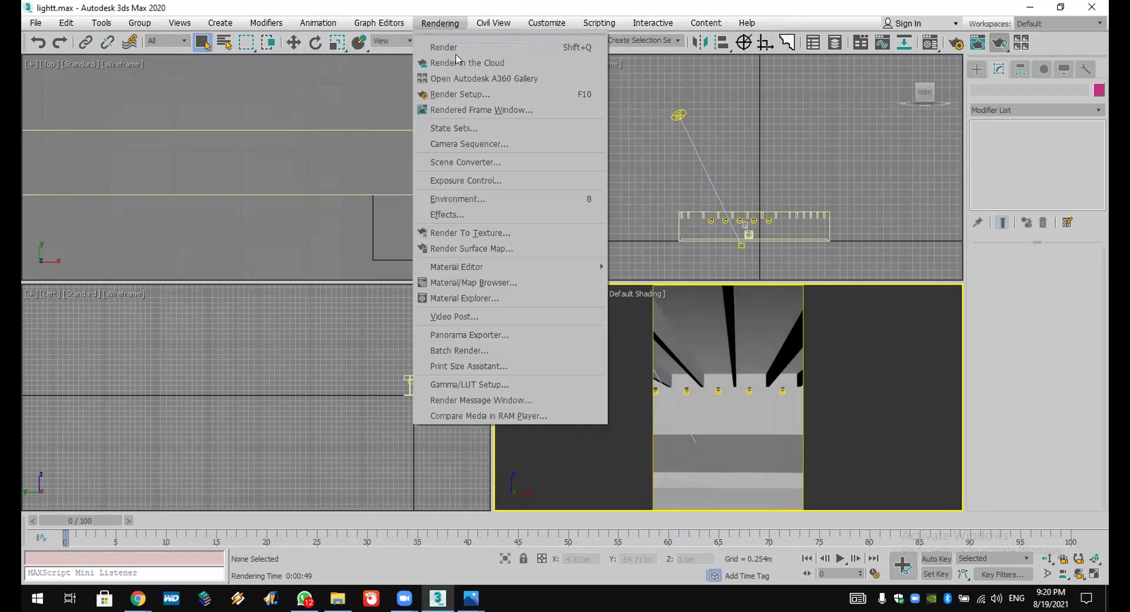
{"action": "left_click", "coordinate": [507, 371]}
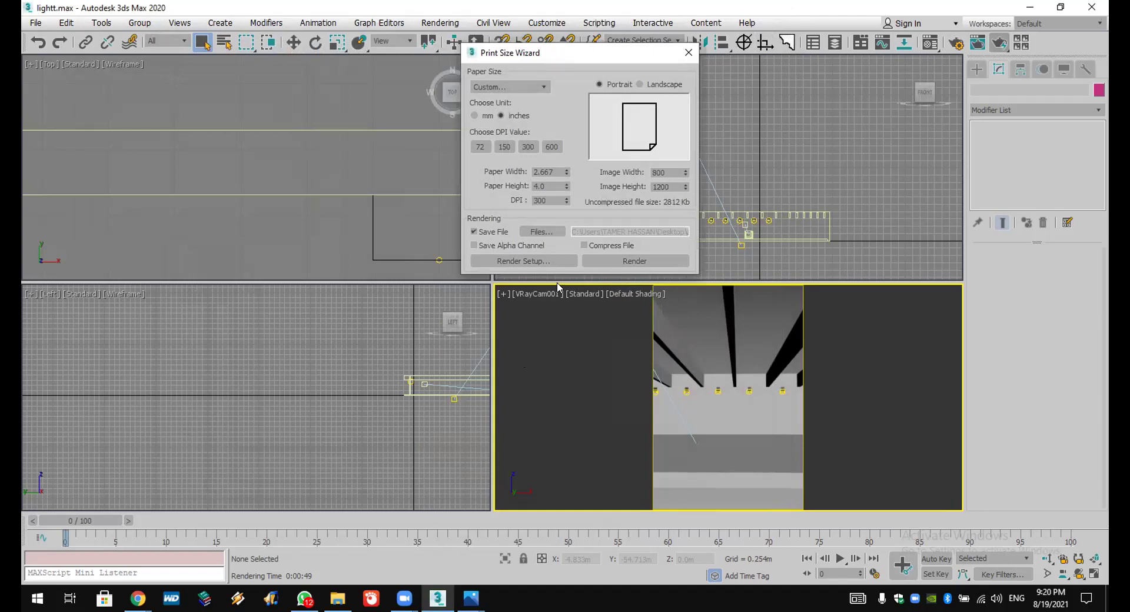
{"action": "double_click", "coordinate": [560, 171]}
{"action": "mouse_move", "coordinate": [565, 174]}
{"action": "left_mouse_down"}
{"action": "mouse_move", "coordinate": [569, 130]}
{"action": "mouse_move", "coordinate": [571, 190]}
{"action": "mouse_move", "coordinate": [579, 166]}
{"action": "left_mouse_up"}
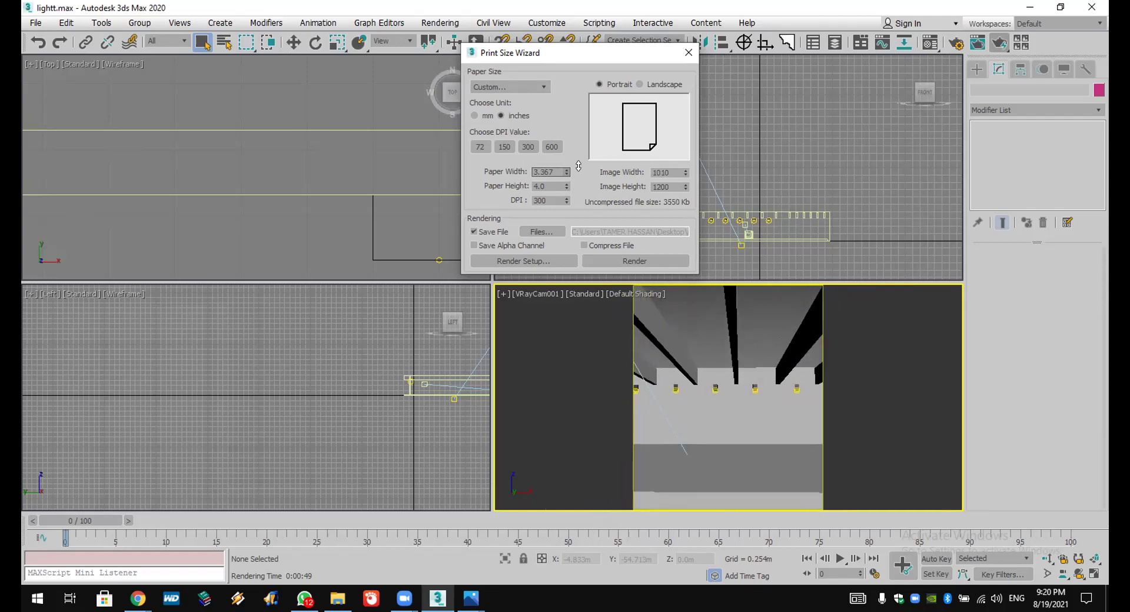
Step: Review the output width and height passed from the Print Size Wizard to the render settings, and close them
{"action": "double_click", "coordinate": [669, 171]}
{"action": "left_click", "coordinate": [547, 263]}
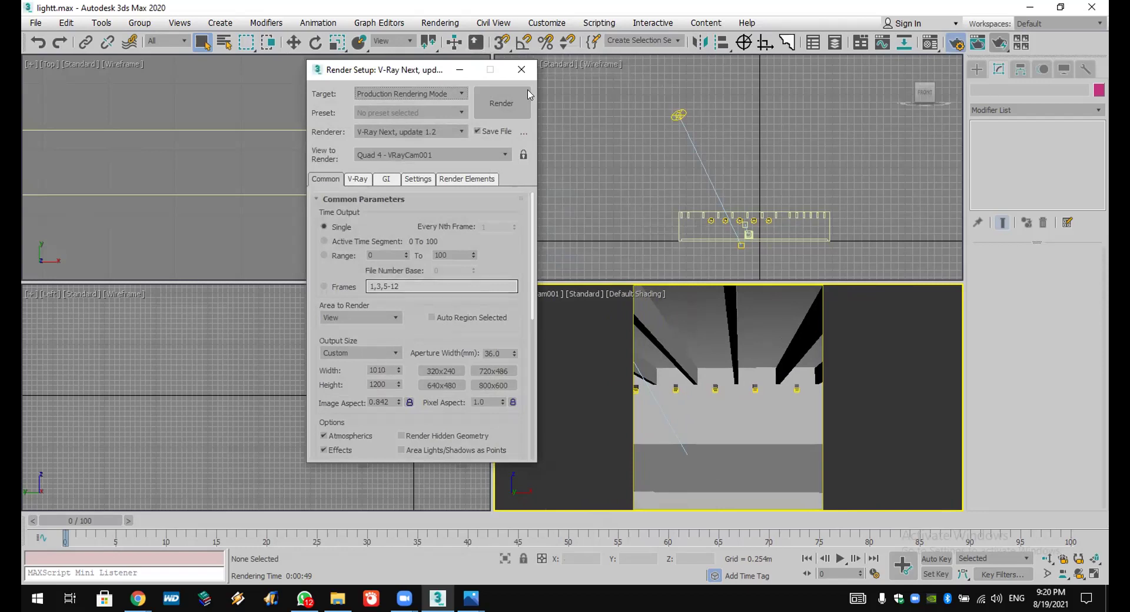
{"action": "left_click", "coordinate": [520, 70]}
Step: Reopen the Print Size Wizard and switch its paper unit to mm
{"action": "left_click", "coordinate": [440, 22]}
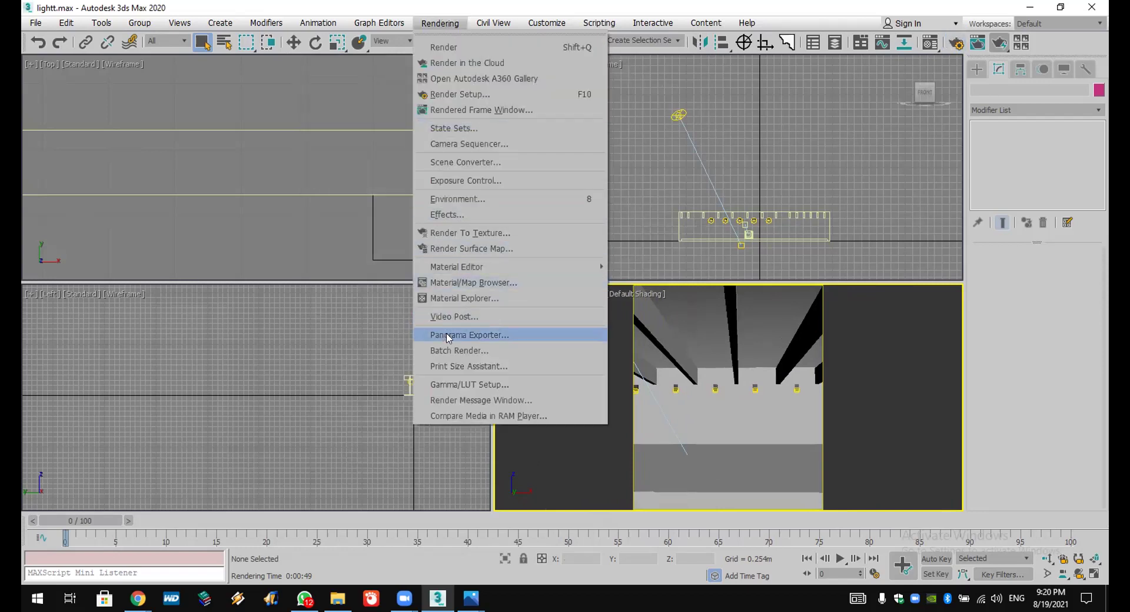
{"action": "left_click", "coordinate": [461, 366]}
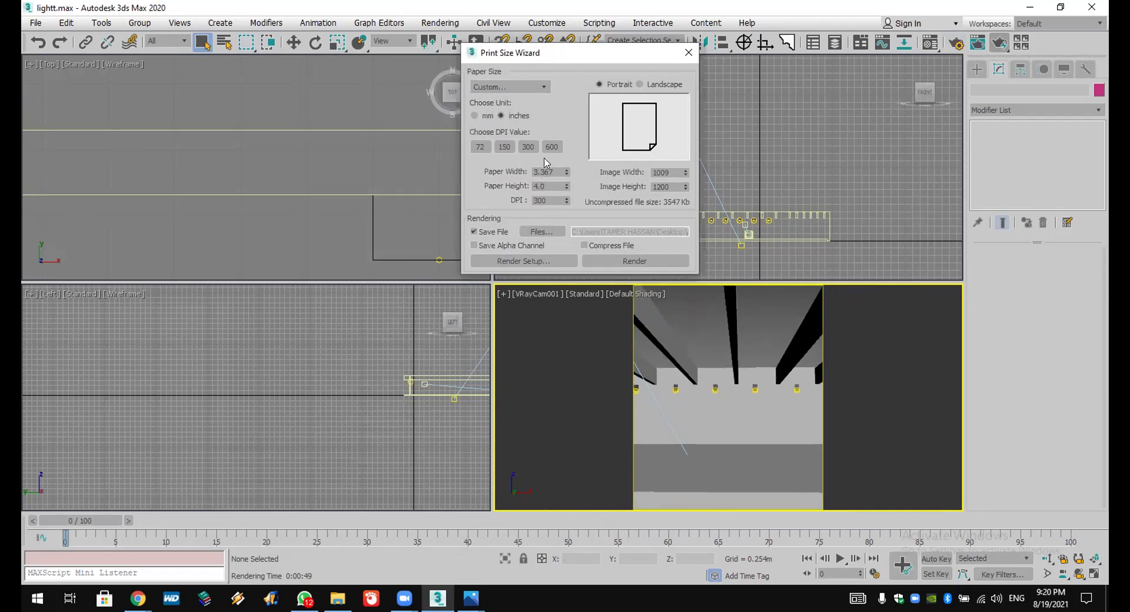
{"action": "left_click", "coordinate": [474, 115]}
{"action": "left_click_drag", "start_coordinate": [555, 171], "coordinate": [503, 206]}
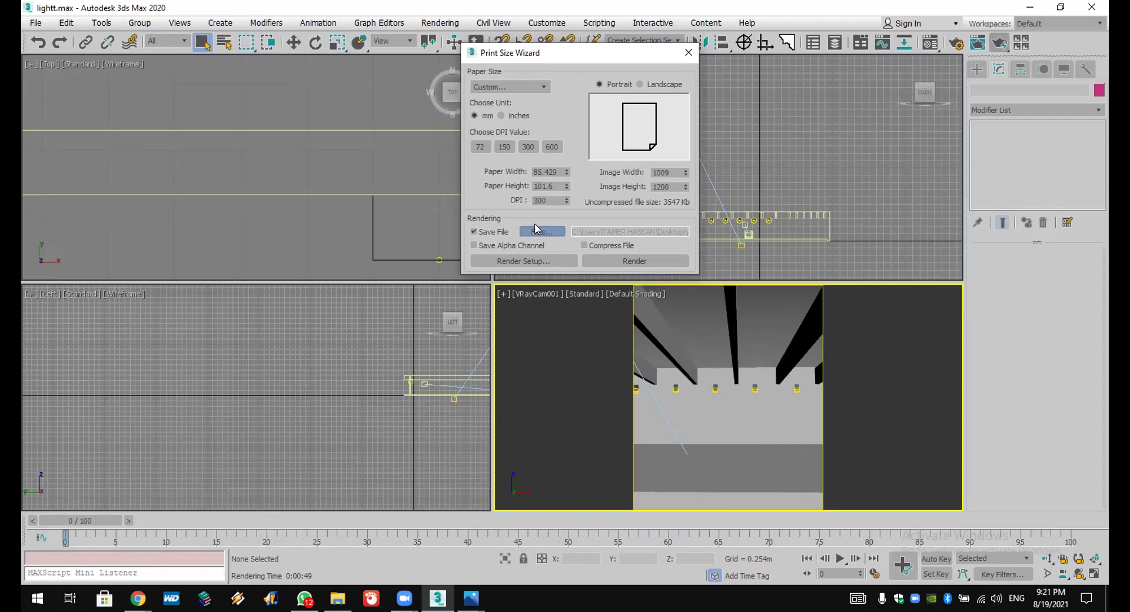
Step: Review the file types offered for the wizard's output on the Desktop, cancel the save and close the wizard
{"action": "left_click", "coordinate": [542, 231]}
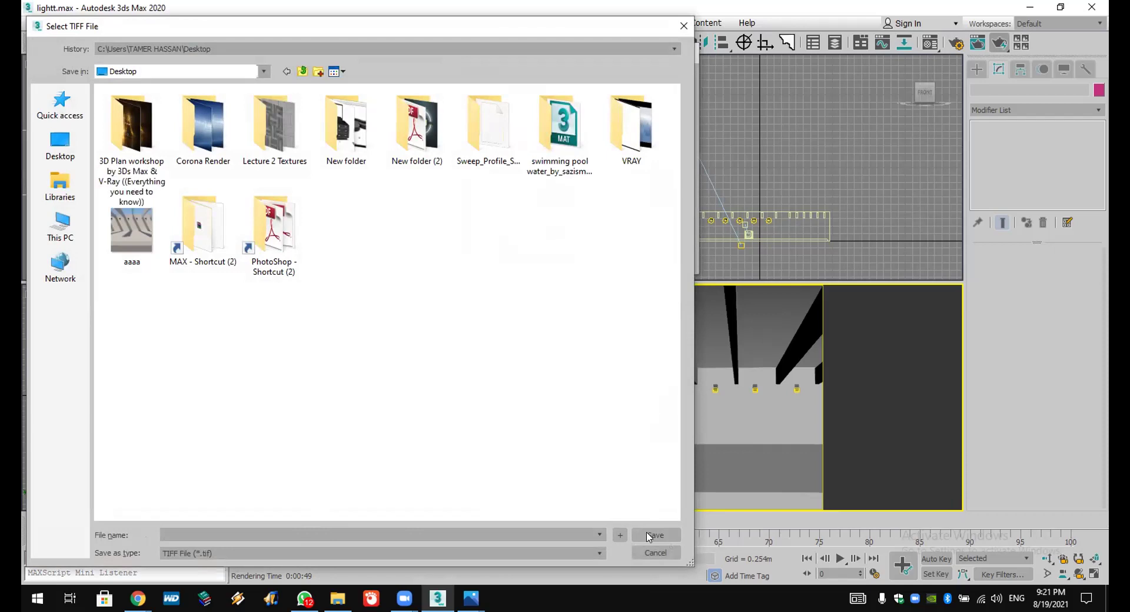
{"action": "left_click", "coordinate": [266, 553]}
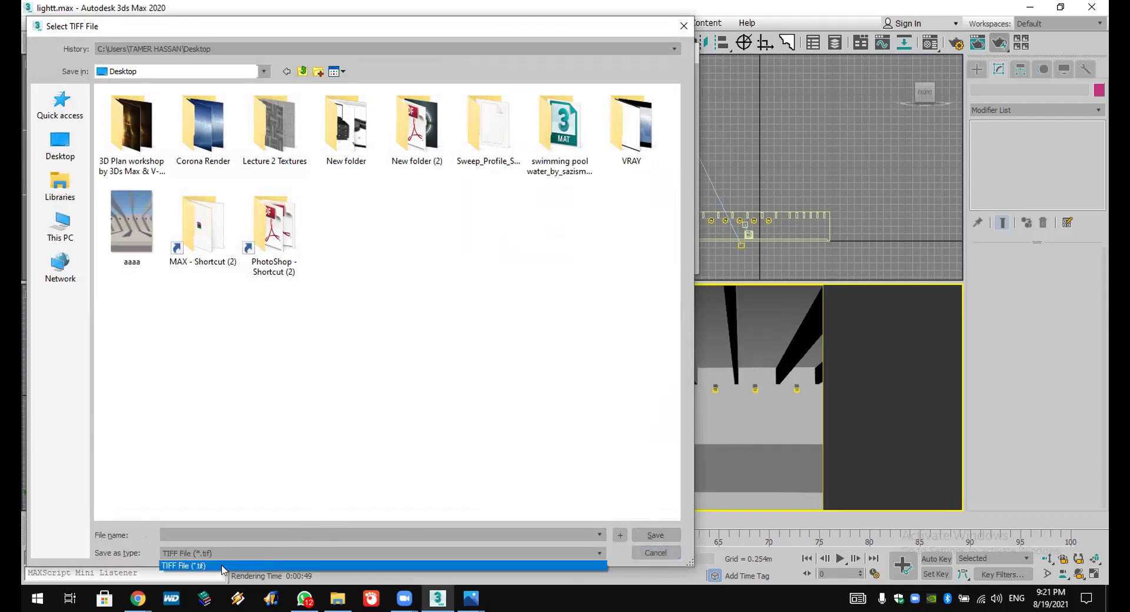
{"action": "left_click", "coordinate": [655, 553]}
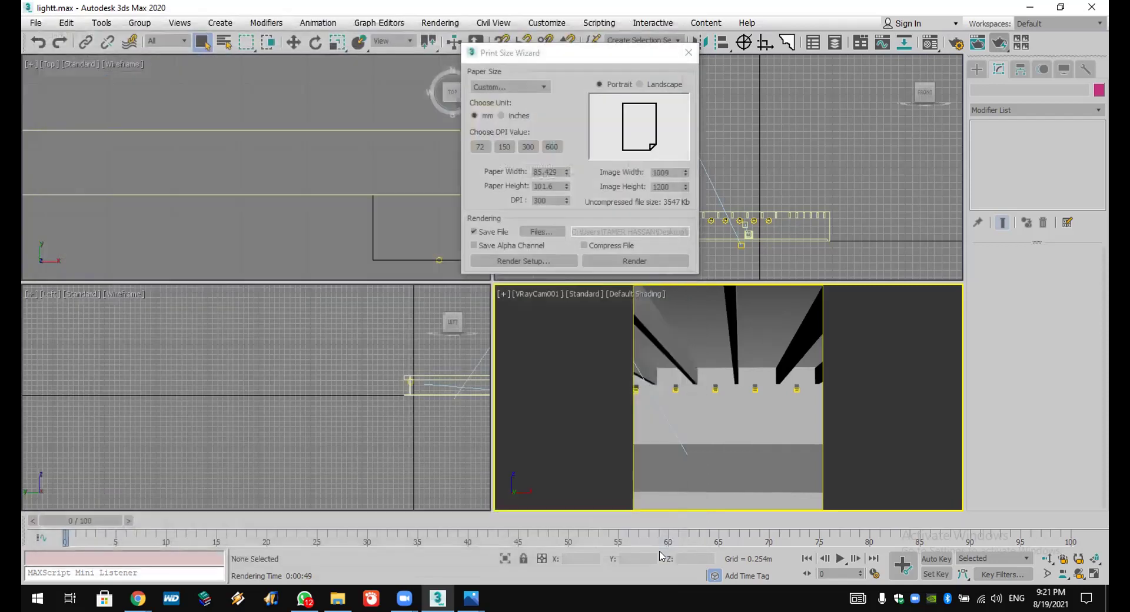
{"action": "left_click", "coordinate": [688, 53]}
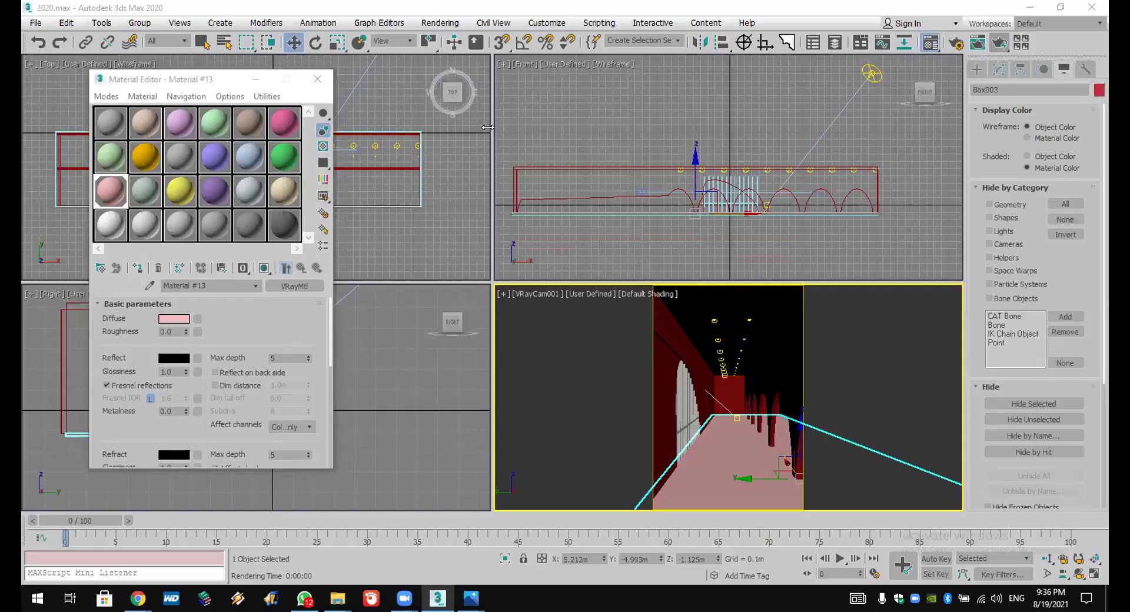
Step: Change Material #13's diffuse color to a dark pure red with green and blue at 0
{"action": "left_click", "coordinate": [318, 79]}
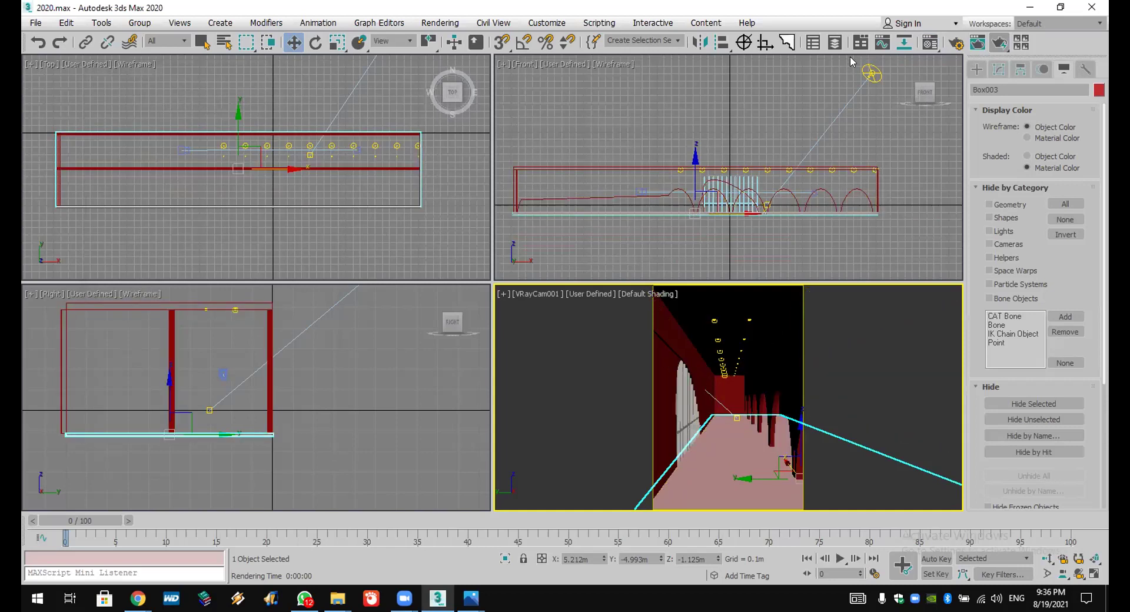
{"action": "left_click", "coordinate": [909, 46]}
{"action": "left_click", "coordinate": [176, 319]}
{"action": "left_click_drag", "start_coordinate": [414, 121], "coordinate": [413, 89]}
{"action": "left_click_drag", "start_coordinate": [540, 92], "coordinate": [495, 93]}
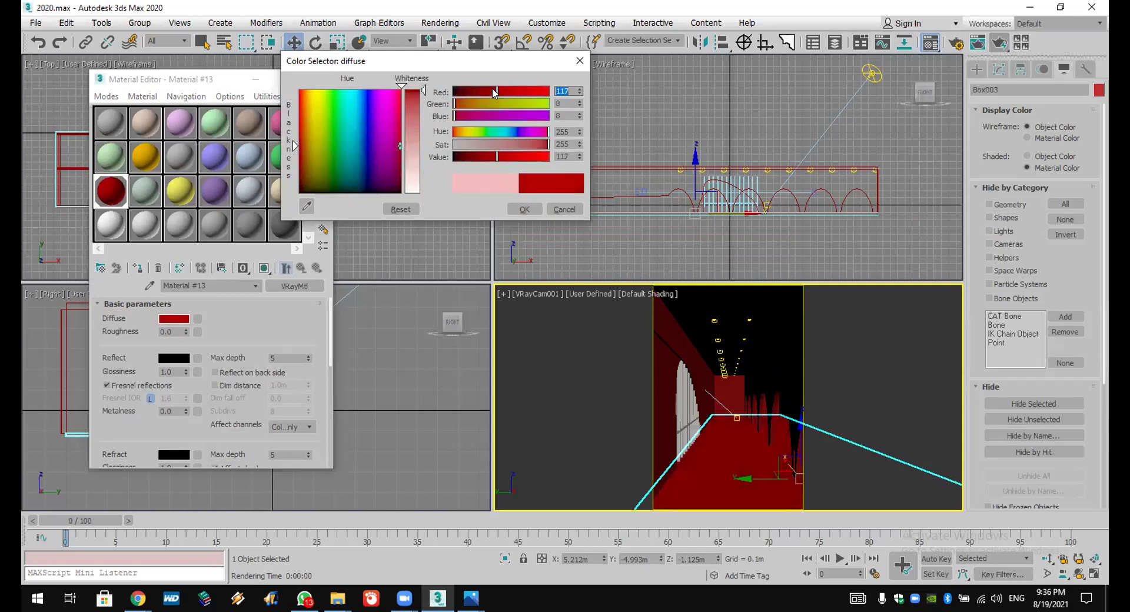
{"action": "left_click", "coordinate": [524, 209]}
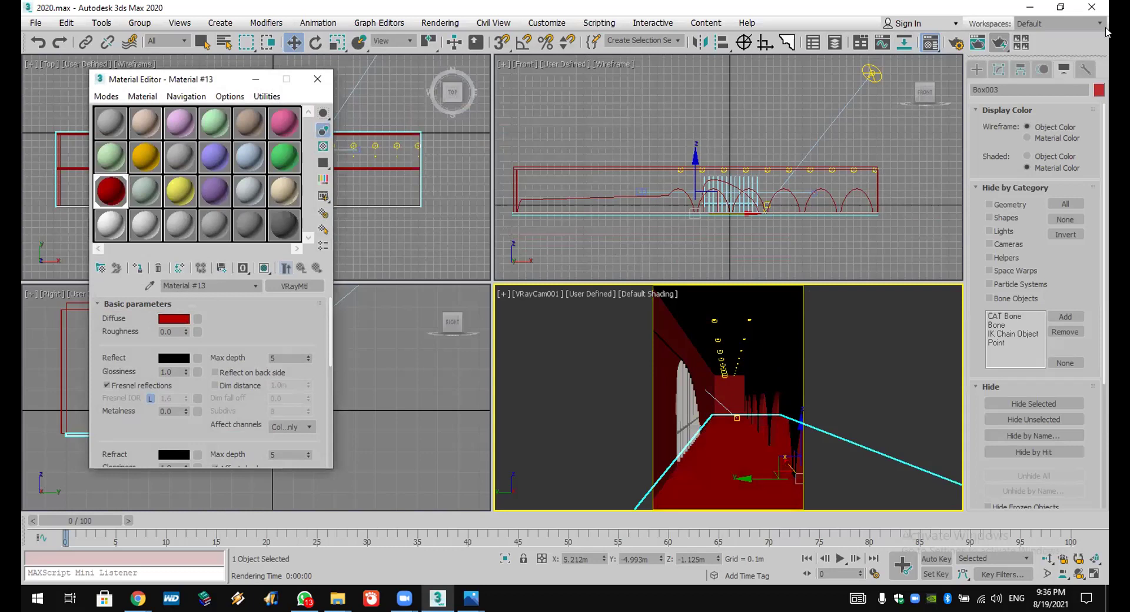
Step: Hide all lights and cameras by category
{"action": "left_click", "coordinate": [1065, 68]}
{"action": "left_click", "coordinate": [1004, 231]}
{"action": "left_click", "coordinate": [1006, 244]}
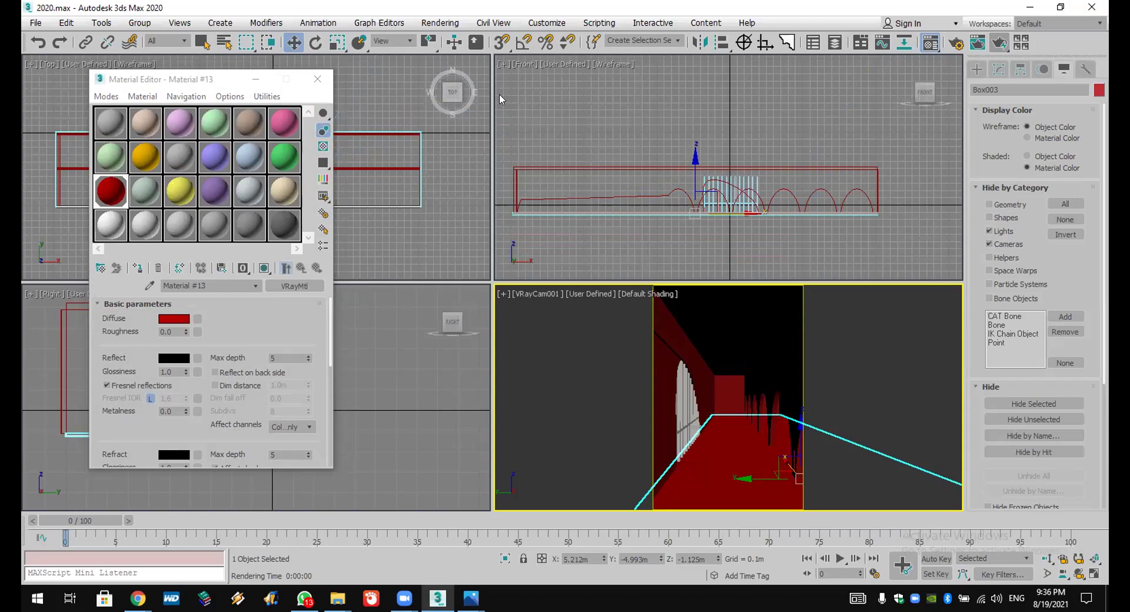
Step: Assign the red Material #13 to all visible objects, show it shaded in the viewport and clear the selection
{"action": "left_click", "coordinate": [516, 177]}
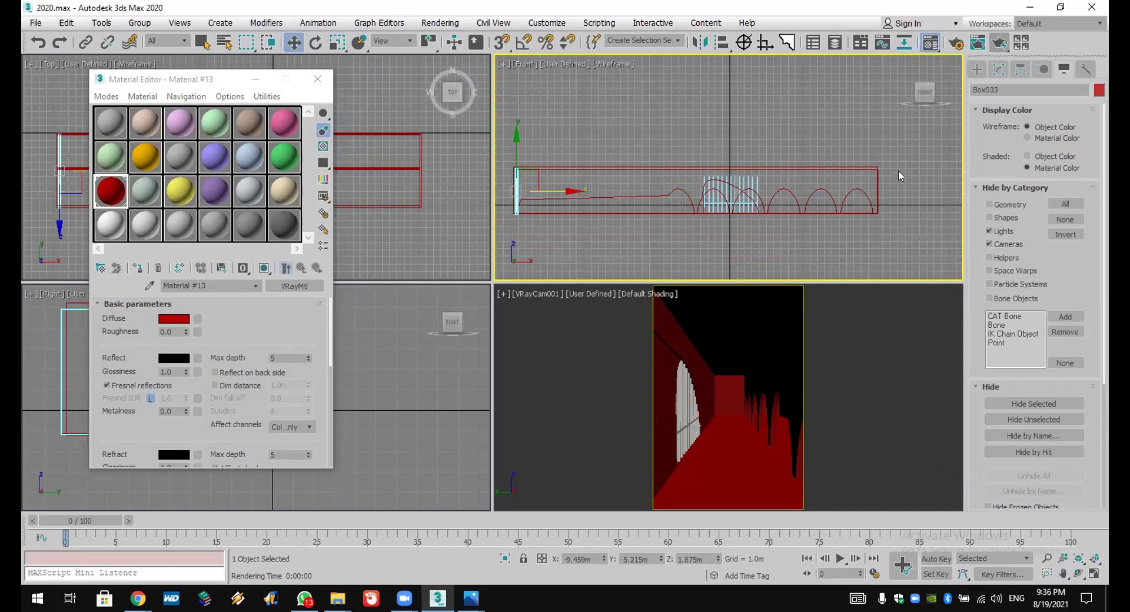
{"action": "left_click", "coordinate": [269, 41]}
{"action": "left_click_drag", "start_coordinate": [809, 250], "coordinate": [776, 259]}
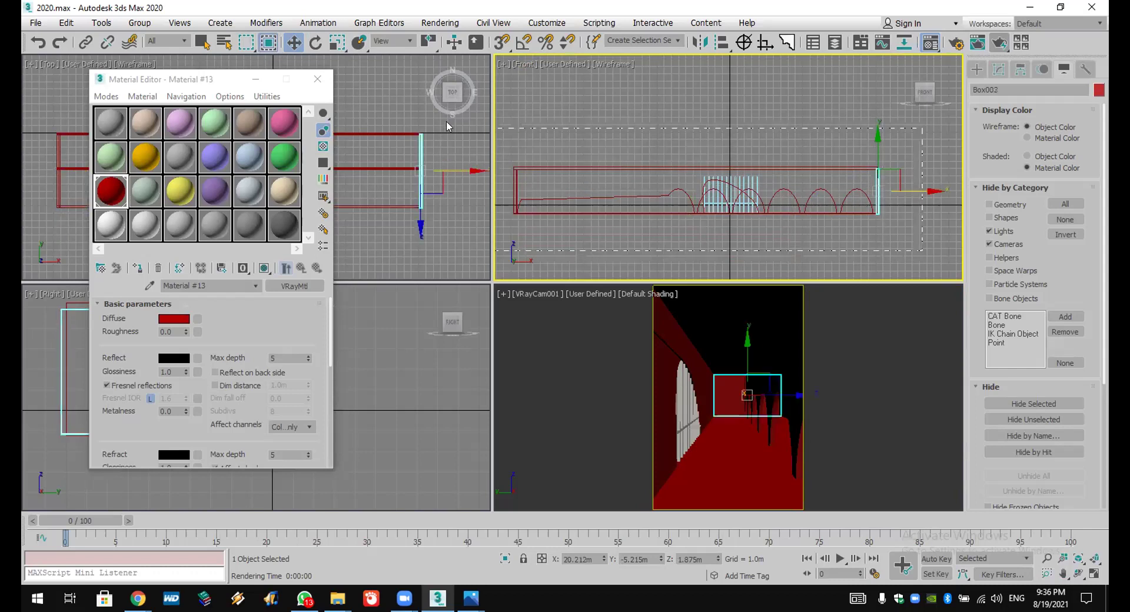
{"action": "key", "text": "ctrl+a"}
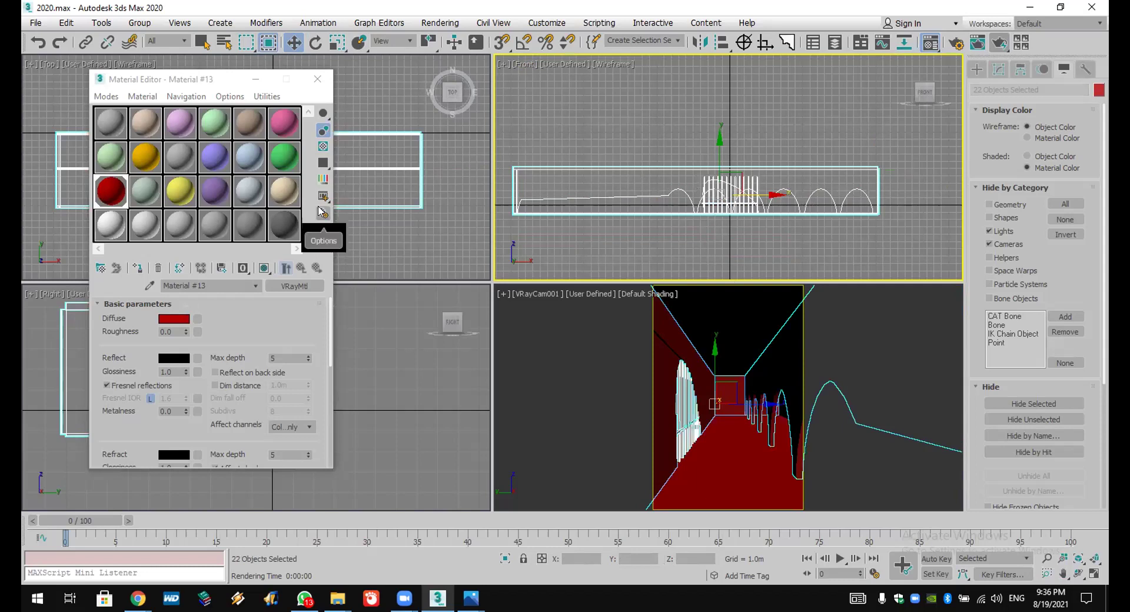
{"action": "left_click", "coordinate": [137, 267]}
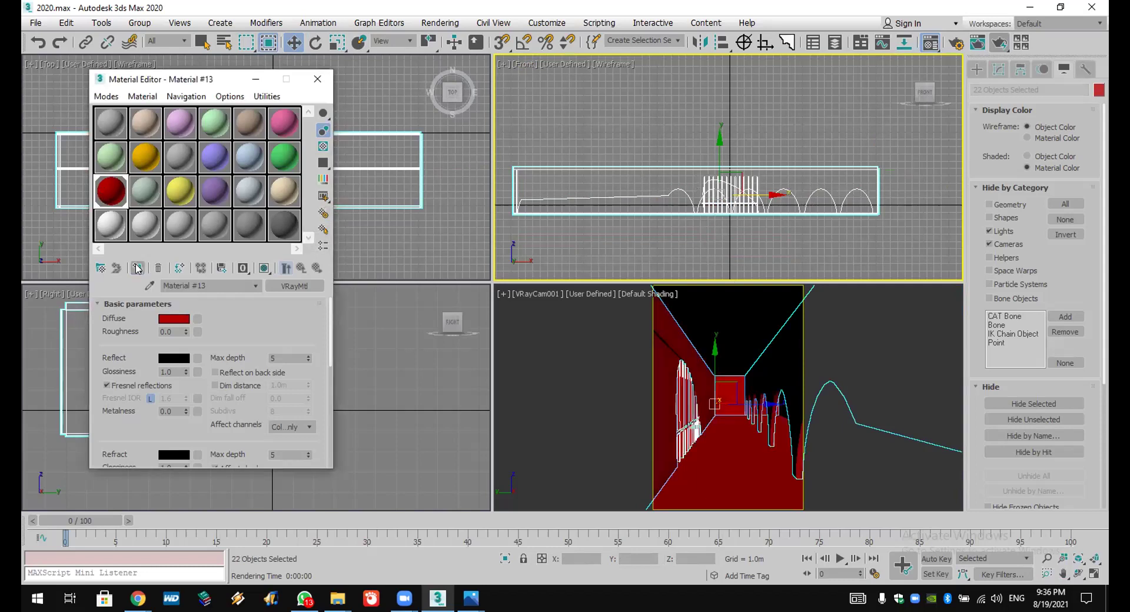
{"action": "left_click", "coordinate": [264, 268]}
{"action": "left_click", "coordinate": [875, 116]}
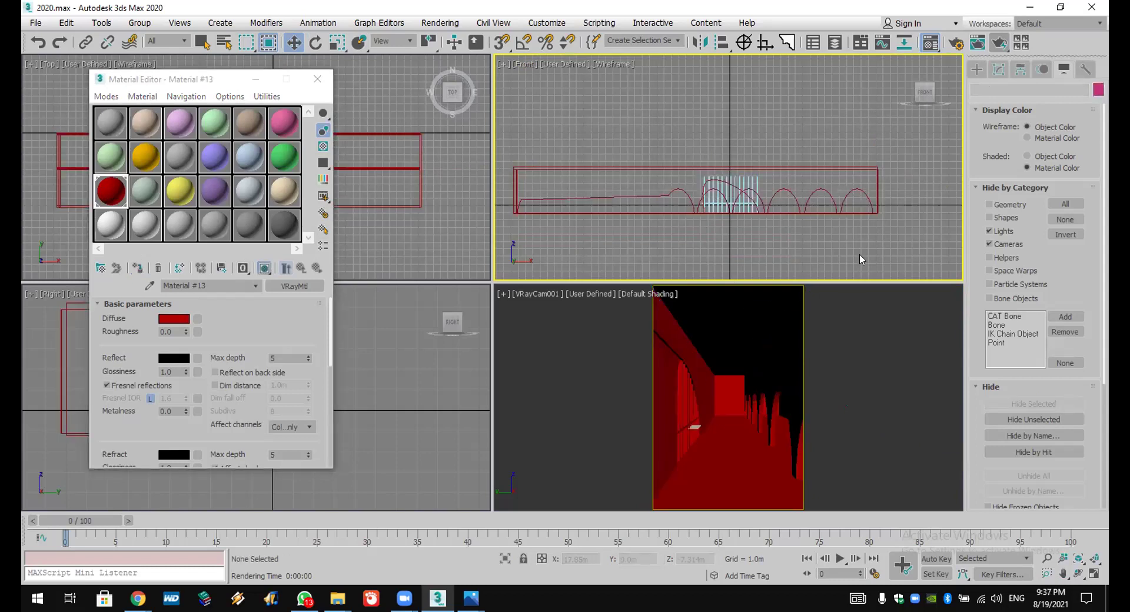
{"action": "scroll", "coordinate": [683, 192], "scroll_direction": "up", "scroll_amount": 3}
{"action": "scroll", "coordinate": [824, 209], "scroll_direction": "up", "scroll_amount": 3}
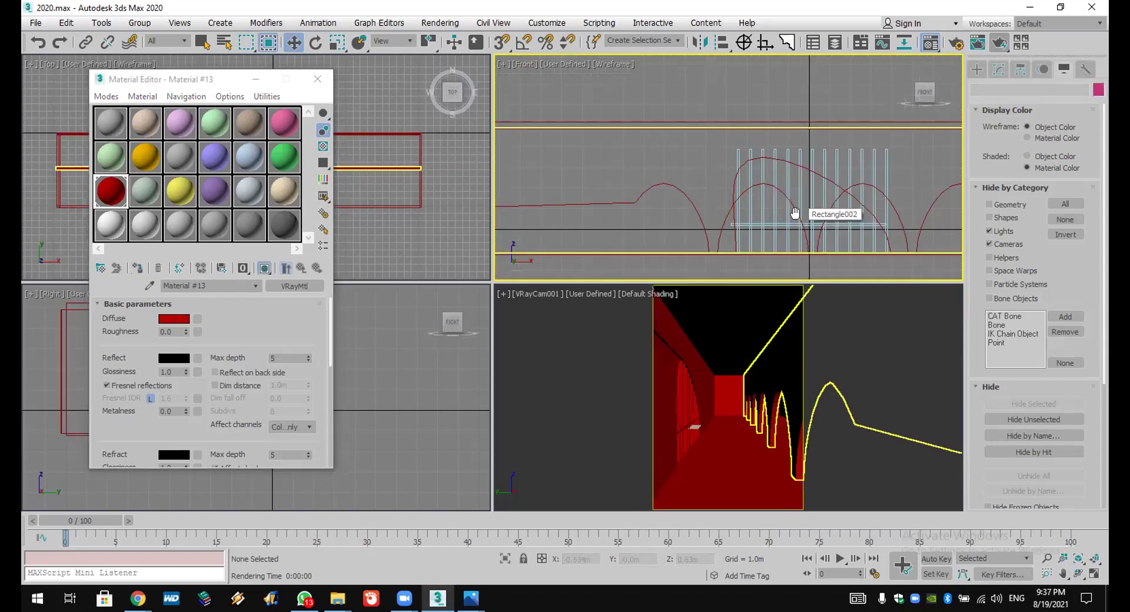
{"action": "left_click", "coordinate": [827, 180]}
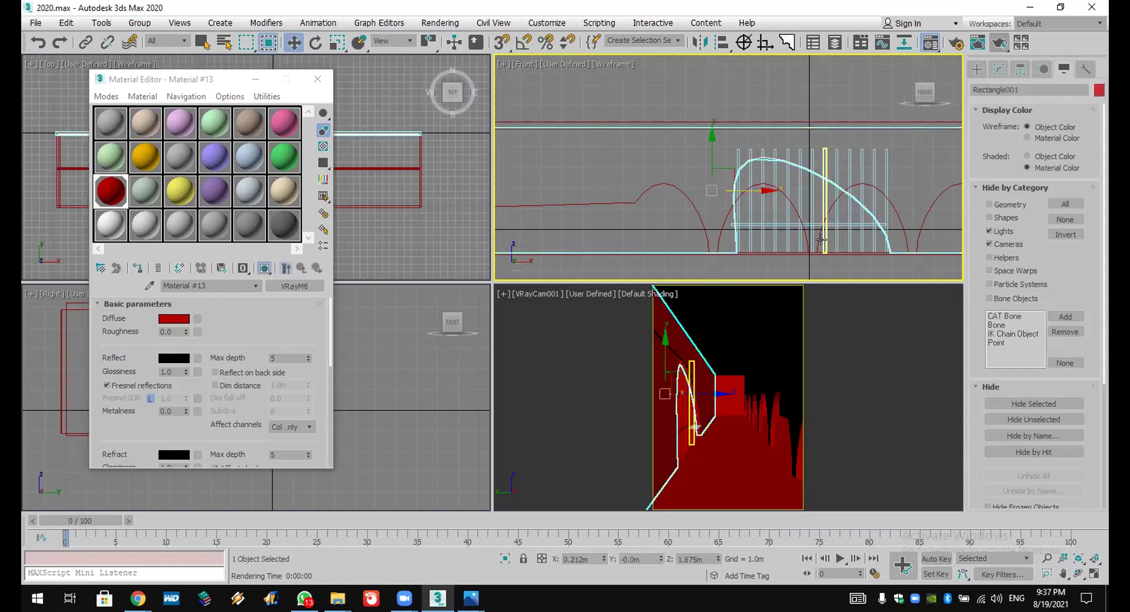
{"action": "left_click", "coordinate": [829, 272]}
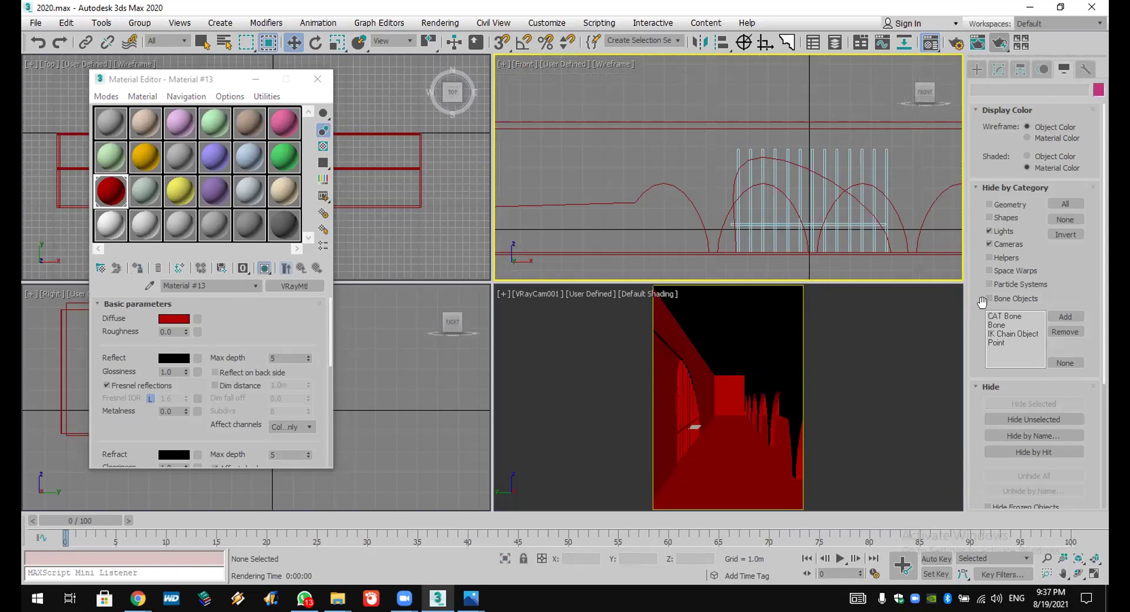
Step: Test-render the VRayCam001 view, cancel the remaining rendering and close the render messages and frame buffer
{"action": "left_click", "coordinate": [954, 297]}
{"action": "left_click", "coordinate": [1001, 42]}
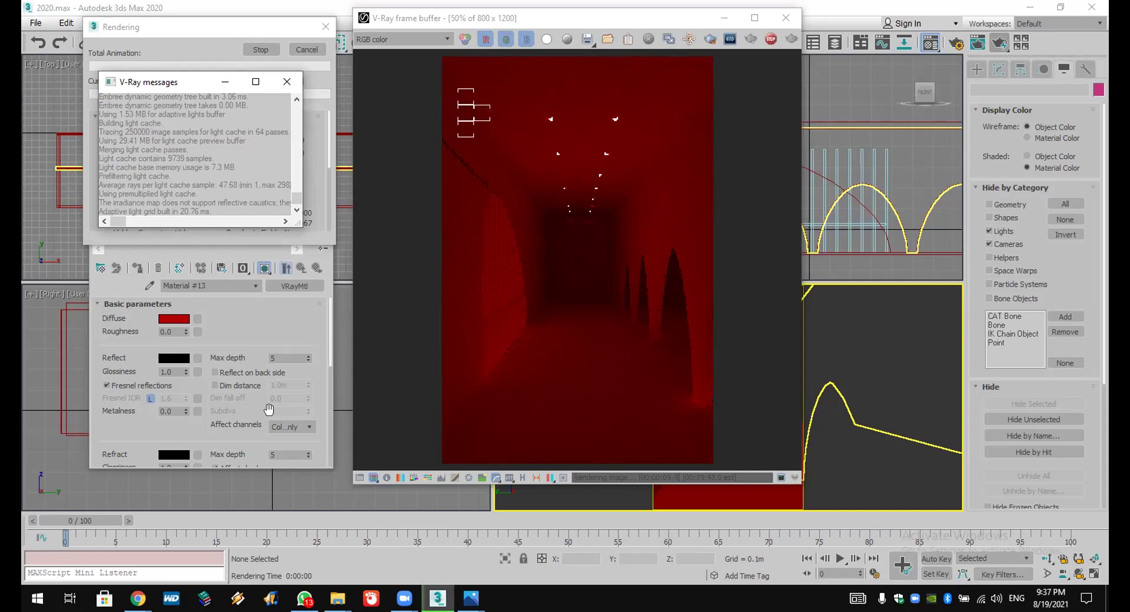
{"action": "left_click", "coordinate": [286, 87]}
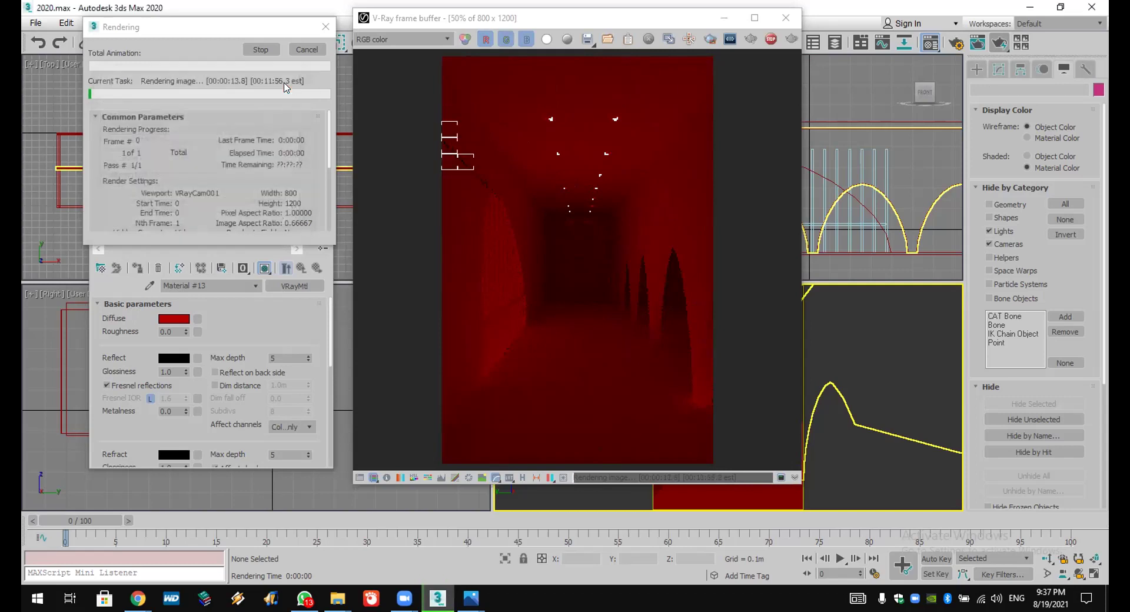
{"action": "left_click", "coordinate": [306, 47]}
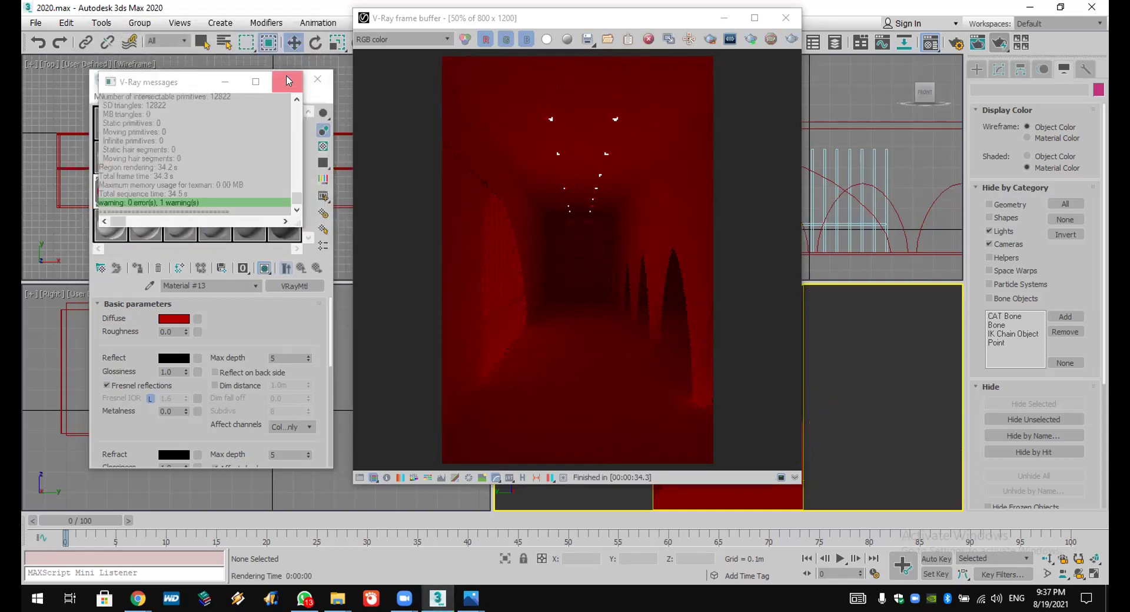
{"action": "left_click", "coordinate": [287, 81]}
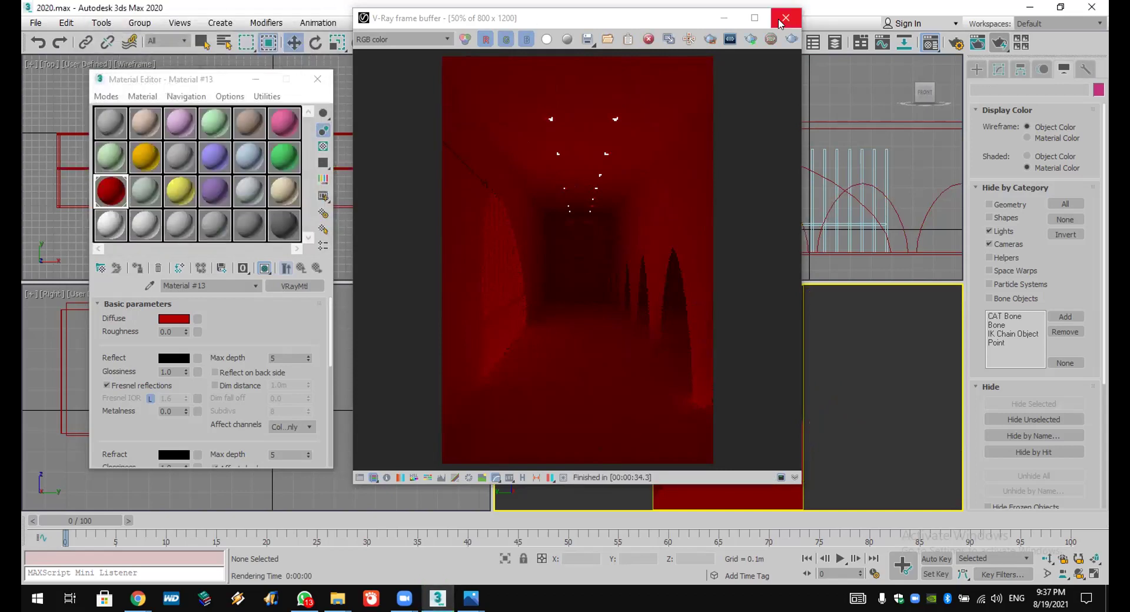
{"action": "left_click", "coordinate": [784, 19]}
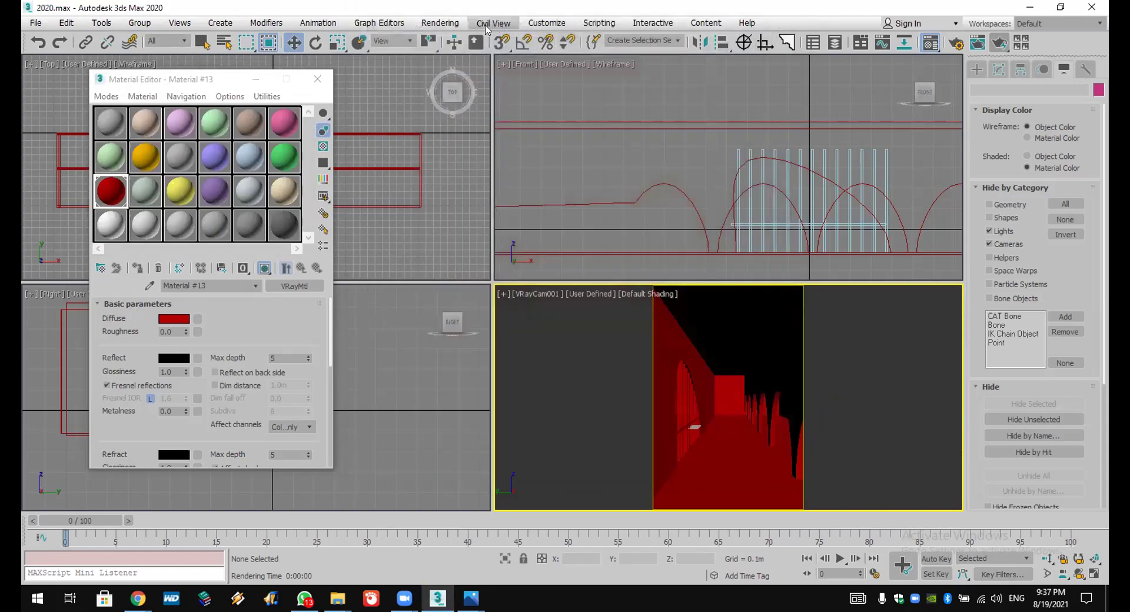
Step: Add a VRayDenoiser render element in the render settings
{"action": "left_click", "coordinate": [440, 22]}
{"action": "left_click", "coordinate": [457, 94]}
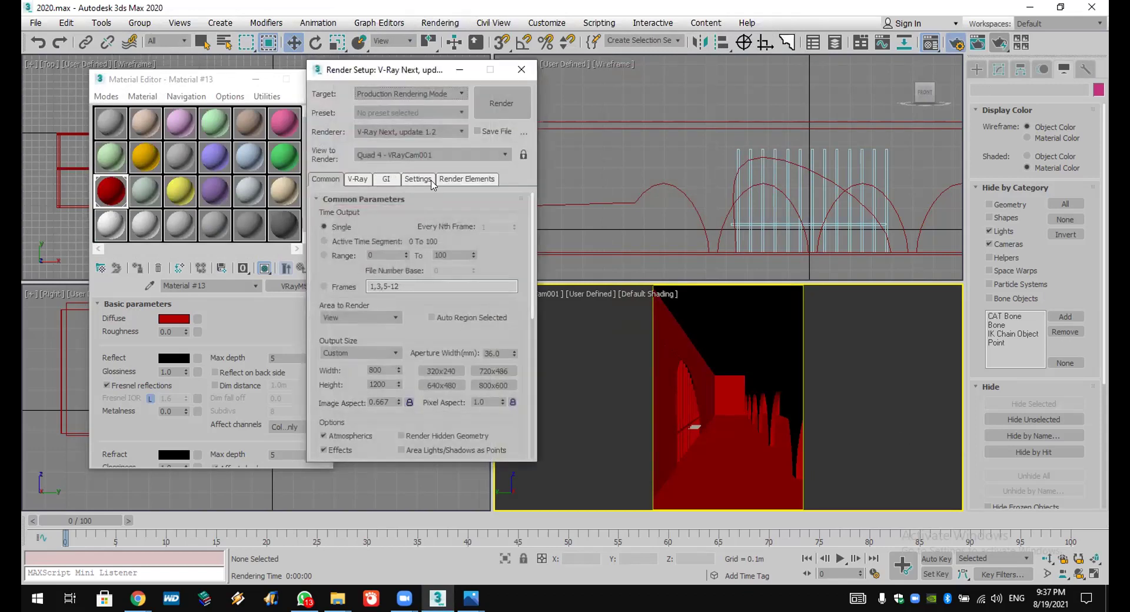
{"action": "left_click", "coordinate": [464, 180]}
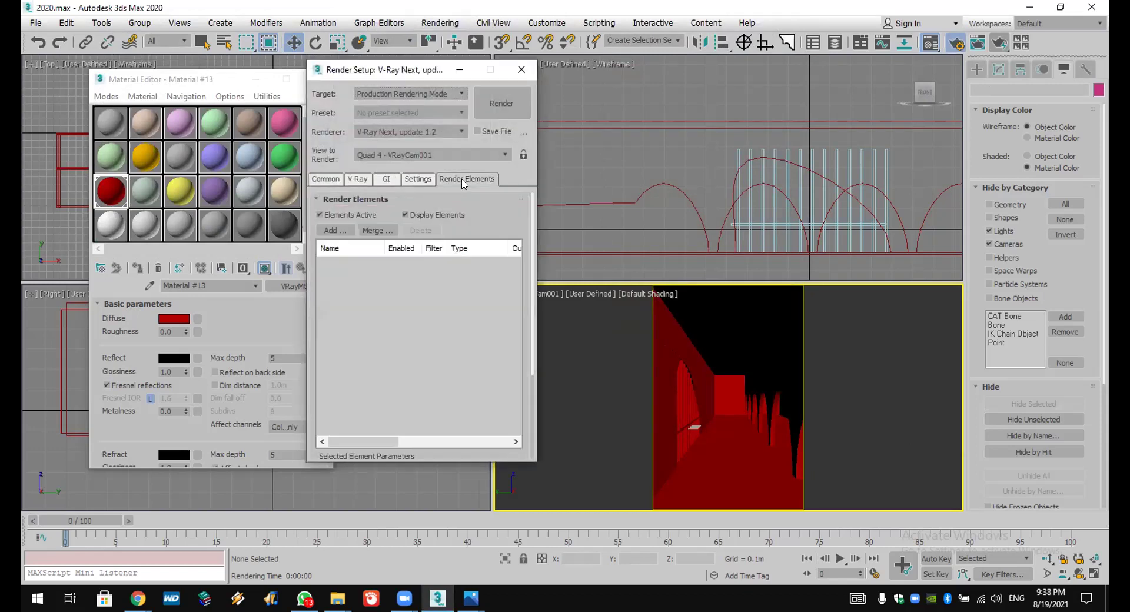
{"action": "left_click", "coordinate": [331, 231]}
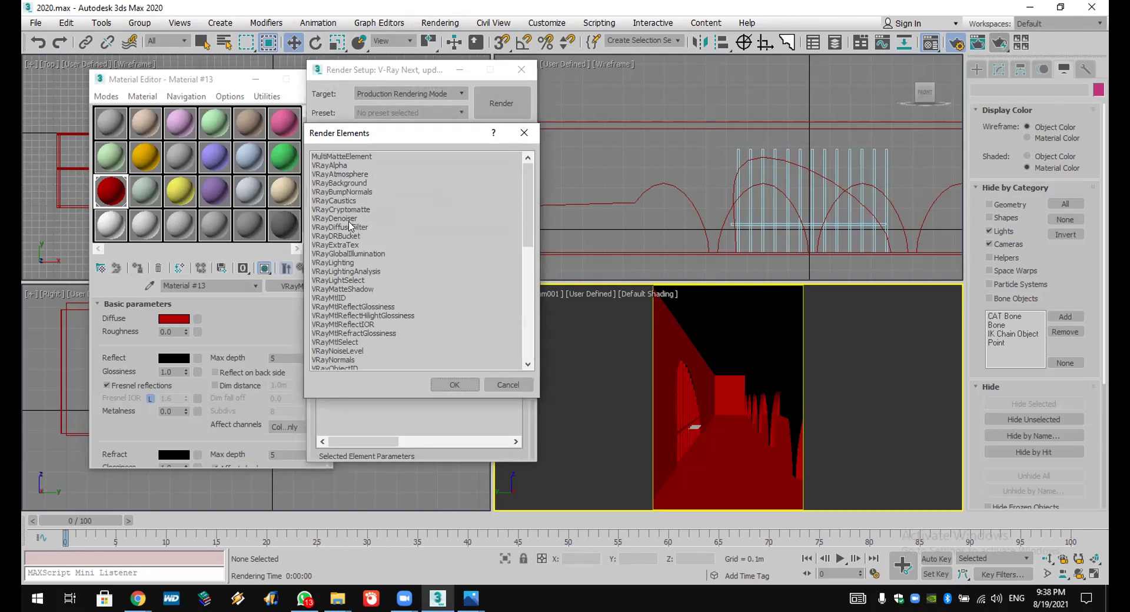
{"action": "left_click", "coordinate": [351, 219]}
{"action": "left_click", "coordinate": [444, 383]}
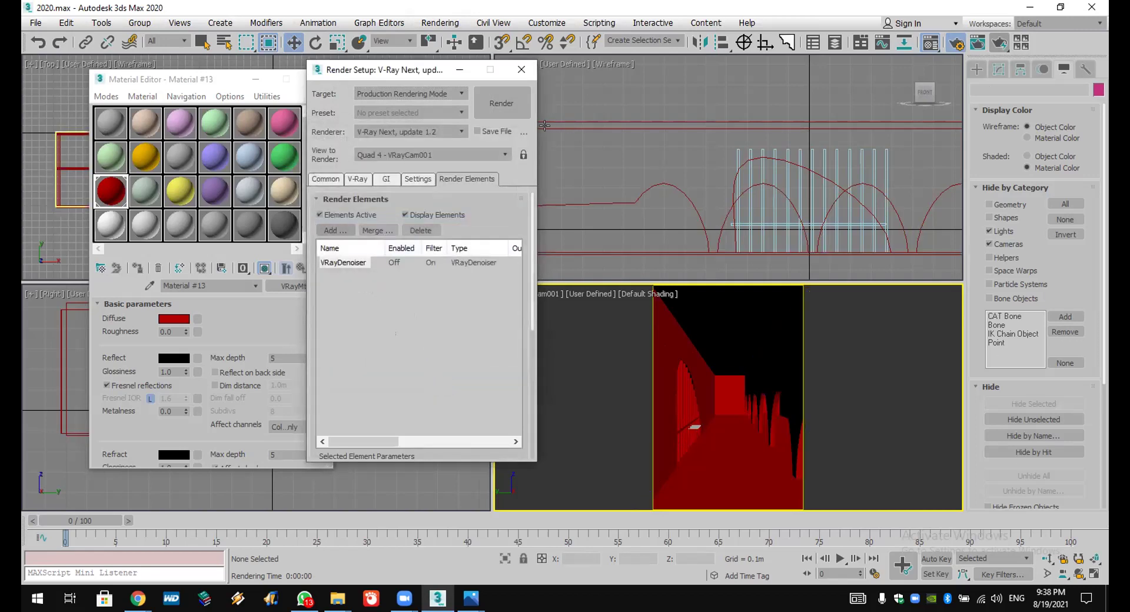
Step: Test-render the VRayCam001 view, inspect it enlarged in the frame buffer, cancel the render and close the render settings and Material Editor
{"action": "left_click", "coordinate": [524, 115]}
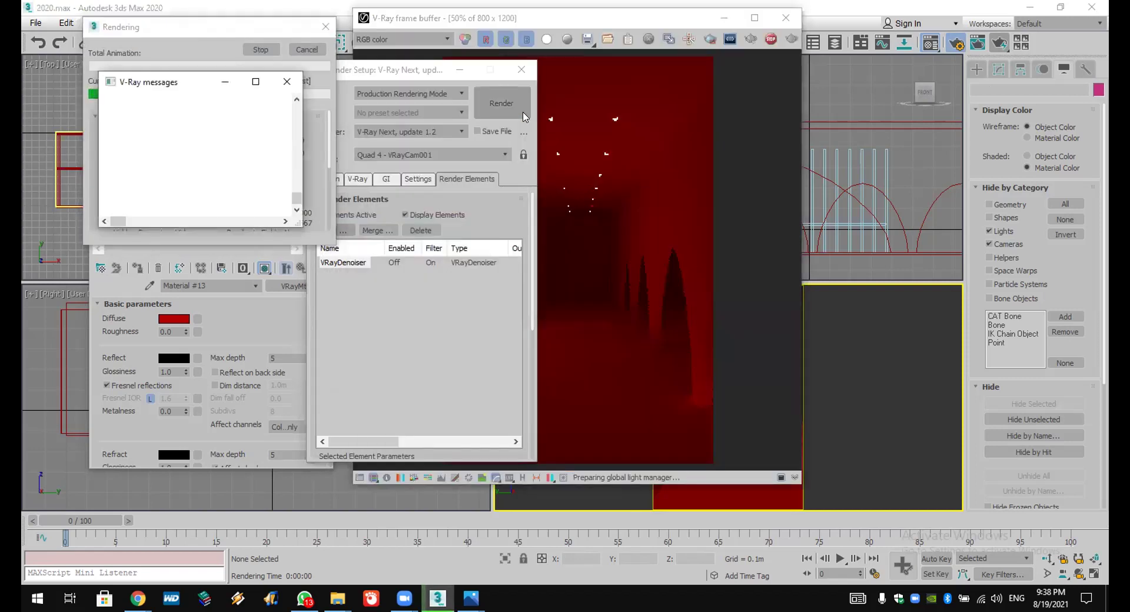
{"action": "left_click", "coordinate": [629, 18]}
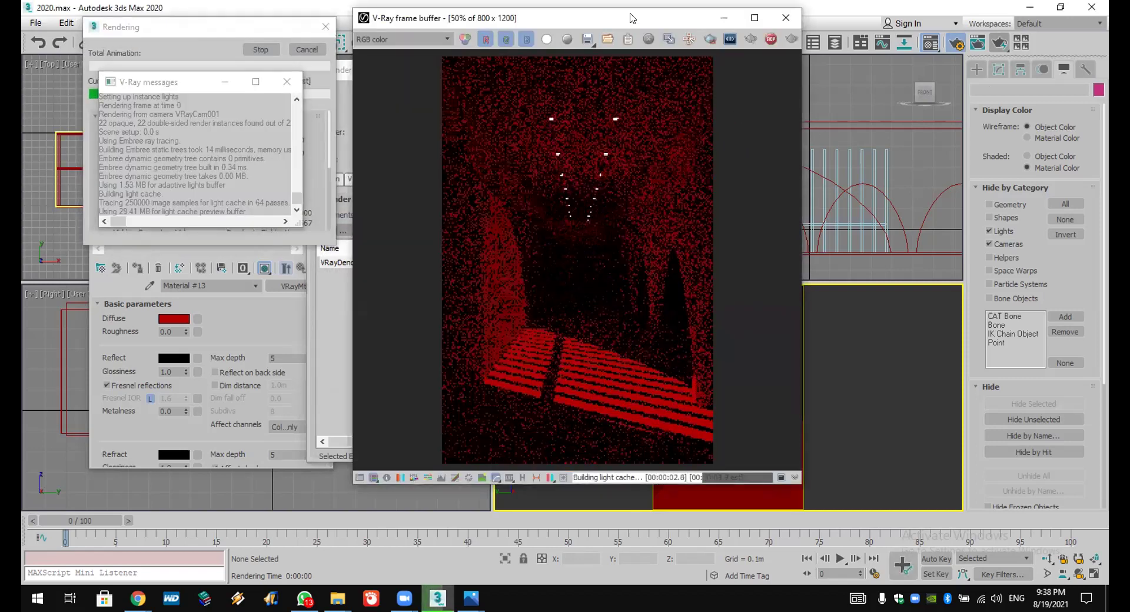
{"action": "double_click", "coordinate": [633, 18]}
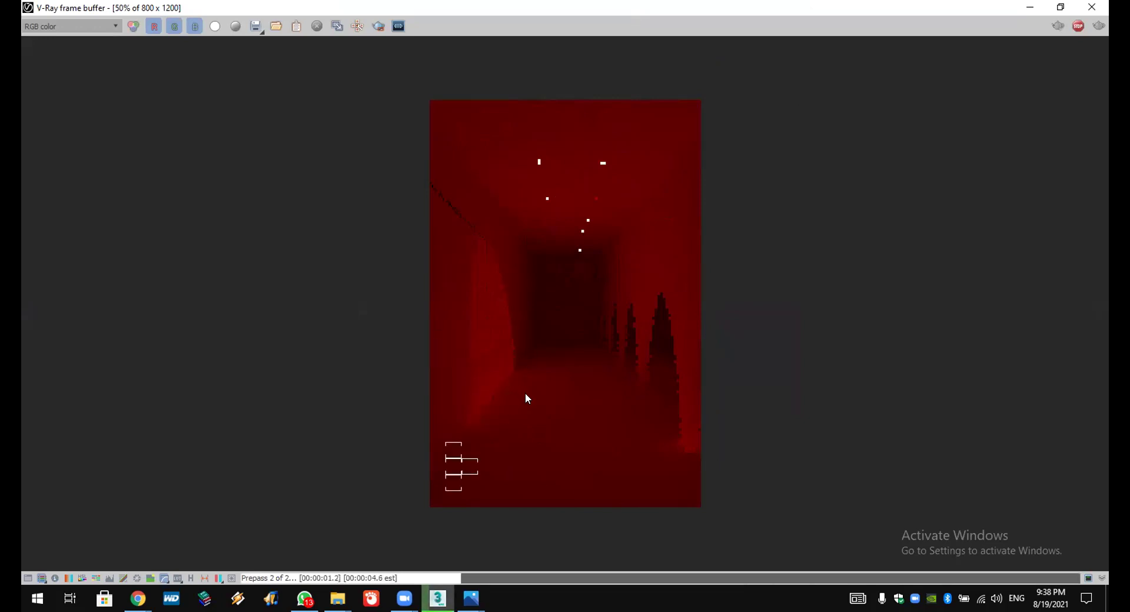
{"action": "scroll", "coordinate": [526, 394], "scroll_direction": "up", "scroll_amount": 1}
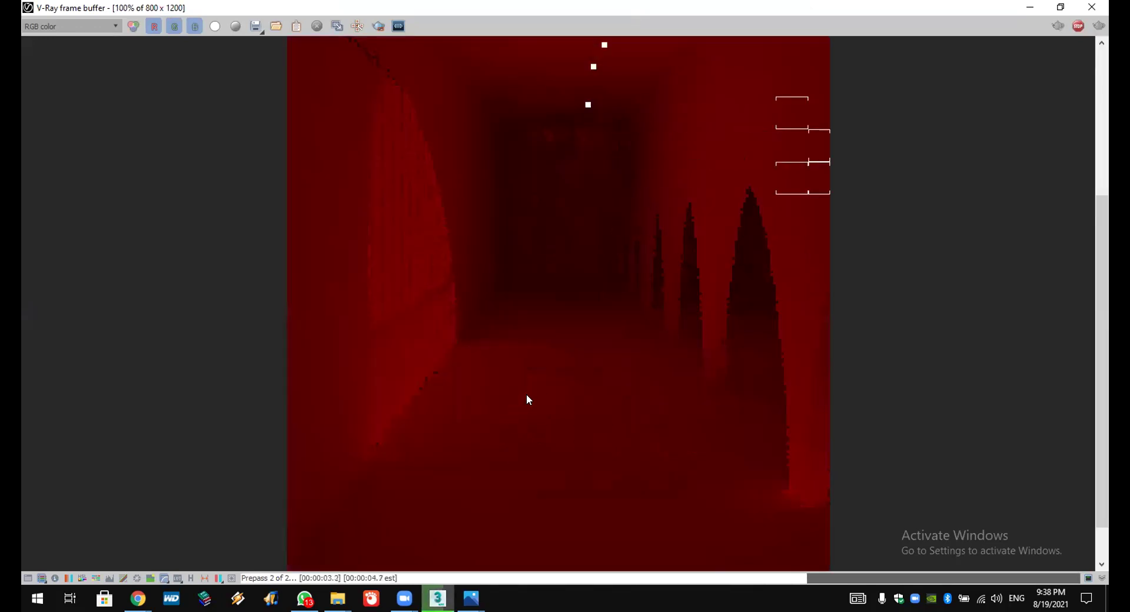
{"action": "scroll", "coordinate": [526, 393], "scroll_direction": "down", "scroll_amount": 1}
{"action": "scroll", "coordinate": [540, 364], "scroll_direction": "up", "scroll_amount": 1}
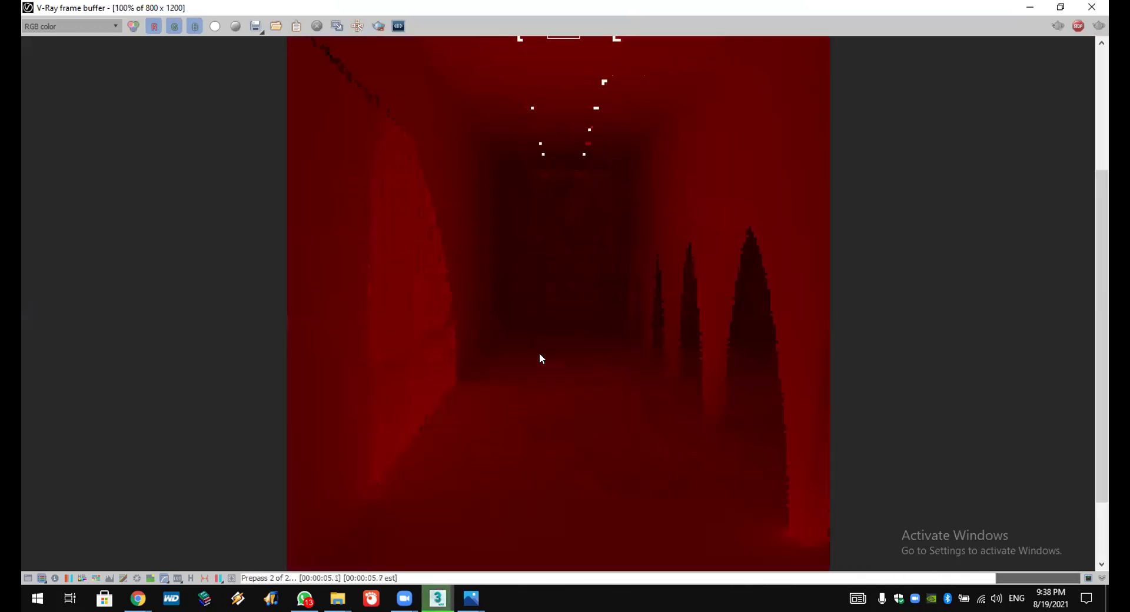
{"action": "scroll", "coordinate": [539, 358], "scroll_direction": "down", "scroll_amount": 1}
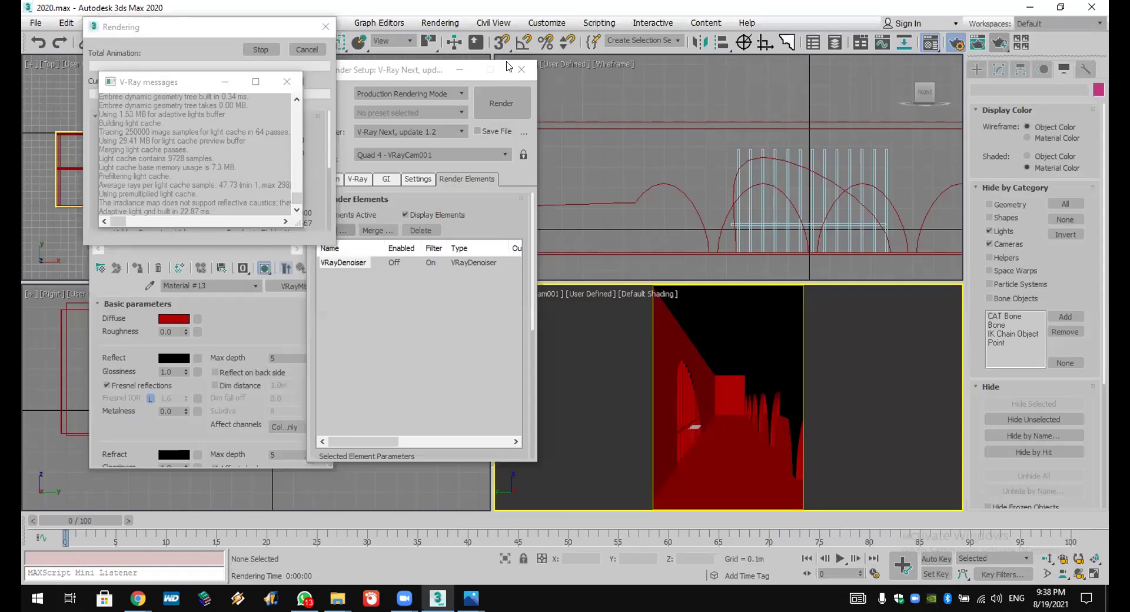
{"action": "left_click", "coordinate": [509, 66]}
{"action": "left_click", "coordinate": [325, 26]}
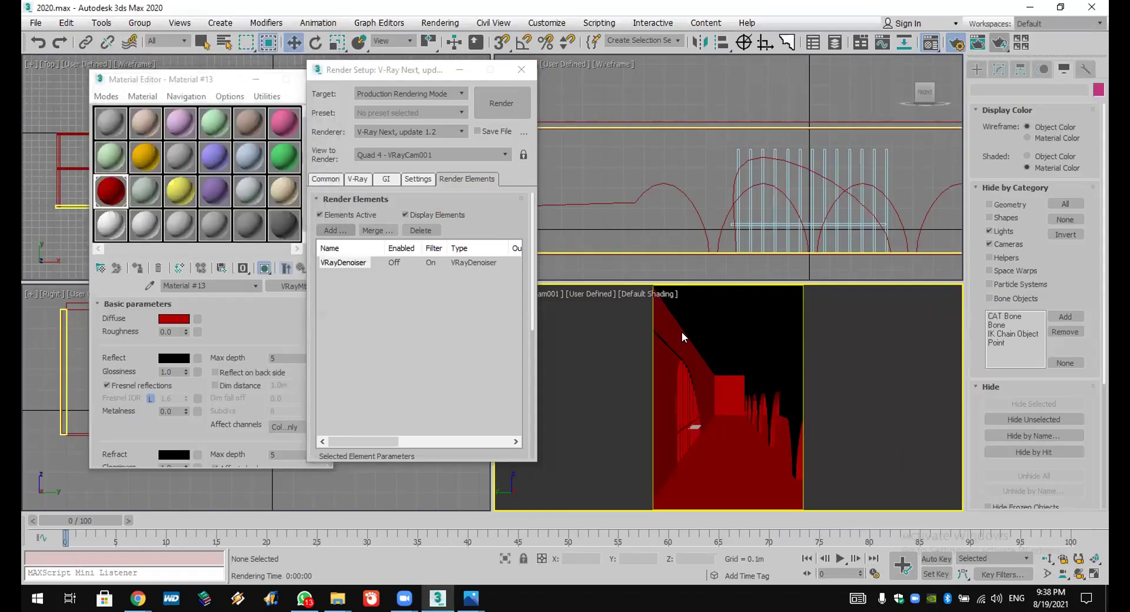
{"action": "left_click", "coordinate": [521, 69]}
{"action": "left_click", "coordinate": [317, 79]}
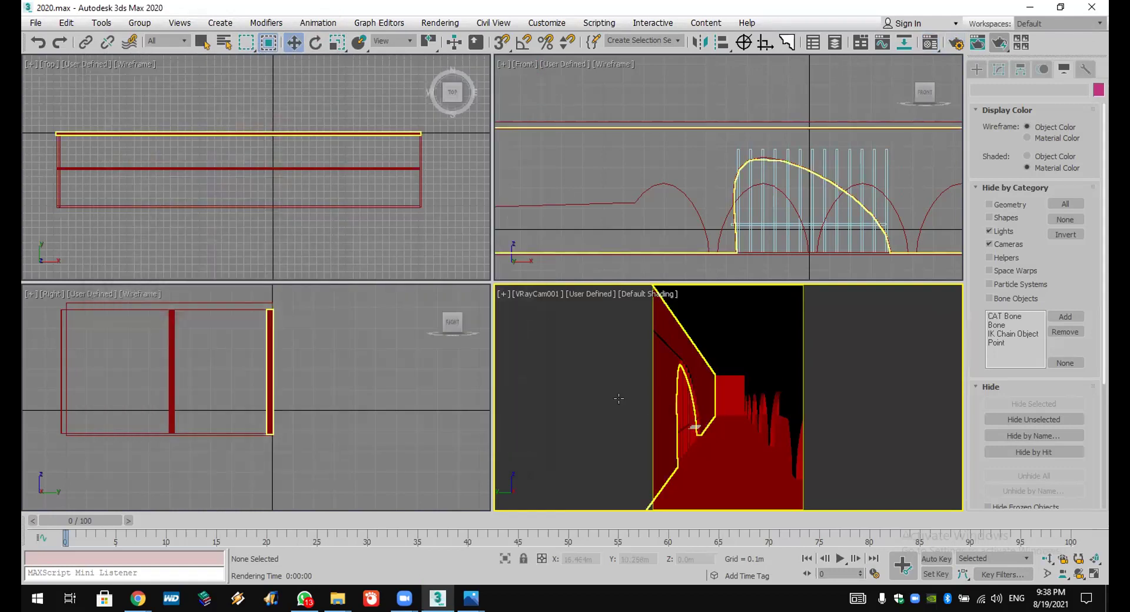
Step: Examine the arched window wall and the arcade wall up close in a perspective view
{"action": "left_click", "coordinate": [697, 426]}
{"action": "key", "text": "p"}
{"action": "scroll", "coordinate": [838, 453], "scroll_direction": "down", "scroll_amount": 5}
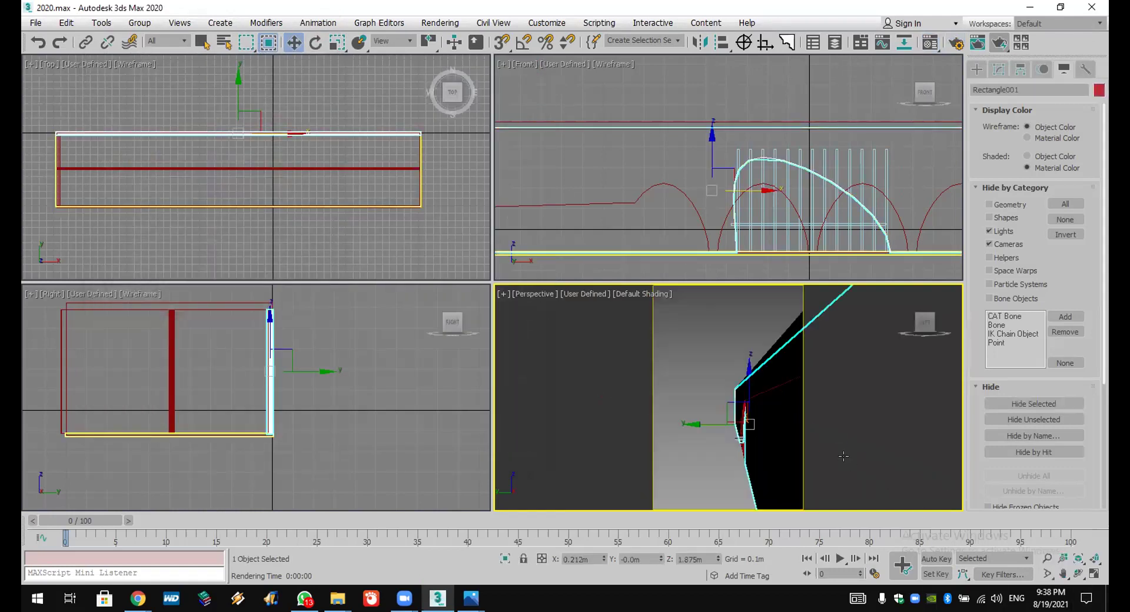
{"action": "left_click", "coordinate": [1079, 574]}
{"action": "mouse_move", "coordinate": [747, 402]}
{"action": "left_mouse_down"}
{"action": "mouse_move", "coordinate": [785, 398]}
{"action": "mouse_move", "coordinate": [782, 412]}
{"action": "mouse_move", "coordinate": [747, 419]}
{"action": "left_mouse_up"}
{"action": "key", "text": "w"}
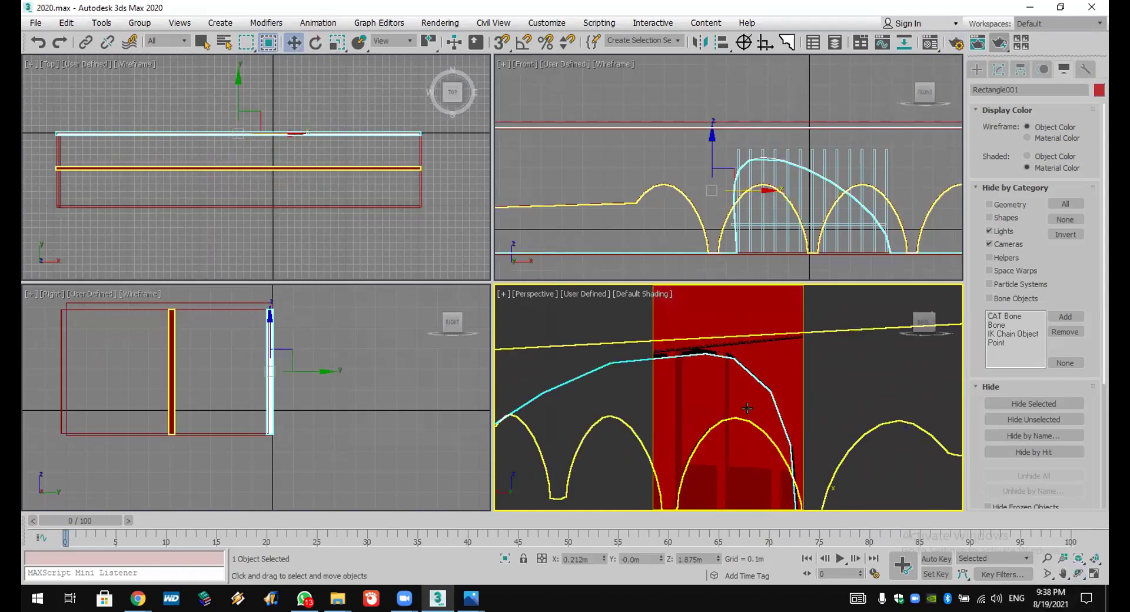
{"action": "left_click", "coordinate": [746, 420]}
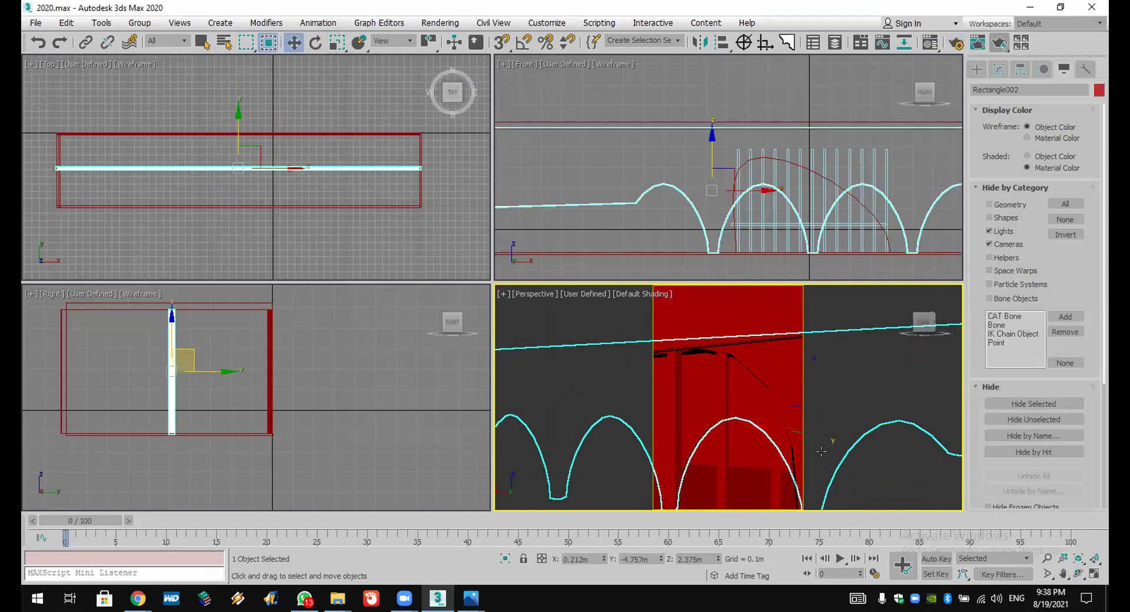
{"action": "scroll", "coordinate": [665, 162], "scroll_direction": "down", "scroll_amount": 5}
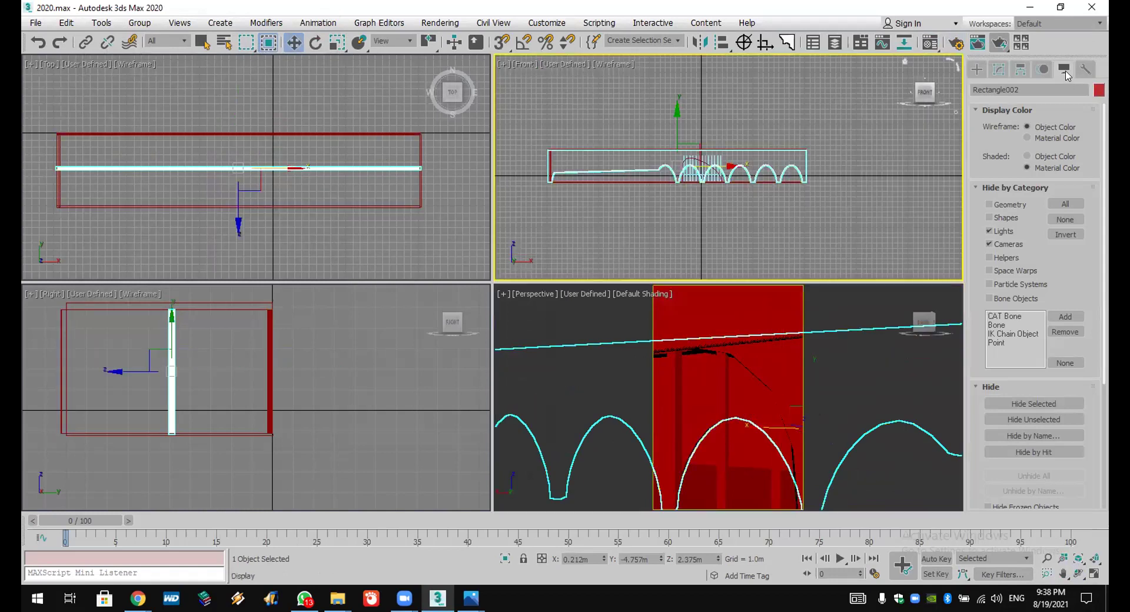
Step: Unhide the cameras and lights by category and return the perspective viewport to the VRayCam001 view
{"action": "left_click", "coordinate": [1009, 242]}
{"action": "left_click", "coordinate": [1003, 230]}
{"action": "left_click", "coordinate": [533, 312]}
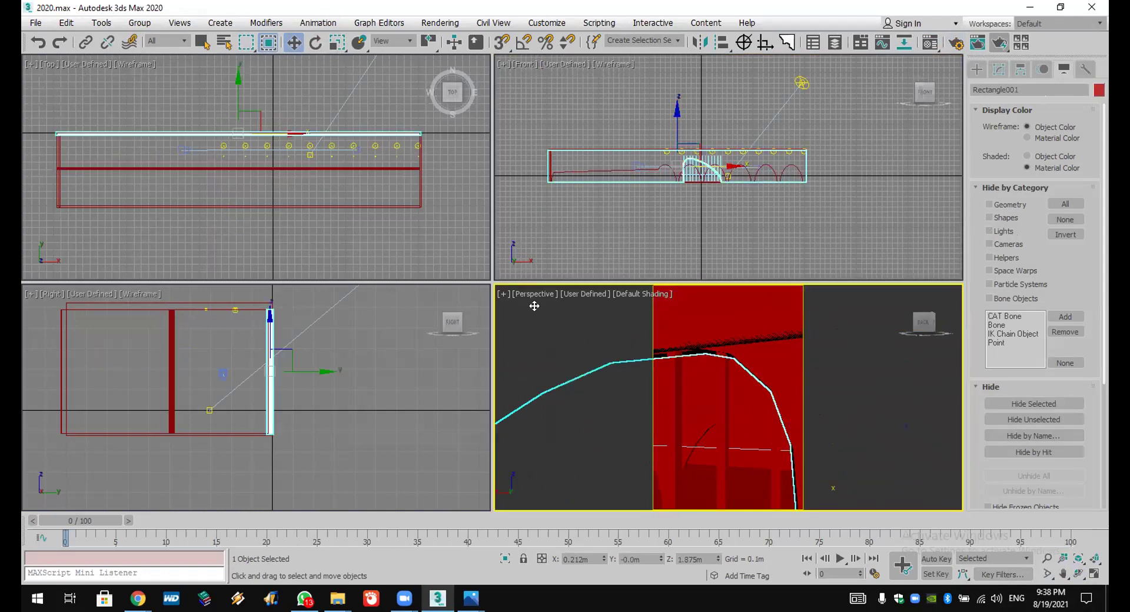
{"action": "key", "text": "c"}
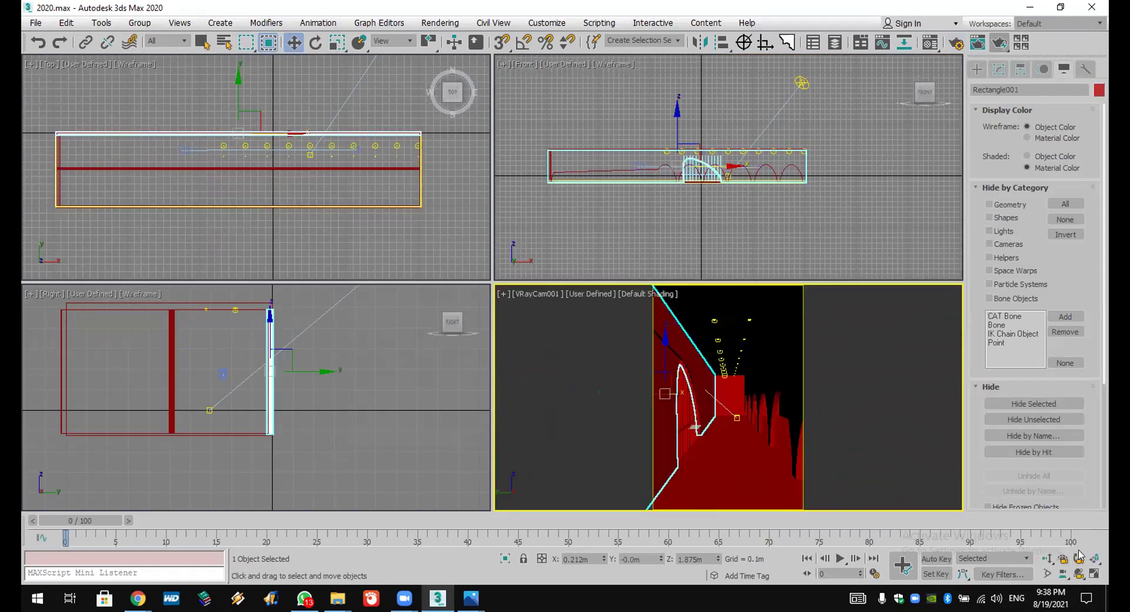
{"action": "left_click", "coordinate": [1094, 575]}
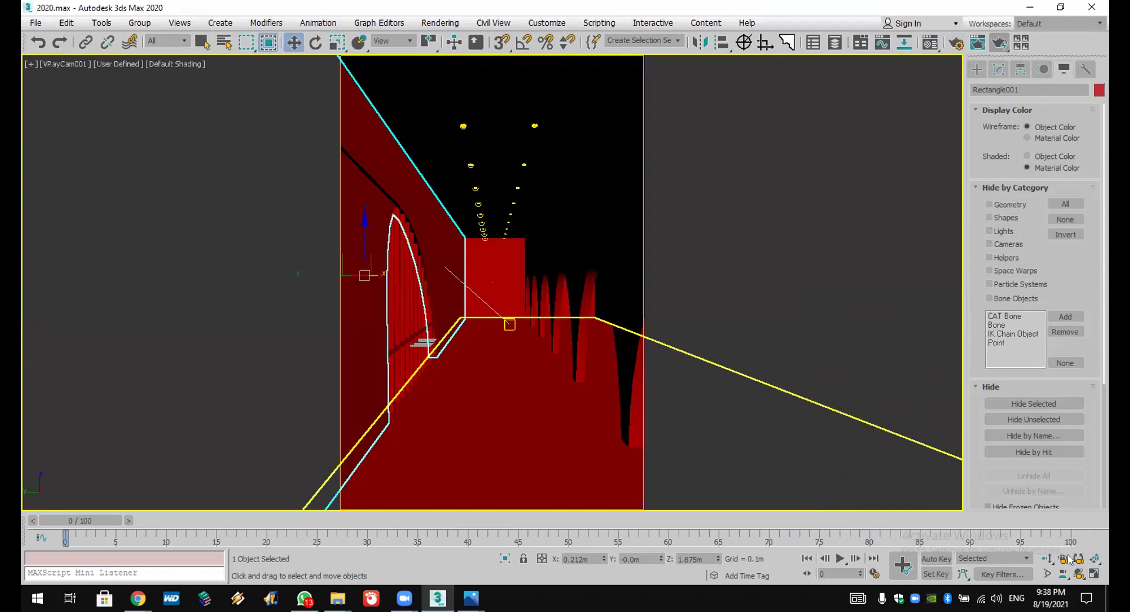
{"action": "left_click", "coordinate": [1093, 574]}
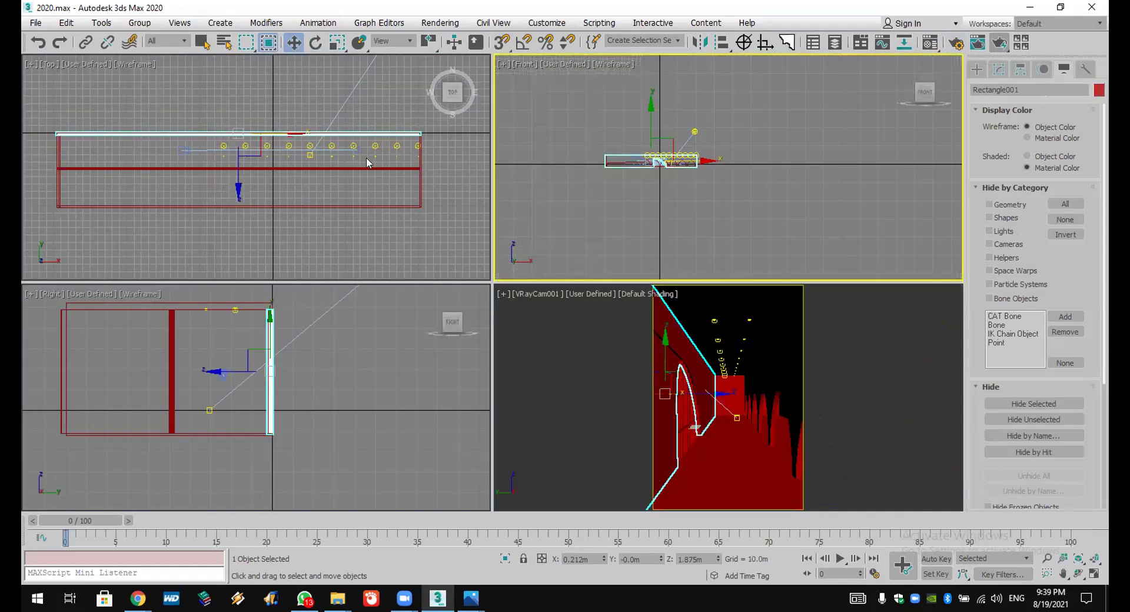
Step: Hide the lights, raise all remaining objects about 1.29 m in the right view, clear the selection and unhide the lights
{"action": "right_click", "coordinate": [358, 390]}
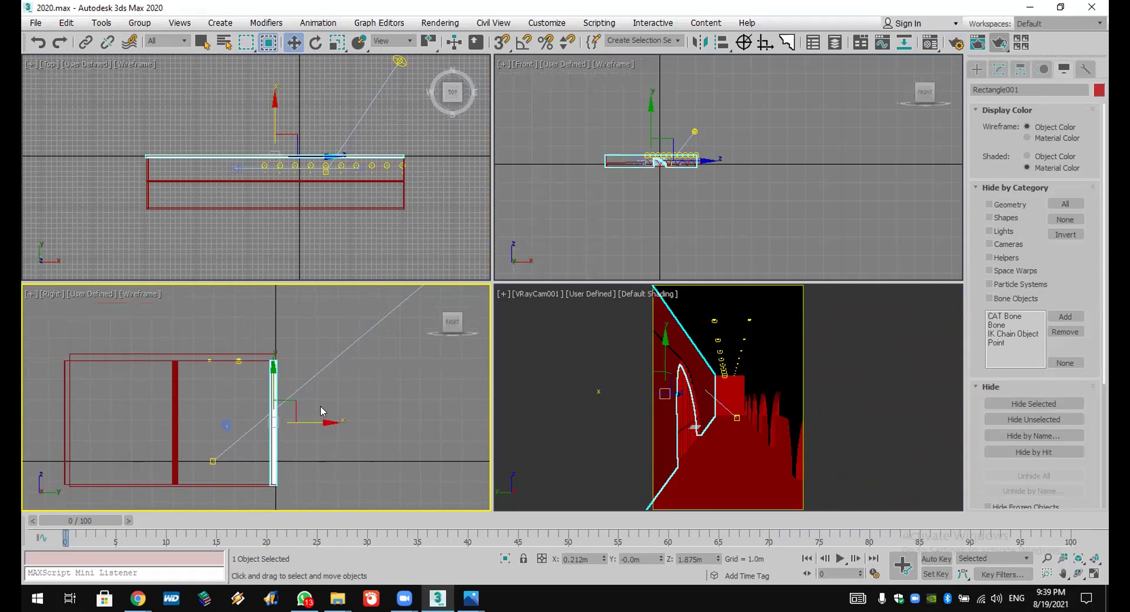
{"action": "middle_click_drag", "start_coordinate": [332, 339], "coordinate": [366, 352]}
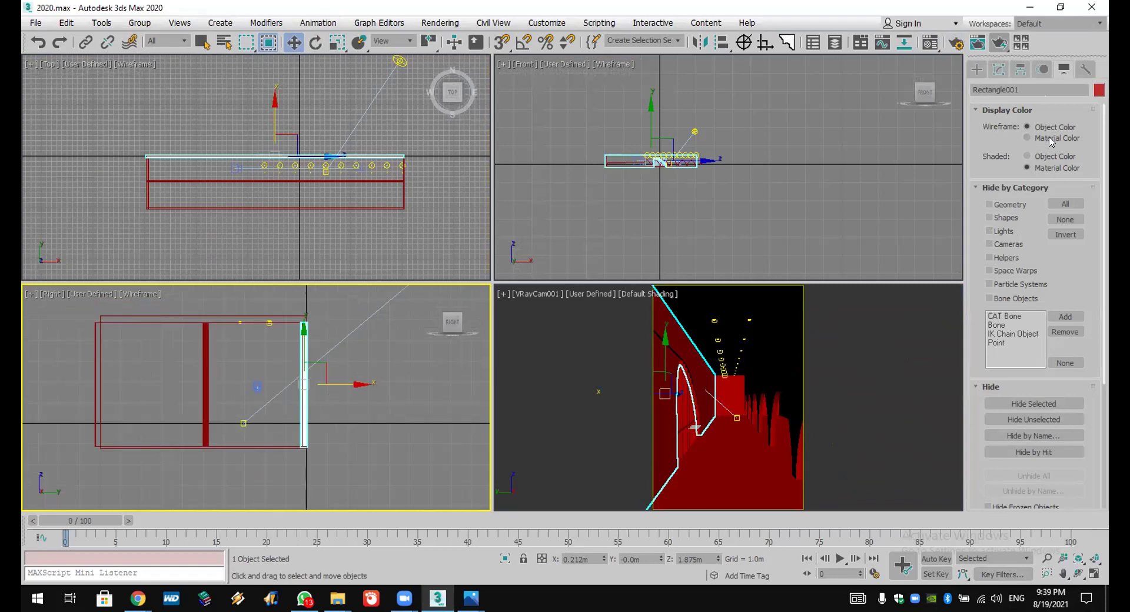
{"action": "left_click", "coordinate": [1013, 235]}
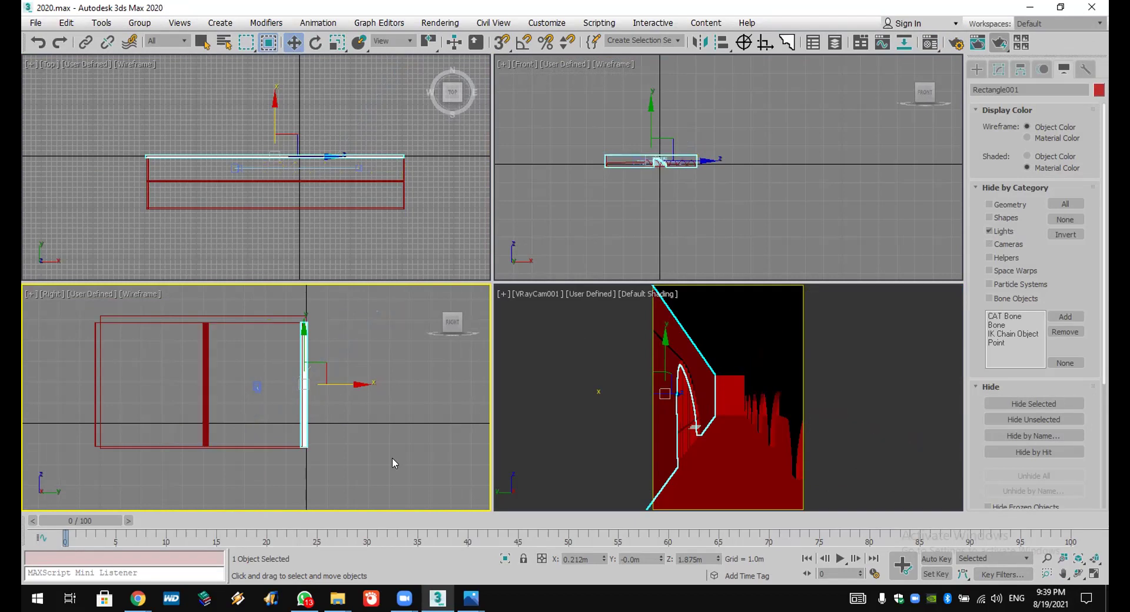
{"action": "key", "text": "ctrl+a"}
{"action": "left_click_drag", "start_coordinate": [272, 344], "coordinate": [274, 318]}
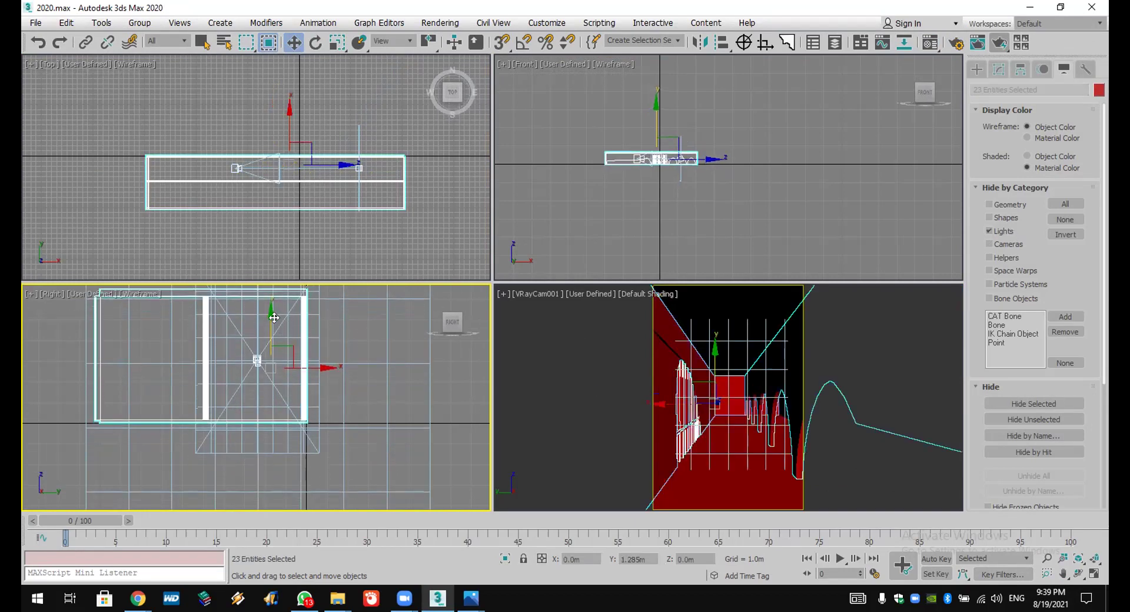
{"action": "left_click", "coordinate": [904, 215]}
{"action": "left_click", "coordinate": [1003, 232]}
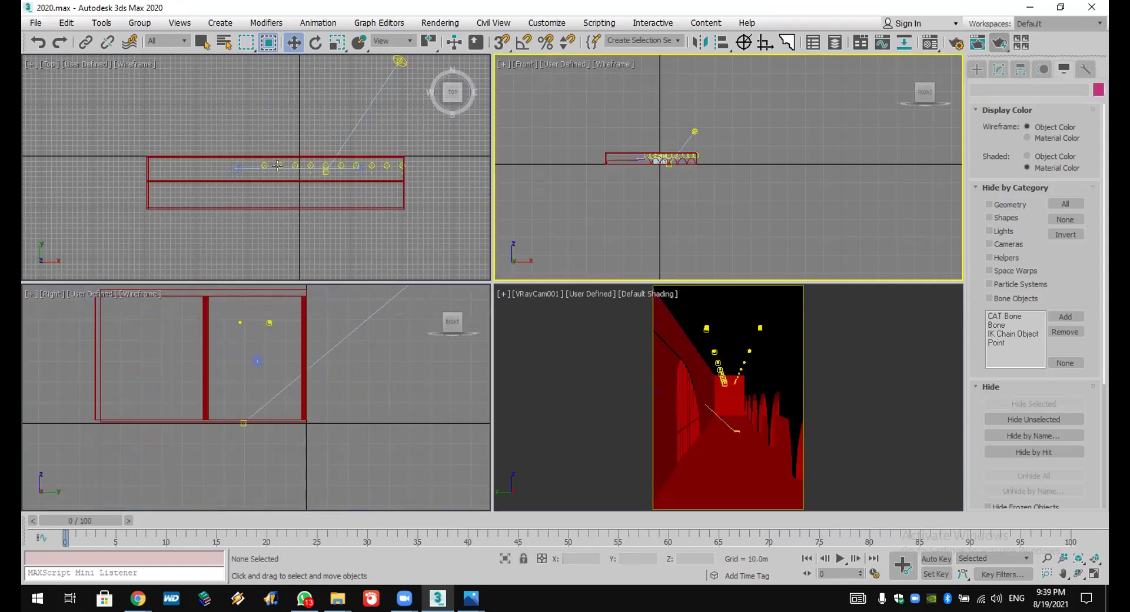
Step: Move VRaySun001 farther from the building and higher, to about X 36.2 m, Y 94.5 m, Z 41 m
{"action": "scroll", "coordinate": [278, 166], "scroll_direction": "down", "scroll_amount": 3}
{"action": "left_click", "coordinate": [339, 117]}
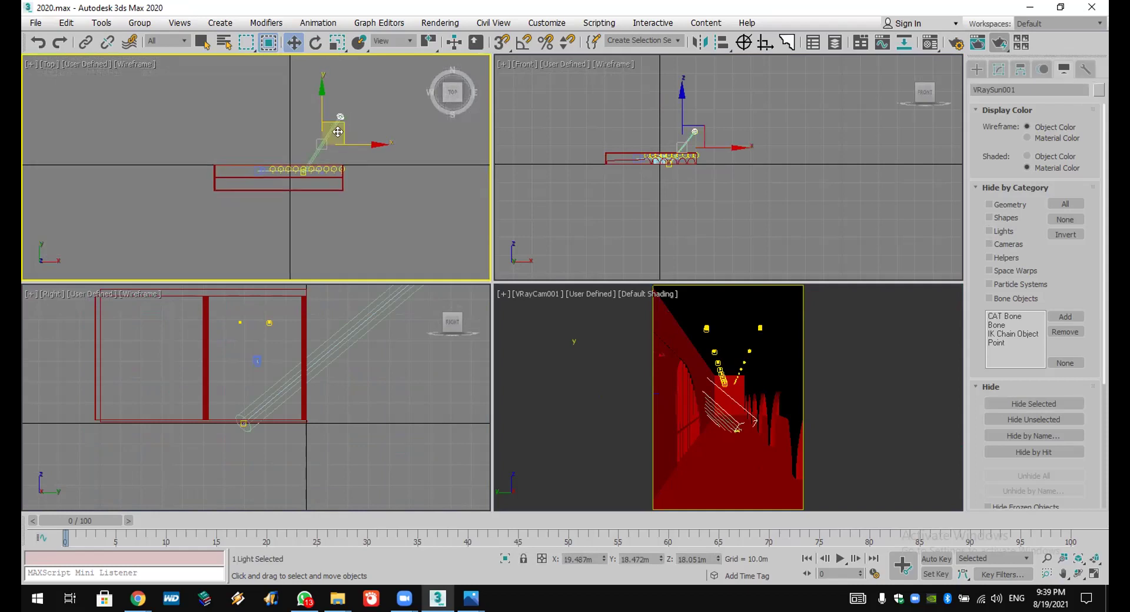
{"action": "left_click_drag", "start_coordinate": [338, 132], "coordinate": [375, 6]}
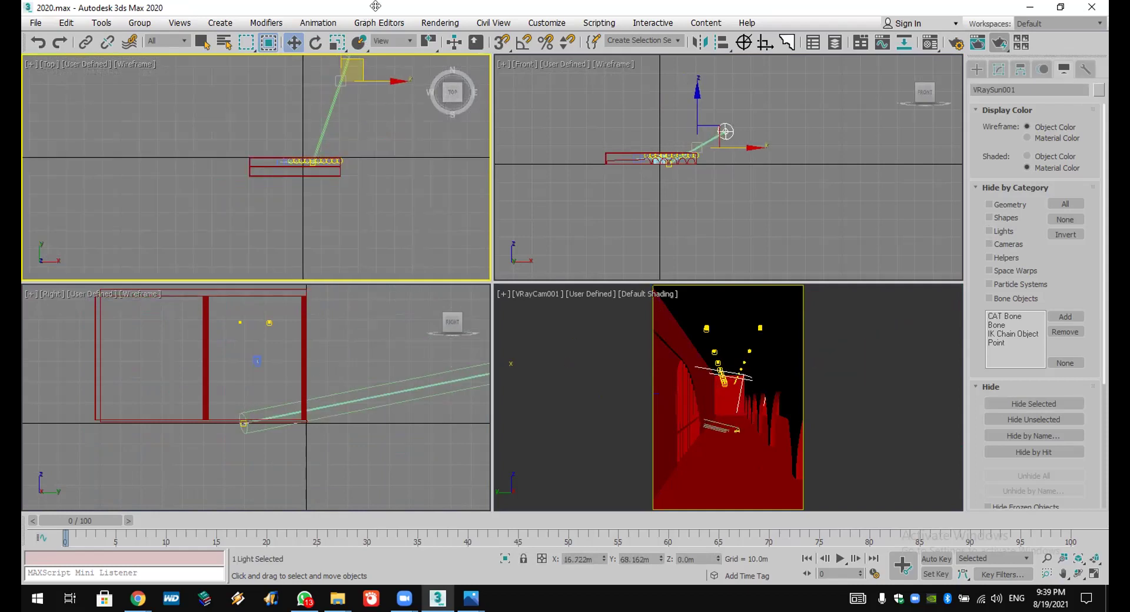
{"action": "scroll", "coordinate": [312, 398], "scroll_direction": "down", "scroll_amount": 8}
{"action": "middle_click_drag", "start_coordinate": [297, 429], "coordinate": [262, 389]}
{"action": "left_click_drag", "start_coordinate": [402, 365], "coordinate": [420, 310]}
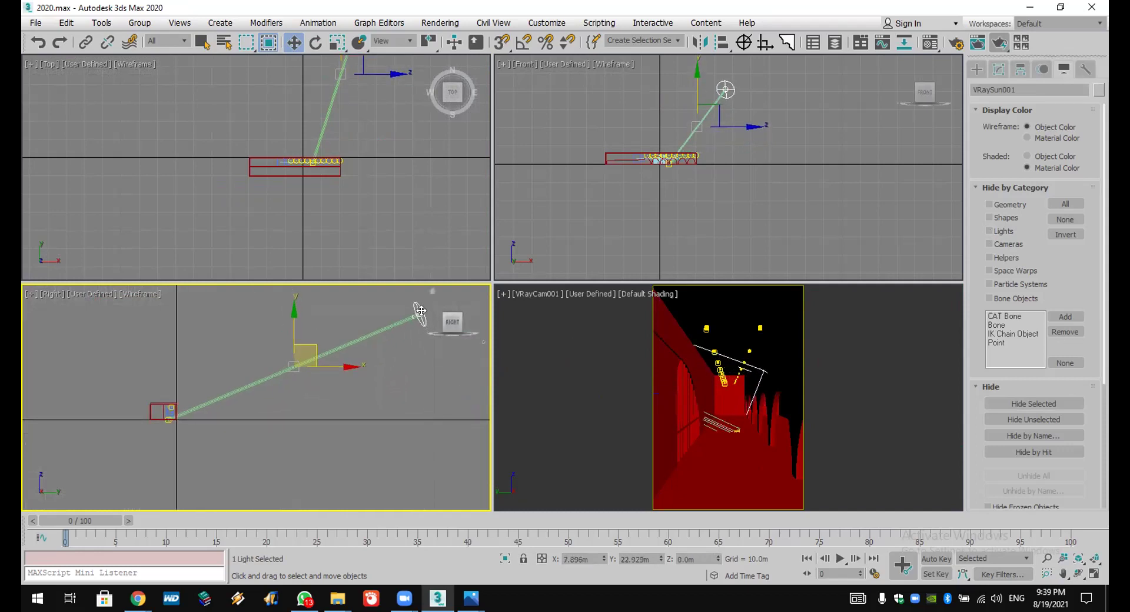
Step: Set VRaySun001's size multiplier to 2.18, its photon emit radius to about 12 m and its ground albedo to white
{"action": "left_click", "coordinate": [1000, 69]}
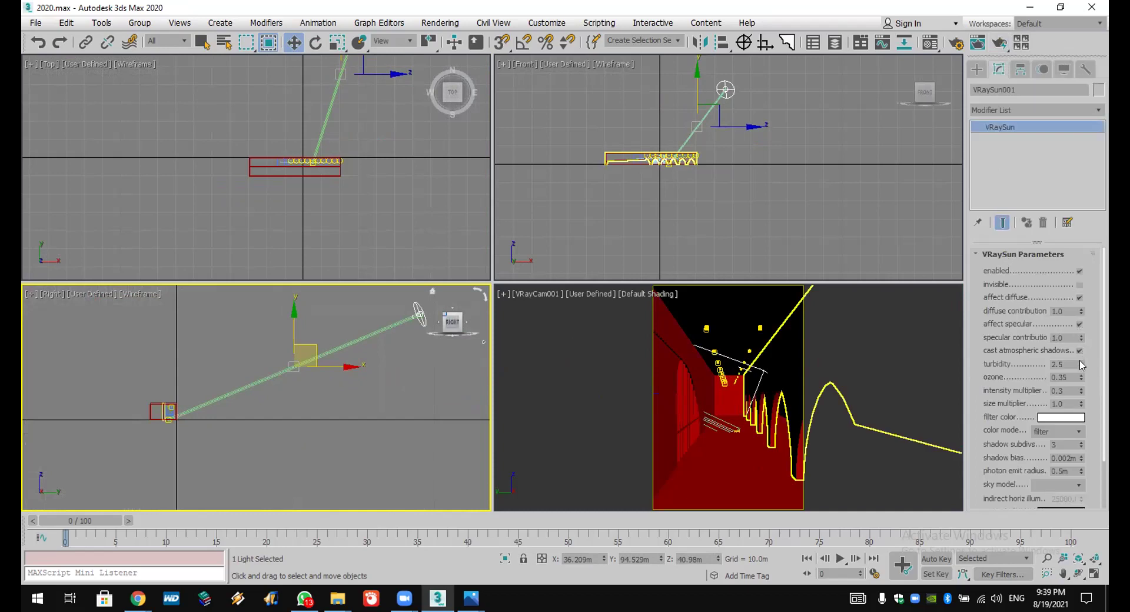
{"action": "left_click_drag", "start_coordinate": [1081, 406], "coordinate": [1096, 329]}
{"action": "left_click_drag", "start_coordinate": [995, 464], "coordinate": [997, 207]}
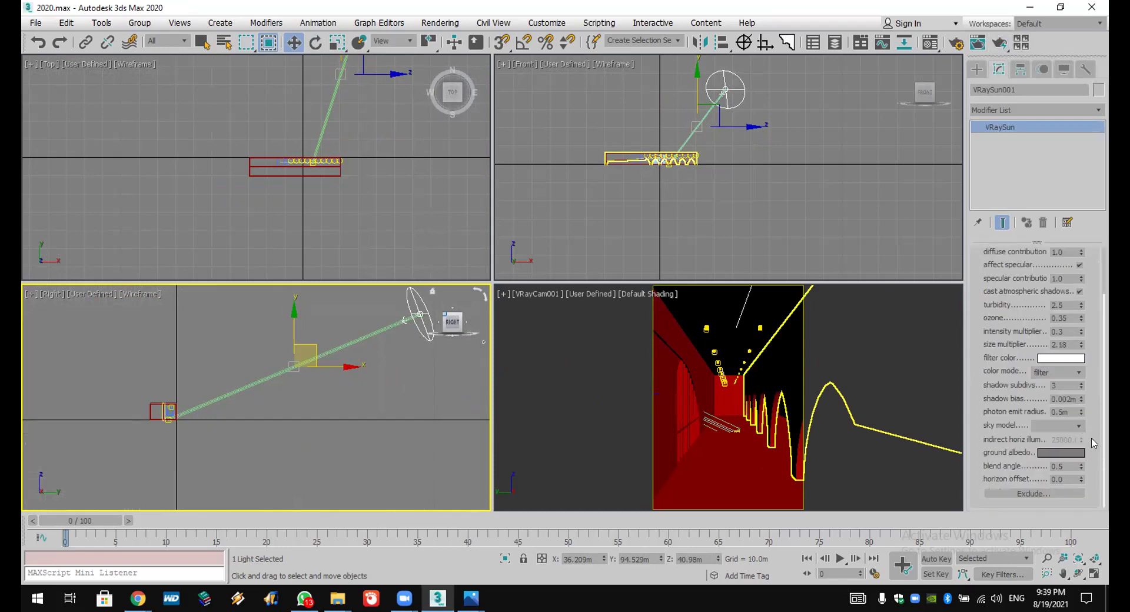
{"action": "left_click_drag", "start_coordinate": [1082, 413], "coordinate": [94, 586]}
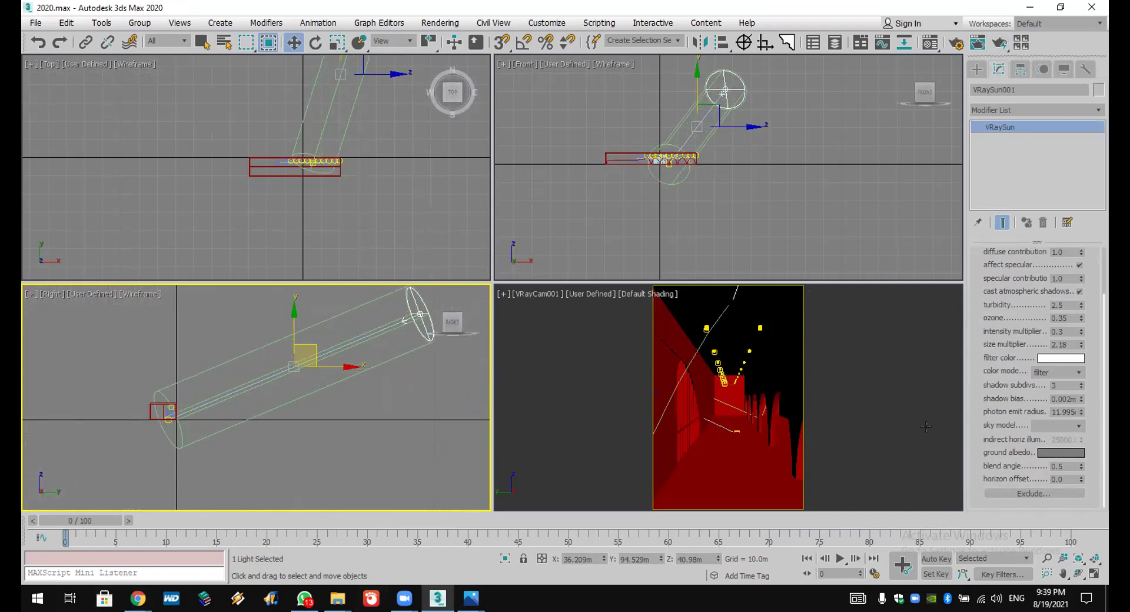
{"action": "left_click", "coordinate": [1066, 454]}
{"action": "left_click_drag", "start_coordinate": [406, 157], "coordinate": [412, 89]}
{"action": "left_click", "coordinate": [524, 209]}
Step: Check the reference image 7.jpg from the desktop, return to 3ds Max and set the sun's intensity multiplier to 1.0
{"action": "scroll", "coordinate": [397, 324], "scroll_direction": "down", "scroll_amount": 2}
{"action": "middle_click_drag", "start_coordinate": [396, 325], "coordinate": [299, 353]}
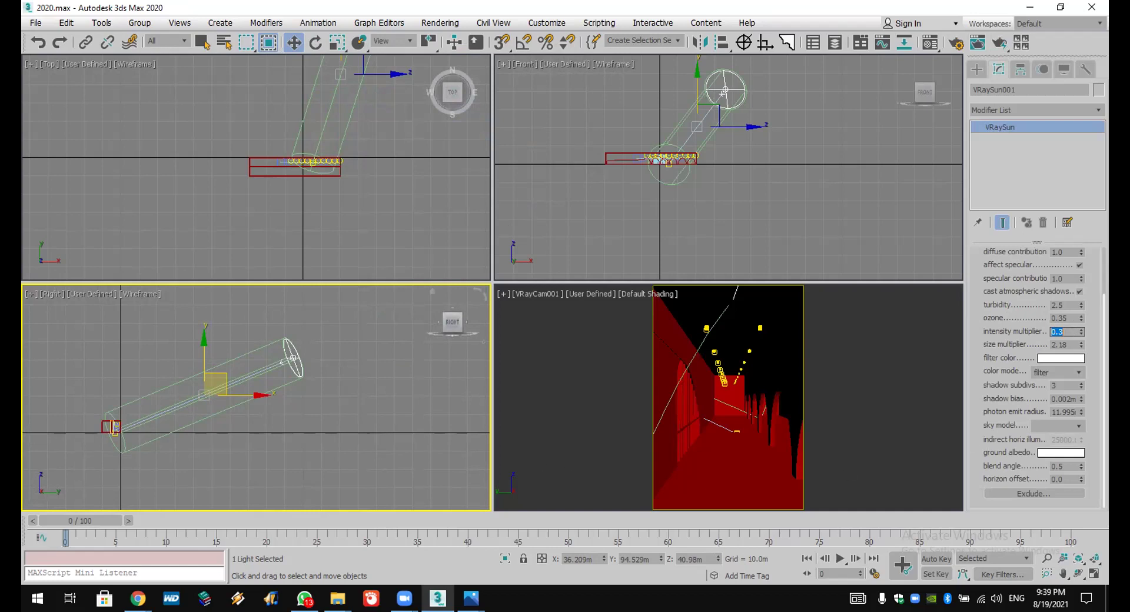
{"action": "left_click", "coordinate": [1029, 7]}
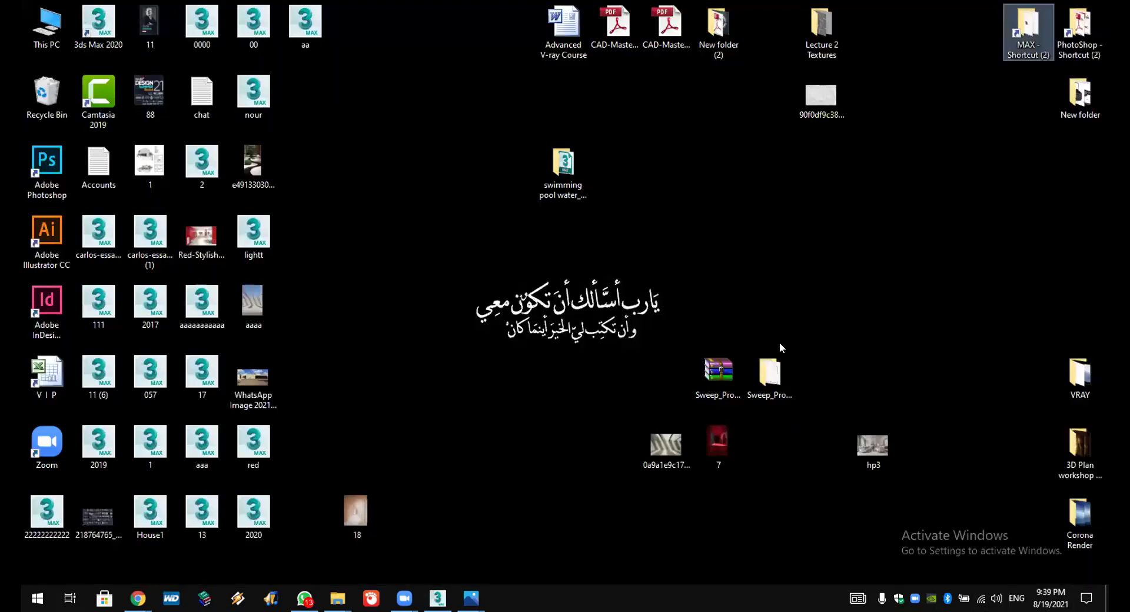
{"action": "double_click", "coordinate": [721, 440]}
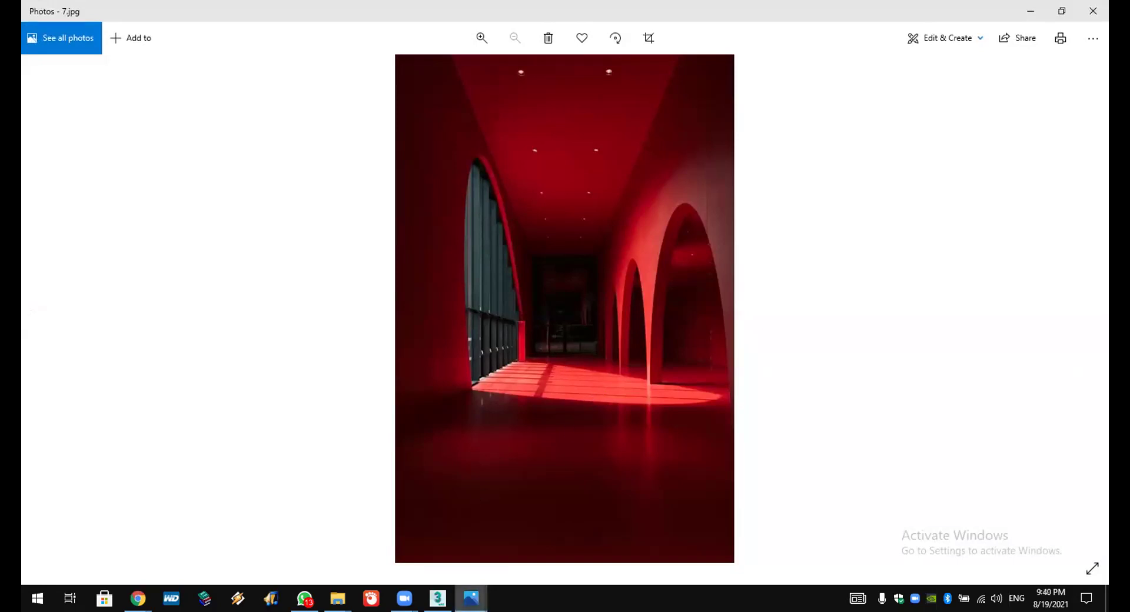
{"action": "left_click", "coordinate": [438, 599]}
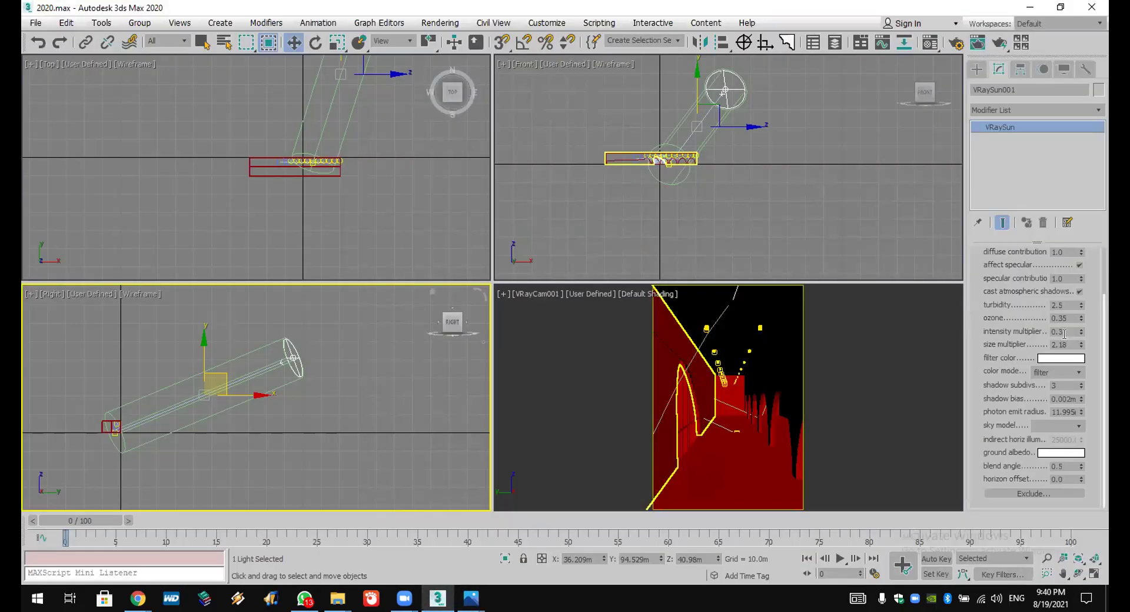
{"action": "key", "text": "Return"}
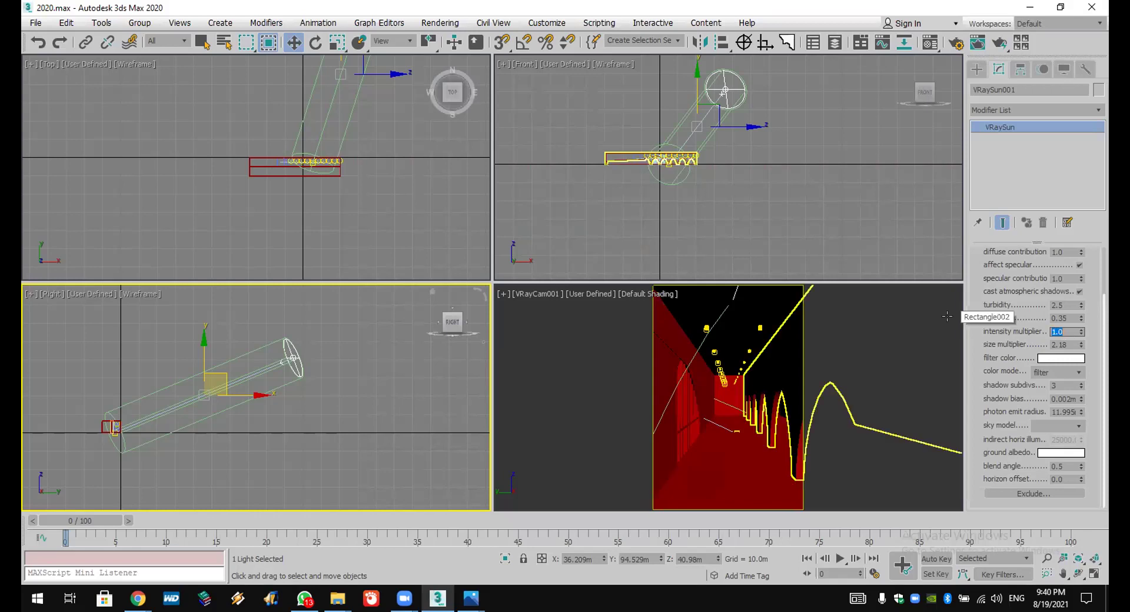
Step: Test-render the VRayCam001 view with the changed sun, inspect the result and restore the frame buffer window
{"action": "right_click", "coordinate": [900, 327]}
{"action": "left_click", "coordinate": [996, 43]}
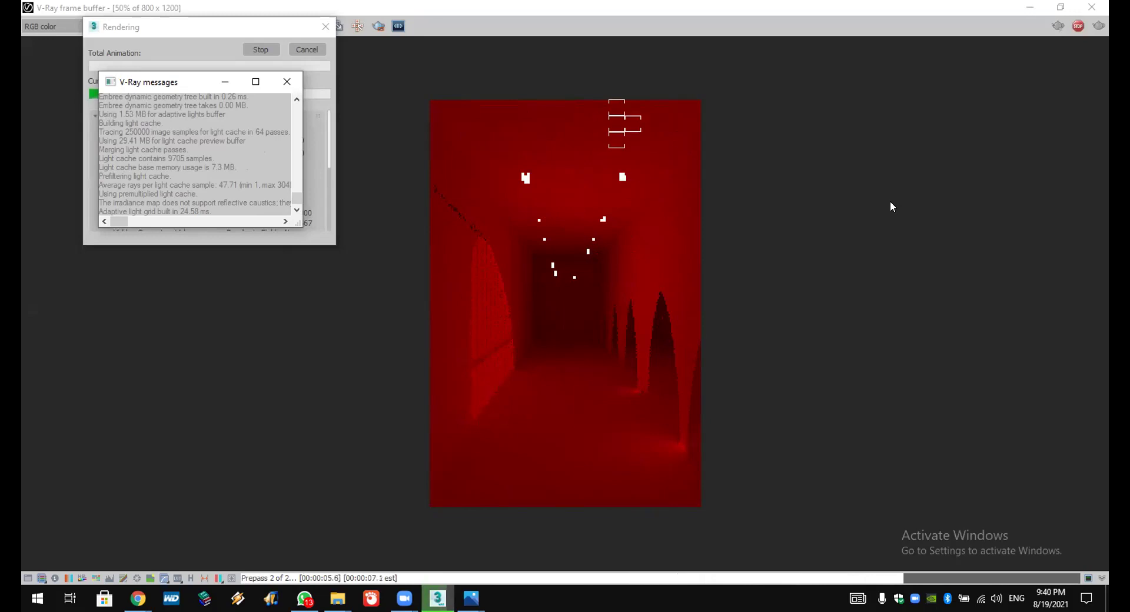
{"action": "left_click", "coordinate": [540, 418]}
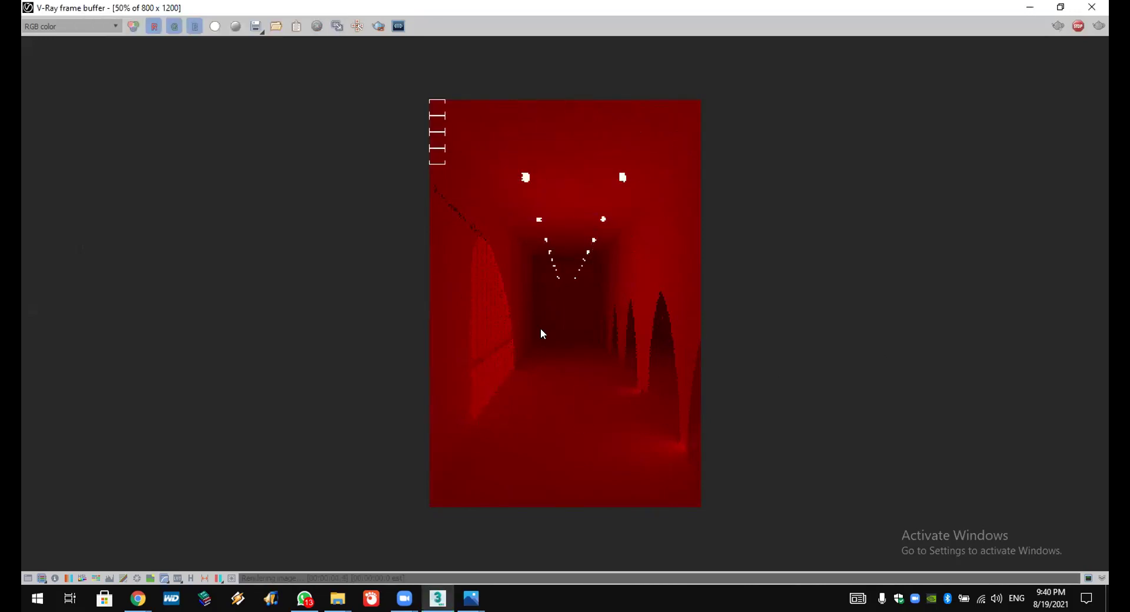
{"action": "double_click", "coordinate": [604, 11]}
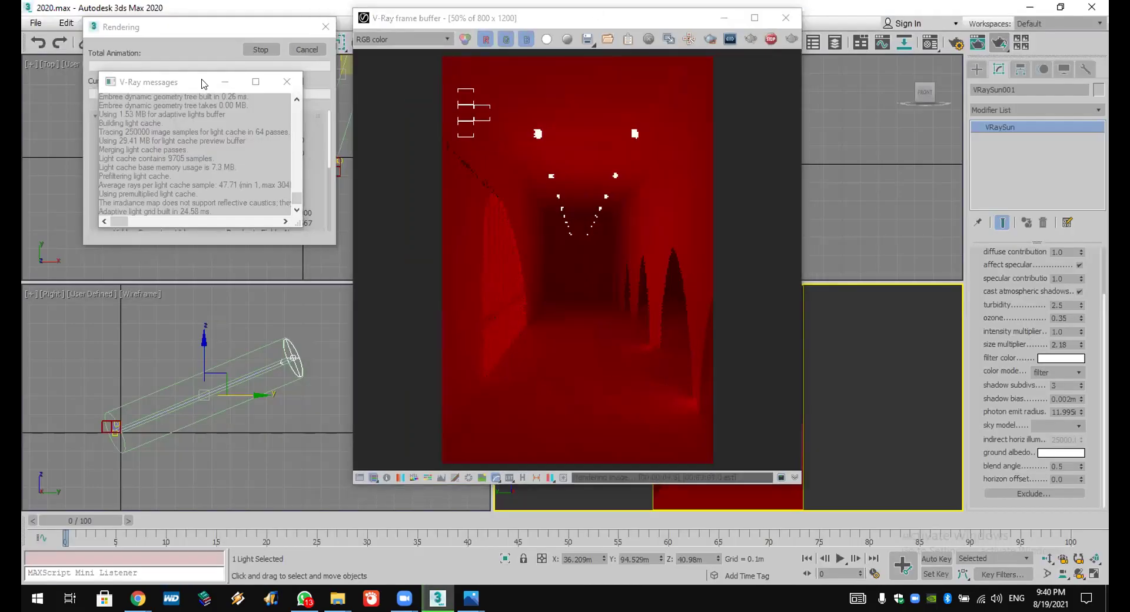
Step: Inspect the rendering corridor image up close in the V-Ray frame buffer, and close the frame buffer and V-Ray messages
{"action": "left_click_drag", "start_coordinate": [203, 81], "coordinate": [200, 196]}
{"action": "left_click", "coordinate": [484, 112]}
{"action": "scroll", "coordinate": [484, 112], "scroll_direction": "up", "scroll_amount": 2}
{"action": "scroll", "coordinate": [364, 144], "scroll_direction": "up", "scroll_amount": 2}
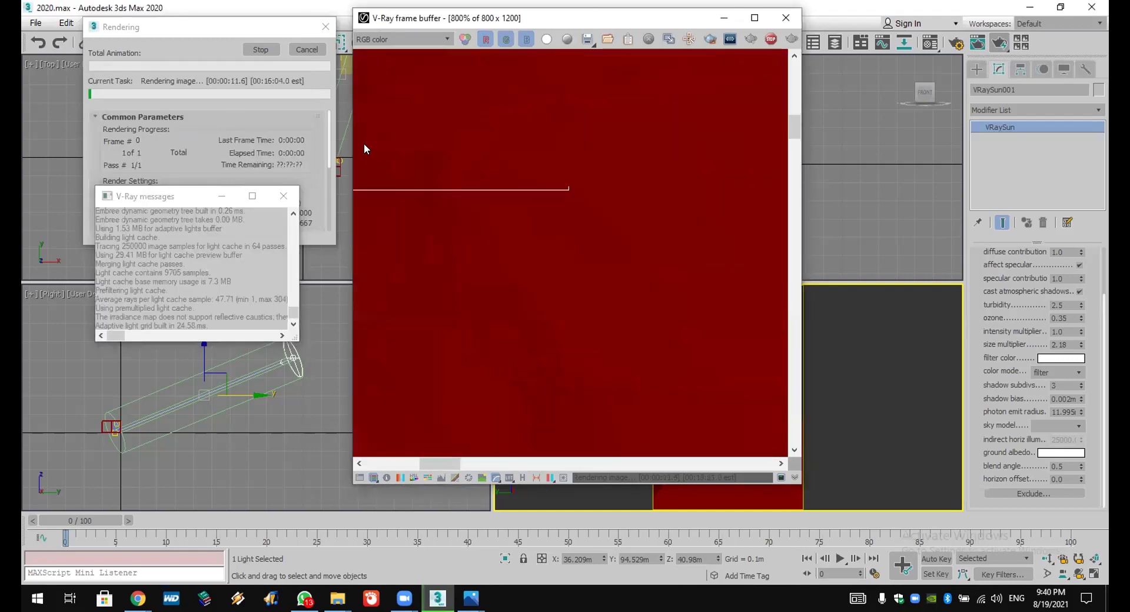
{"action": "scroll", "coordinate": [510, 199], "scroll_direction": "down", "scroll_amount": 1}
{"action": "scroll", "coordinate": [510, 199], "scroll_direction": "down", "scroll_amount": 4}
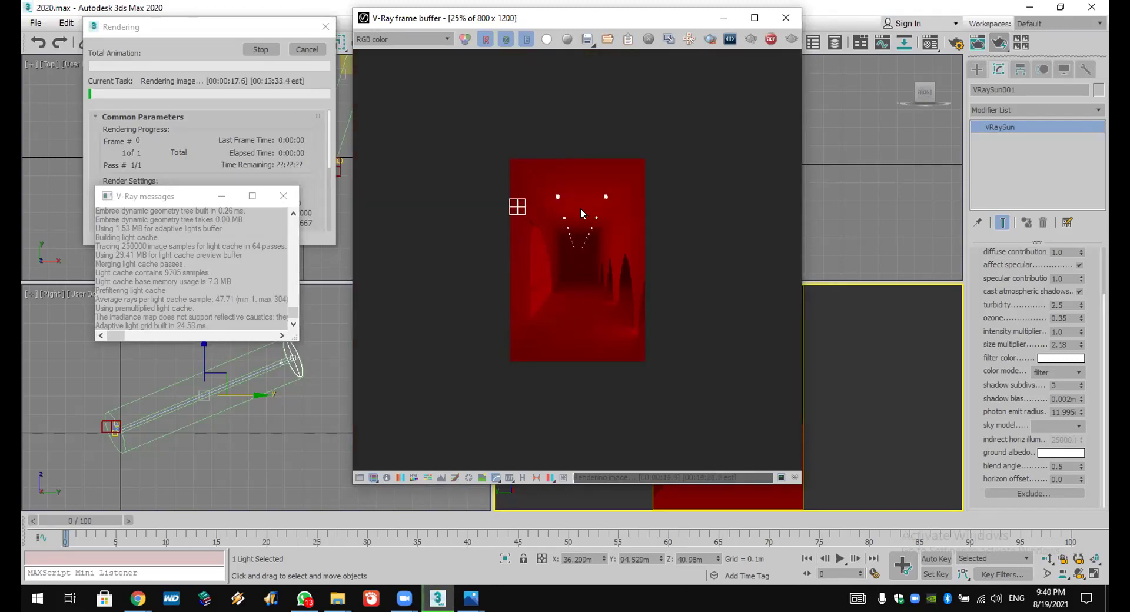
{"action": "scroll", "coordinate": [550, 177], "scroll_direction": "up", "scroll_amount": 1}
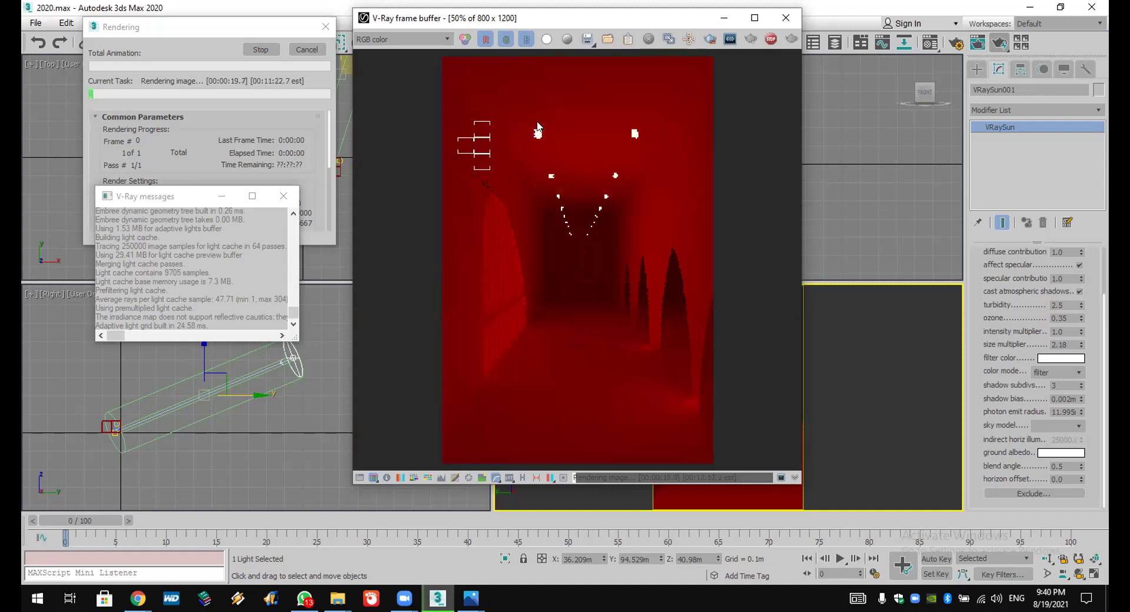
{"action": "scroll", "coordinate": [538, 134], "scroll_direction": "up", "scroll_amount": 2}
{"action": "scroll", "coordinate": [532, 207], "scroll_direction": "down", "scroll_amount": 4}
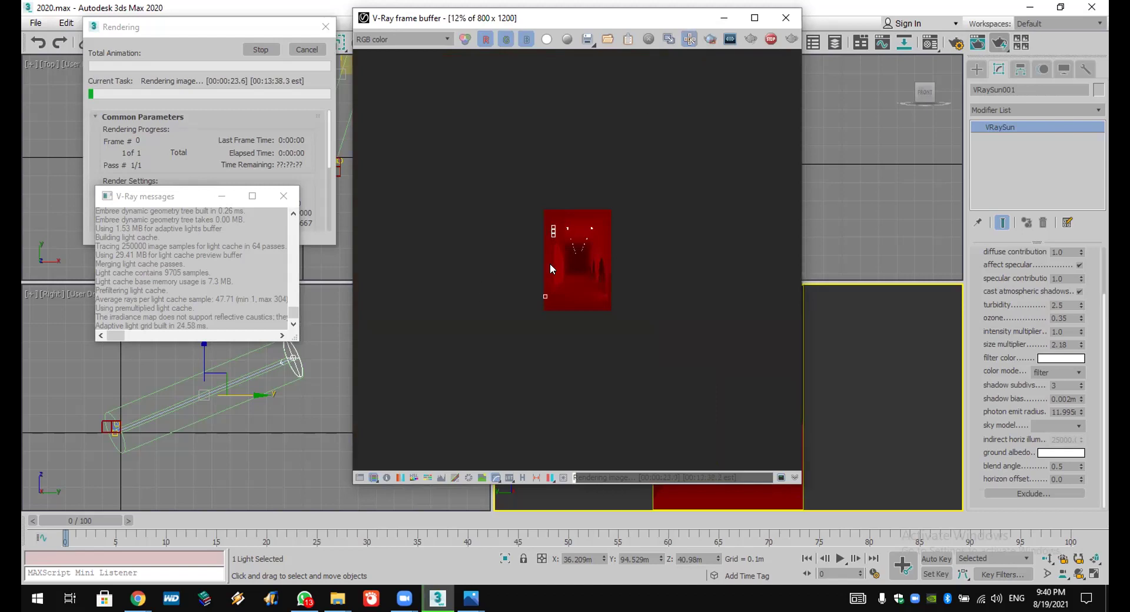
{"action": "scroll", "coordinate": [555, 246], "scroll_direction": "up", "scroll_amount": 3}
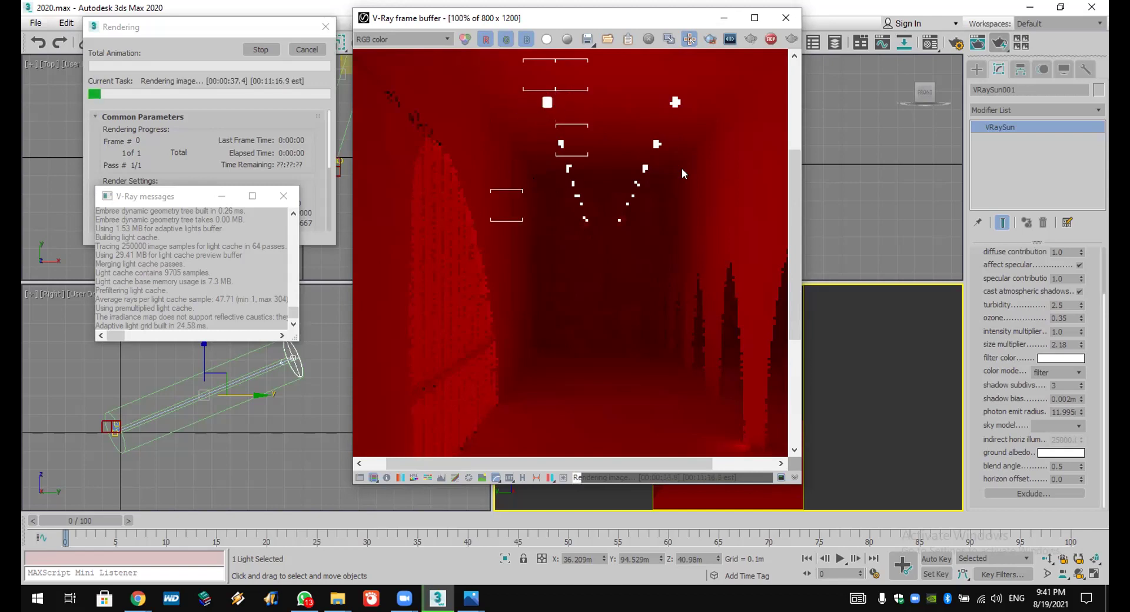
{"action": "left_click", "coordinate": [789, 20]}
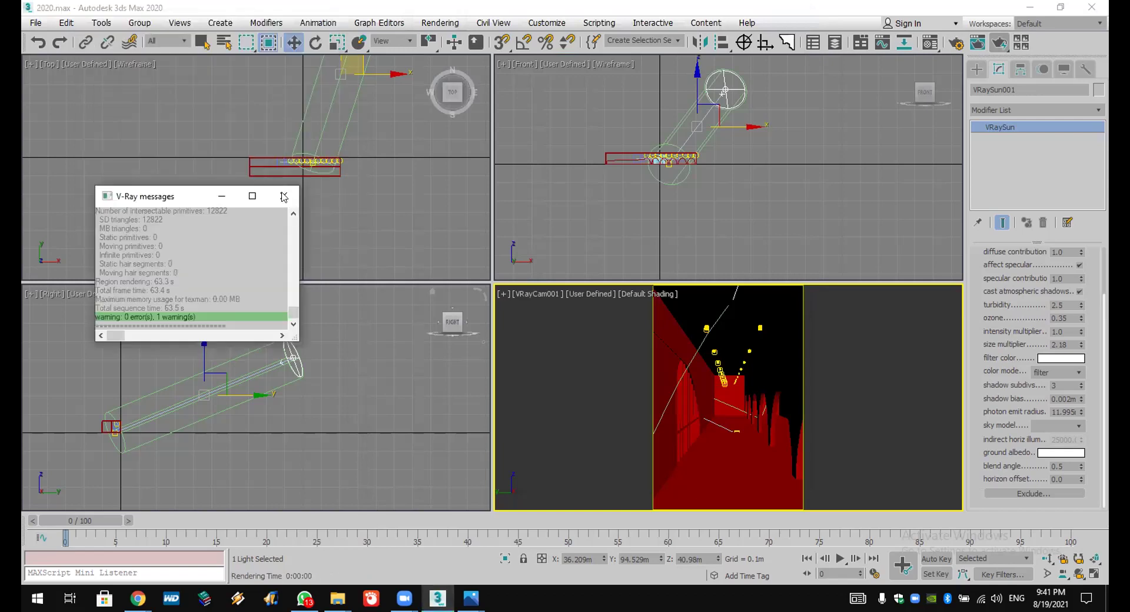
{"action": "left_click", "coordinate": [281, 188]}
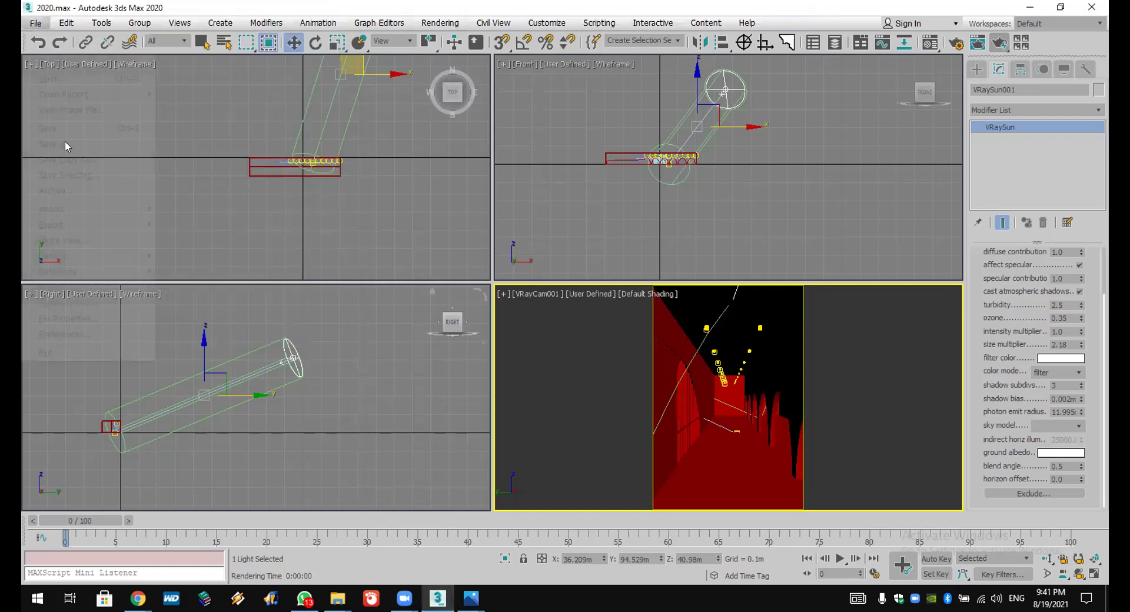
Step: Save the scene, send 2020.max from the desktop to the 3D MAX Live 13-07-2021 WhatsApp group and minimize WhatsApp
{"action": "key", "text": "alt+f"}
{"action": "left_click", "coordinate": [57, 125]}
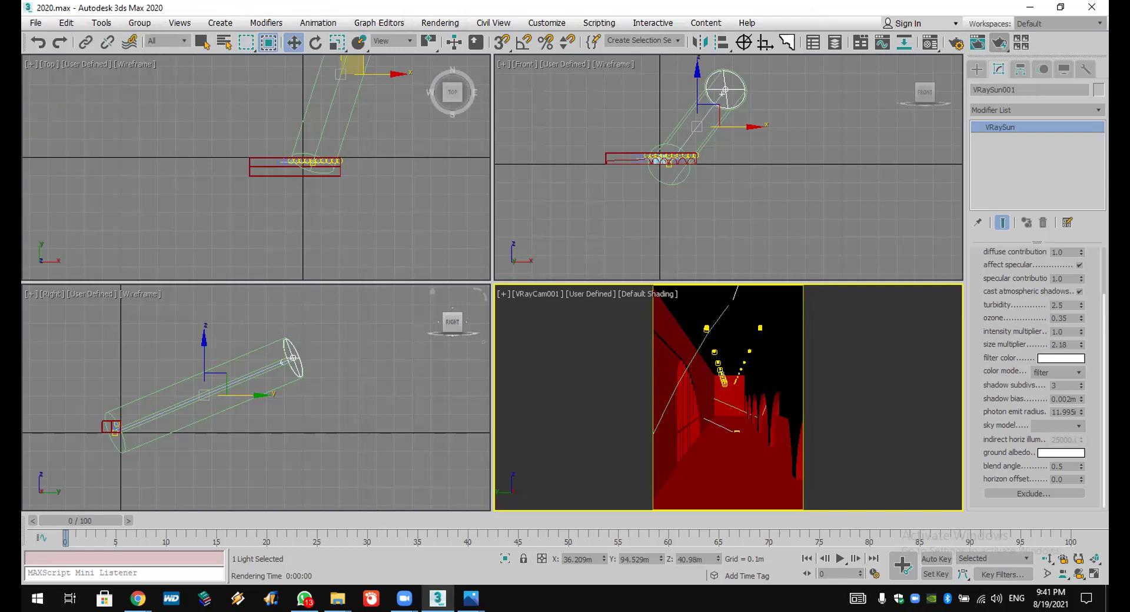
{"action": "key", "text": "super+d"}
{"action": "left_click_drag", "start_coordinate": [256, 510], "coordinate": [1039, 545]}
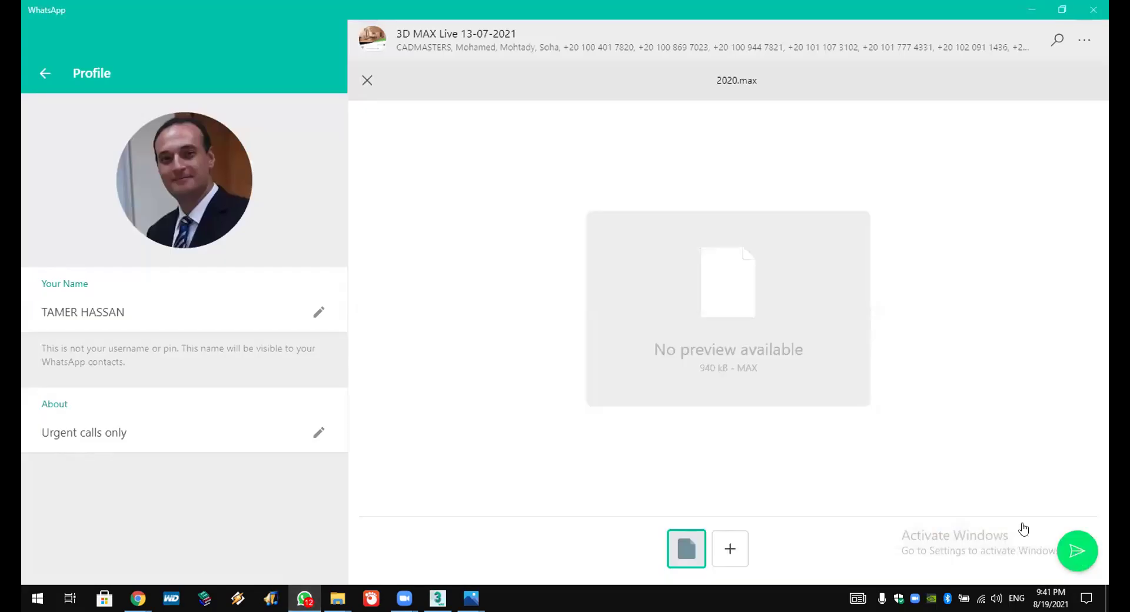
{"action": "key", "text": "Return"}
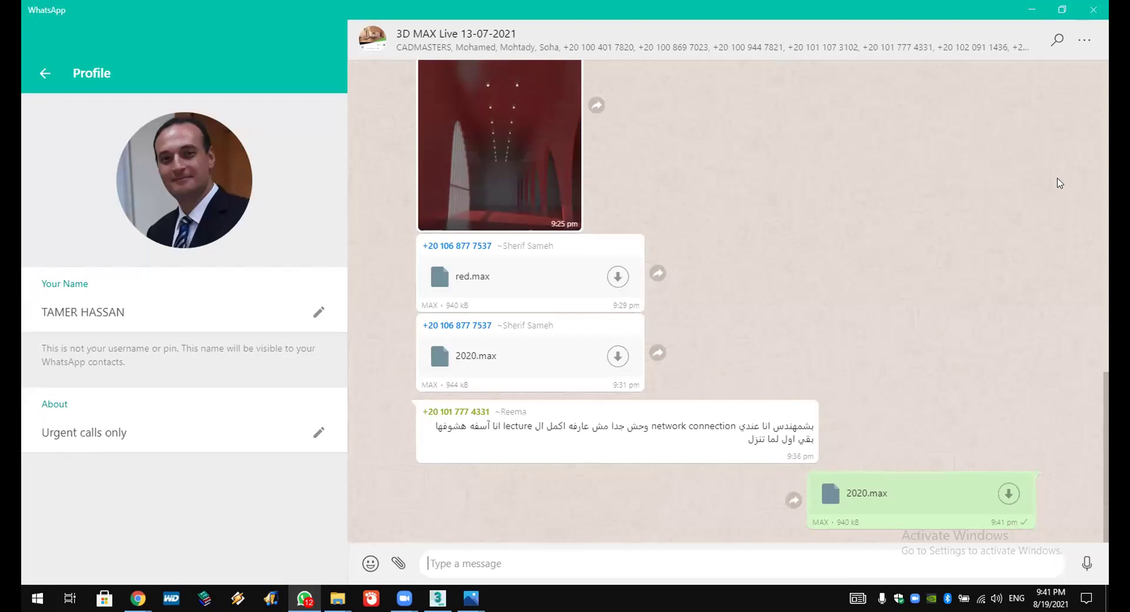
{"action": "left_click", "coordinate": [1032, 10]}
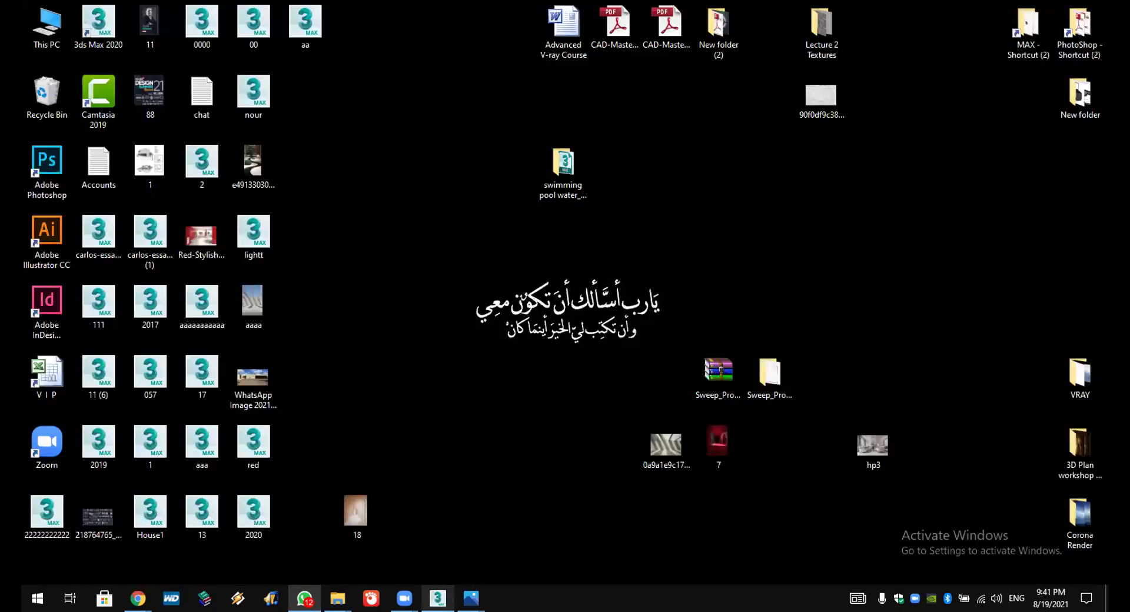
Step: Switch back to 3ds Max and open the recent scene aa.max from the desktop
{"action": "left_click", "coordinate": [438, 598]}
{"action": "left_click", "coordinate": [576, 419]}
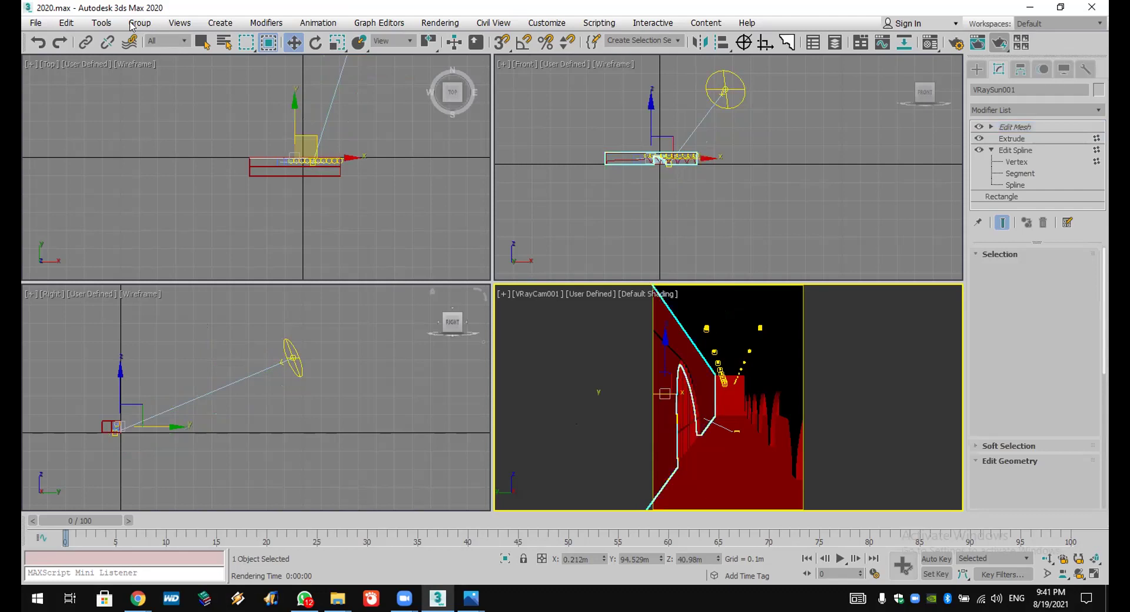
{"action": "left_click", "coordinate": [35, 22]}
{"action": "mouse_move", "coordinate": [58, 95]}
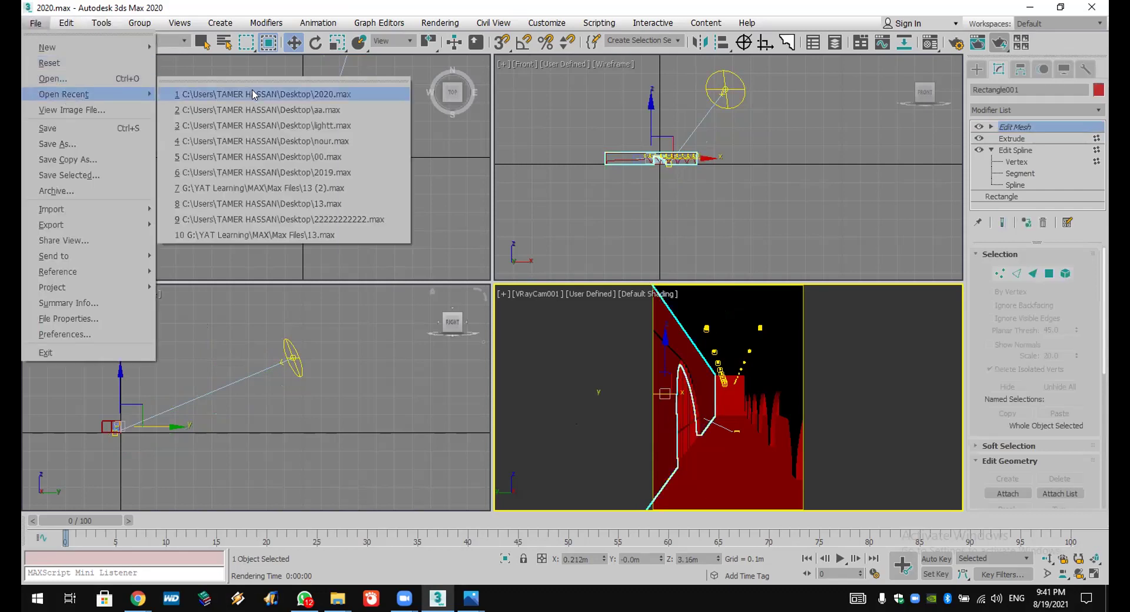
{"action": "left_click", "coordinate": [248, 110]}
{"action": "left_click", "coordinate": [559, 312]}
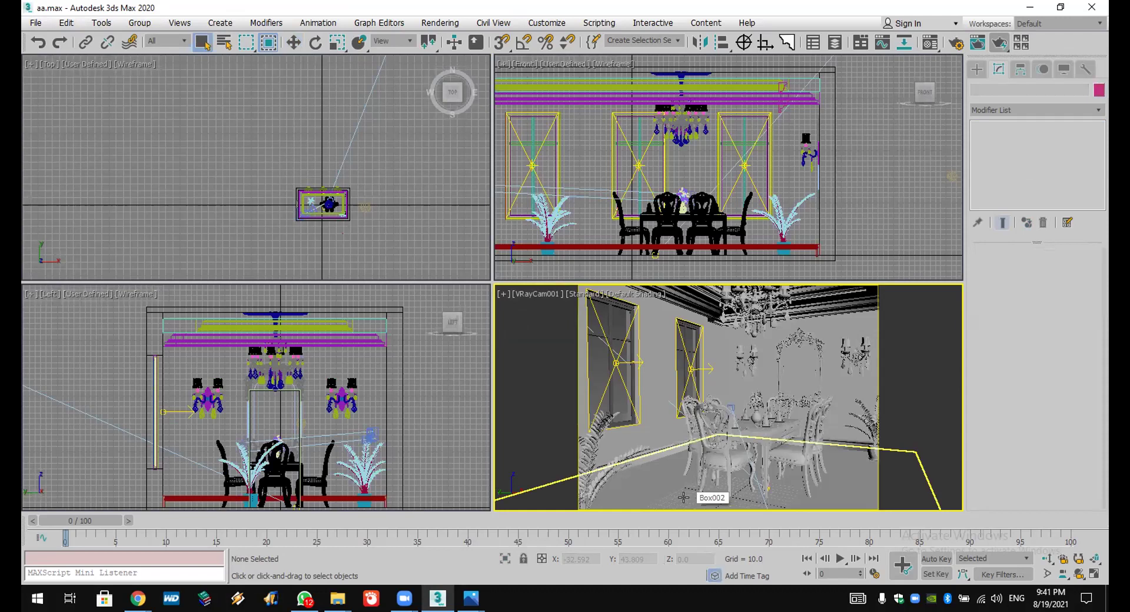
Step: Orbit and truck VRayCam001 slightly to reframe the dining room with its windows, table and chandelier
{"action": "left_click", "coordinate": [1079, 574]}
{"action": "left_click_drag", "start_coordinate": [723, 412], "coordinate": [724, 413]}
{"action": "left_click", "coordinate": [1063, 574]}
{"action": "left_click_drag", "start_coordinate": [807, 404], "coordinate": [810, 412]}
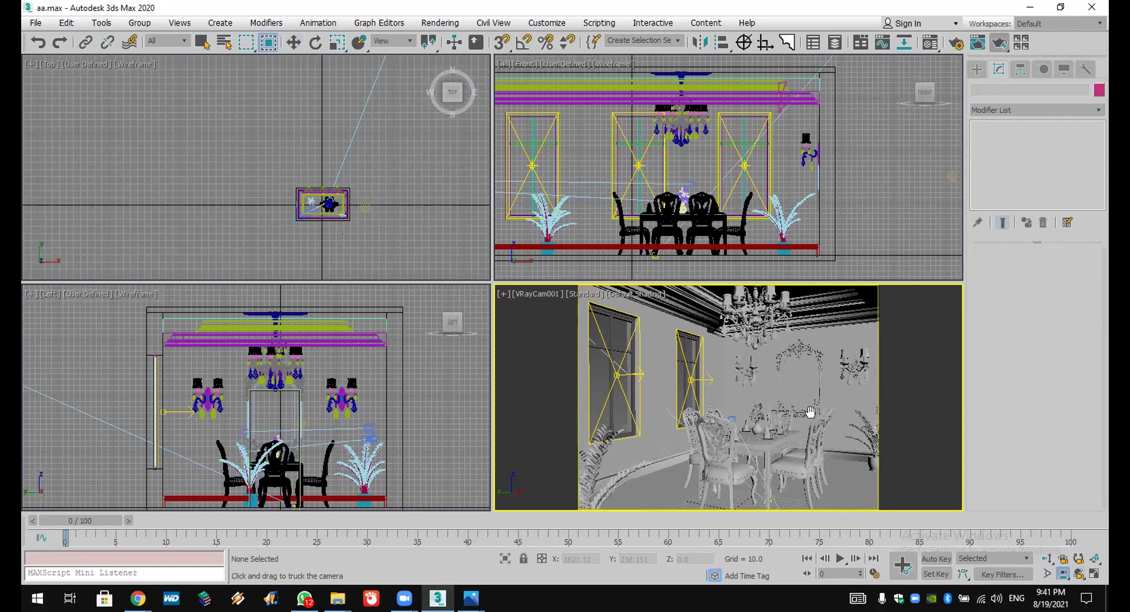
{"action": "left_click", "coordinate": [1079, 574]}
{"action": "left_click_drag", "start_coordinate": [714, 387], "coordinate": [745, 383]}
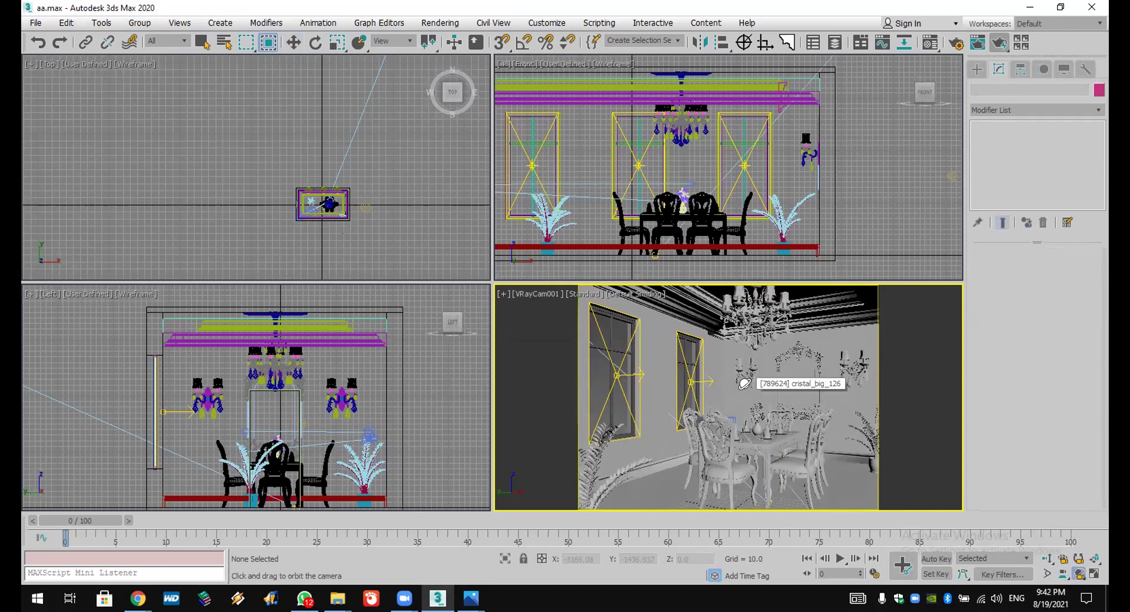
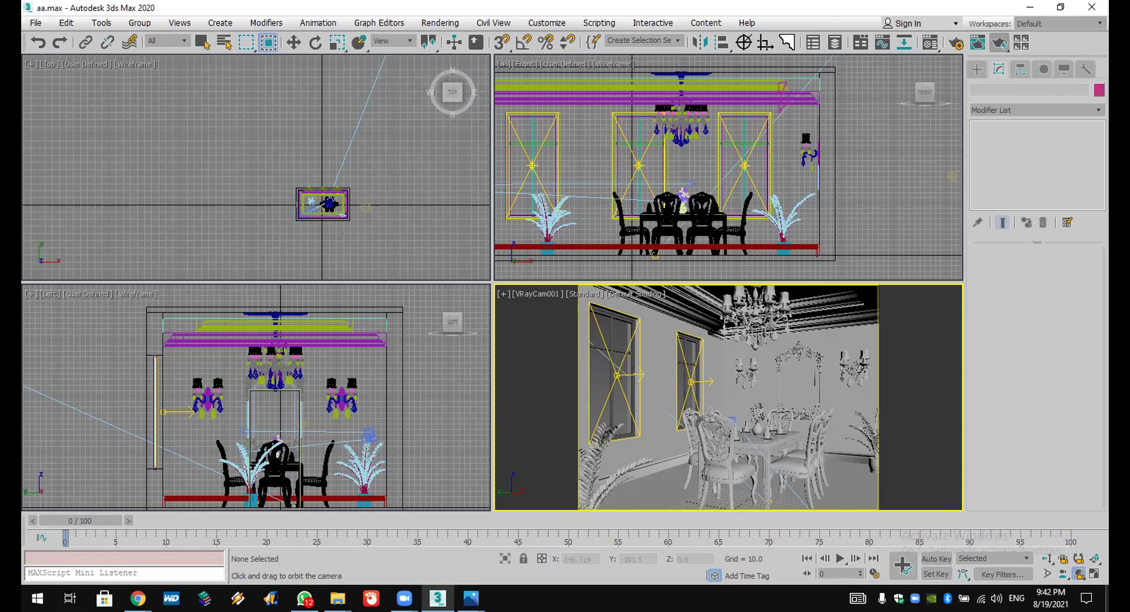
Step: Go to the MAX PIc folder through the desktop's MAX shortcut, browse its pictures and open the indoor pool image 1 (3).jpg
{"action": "key", "text": "super+d"}
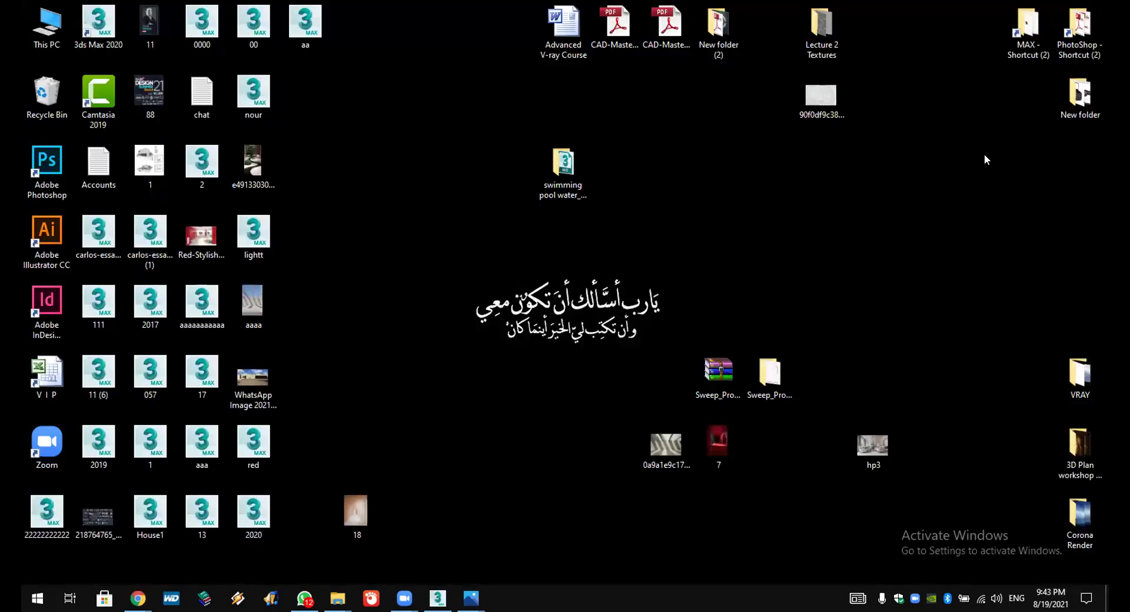
{"action": "double_click", "coordinate": [1027, 23]}
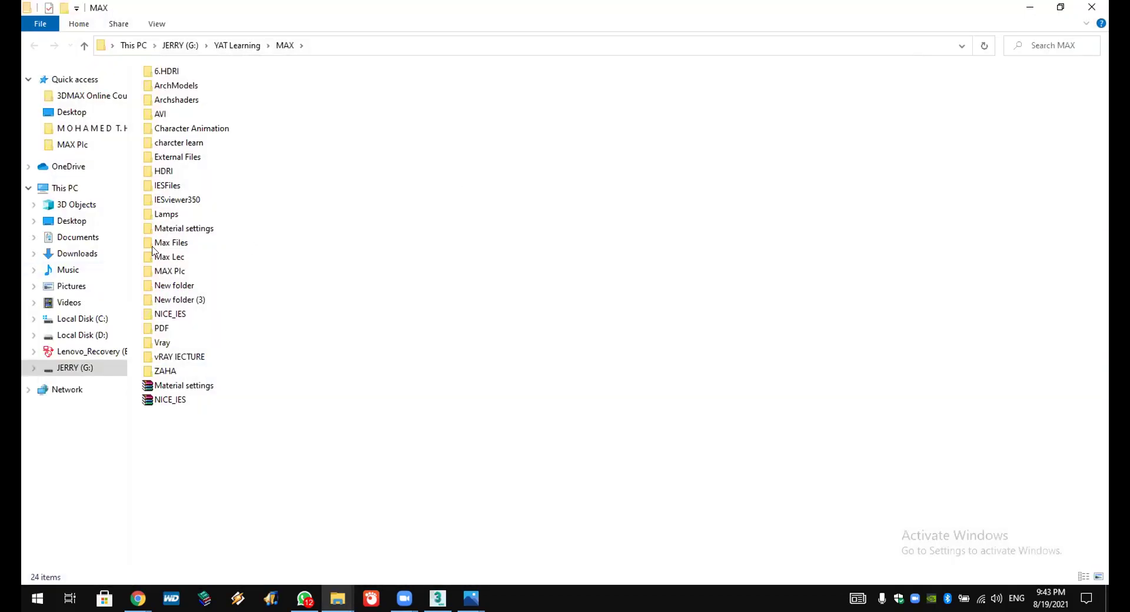
{"action": "left_click", "coordinate": [168, 272]}
{"action": "double_click", "coordinate": [168, 272]}
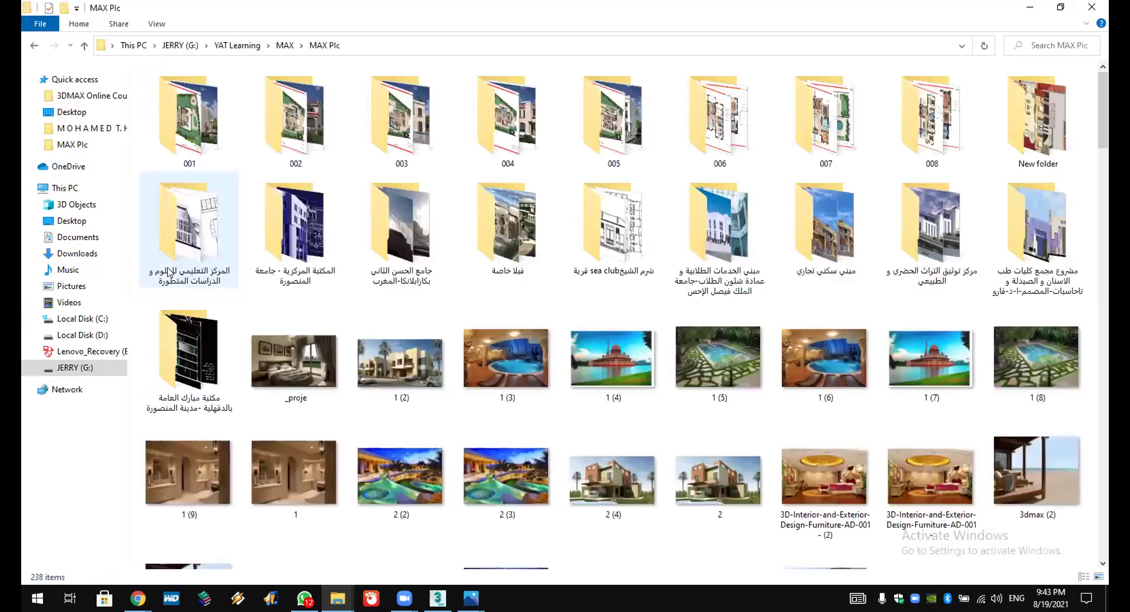
{"action": "scroll", "coordinate": [604, 478], "scroll_direction": "down", "scroll_amount": 3}
{"action": "scroll", "coordinate": [604, 478], "scroll_direction": "down", "scroll_amount": 10}
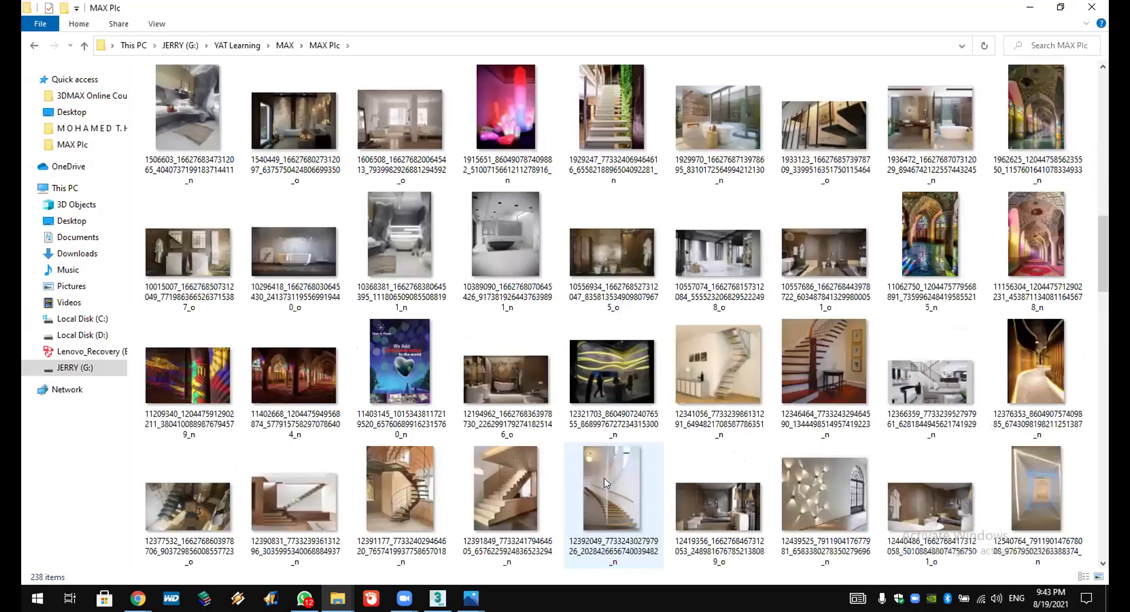
{"action": "scroll", "coordinate": [605, 483], "scroll_direction": "up", "scroll_amount": 12}
{"action": "left_click", "coordinate": [526, 367]}
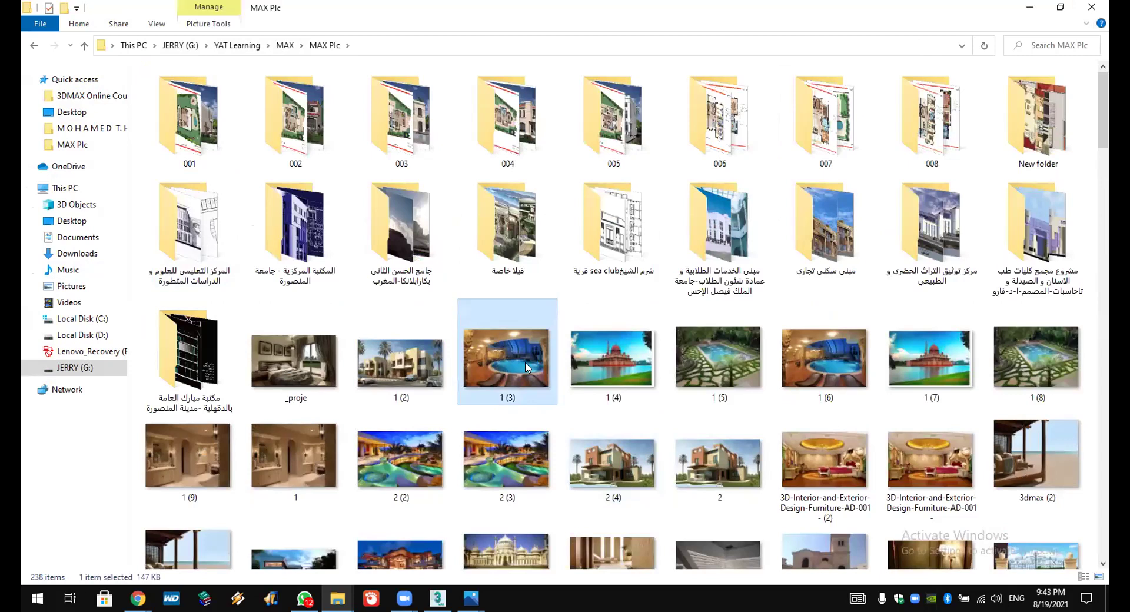
{"action": "double_click", "coordinate": [525, 367]}
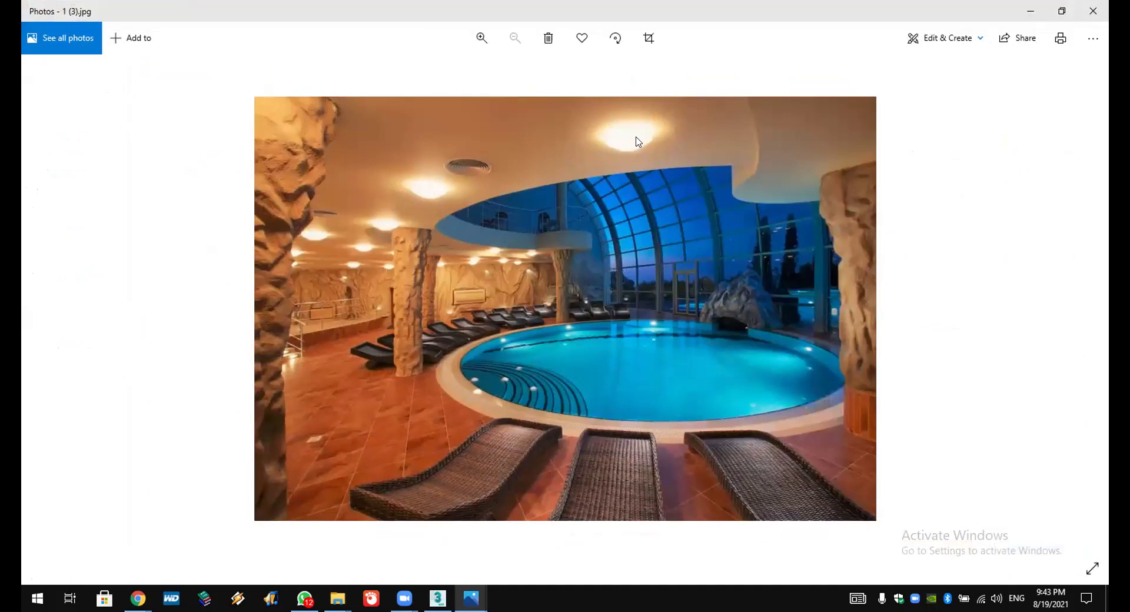
Step: Examine the glow around the ceiling lamps in the pool photo, and return to the full image
{"action": "scroll", "coordinate": [639, 139], "scroll_direction": "up", "scroll_amount": 2, "text": "ctrl"}
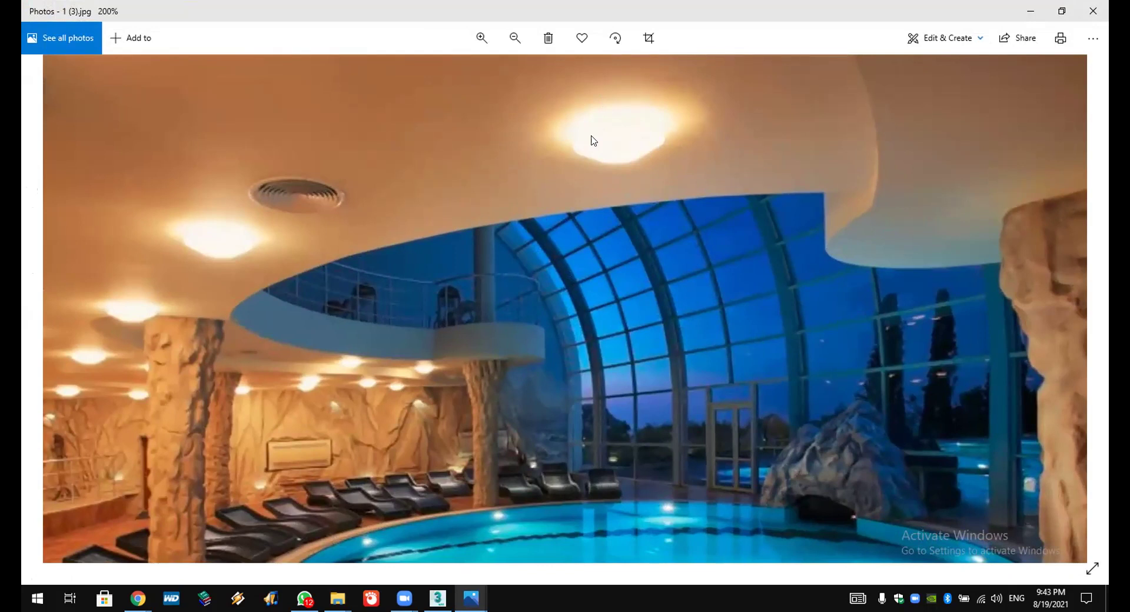
{"action": "left_click", "coordinate": [482, 37]}
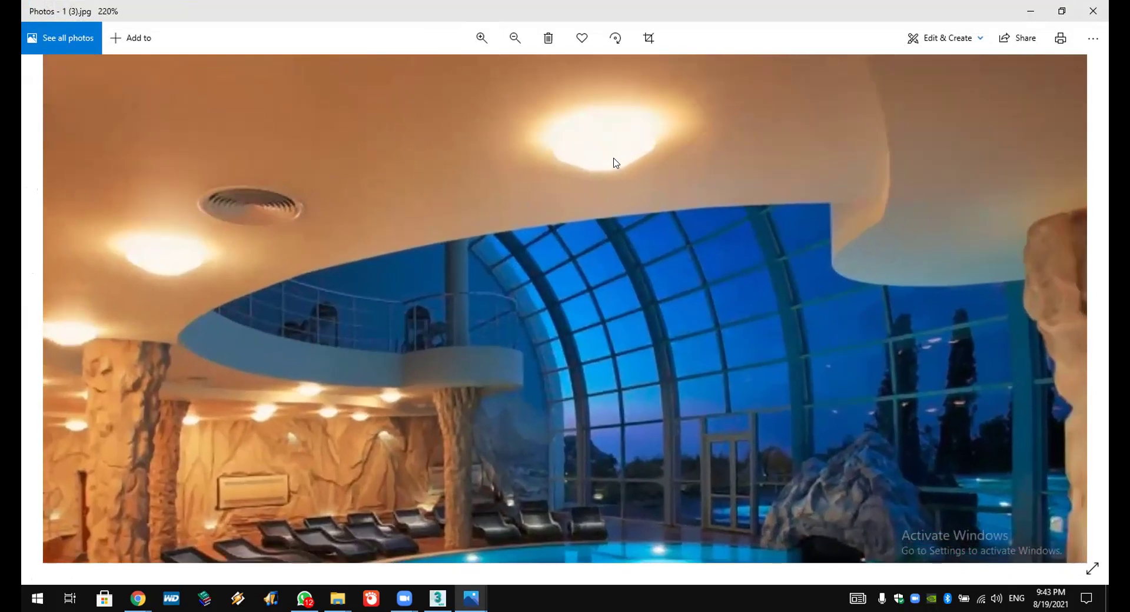
{"action": "scroll", "coordinate": [615, 164], "scroll_direction": "down", "scroll_amount": 5}
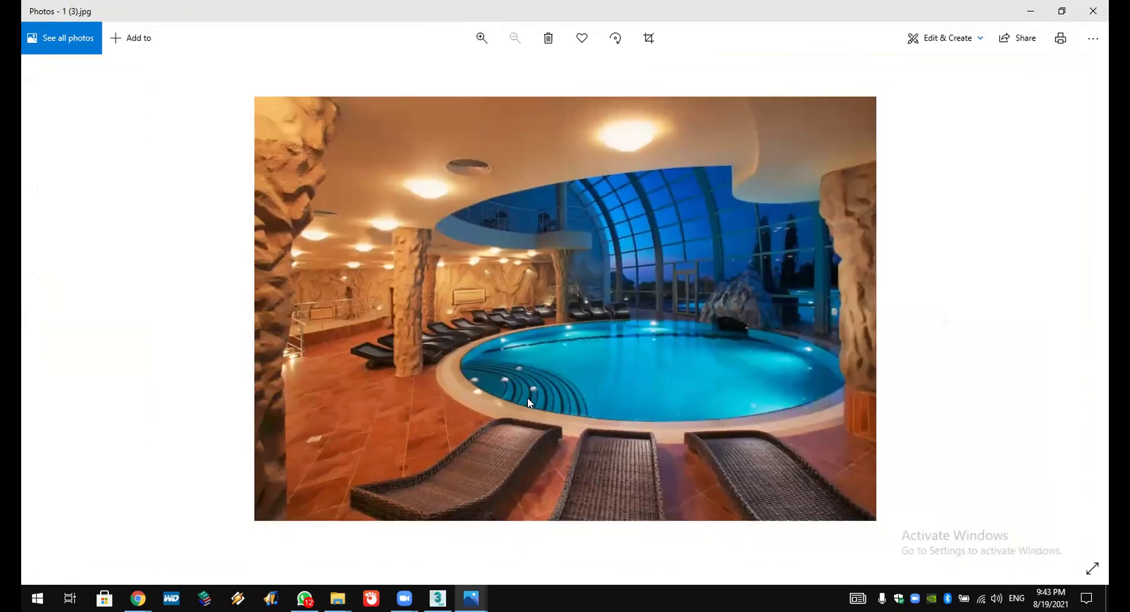
Step: Examine the small lights on the curved pool steps up close, and return to the full photo
{"action": "scroll", "coordinate": [527, 397], "scroll_direction": "up", "scroll_amount": 5}
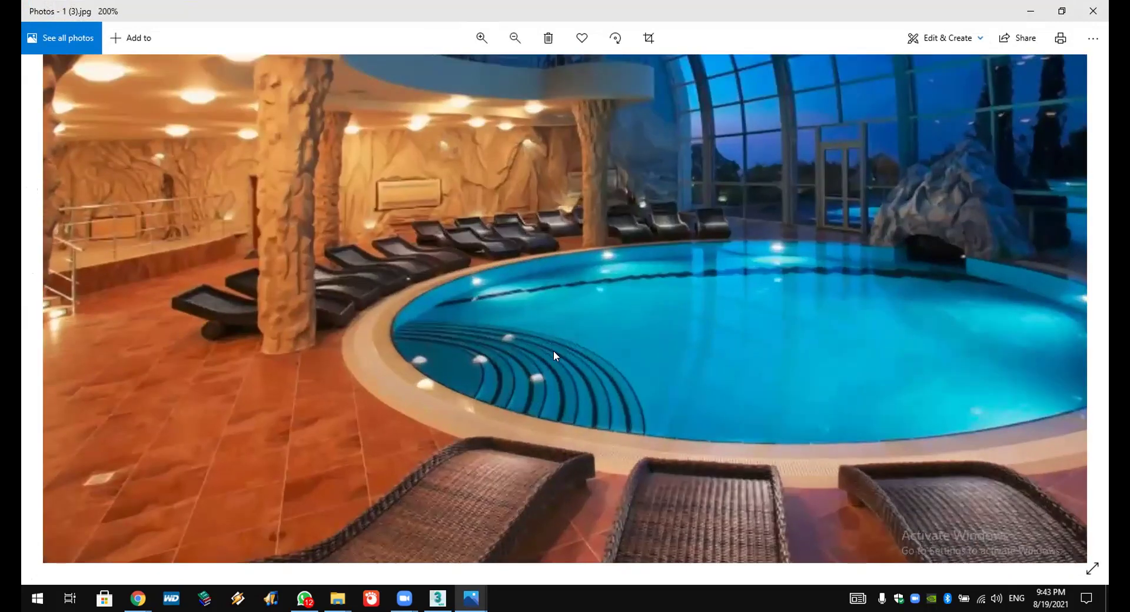
{"action": "left_click", "coordinate": [478, 38]}
{"action": "left_click", "coordinate": [478, 39]}
{"action": "left_click", "coordinate": [478, 39]}
{"action": "left_click", "coordinate": [478, 38]}
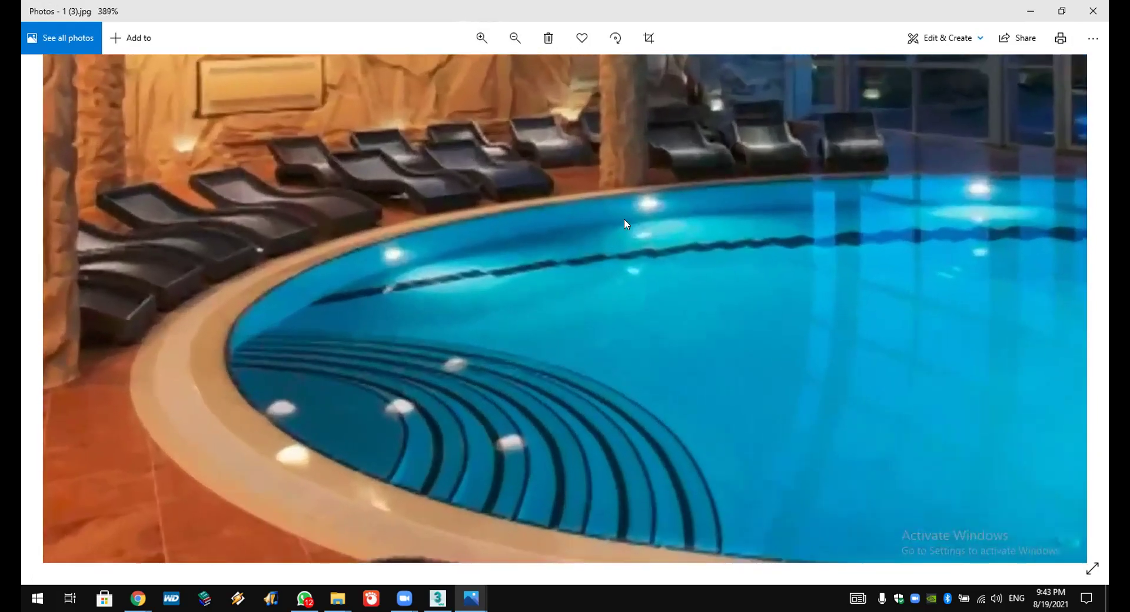
{"action": "scroll", "coordinate": [624, 218], "scroll_direction": "down", "scroll_amount": 3}
{"action": "scroll", "coordinate": [576, 299], "scroll_direction": "down", "scroll_amount": 2}
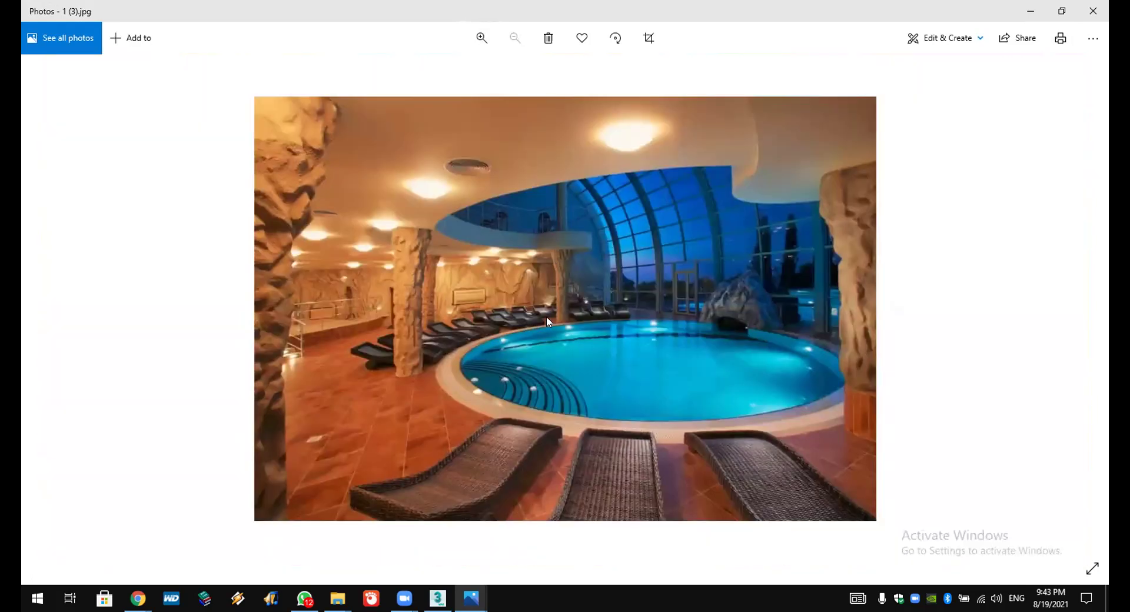
Step: Examine the underwater lights along the pool's far edge near the loungers, and close the photo
{"action": "left_click", "coordinate": [482, 39]}
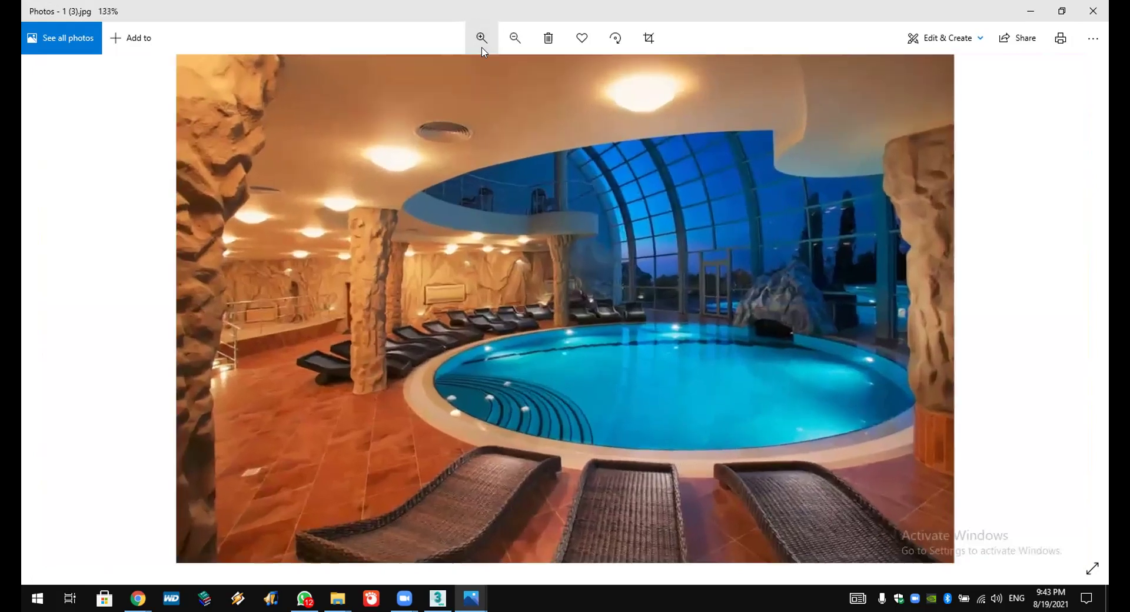
{"action": "left_click", "coordinate": [481, 39]}
{"action": "left_click", "coordinate": [482, 39]}
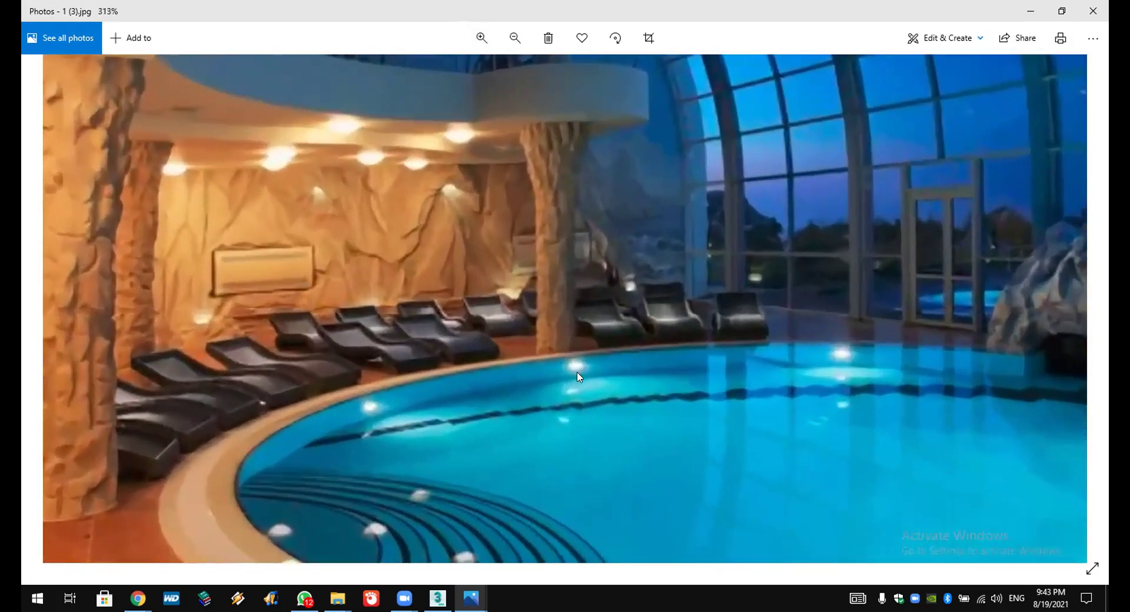
{"action": "left_click", "coordinate": [482, 39]}
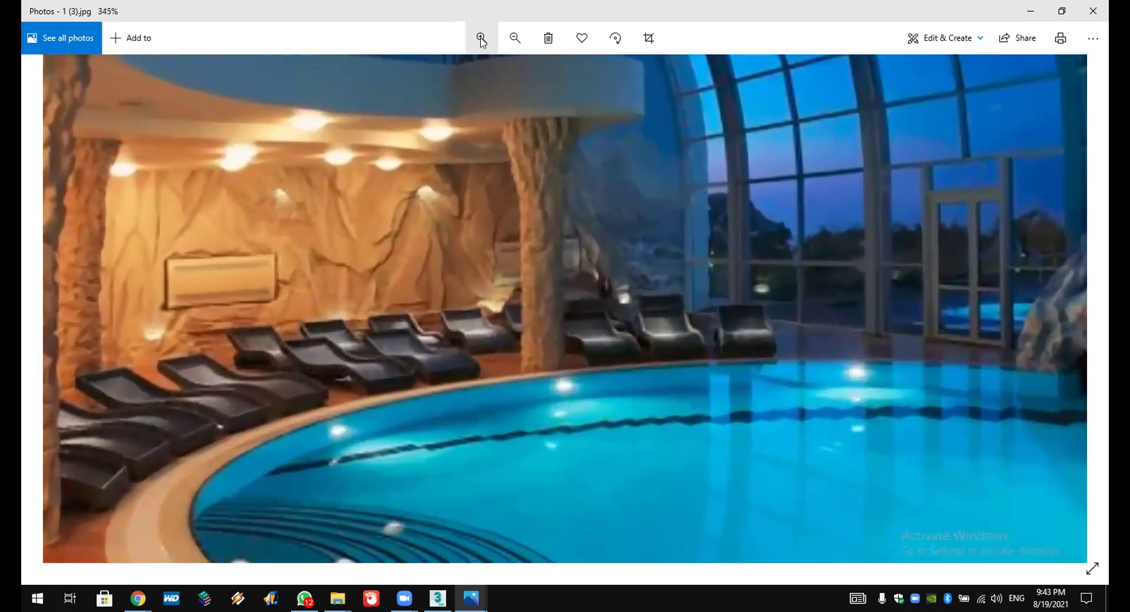
{"action": "left_click", "coordinate": [481, 39]}
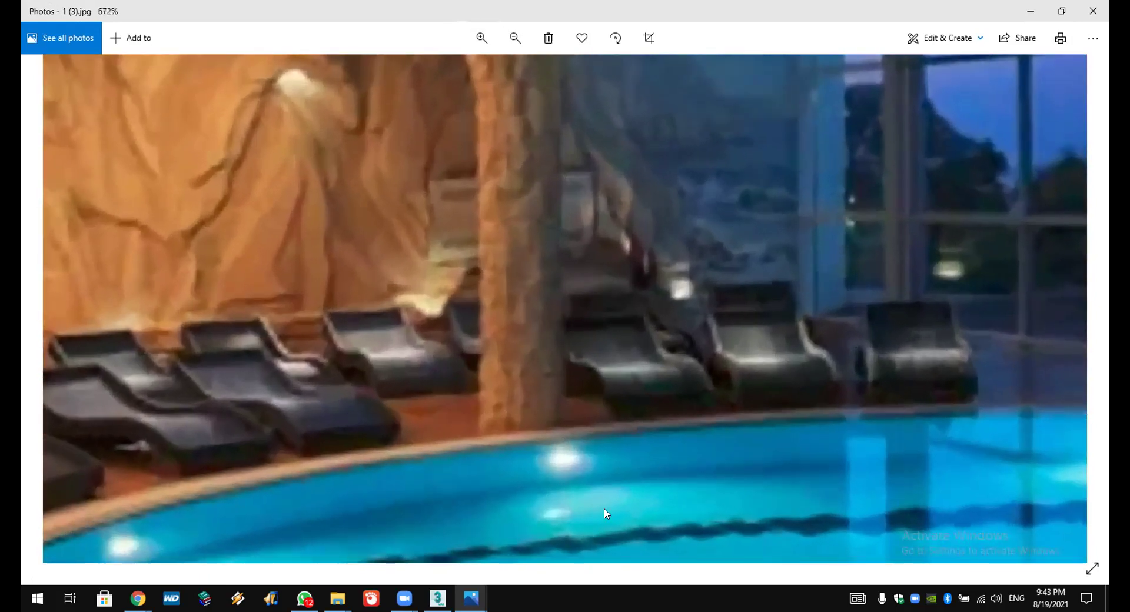
{"action": "double_click", "coordinate": [579, 468]}
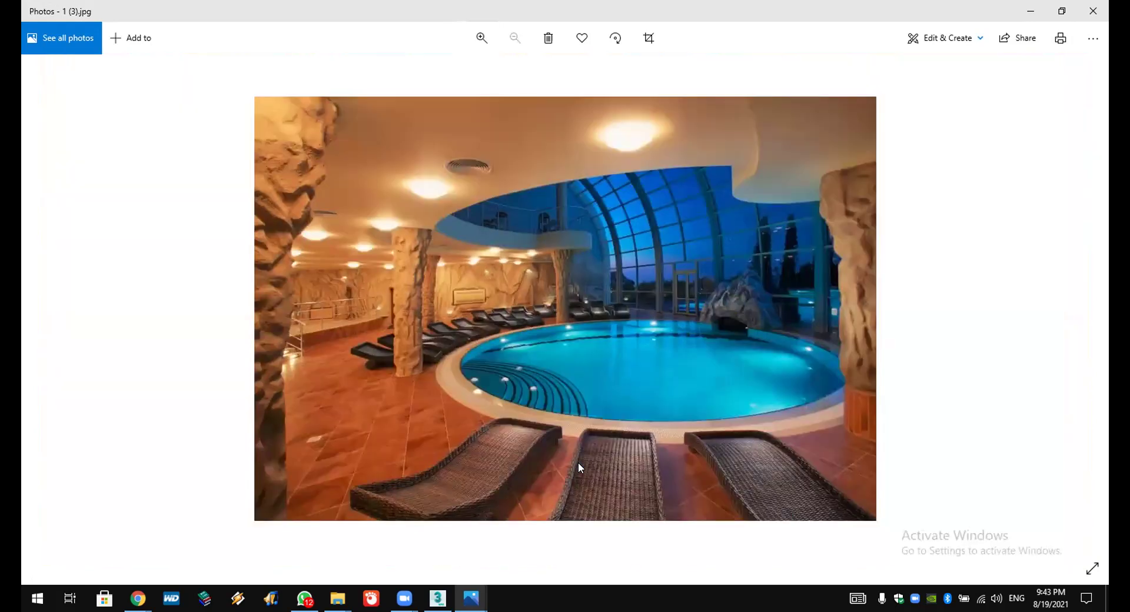
{"action": "left_click", "coordinate": [1093, 10]}
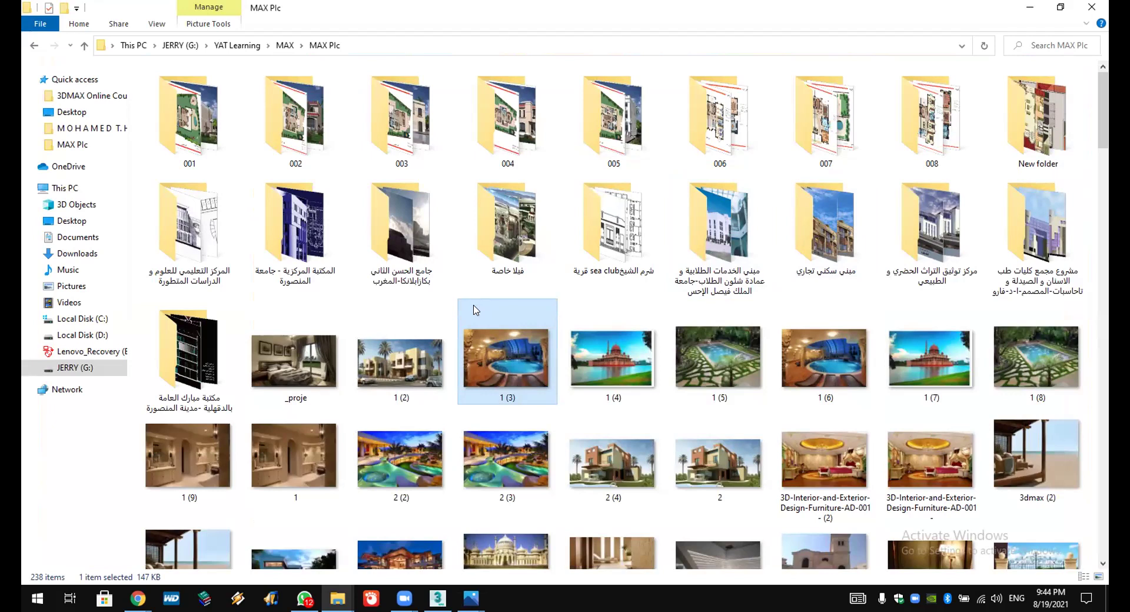
Step: Open the picture 12 (2).jpg and examine the glow of its wall lamp at 200% zoom
{"action": "scroll", "coordinate": [474, 312], "scroll_direction": "down", "scroll_amount": 5}
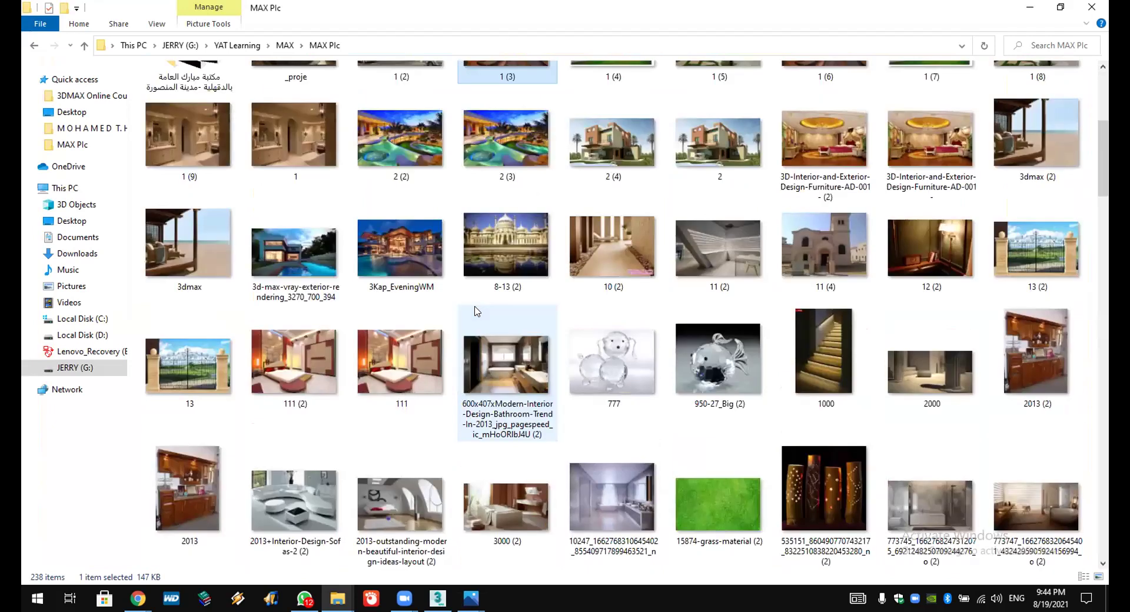
{"action": "double_click", "coordinate": [951, 245]}
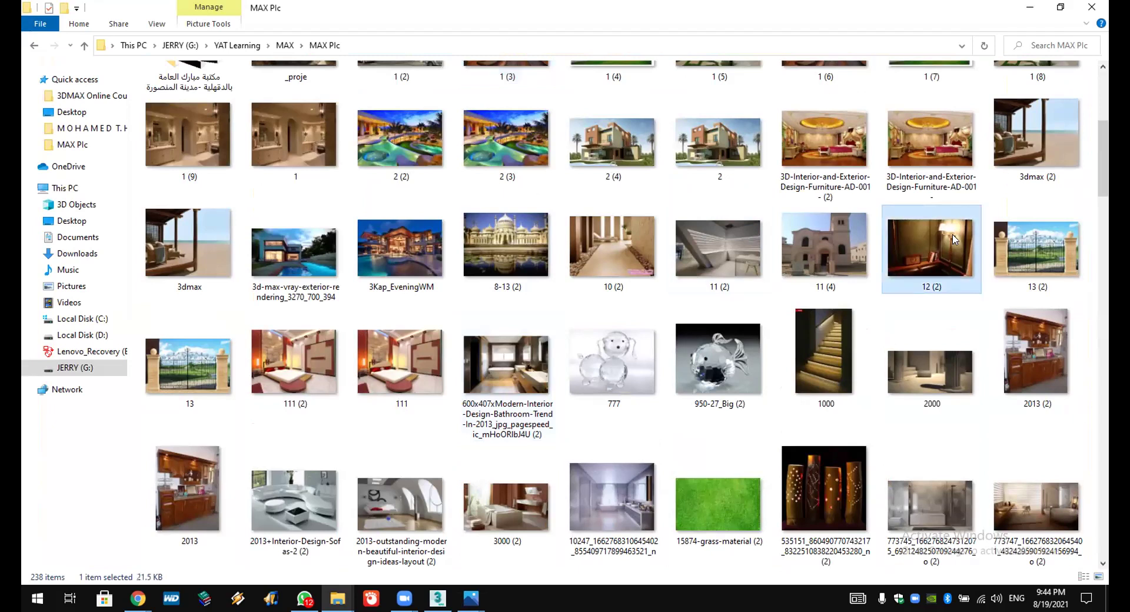
{"action": "scroll", "coordinate": [751, 232], "scroll_direction": "up", "scroll_amount": 2}
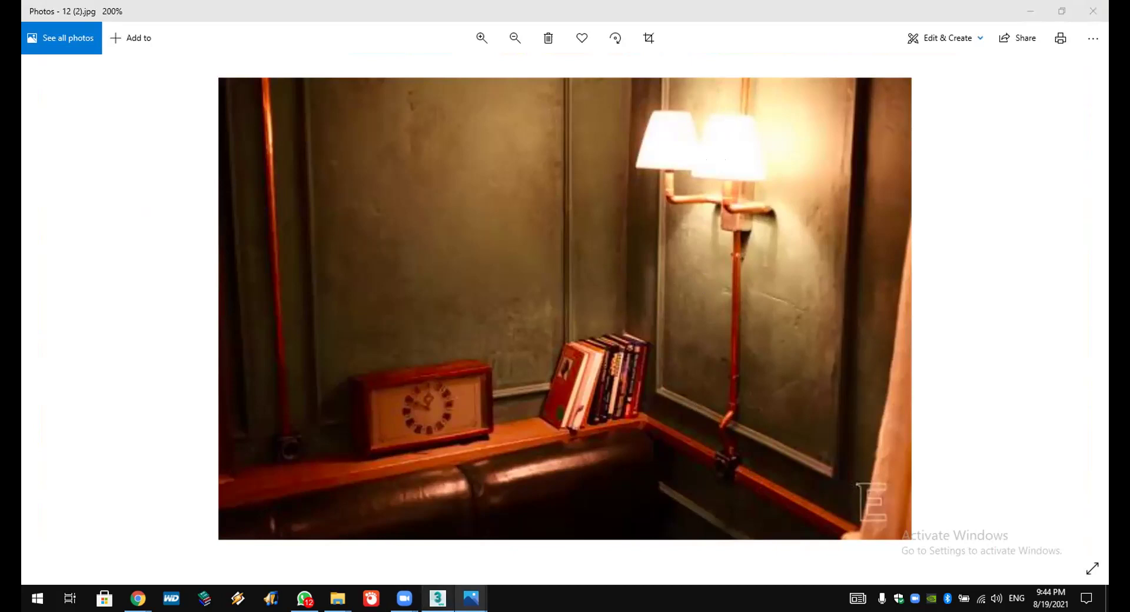
Step: Switch to 3ds Max and create a teapot with a radius of about 24 on the floor near the dining room windows
{"action": "left_click", "coordinate": [438, 599]}
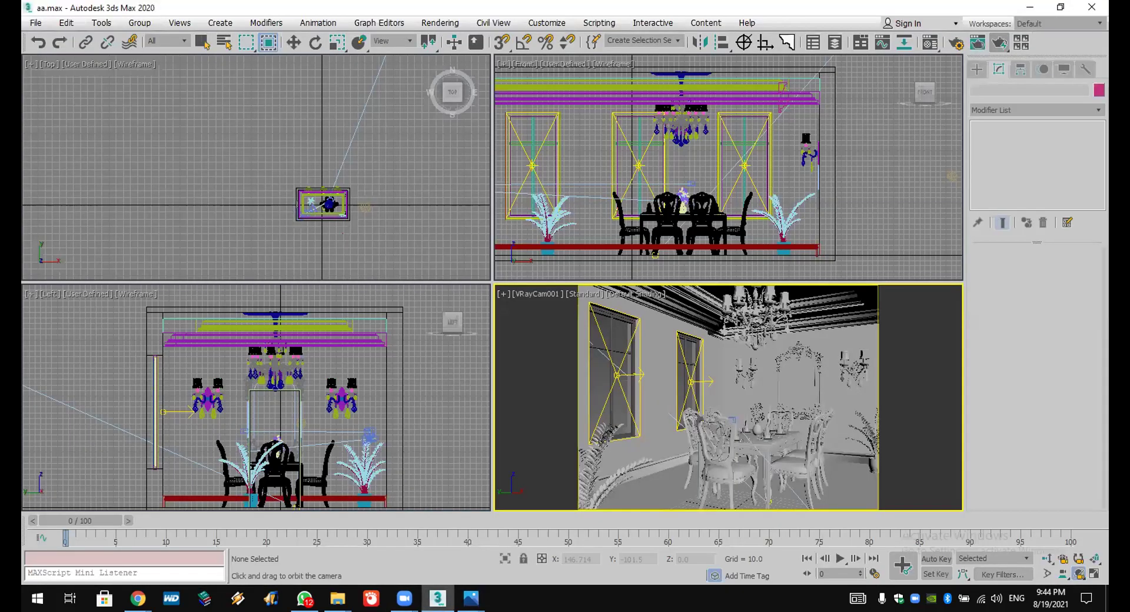
{"action": "left_click", "coordinate": [977, 69]}
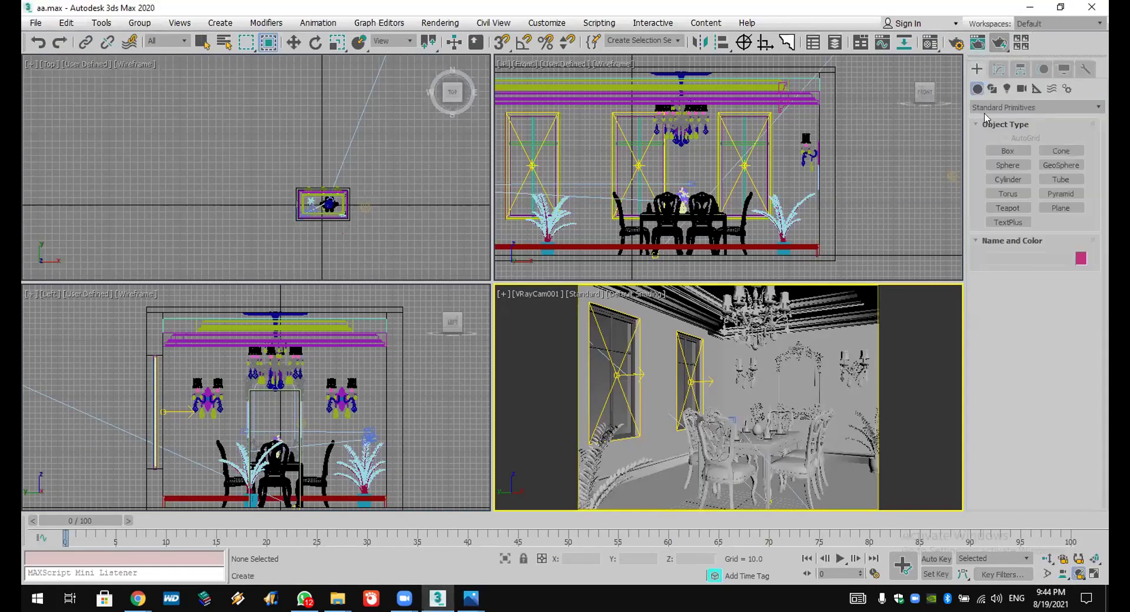
{"action": "left_click", "coordinate": [1008, 207]}
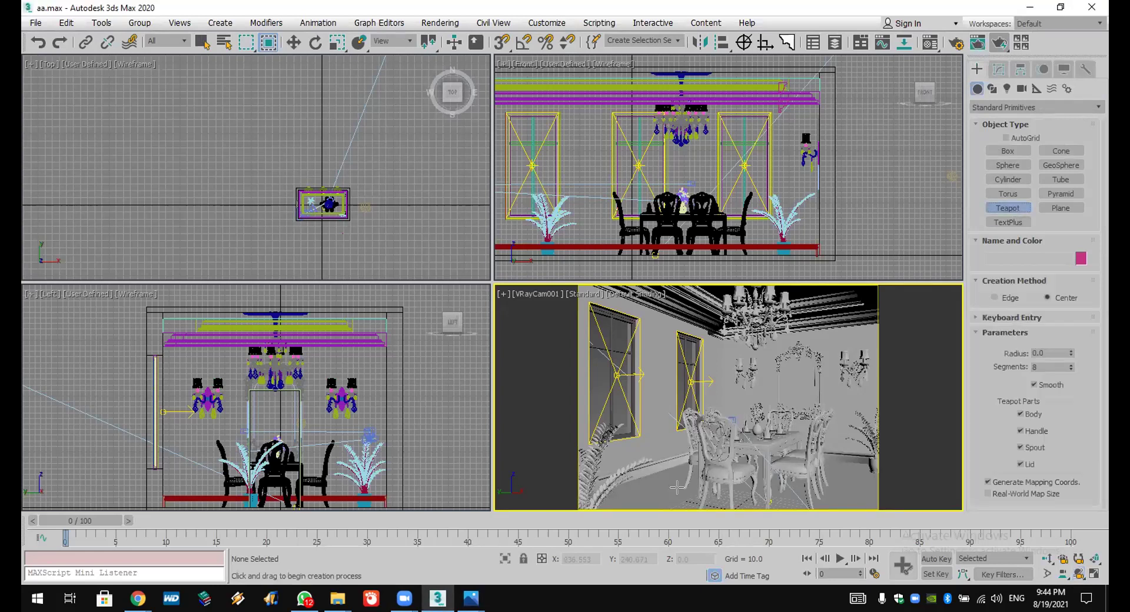
{"action": "left_click_drag", "start_coordinate": [650, 484], "coordinate": [650, 489]}
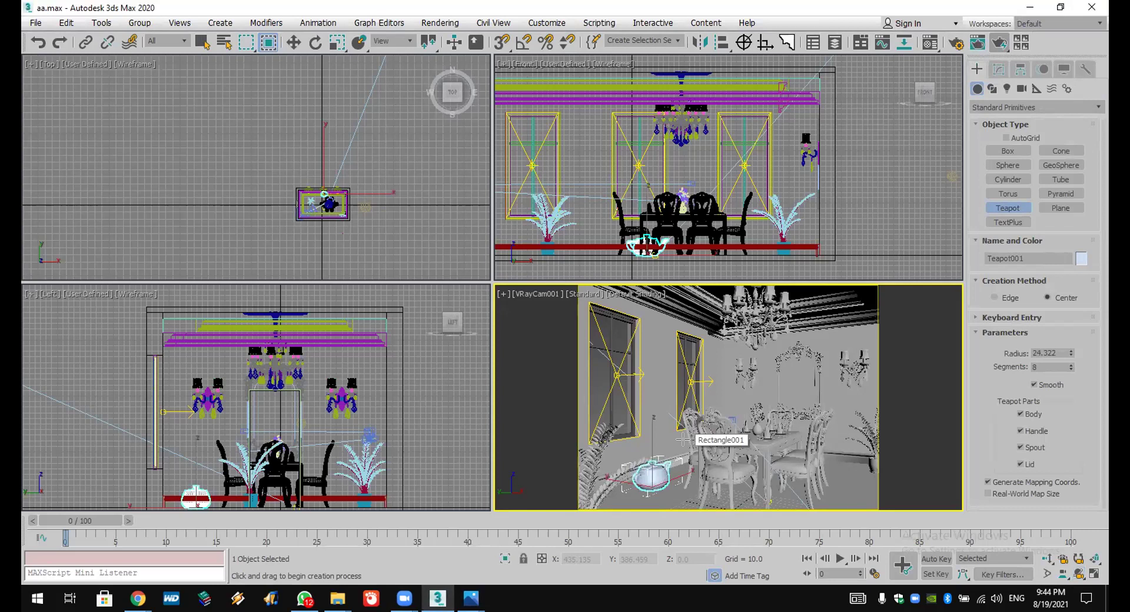
Step: Change the pink sample Material #21 to a VRayLightMtl and assign it to the teapot
{"action": "left_click_drag", "start_coordinate": [929, 42], "coordinate": [928, 62]}
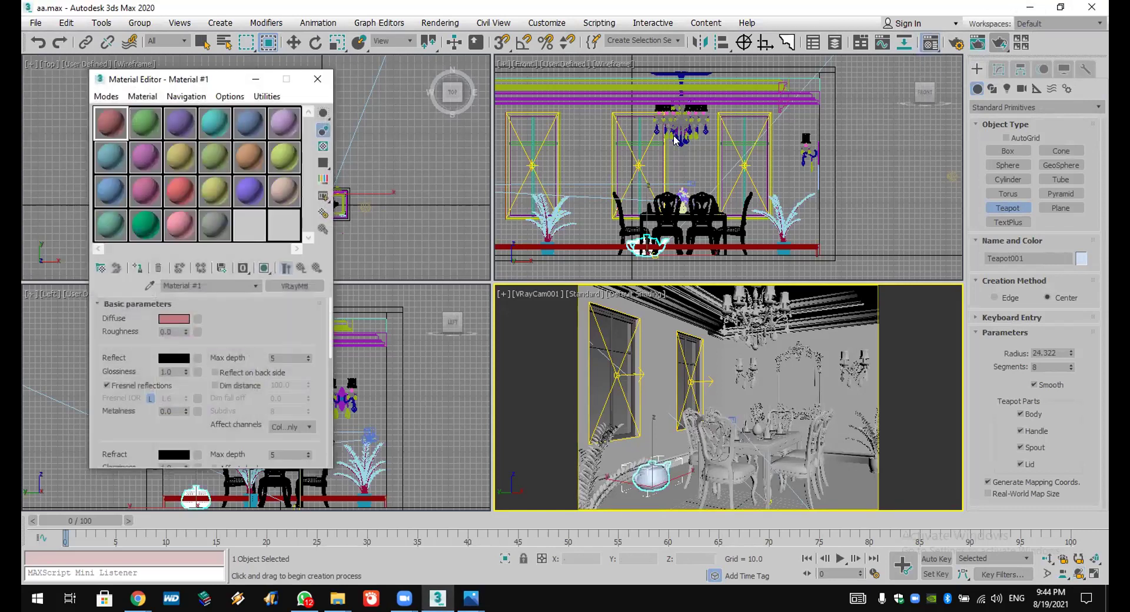
{"action": "left_click", "coordinate": [180, 225]}
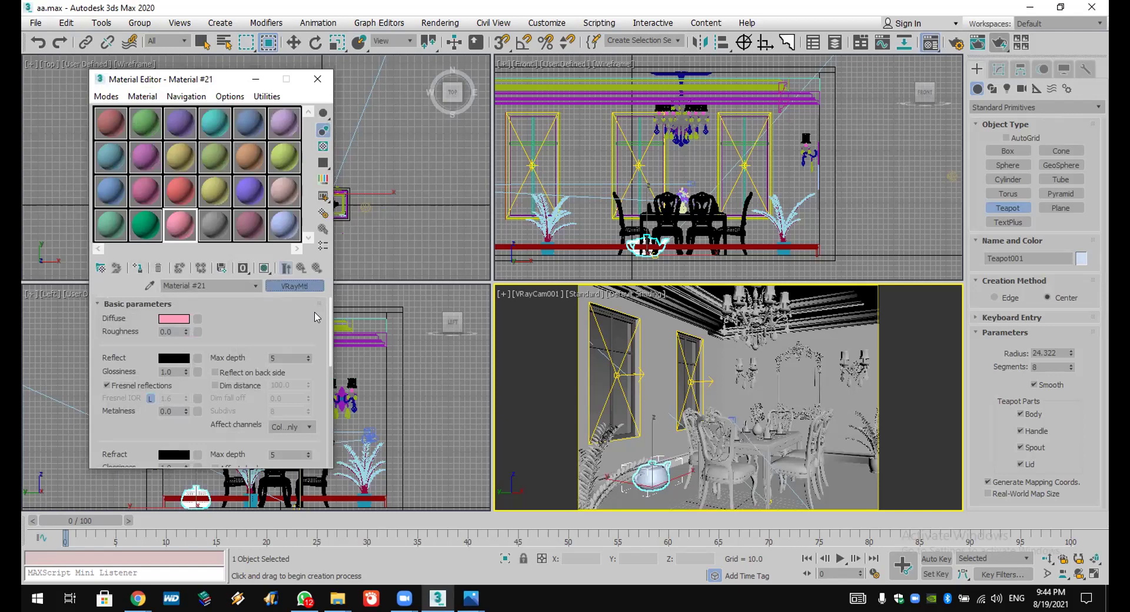
{"action": "left_click", "coordinate": [294, 286]}
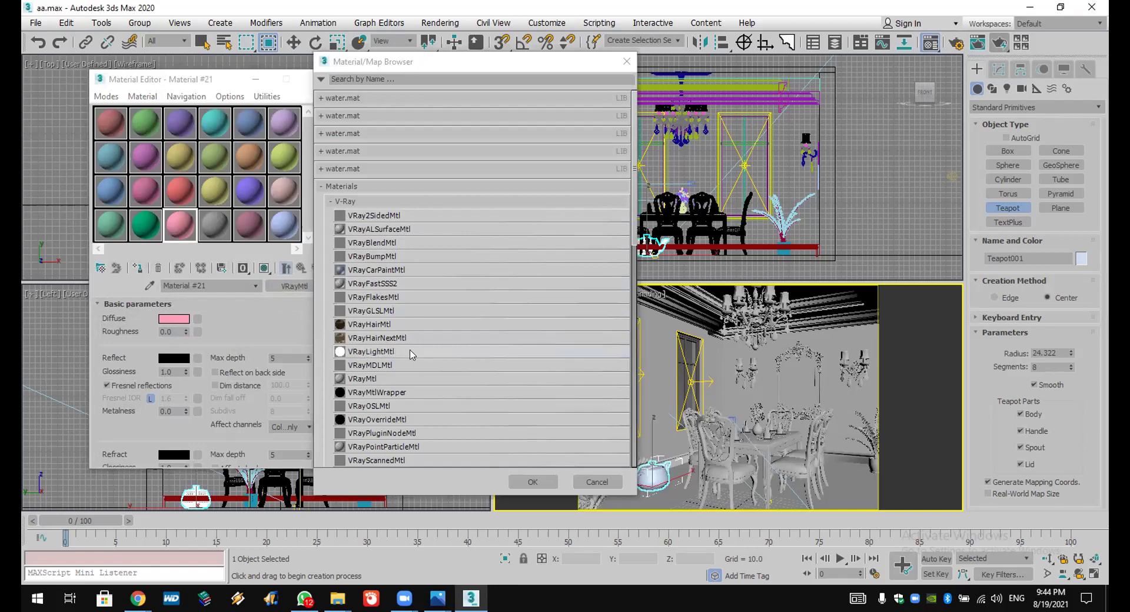
{"action": "double_click", "coordinate": [372, 352]}
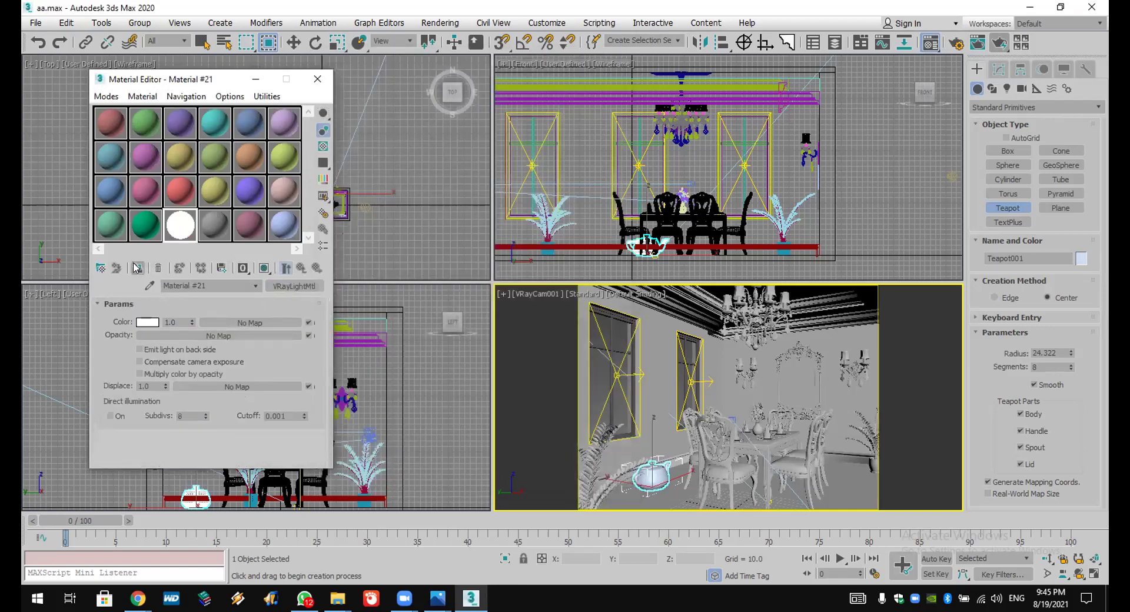
{"action": "left_click", "coordinate": [136, 267]}
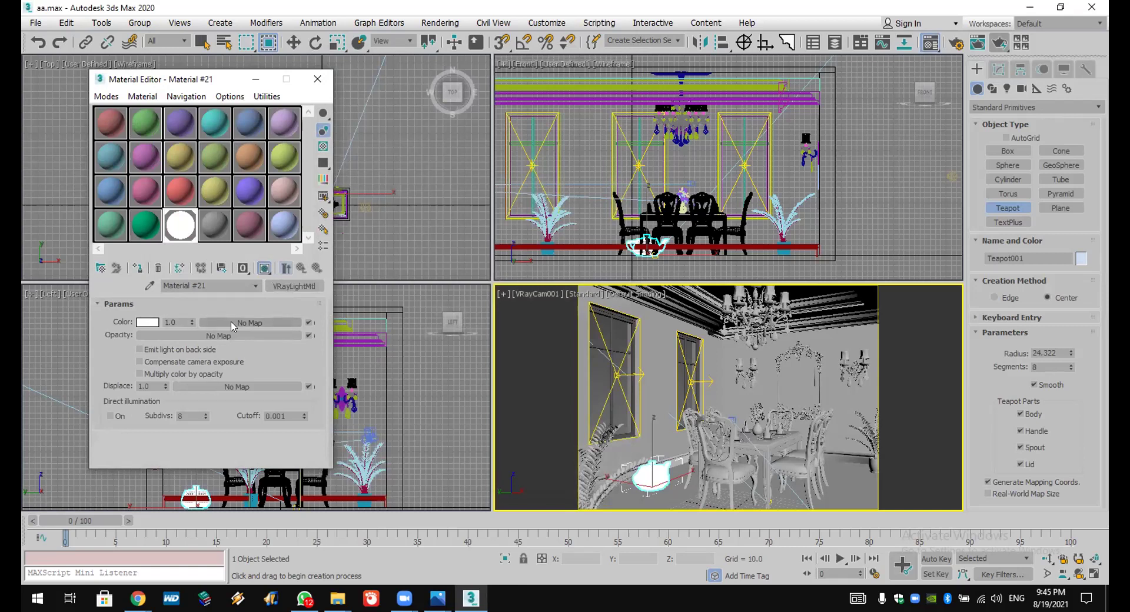
Step: Give the light material a multiplier of 4.4 and an orange color (255, 127, 57), and test-render the camera view
{"action": "left_click_drag", "start_coordinate": [191, 322], "coordinate": [193, 293]}
{"action": "left_click", "coordinate": [147, 322]}
{"action": "left_click_drag", "start_coordinate": [310, 87], "coordinate": [305, 89]}
{"action": "left_click", "coordinate": [411, 113]}
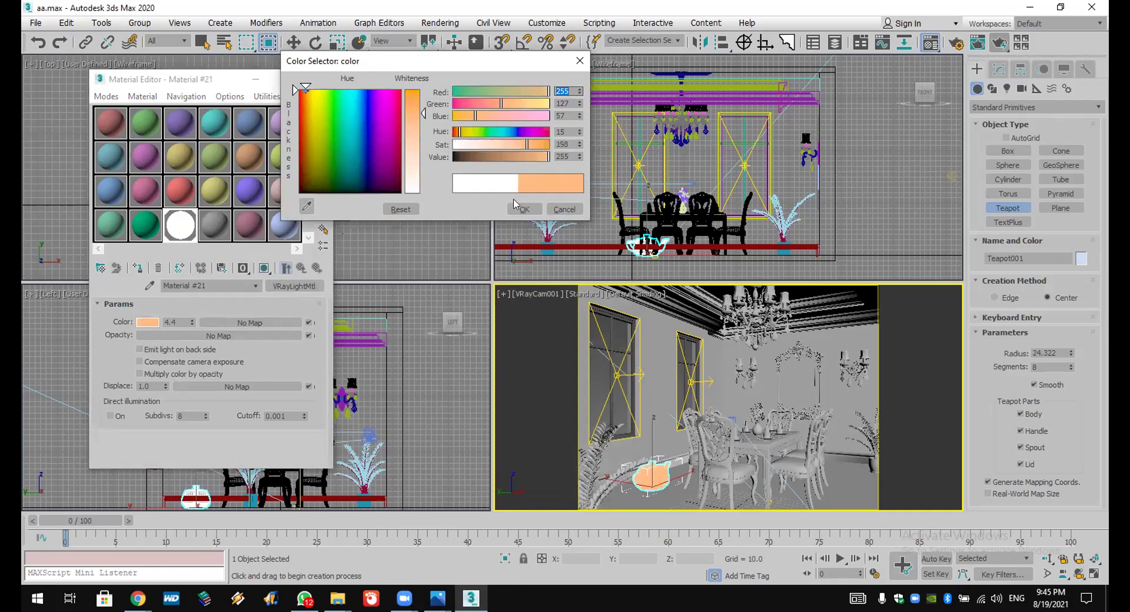
{"action": "left_click", "coordinate": [519, 208]}
{"action": "left_click", "coordinate": [999, 42]}
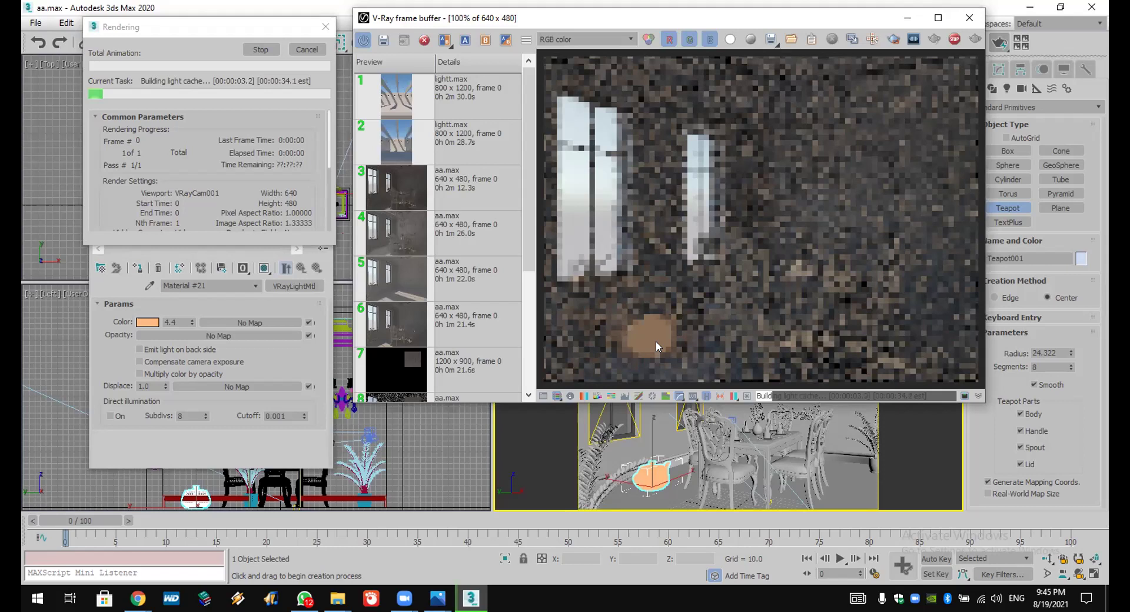
{"action": "left_click", "coordinate": [971, 22]}
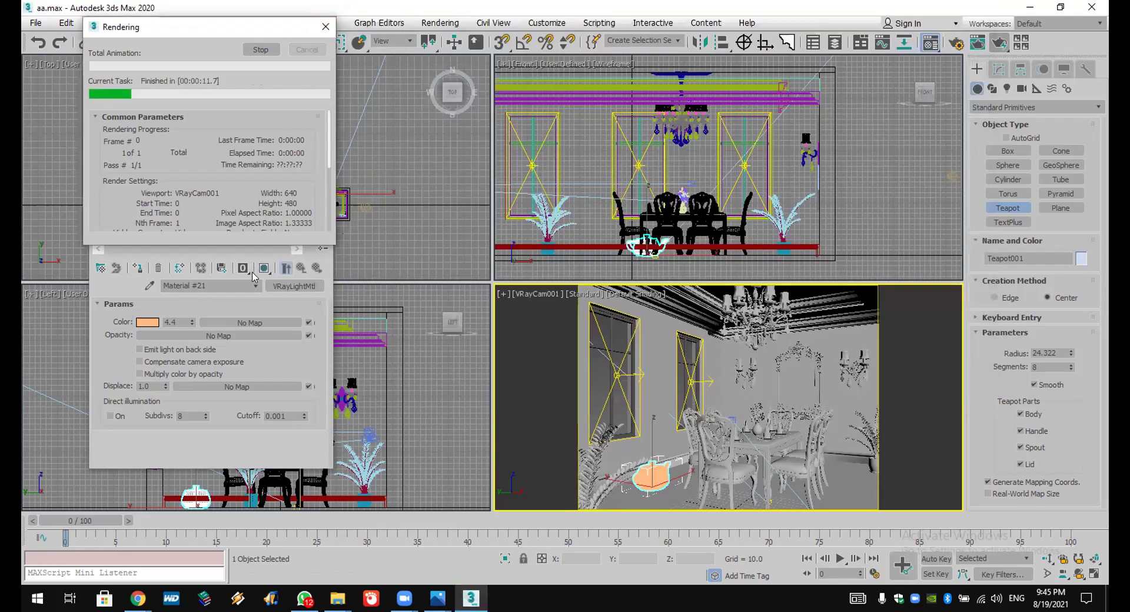
Step: Raise the light material's multiplier to 101.1, test-render the camera view again, and cancel the render
{"action": "left_click_drag", "start_coordinate": [191, 323], "coordinate": [278, 214]}
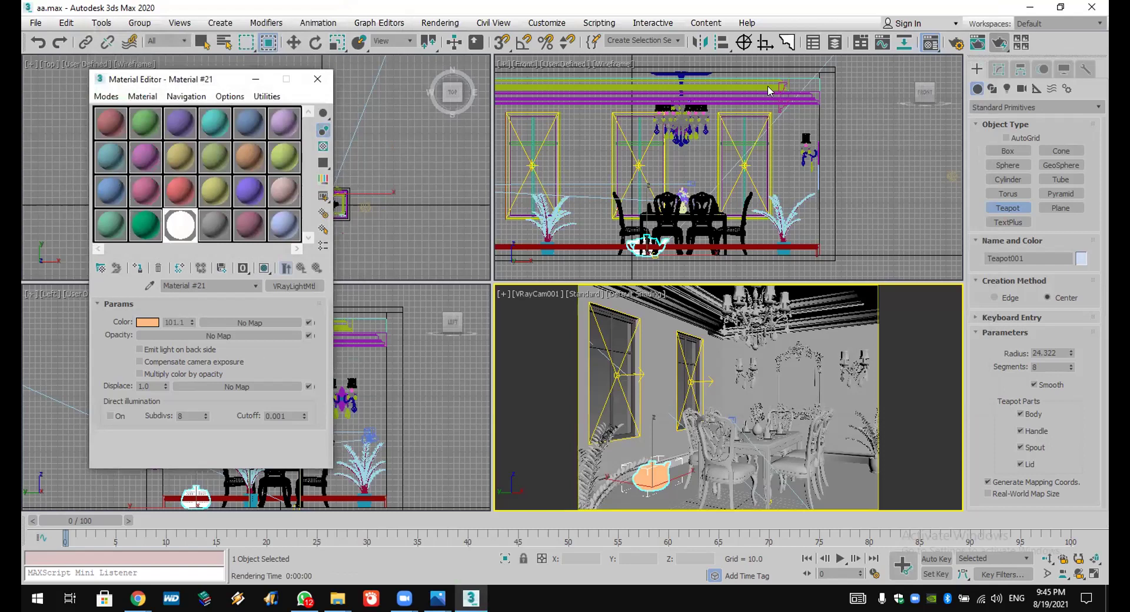
{"action": "left_click", "coordinate": [999, 42]}
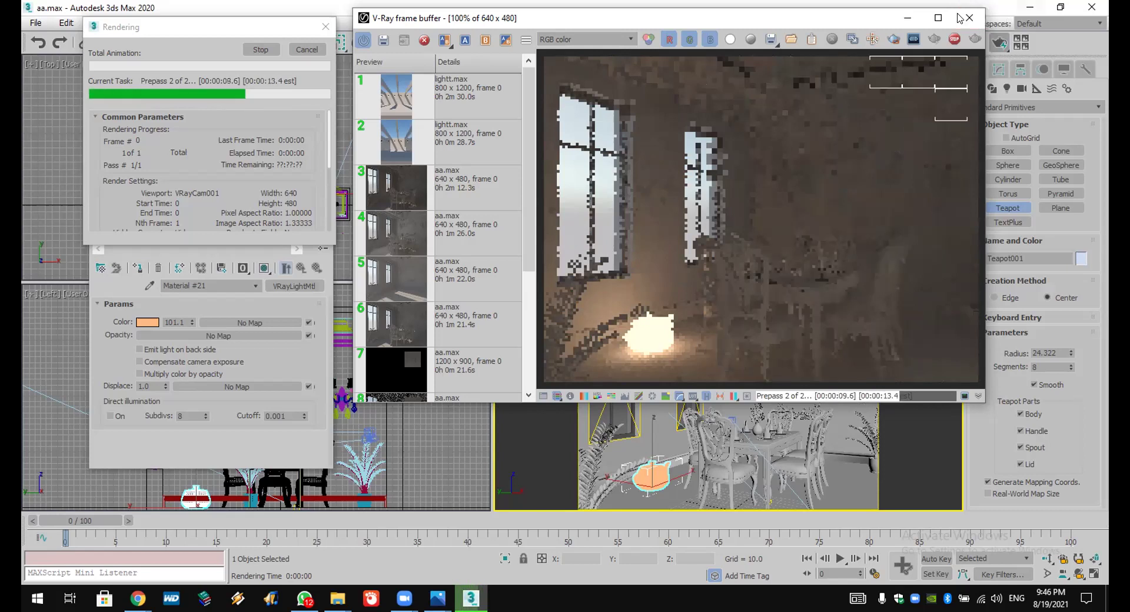
{"action": "left_click", "coordinate": [960, 20]}
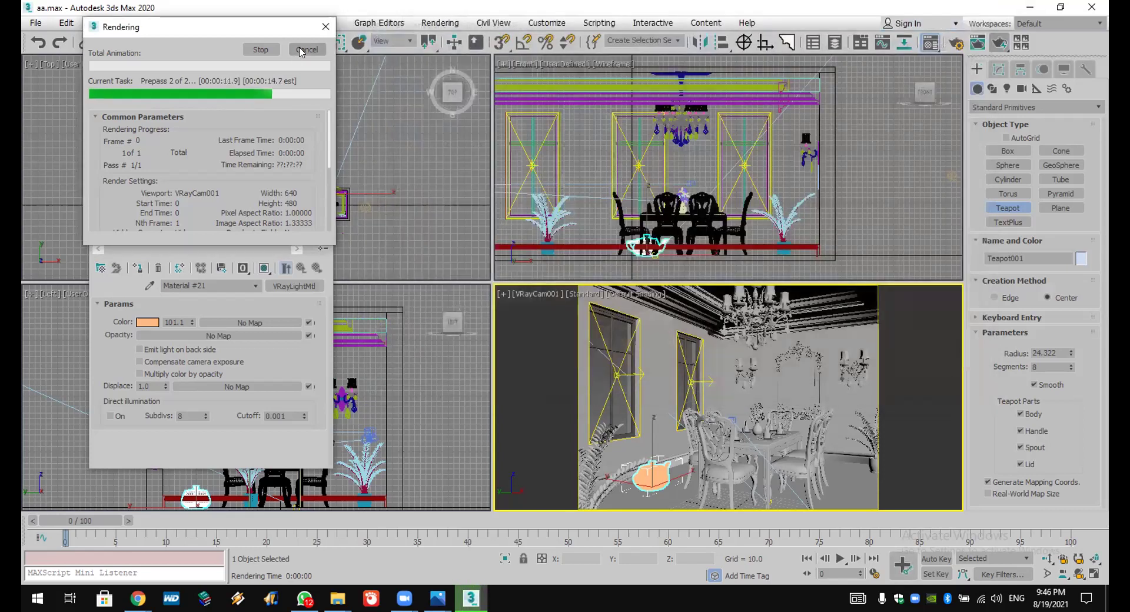
{"action": "left_click", "coordinate": [307, 49]}
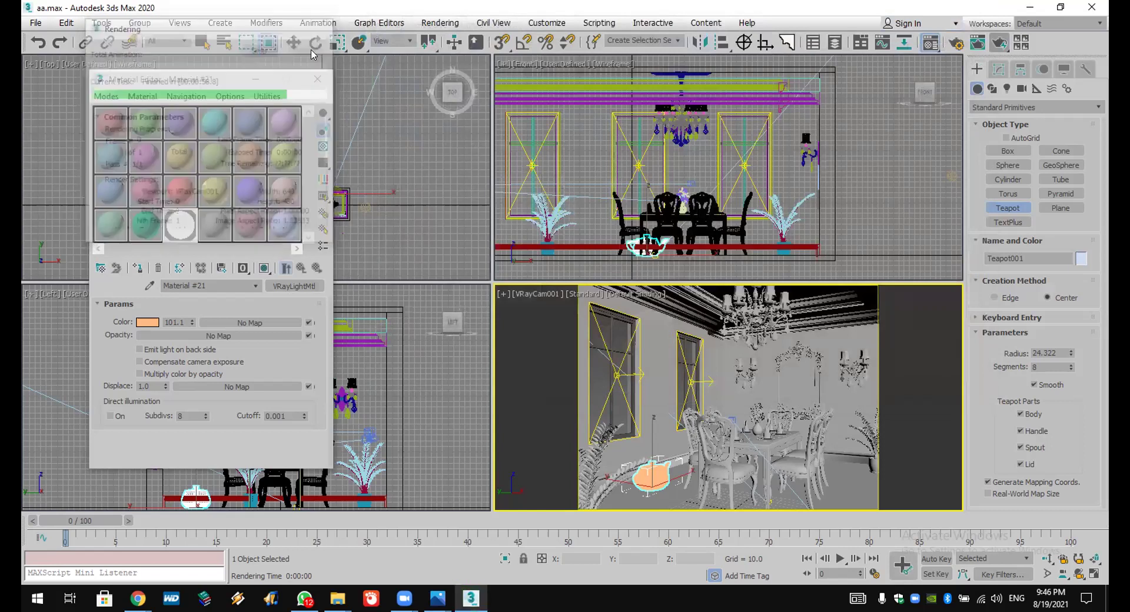
Step: Close the Material Editor, delete the teapot and return to plain selection mode
{"action": "key", "text": "m"}
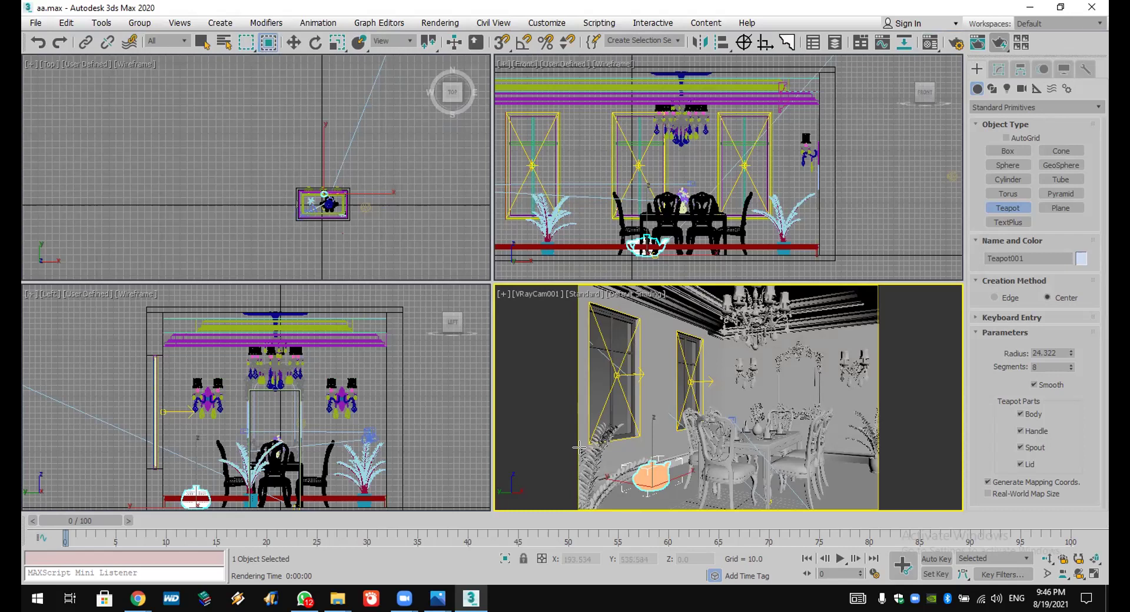
{"action": "right_click", "coordinate": [597, 454]}
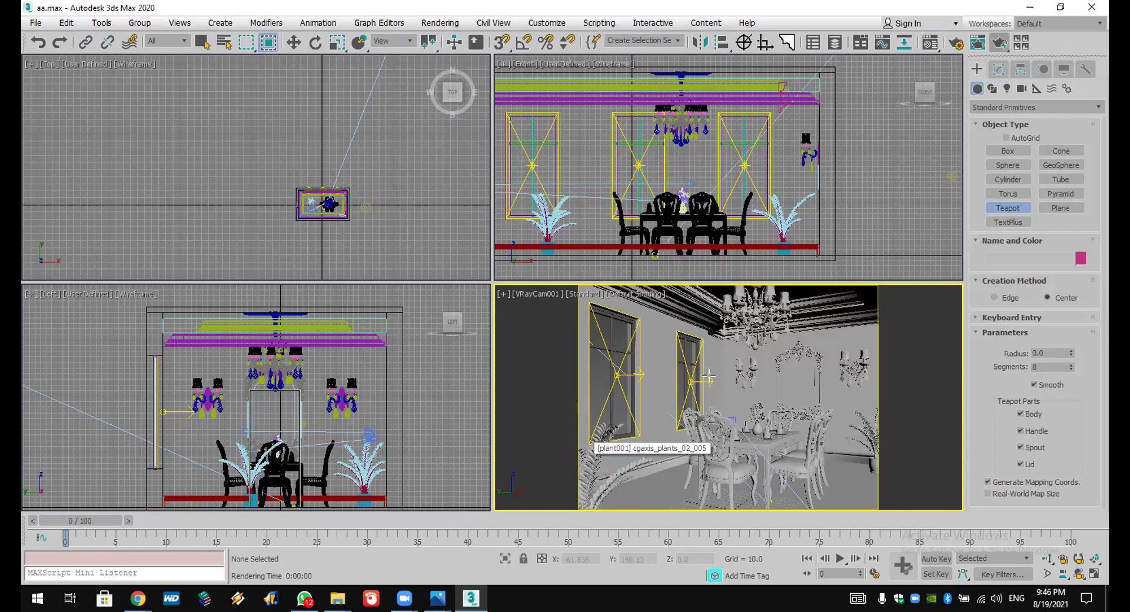
{"action": "key", "text": "q"}
Step: Clear the chandelier selection and switch light creation to the VRay light types
{"action": "left_click", "coordinate": [782, 296]}
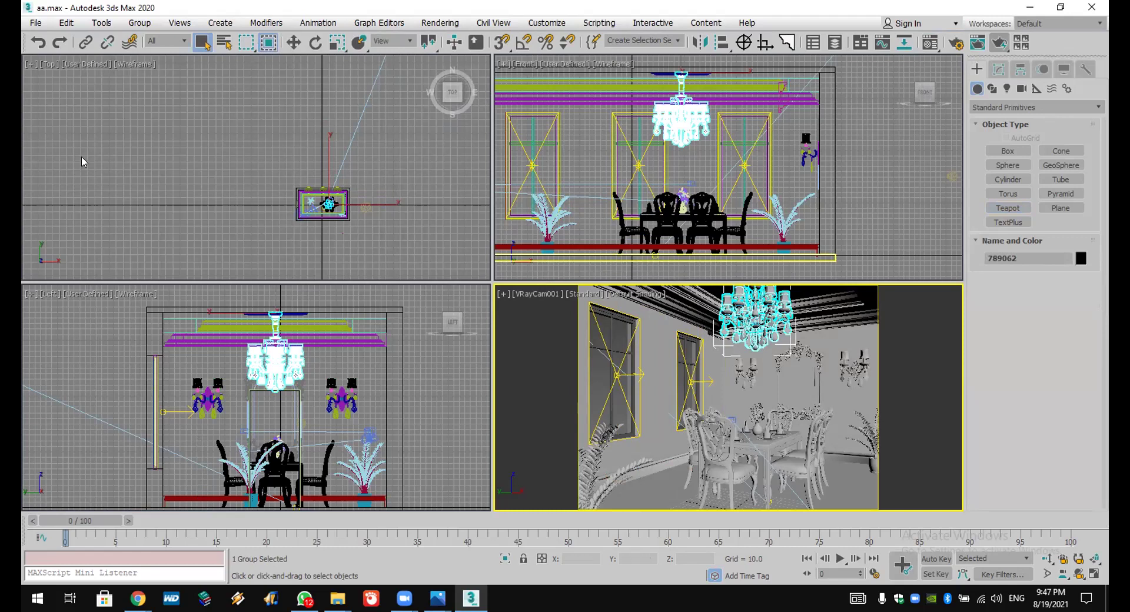
{"action": "left_click", "coordinate": [315, 199]}
{"action": "left_click", "coordinate": [240, 140]}
{"action": "scroll", "coordinate": [254, 156], "scroll_direction": "up", "scroll_amount": 5}
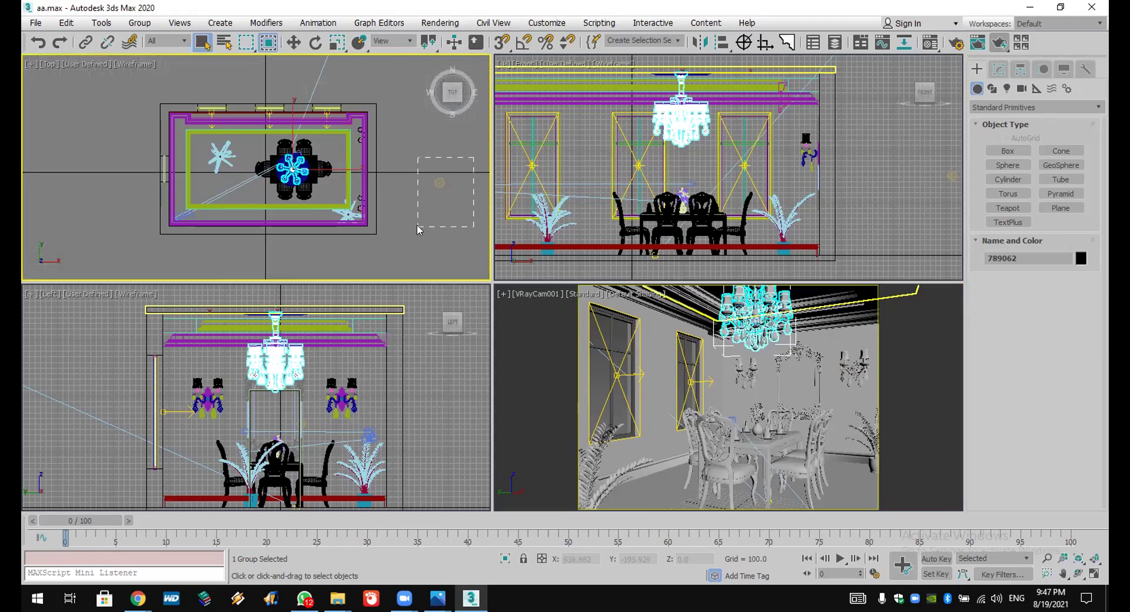
{"action": "left_click_drag", "start_coordinate": [418, 229], "coordinate": [419, 230]}
{"action": "left_click", "coordinate": [1008, 88]}
{"action": "left_click", "coordinate": [1028, 109]}
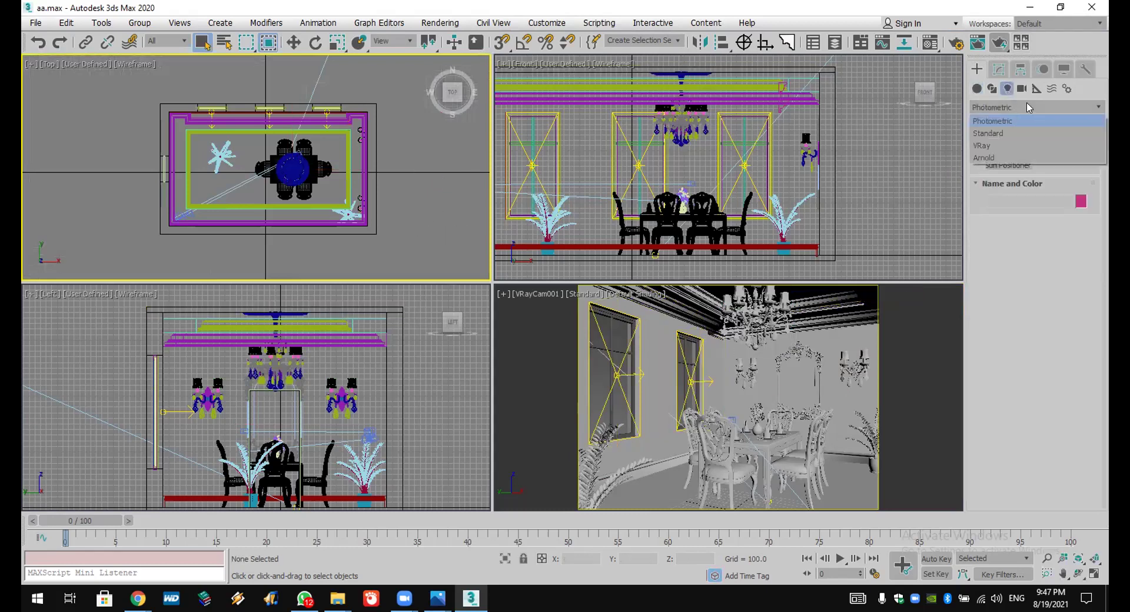
{"action": "left_click", "coordinate": [1019, 145]}
Step: Try a sphere-type VRayLight with a radius of about 93 outside the room in the plan view, and undo it
{"action": "left_click", "coordinate": [1024, 152]}
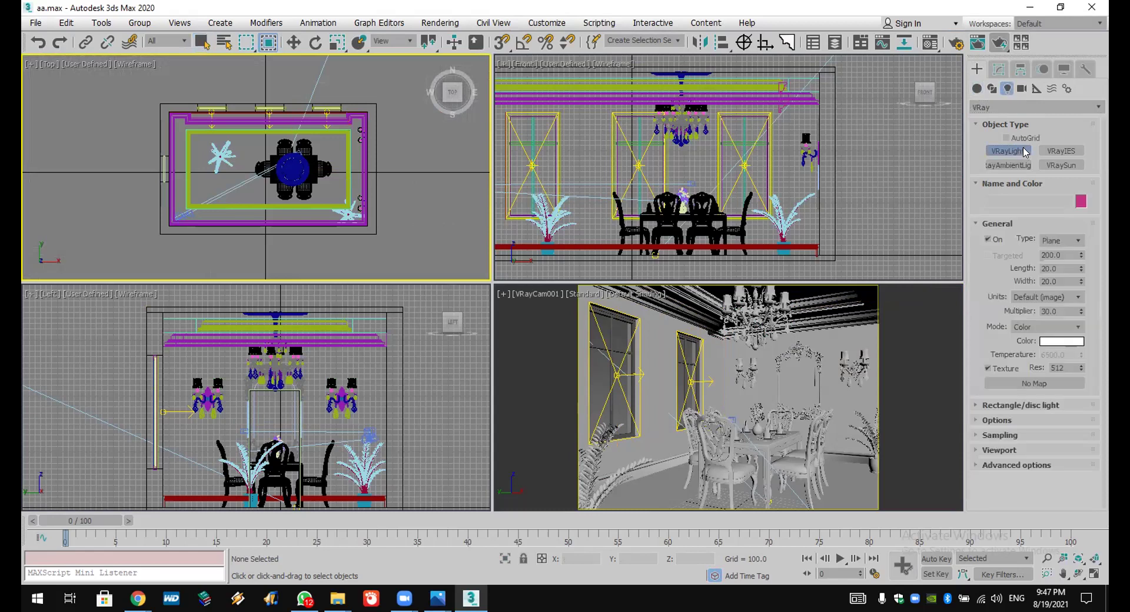
{"action": "left_click", "coordinate": [1070, 245]}
{"action": "left_click", "coordinate": [1059, 270]}
{"action": "left_click_drag", "start_coordinate": [434, 184], "coordinate": [444, 211]}
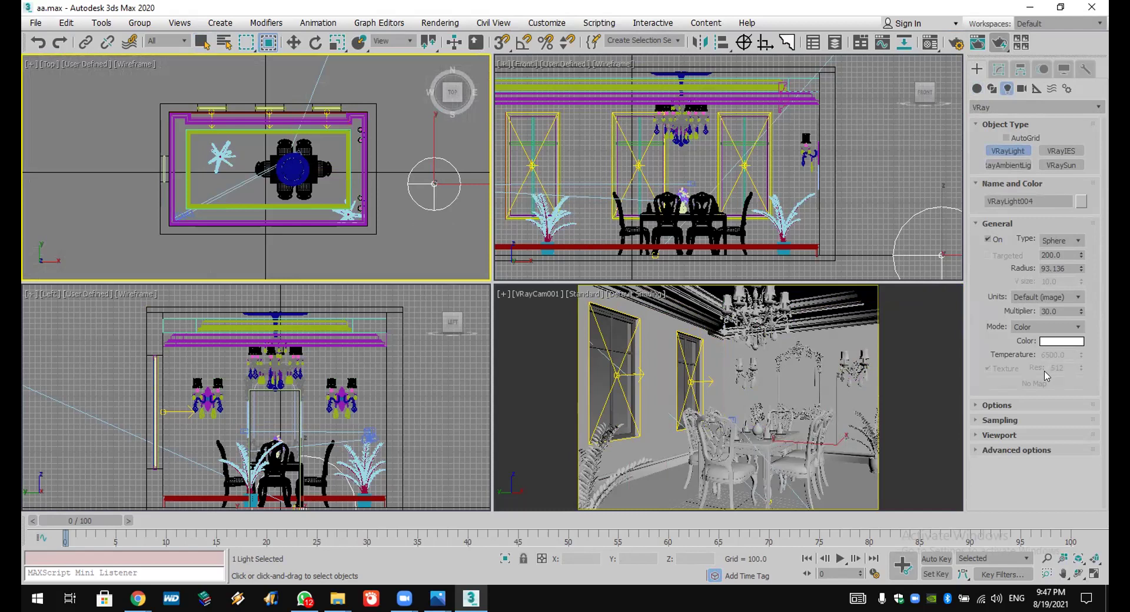
{"action": "key", "text": "ctrl+z"}
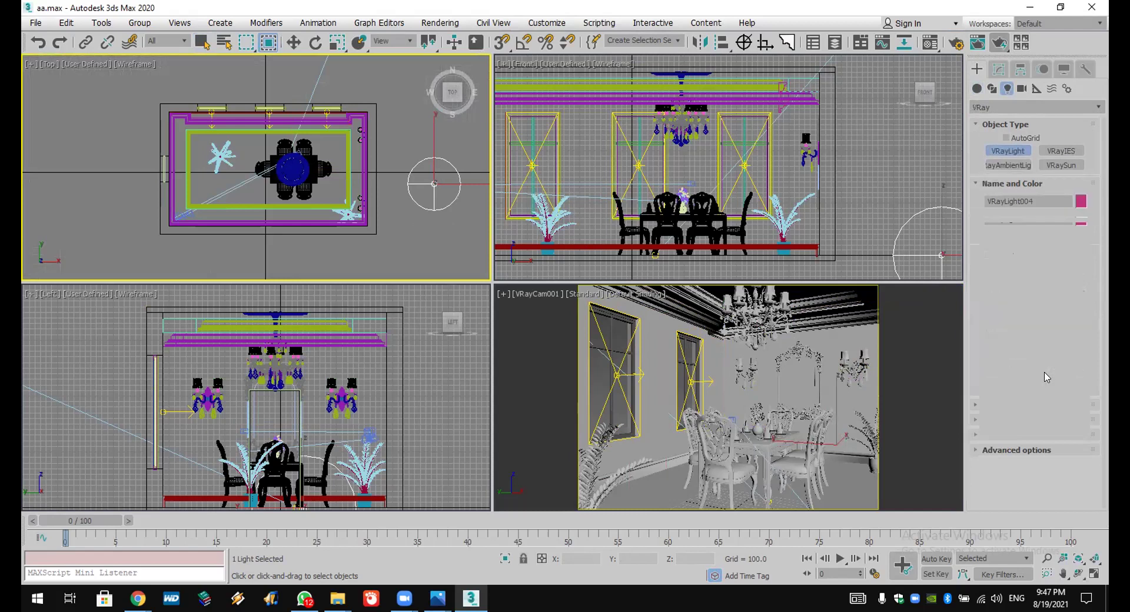
{"action": "right_click", "coordinate": [385, 150]}
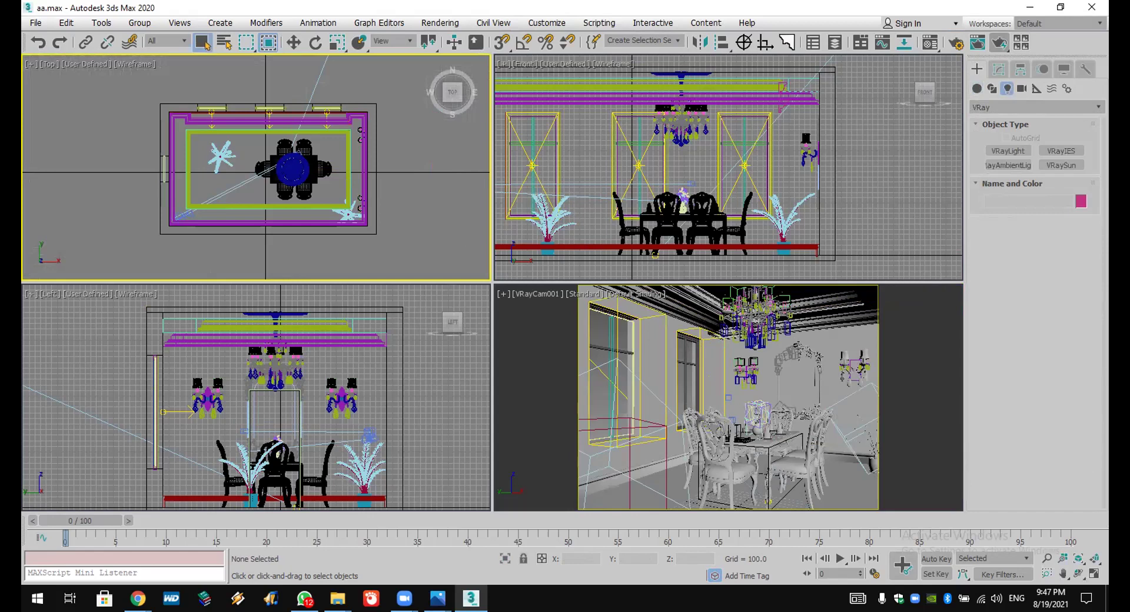
Step: Isolate the chandelier group and fit it in the viewports
{"action": "left_click", "coordinate": [752, 304]}
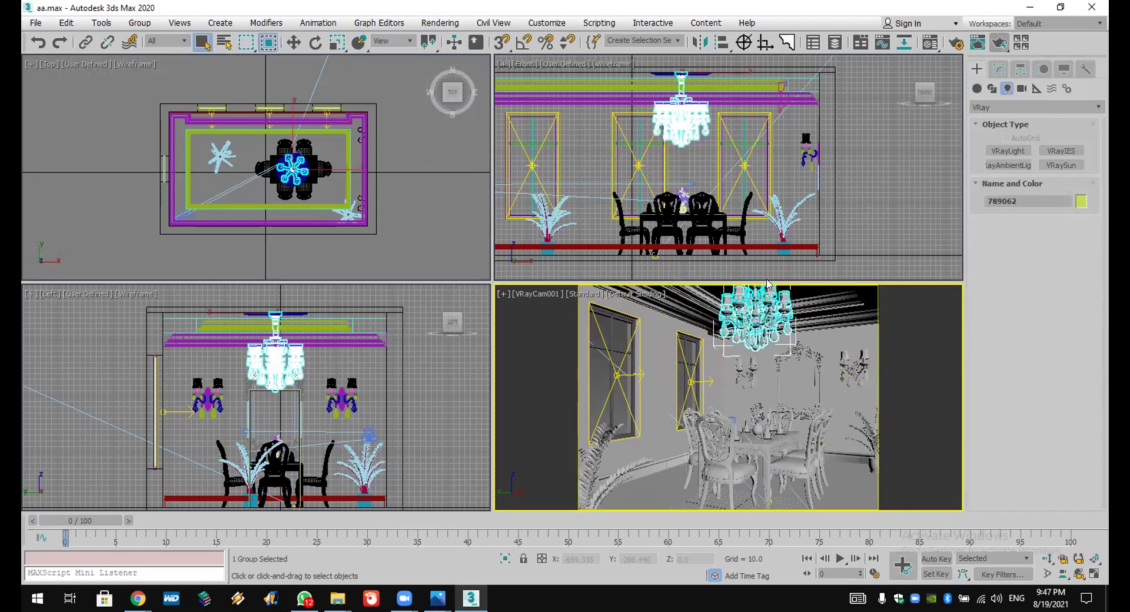
{"action": "key", "text": "alt+q"}
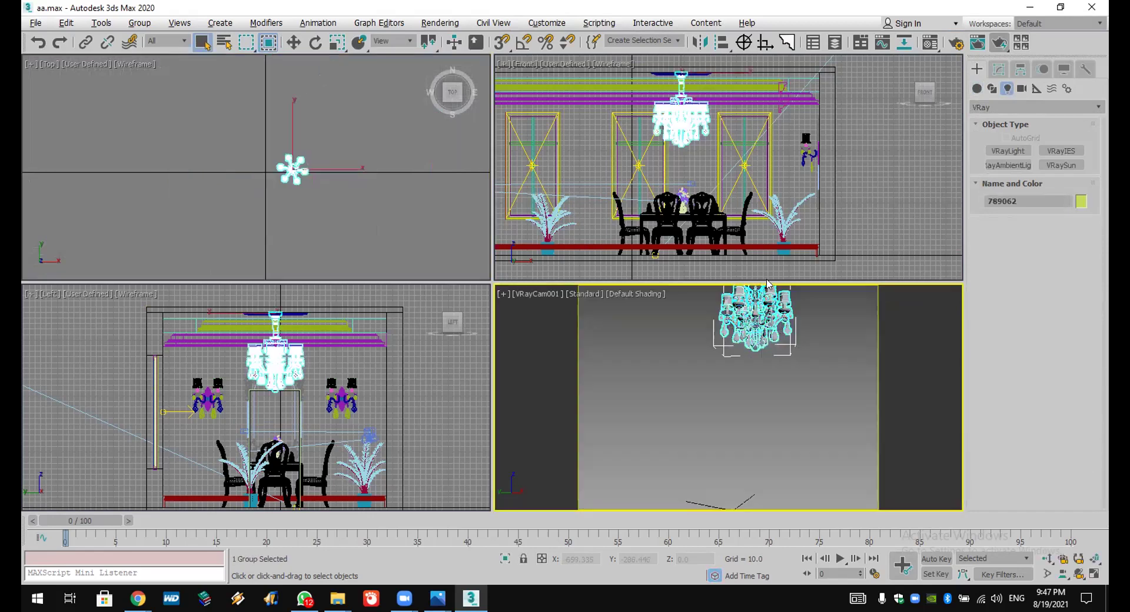
{"action": "left_click", "coordinate": [1083, 557]}
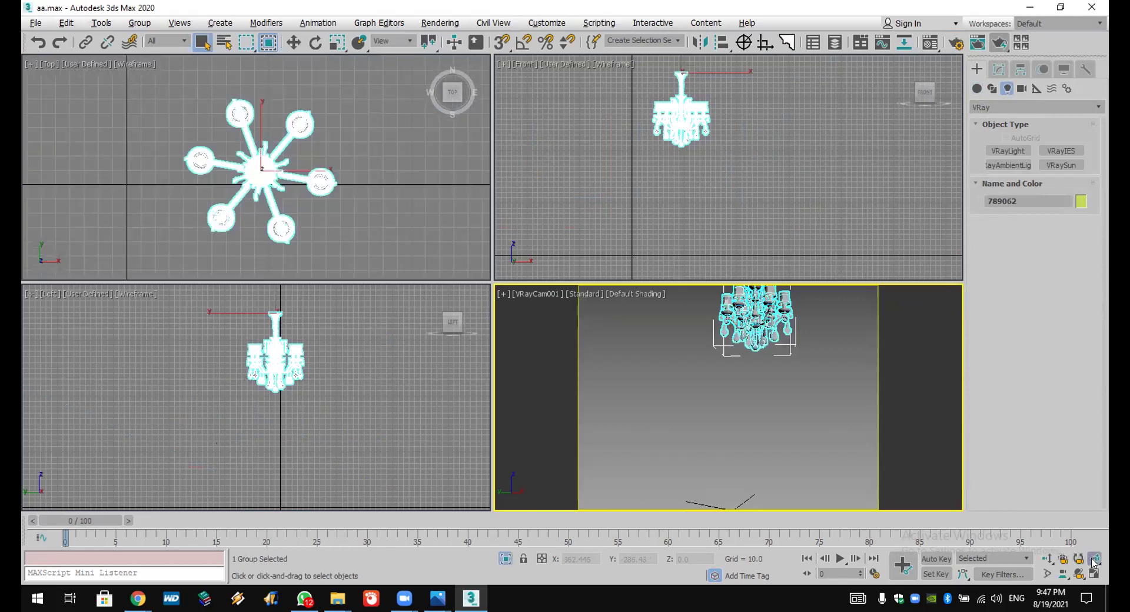
Step: Create a sphere-type VRayLight with a radius of about 2.7 centred in the chandelier's rightmost lampshade in the plan view
{"action": "left_click", "coordinate": [1026, 151]}
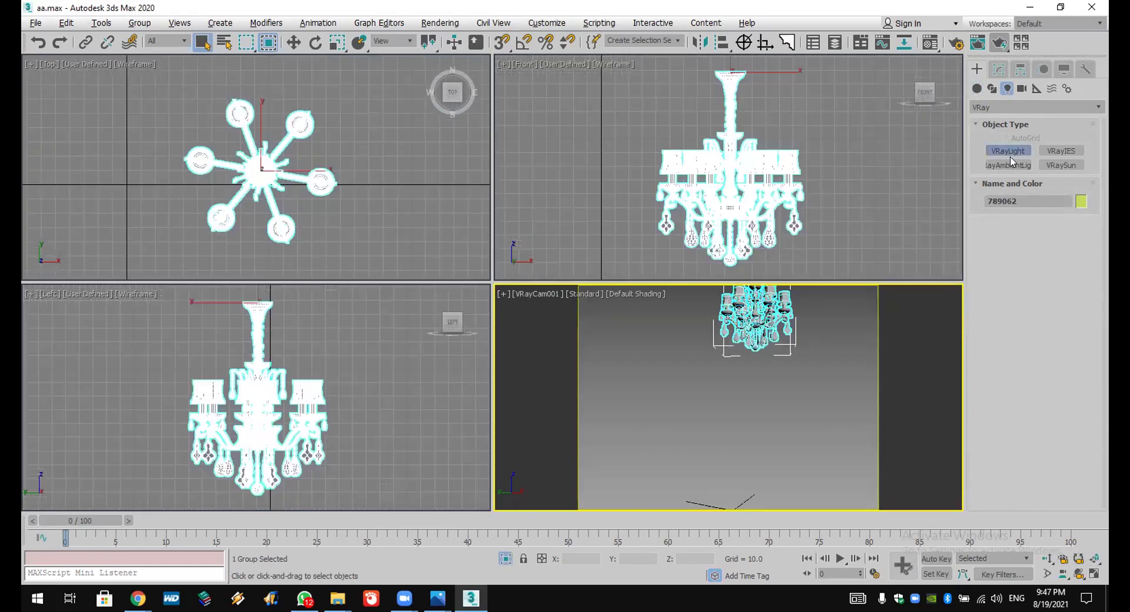
{"action": "scroll", "coordinate": [321, 183], "scroll_direction": "up", "scroll_amount": 6}
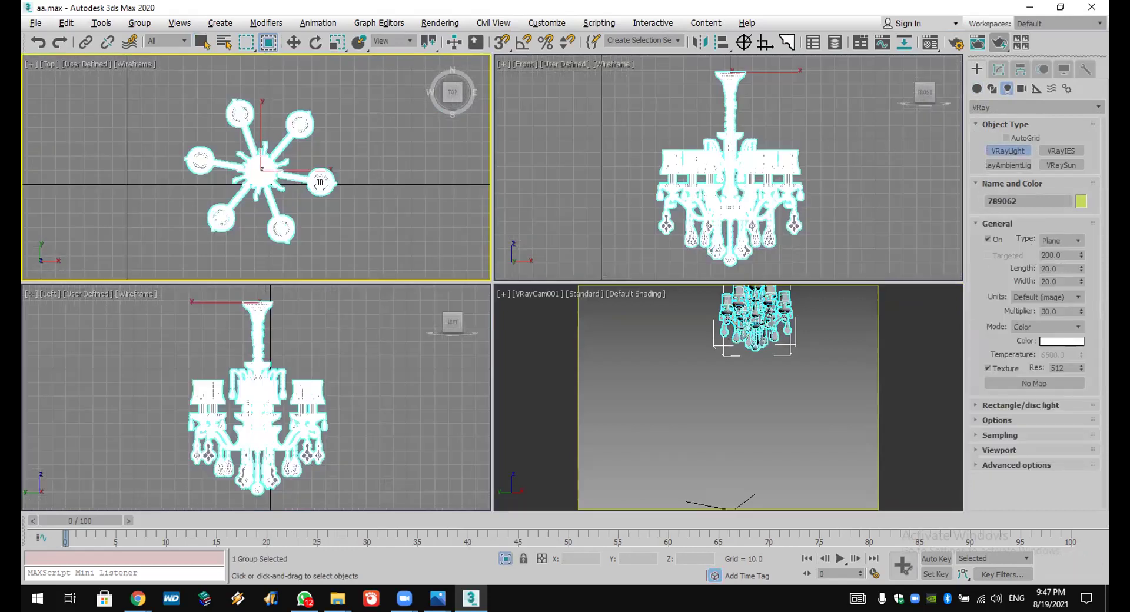
{"action": "left_click_drag", "start_coordinate": [315, 162], "coordinate": [326, 173]}
{"action": "right_click", "coordinate": [333, 185]}
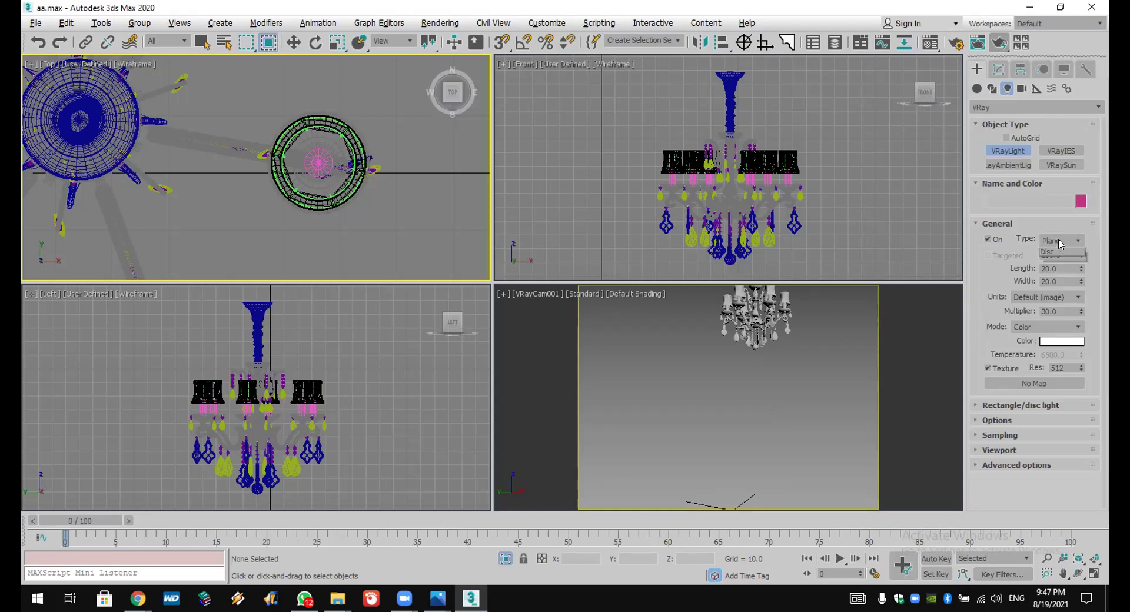
{"action": "left_click", "coordinate": [1061, 240]}
{"action": "left_click", "coordinate": [1067, 270]}
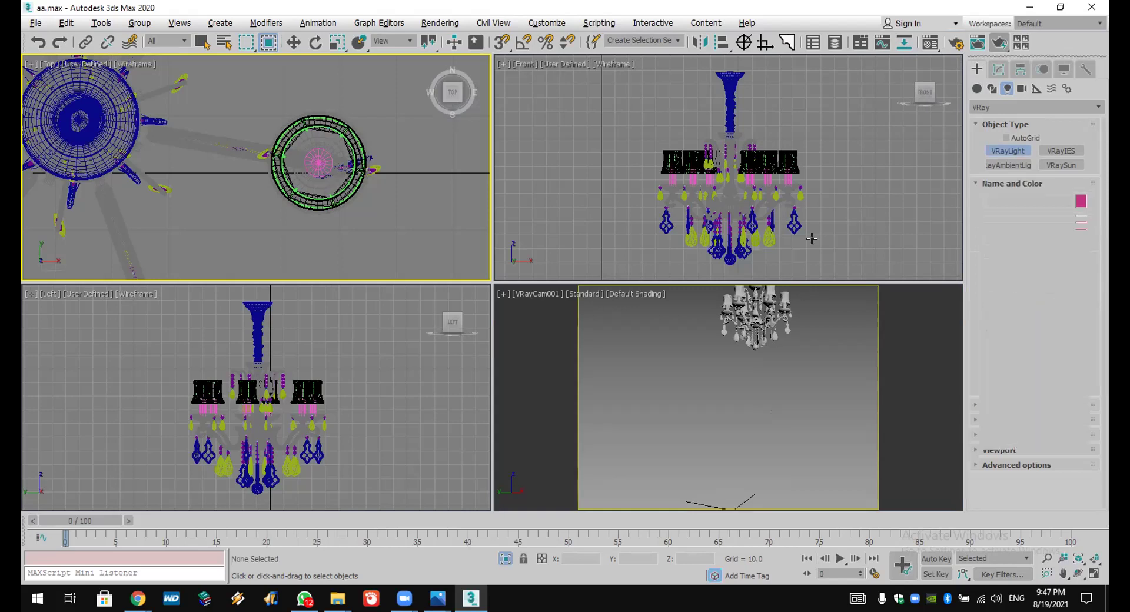
{"action": "left_click_drag", "start_coordinate": [316, 160], "coordinate": [328, 170]}
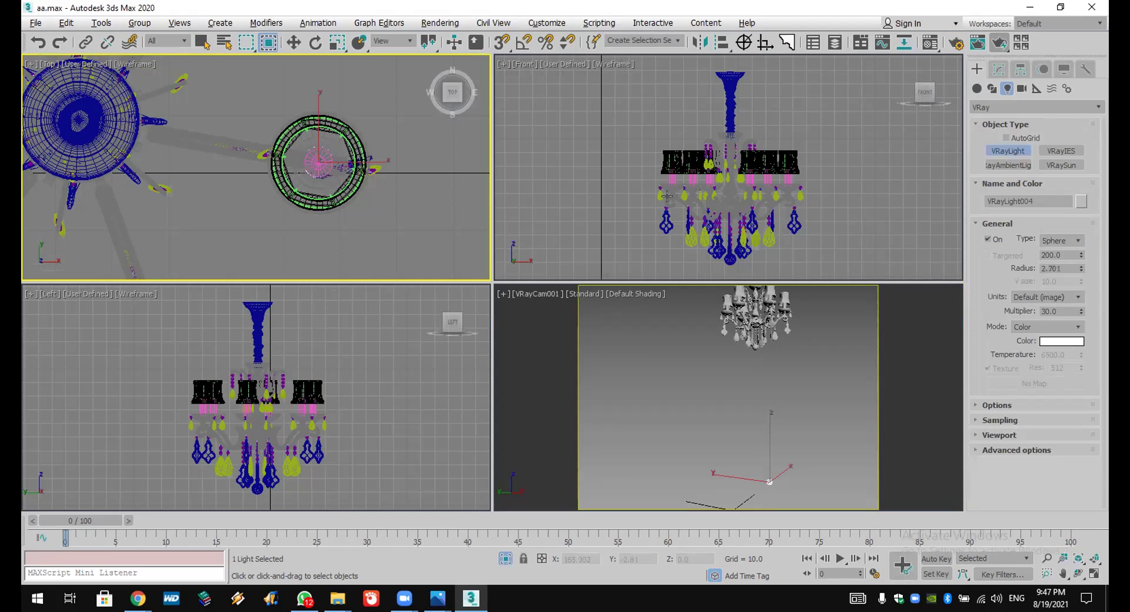
Step: Raise the sphere light from floor level into the rightmost lampshade, at a Z height of about 281
{"action": "scroll", "coordinate": [738, 203], "scroll_direction": "down", "scroll_amount": 6}
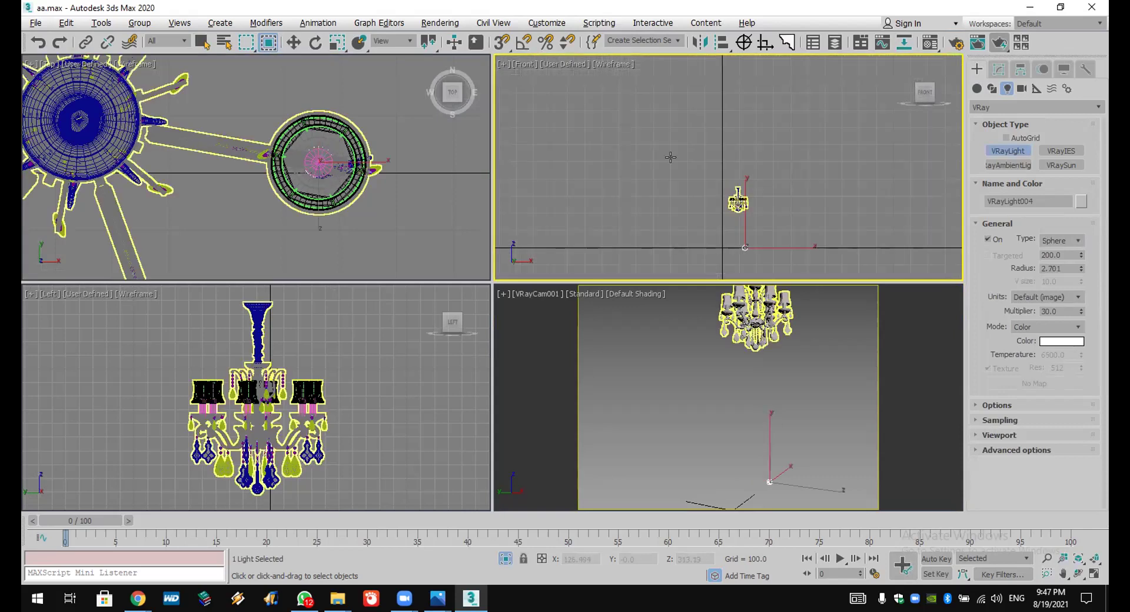
{"action": "key", "text": "w"}
{"action": "left_click_drag", "start_coordinate": [752, 224], "coordinate": [754, 209]}
{"action": "scroll", "coordinate": [754, 208], "scroll_direction": "up", "scroll_amount": 8}
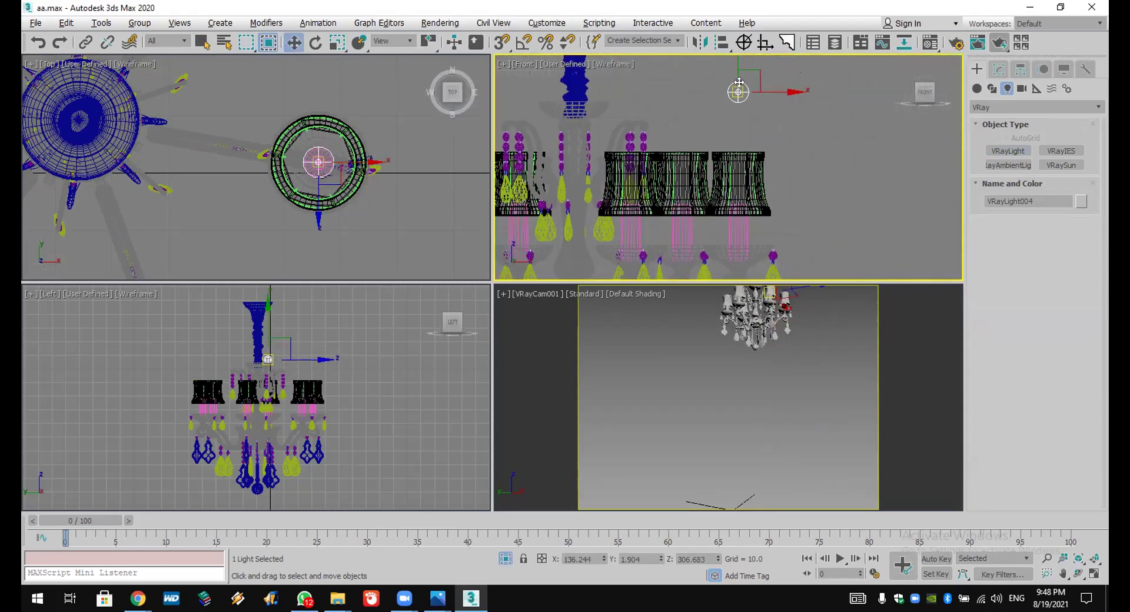
{"action": "left_click_drag", "start_coordinate": [748, 80], "coordinate": [747, 180]}
{"action": "scroll", "coordinate": [747, 180], "scroll_direction": "down", "scroll_amount": 3}
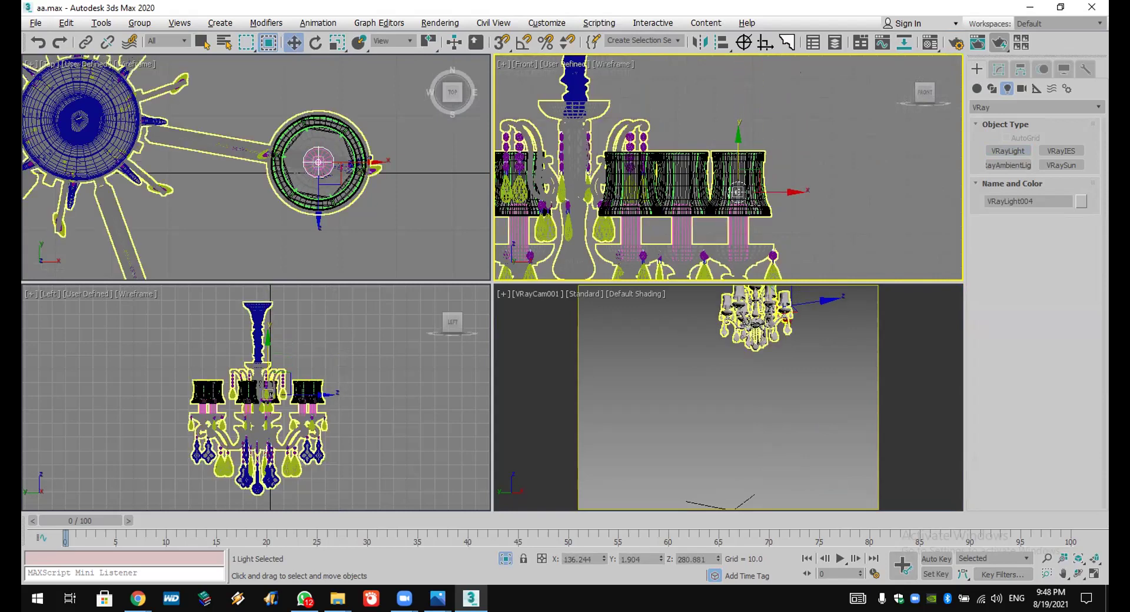
{"action": "middle_click_drag", "start_coordinate": [754, 201], "coordinate": [849, 179]}
{"action": "scroll", "coordinate": [373, 159], "scroll_direction": "down", "scroll_amount": 5}
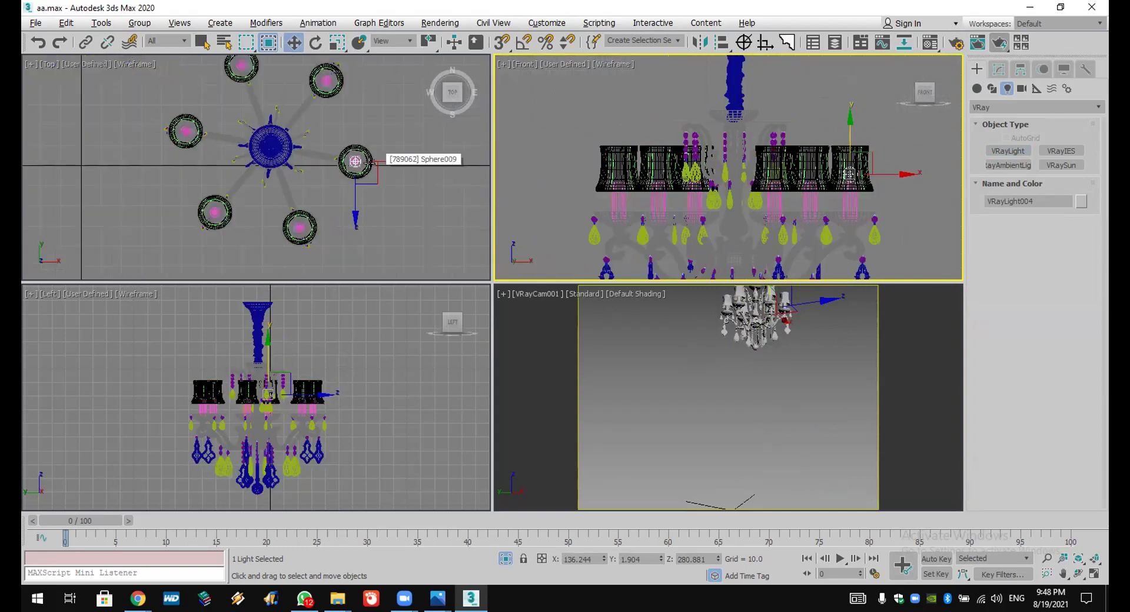
{"action": "middle_click_drag", "start_coordinate": [355, 155], "coordinate": [315, 175]}
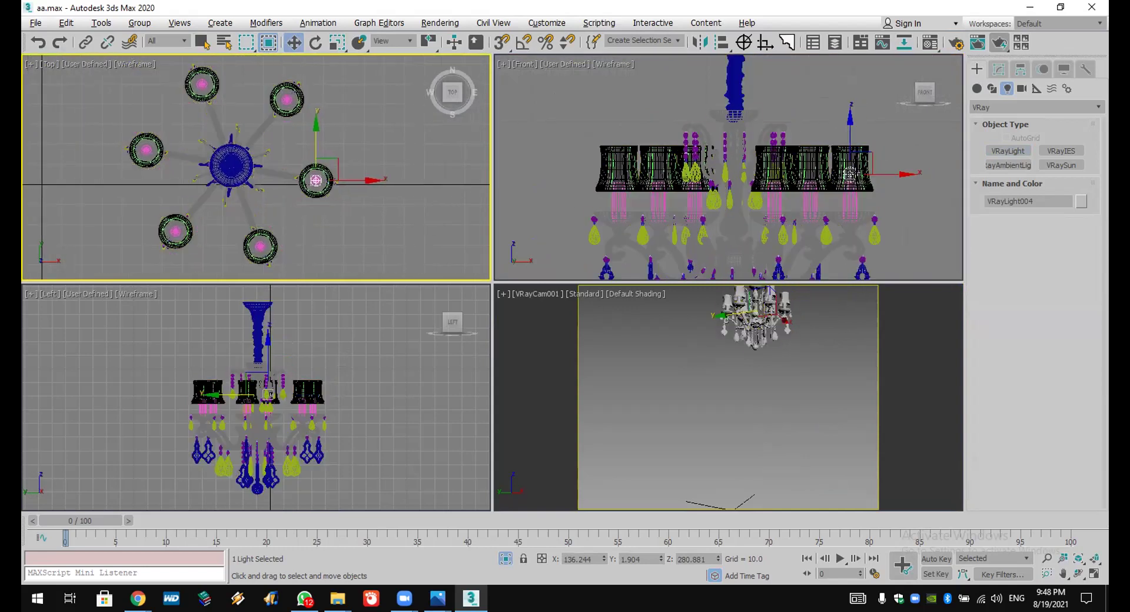
Step: Move only the pivot of the light in the right-hand lampshade to the chandelier's center, using 3D snap to pivots
{"action": "left_click", "coordinate": [1017, 68]}
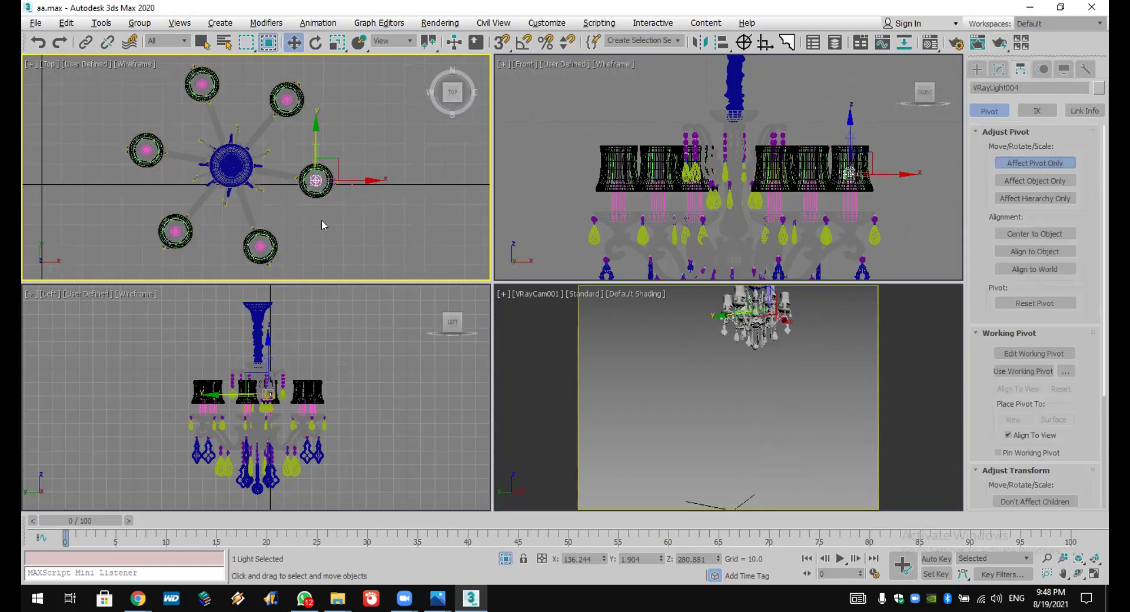
{"action": "left_click", "coordinate": [502, 42]}
{"action": "right_click", "coordinate": [502, 42]}
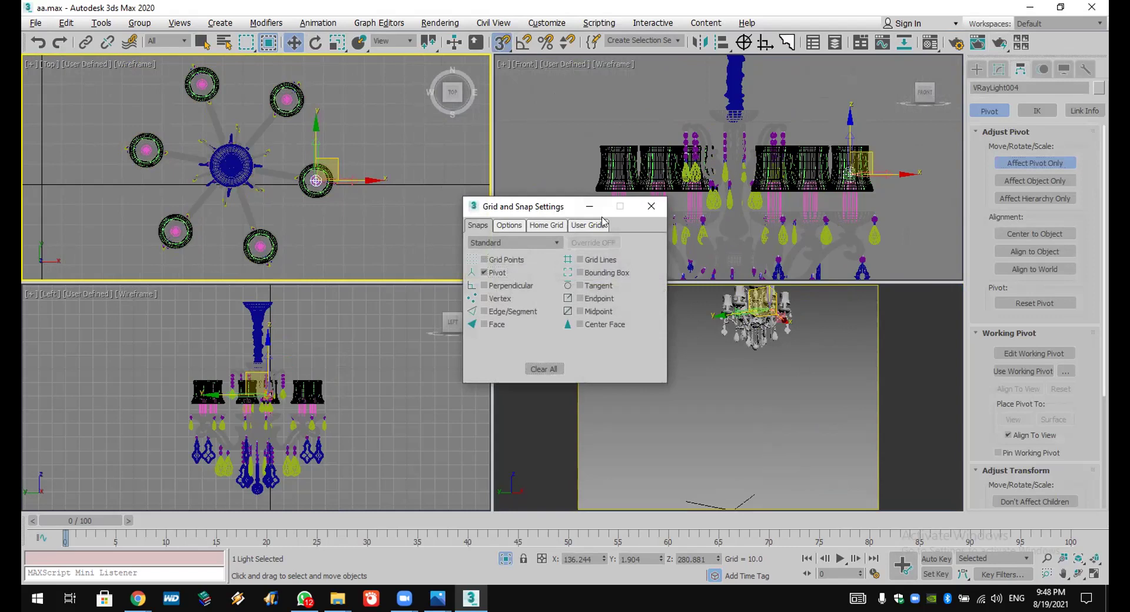
{"action": "left_click", "coordinate": [651, 206]}
{"action": "left_click_drag", "start_coordinate": [332, 172], "coordinate": [273, 247]}
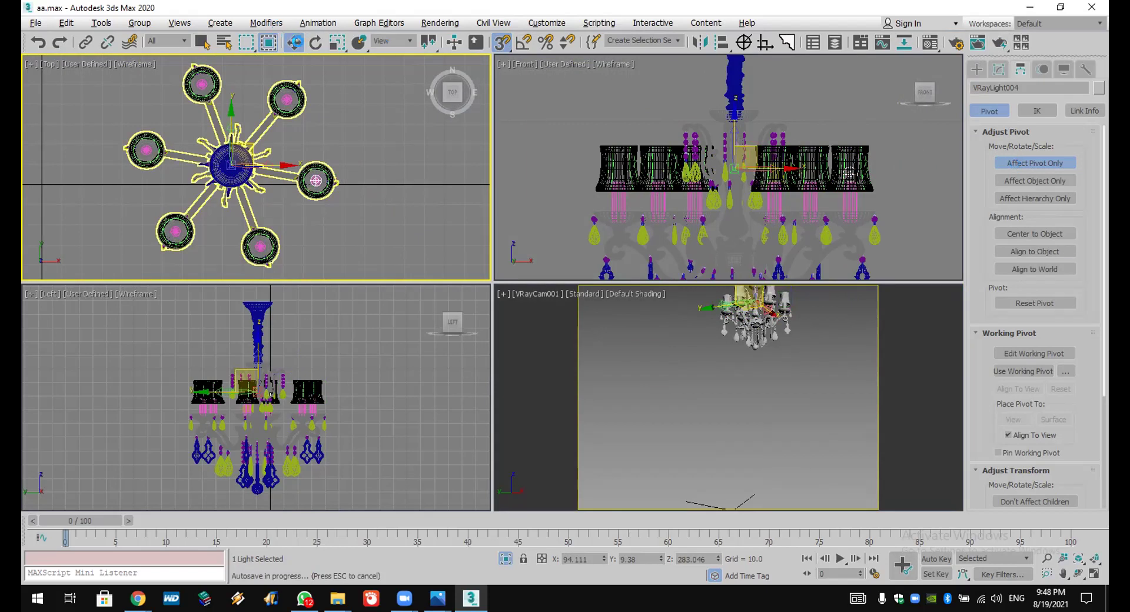
Step: Activate the Rotate tool and turn on angle snap, confirming its angle increment in the snap options
{"action": "left_click", "coordinate": [316, 43]}
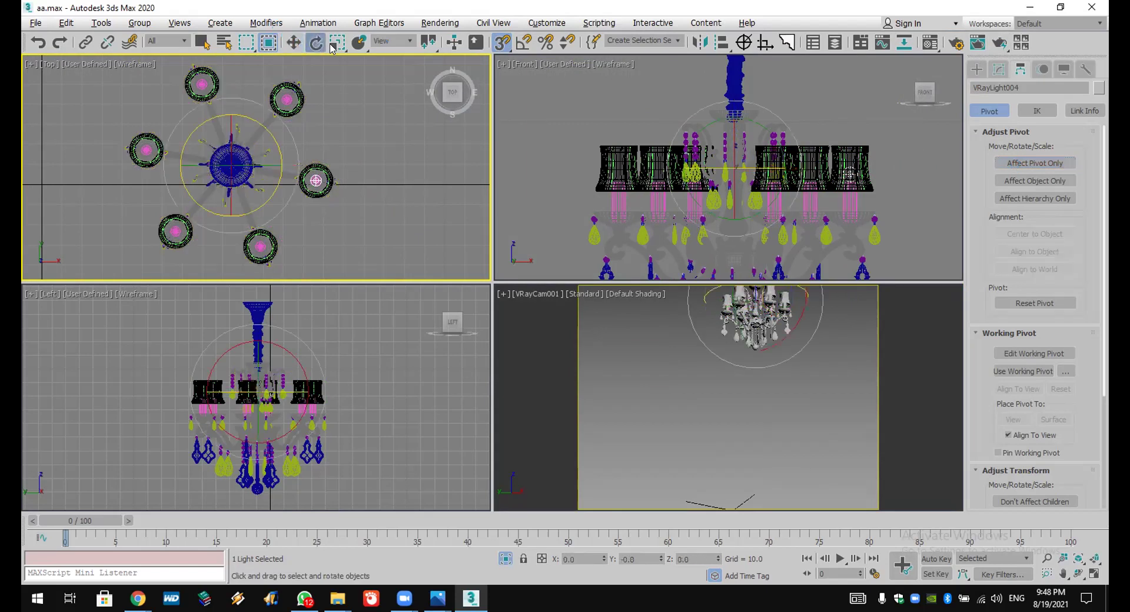
{"action": "right_click", "coordinate": [527, 47]}
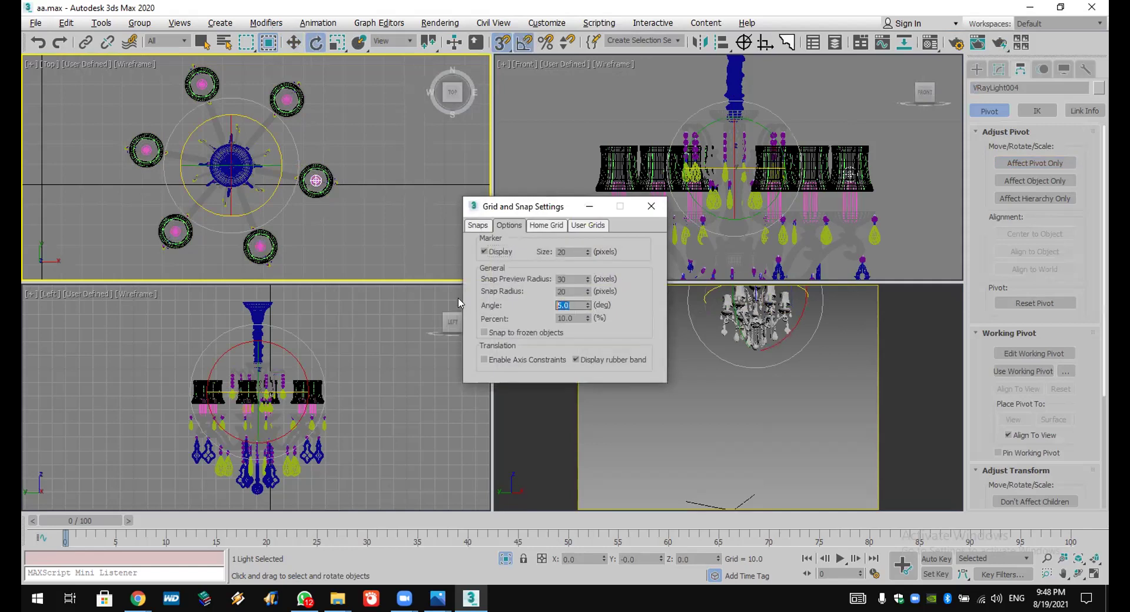
{"action": "key", "text": "Return"}
{"action": "left_click", "coordinate": [651, 206]}
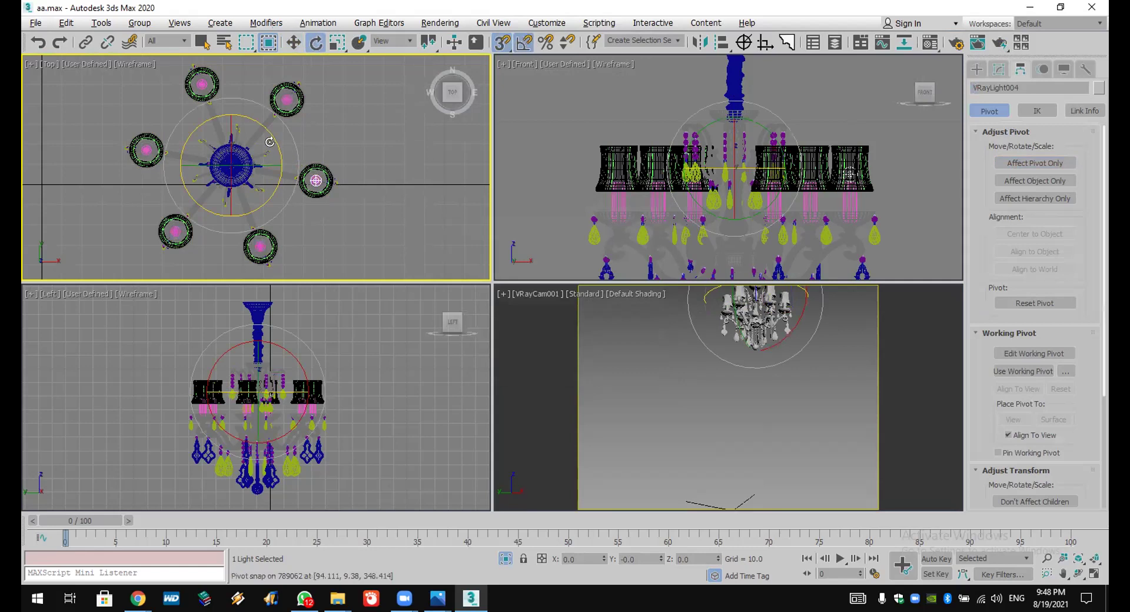
Step: Try cloning the light as plain copies around the chandelier in -60° rotations to fill the other five lampshades
{"action": "left_click_drag", "start_coordinate": [268, 136], "coordinate": [277, 148], "text": "shift"}
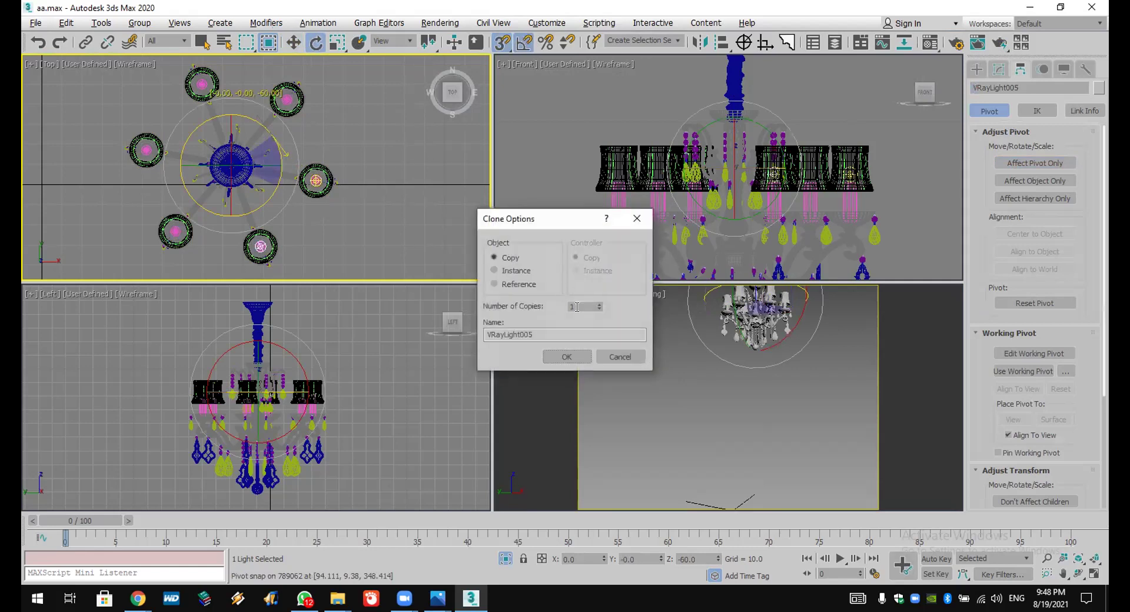
{"action": "left_click", "coordinate": [571, 356]}
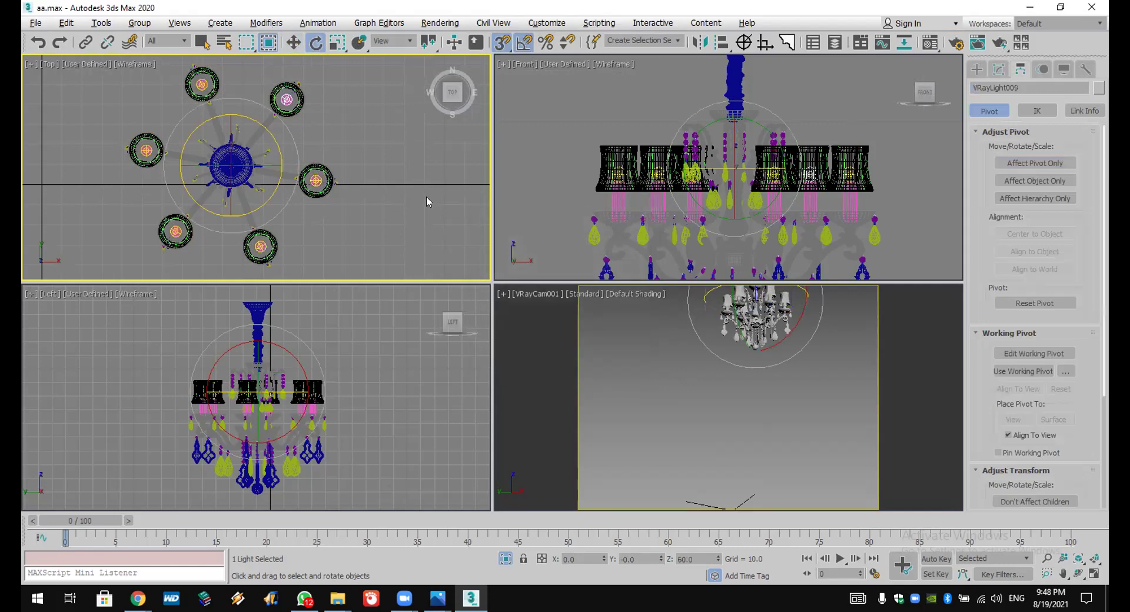
{"action": "key", "text": "z"}
{"action": "scroll", "coordinate": [410, 169], "scroll_direction": "down", "scroll_amount": 3}
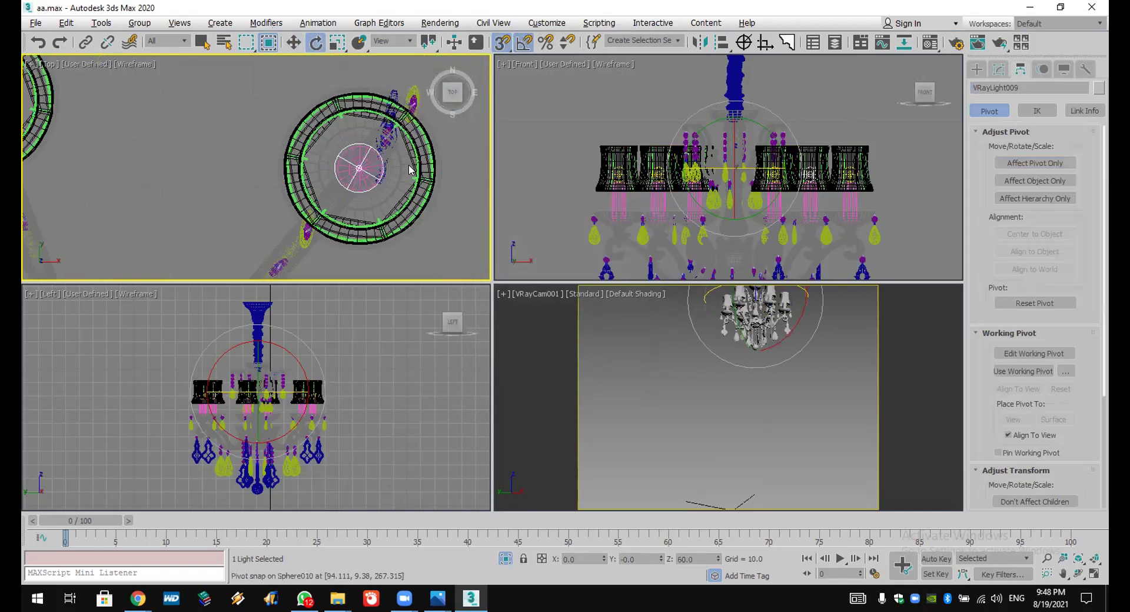
{"action": "scroll", "coordinate": [411, 170], "scroll_direction": "down", "scroll_amount": 3}
{"action": "scroll", "coordinate": [337, 156], "scroll_direction": "down", "scroll_amount": 2}
{"action": "middle_click_drag", "start_coordinate": [337, 156], "coordinate": [316, 98]}
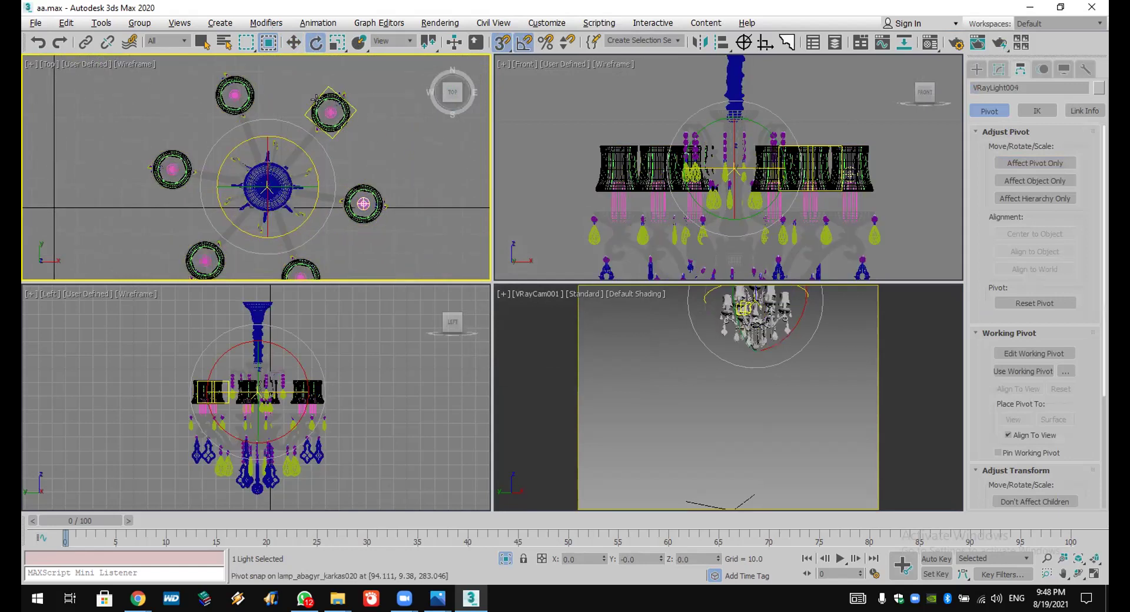
Step: Clone the light around the chandelier by -60° rotations as 5 instances, one for each remaining lampshade
{"action": "left_click", "coordinate": [375, 219]}
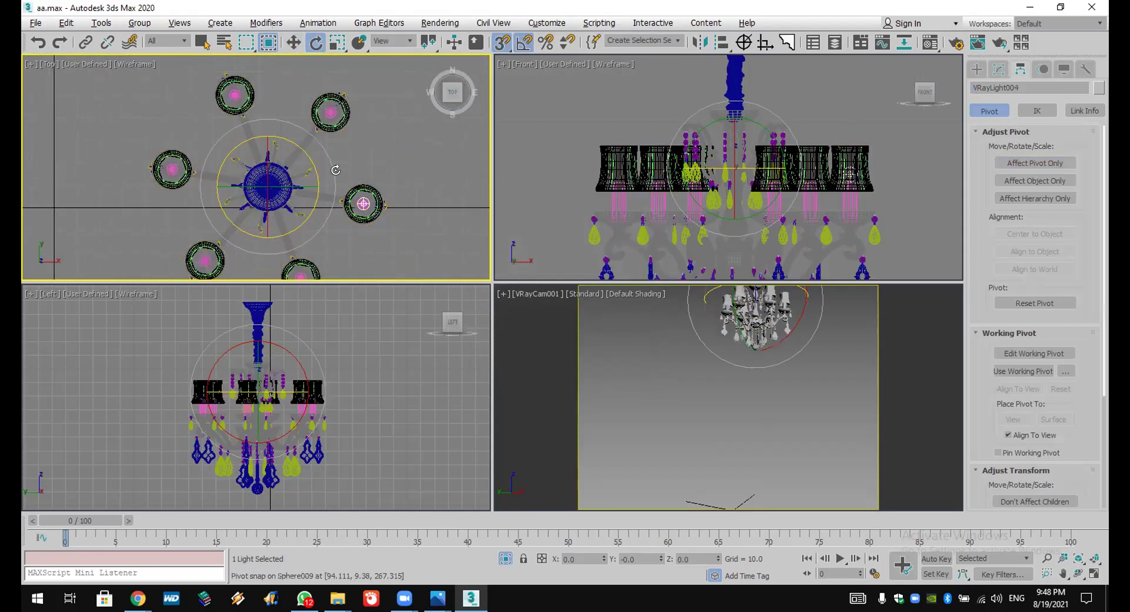
{"action": "left_click_drag", "start_coordinate": [304, 153], "coordinate": [308, 166], "text": "shift"}
{"action": "left_click", "coordinate": [505, 272]}
{"action": "type", "text": "5"}
{"action": "left_click", "coordinate": [566, 357]}
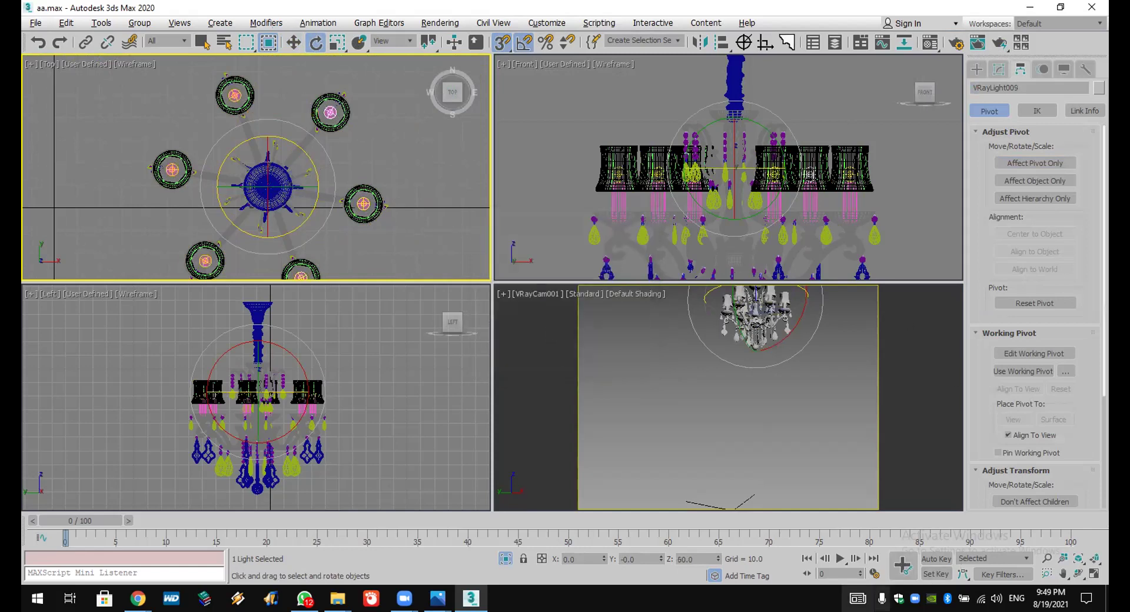
Step: Exit isolation to show the whole room with the original chandelier light selected, and limit the selection filter to Lights
{"action": "left_click", "coordinate": [733, 450]}
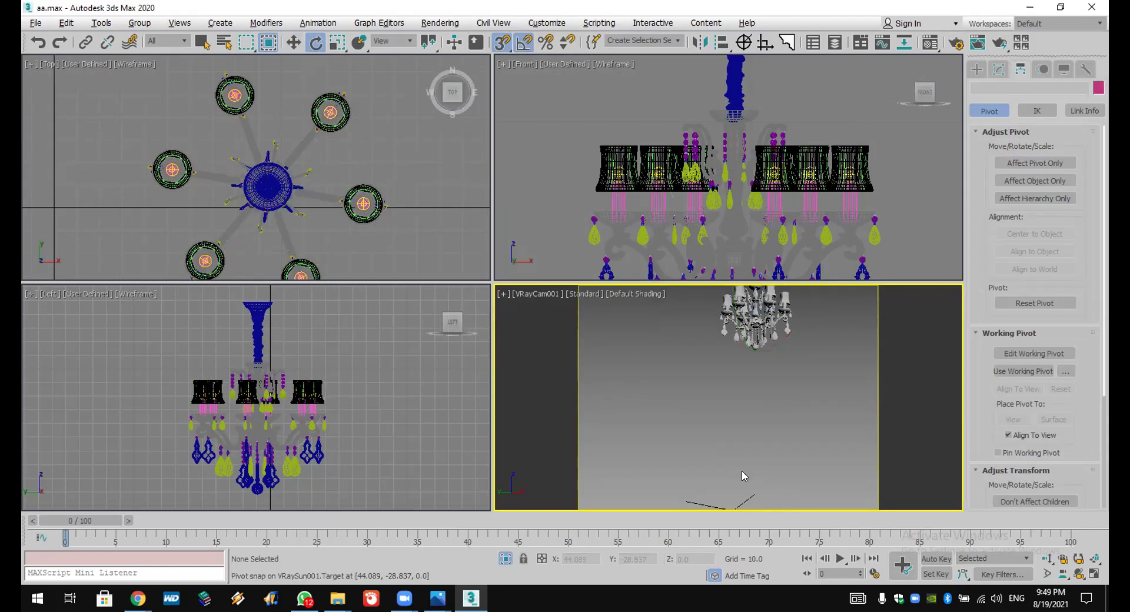
{"action": "left_click", "coordinate": [268, 188]}
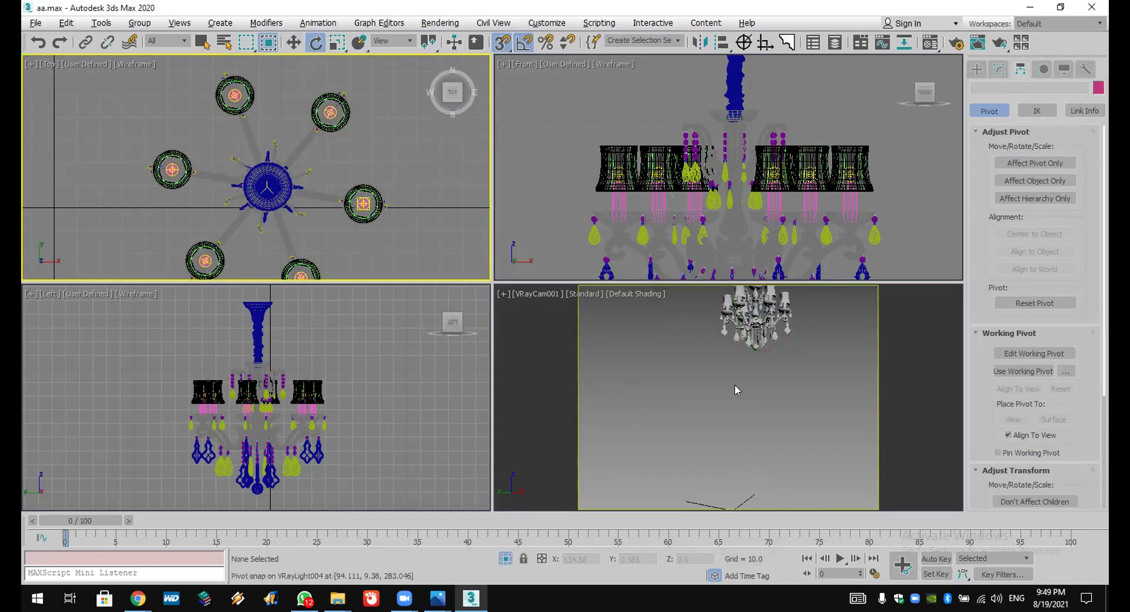
{"action": "left_click", "coordinate": [505, 559]}
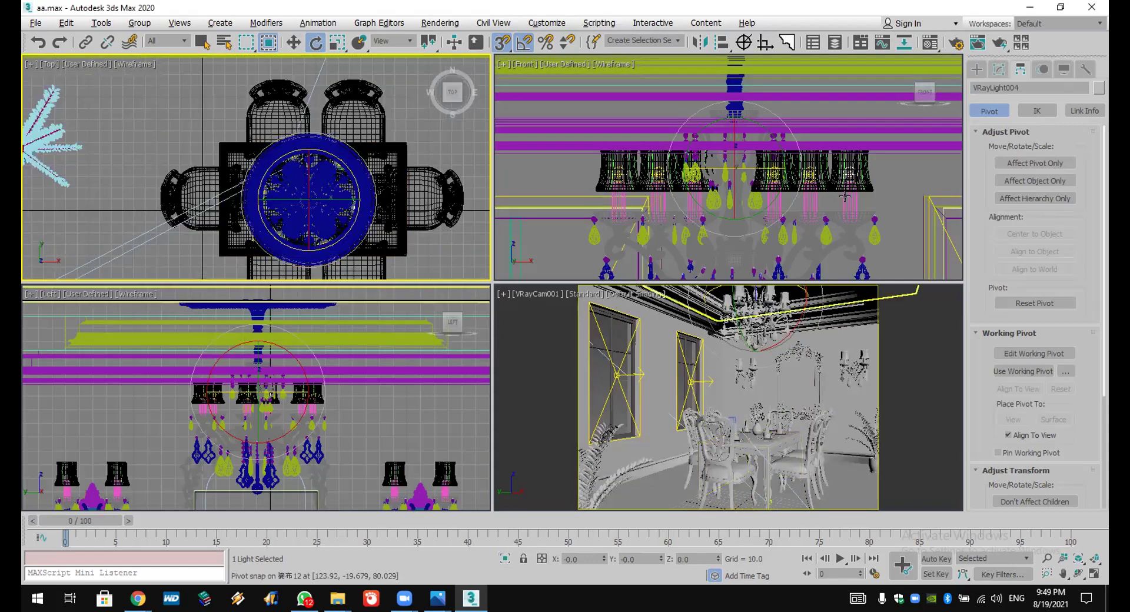
{"action": "scroll", "coordinate": [686, 252], "scroll_direction": "up", "scroll_amount": 5}
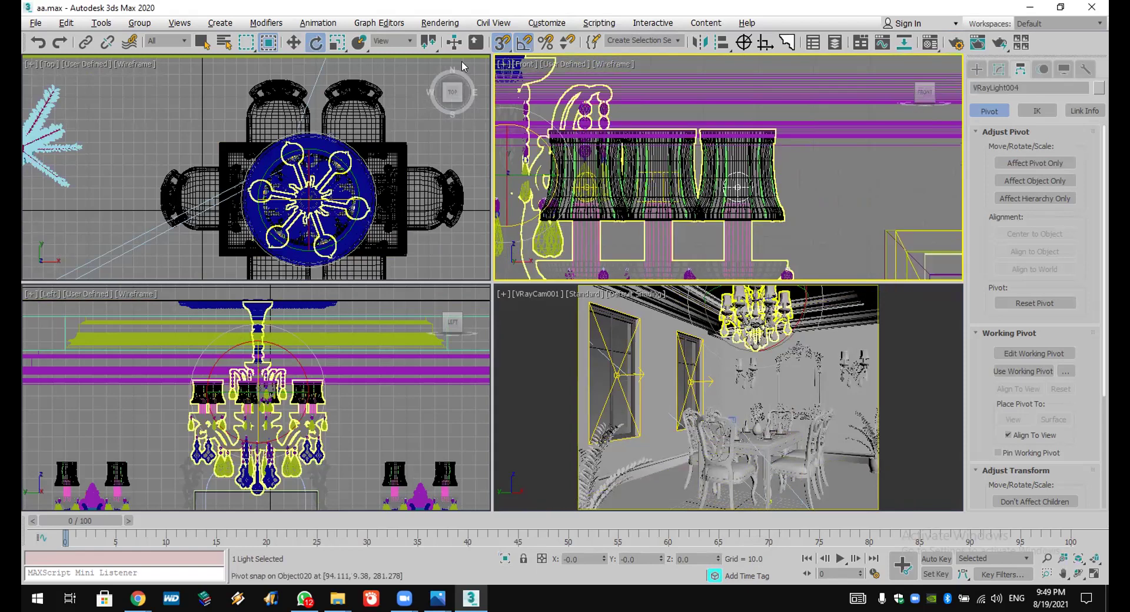
{"action": "left_click", "coordinate": [177, 40]}
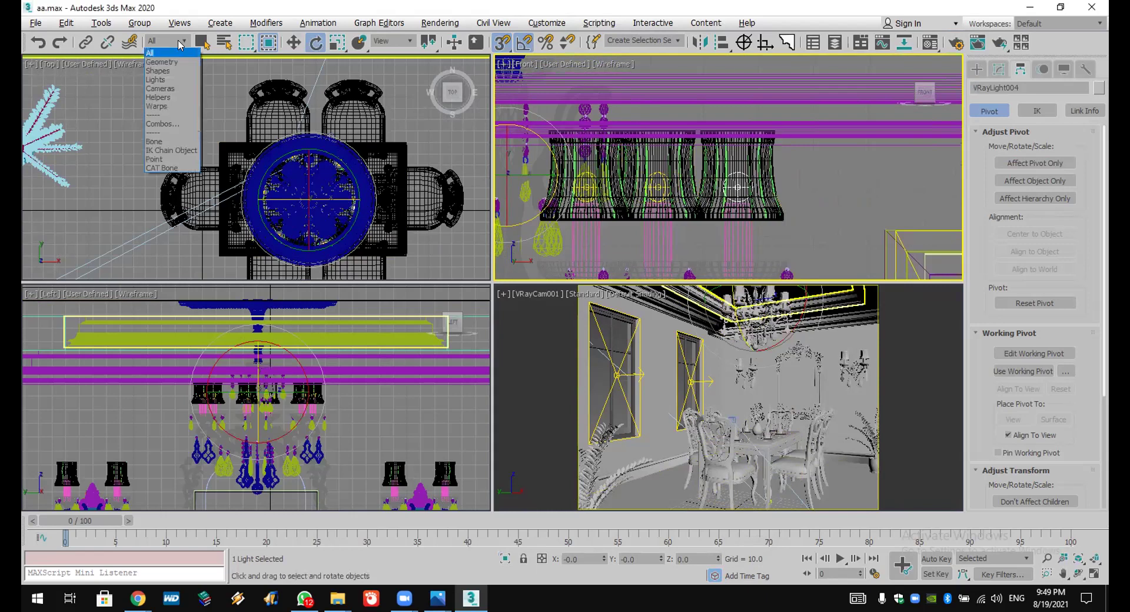
{"action": "left_click", "coordinate": [179, 80]}
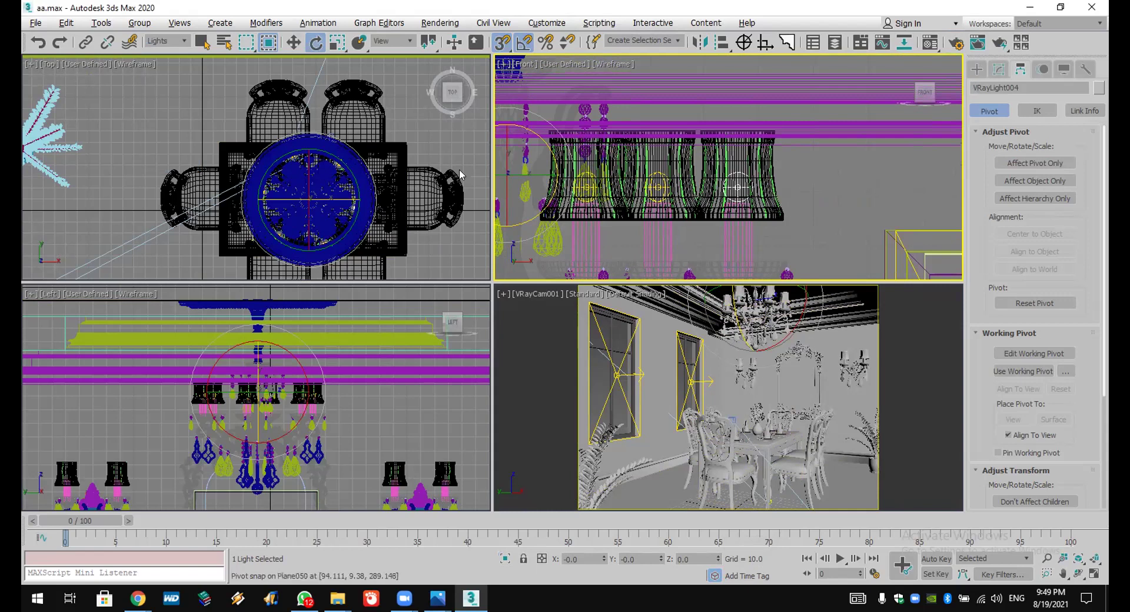
Step: Clone the selected chandelier light once as an instance, moving it outside the room near the wall sconces in the Top view
{"action": "scroll", "coordinate": [250, 138], "scroll_direction": "down", "scroll_amount": 8}
{"action": "left_click", "coordinate": [293, 43]}
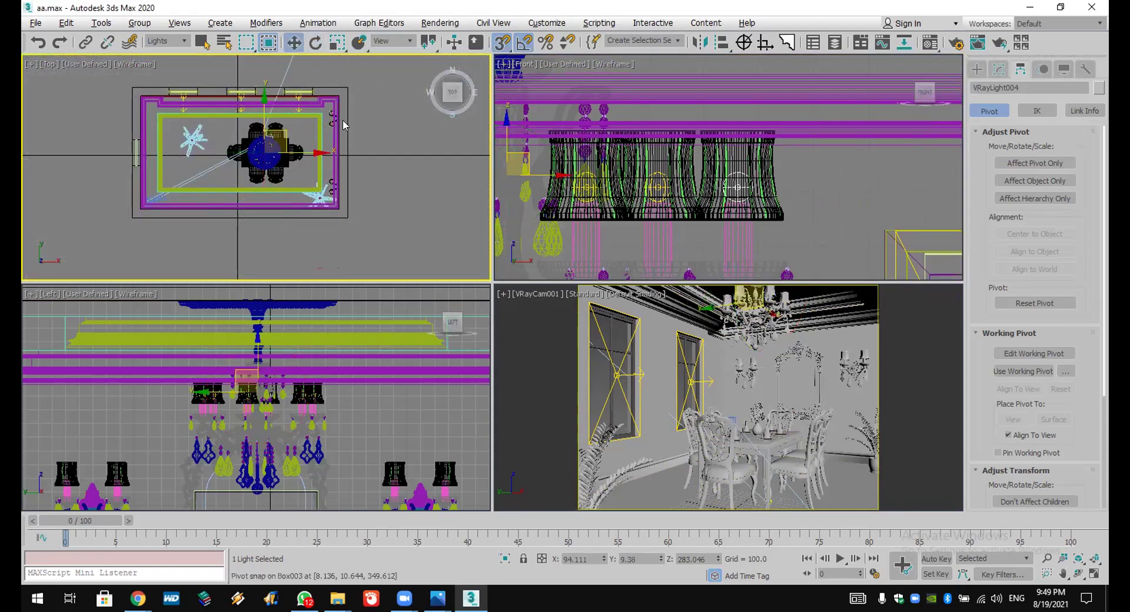
{"action": "mouse_move", "coordinate": [287, 132]}
{"action": "left_mouse_down"}
{"action": "mouse_move", "coordinate": [353, 172]}
{"action": "mouse_move", "coordinate": [425, 244]}
{"action": "left_mouse_up"}
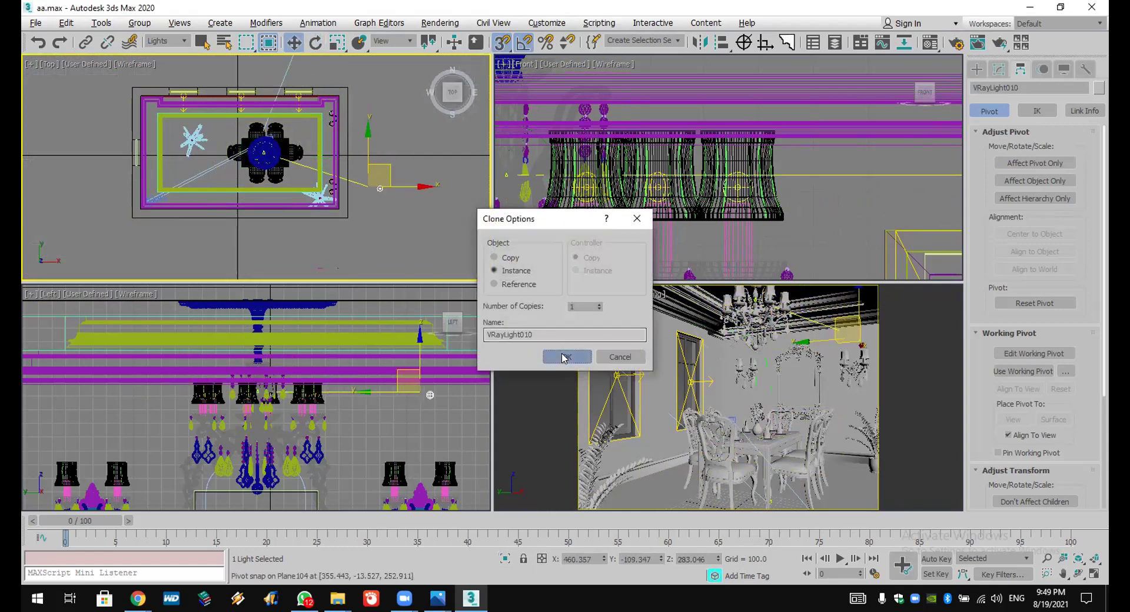
{"action": "left_click", "coordinate": [568, 355]}
Step: Turn off angle snap and 3D snap, and reset the cloned light's pivot
{"action": "left_click", "coordinate": [524, 42]}
{"action": "left_click", "coordinate": [502, 43]}
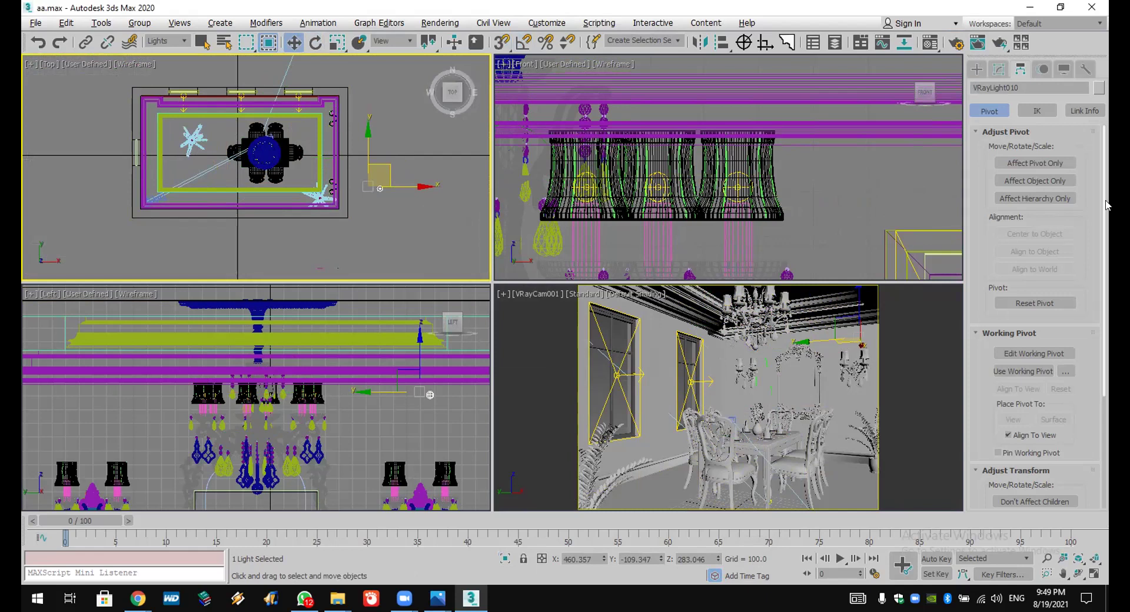
{"action": "left_click", "coordinate": [1035, 303]}
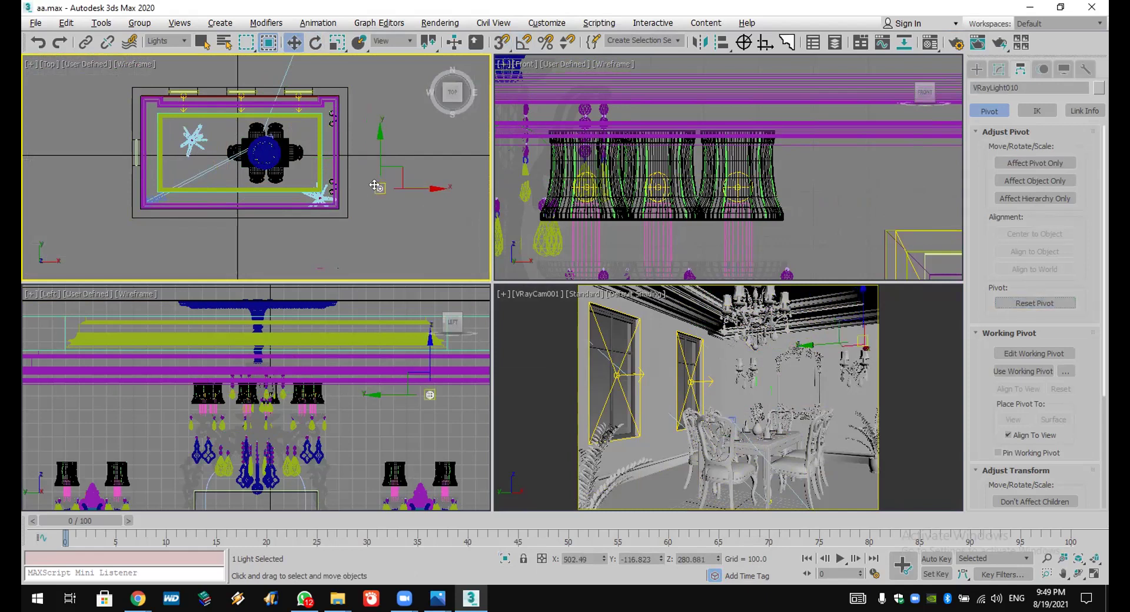
Step: Move the cloned light in the Top view so it is centered in the lower shade of the wall sconce near the corner plant
{"action": "scroll", "coordinate": [406, 176], "scroll_direction": "up", "scroll_amount": 5}
{"action": "left_click_drag", "start_coordinate": [407, 177], "coordinate": [317, 182]}
{"action": "scroll", "coordinate": [333, 185], "scroll_direction": "up", "scroll_amount": 3}
{"action": "middle_click_drag", "start_coordinate": [333, 185], "coordinate": [371, 172]}
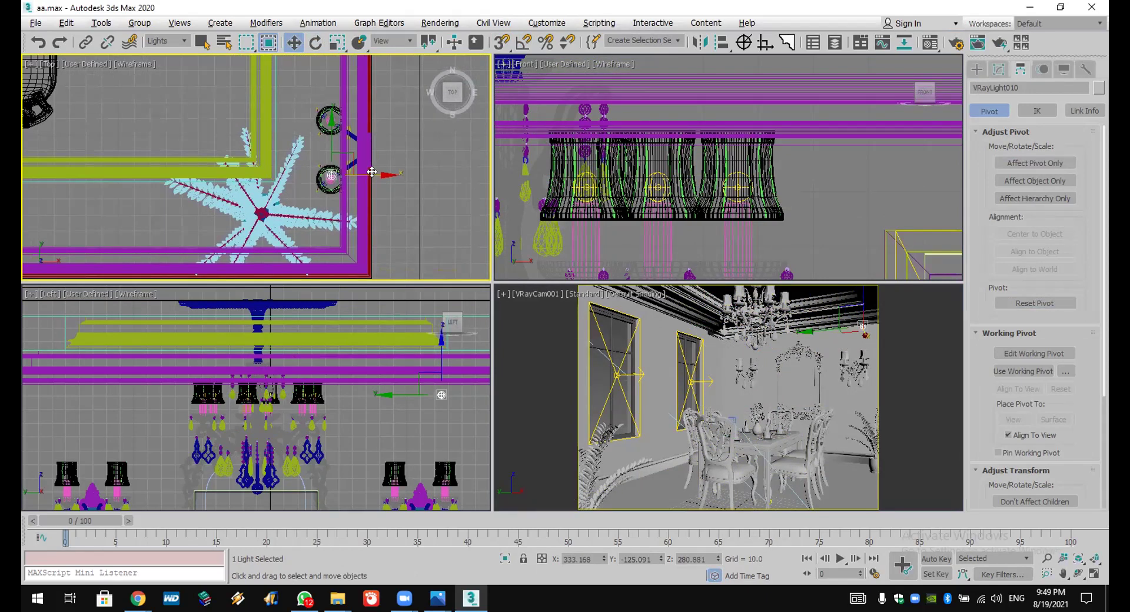
{"action": "mouse_move", "coordinate": [339, 149]}
{"action": "left_mouse_down"}
{"action": "mouse_move", "coordinate": [331, 139]}
{"action": "mouse_move", "coordinate": [354, 176]}
{"action": "mouse_move", "coordinate": [350, 163]}
{"action": "left_mouse_up"}
{"action": "scroll", "coordinate": [353, 180], "scroll_direction": "up", "scroll_amount": 3}
{"action": "scroll", "coordinate": [353, 189], "scroll_direction": "up", "scroll_amount": 2}
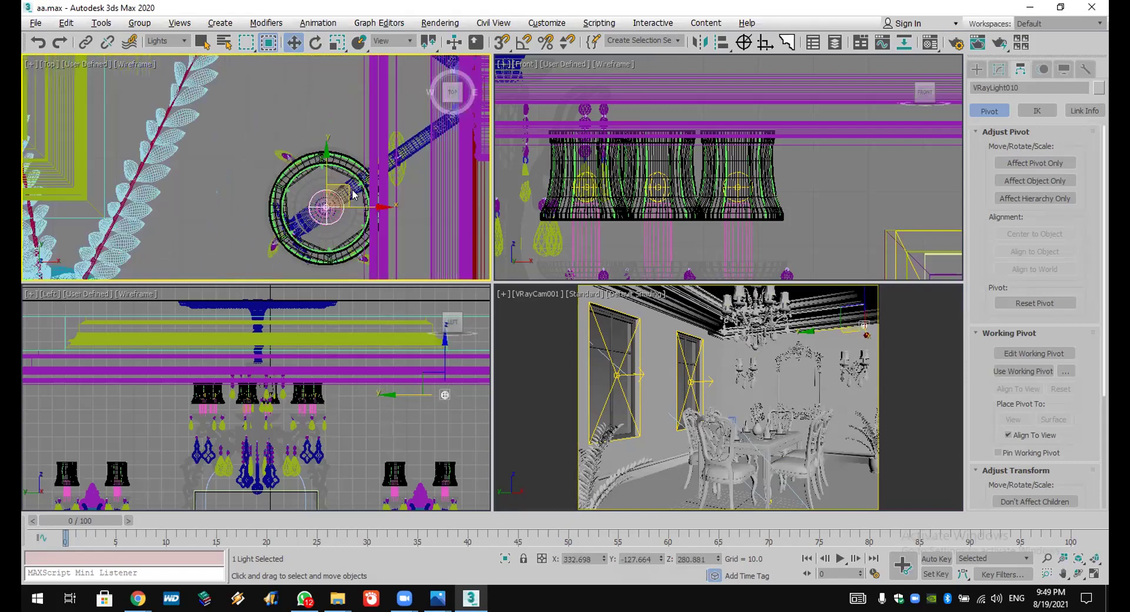
{"action": "scroll", "coordinate": [341, 174], "scroll_direction": "down", "scroll_amount": 3}
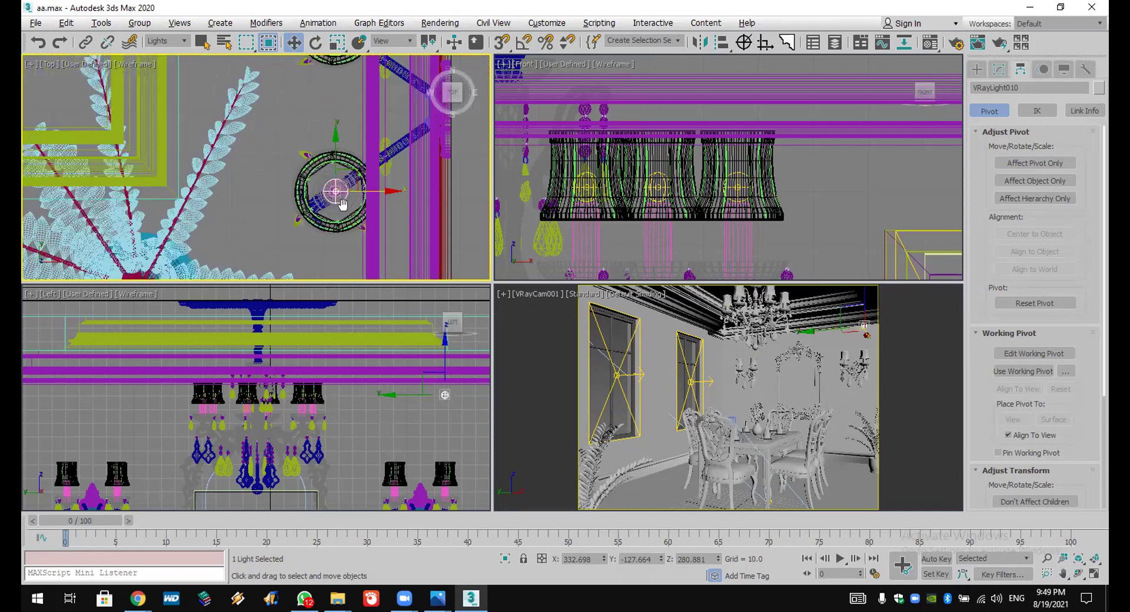
Step: Clone the sconce light along Y as one instance centered in the sconce's other shade
{"action": "middle_click_drag", "start_coordinate": [371, 165], "coordinate": [352, 192]}
{"action": "left_click_drag", "start_coordinate": [326, 188], "coordinate": [338, 68], "text": "shift"}
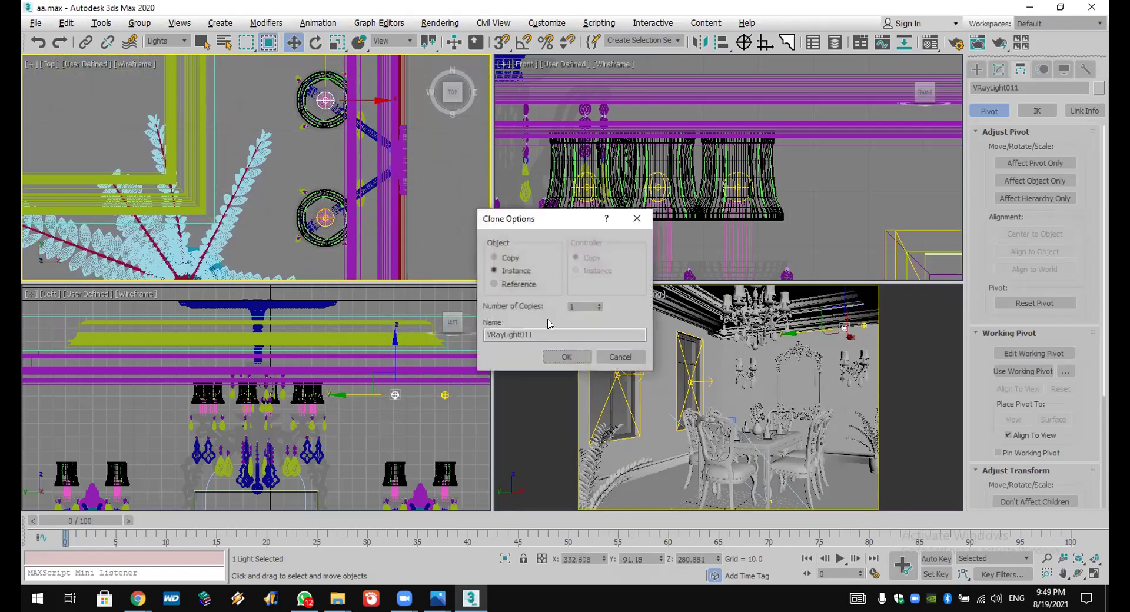
{"action": "left_click", "coordinate": [562, 354]}
Step: Select both sconce lights in the Front view and lower them together into the sconce's shades
{"action": "scroll", "coordinate": [810, 273], "scroll_direction": "down", "scroll_amount": 3}
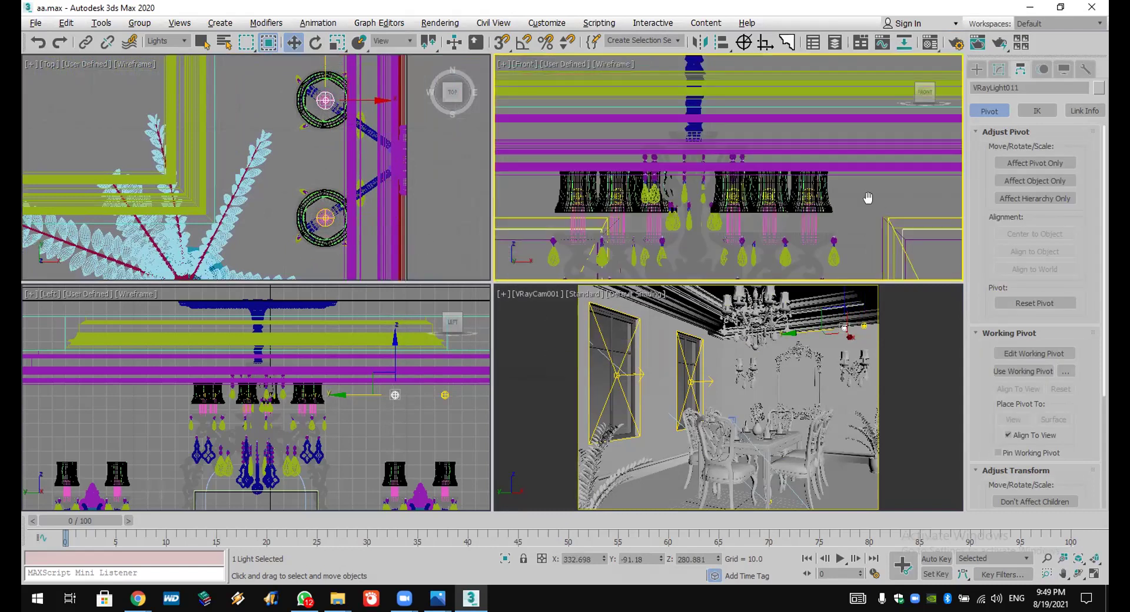
{"action": "scroll", "coordinate": [700, 207], "scroll_direction": "up", "scroll_amount": 6}
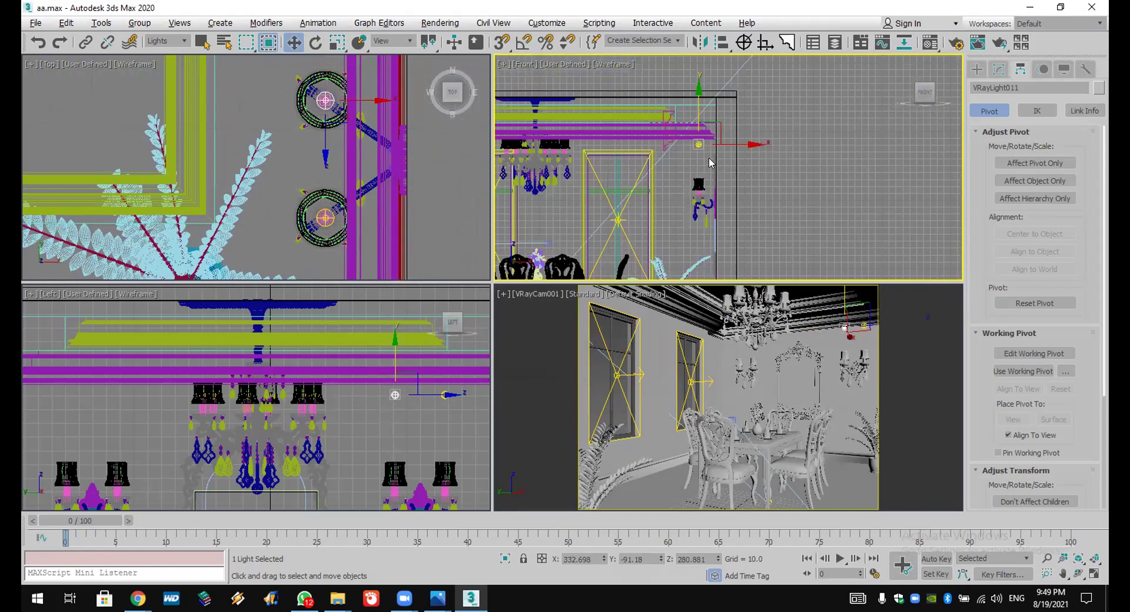
{"action": "left_click", "coordinate": [694, 147], "text": "ctrl"}
{"action": "left_click_drag", "start_coordinate": [698, 113], "coordinate": [706, 144]}
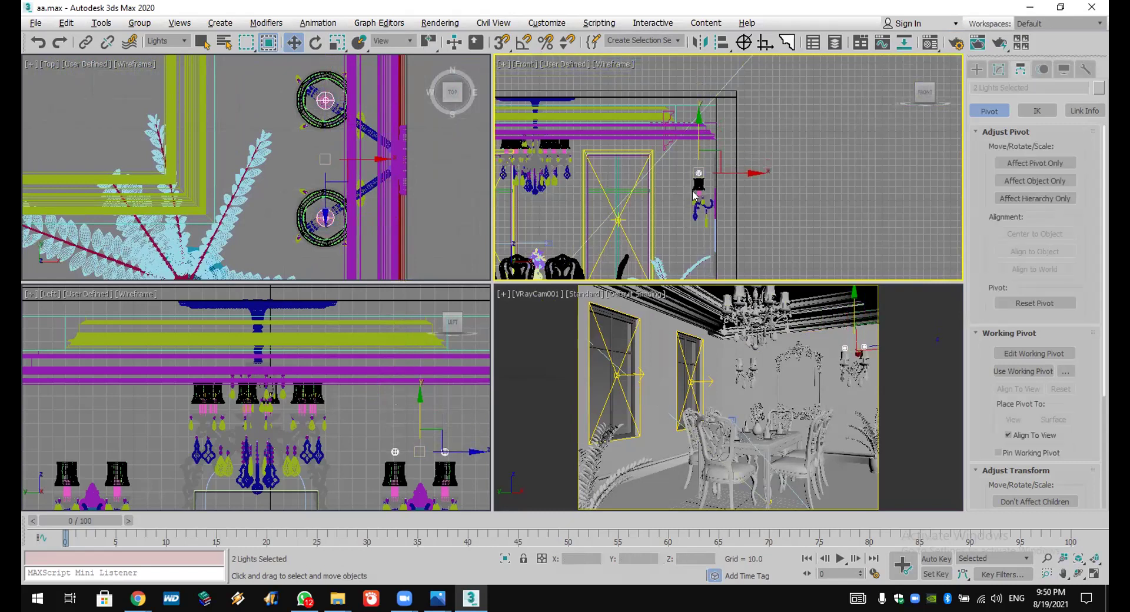
{"action": "scroll", "coordinate": [704, 177], "scroll_direction": "up", "scroll_amount": 5}
{"action": "middle_click_drag", "start_coordinate": [702, 186], "coordinate": [688, 223]}
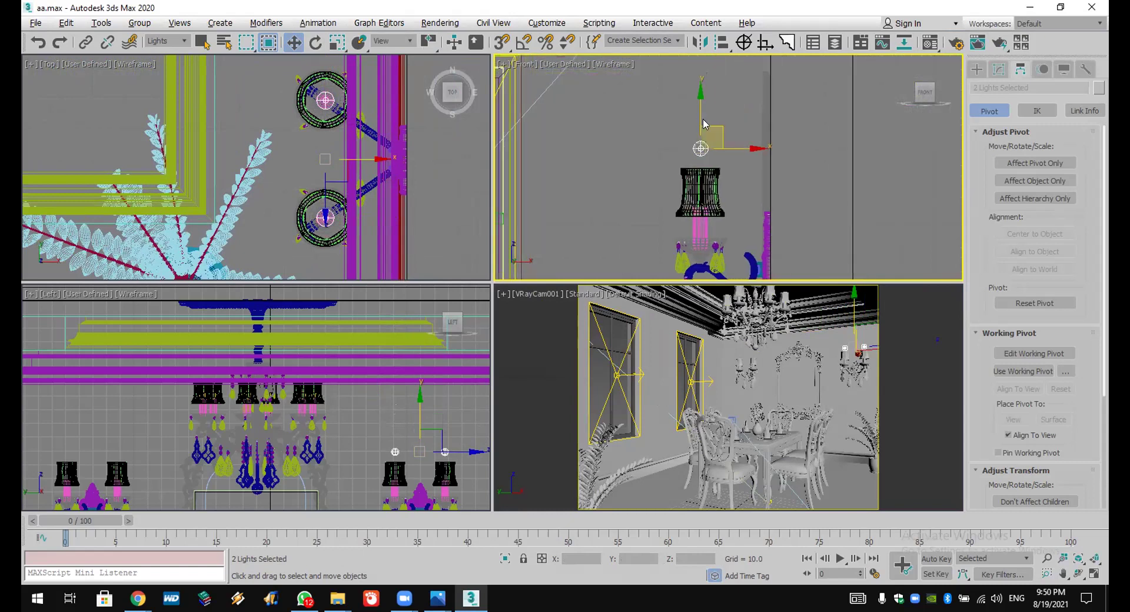
{"action": "left_click_drag", "start_coordinate": [701, 154], "coordinate": [700, 164]}
Step: Clone the pair of sconce lights along Y to the second wall sconce in the Top view
{"action": "scroll", "coordinate": [314, 217], "scroll_direction": "down", "scroll_amount": 6}
{"action": "scroll", "coordinate": [315, 217], "scroll_direction": "down", "scroll_amount": 1}
{"action": "scroll", "coordinate": [303, 213], "scroll_direction": "down", "scroll_amount": 3}
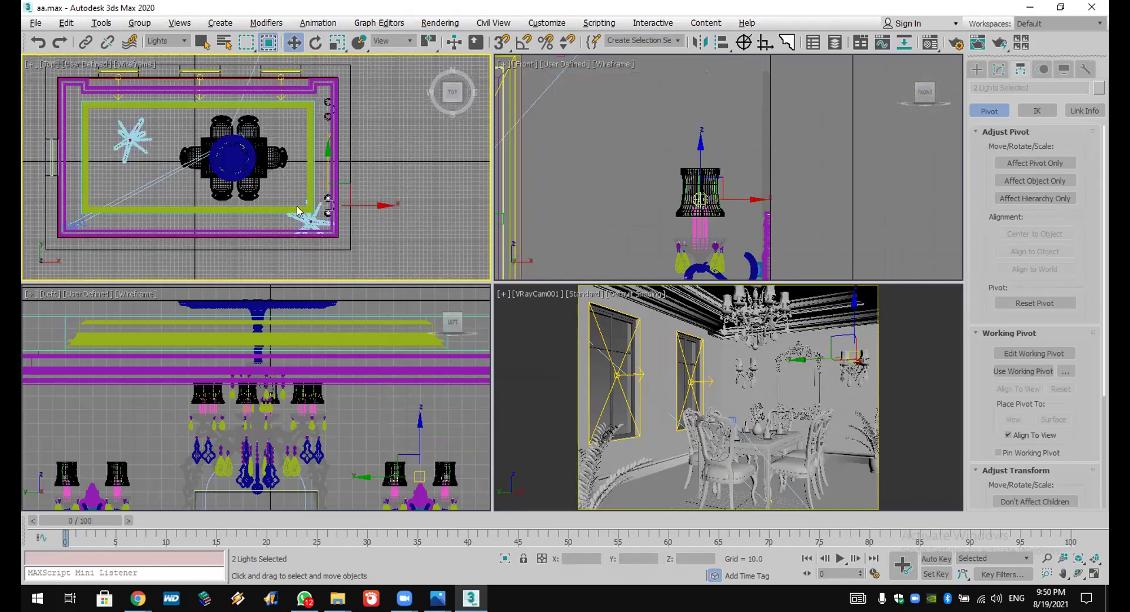
{"action": "left_click_drag", "start_coordinate": [326, 175], "coordinate": [326, 74], "text": "shift"}
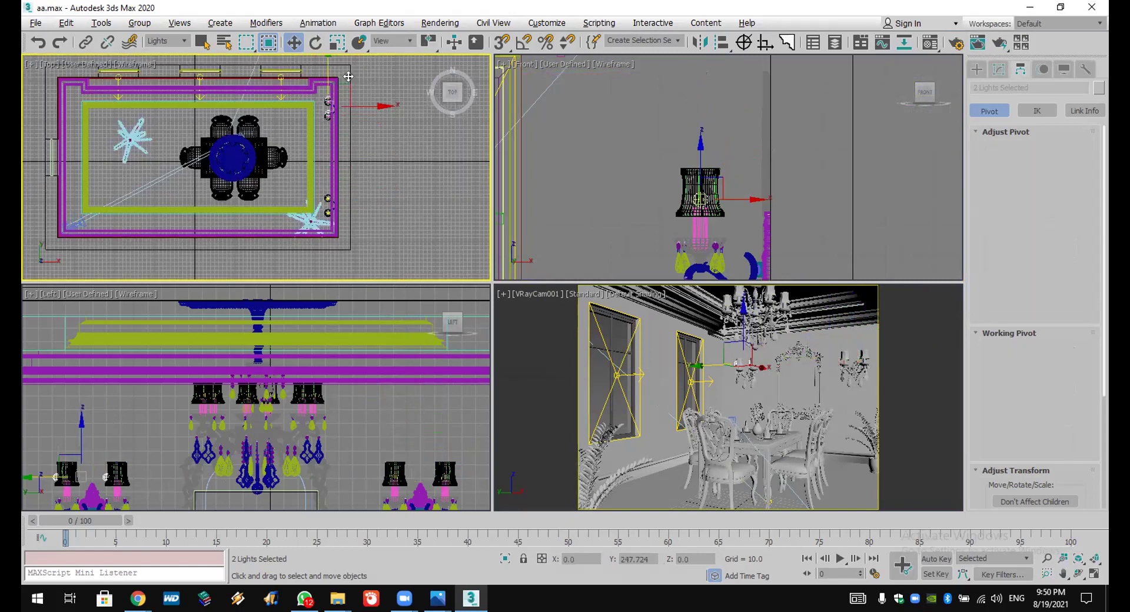
{"action": "left_click", "coordinate": [582, 362]}
Step: Center the cloned pair of lights in the second sconce's shades in the Top view and clear the selection
{"action": "middle_click_drag", "start_coordinate": [348, 106], "coordinate": [384, 192]}
{"action": "scroll", "coordinate": [409, 206], "scroll_direction": "up", "scroll_amount": 2}
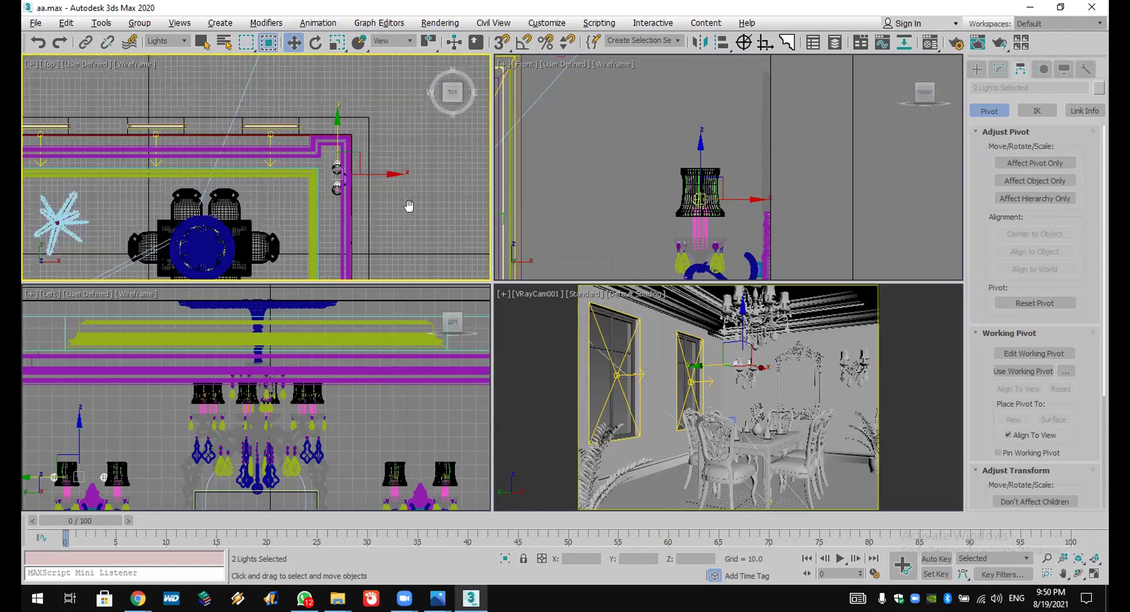
{"action": "scroll", "coordinate": [409, 206], "scroll_direction": "up", "scroll_amount": 2}
{"action": "left_click_drag", "start_coordinate": [308, 176], "coordinate": [325, 142]}
{"action": "scroll", "coordinate": [307, 186], "scroll_direction": "up", "scroll_amount": 3}
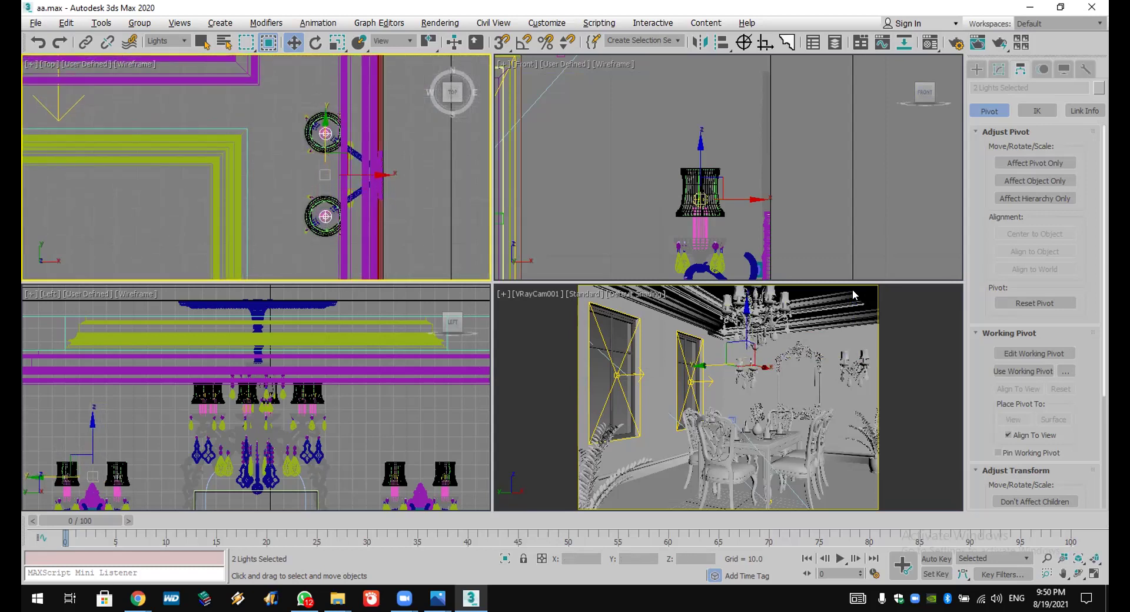
{"action": "left_click", "coordinate": [839, 257]}
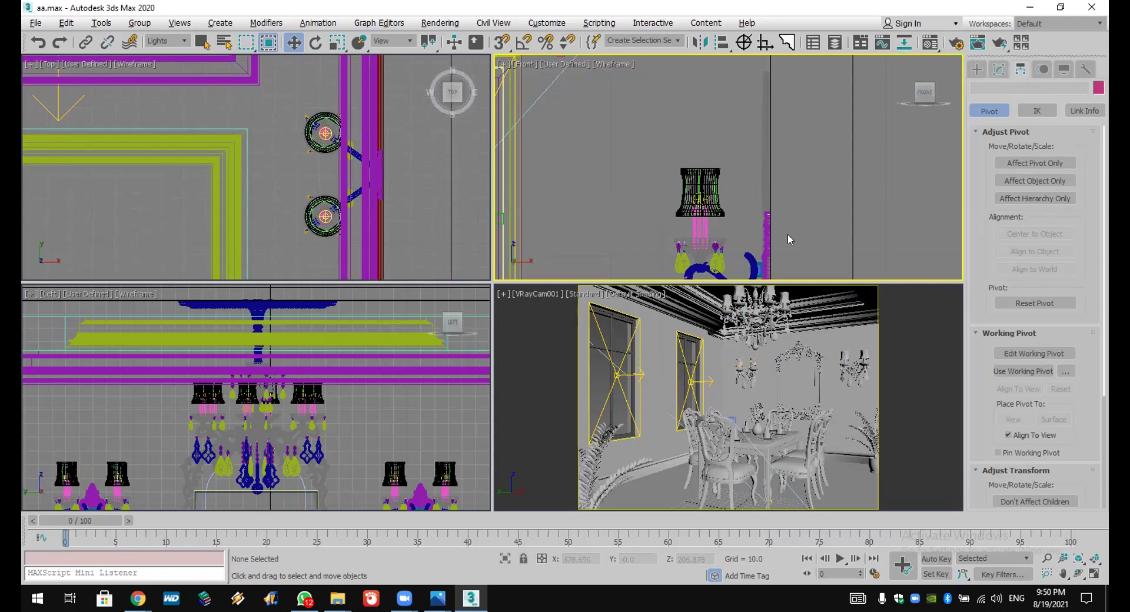
Step: Select a light in the wall sconce in the Top view and set its multiplier to 300
{"action": "left_click", "coordinate": [320, 227]}
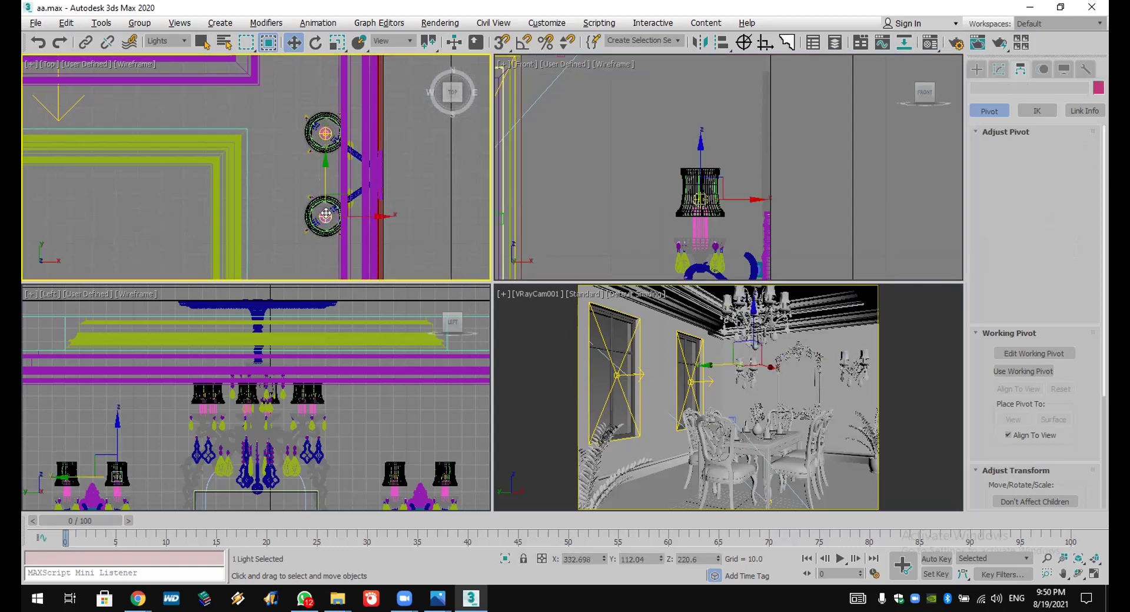
{"action": "left_click", "coordinate": [999, 69]}
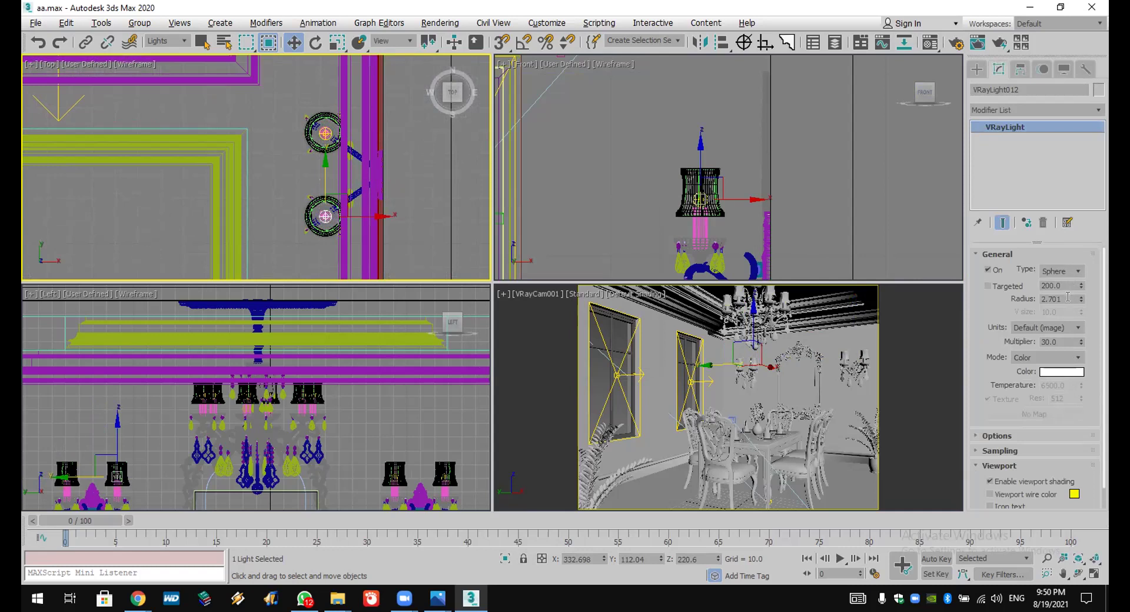
{"action": "double_click", "coordinate": [1066, 337]}
{"action": "key", "text": "Return"}
Step: Set the sconce light's color to warm orange with RGB 255, 135, 70 and expand its options
{"action": "left_click", "coordinate": [1063, 372]}
{"action": "left_click_drag", "start_coordinate": [309, 89], "coordinate": [304, 87]}
{"action": "left_click", "coordinate": [416, 123]}
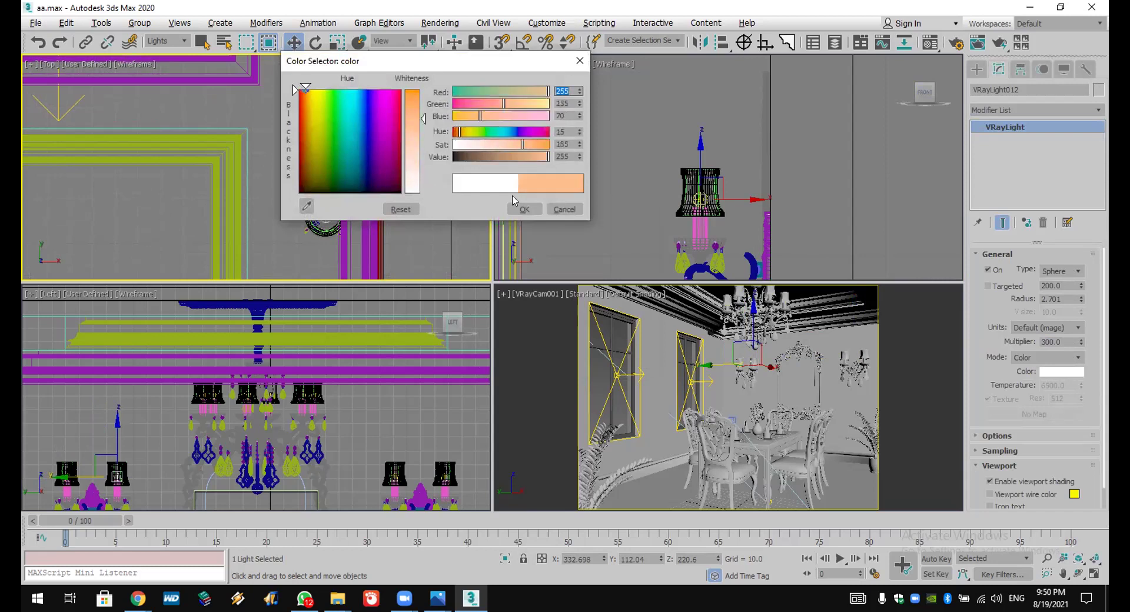
{"action": "left_click", "coordinate": [532, 211]}
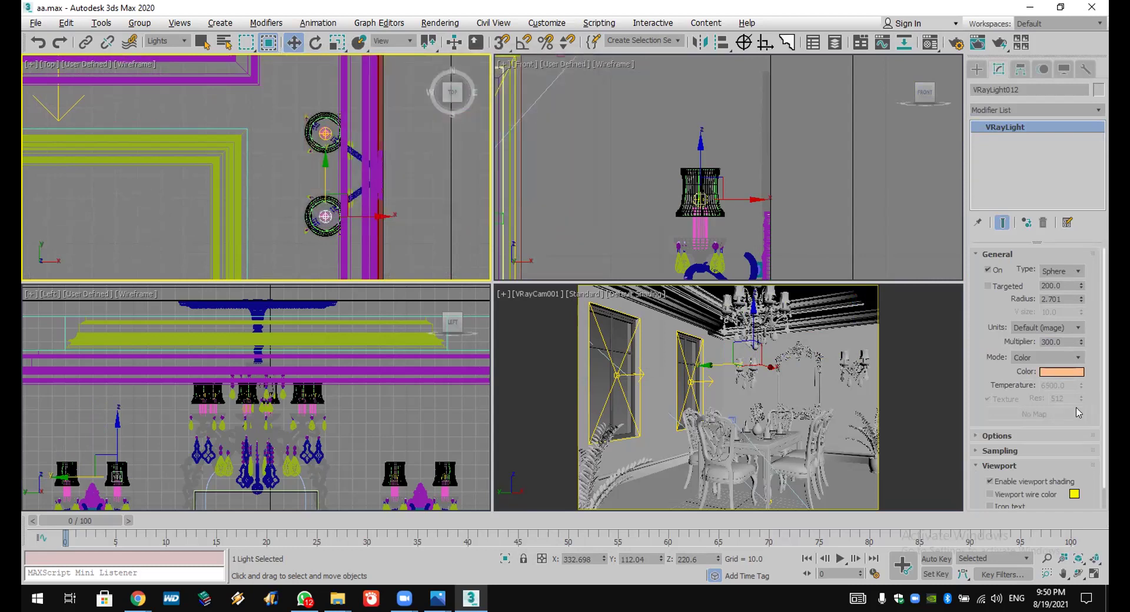
{"action": "left_click", "coordinate": [1039, 436]}
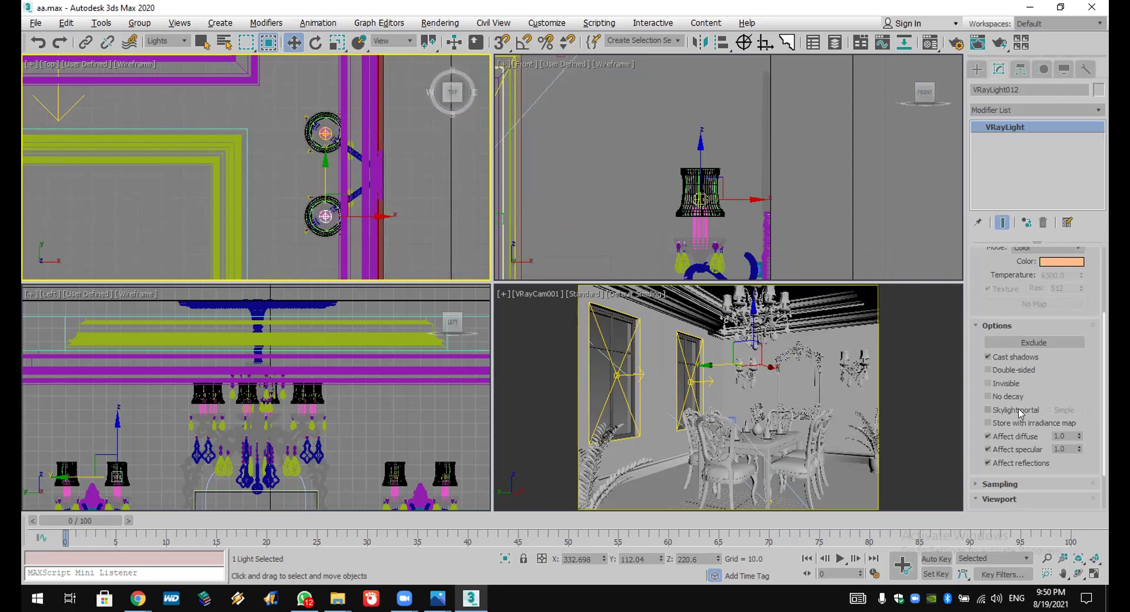
Step: Test-render the VRayCam001 view, check the lamp lighting in the enlarged frame buffer, and close it
{"action": "right_click", "coordinate": [916, 372]}
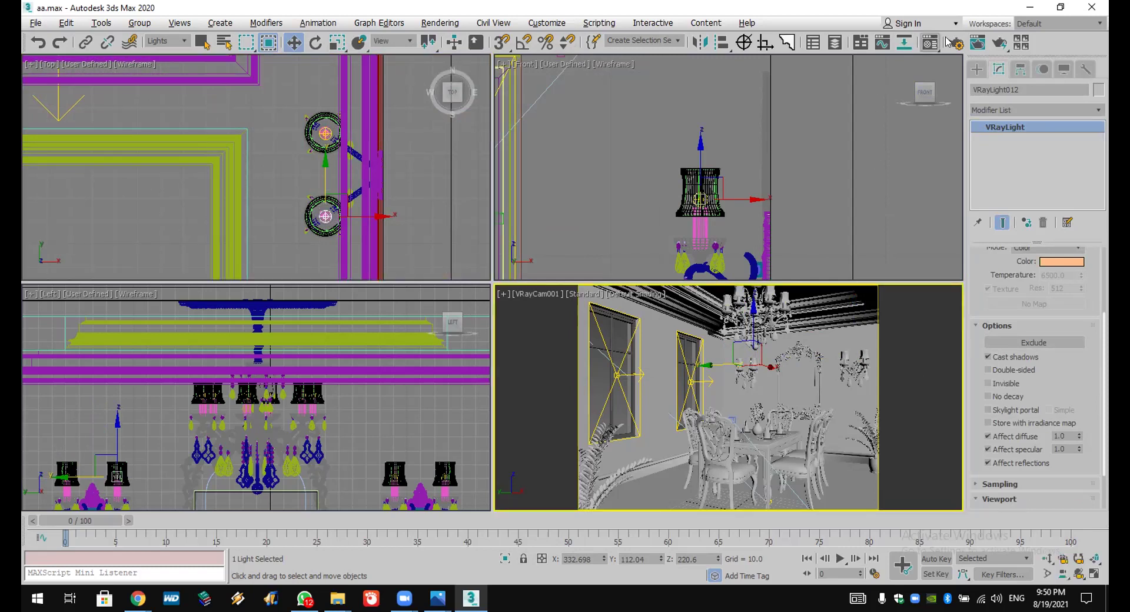
{"action": "left_click", "coordinate": [999, 43]}
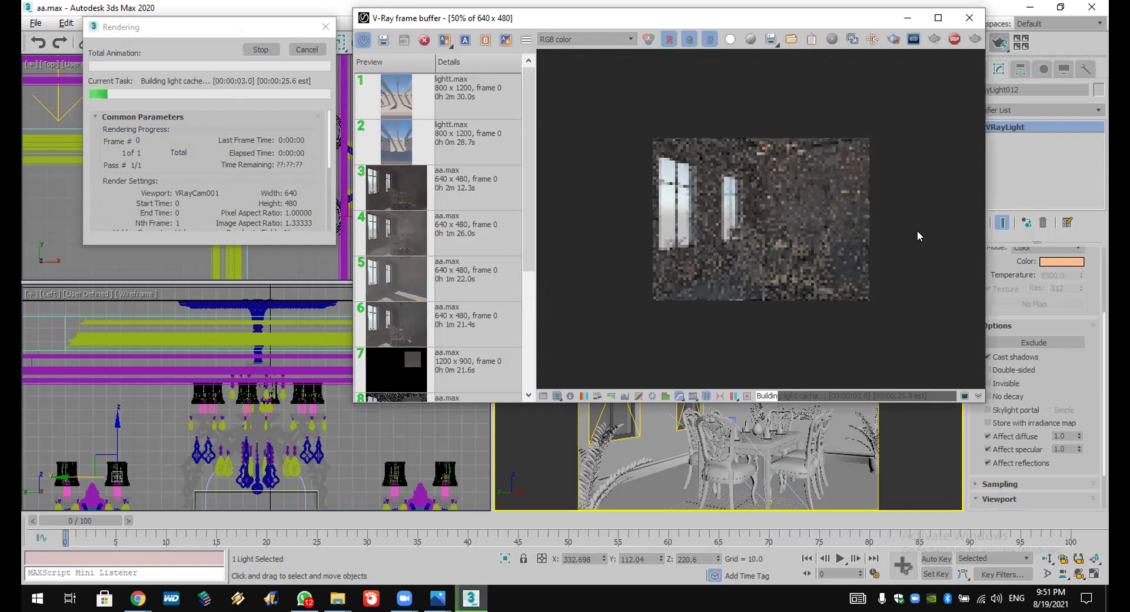
{"action": "scroll", "coordinate": [917, 236], "scroll_direction": "down", "scroll_amount": 1}
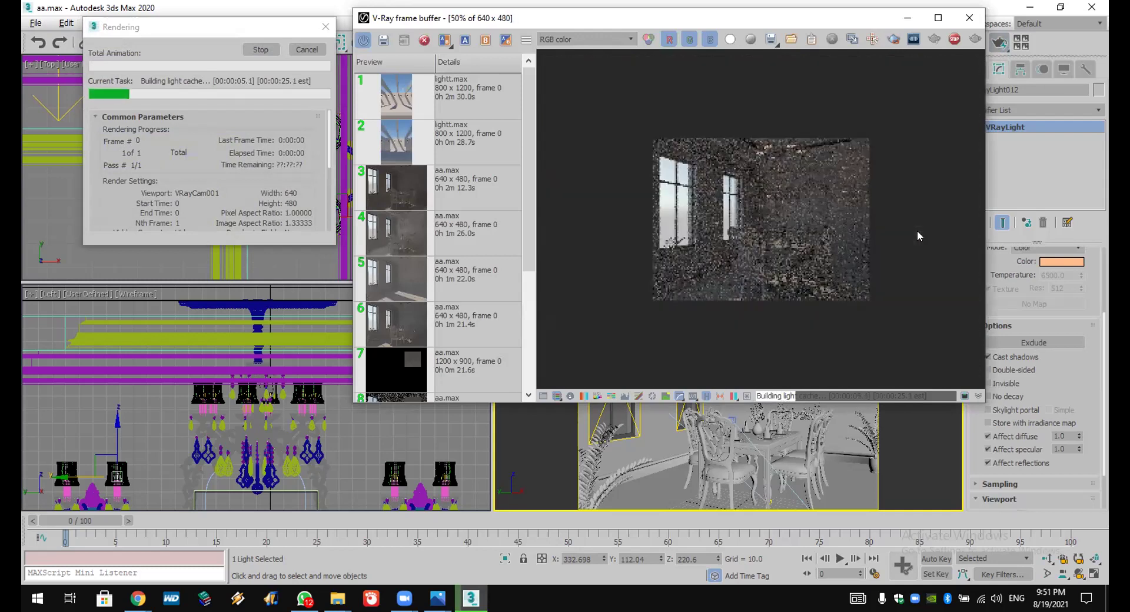
{"action": "double_click", "coordinate": [833, 13]}
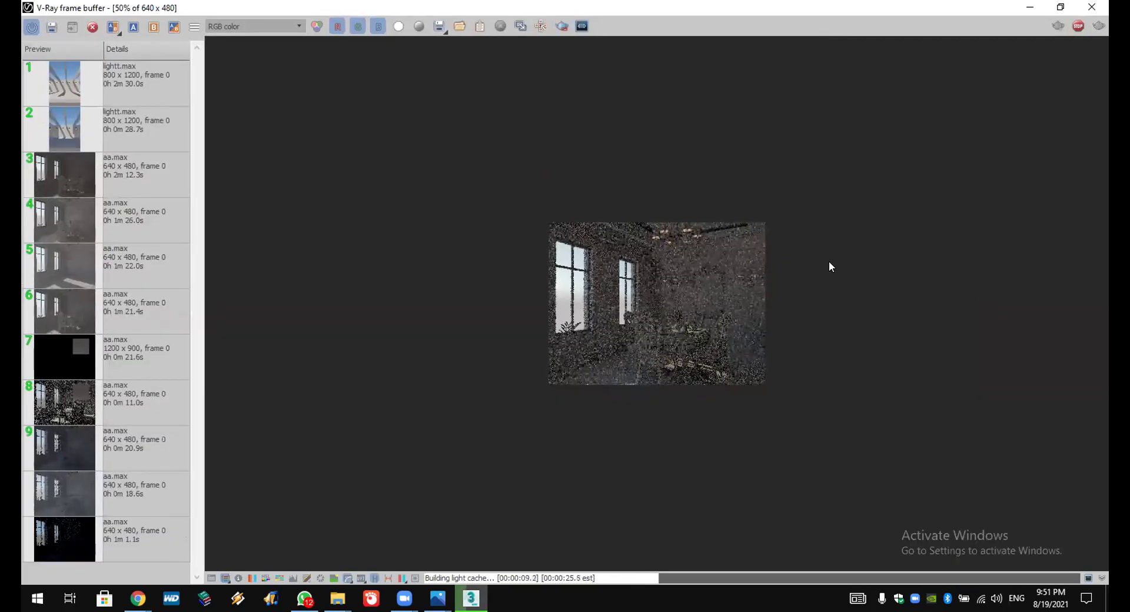
{"action": "scroll", "coordinate": [830, 266], "scroll_direction": "up", "scroll_amount": 1}
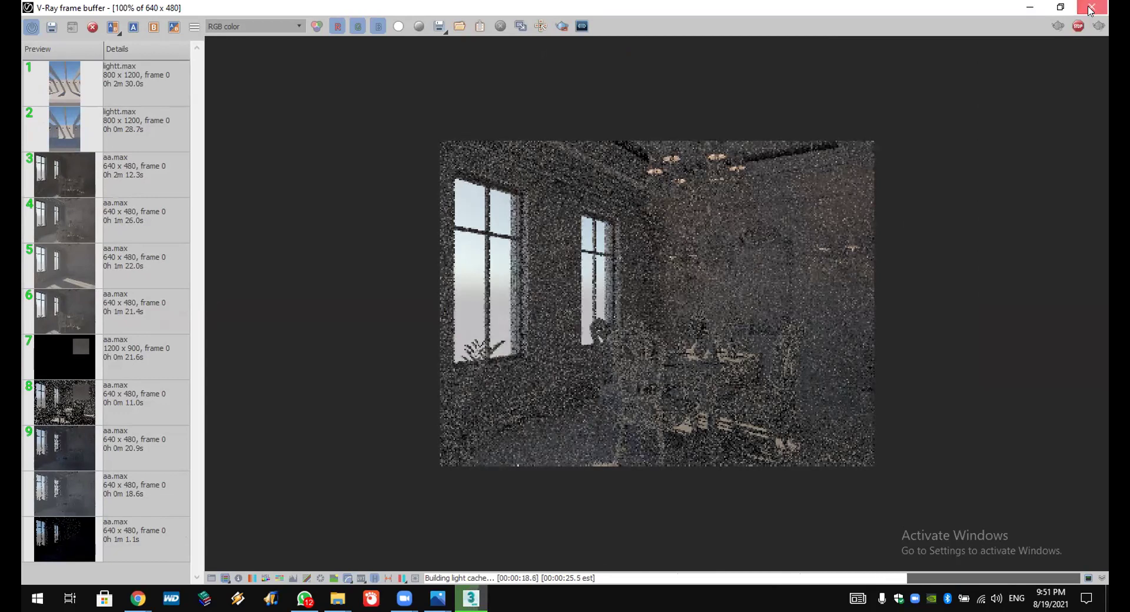
{"action": "left_click", "coordinate": [1092, 8]}
Step: Save the scene and turn off the environment map in the background settings
{"action": "left_click", "coordinate": [35, 23]}
{"action": "left_click", "coordinate": [64, 129]}
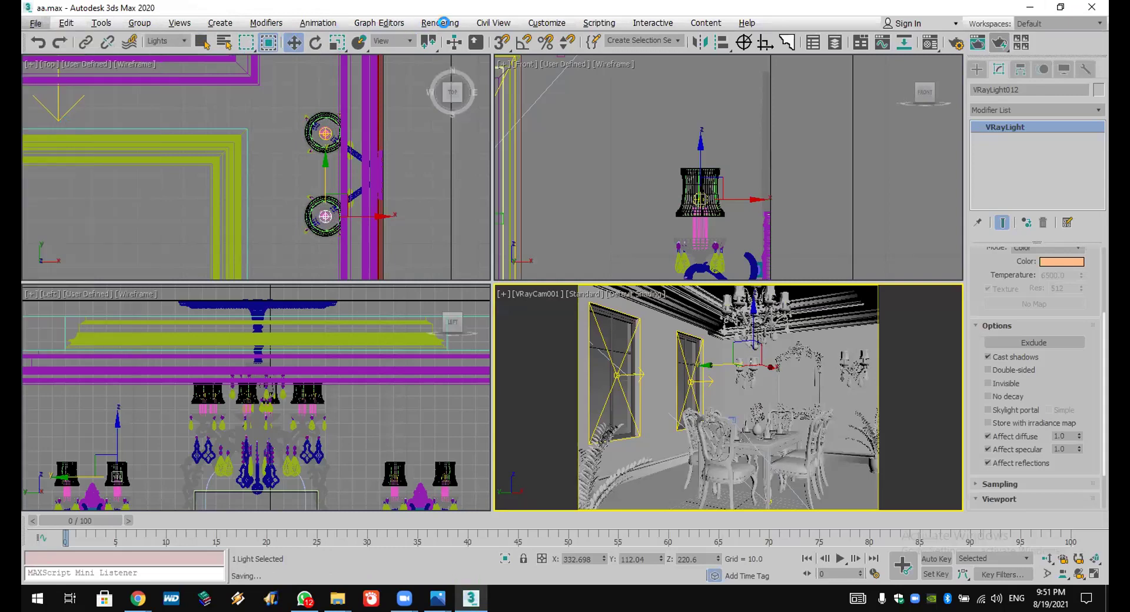
{"action": "left_click", "coordinate": [440, 23]}
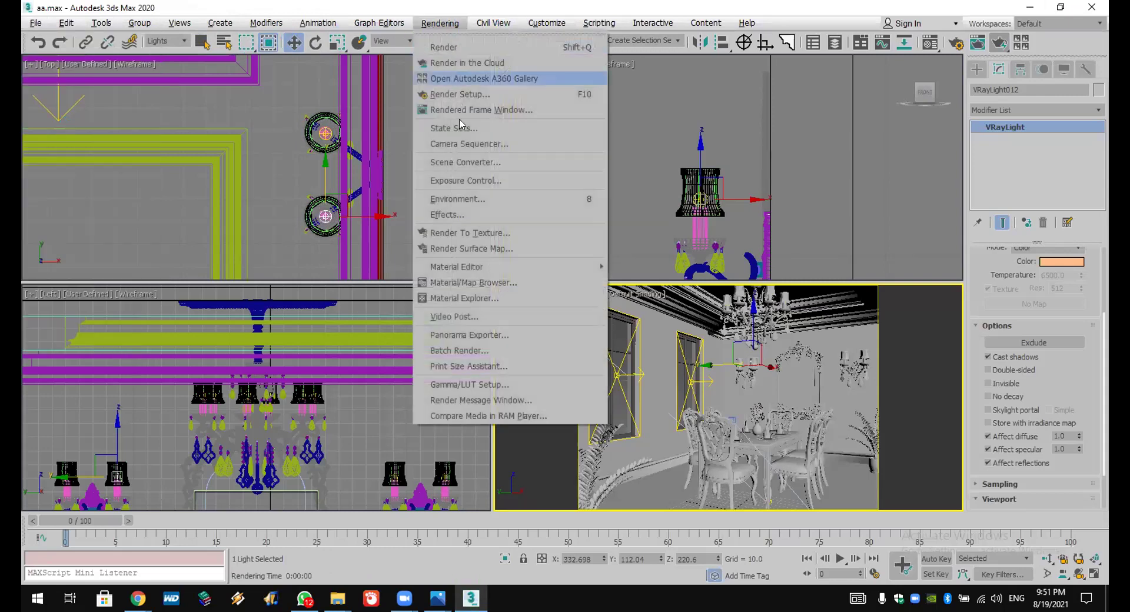
{"action": "left_click", "coordinate": [460, 199]}
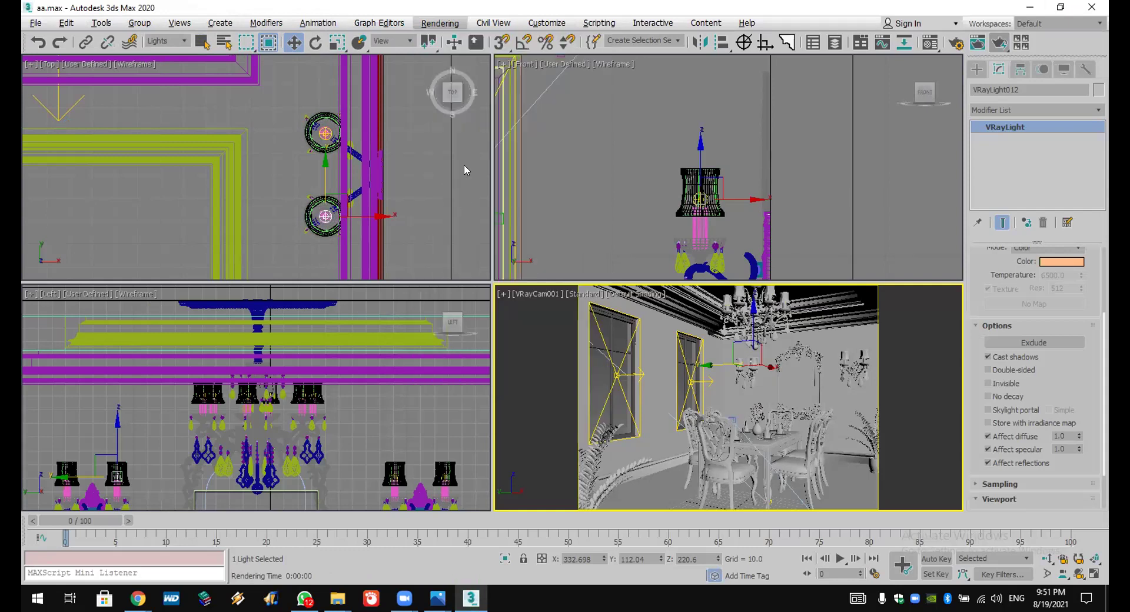
{"action": "left_click", "coordinate": [218, 166]}
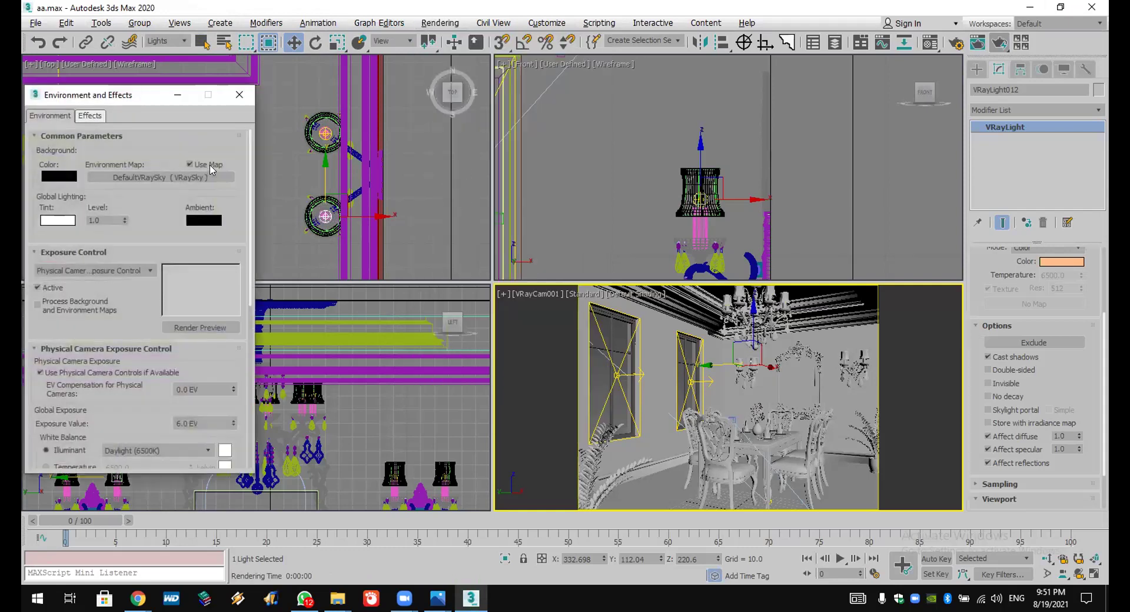
Step: Test-render the VRayCam001 view without the environment map and cancel the render
{"action": "right_click", "coordinate": [924, 301]}
{"action": "left_click", "coordinate": [994, 48]}
{"action": "left_click", "coordinate": [994, 45]}
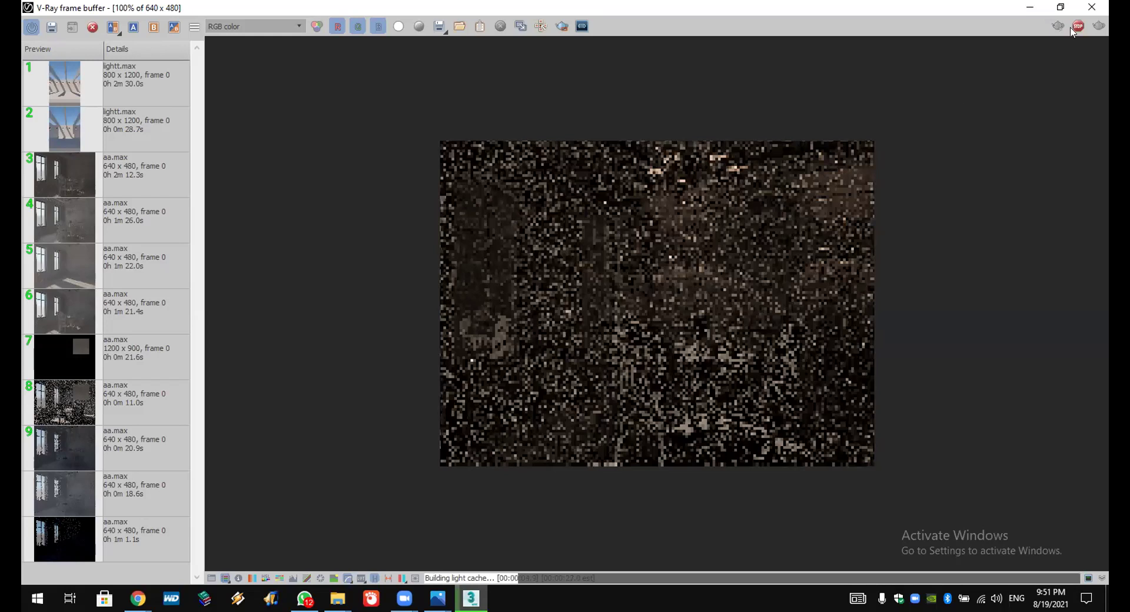
{"action": "left_click", "coordinate": [1092, 7]}
{"action": "left_click", "coordinate": [302, 45]}
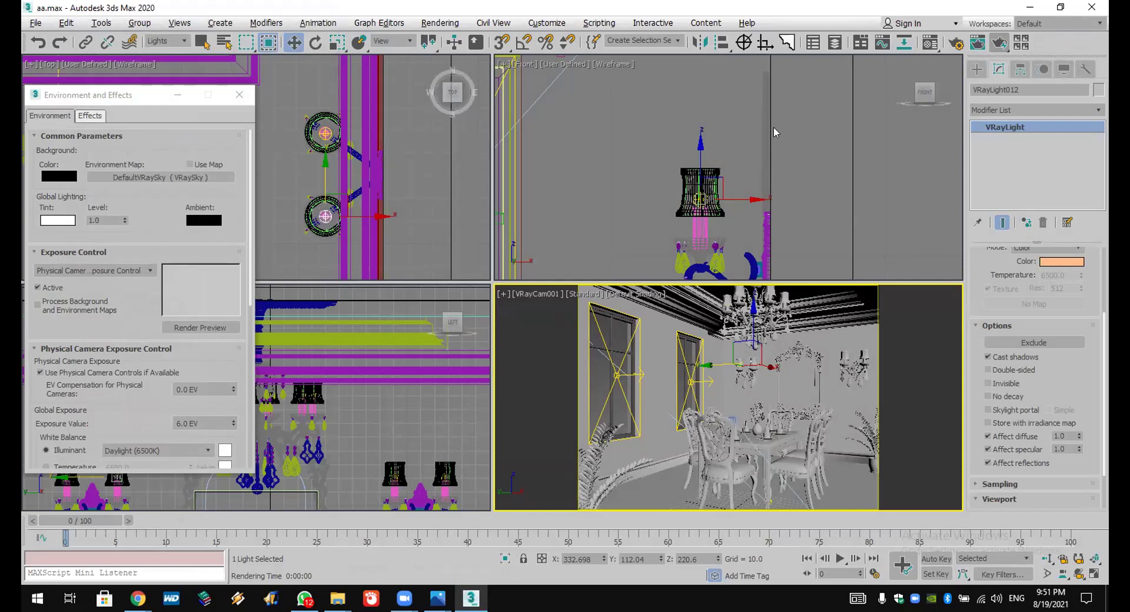
Step: Select the V-Ray sun outside the room in the Front view and disable it
{"action": "scroll", "coordinate": [774, 126], "scroll_direction": "down", "scroll_amount": 3}
{"action": "scroll", "coordinate": [787, 149], "scroll_direction": "down", "scroll_amount": 8}
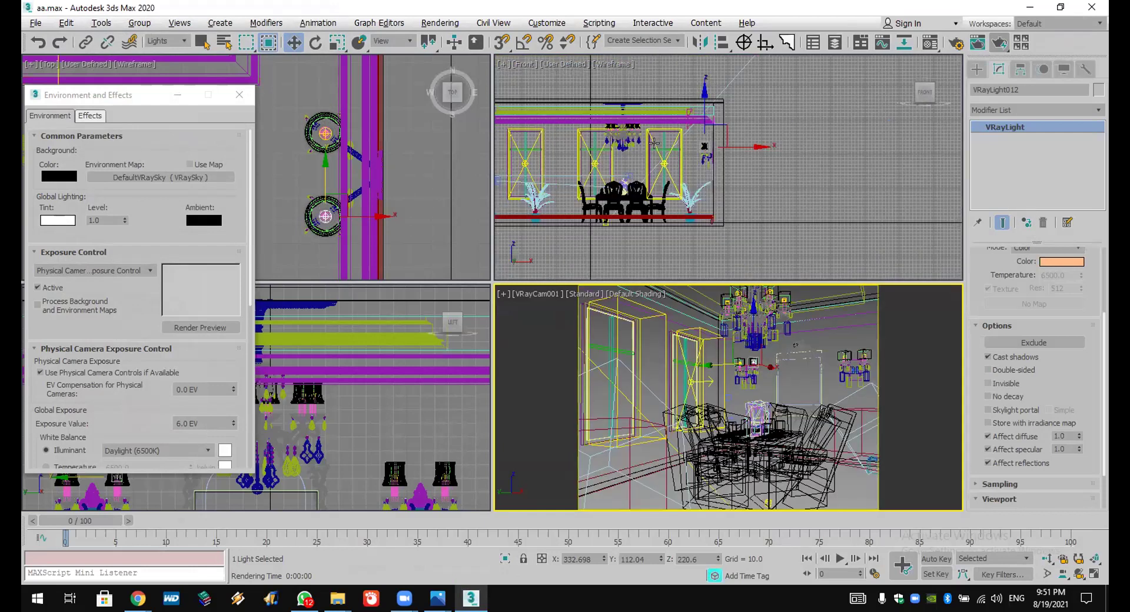
{"action": "scroll", "coordinate": [789, 129], "scroll_direction": "down", "scroll_amount": 5}
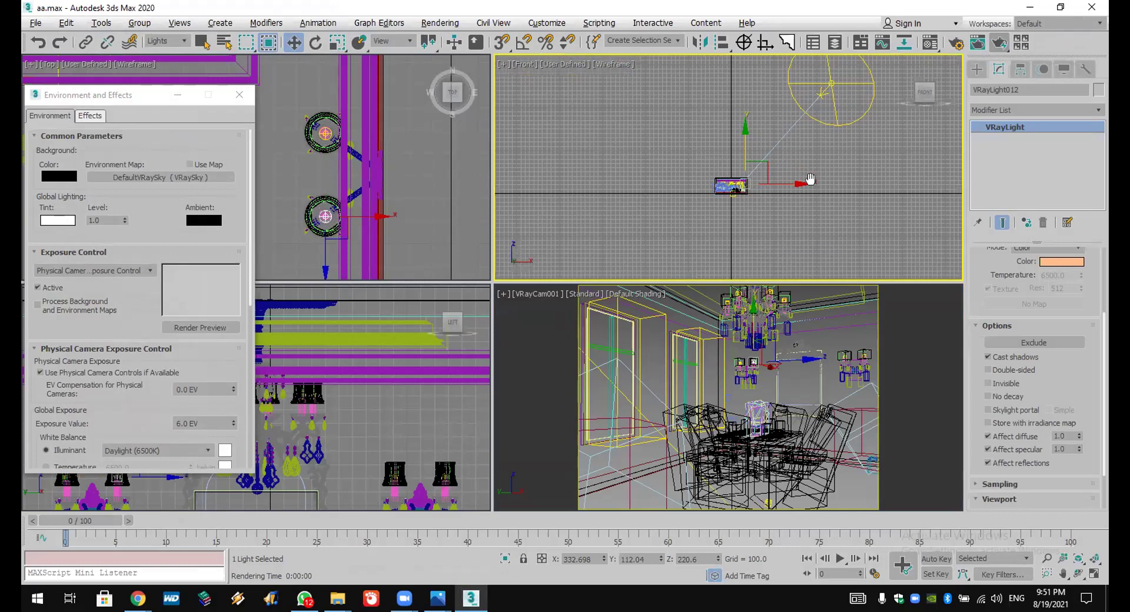
{"action": "left_click", "coordinate": [826, 93]}
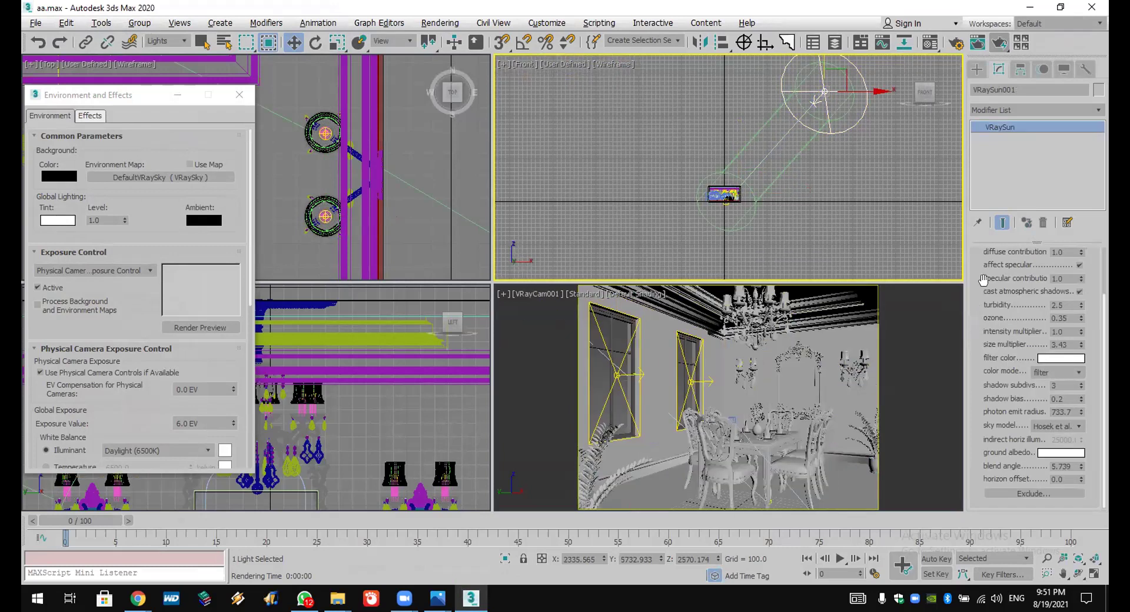
{"action": "scroll", "coordinate": [982, 276], "scroll_direction": "up", "scroll_amount": 3}
{"action": "left_click", "coordinate": [1074, 270]}
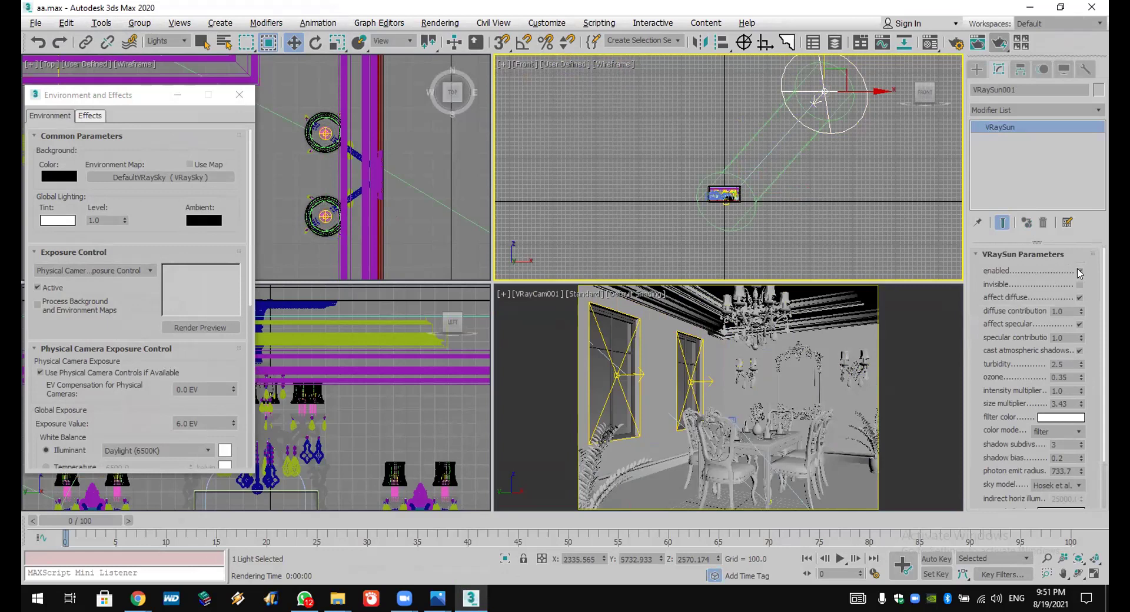
Step: Render the VRayCam001 view with the sun disabled and make the render buckets follow the mouse
{"action": "right_click", "coordinate": [890, 334]}
{"action": "left_click", "coordinate": [998, 44]}
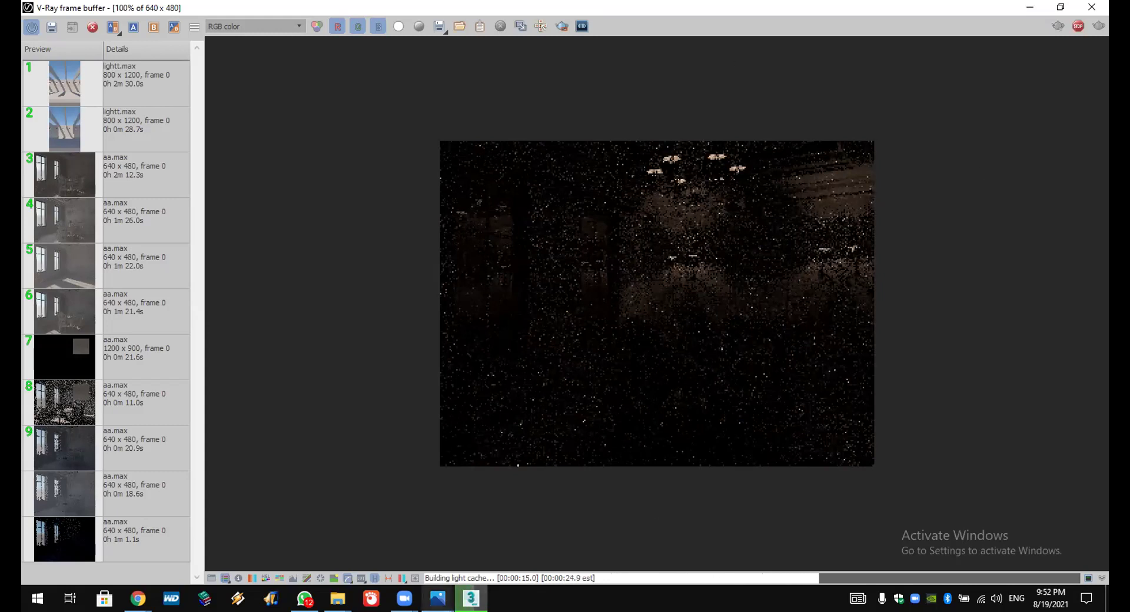
{"action": "mouse_move", "coordinate": [437, 598]}
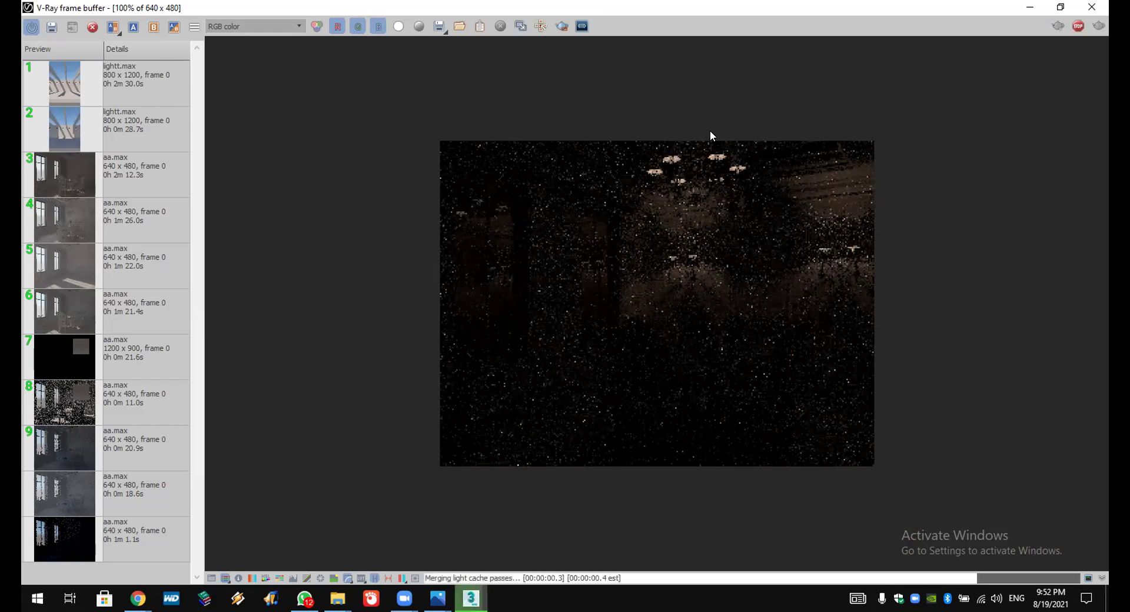
{"action": "left_click", "coordinate": [540, 26]}
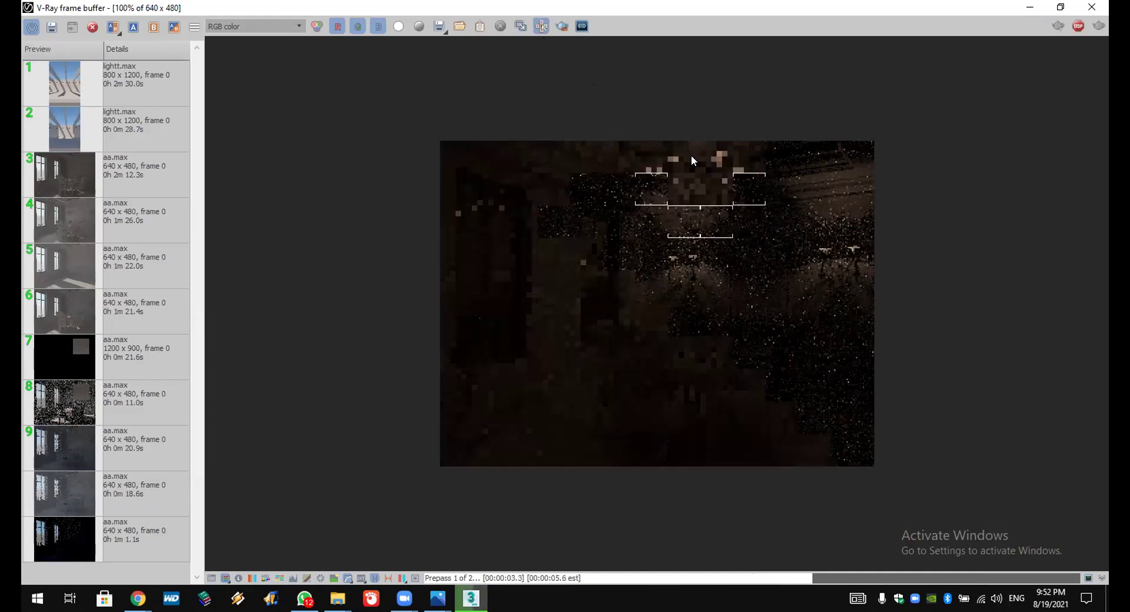
Step: Examine the chandelier and sconce lights close up in the frame buffer, close it, and cancel the render
{"action": "scroll", "coordinate": [734, 154], "scroll_direction": "up", "scroll_amount": 2}
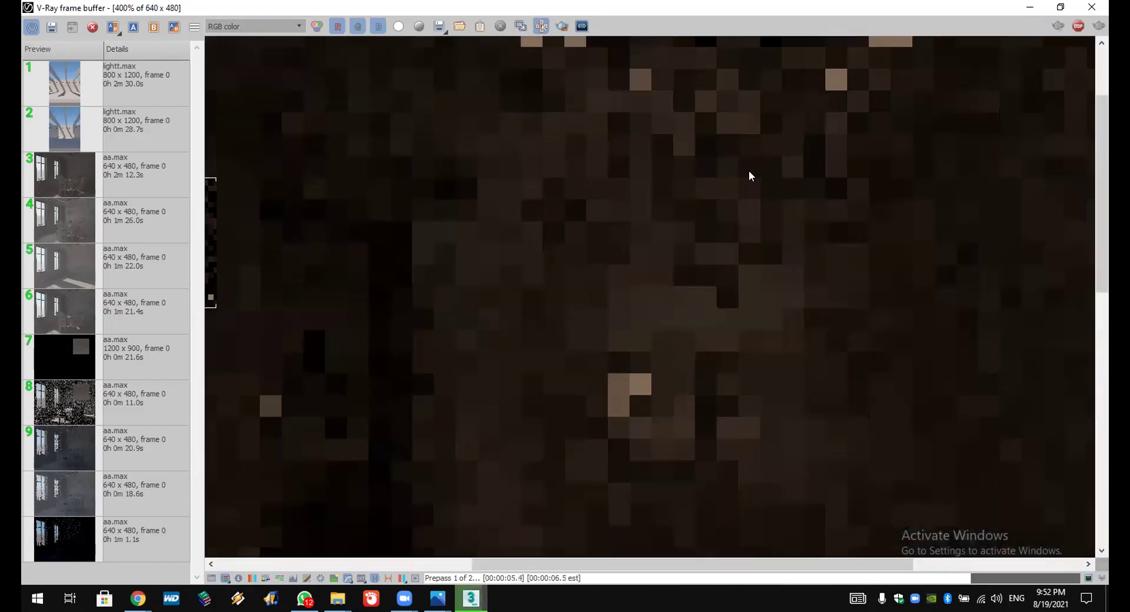
{"action": "middle_click_drag", "start_coordinate": [751, 175], "coordinate": [724, 359]}
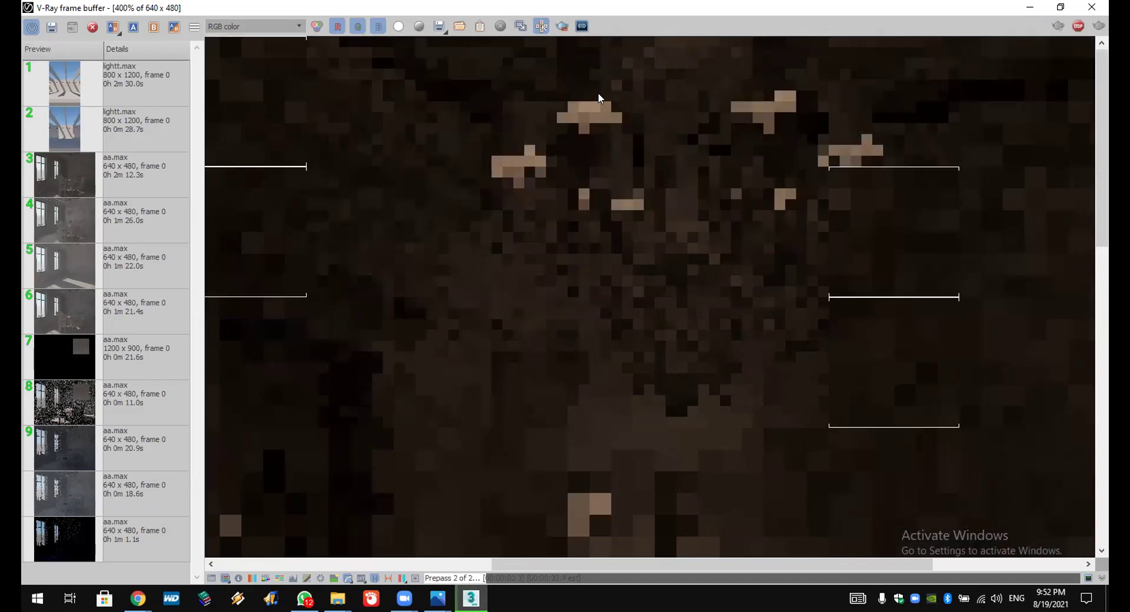
{"action": "scroll", "coordinate": [599, 93], "scroll_direction": "down", "scroll_amount": 1}
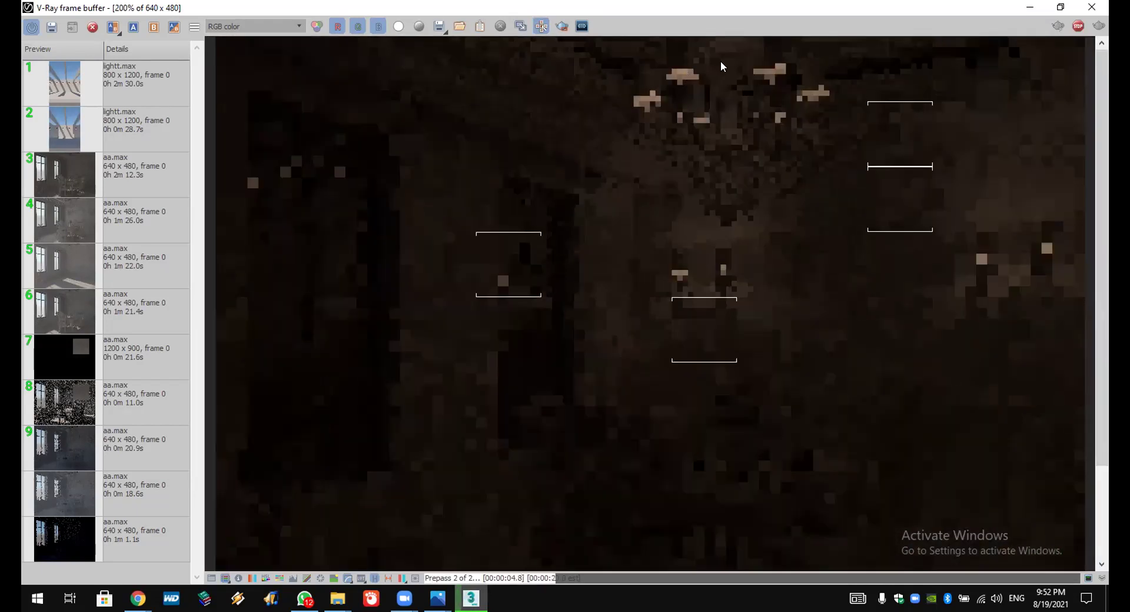
{"action": "left_click", "coordinate": [1091, 7]}
{"action": "left_click", "coordinate": [324, 28]}
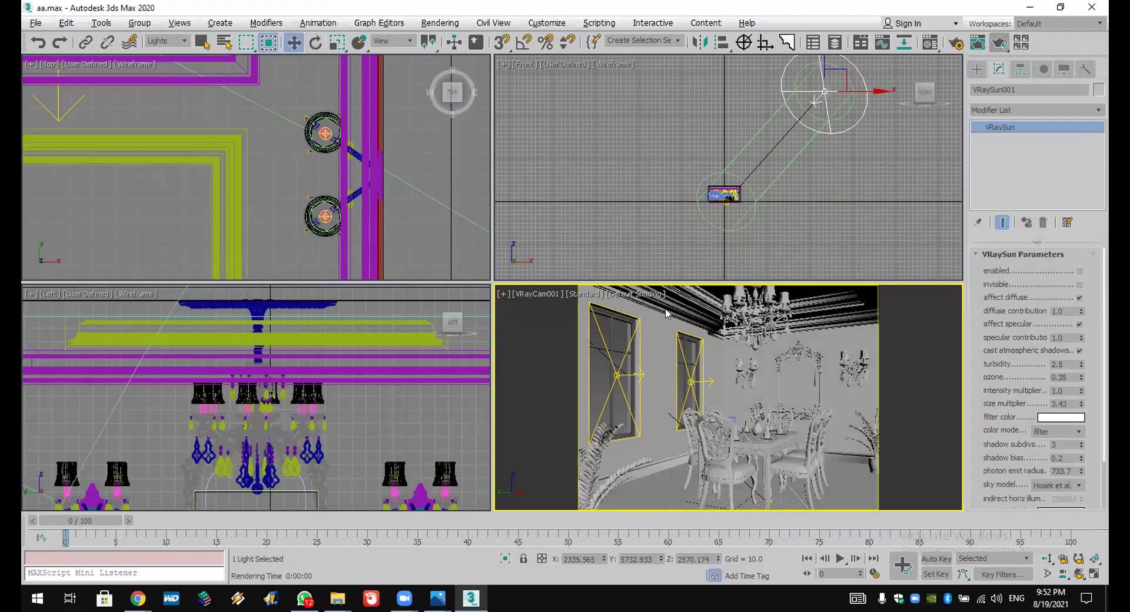
Step: Set the selection filter to All and select the chandelier in the Front view
{"action": "left_click", "coordinate": [771, 292]}
{"action": "scroll", "coordinate": [714, 202], "scroll_direction": "up", "scroll_amount": 2}
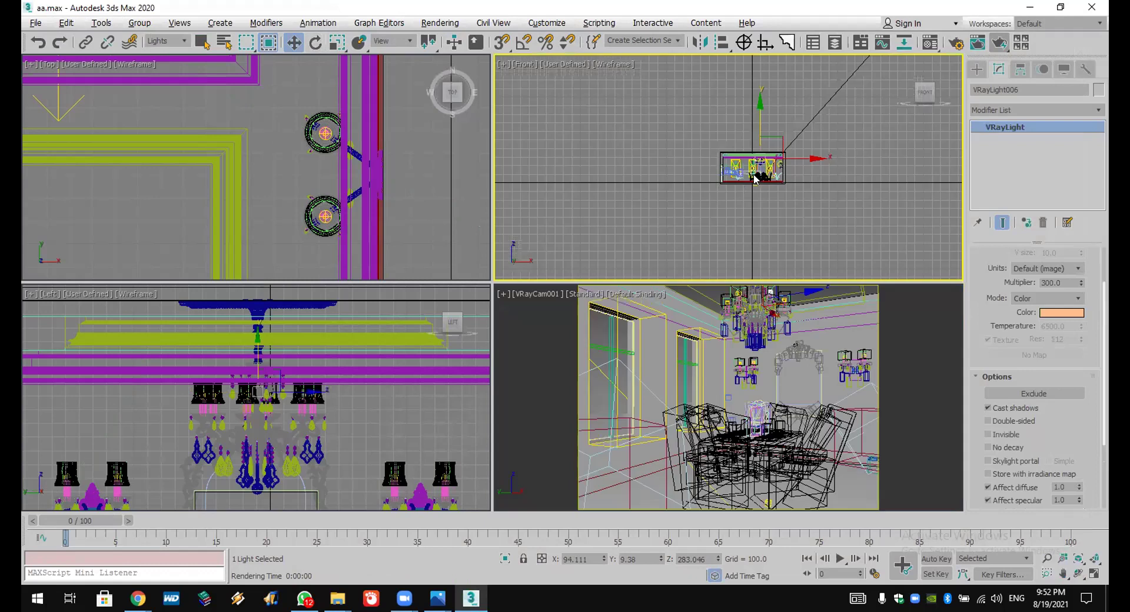
{"action": "scroll", "coordinate": [754, 177], "scroll_direction": "up", "scroll_amount": 4}
{"action": "scroll", "coordinate": [710, 222], "scroll_direction": "up", "scroll_amount": 2}
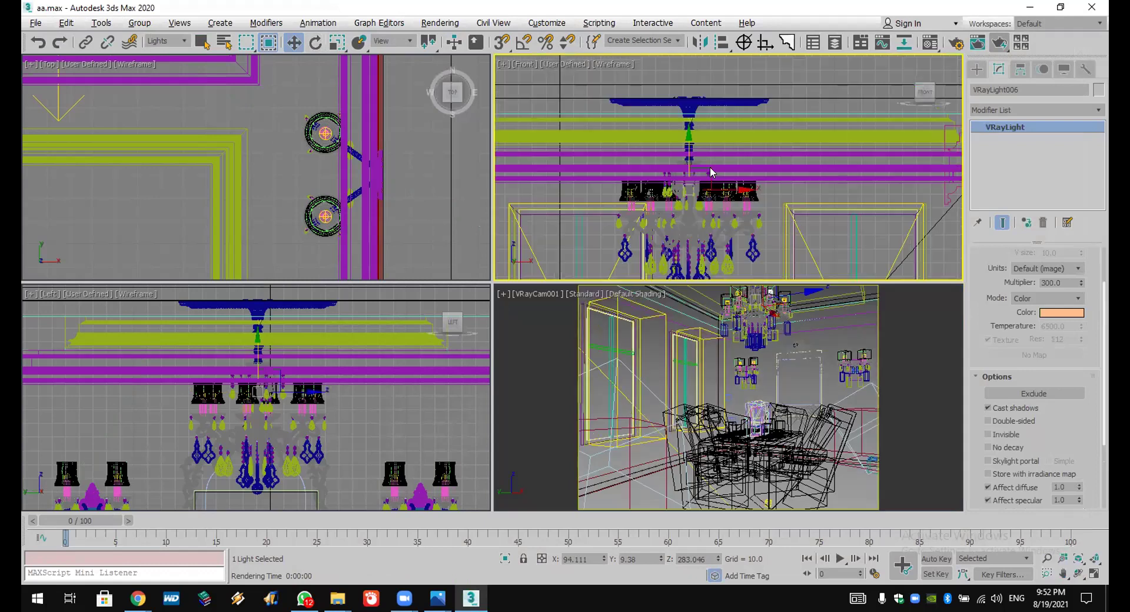
{"action": "scroll", "coordinate": [710, 134], "scroll_direction": "up", "scroll_amount": 3}
{"action": "left_click", "coordinate": [839, 170]}
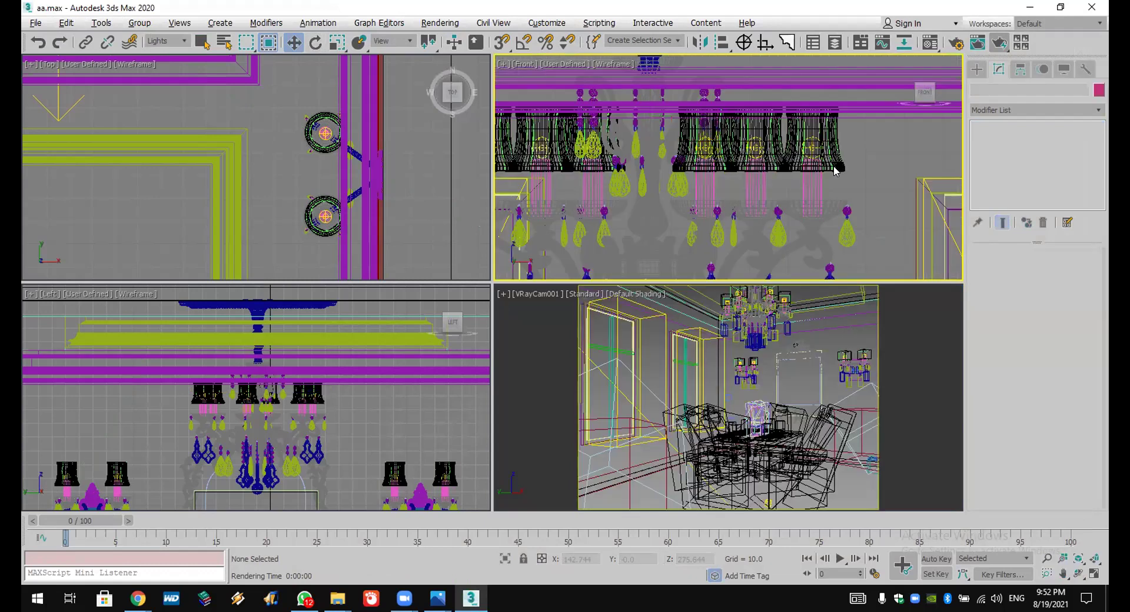
{"action": "left_click", "coordinate": [174, 42]}
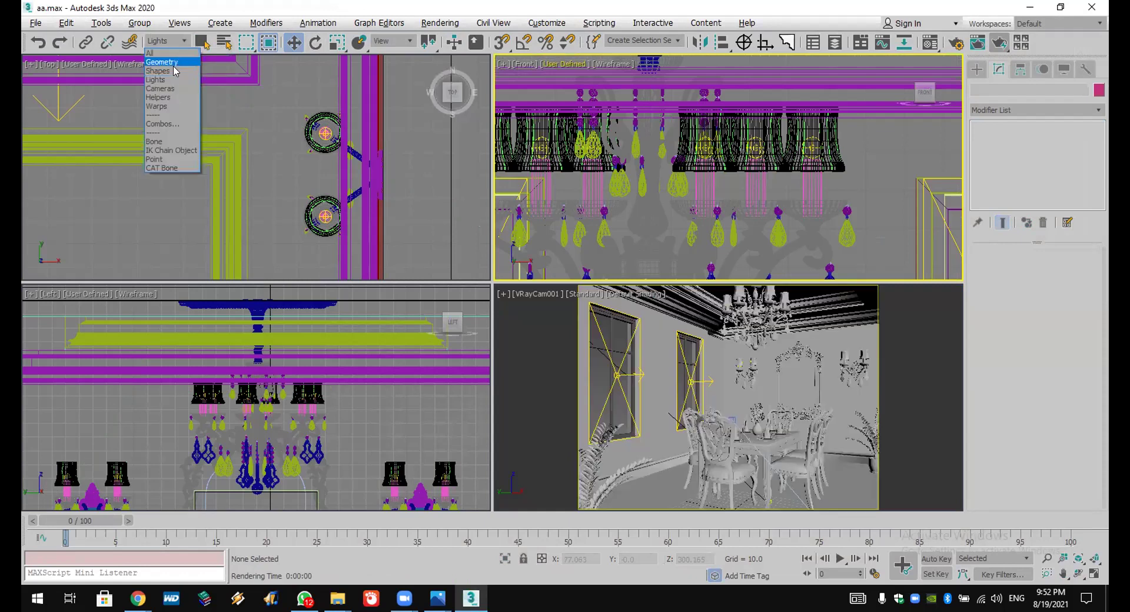
{"action": "left_click", "coordinate": [150, 53]}
{"action": "left_click", "coordinate": [815, 125]}
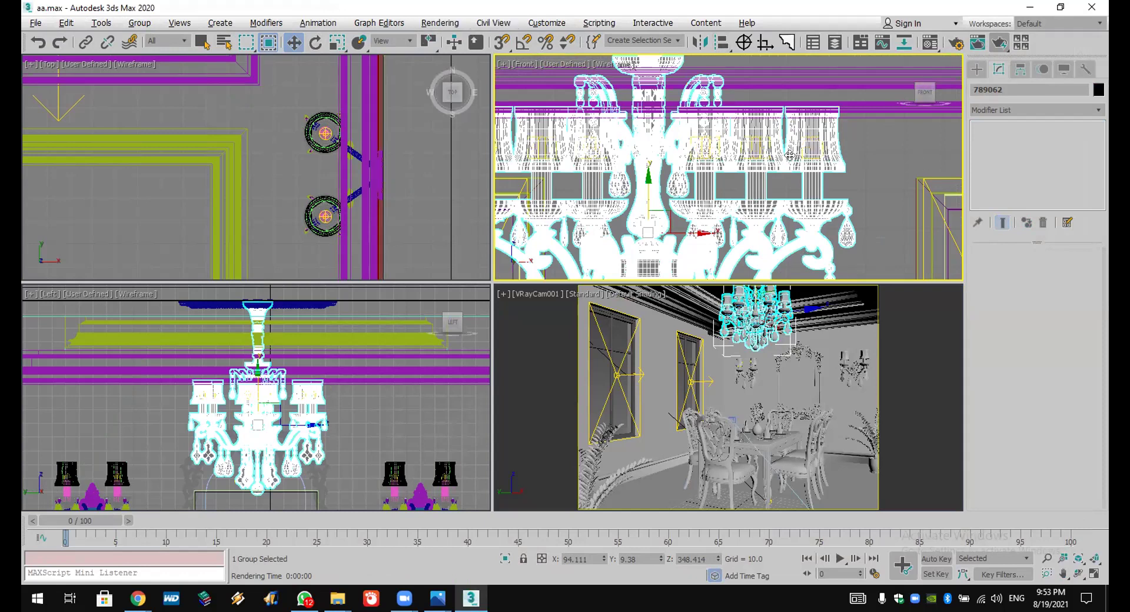
Step: Select the sphere V-Ray light inside the chandelier's lampshade in the Front view and set its multiplier to 500
{"action": "scroll", "coordinate": [827, 157], "scroll_direction": "up", "scroll_amount": 8}
{"action": "scroll", "coordinate": [826, 143], "scroll_direction": "up", "scroll_amount": 2}
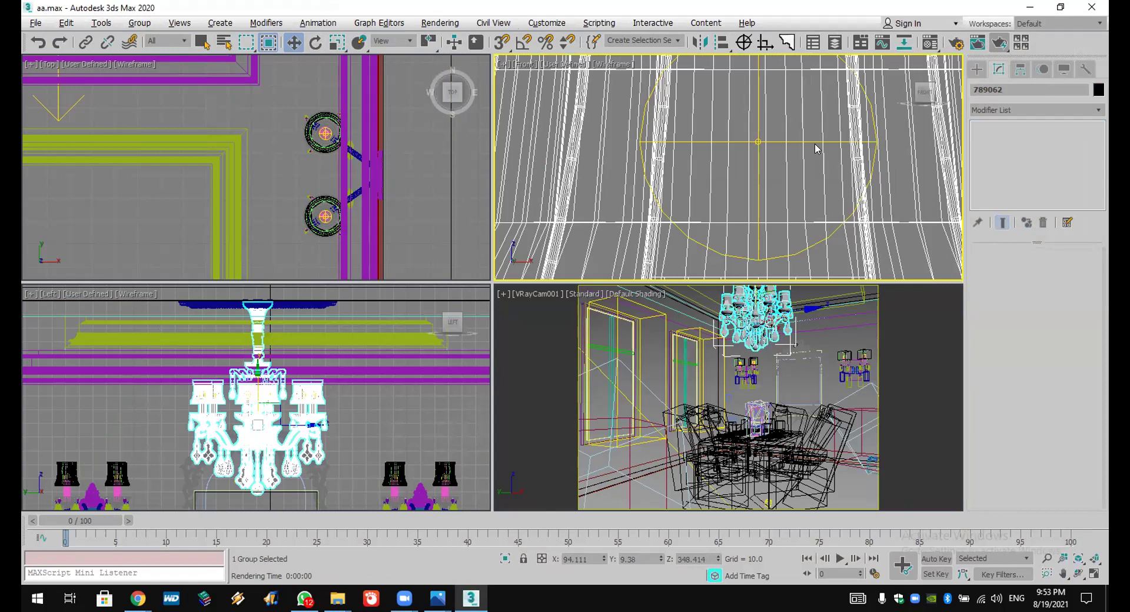
{"action": "left_click", "coordinate": [811, 139]}
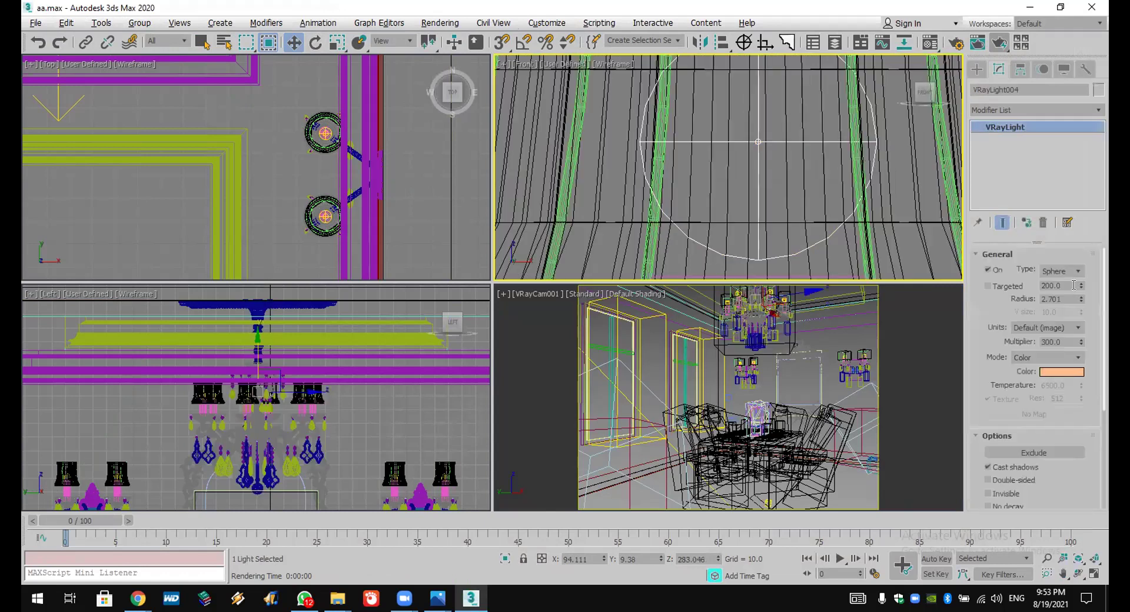
{"action": "double_click", "coordinate": [1060, 342]}
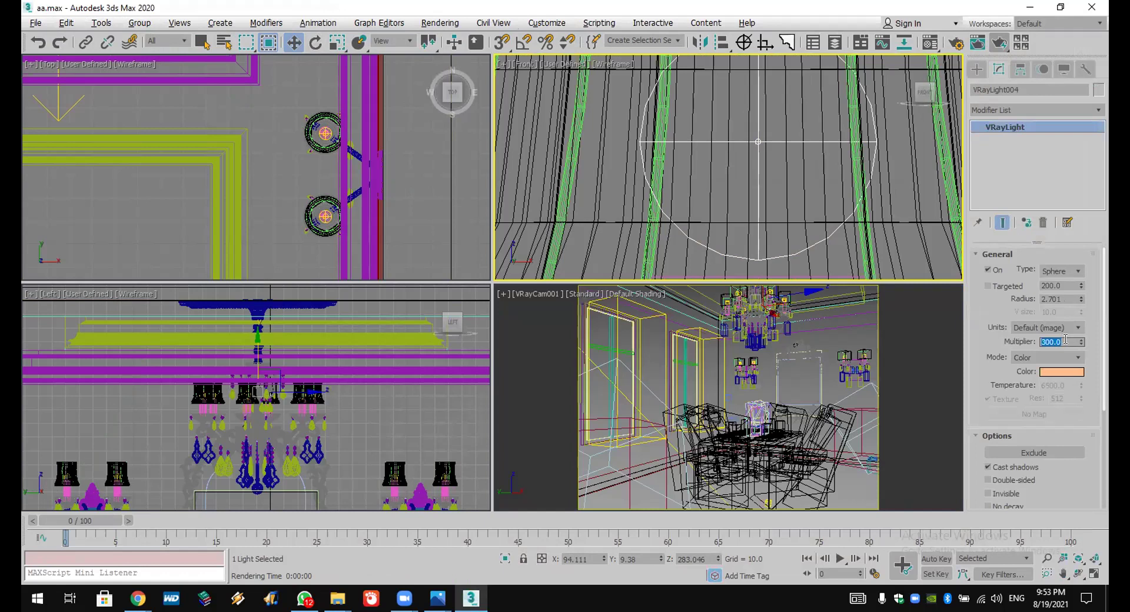
{"action": "type", "text": "500"}
{"action": "key", "text": "Return"}
Step: Check the environment background settings and the DefaultVRaySky environment map
{"action": "left_click", "coordinate": [441, 23]}
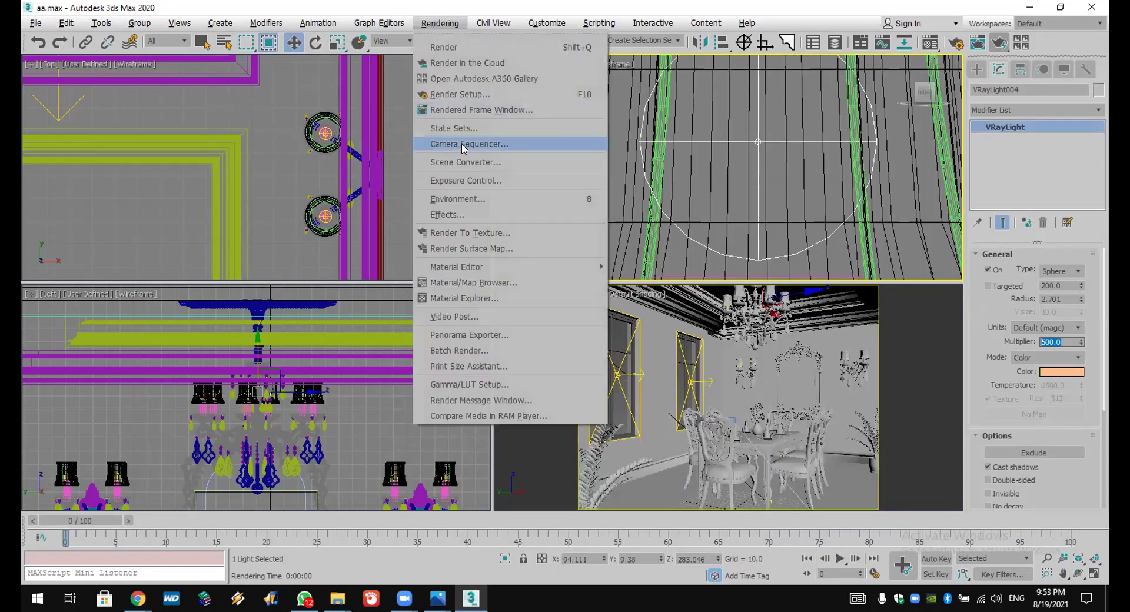
{"action": "left_click", "coordinate": [465, 94]}
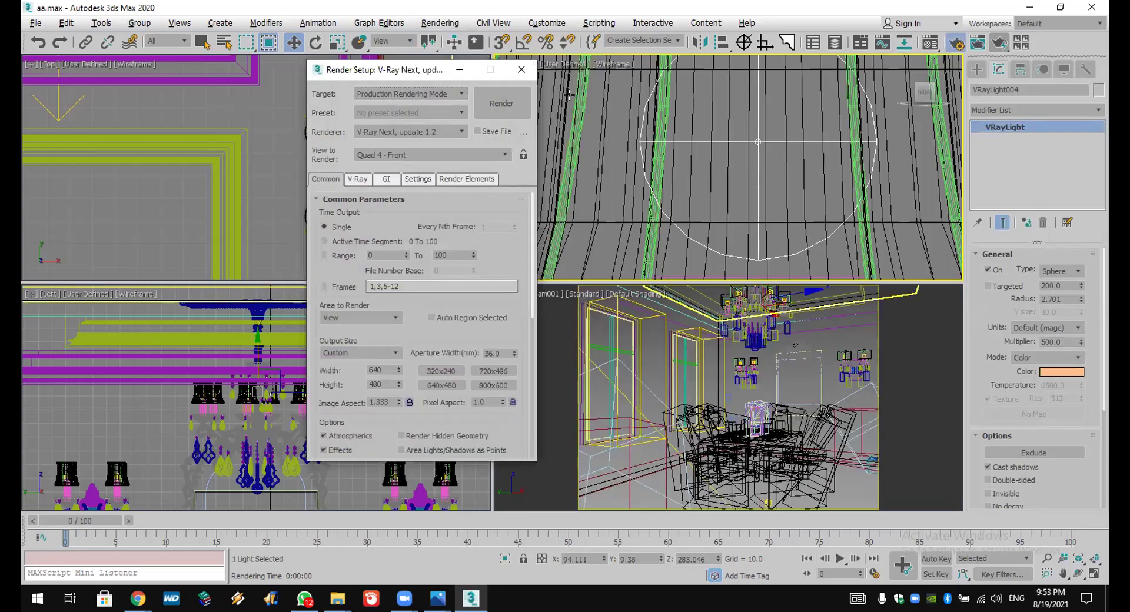
{"action": "left_click", "coordinate": [440, 22]}
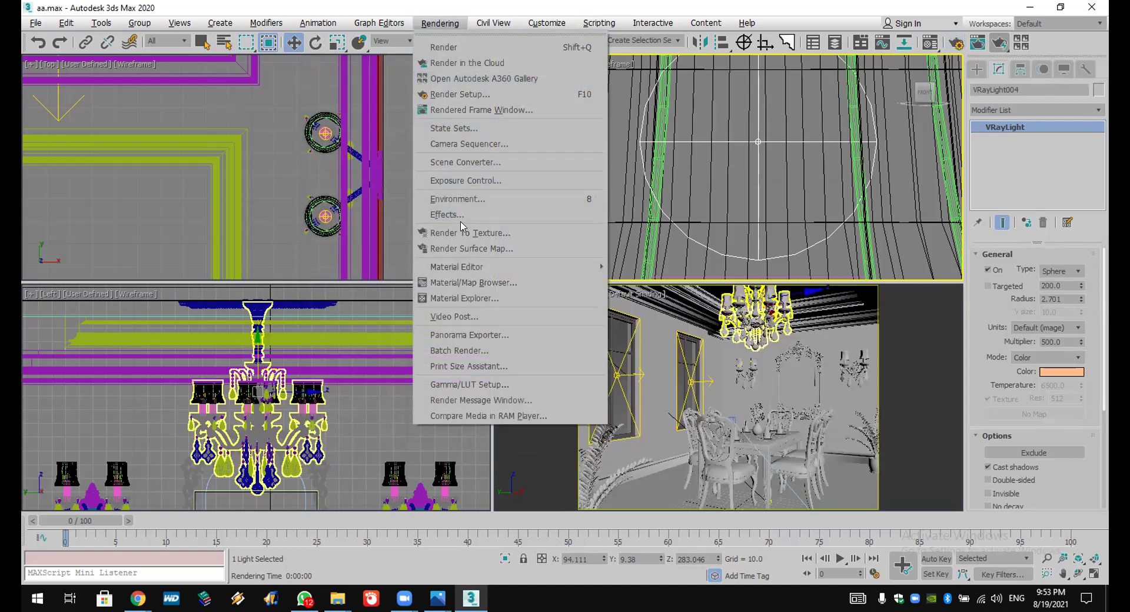
{"action": "left_click", "coordinate": [488, 198]}
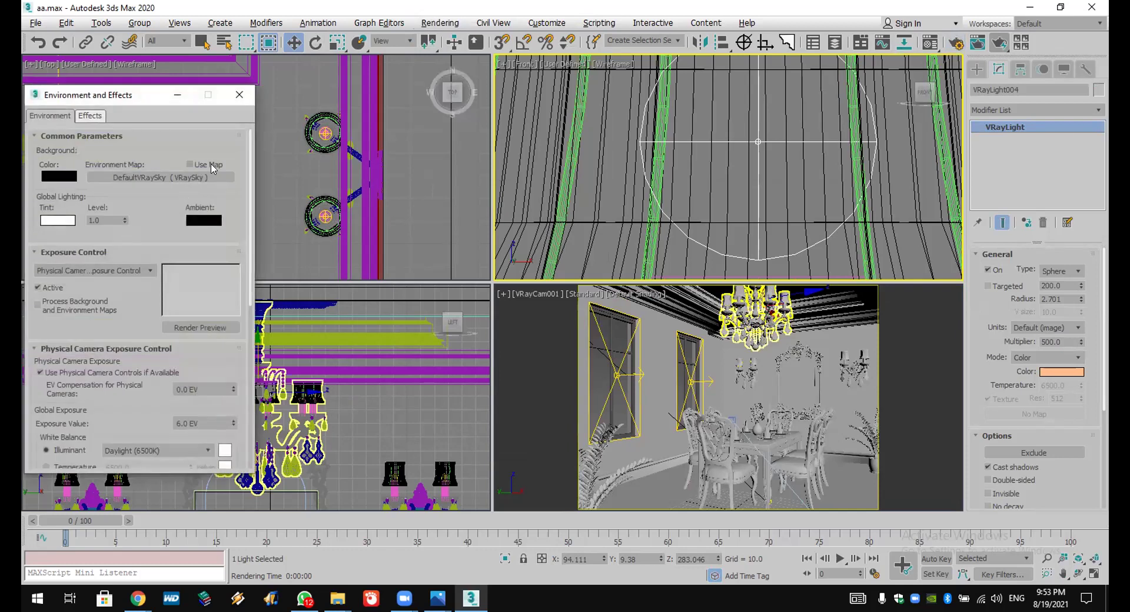
{"action": "left_click", "coordinate": [239, 95]}
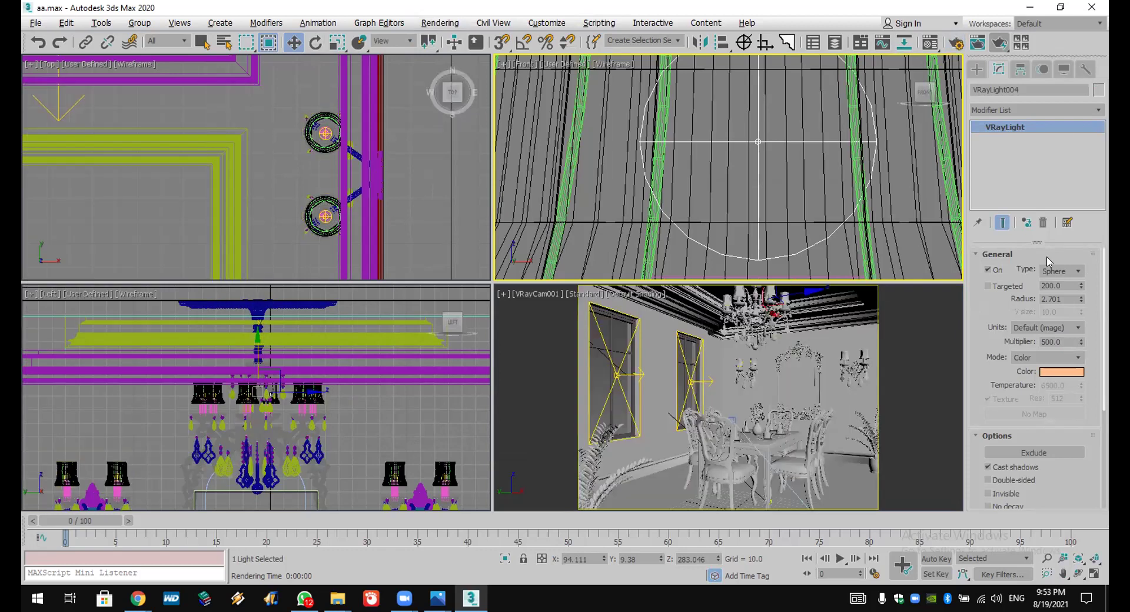
Step: Select the V-Ray sun outside the room in the Front view and enable it
{"action": "scroll", "coordinate": [782, 180], "scroll_direction": "down", "scroll_amount": 10}
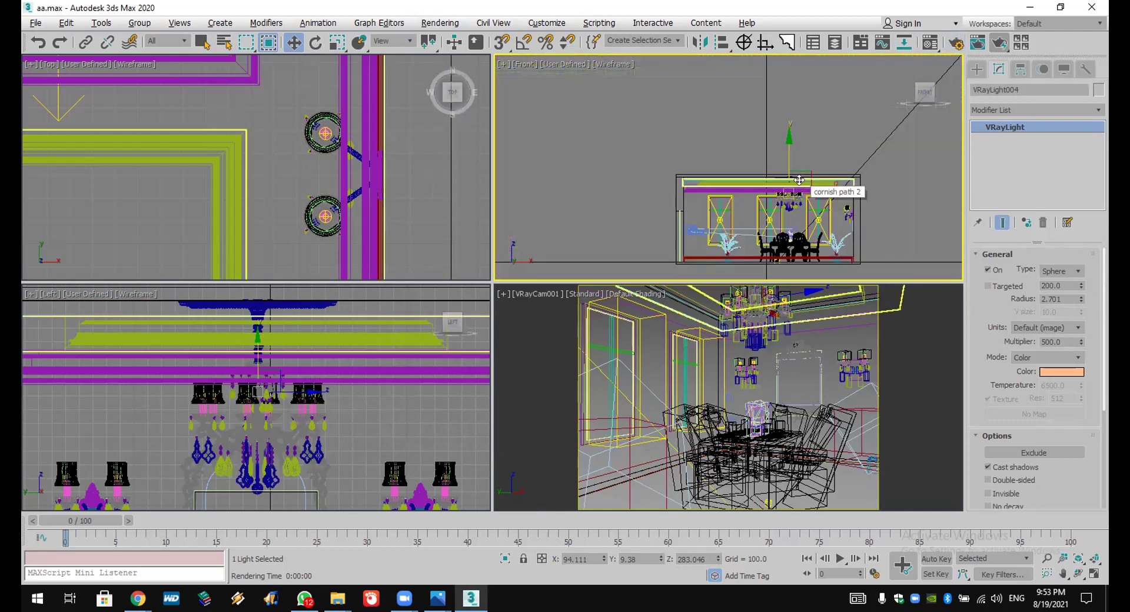
{"action": "scroll", "coordinate": [789, 195], "scroll_direction": "down", "scroll_amount": 2}
{"action": "scroll", "coordinate": [653, 110], "scroll_direction": "up", "scroll_amount": 15}
{"action": "left_click", "coordinate": [681, 101]}
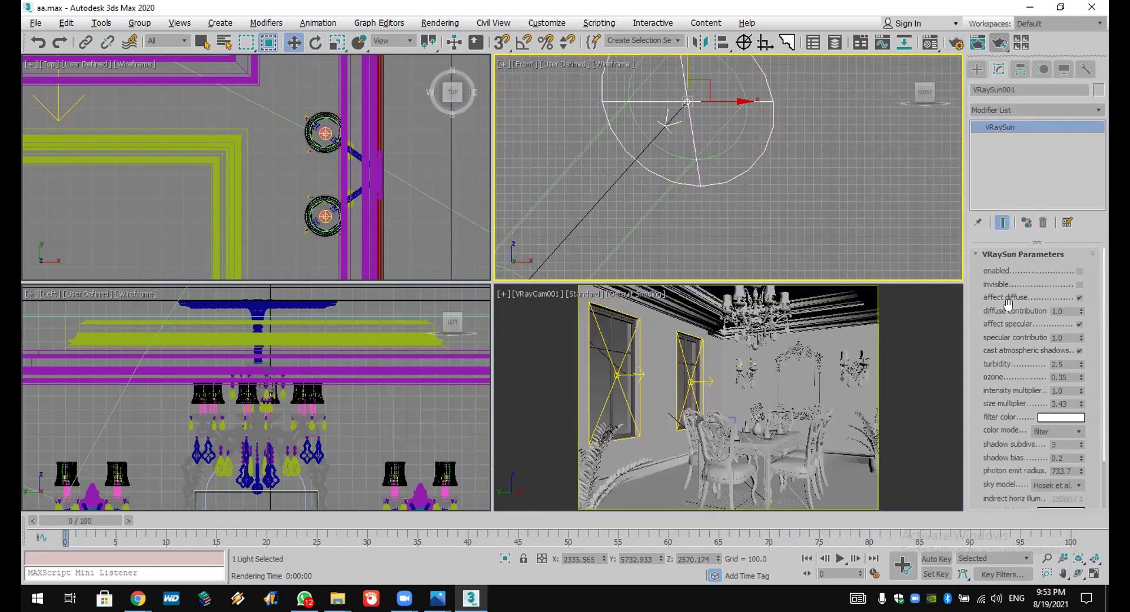
{"action": "left_click", "coordinate": [1080, 271]}
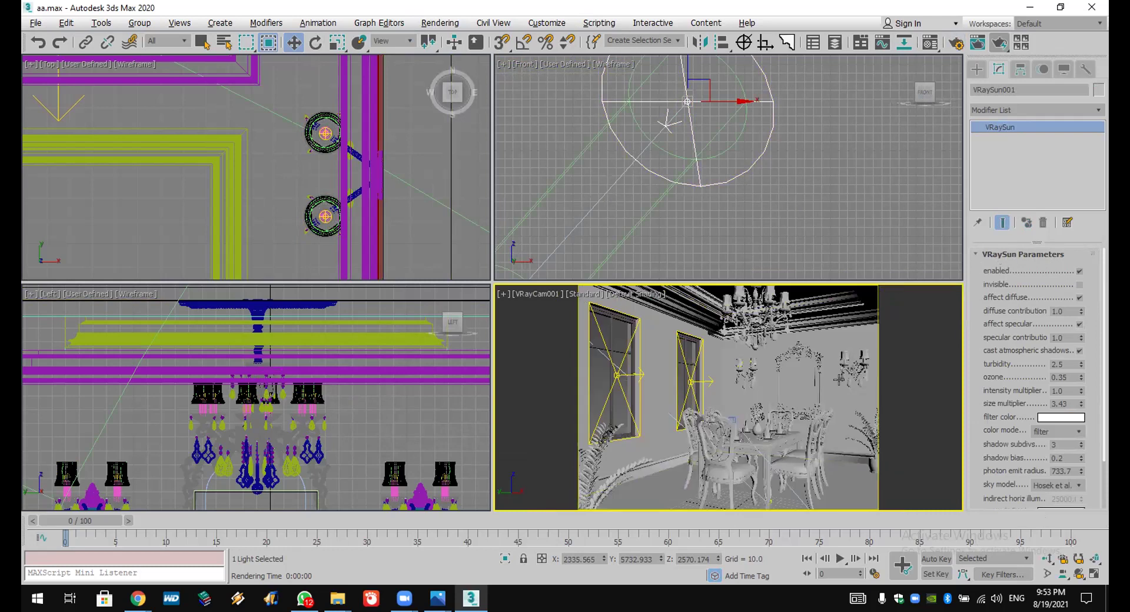
Step: Render the VRayCam001 view with the sun enabled and inspect the image in the frame buffer
{"action": "right_click", "coordinate": [922, 358]}
{"action": "left_click", "coordinate": [999, 43]}
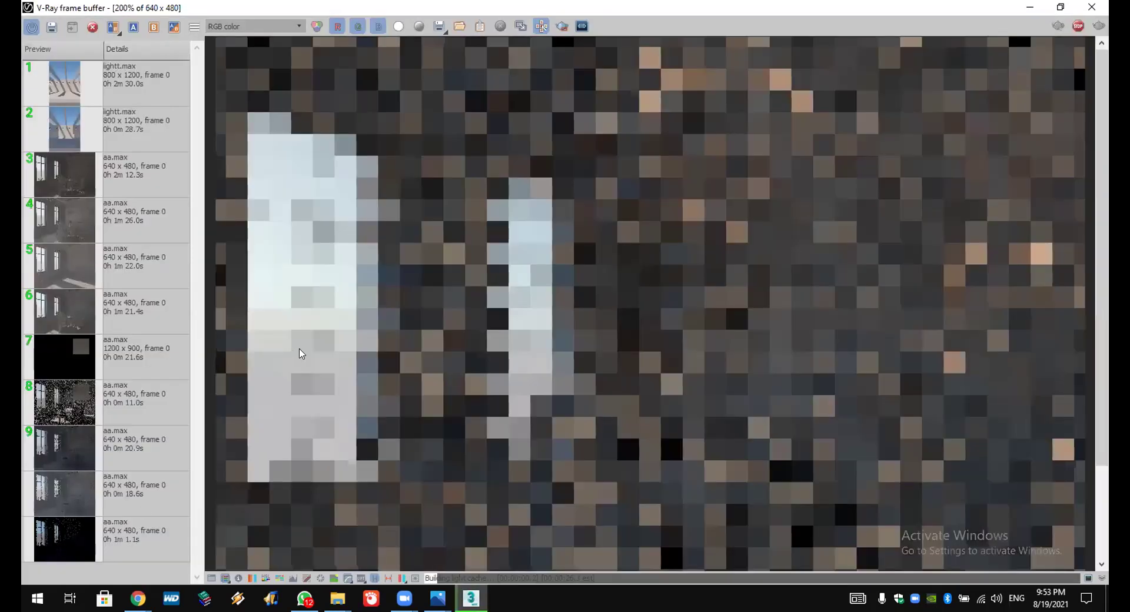
{"action": "scroll", "coordinate": [484, 287], "scroll_direction": "down", "scroll_amount": 1}
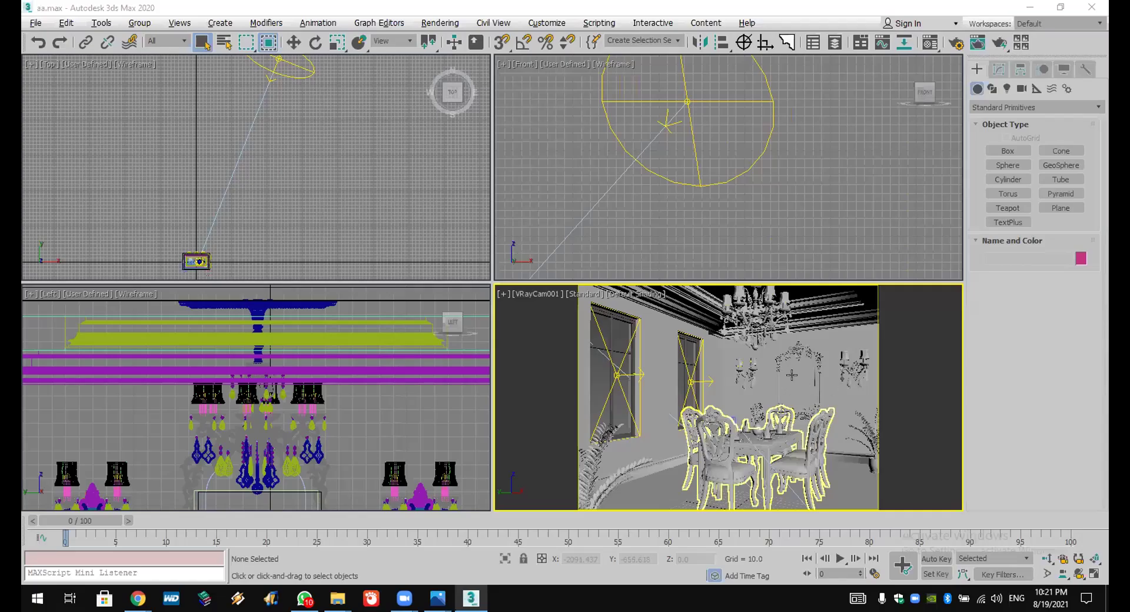
Step: Open the wall mirror's group and select the glass surface inside its frame
{"action": "left_click", "coordinate": [792, 375]}
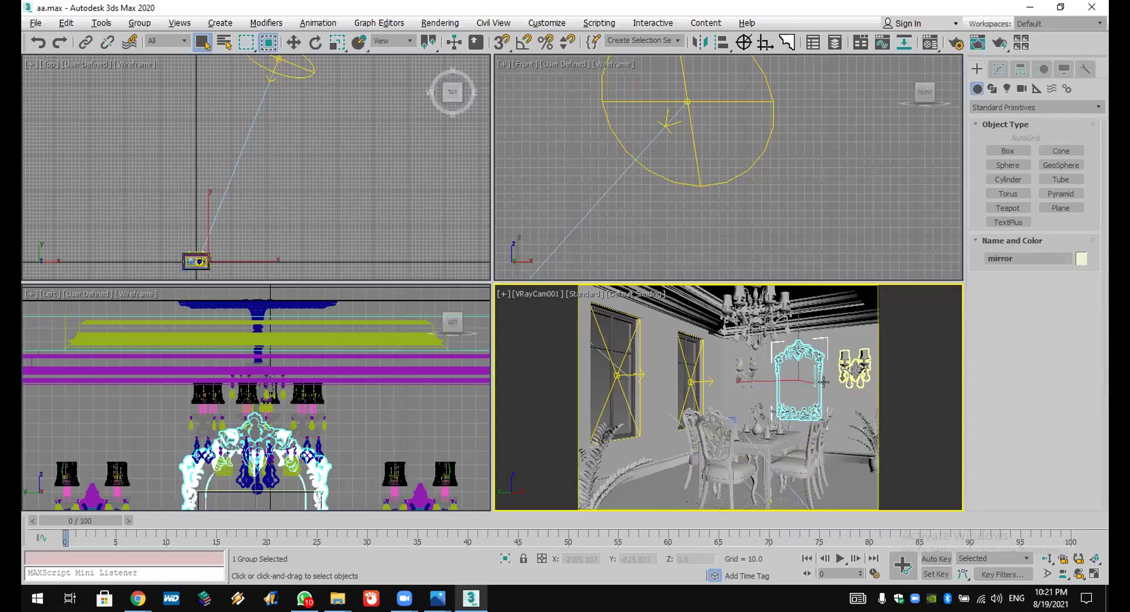
{"action": "left_click", "coordinate": [139, 23]}
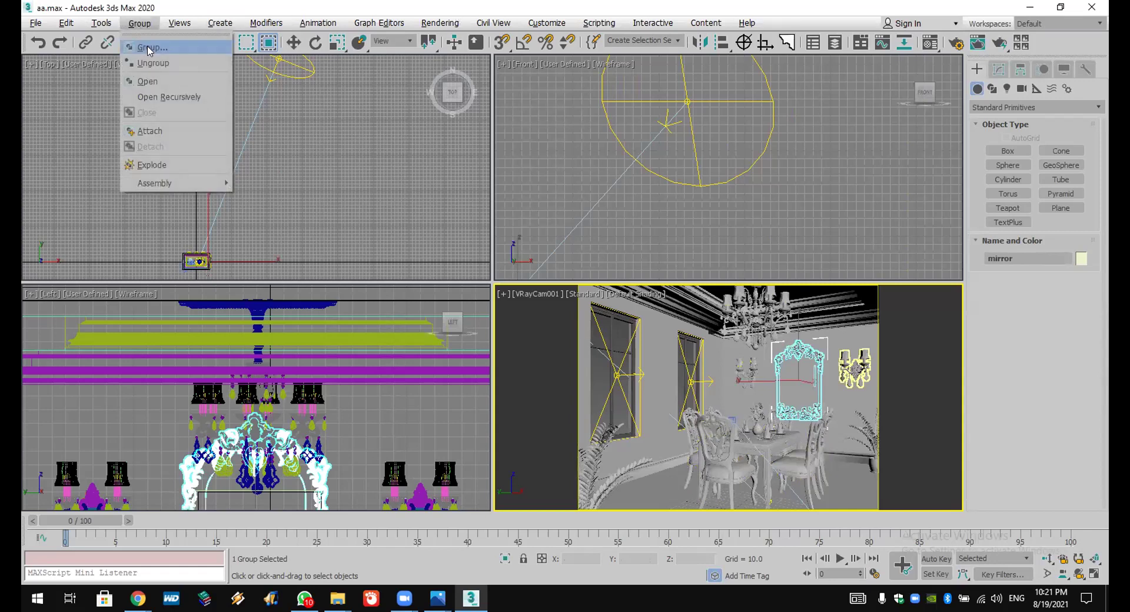
{"action": "left_click", "coordinate": [147, 81]}
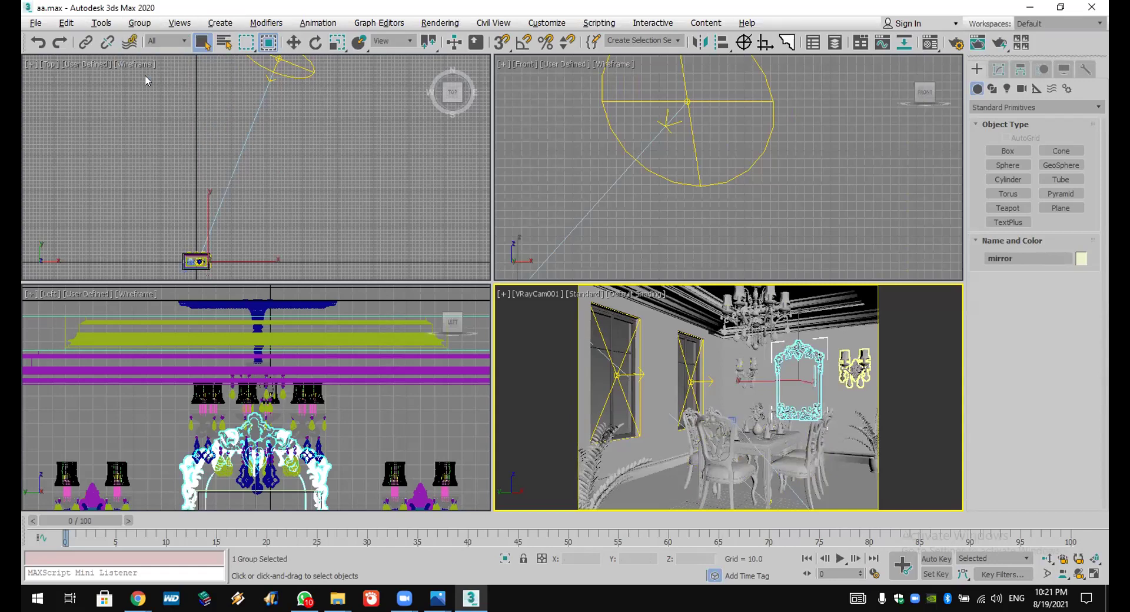
{"action": "left_click", "coordinate": [801, 365]}
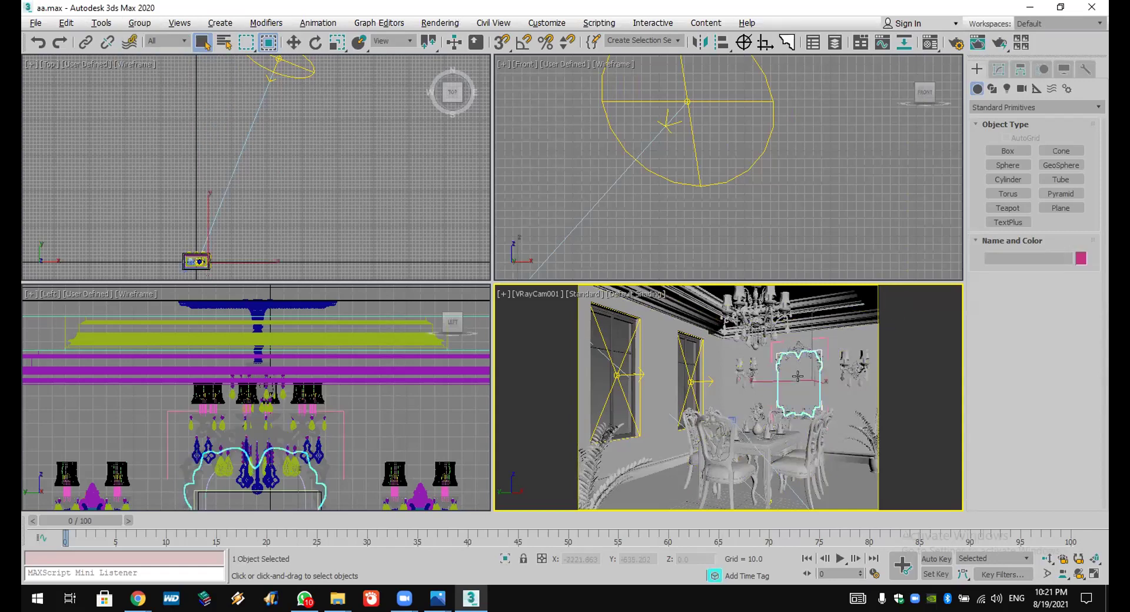
Step: Make the cyan VRayMtl, Material #4, a mirror with black diffuse, white reflection and Fresnel reflections turned off
{"action": "left_click", "coordinate": [929, 46]}
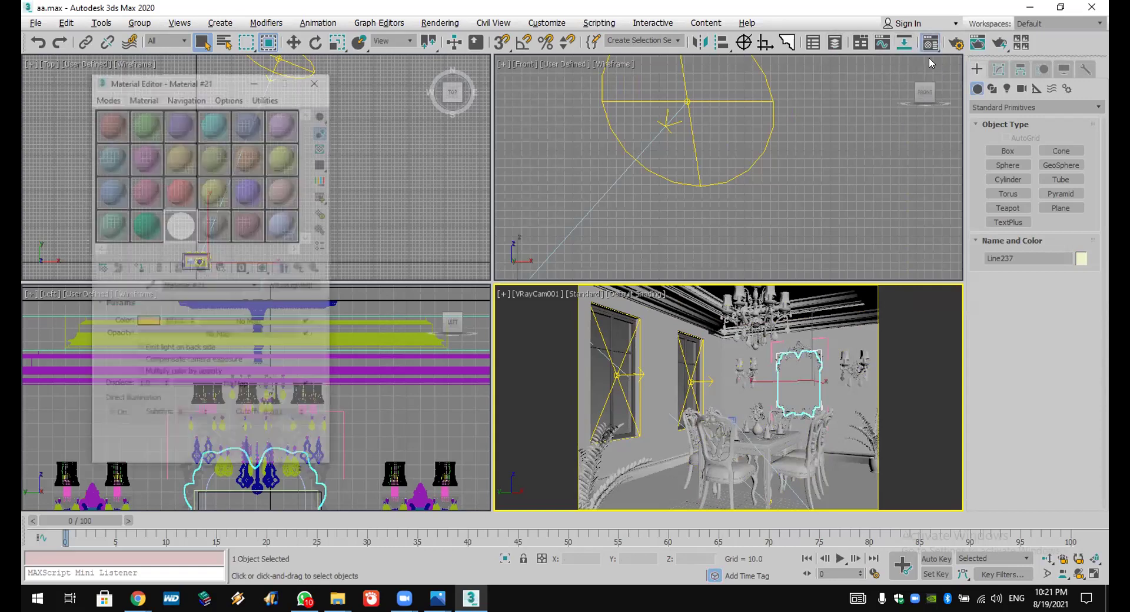
{"action": "left_click", "coordinate": [218, 126]}
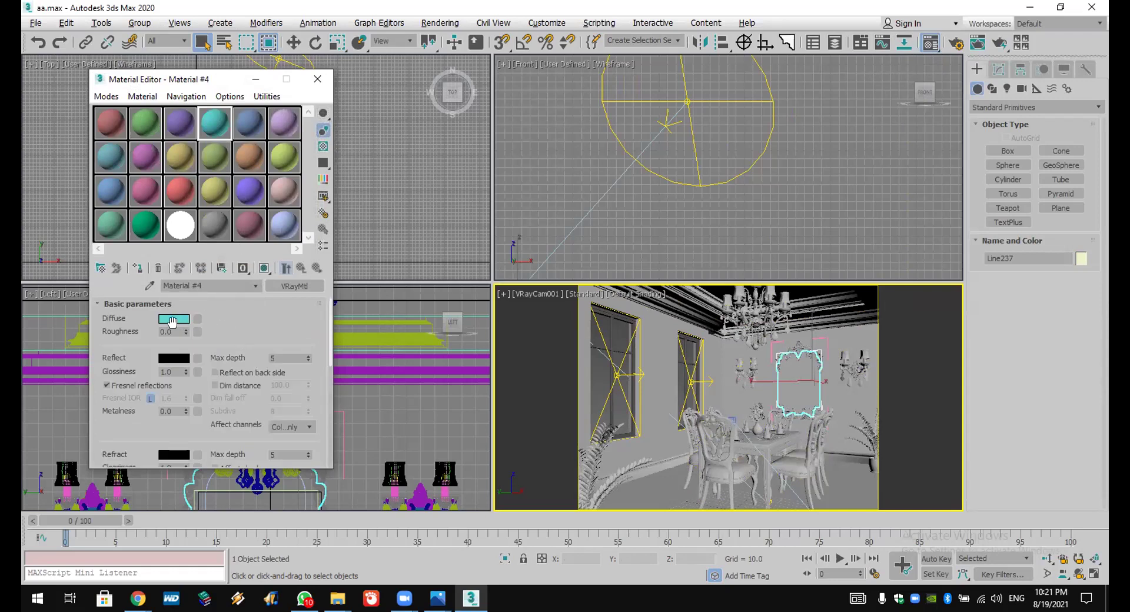
{"action": "left_click", "coordinate": [171, 324]}
{"action": "left_click_drag", "start_coordinate": [412, 177], "coordinate": [412, 90]}
{"action": "left_click", "coordinate": [524, 209]}
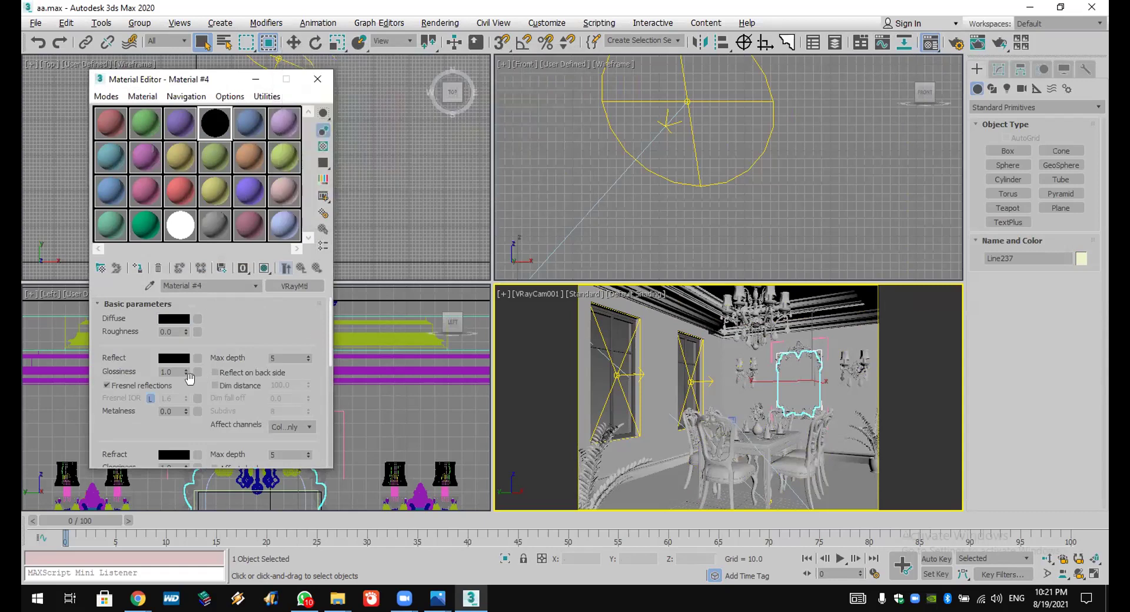
{"action": "left_click", "coordinate": [180, 359]}
{"action": "left_click_drag", "start_coordinate": [412, 142], "coordinate": [412, 195]}
{"action": "left_click", "coordinate": [523, 209]}
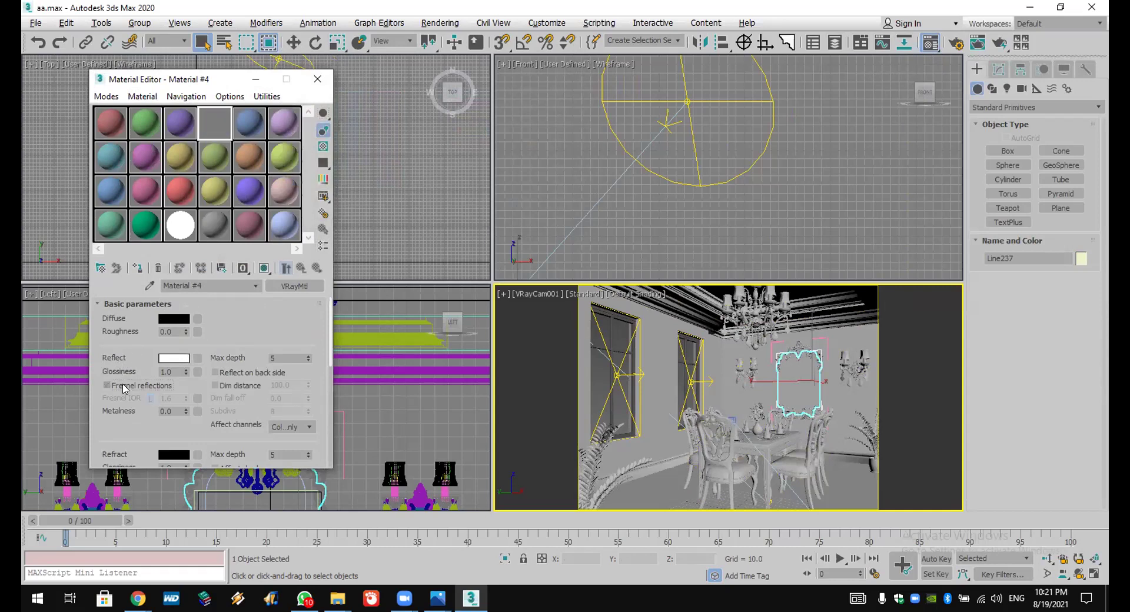
Step: Assign the mirror material to the selected glass and show a checkered background behind its sample
{"action": "left_click", "coordinate": [137, 268]}
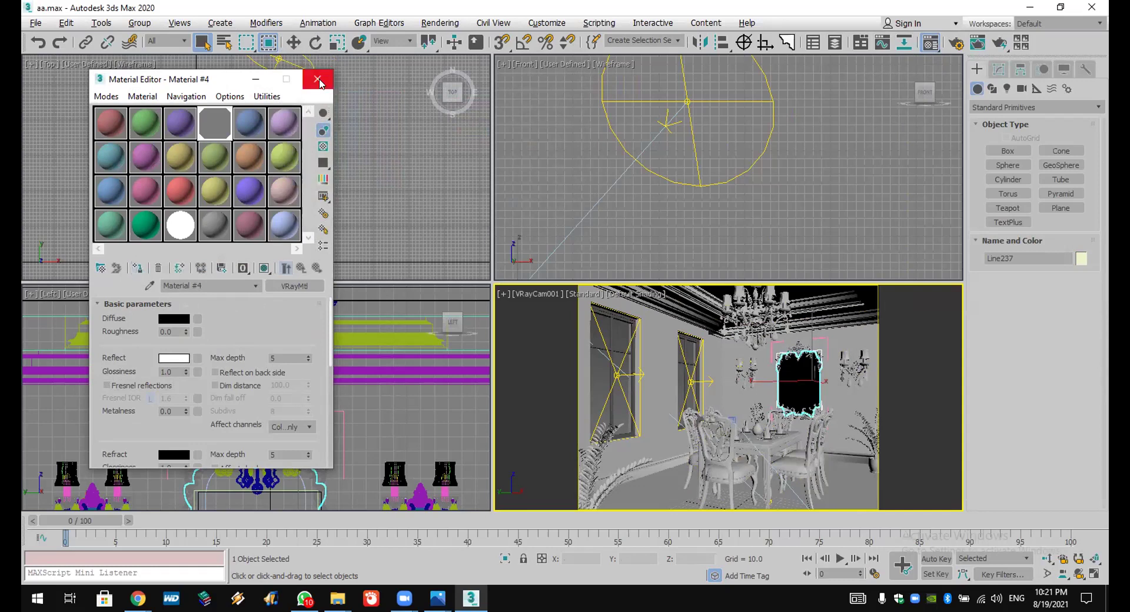
{"action": "left_click", "coordinate": [323, 146]}
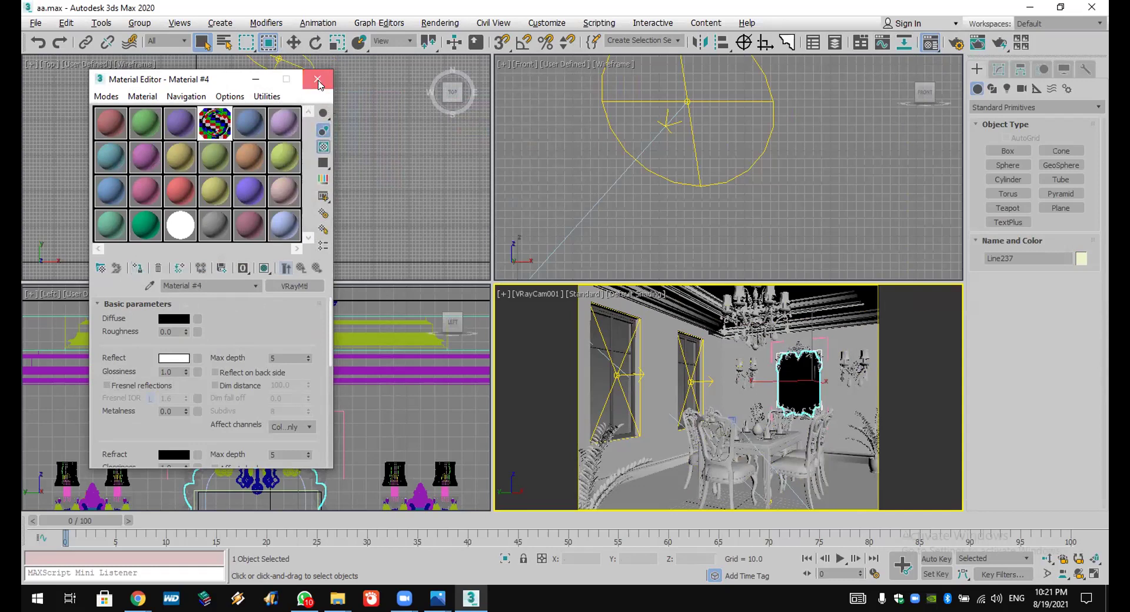
{"action": "left_click", "coordinate": [318, 80]}
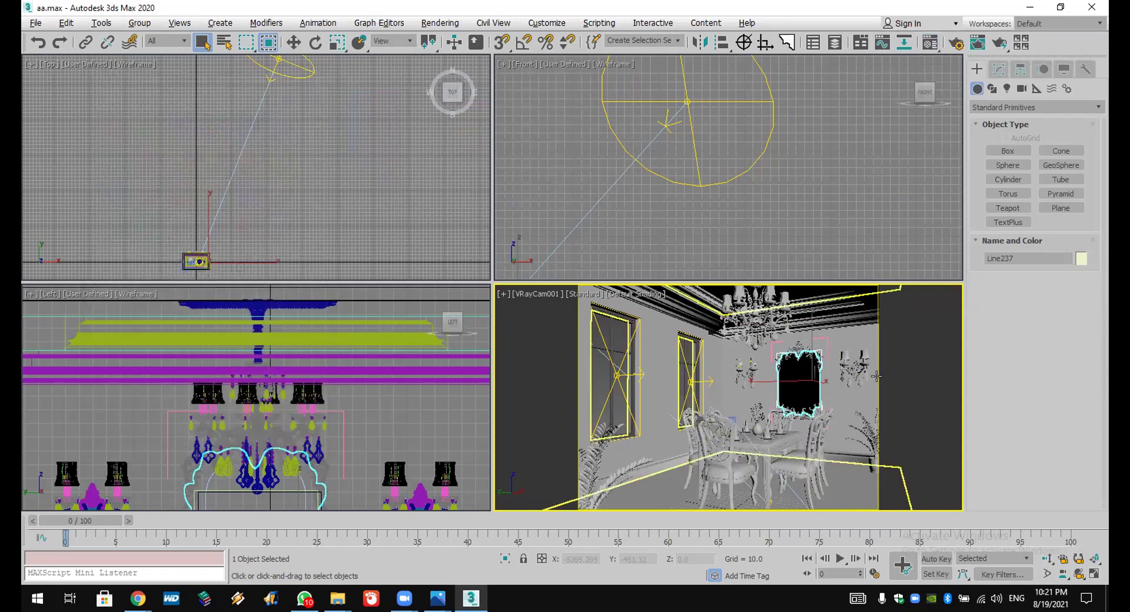
Step: Render the VRayCam001 view with the mirror material and inspect the mirror's reflection in the maximized frame buffer
{"action": "left_click", "coordinate": [1005, 43]}
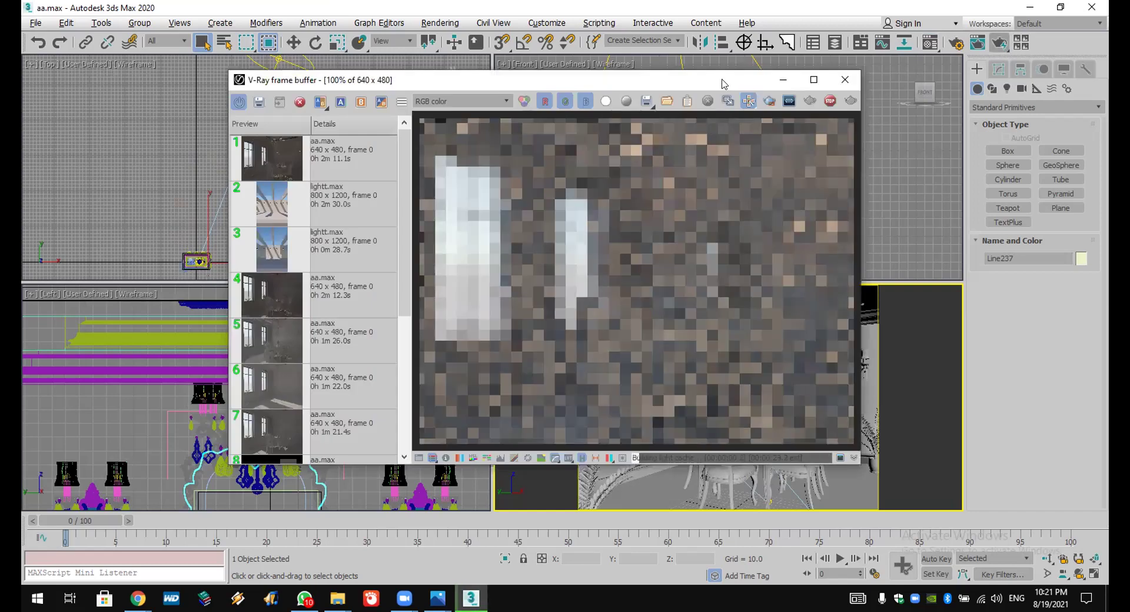
{"action": "double_click", "coordinate": [723, 84]}
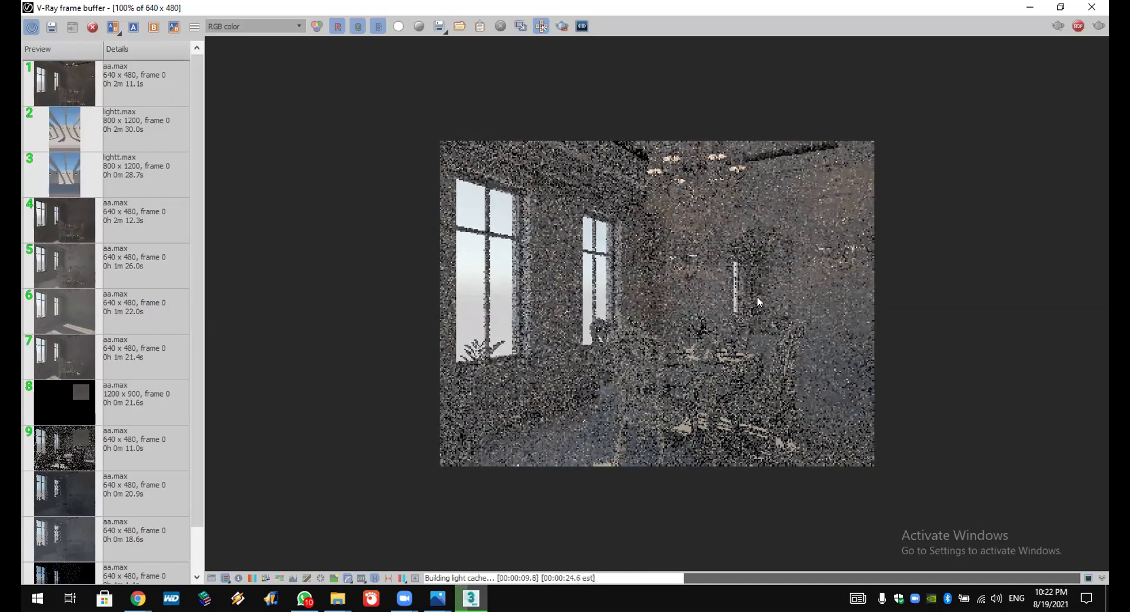
{"action": "scroll", "coordinate": [822, 264], "scroll_direction": "up", "scroll_amount": 1}
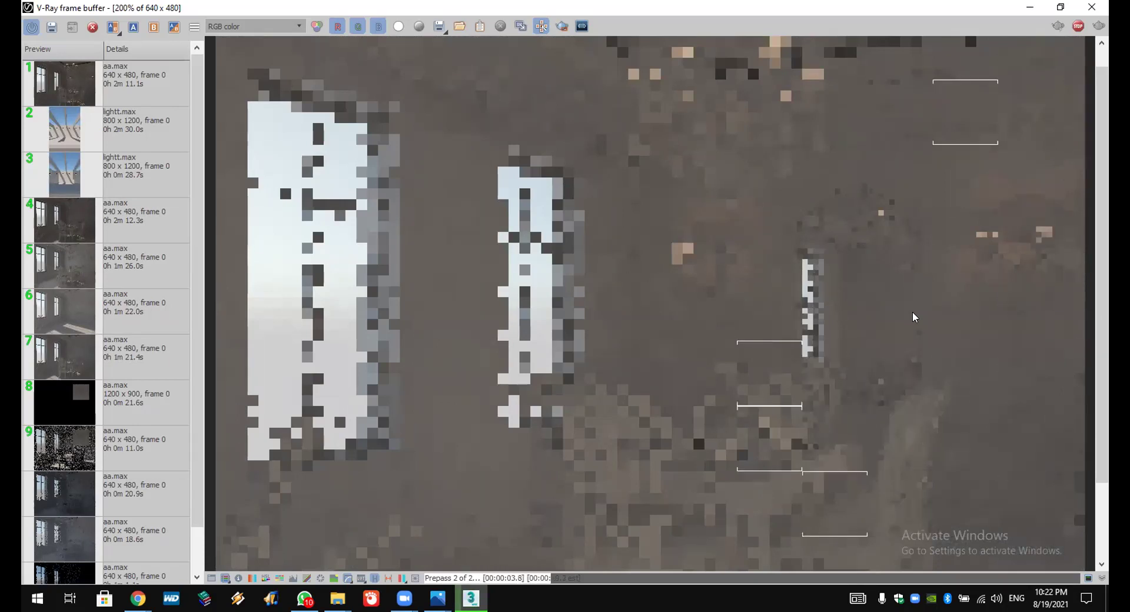
{"action": "double_click", "coordinate": [913, 312]}
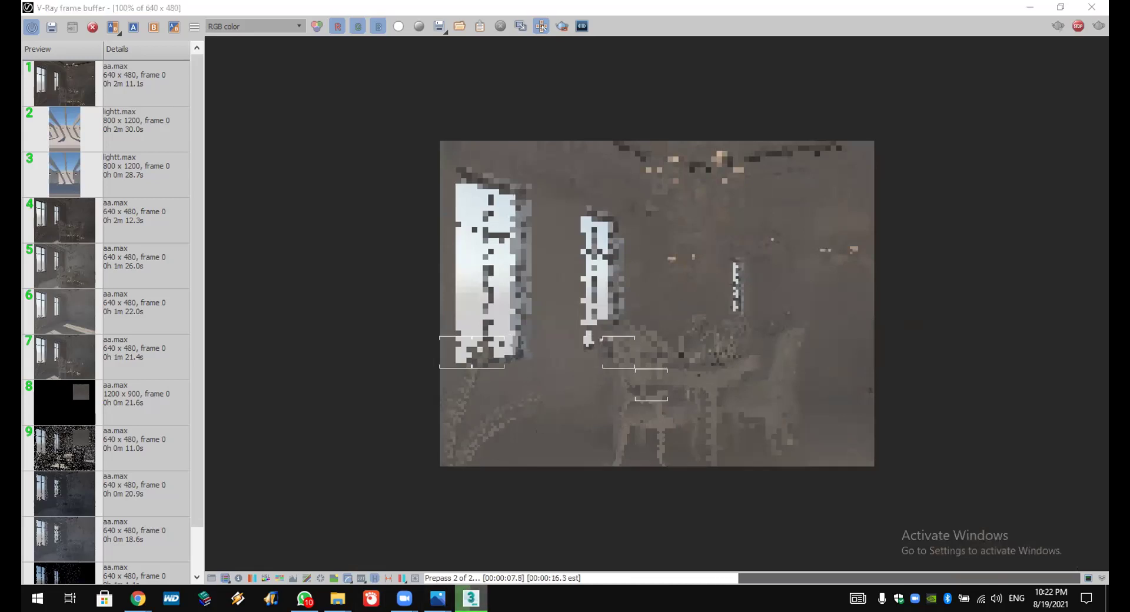
Step: Close the frame buffer and cancel the running render
{"action": "left_click", "coordinate": [471, 599]}
{"action": "left_click", "coordinate": [471, 599]}
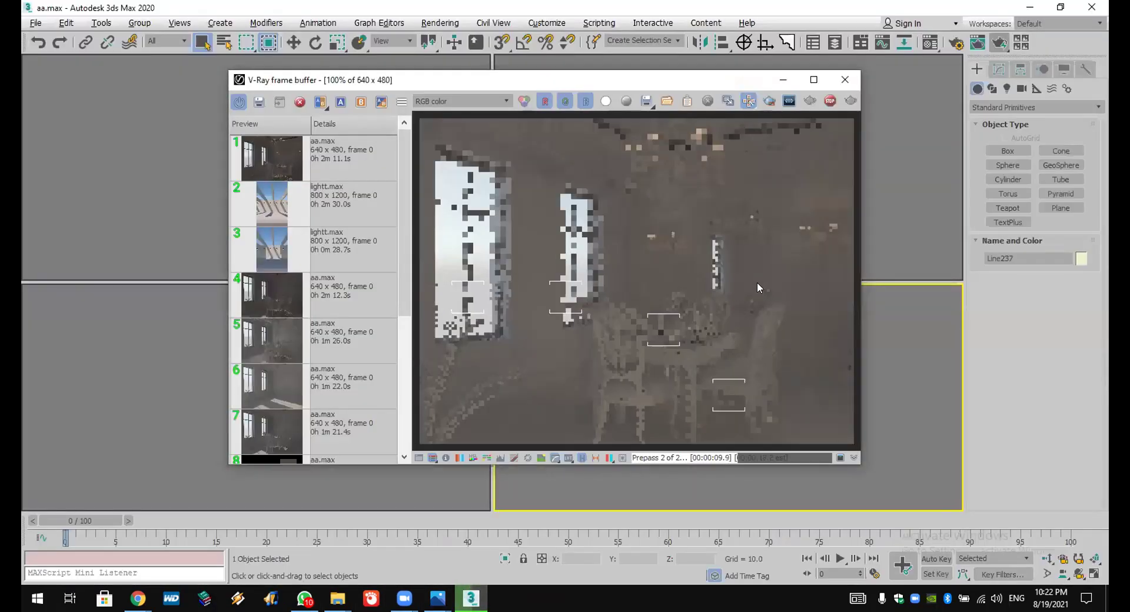
{"action": "left_click", "coordinate": [845, 80]}
{"action": "left_click", "coordinate": [489, 199]}
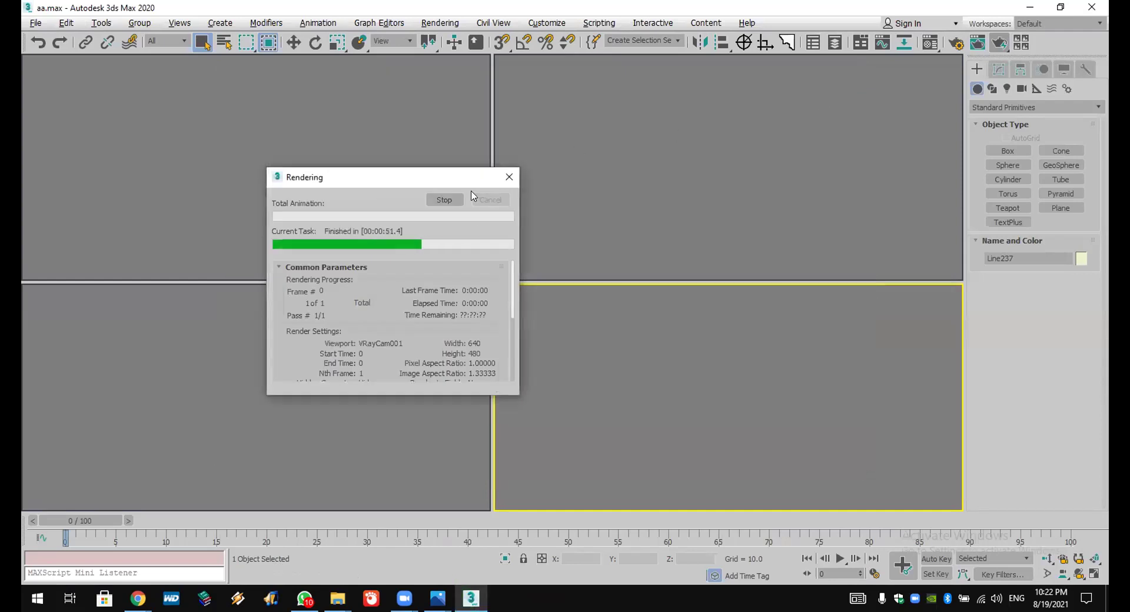
Step: Reset to a new empty scene, discarding the unsaved changes to the dining room
{"action": "left_click", "coordinate": [35, 22]}
{"action": "left_click", "coordinate": [44, 61]}
{"action": "left_click", "coordinate": [576, 318]}
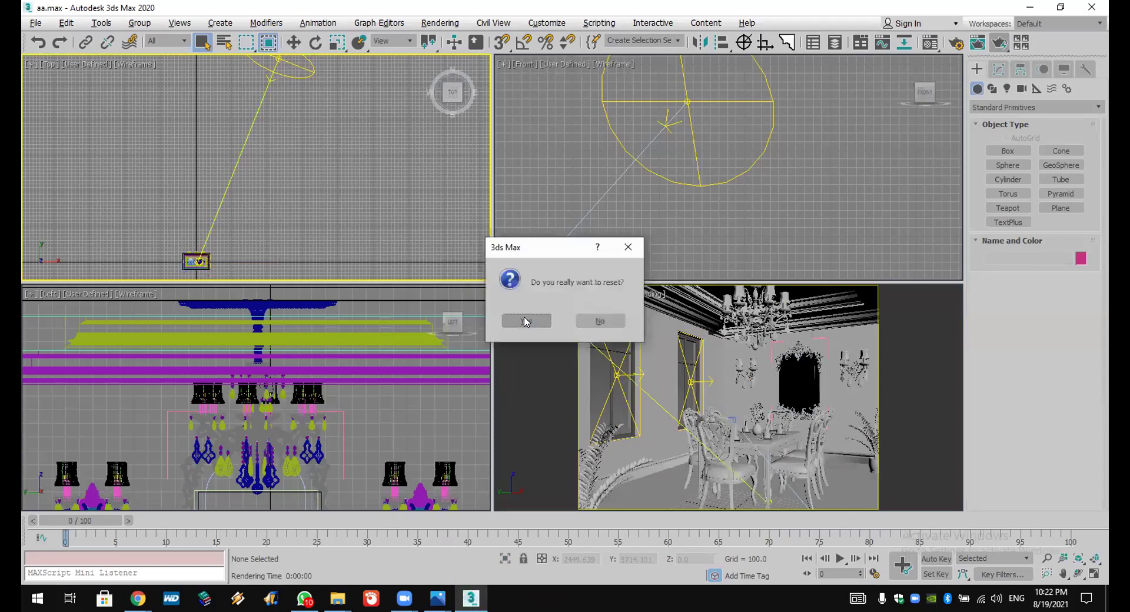
{"action": "left_click", "coordinate": [524, 321]}
Step: Draw a rectangle about 164 by 144 cm in the Front view and another about 83 by 80 cm overlapping its lower edge
{"action": "middle_click_drag", "start_coordinate": [827, 162], "coordinate": [820, 222]}
{"action": "left_click", "coordinate": [992, 88]}
{"action": "left_click", "coordinate": [1062, 162]}
{"action": "left_click_drag", "start_coordinate": [580, 85], "coordinate": [767, 252]}
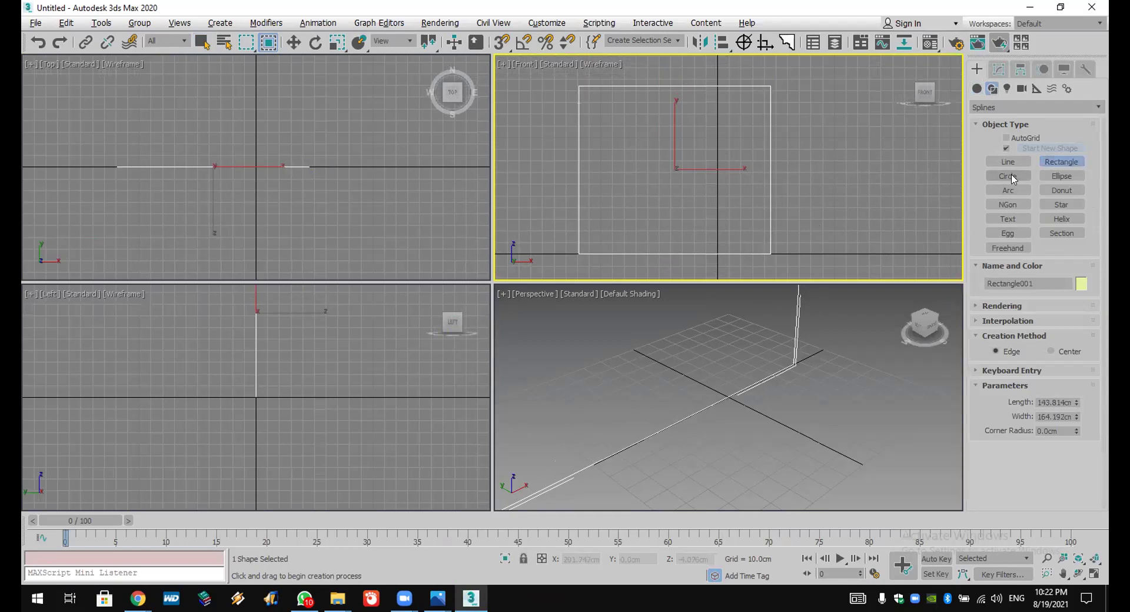
{"action": "left_click", "coordinate": [628, 271]}
{"action": "left_click_drag", "start_coordinate": [622, 265], "coordinate": [718, 169]}
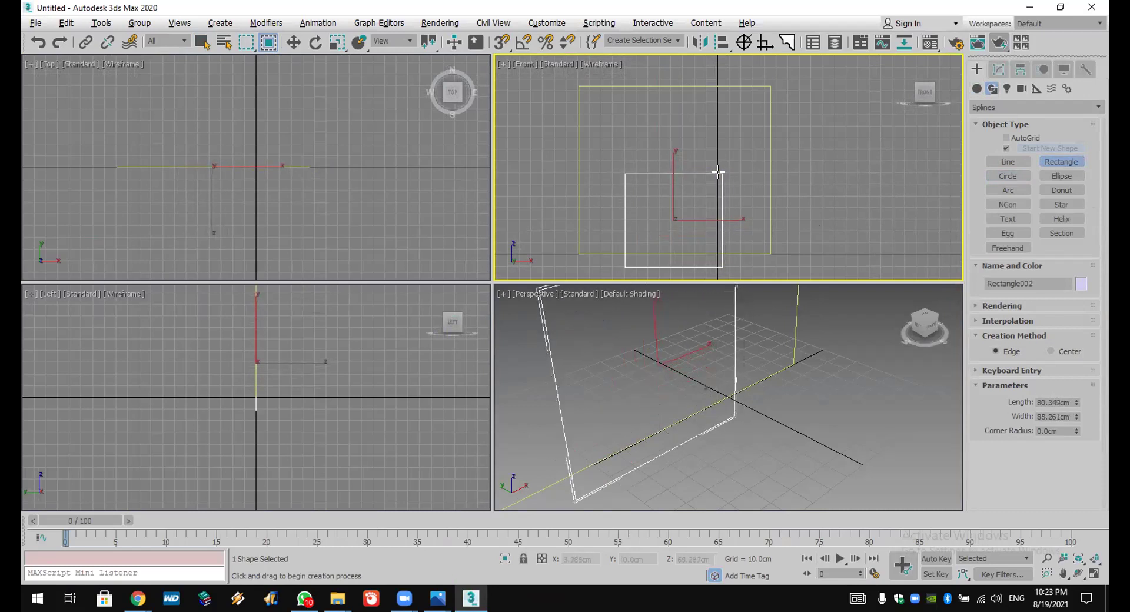
Step: Draw a circle of about 41.6 cm radius, snapped to the smaller rectangle's top-edge midpoint and upper corner vertex in the Front view
{"action": "left_click", "coordinate": [1008, 176]}
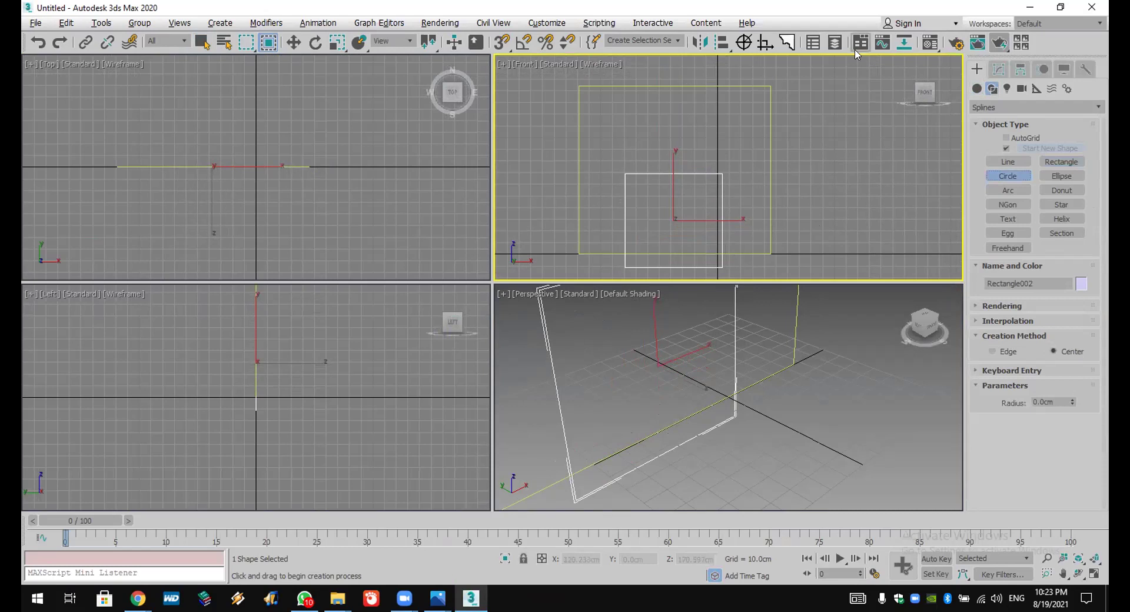
{"action": "left_click_drag", "start_coordinate": [502, 44], "coordinate": [504, 50]}
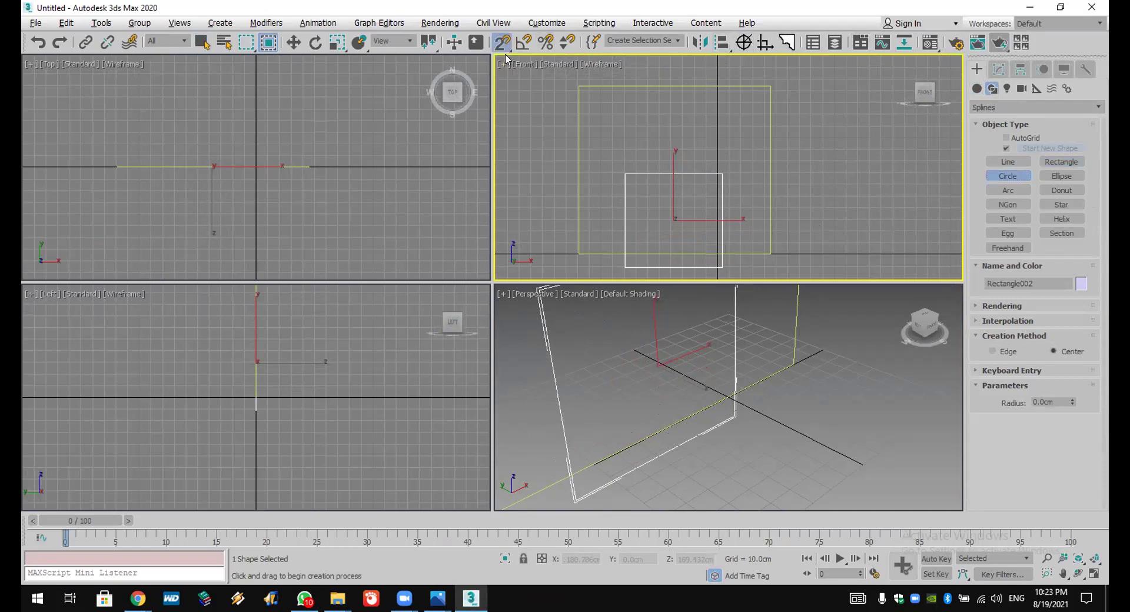
{"action": "right_click", "coordinate": [503, 48]}
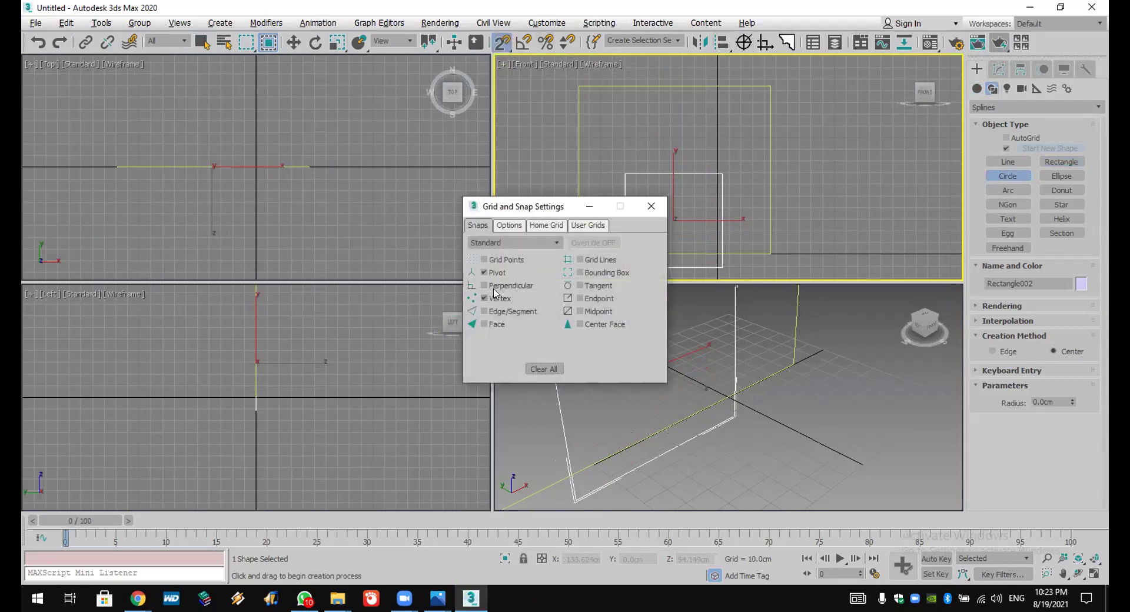
{"action": "left_click", "coordinate": [643, 209]}
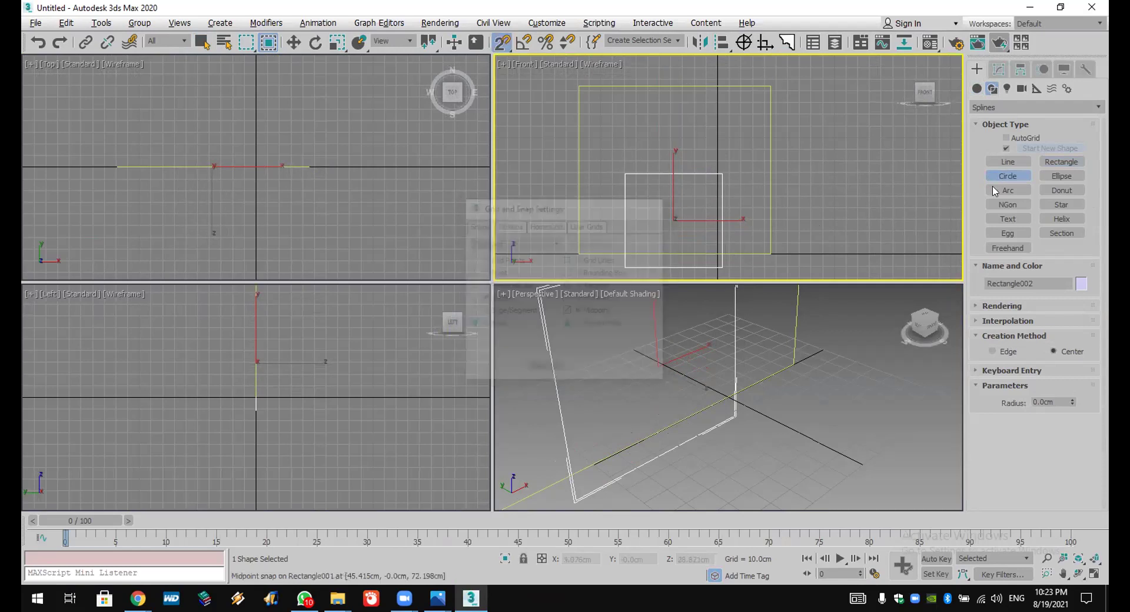
{"action": "left_click_drag", "start_coordinate": [673, 173], "coordinate": [720, 172]}
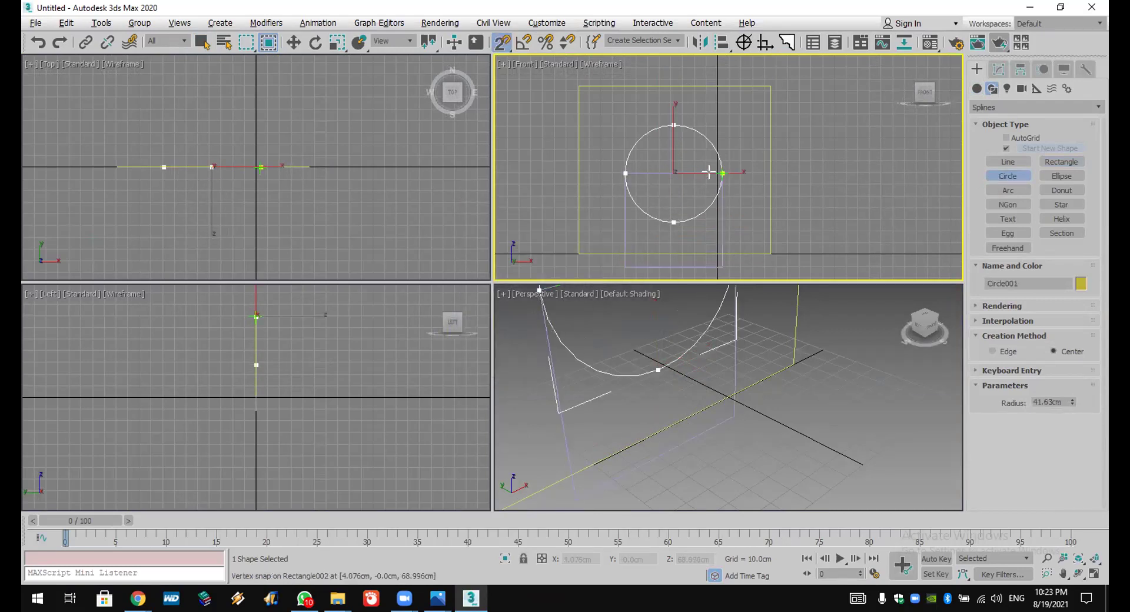
{"action": "right_click", "coordinate": [698, 241]}
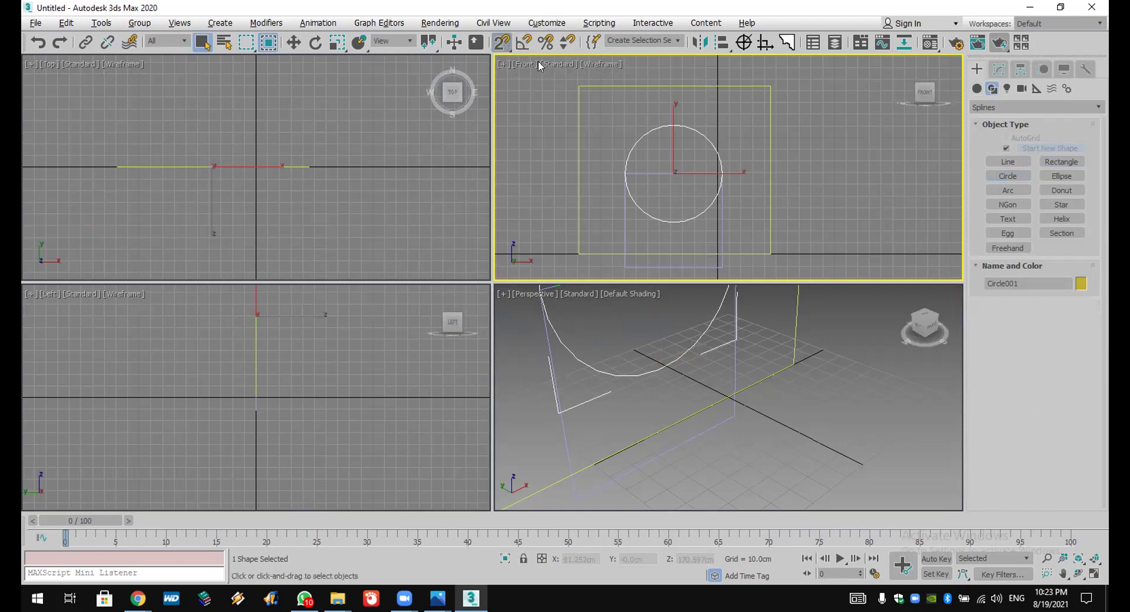
Step: Add an Edit Spline modifier to the circle and attach both rectangles to it
{"action": "left_click", "coordinate": [999, 69]}
{"action": "left_click", "coordinate": [1018, 111]}
{"action": "scroll", "coordinate": [1013, 265], "scroll_direction": "down", "scroll_amount": 3}
{"action": "key", "text": "e"}
{"action": "left_click", "coordinate": [1004, 170]}
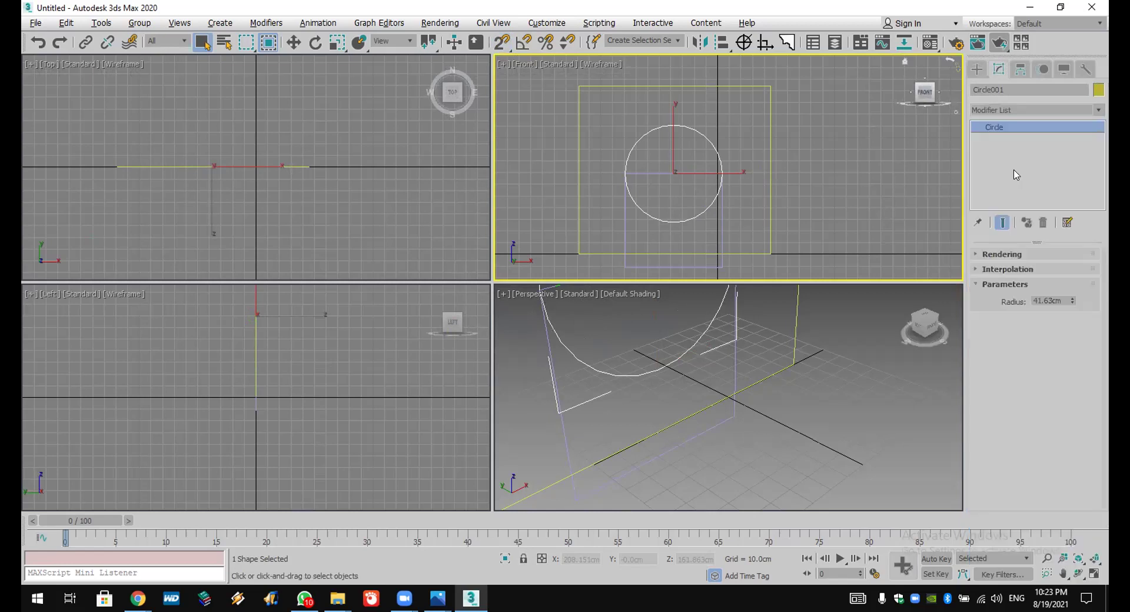
{"action": "scroll", "coordinate": [978, 329], "scroll_direction": "down", "scroll_amount": 4}
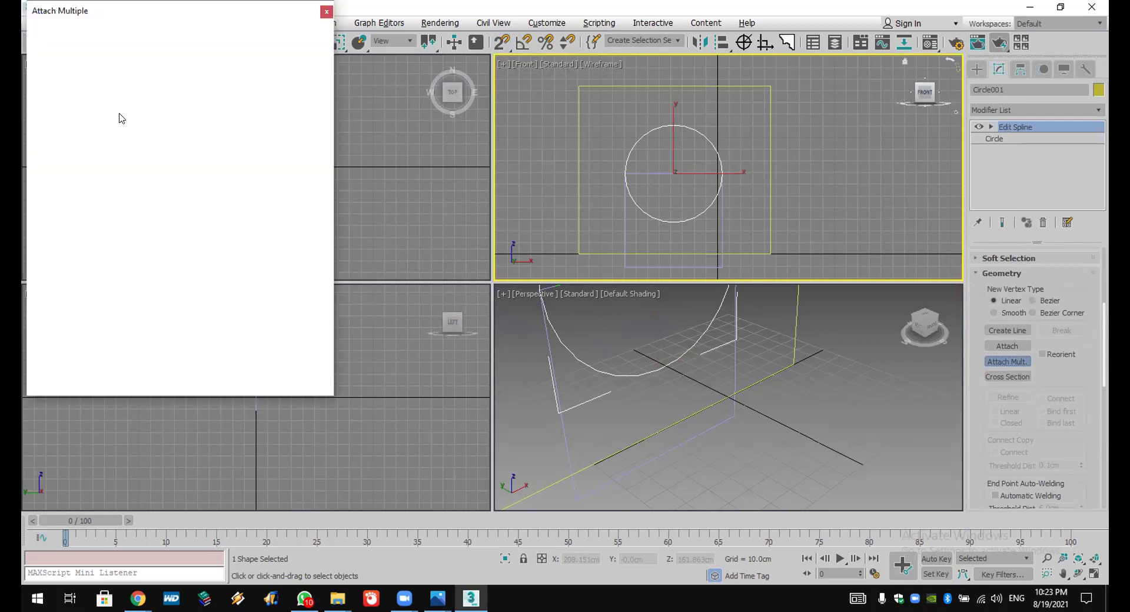
{"action": "left_click", "coordinate": [105, 95]}
{"action": "left_click", "coordinate": [110, 110], "text": "ctrl"}
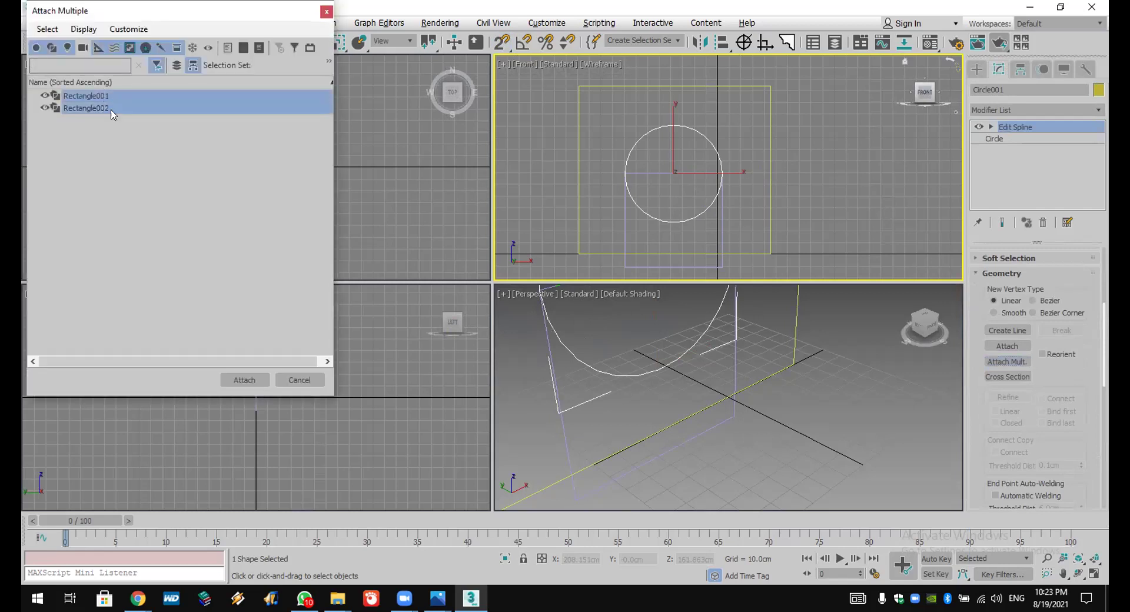
{"action": "left_click", "coordinate": [241, 379]}
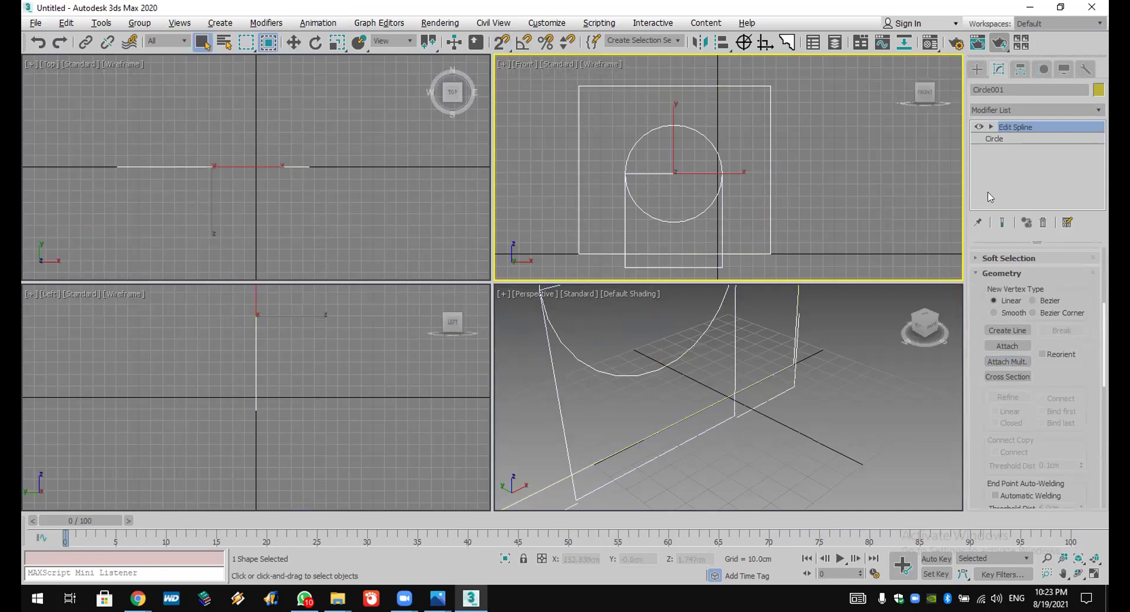
Step: Delete the circle's lower segments and the smaller rectangle's top segment to leave an arch outline
{"action": "left_click", "coordinate": [992, 127]}
{"action": "left_click", "coordinate": [1021, 151]}
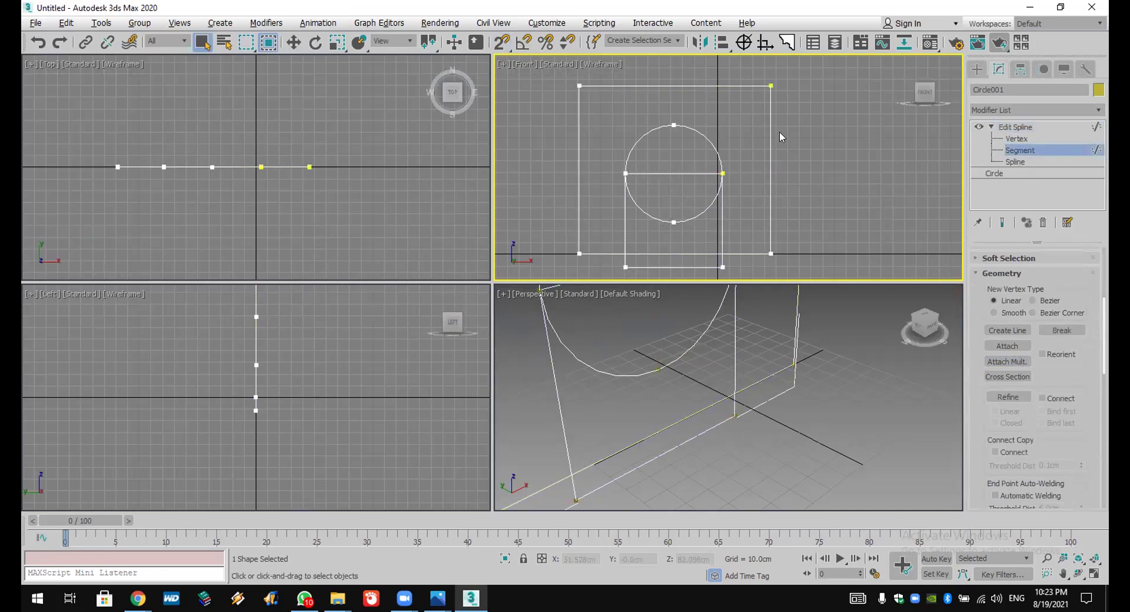
{"action": "left_click", "coordinate": [271, 42]}
{"action": "left_click_drag", "start_coordinate": [647, 235], "coordinate": [646, 231]}
{"action": "key", "text": "Delete"}
Step: Trim the arch's bottom edge and the part of the outer rectangle's bottom edge between the arch legs
{"action": "left_click", "coordinate": [1016, 161]}
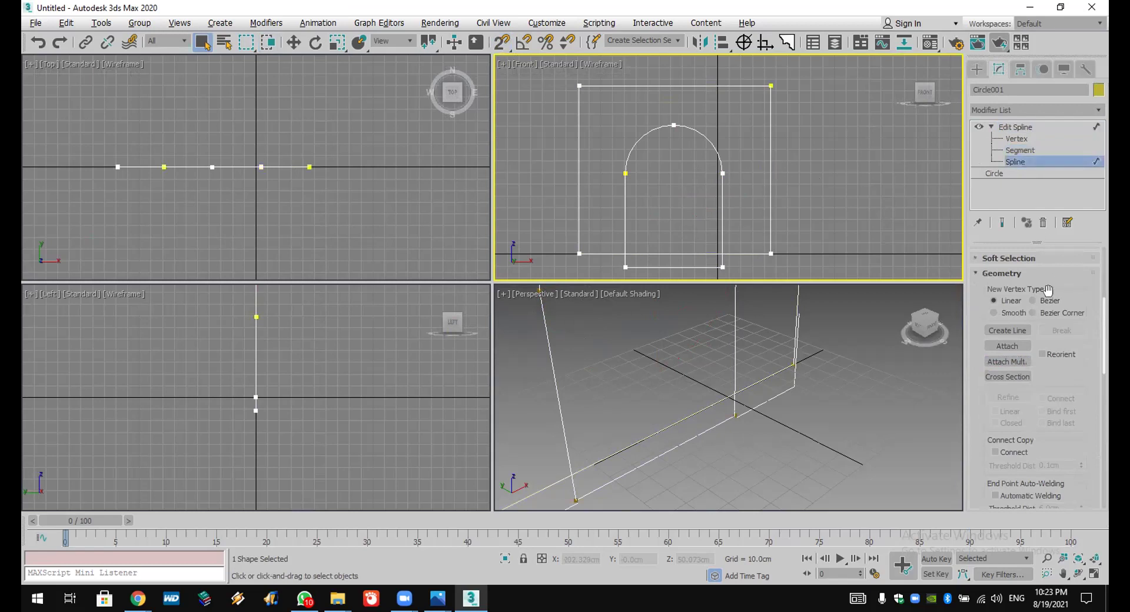
{"action": "scroll", "coordinate": [1053, 365], "scroll_direction": "down", "scroll_amount": 5}
{"action": "left_click", "coordinate": [1007, 452]}
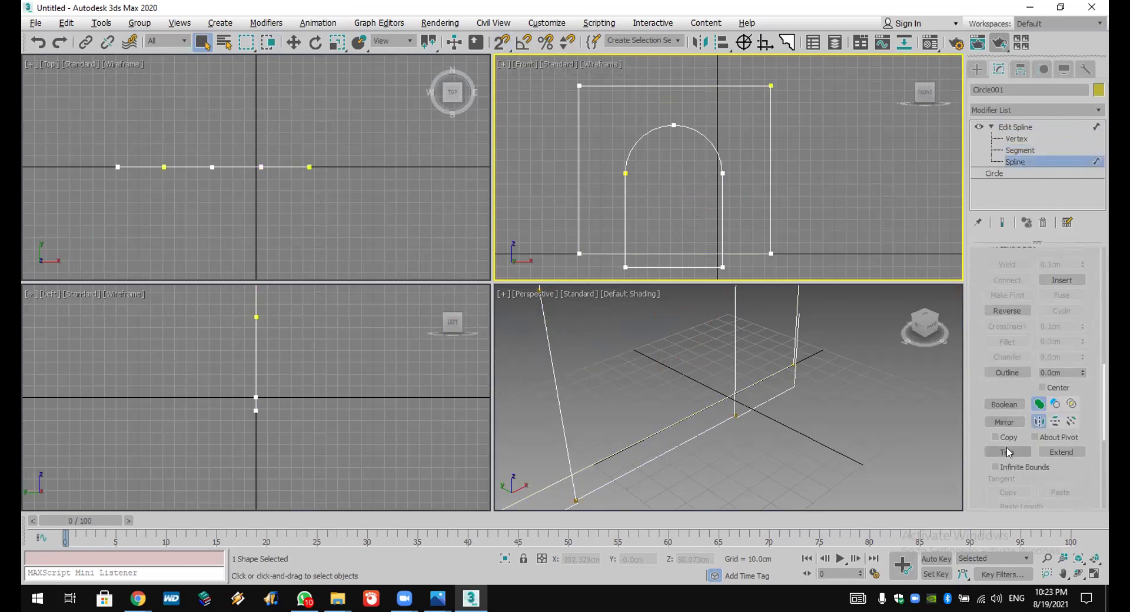
{"action": "left_click", "coordinate": [685, 267]}
{"action": "left_click", "coordinate": [687, 254]}
Step: Weld all vertices of the arch outline with a 0.1 cm threshold
{"action": "left_click", "coordinate": [1016, 139]}
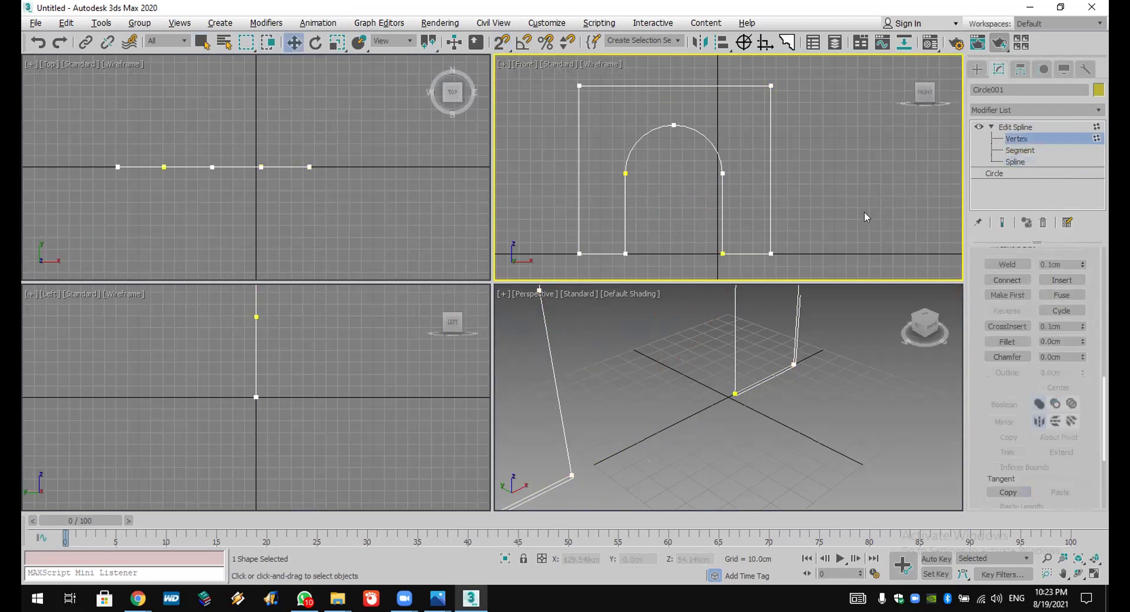
{"action": "key", "text": "ctrl+a"}
{"action": "scroll", "coordinate": [996, 409], "scroll_direction": "up", "scroll_amount": 4}
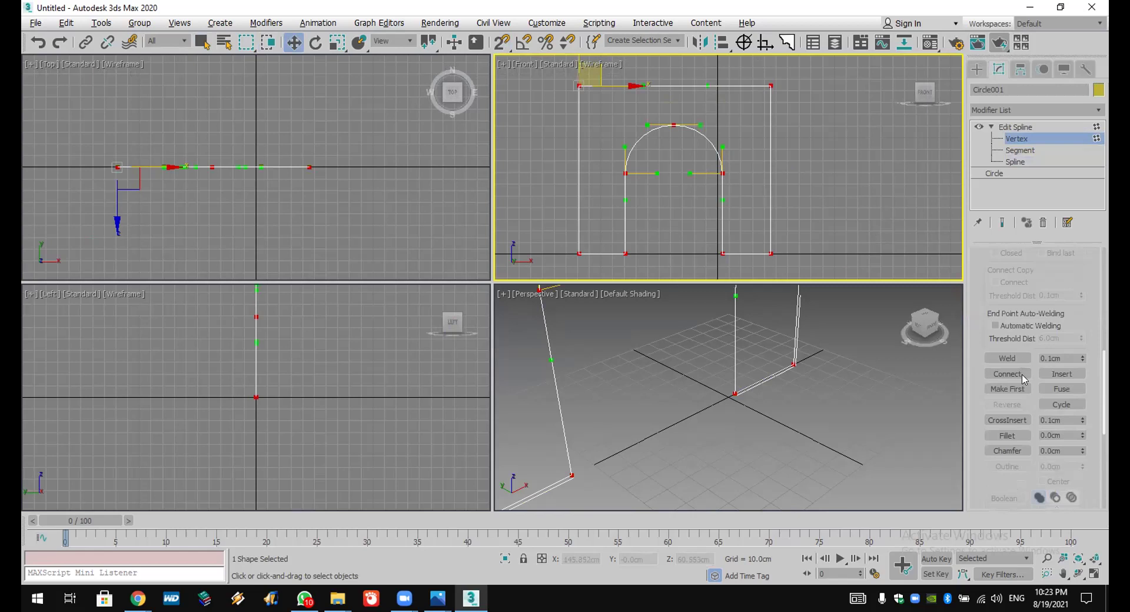
{"action": "left_click", "coordinate": [1015, 360]}
Step: Enable Adaptive interpolation on the base circle in the modifier stack
{"action": "left_click", "coordinate": [1001, 173]}
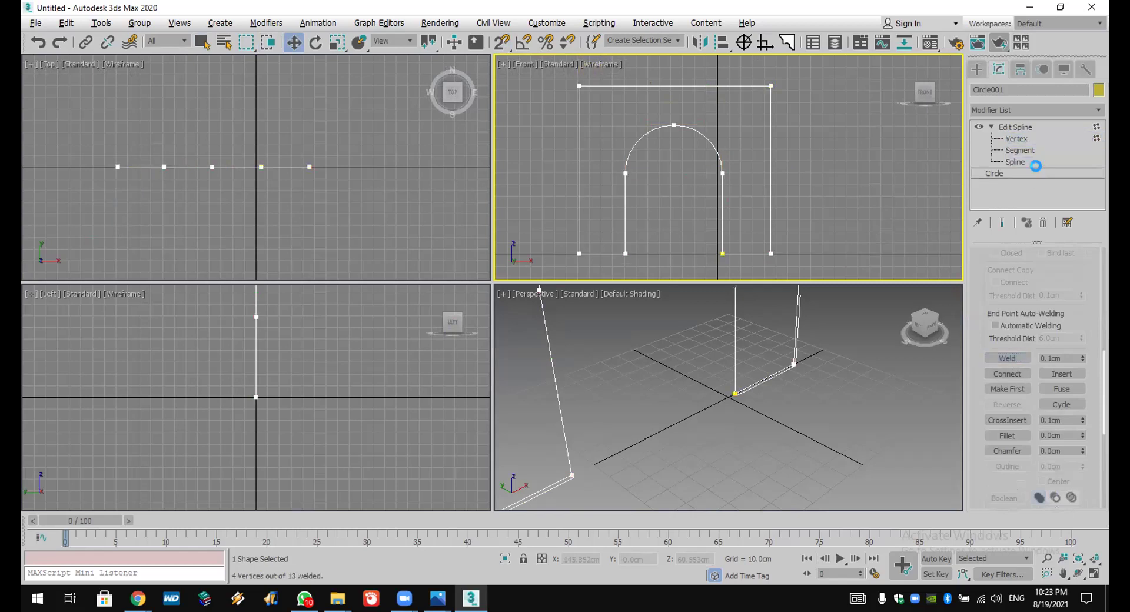
{"action": "left_click", "coordinate": [623, 338]}
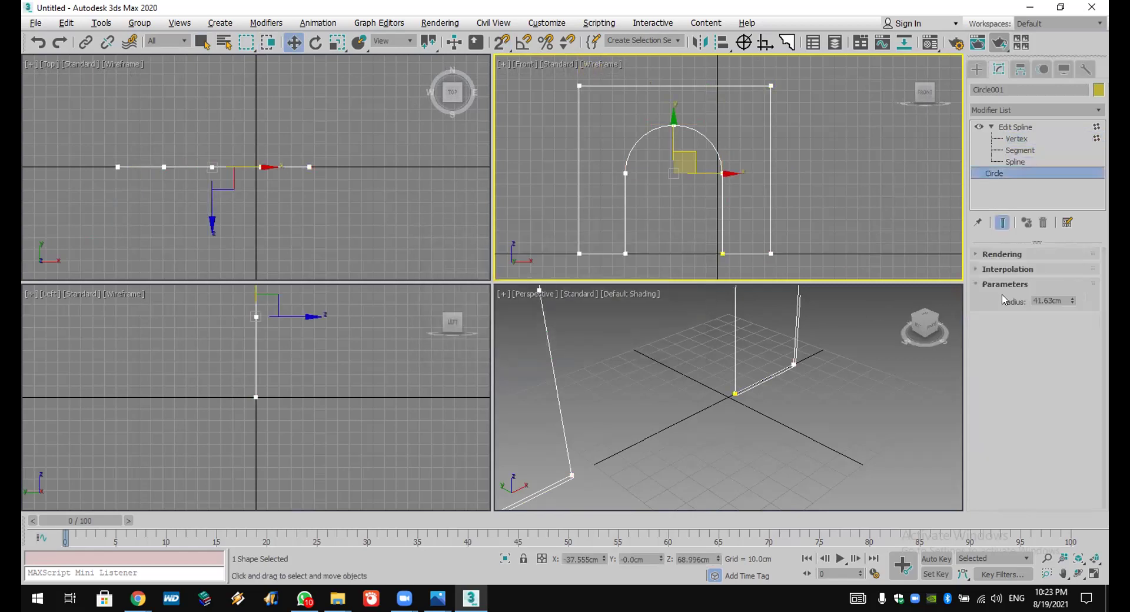
{"action": "left_click", "coordinate": [1052, 272]}
{"action": "left_click", "coordinate": [1041, 311]}
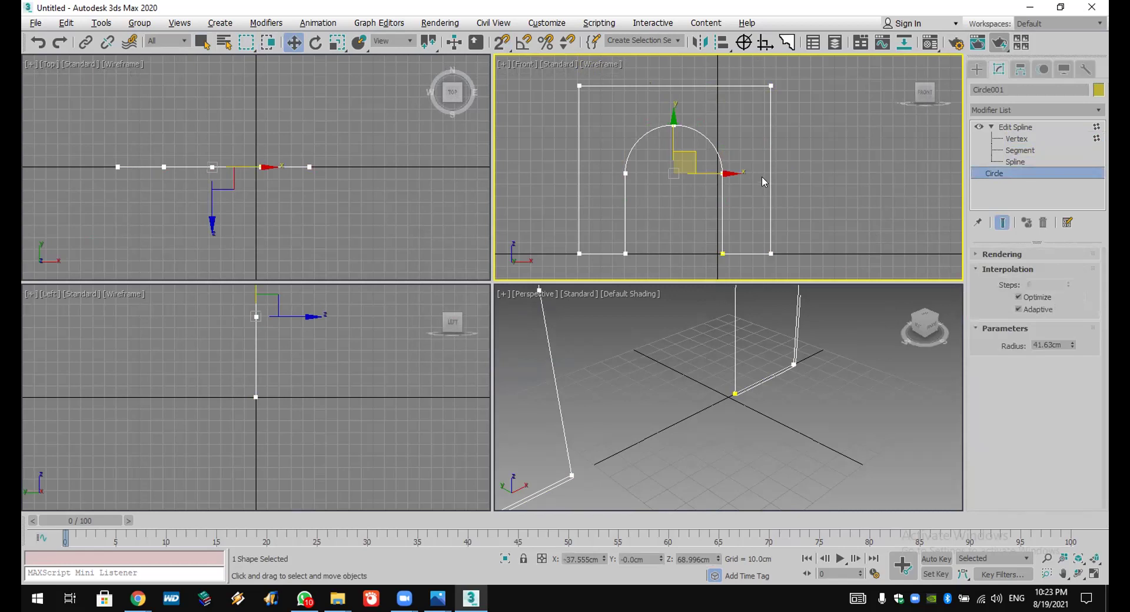
{"action": "middle_click_drag", "start_coordinate": [765, 181], "coordinate": [804, 191]}
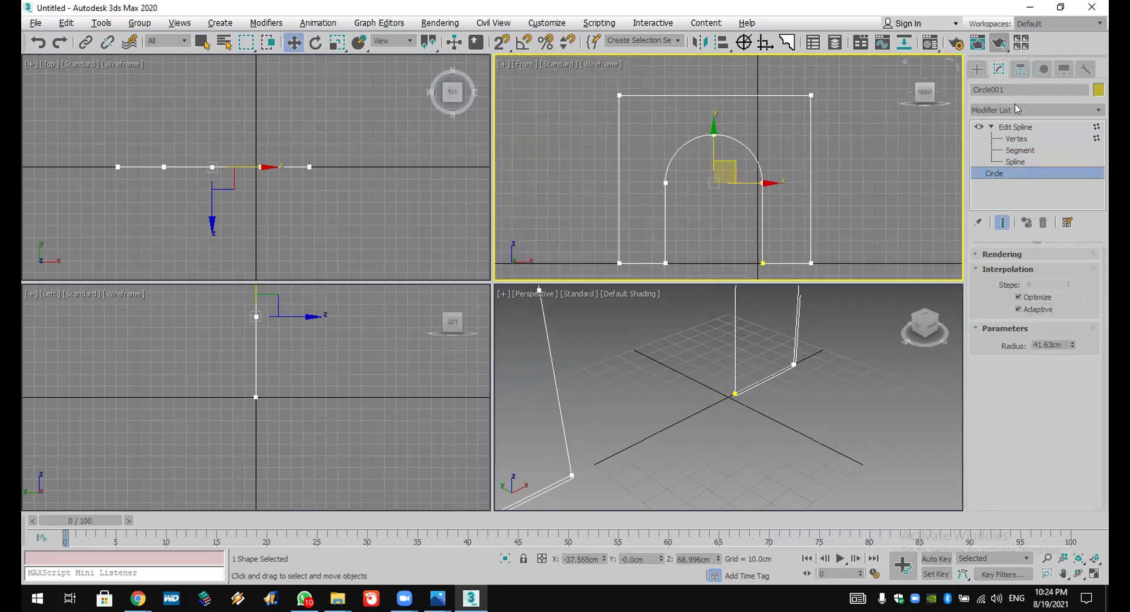
{"action": "left_click", "coordinate": [1019, 110]}
{"action": "scroll", "coordinate": [1018, 177], "scroll_direction": "down", "scroll_amount": 14}
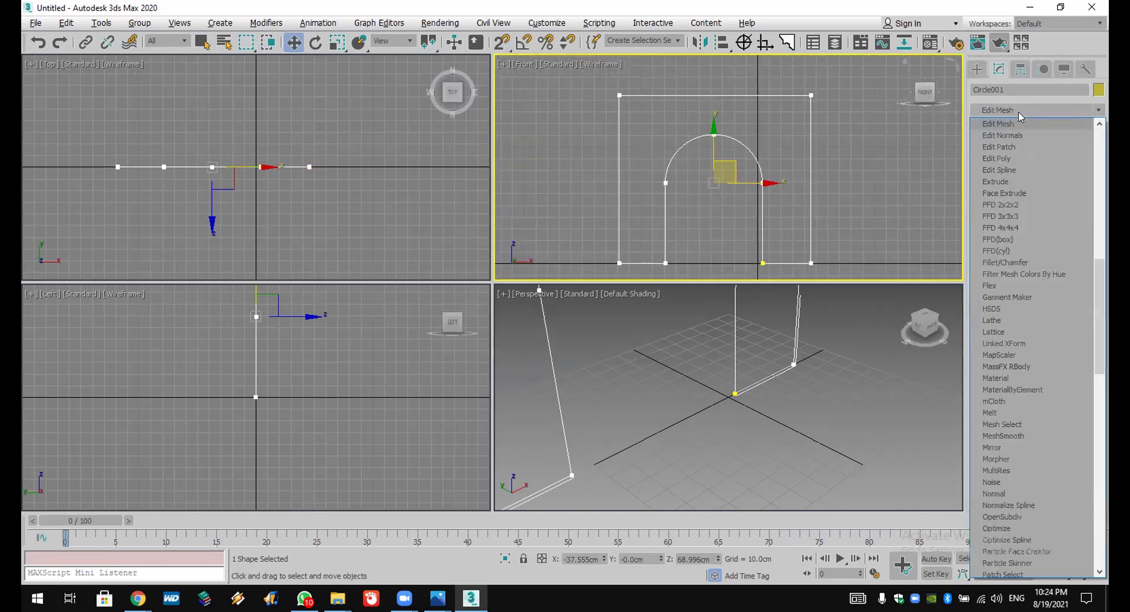
{"action": "left_click", "coordinate": [1016, 185]}
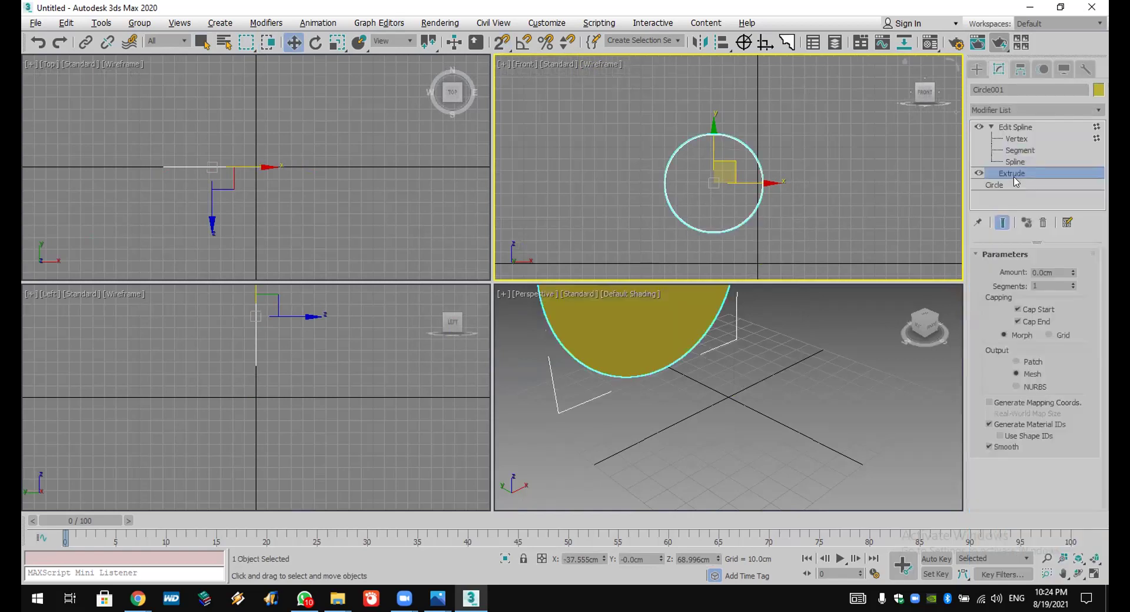
{"action": "key", "text": "ctrl+z"}
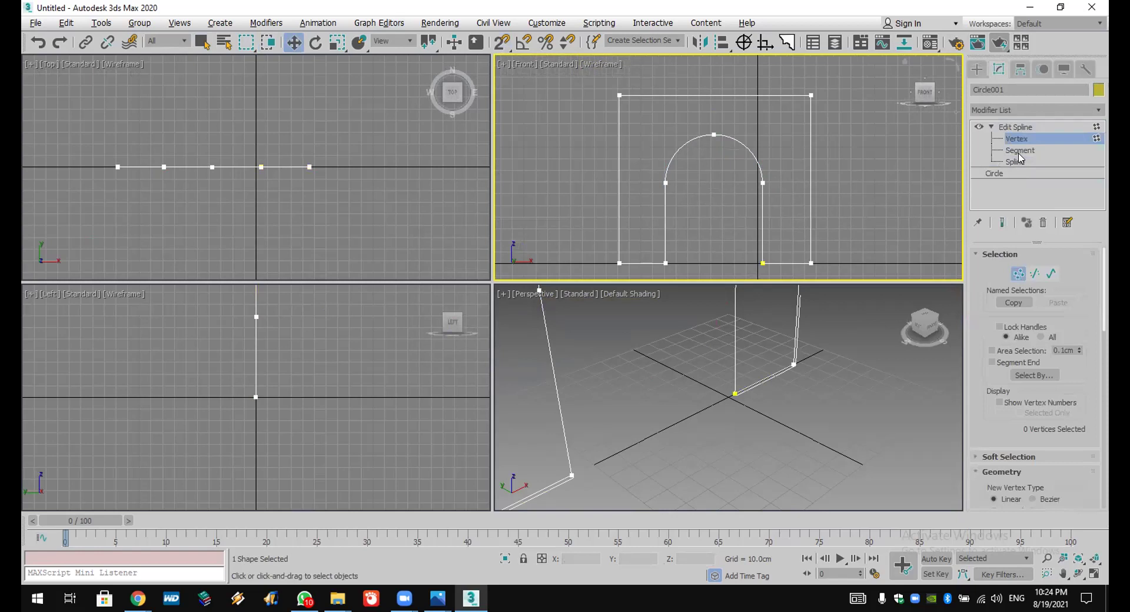
Step: Add an Extrude modifier above Edit Spline and set its amount to 12.5 cm
{"action": "left_click", "coordinate": [1028, 125]}
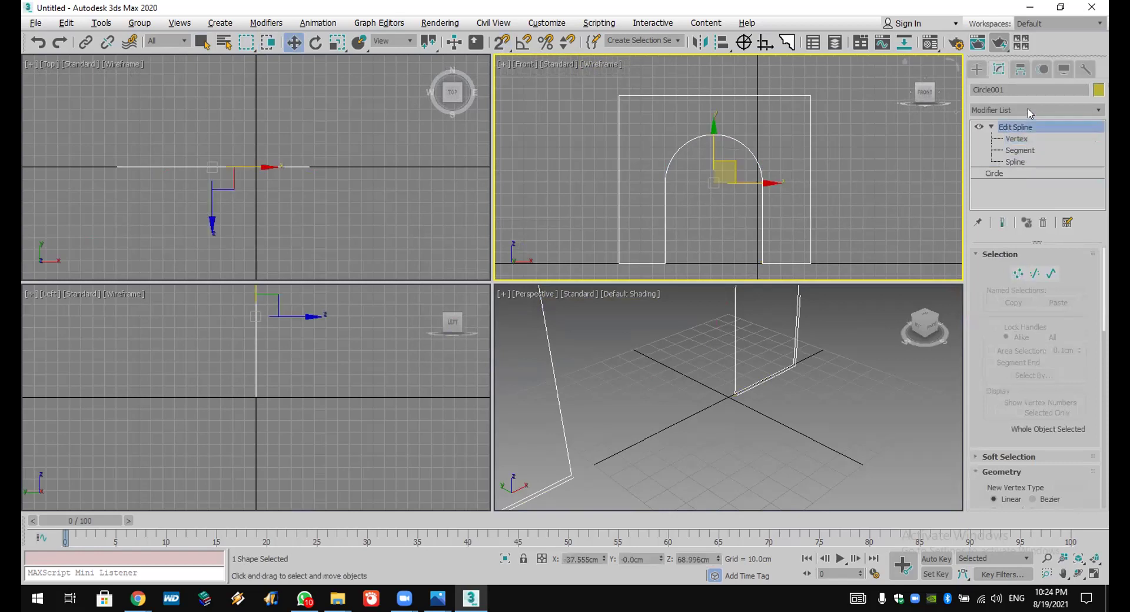
{"action": "left_click", "coordinate": [1029, 112]}
{"action": "key", "text": "e"}
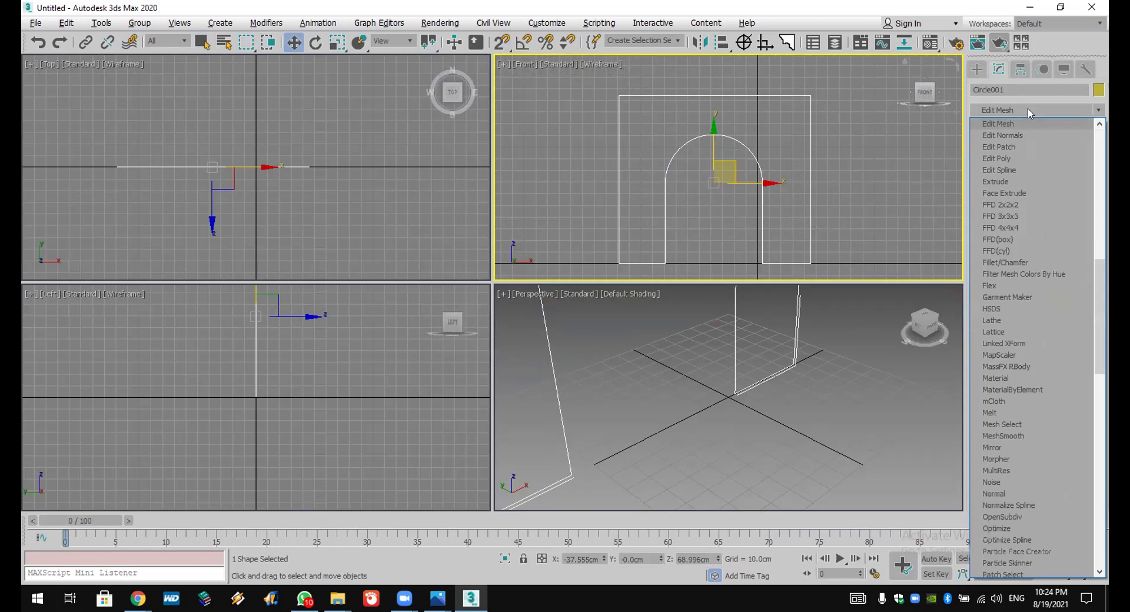
{"action": "left_click", "coordinate": [1024, 182]}
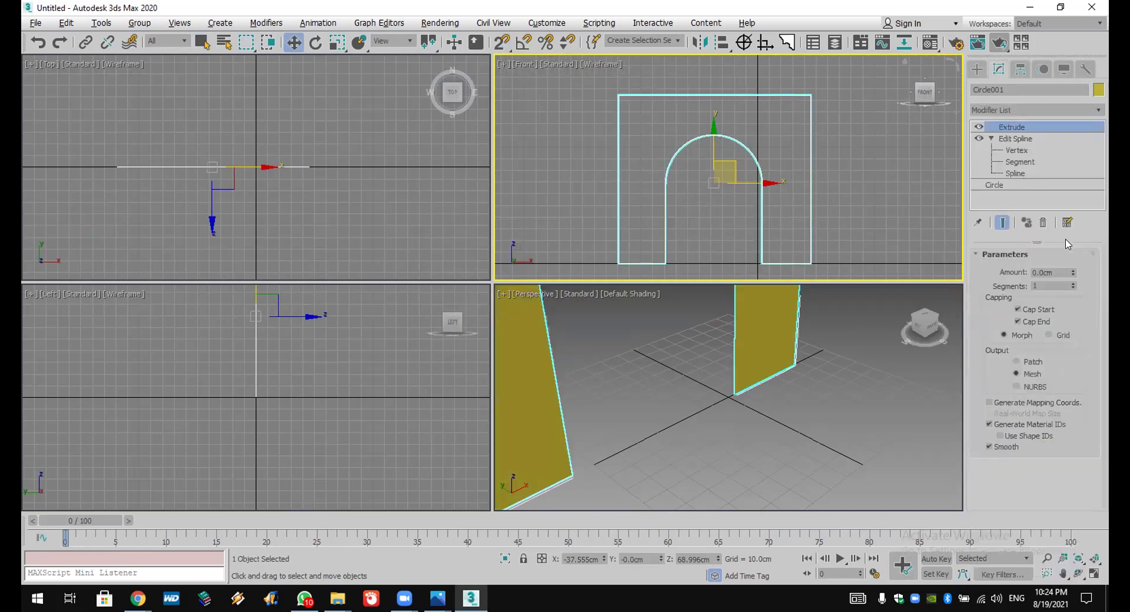
{"action": "left_click_drag", "start_coordinate": [1073, 279], "coordinate": [1072, 260]}
{"action": "middle_click_drag", "start_coordinate": [774, 428], "coordinate": [813, 393], "text": "alt"}
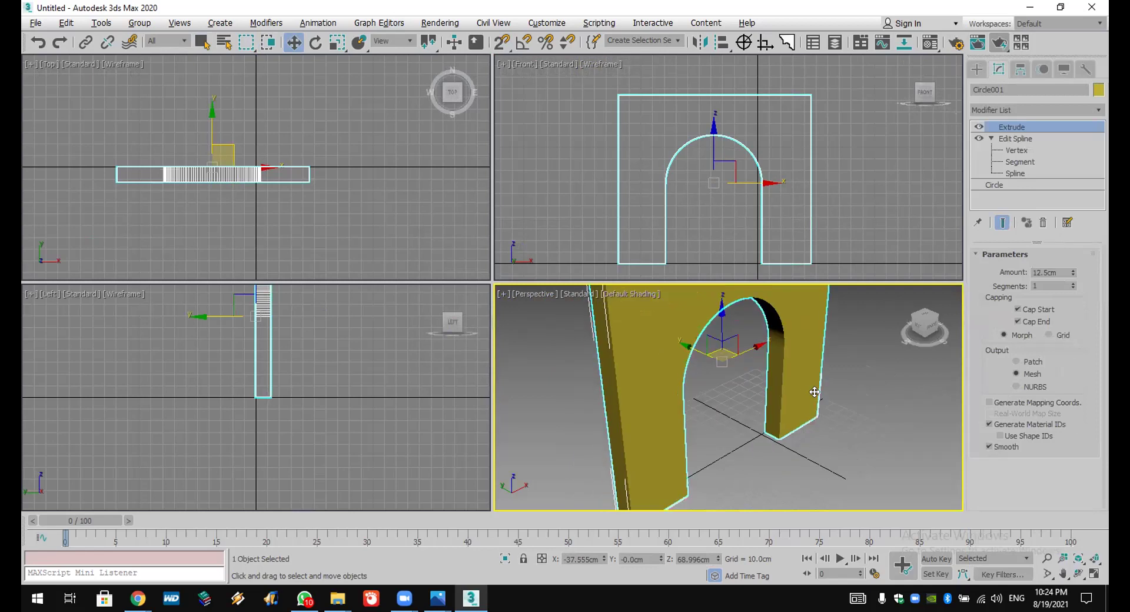
Step: Change the arch wall's object colour to white and turn the Perspective view to face the arch
{"action": "left_click", "coordinate": [1079, 574]}
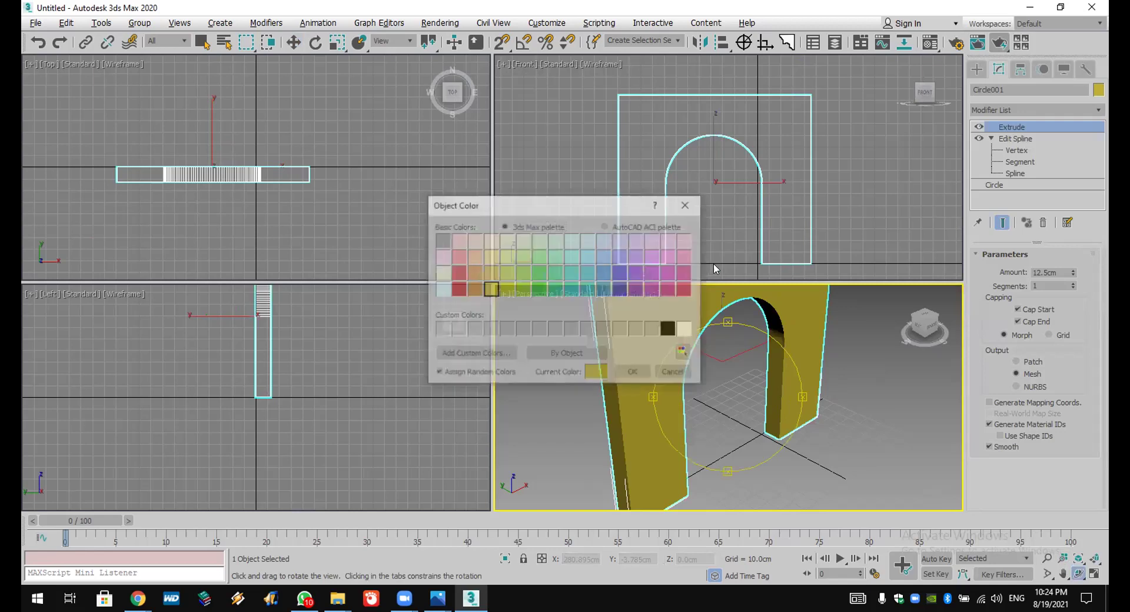
{"action": "left_click", "coordinate": [686, 330]}
{"action": "left_click", "coordinate": [628, 374]}
{"action": "left_click_drag", "start_coordinate": [634, 327], "coordinate": [736, 382]}
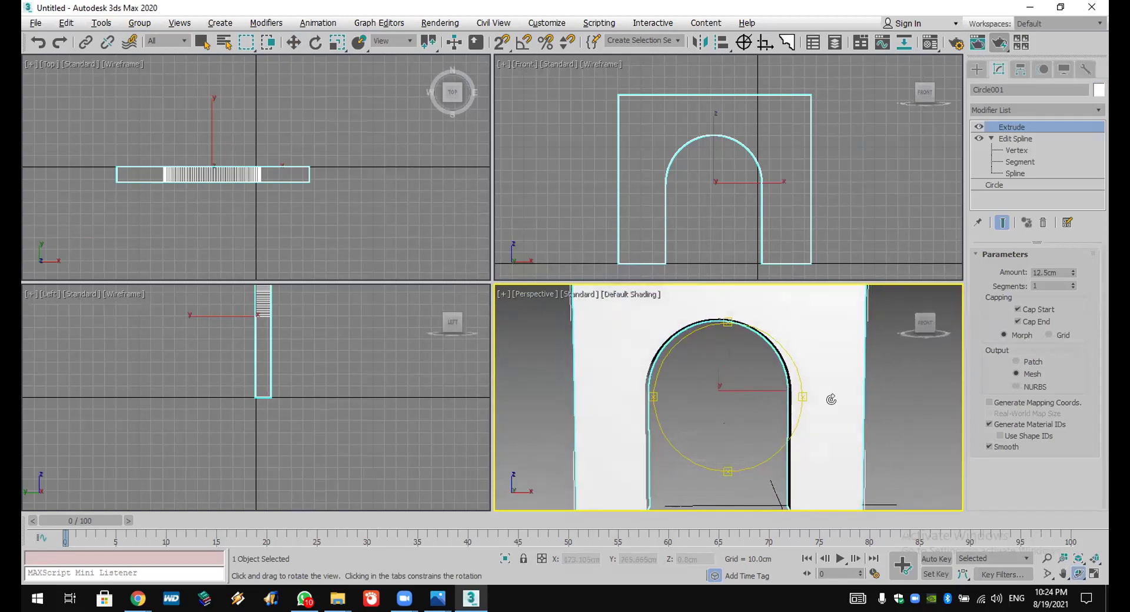
{"action": "left_click_drag", "start_coordinate": [795, 412], "coordinate": [800, 412]}
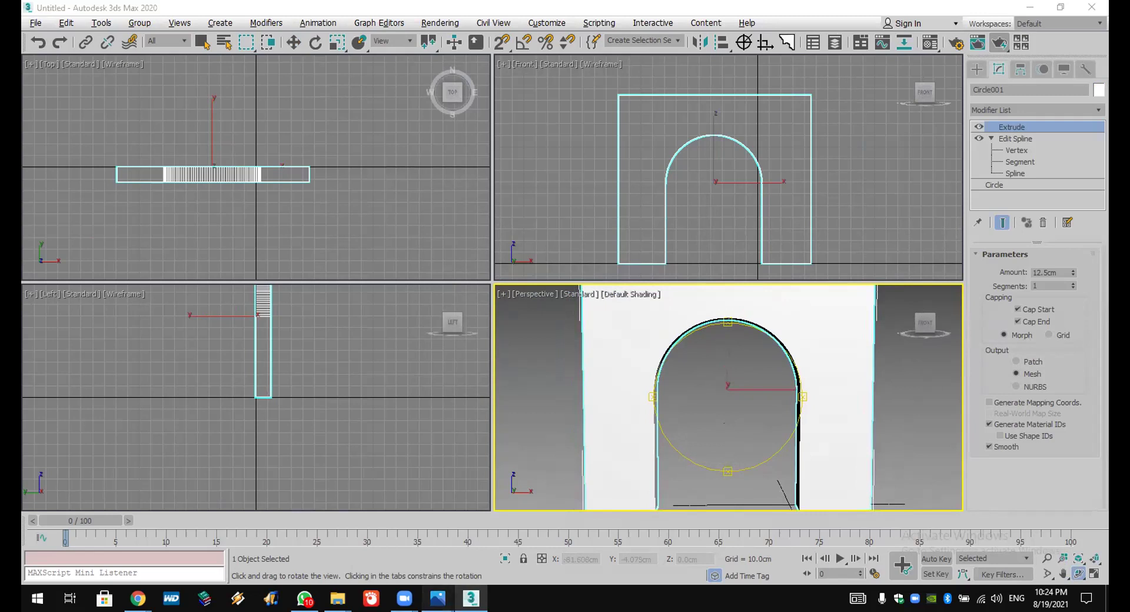
Step: Switch to the Photos app to examine the arched corridor reference 18.jpg, then minimize it
{"action": "mouse_move", "coordinate": [438, 598]}
{"action": "left_click", "coordinate": [1062, 561]}
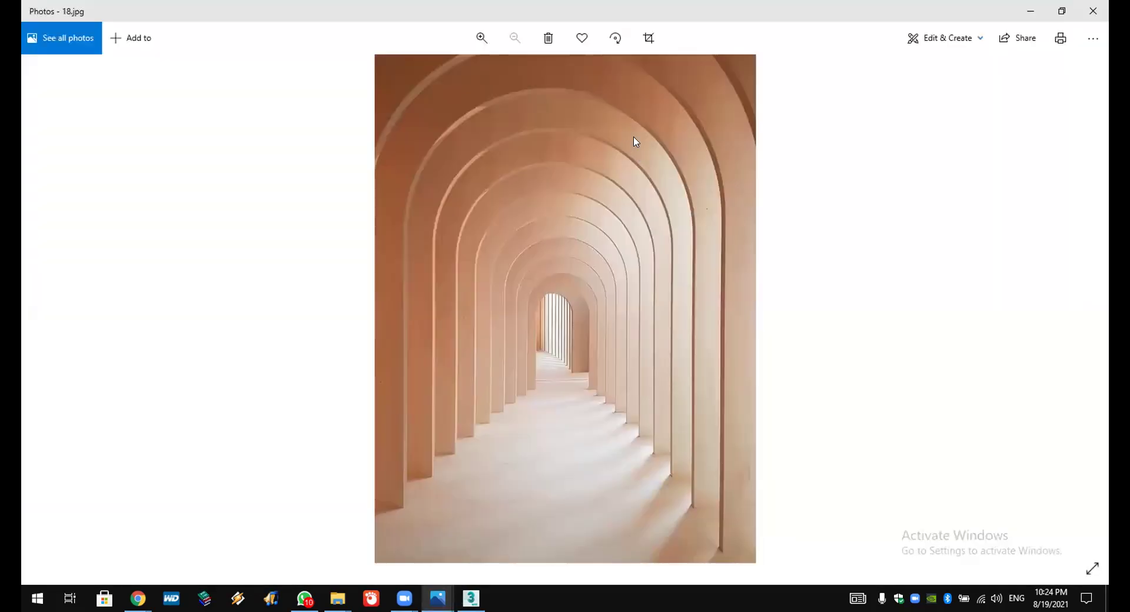
{"action": "double_click", "coordinate": [694, 5]}
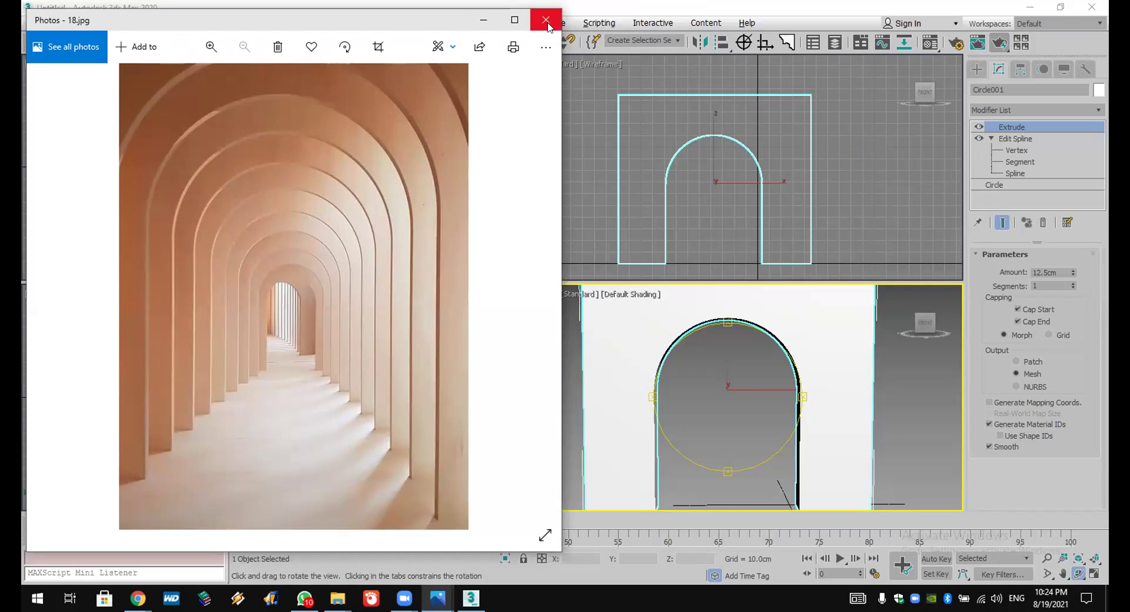
{"action": "left_click", "coordinate": [484, 20]}
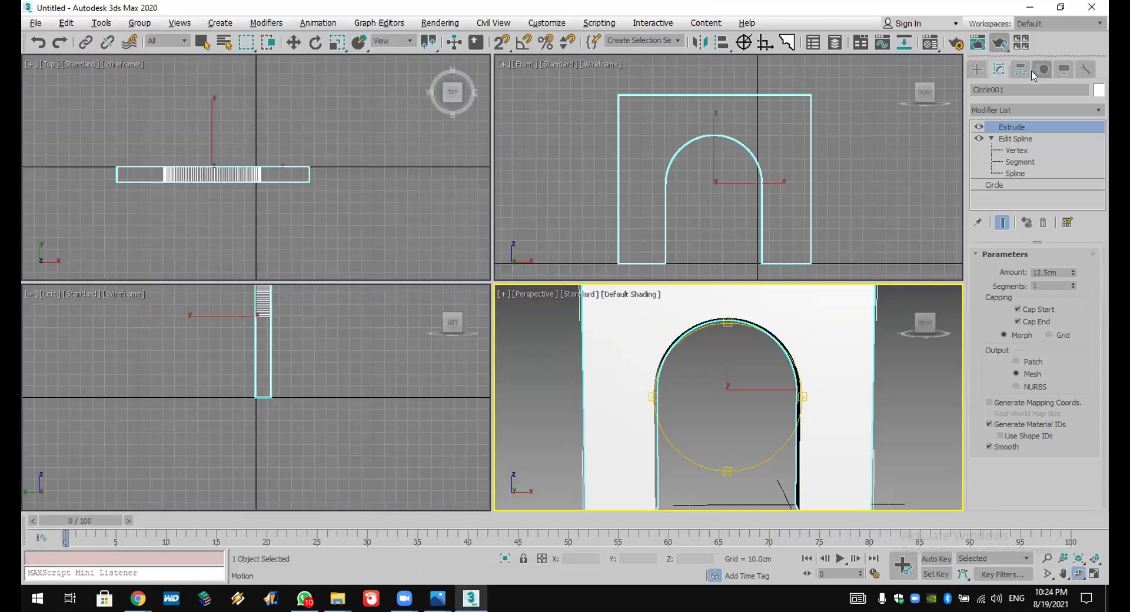
Step: Create a VRayPhysicalCamera in the Top view beside the arch wall, aimed past it with a target distance of about 128 cm
{"action": "left_click", "coordinate": [978, 70]}
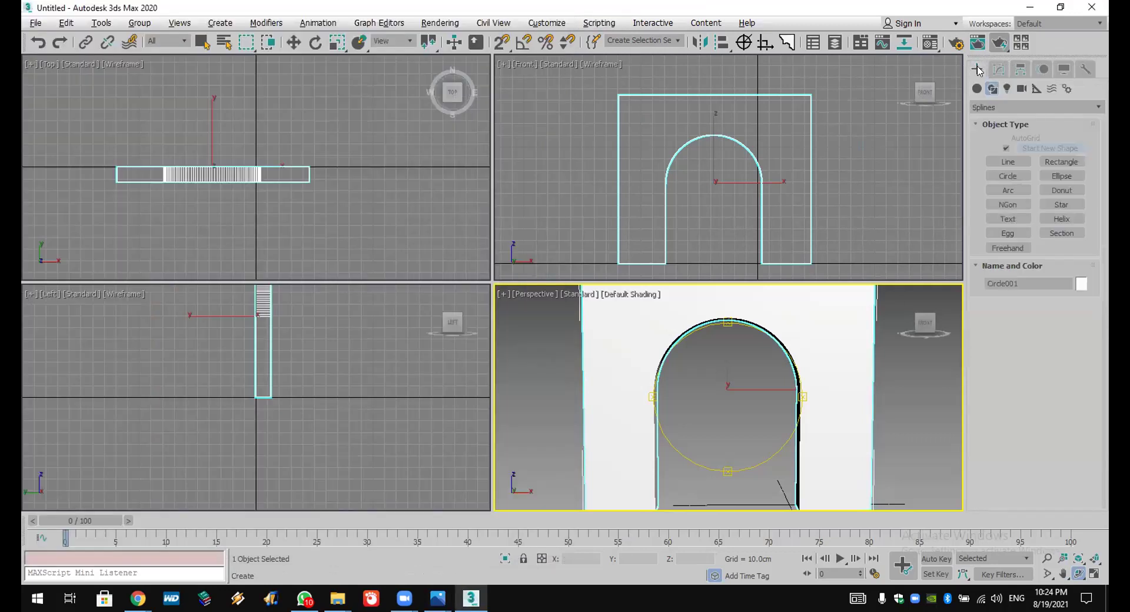
{"action": "left_click", "coordinate": [1022, 89]}
{"action": "left_click", "coordinate": [1036, 108]}
{"action": "left_click", "coordinate": [1029, 139]}
{"action": "left_click", "coordinate": [1048, 156]}
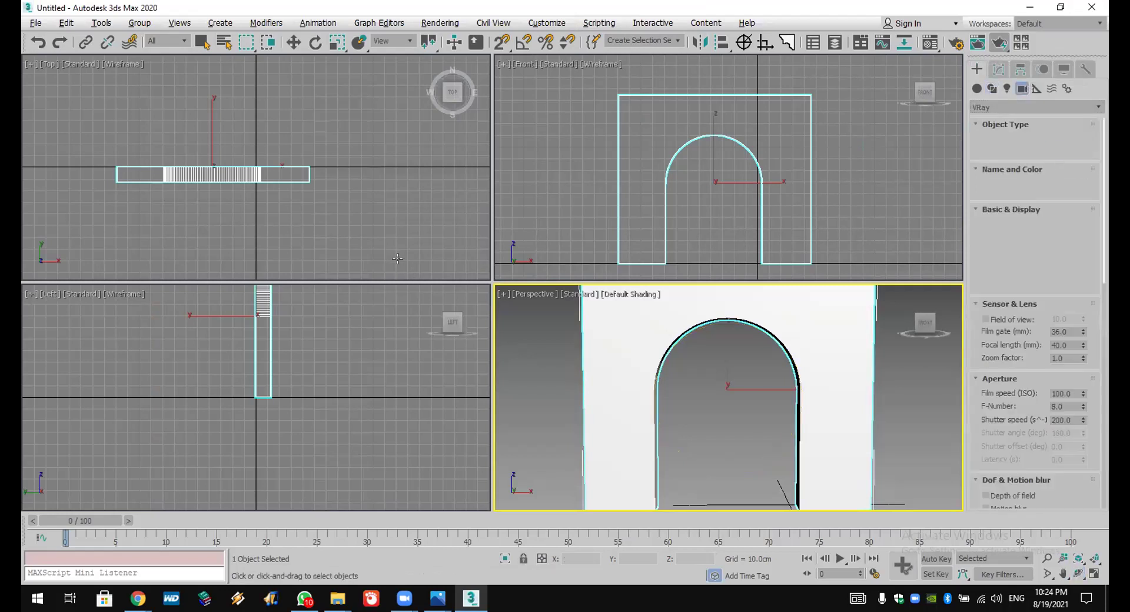
{"action": "left_click_drag", "start_coordinate": [401, 259], "coordinate": [422, 118]}
{"action": "right_click", "coordinate": [681, 404]}
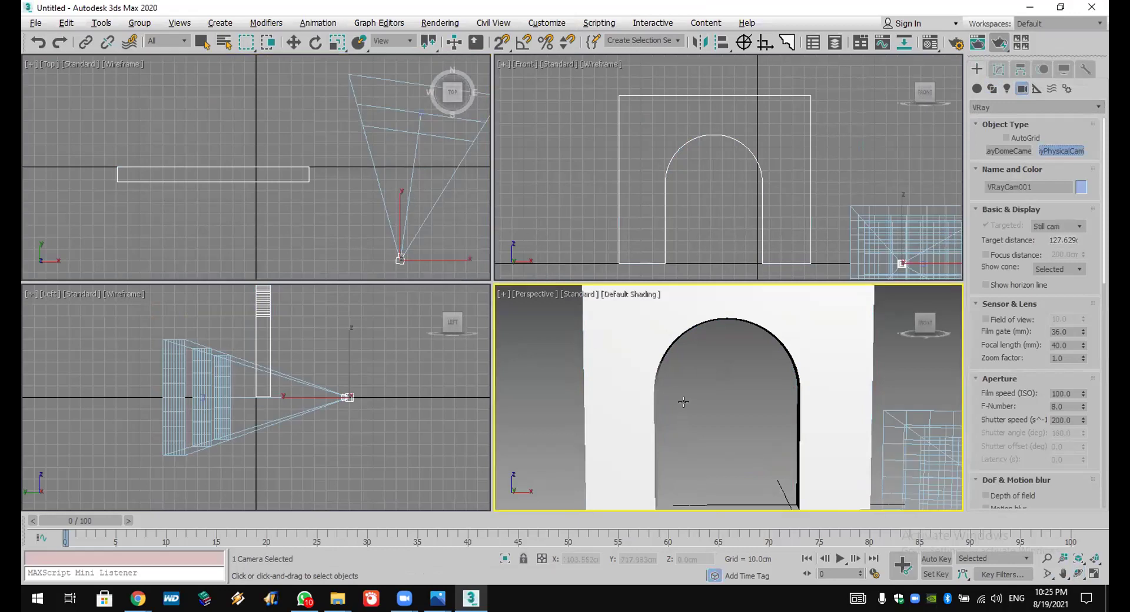
Step: Match the VRayPhysicalCamera to the Perspective view of the arch and show safe frames in the camera viewport
{"action": "key", "text": "ctrl+c"}
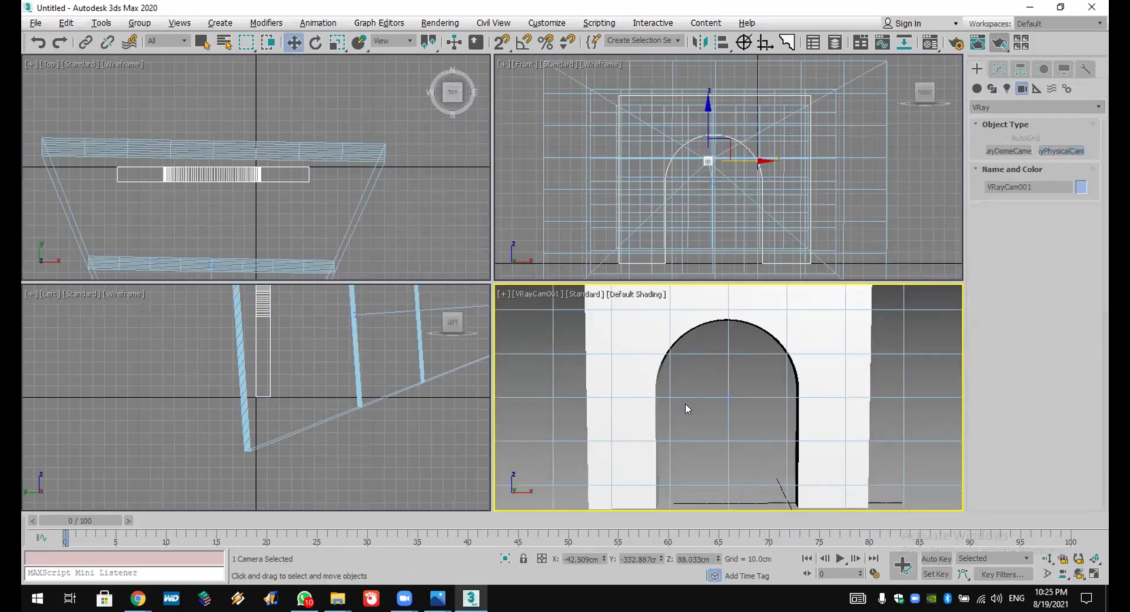
{"action": "left_click", "coordinate": [545, 294]}
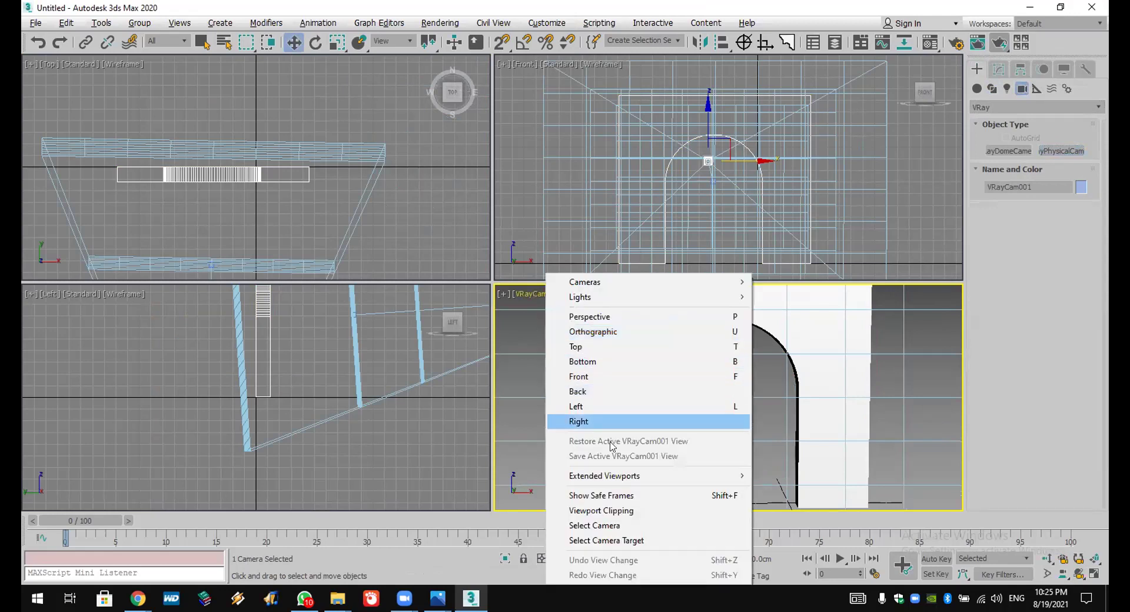
{"action": "left_click", "coordinate": [654, 499]}
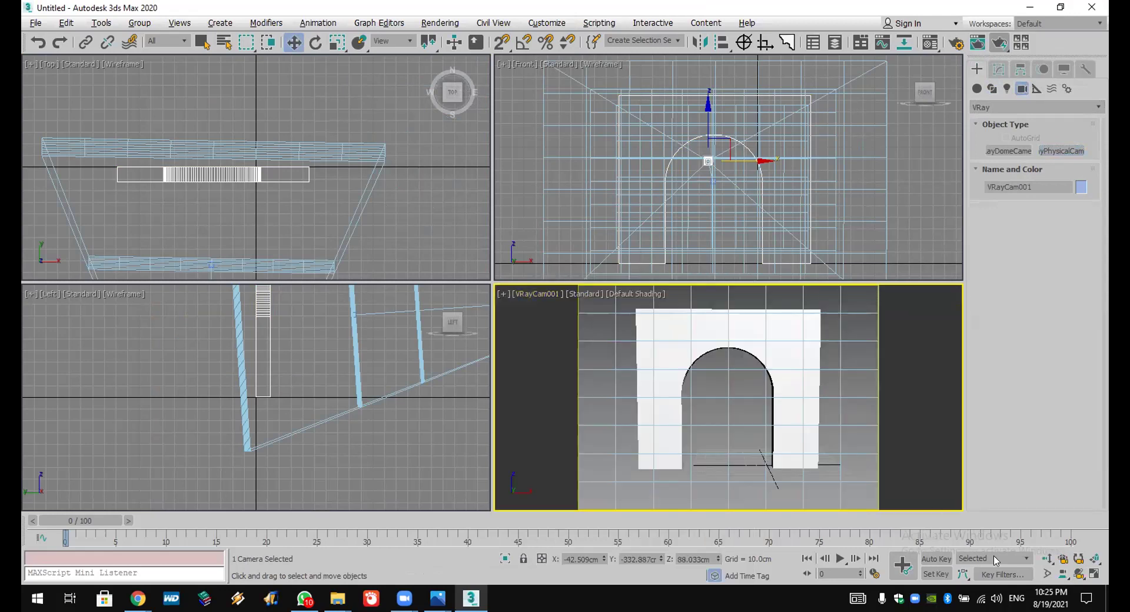
Step: Orbit the camera slightly to face the arch squarely and narrow its field of view around the opening
{"action": "left_click", "coordinate": [1079, 573]}
{"action": "left_click_drag", "start_coordinate": [747, 404], "coordinate": [724, 384]}
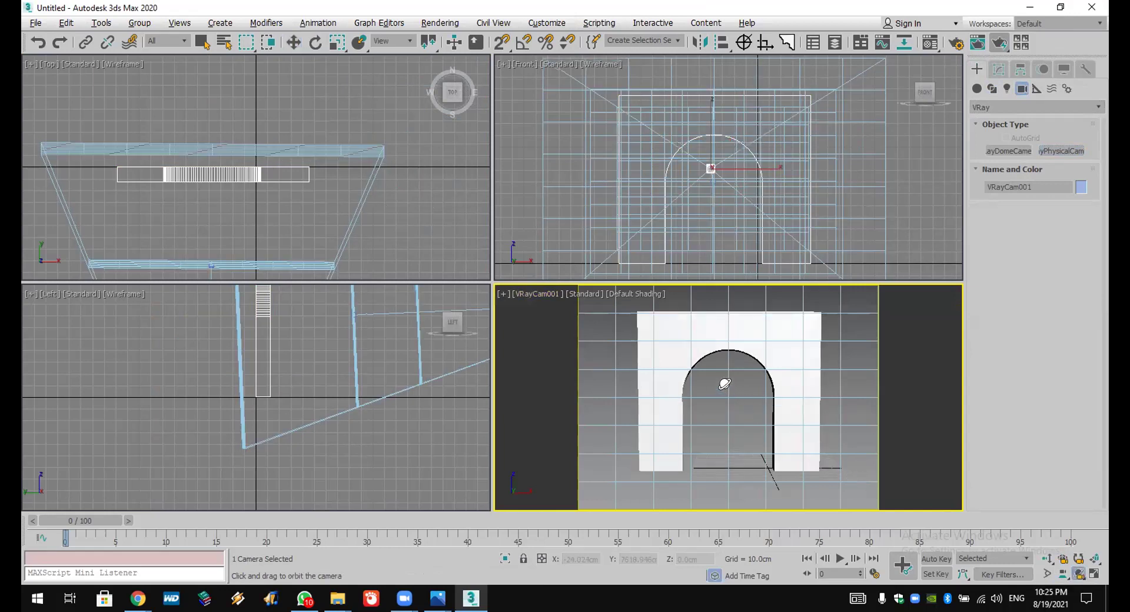
{"action": "left_click", "coordinate": [1047, 574]}
{"action": "left_click_drag", "start_coordinate": [759, 428], "coordinate": [766, 402]}
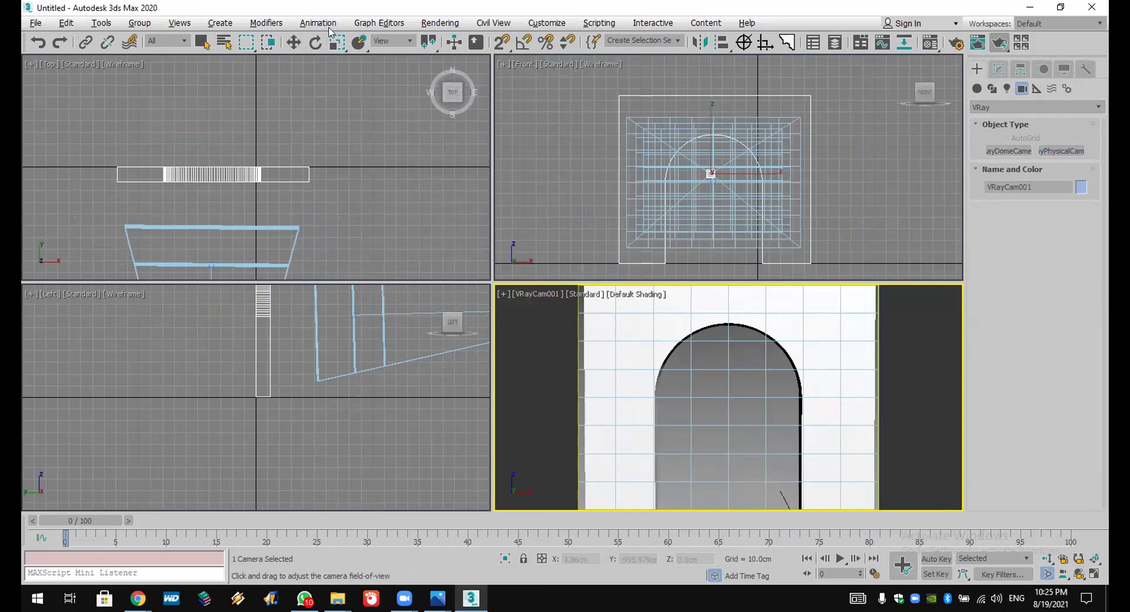
Step: In the V-Ray render settings, set the image sampler type to Bucket and lower its max subdivs
{"action": "left_click", "coordinate": [447, 22]}
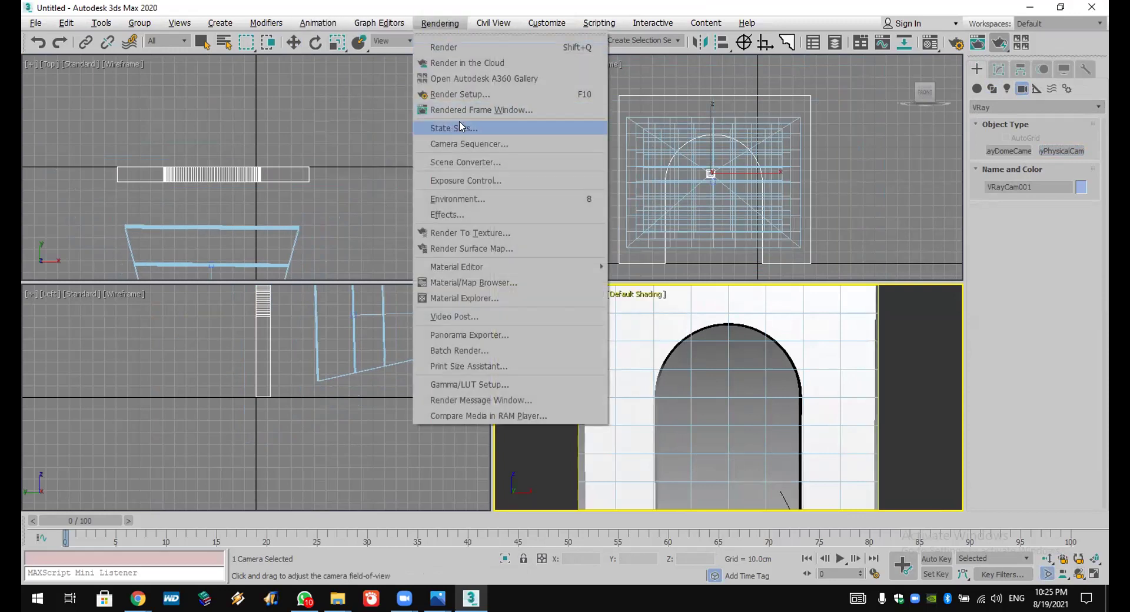
{"action": "left_click", "coordinate": [465, 95]}
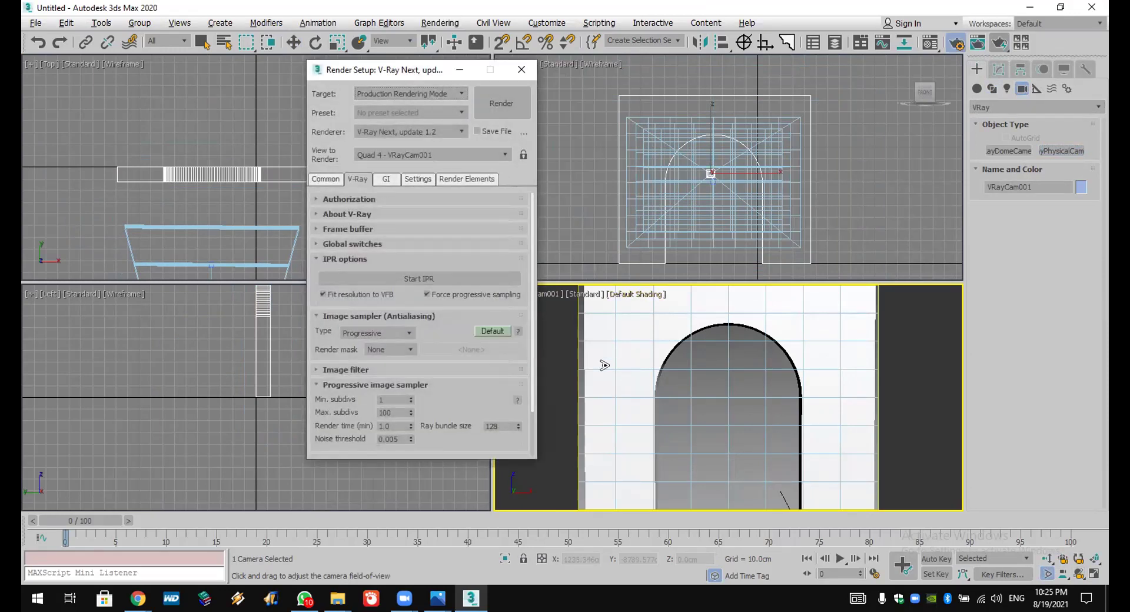
{"action": "left_click", "coordinate": [394, 335]}
{"action": "left_click", "coordinate": [395, 346]}
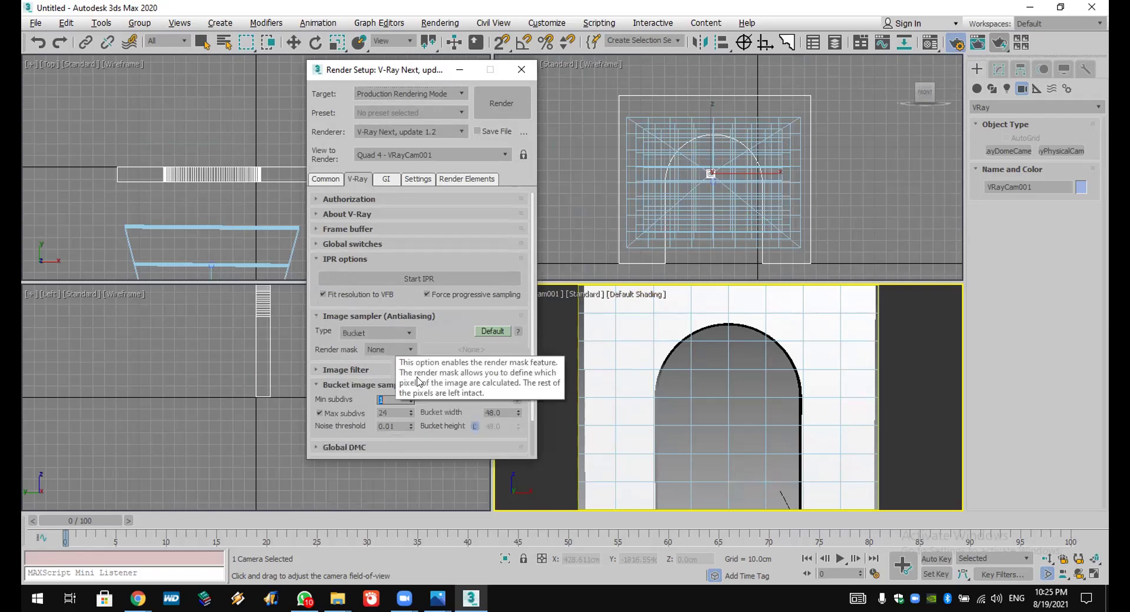
{"action": "left_click", "coordinate": [392, 412]}
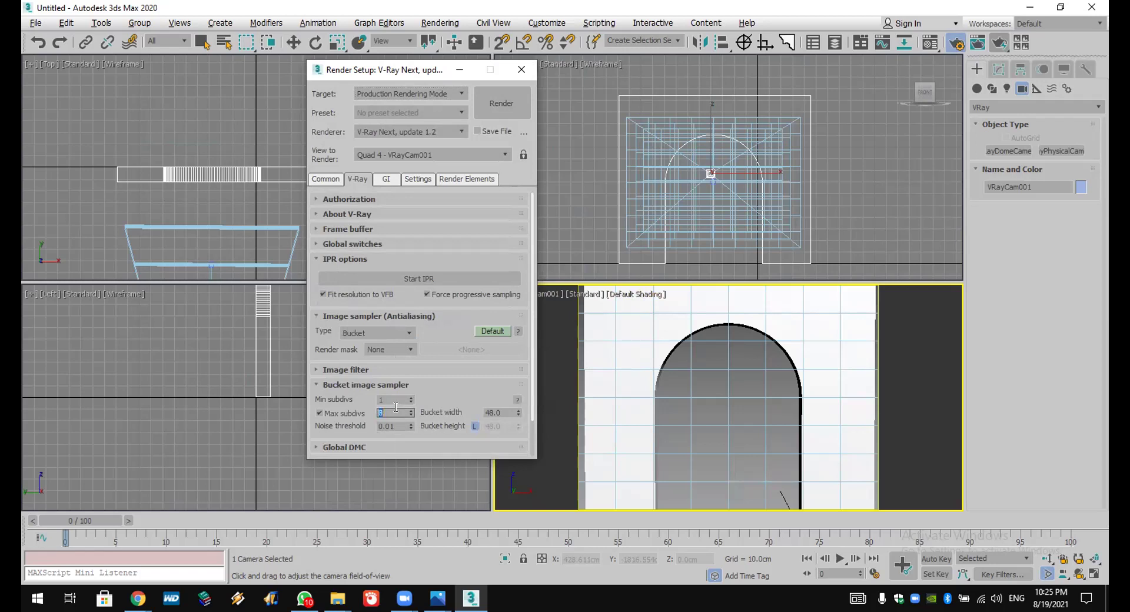
Step: Set the render output size to 800 wide by 1200 high for a portrait frame
{"action": "left_click", "coordinate": [328, 176]}
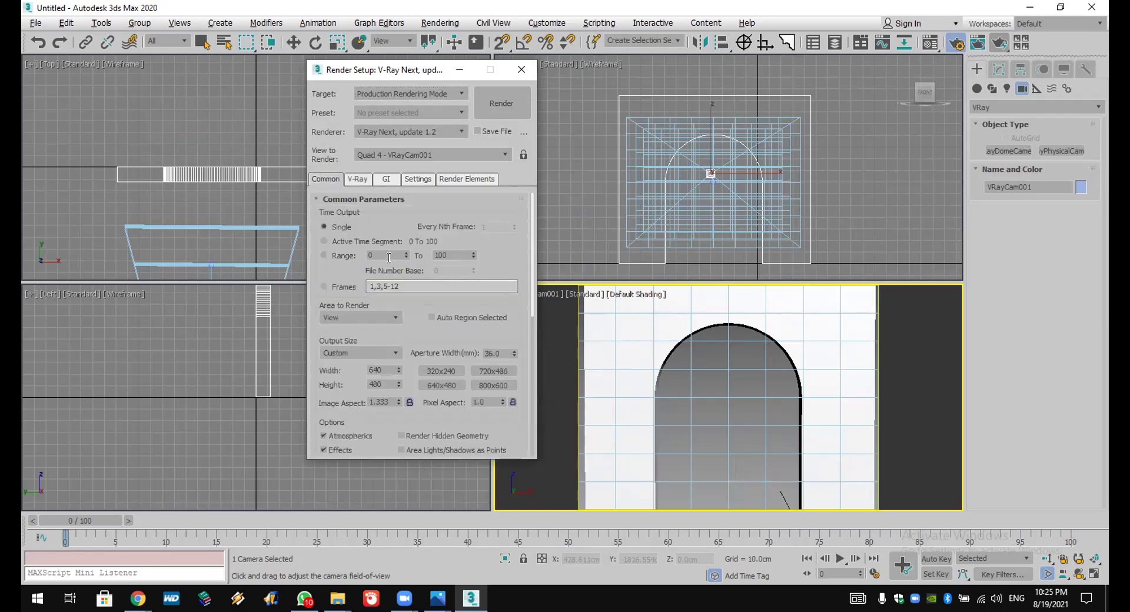
{"action": "left_click", "coordinate": [488, 387]}
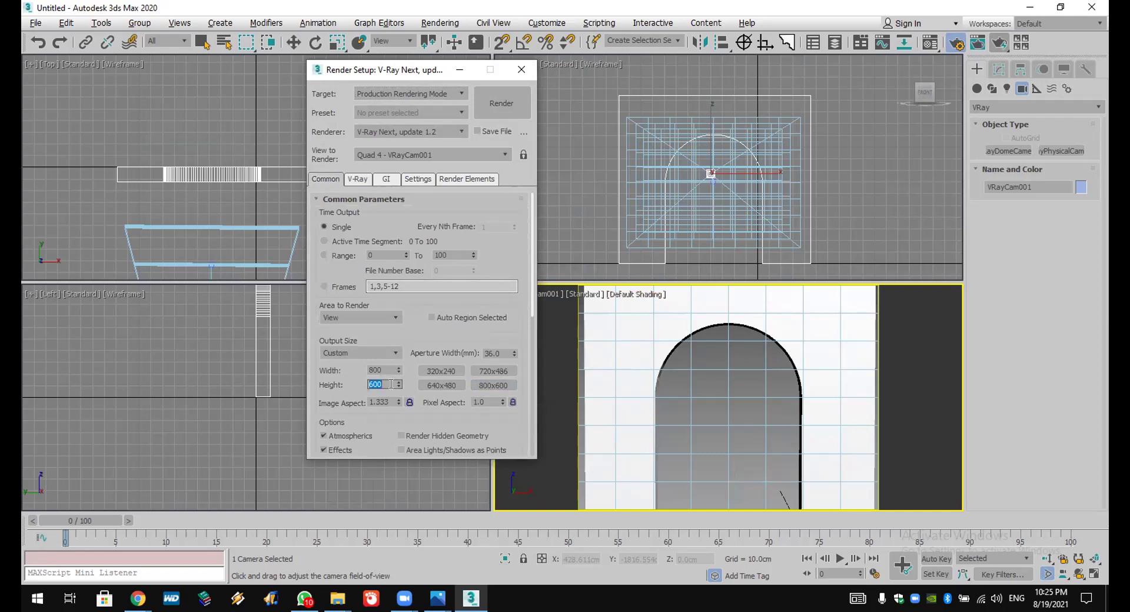
{"action": "type", "text": "12"}
{"action": "key", "text": "Return"}
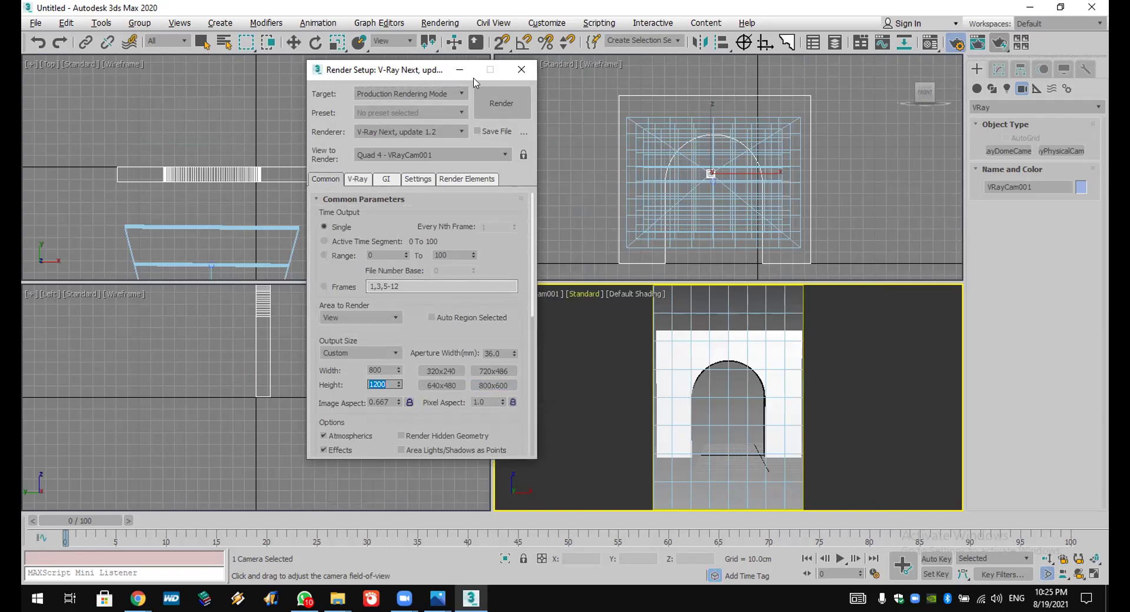
Step: Move the Render Setup window aside and narrow the camera's field of view until the arch opening nearly fills the portrait frame
{"action": "left_click_drag", "start_coordinate": [396, 72], "coordinate": [332, 71]}
{"action": "left_click", "coordinate": [1048, 574]}
{"action": "left_click", "coordinate": [1054, 574]}
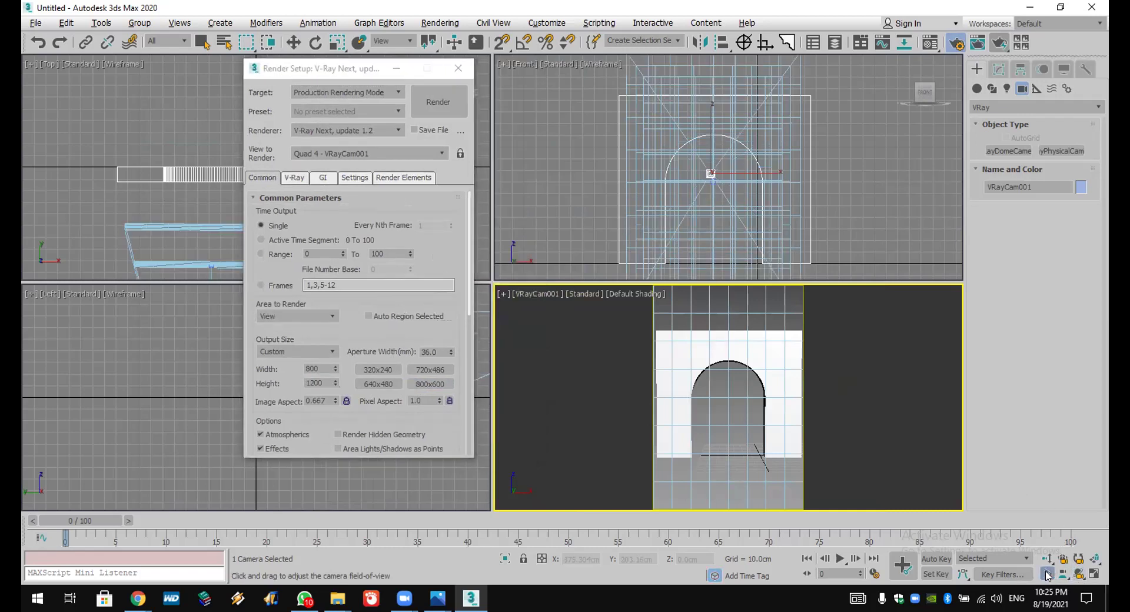
{"action": "left_click_drag", "start_coordinate": [769, 436], "coordinate": [751, 378]}
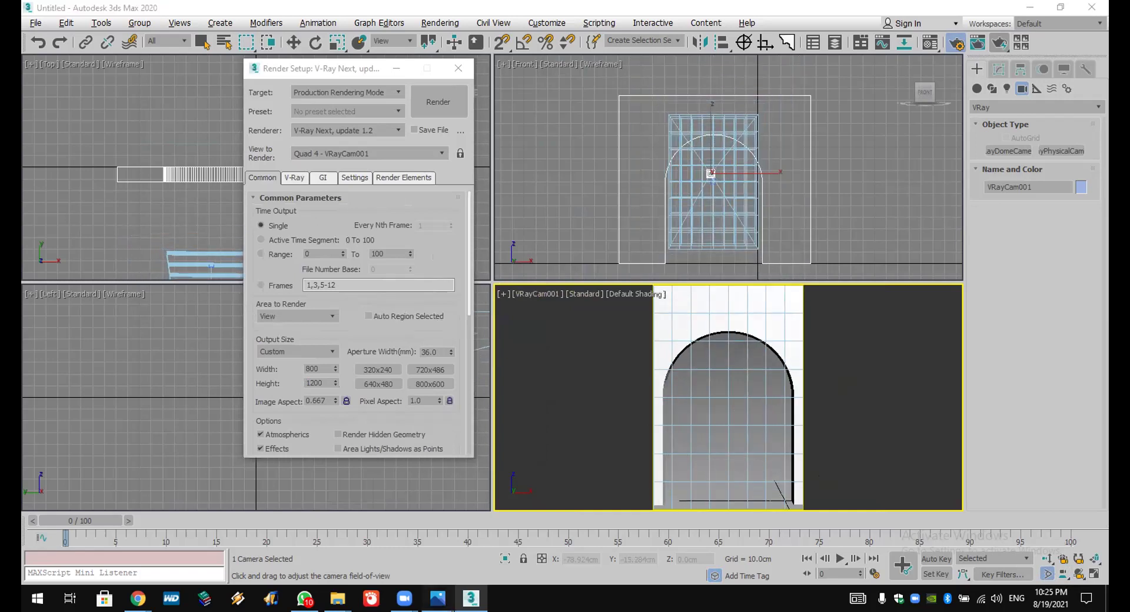
Step: Close several Photos windows that are not needed, including the one showing the slanted concrete beams
{"action": "mouse_move", "coordinate": [437, 599]}
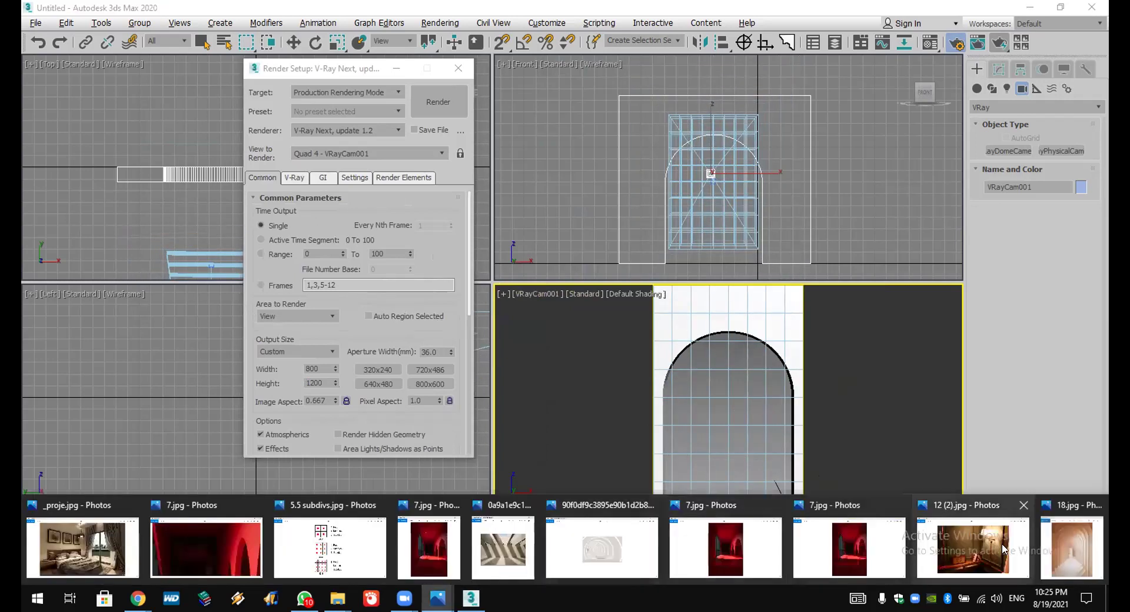
{"action": "left_click", "coordinate": [133, 505]}
{"action": "left_click", "coordinate": [148, 499]}
{"action": "left_click", "coordinate": [159, 498]}
{"action": "left_click", "coordinate": [147, 530]}
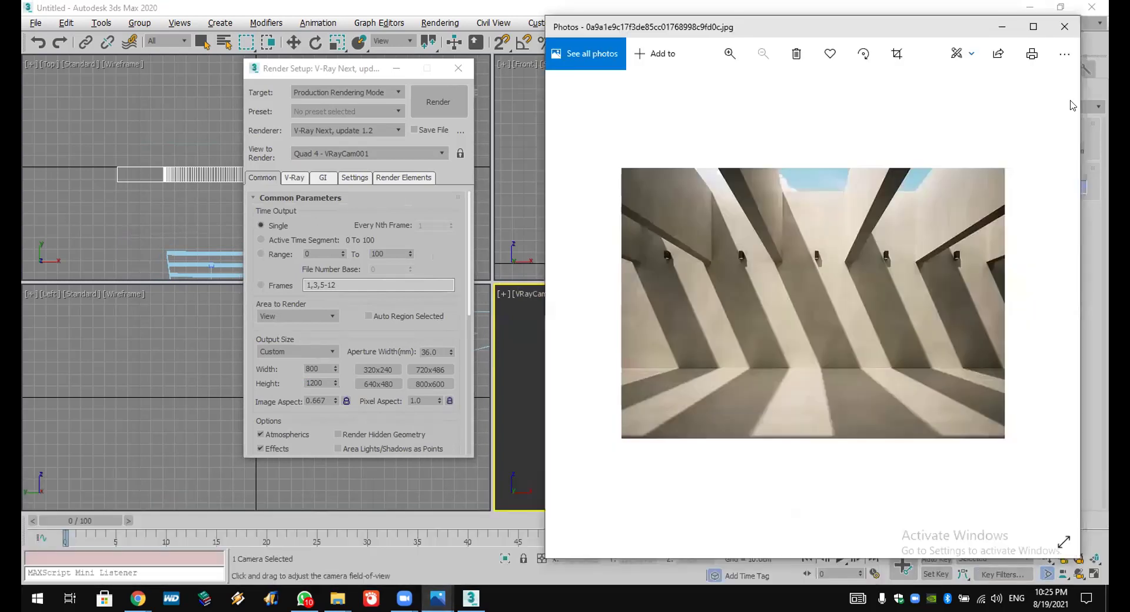
{"action": "left_click", "coordinate": [1066, 23]}
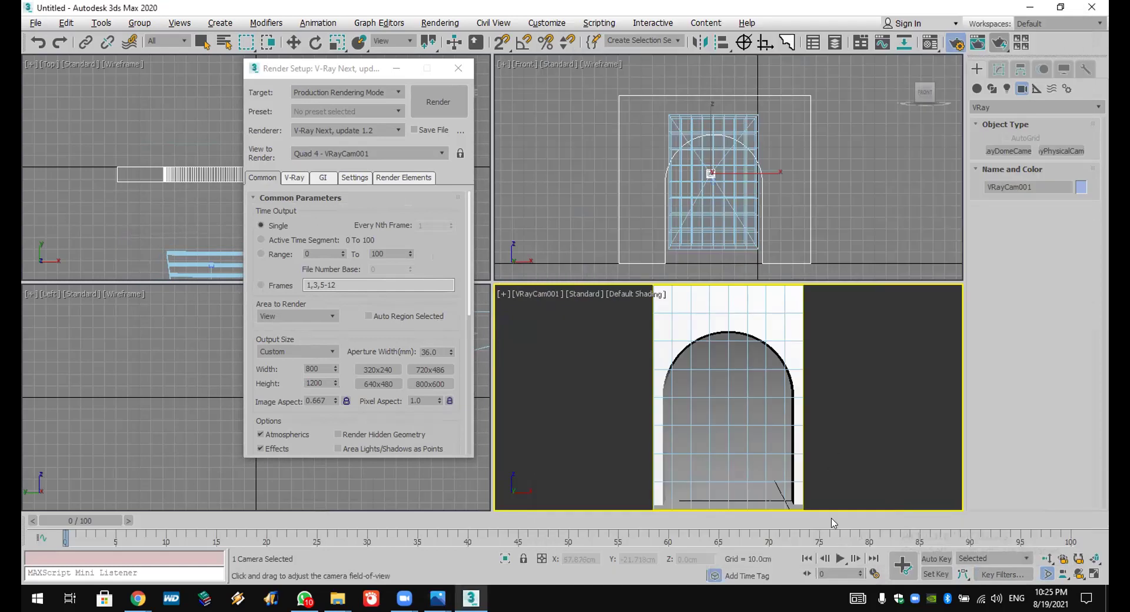
Step: Switch to the Photos app and compare the framing of the arched corridor reference 18.jpg with the camera view
{"action": "left_click", "coordinate": [338, 596]}
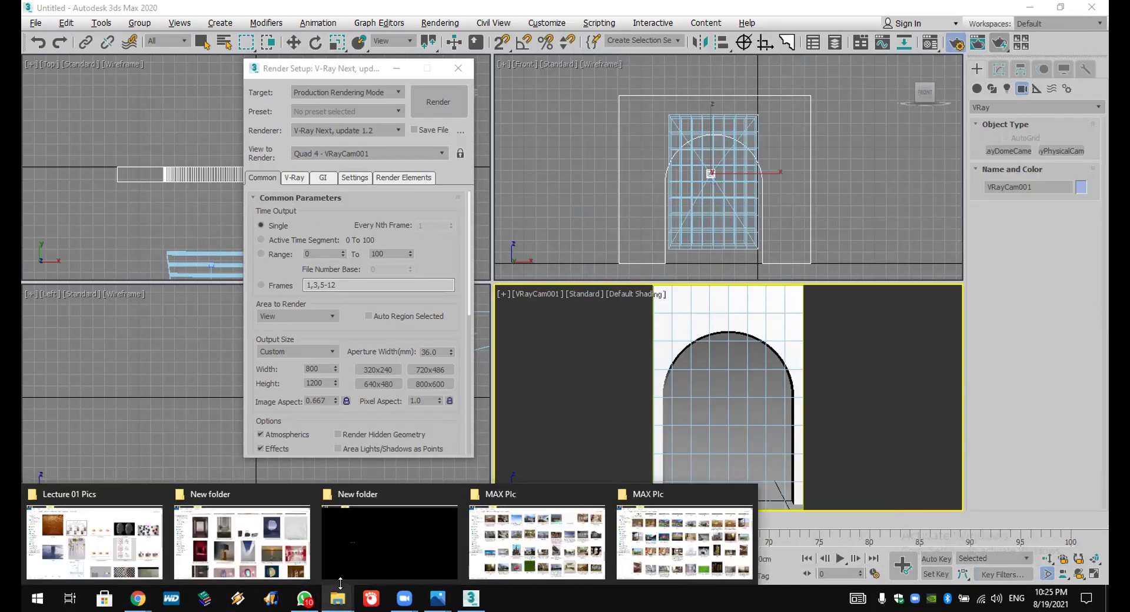
{"action": "mouse_move", "coordinate": [438, 598]}
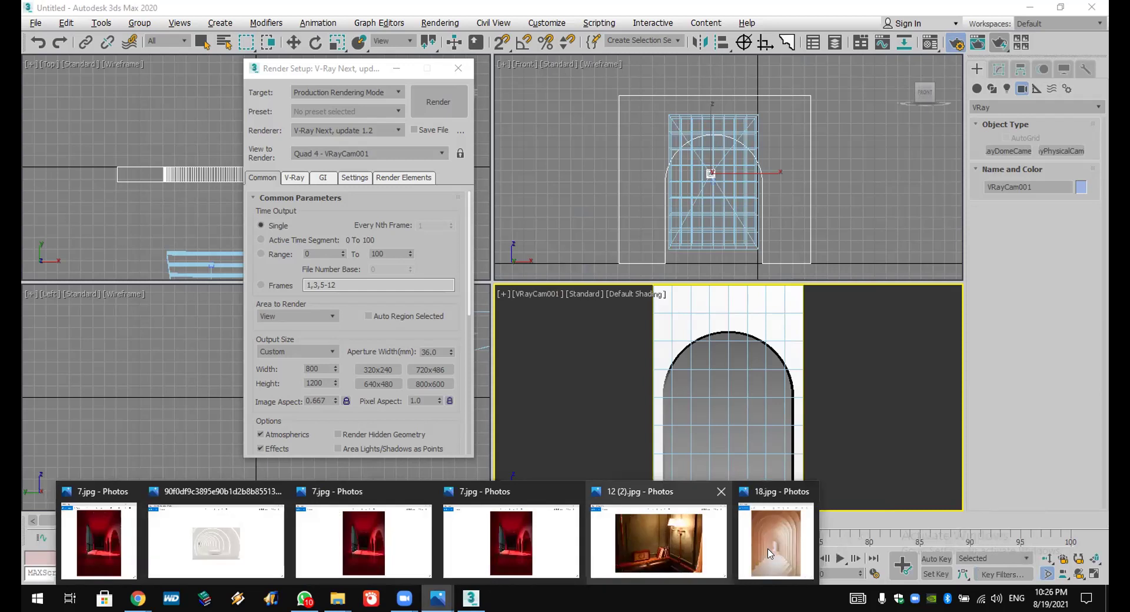
{"action": "left_click", "coordinate": [768, 553]}
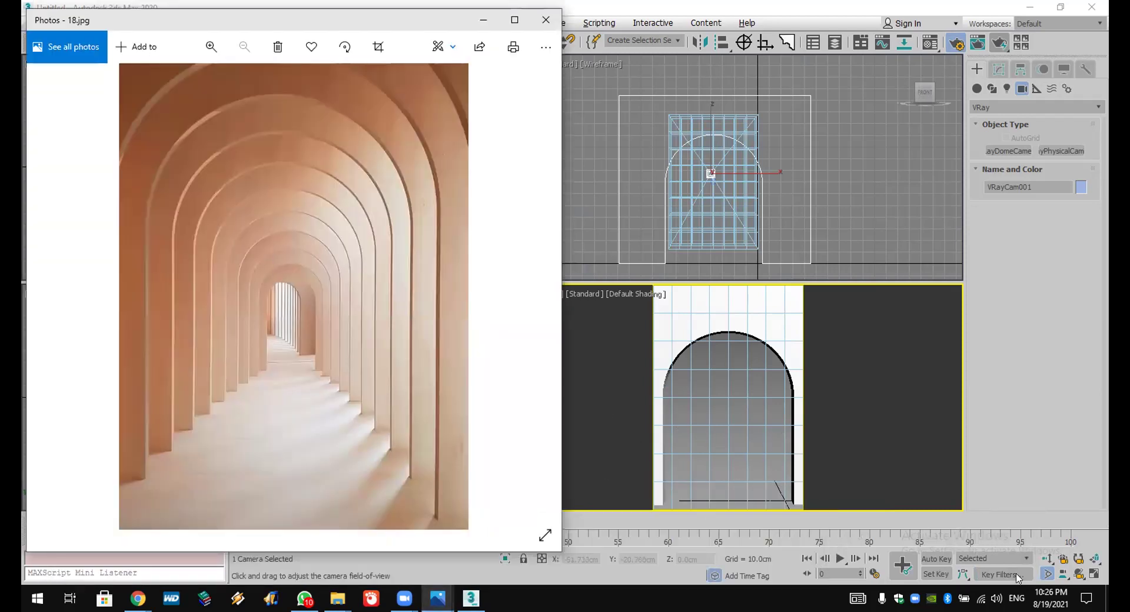
{"action": "left_click", "coordinate": [700, 436]}
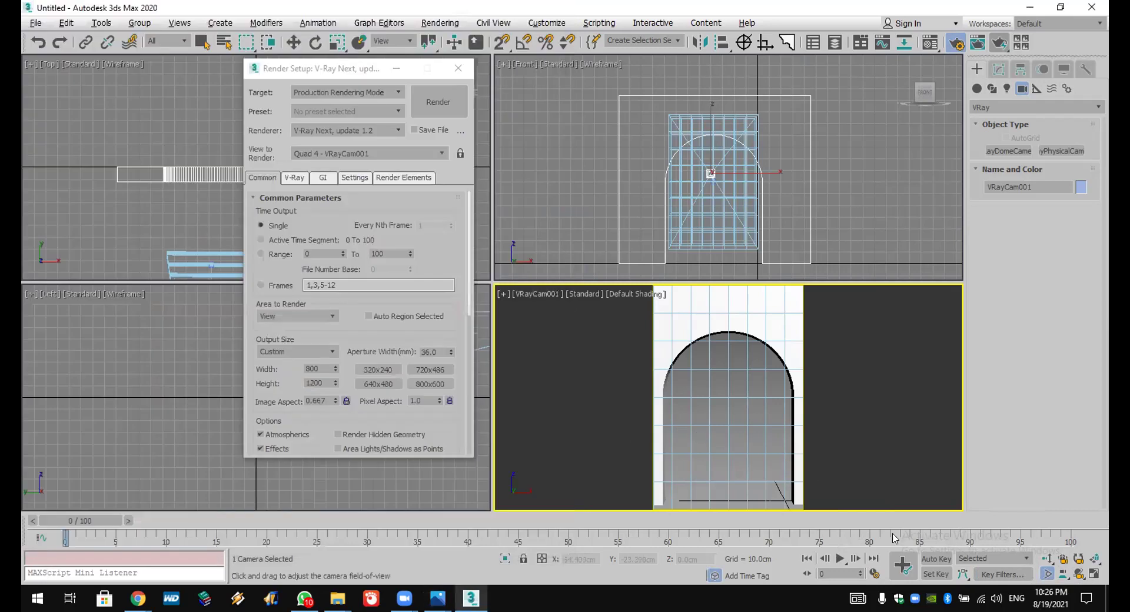
{"action": "mouse_move", "coordinate": [437, 598]}
{"action": "left_click", "coordinate": [794, 542]}
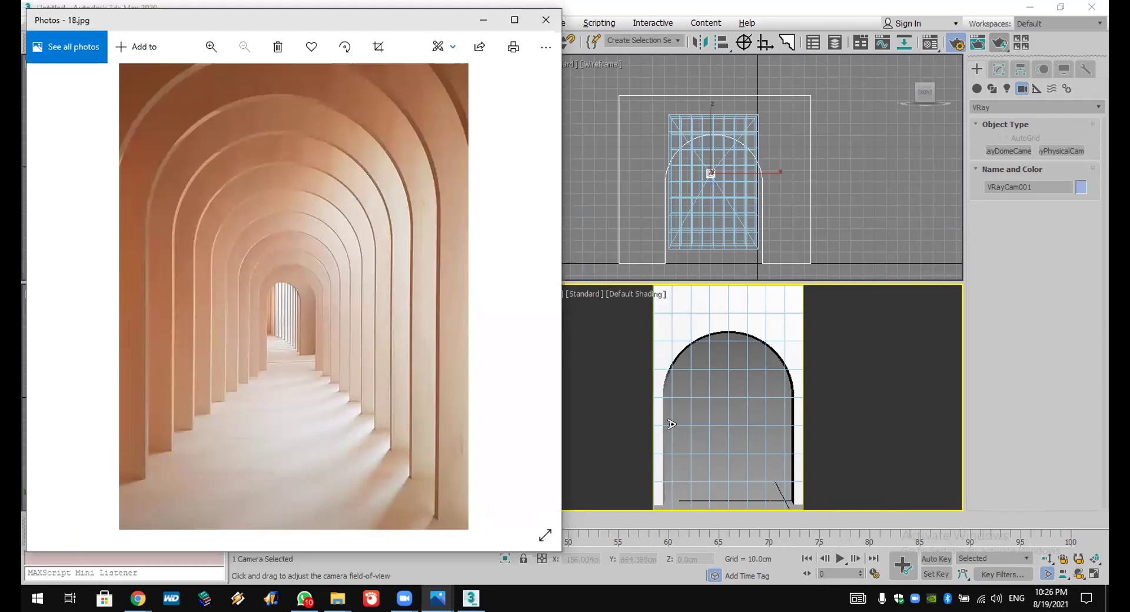
Step: Narrow the camera's field of view until the arch spans the frame's width, close Render Setup, and ready the Move tool in the Top view
{"action": "left_click_drag", "start_coordinate": [764, 460], "coordinate": [757, 442]}
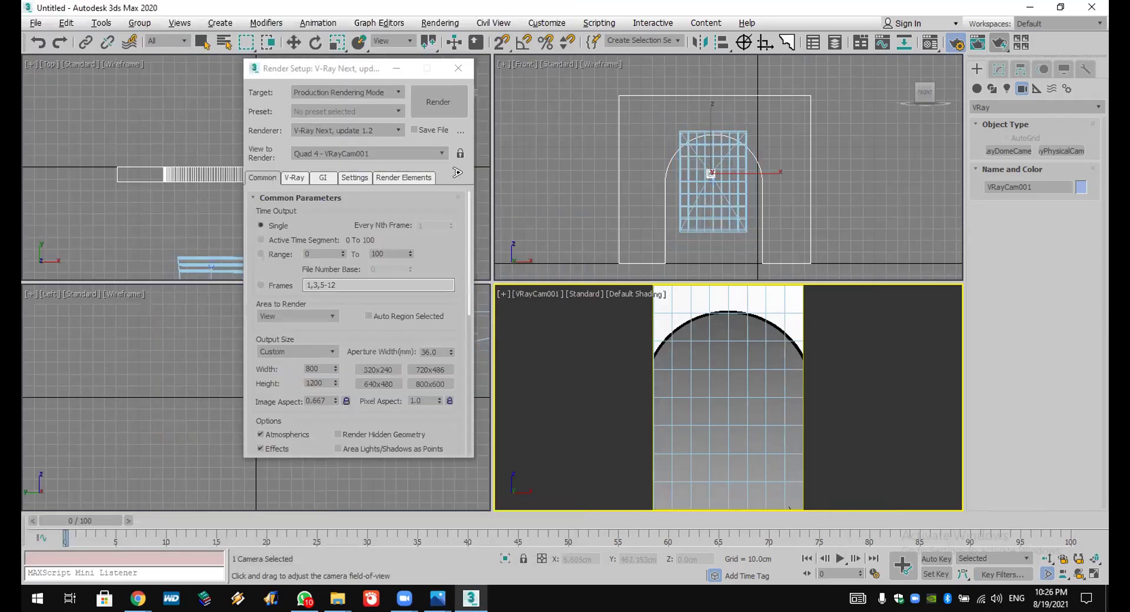
{"action": "left_click", "coordinate": [458, 68]}
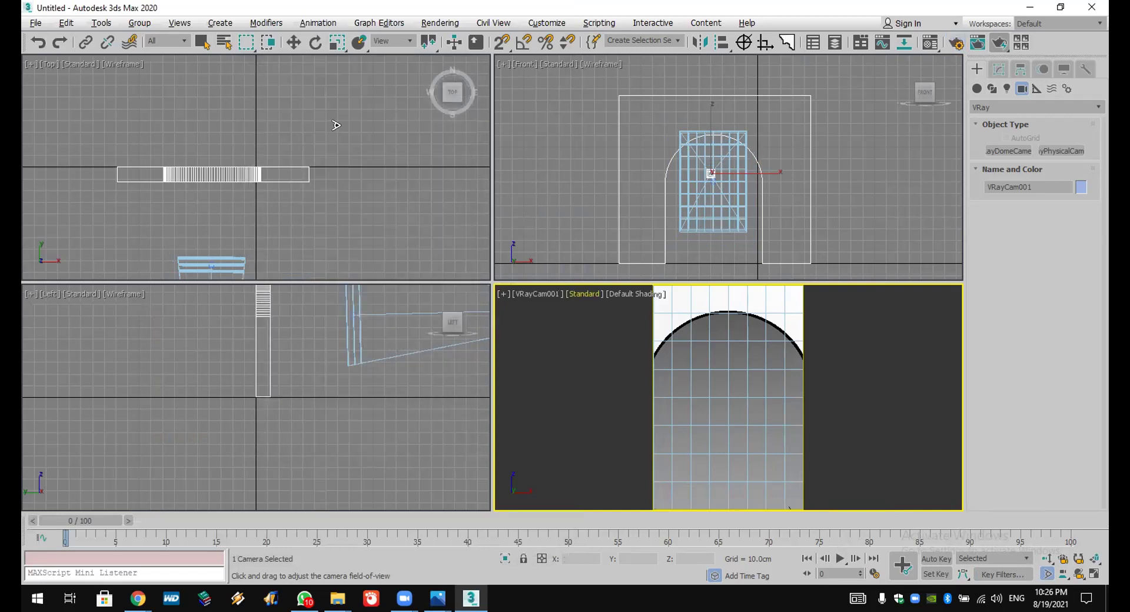
{"action": "left_click", "coordinate": [301, 57]}
{"action": "left_click", "coordinate": [293, 42]}
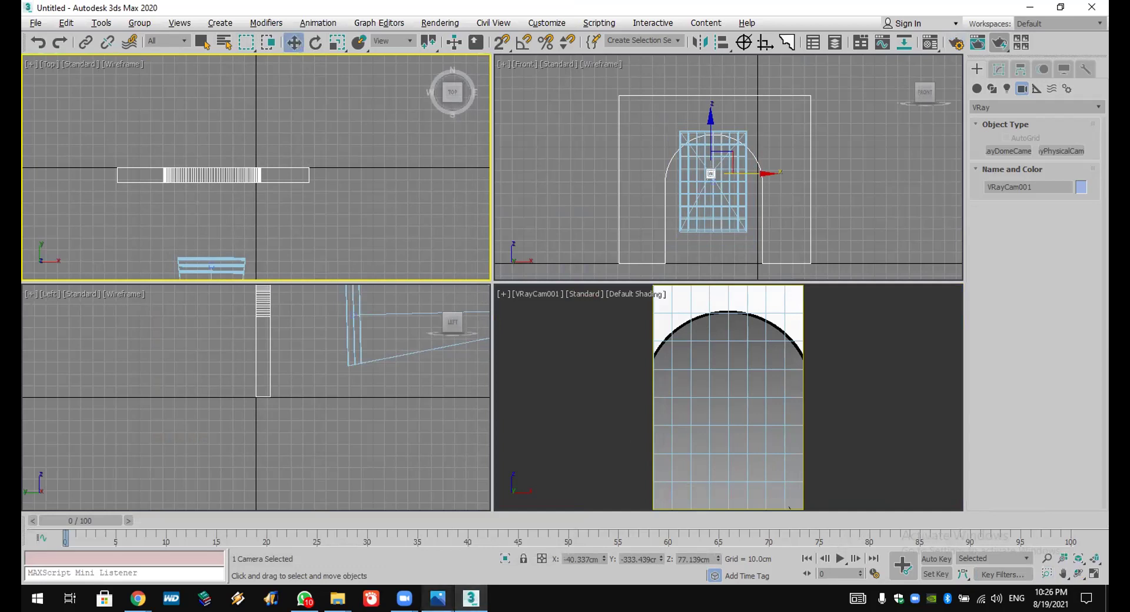
Step: Close the remaining Photos windows except the arched corridor reference 18.jpg
{"action": "left_click", "coordinate": [437, 598]}
{"action": "left_click", "coordinate": [721, 492]}
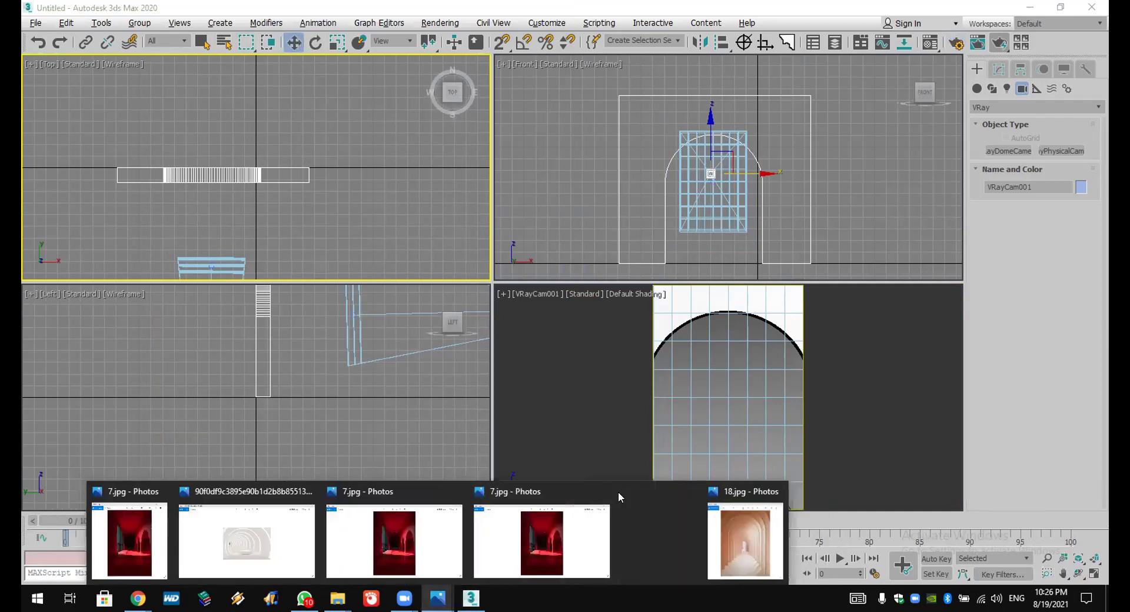
{"action": "left_click", "coordinate": [646, 492]}
{"action": "left_click", "coordinate": [573, 492]}
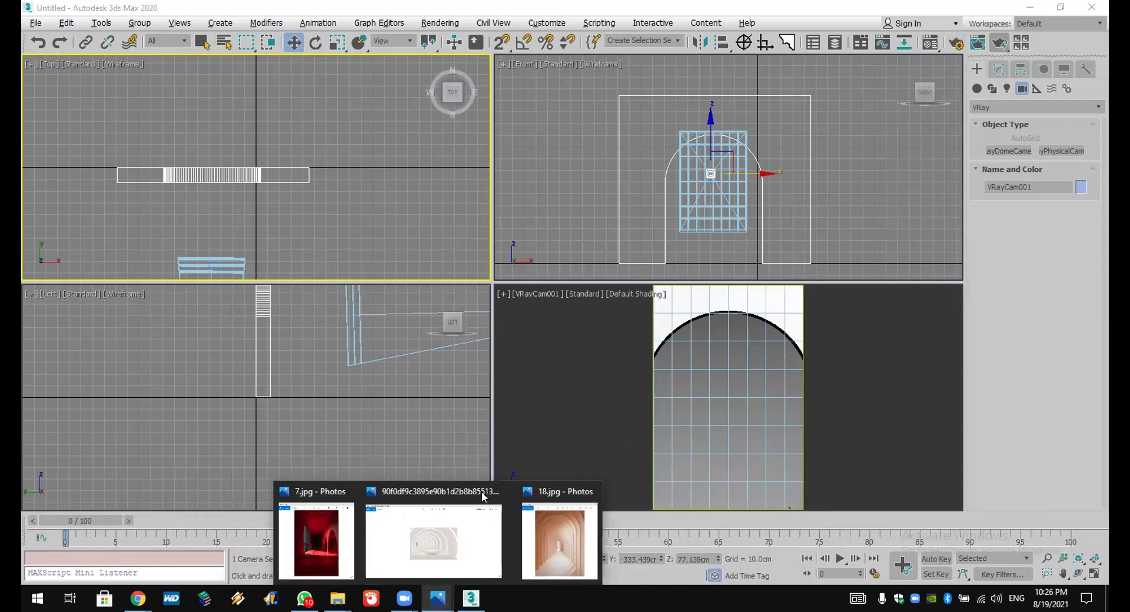
{"action": "left_click", "coordinate": [500, 492]}
{"action": "left_click", "coordinate": [421, 492]}
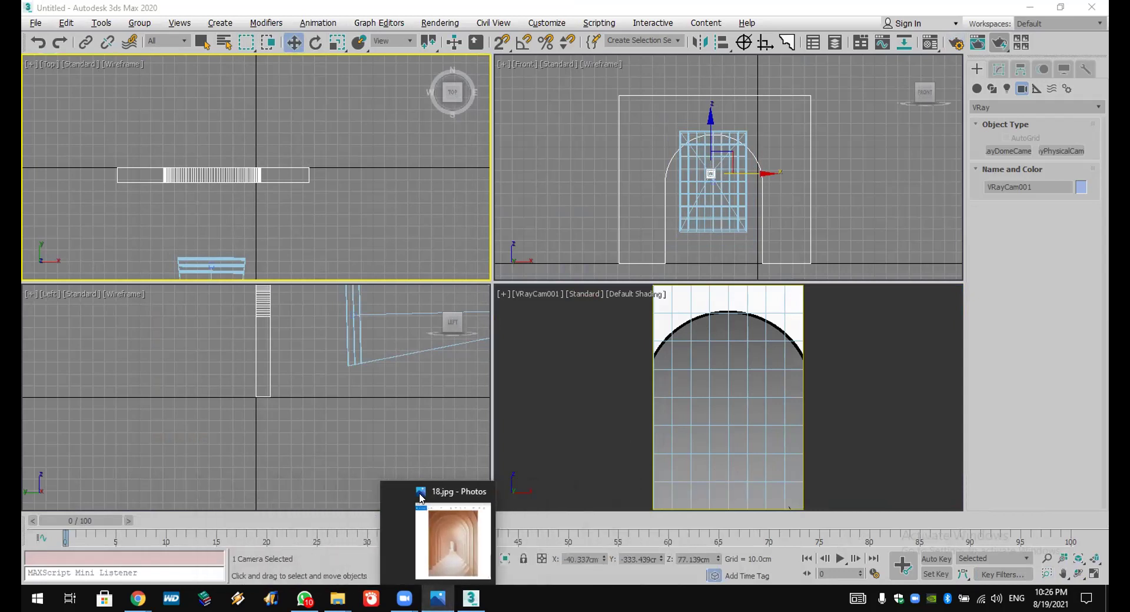
Step: Open the reference 18.jpg, move its window clear of the Top view, and select the arch wall there
{"action": "left_click", "coordinate": [432, 512]}
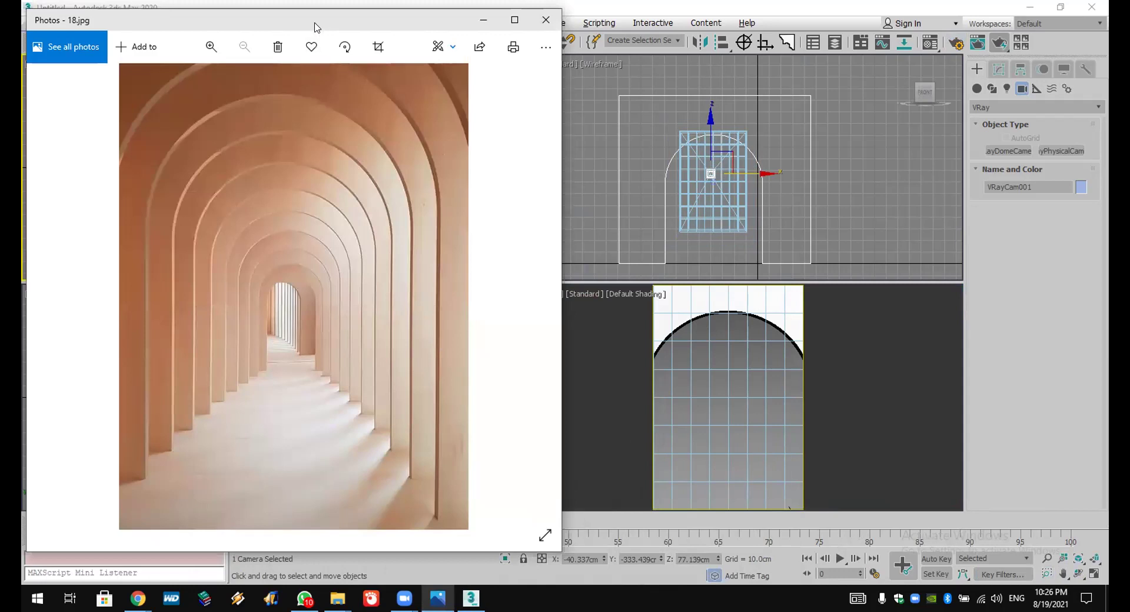
{"action": "left_click_drag", "start_coordinate": [317, 28], "coordinate": [770, 39]}
{"action": "left_click", "coordinate": [247, 170]}
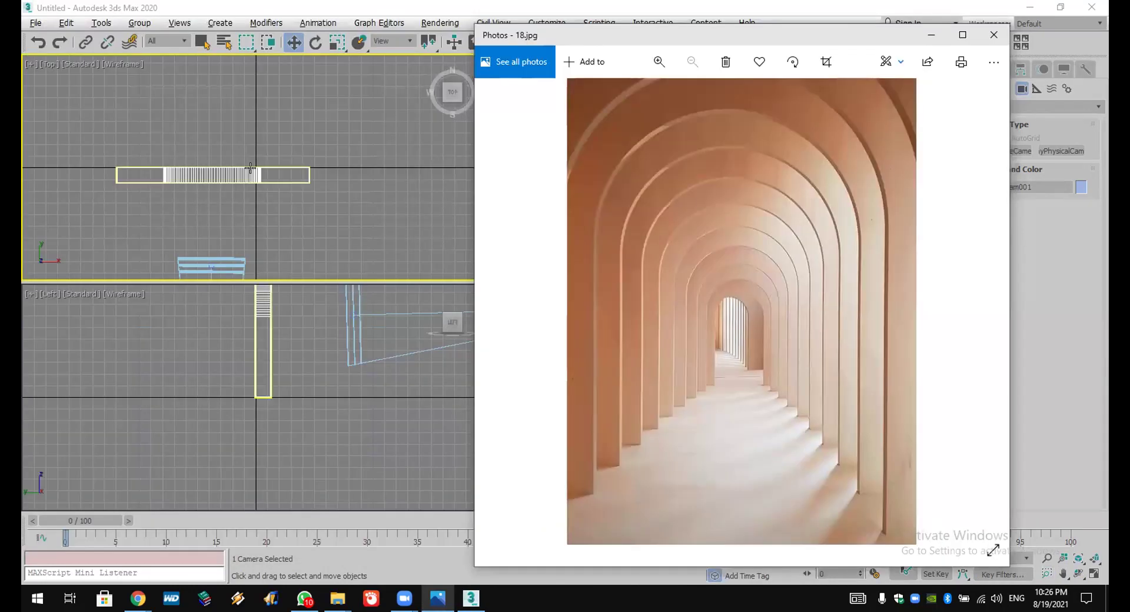
{"action": "left_click_drag", "start_coordinate": [211, 130], "coordinate": [213, 58], "text": "shift"}
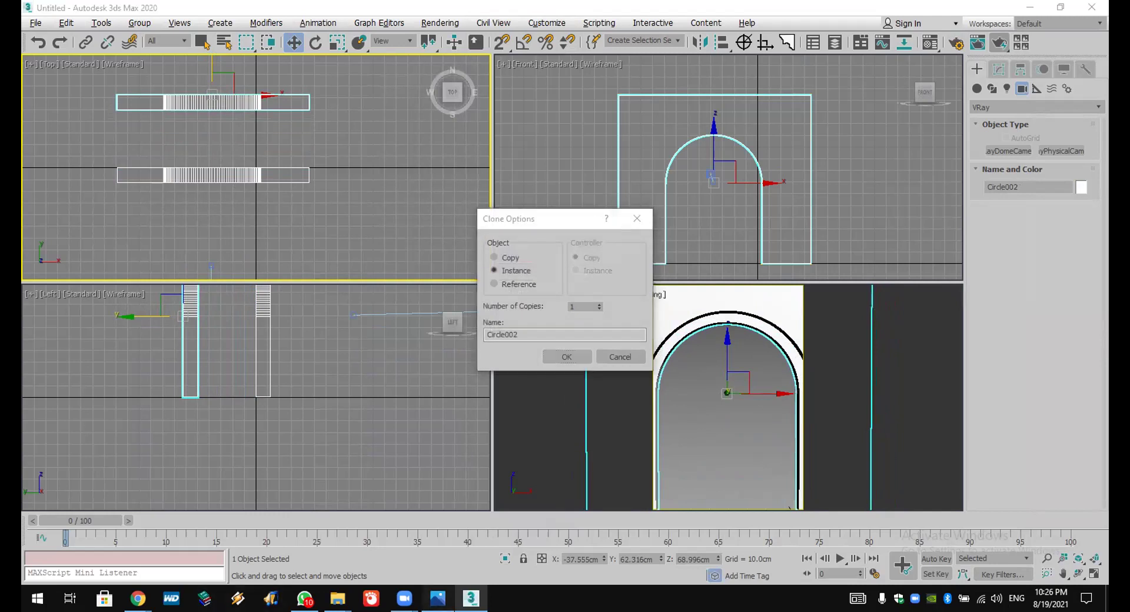
{"action": "key", "text": "alt+Tab"}
{"action": "key", "text": "alt+Tab"}
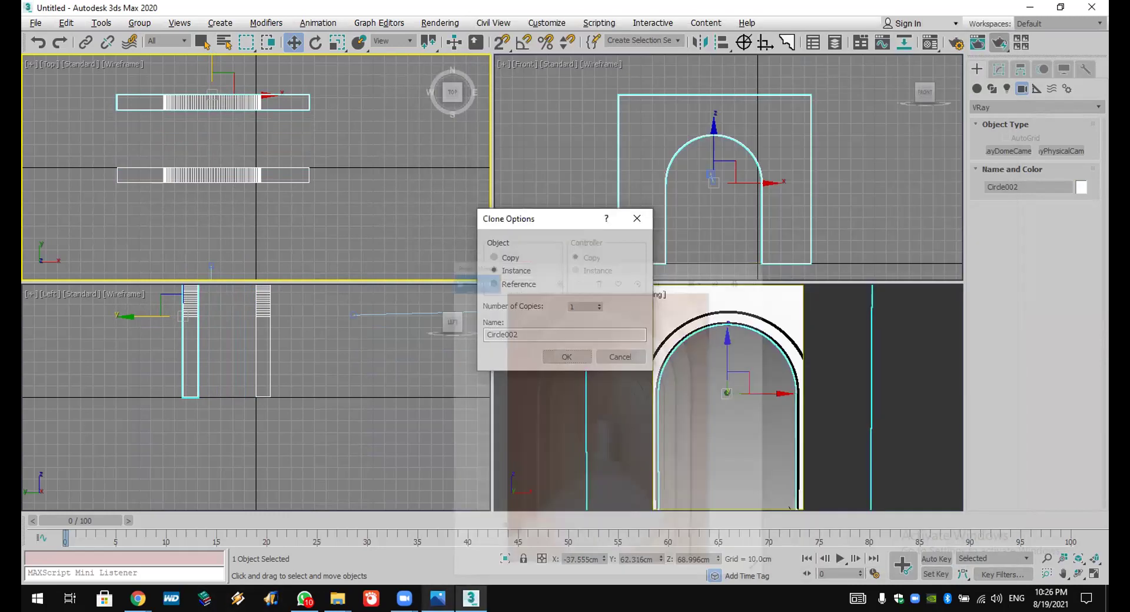
{"action": "left_click", "coordinate": [620, 356]}
Step: Clone the arch wall along Y in the Top view as 16 instances spaced about 112.5 cm apart
{"action": "mouse_move", "coordinate": [363, 238]}
{"action": "middle_mouse_down"}
{"action": "mouse_move", "coordinate": [348, 240]}
{"action": "mouse_move", "coordinate": [264, 171]}
{"action": "middle_mouse_up"}
{"action": "left_click_drag", "start_coordinate": [230, 172], "coordinate": [271, 35], "text": "shift"}
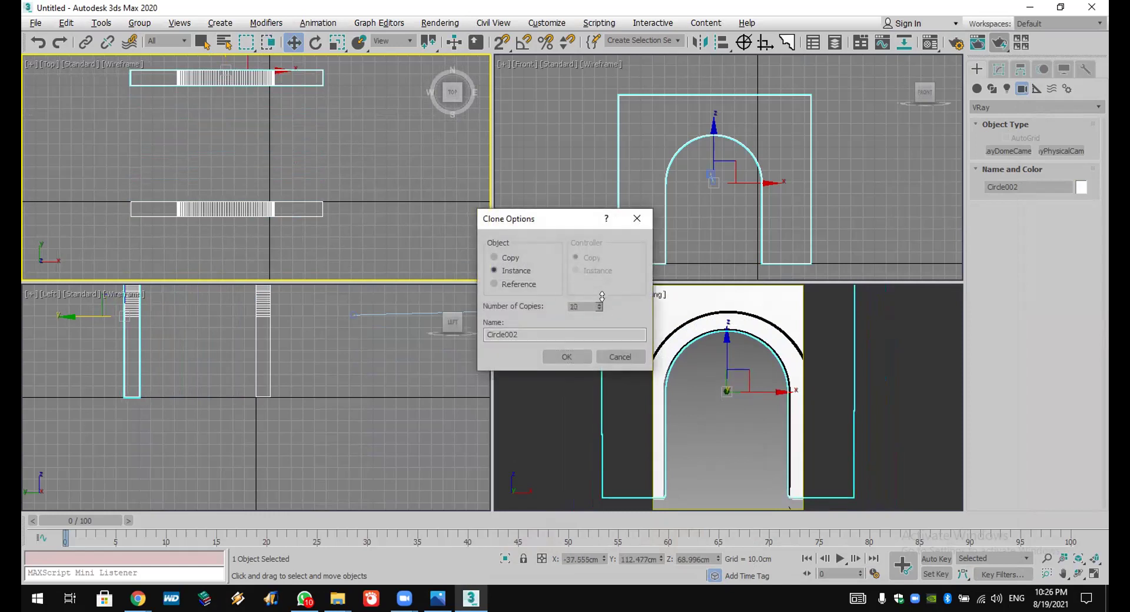
{"action": "left_click", "coordinate": [583, 312]}
{"action": "type", "text": "15"}
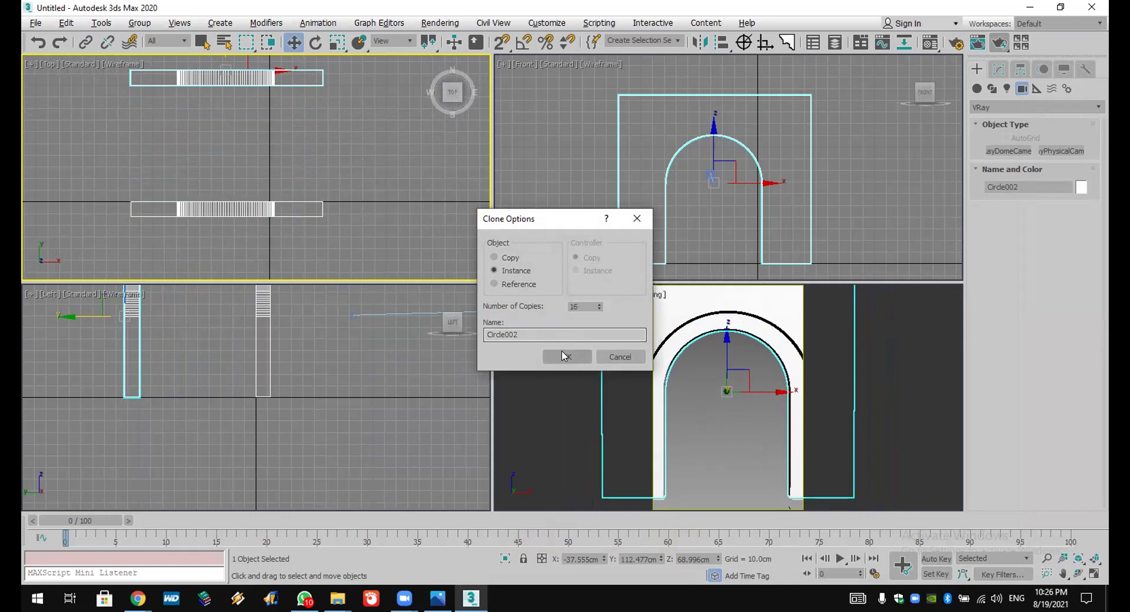
{"action": "left_click", "coordinate": [564, 355]}
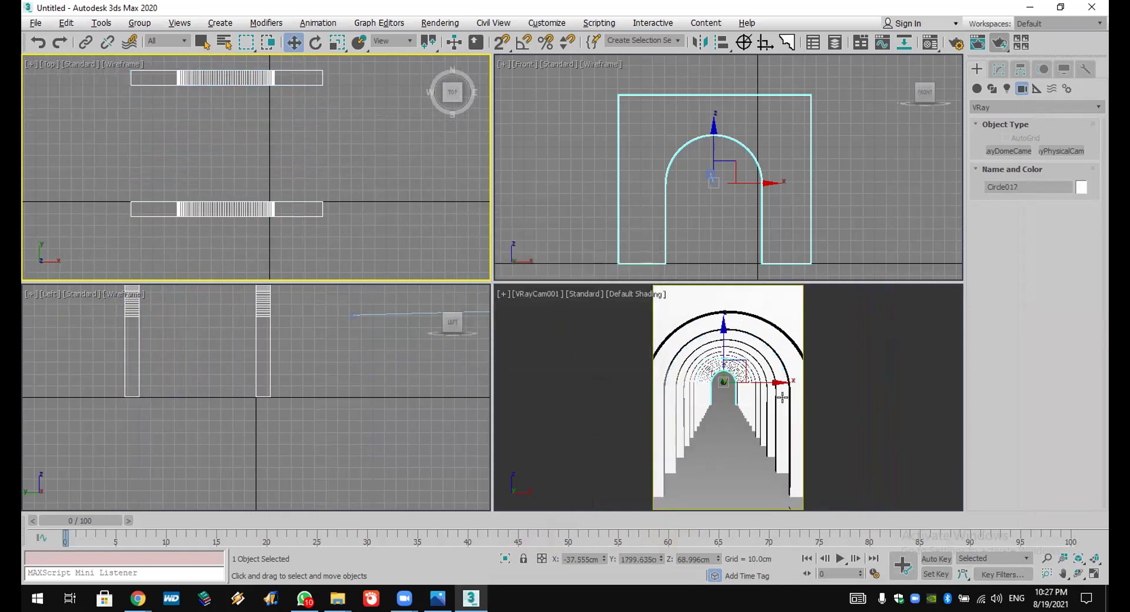
Step: Create a floor plane about 4730 x 4493 cm around the row of arches in the Top view and color it white
{"action": "left_click", "coordinate": [438, 599]}
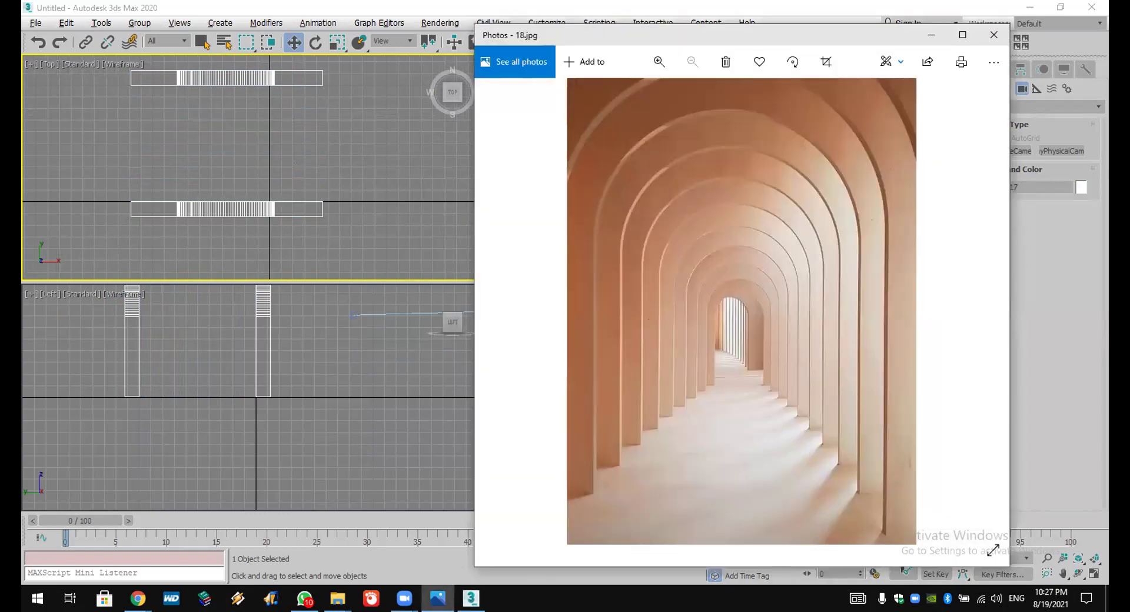
{"action": "left_click", "coordinate": [438, 598]}
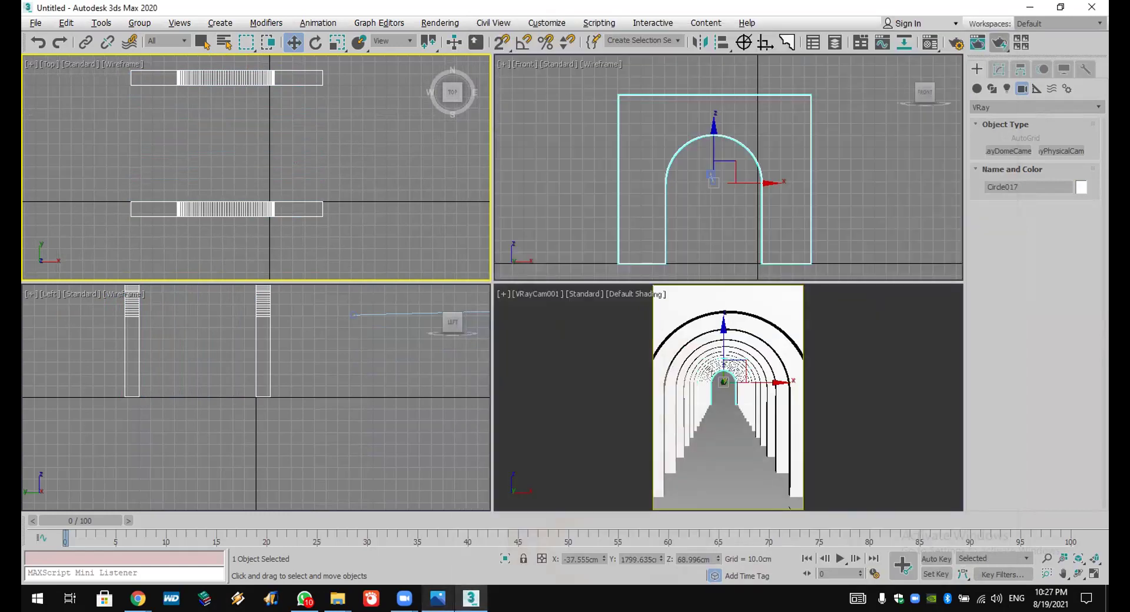
{"action": "scroll", "coordinate": [271, 193], "scroll_direction": "down", "scroll_amount": 5}
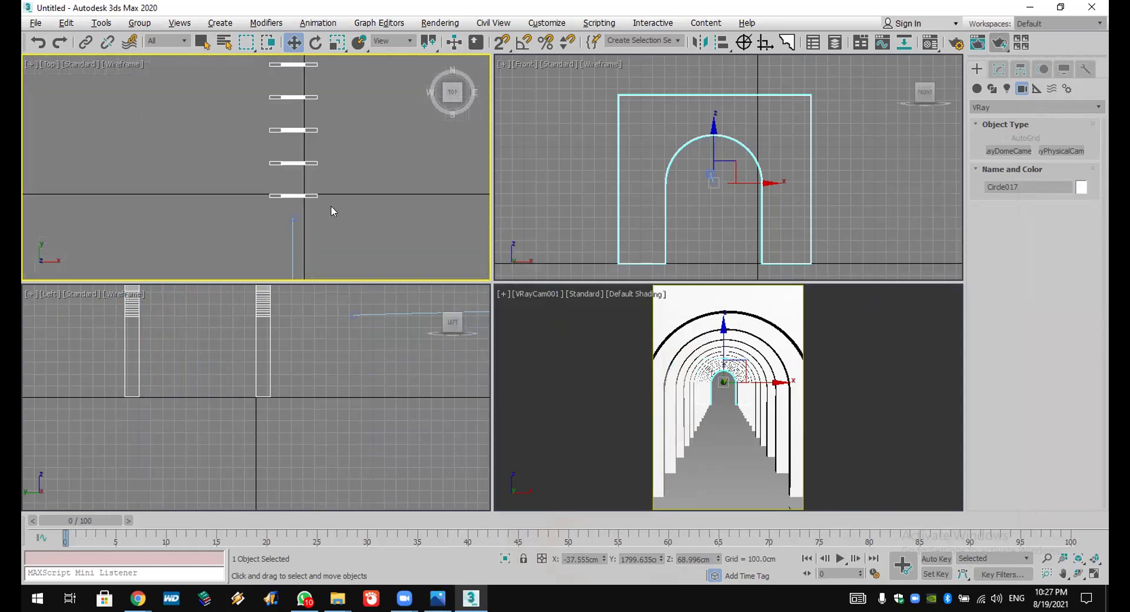
{"action": "middle_click_drag", "start_coordinate": [366, 189], "coordinate": [317, 229]}
{"action": "left_click", "coordinate": [977, 88]}
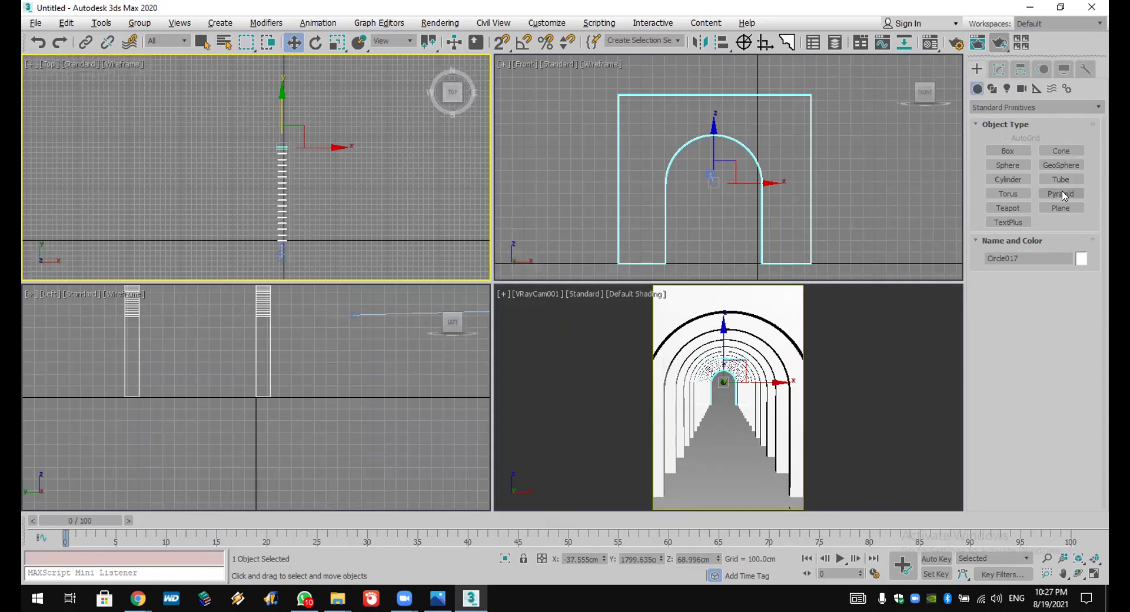
{"action": "left_click", "coordinate": [1061, 207]}
{"action": "left_click_drag", "start_coordinate": [178, 91], "coordinate": [406, 333]}
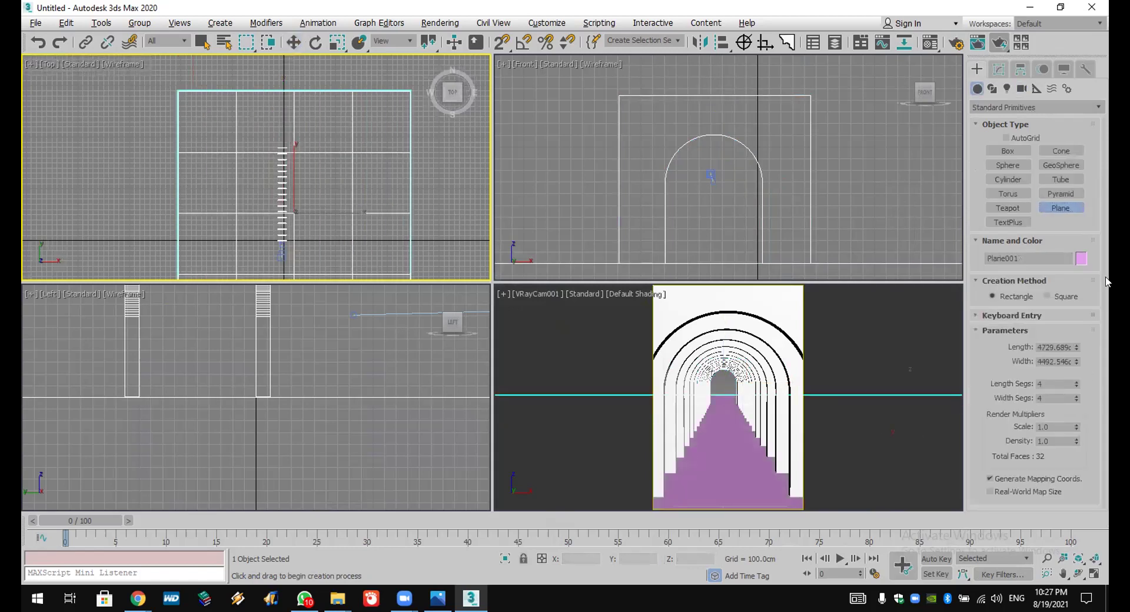
{"action": "left_click", "coordinate": [687, 330]}
{"action": "left_click", "coordinate": [633, 374]}
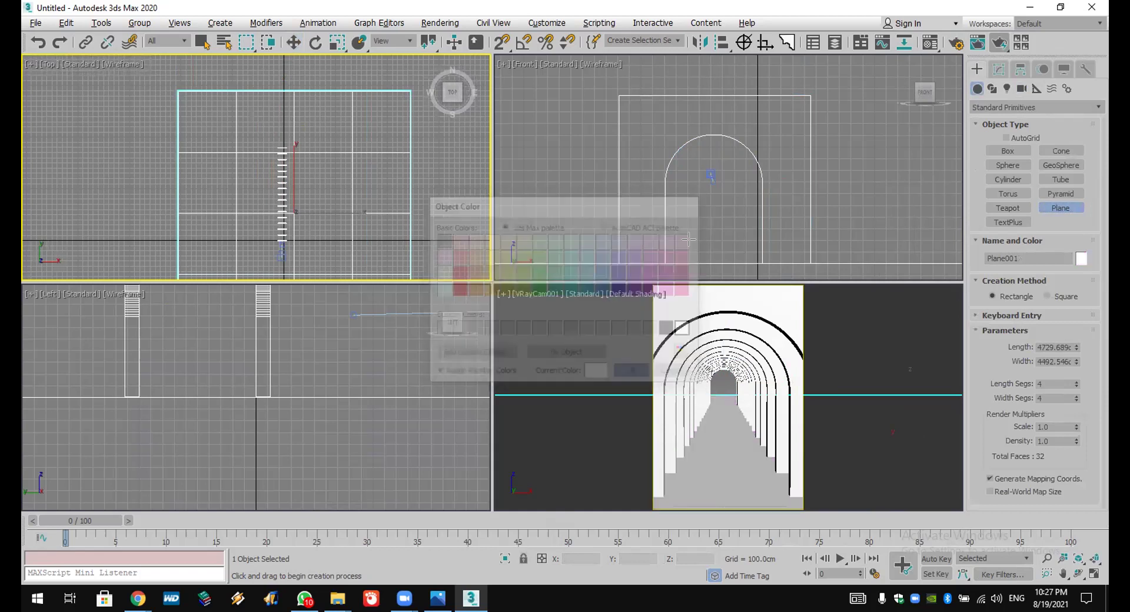
Step: Orbit and pan the V-Ray camera to a lower viewpoint, placing the corridor's far end lower in the frame
{"action": "right_click", "coordinate": [731, 196]}
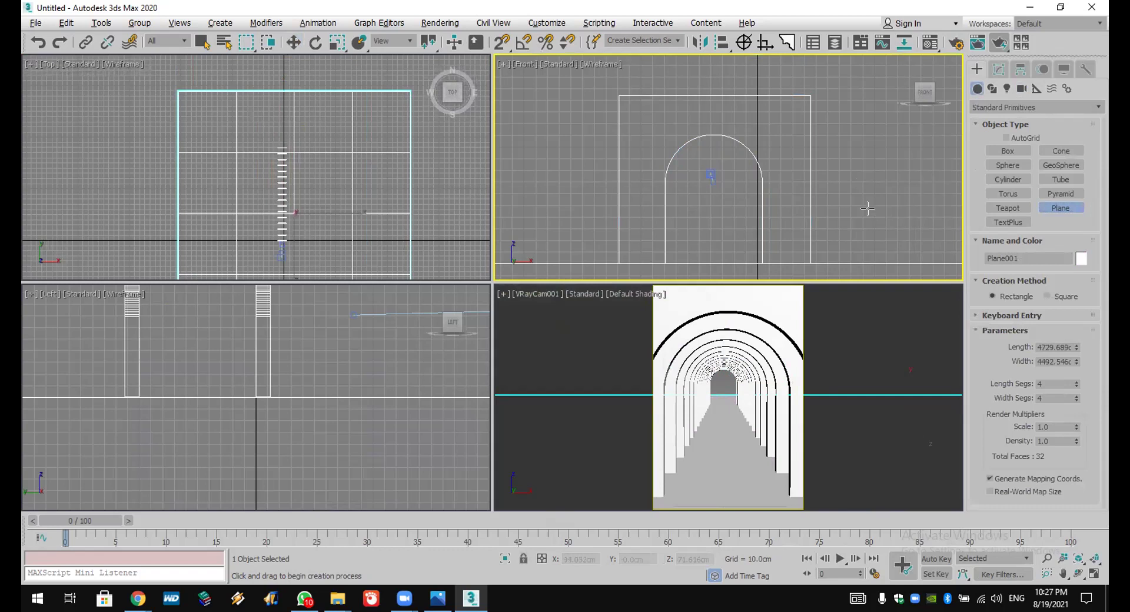
{"action": "left_click", "coordinate": [1078, 573]}
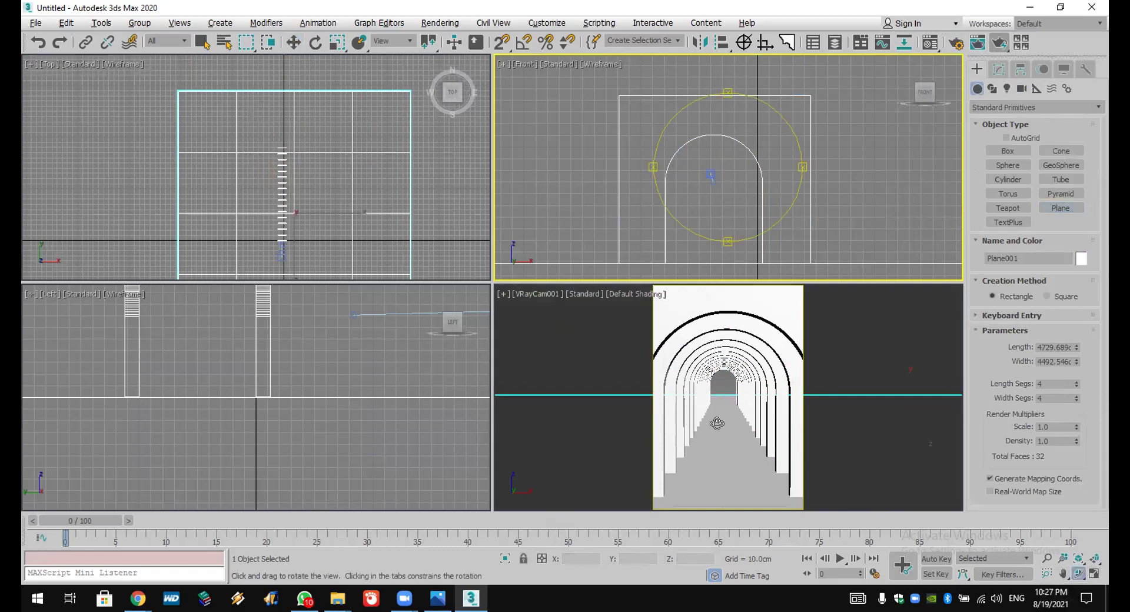
{"action": "left_click_drag", "start_coordinate": [718, 425], "coordinate": [725, 422]}
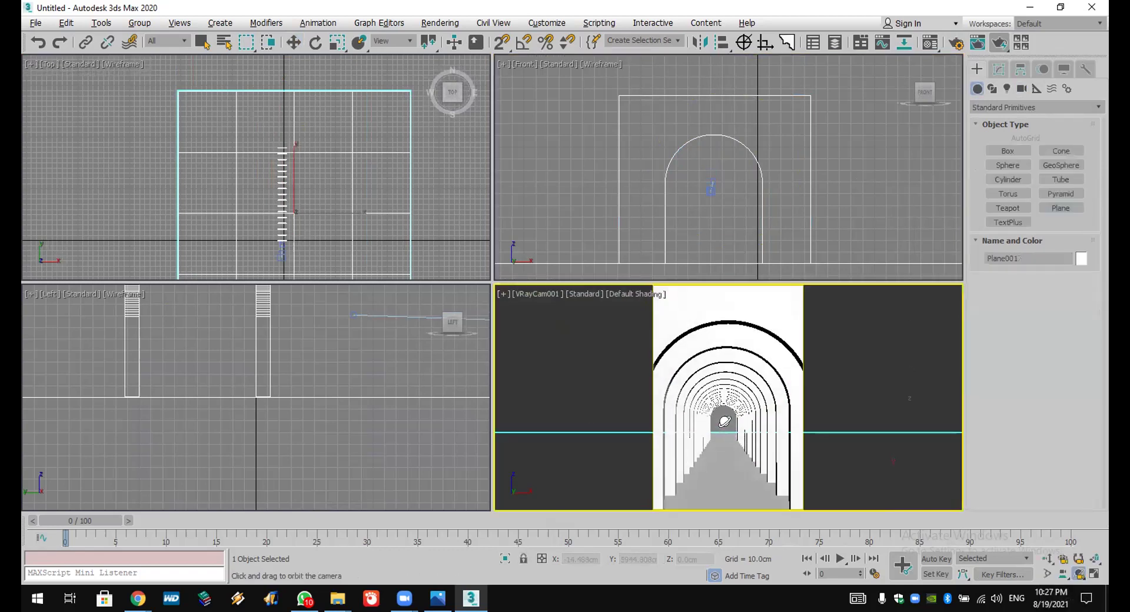
{"action": "middle_click_drag", "start_coordinate": [724, 421], "coordinate": [736, 406]}
{"action": "scroll", "coordinate": [736, 406], "scroll_direction": "up", "scroll_amount": 2}
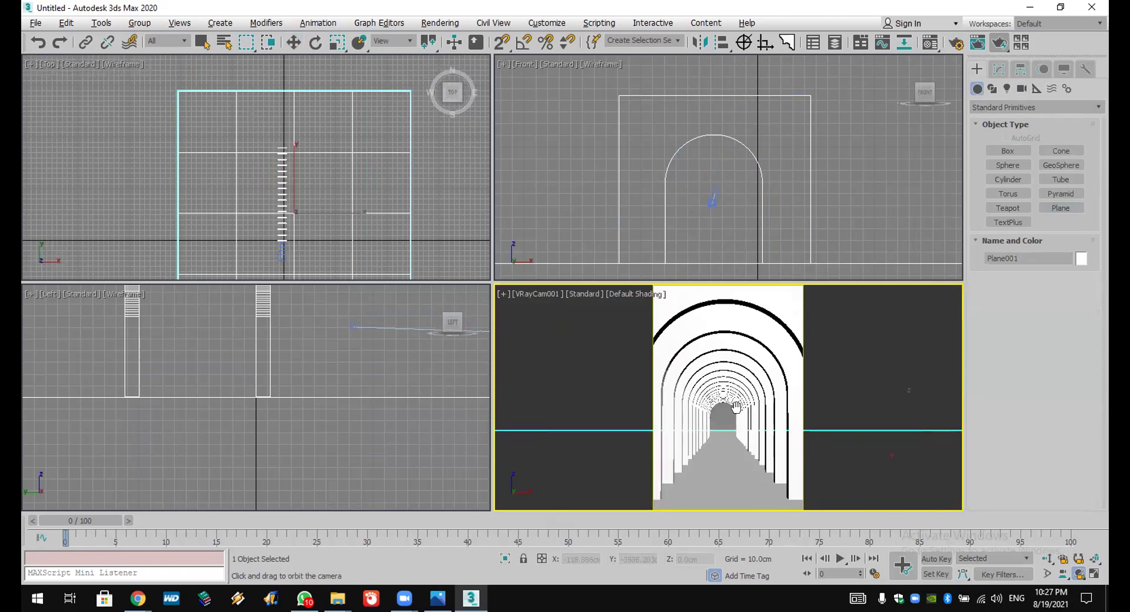
Step: With snapping on, draw a thin box over the arch wall's outline in the Front view, about 164.2 x 143.8 cm and 0.27 cm thick
{"action": "right_click", "coordinate": [397, 181]}
{"action": "scroll", "coordinate": [338, 177], "scroll_direction": "up", "scroll_amount": 6}
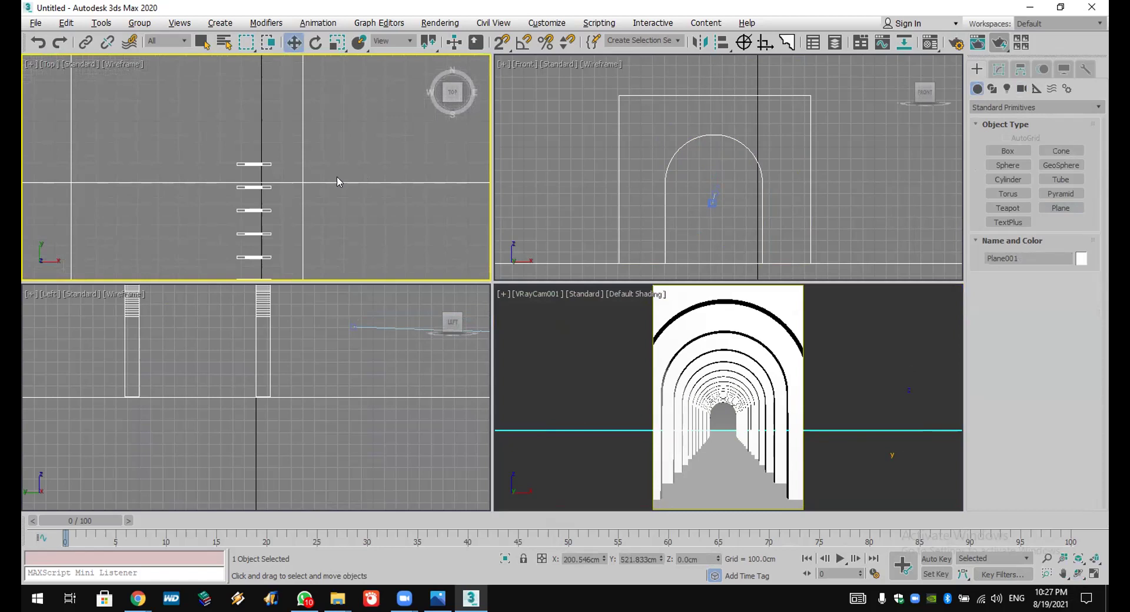
{"action": "scroll", "coordinate": [314, 166], "scroll_direction": "up", "scroll_amount": 2}
{"action": "left_click", "coordinate": [1008, 151]}
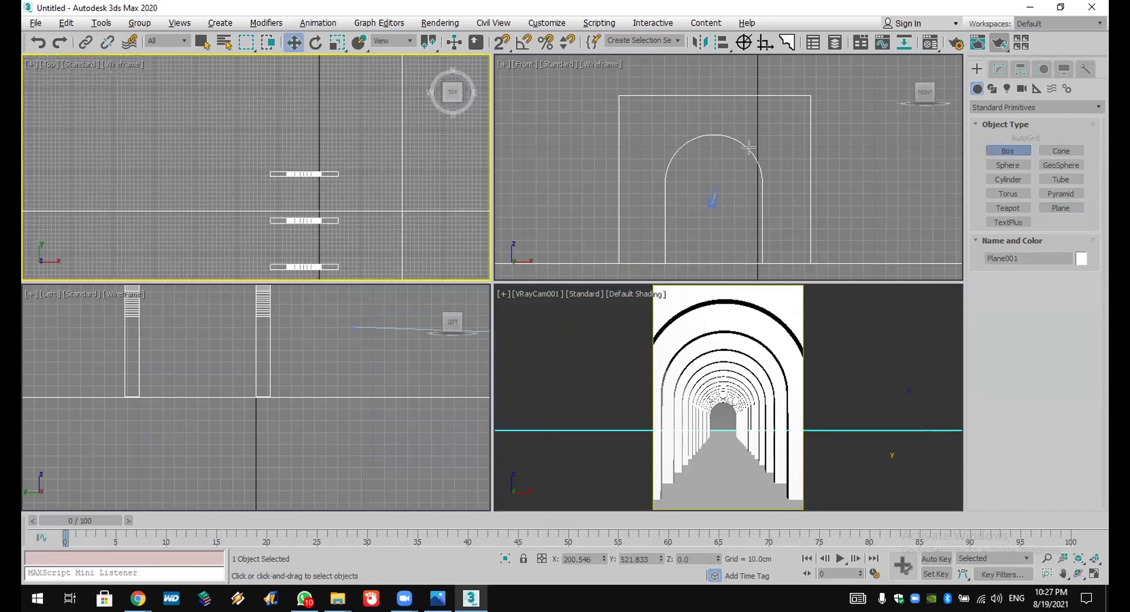
{"action": "left_click", "coordinate": [502, 43]}
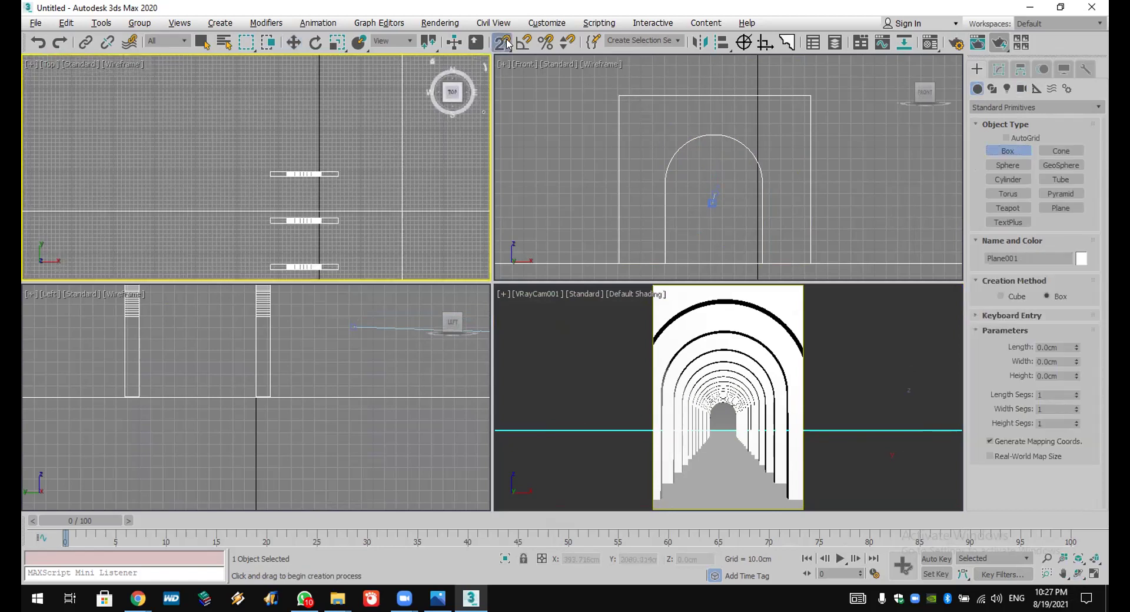
{"action": "right_click", "coordinate": [502, 42]}
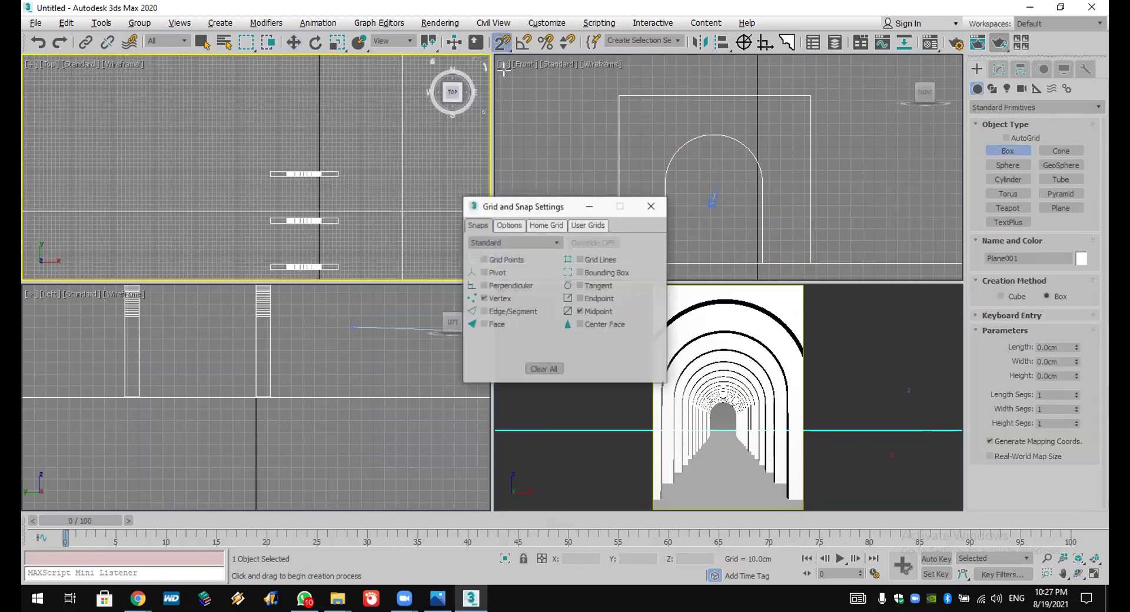
{"action": "left_click", "coordinate": [651, 206]}
{"action": "left_click_drag", "start_coordinate": [502, 43], "coordinate": [502, 44]}
{"action": "left_click_drag", "start_coordinate": [619, 95], "coordinate": [811, 263]}
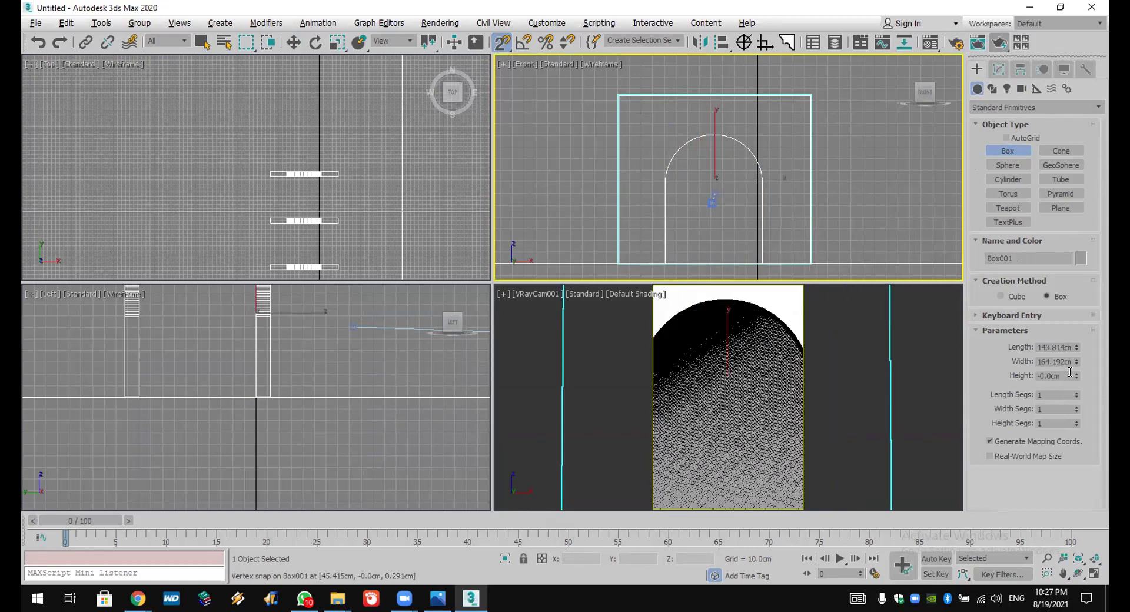
{"action": "left_click_drag", "start_coordinate": [1077, 377], "coordinate": [1082, 353]}
Step: Turn snapping off and move the thin box along Y in the Top view to just behind the last arch, at about Y 1829 cm
{"action": "left_click", "coordinate": [68, 106]}
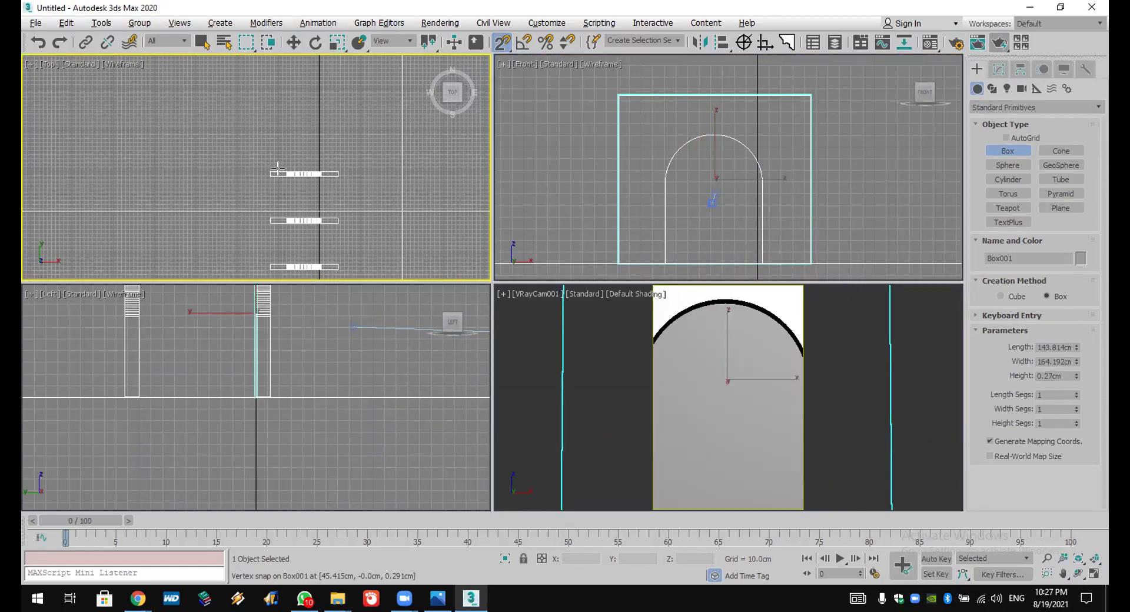
{"action": "left_click", "coordinate": [294, 42]}
{"action": "scroll", "coordinate": [383, 76], "scroll_direction": "down", "scroll_amount": 6}
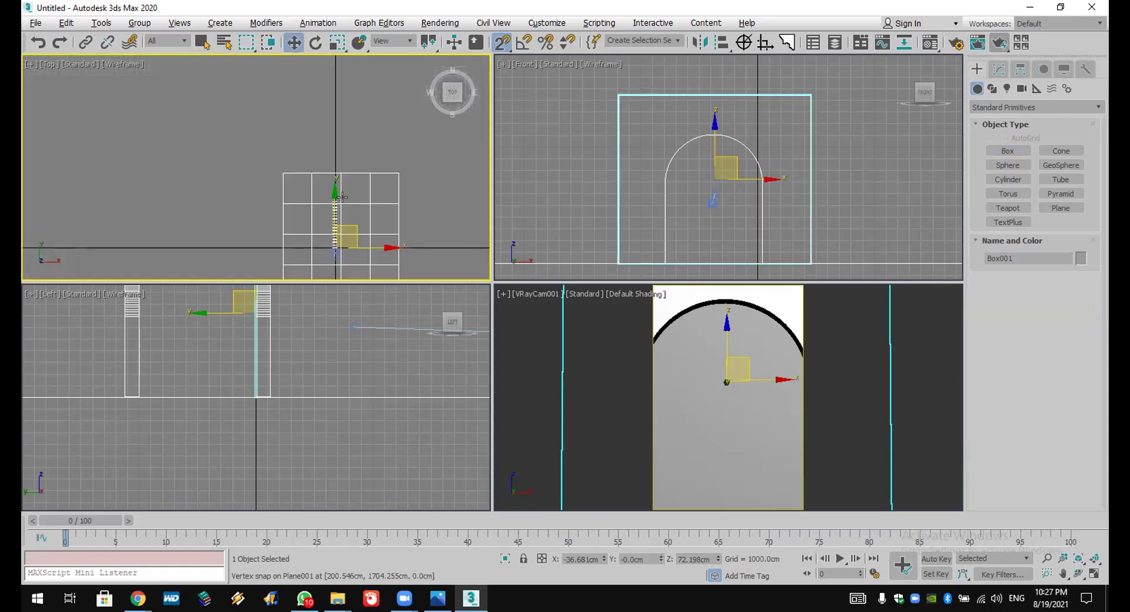
{"action": "left_click", "coordinate": [502, 44]}
{"action": "left_click_drag", "start_coordinate": [335, 226], "coordinate": [333, 193]}
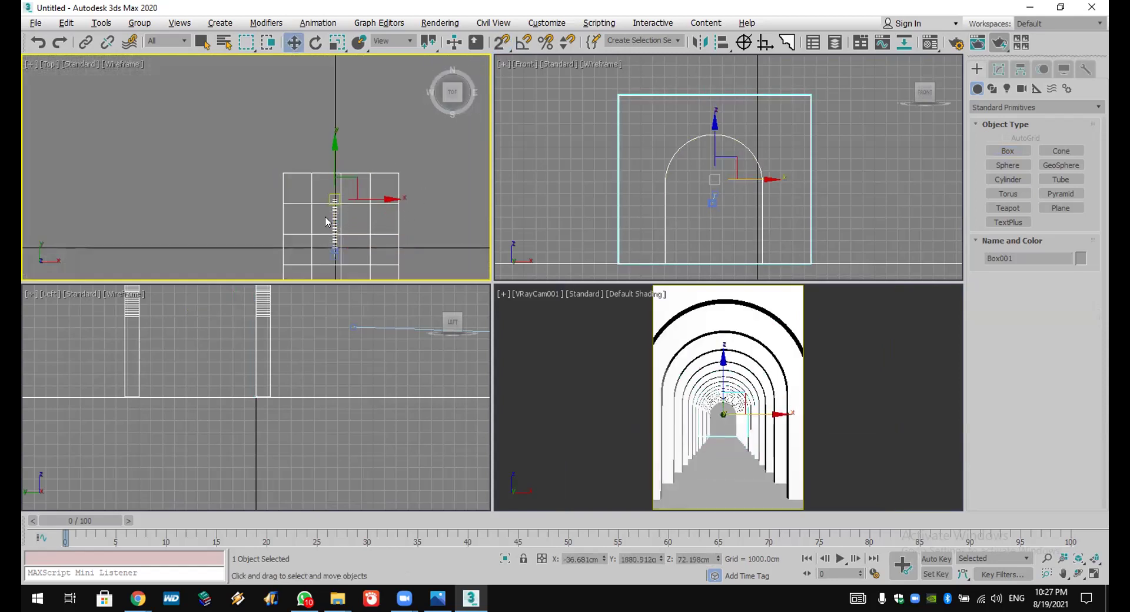
{"action": "scroll", "coordinate": [327, 222], "scroll_direction": "up", "scroll_amount": 5}
{"action": "scroll", "coordinate": [372, 136], "scroll_direction": "up", "scroll_amount": 5}
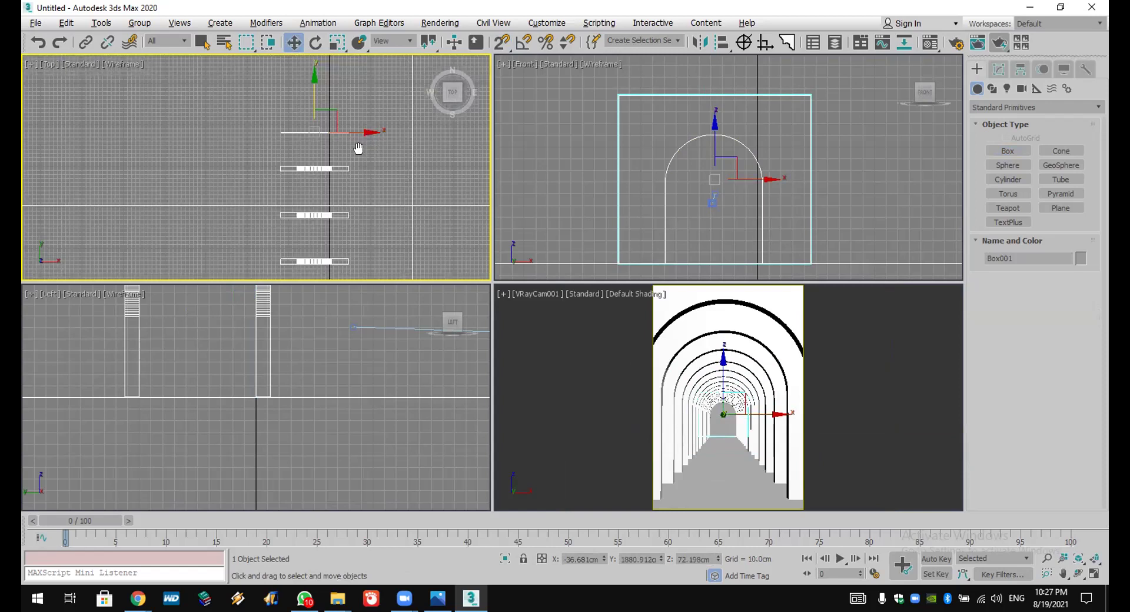
{"action": "scroll", "coordinate": [358, 147], "scroll_direction": "up", "scroll_amount": 3}
{"action": "left_click_drag", "start_coordinate": [291, 82], "coordinate": [290, 126]}
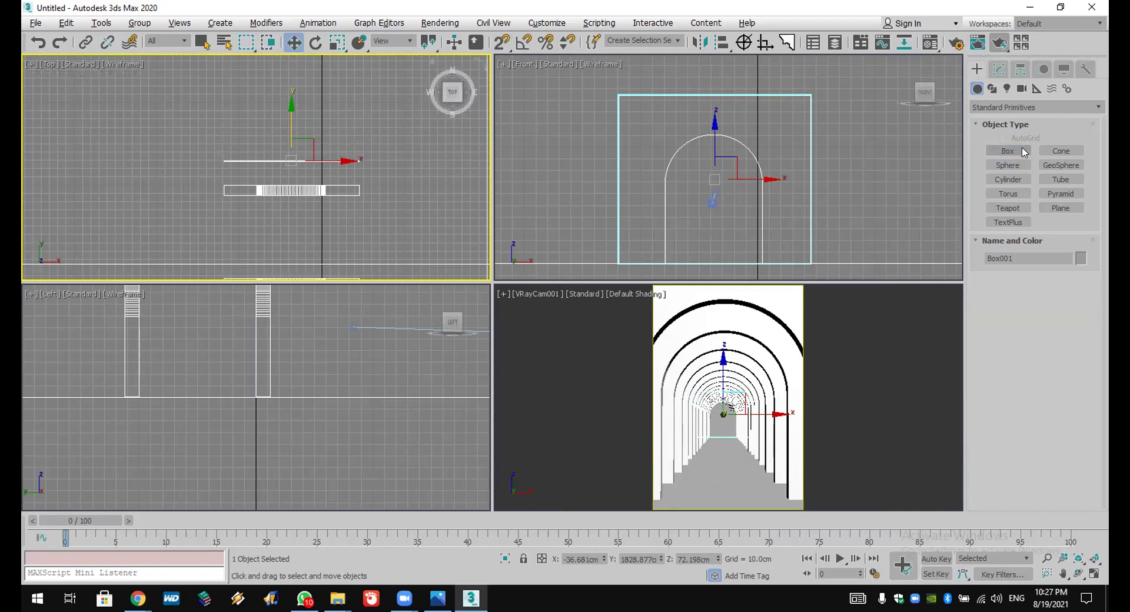
Step: Open the compact Material Editor and give the VRayMtl material Material #13 a black diffuse color
{"action": "left_click_drag", "start_coordinate": [930, 42], "coordinate": [930, 82]}
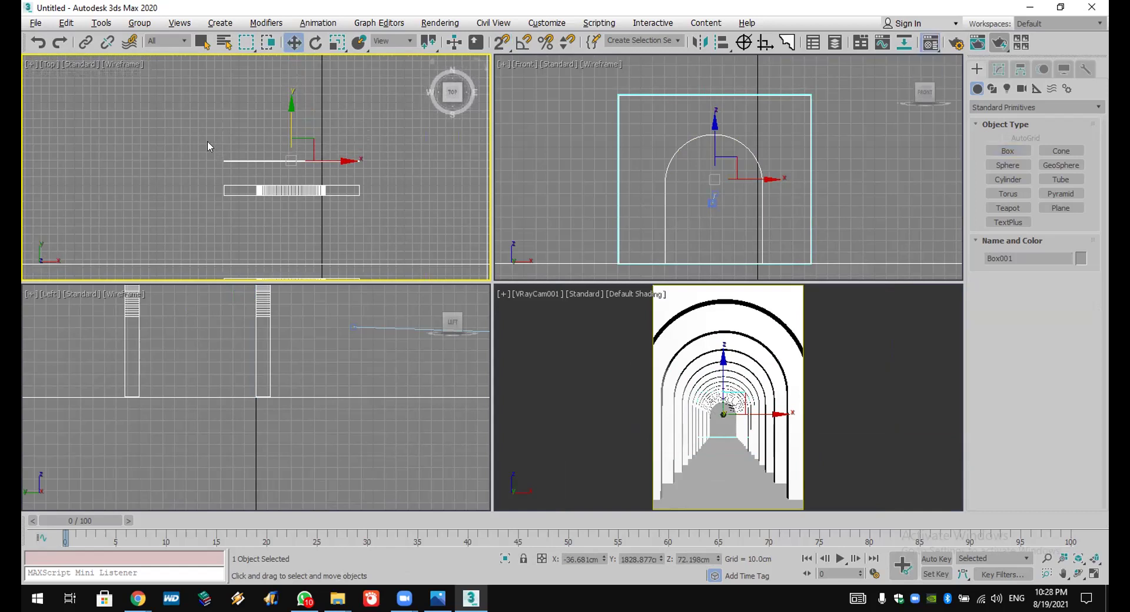
{"action": "key", "text": "m"}
{"action": "left_click", "coordinate": [111, 189]}
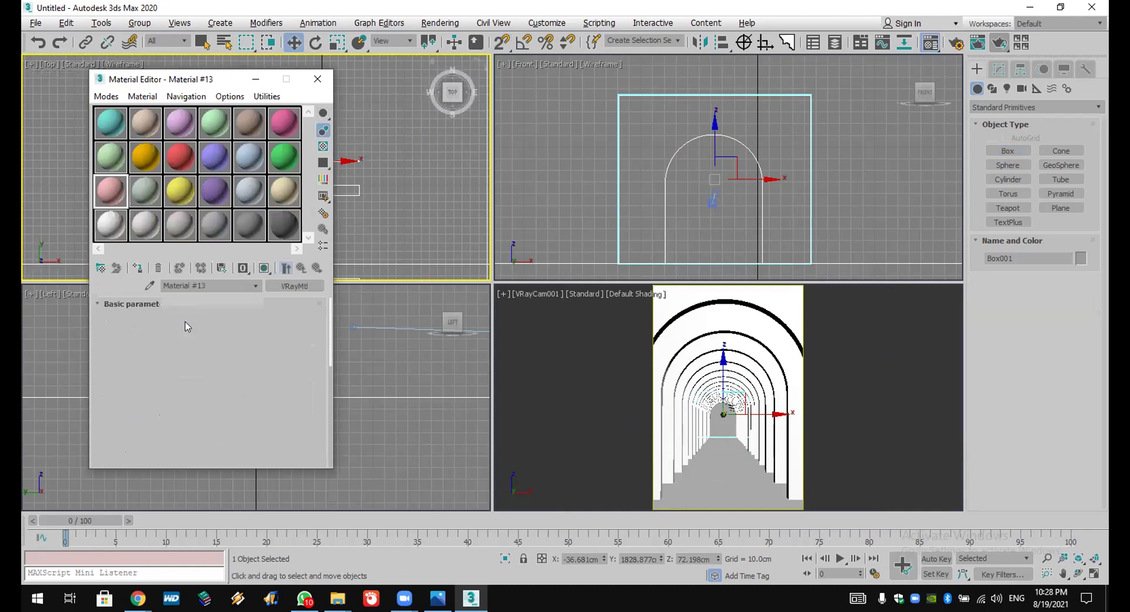
{"action": "left_click", "coordinate": [174, 319]}
{"action": "left_click_drag", "start_coordinate": [501, 157], "coordinate": [454, 156]}
{"action": "left_click", "coordinate": [524, 209]}
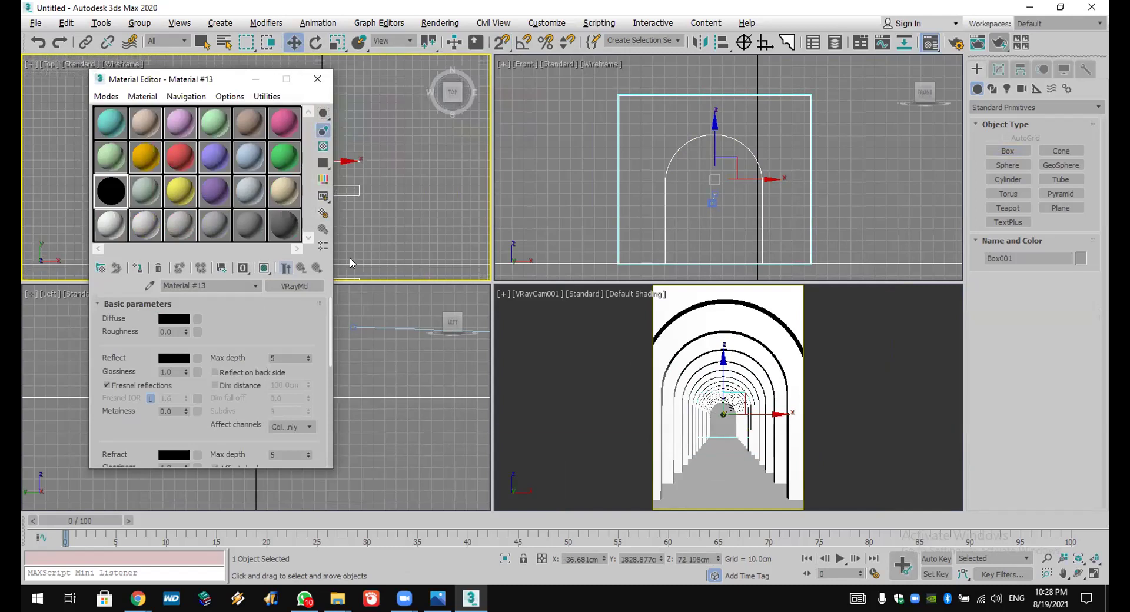
Step: Make Material #13 a mirror with white reflection and Fresnel reflections off, and assign it to the thin box
{"action": "left_click", "coordinate": [182, 358]}
{"action": "left_click_drag", "start_coordinate": [453, 156], "coordinate": [550, 156]}
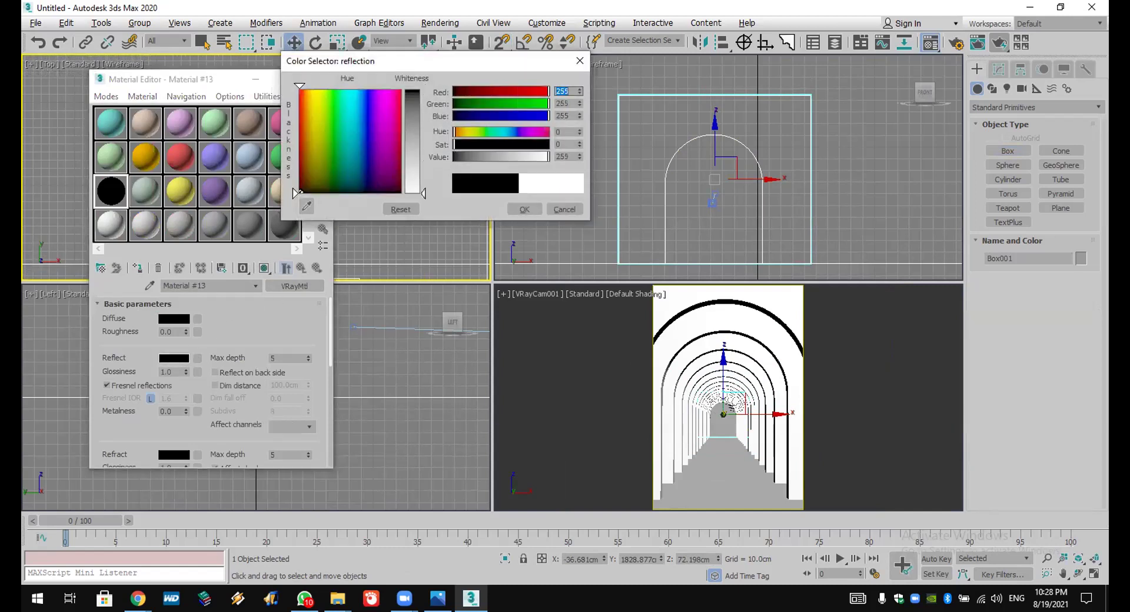
{"action": "left_click", "coordinate": [523, 211]}
{"action": "left_click", "coordinate": [122, 386]}
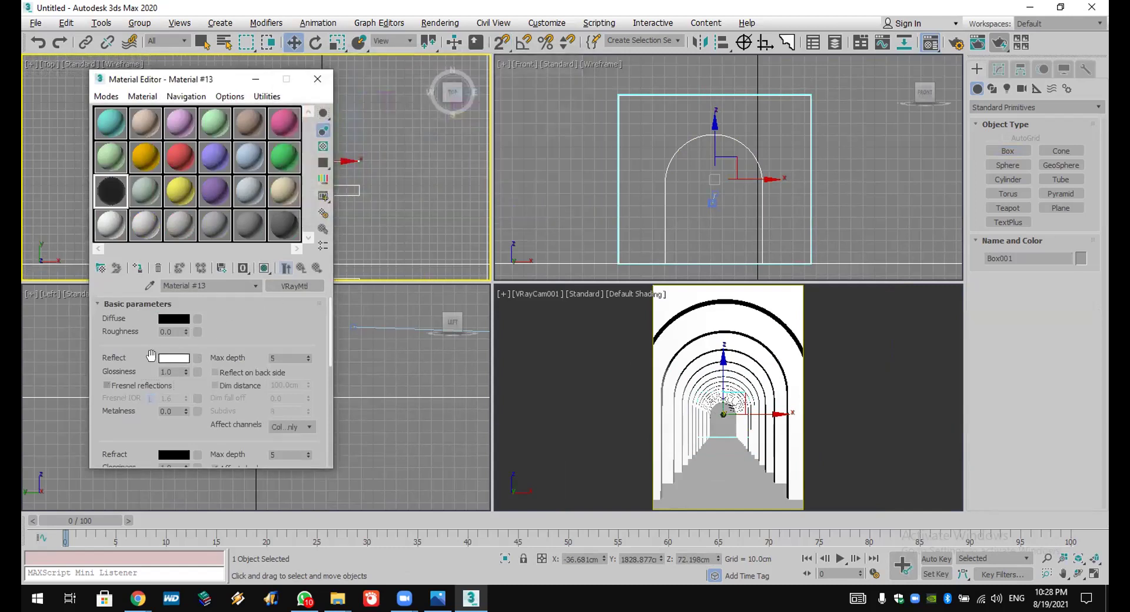
{"action": "left_click", "coordinate": [323, 146]}
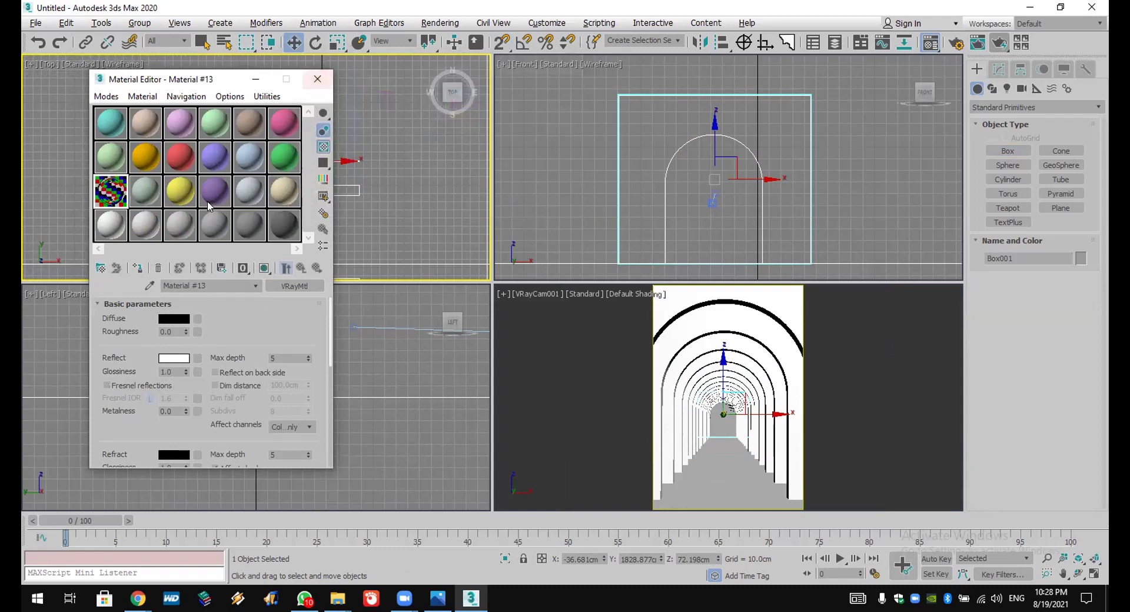
{"action": "left_click", "coordinate": [139, 268]}
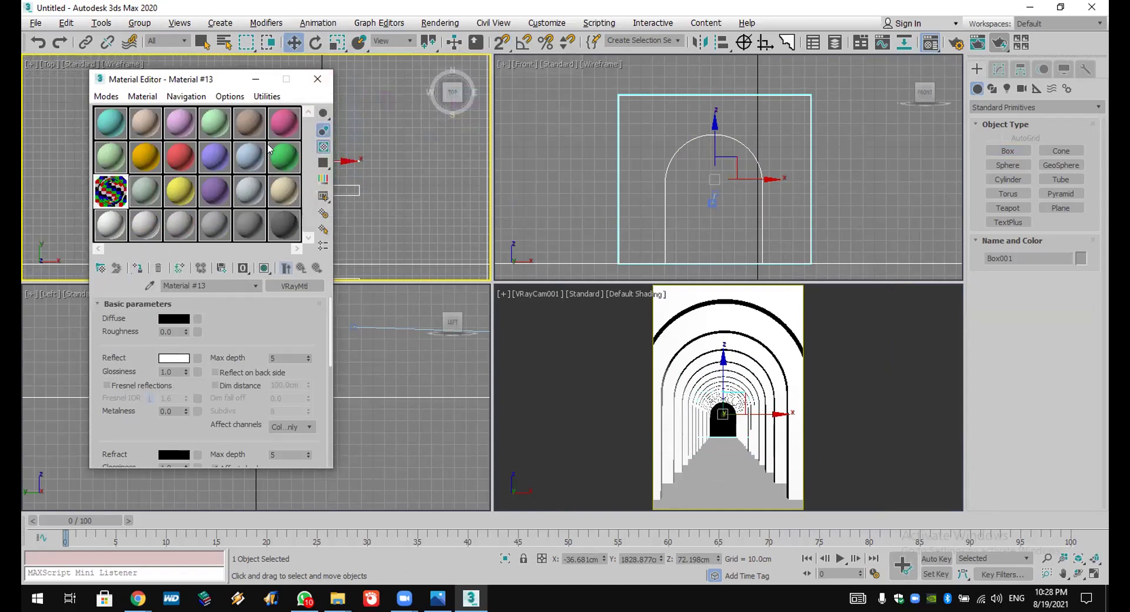
{"action": "left_click", "coordinate": [317, 79]}
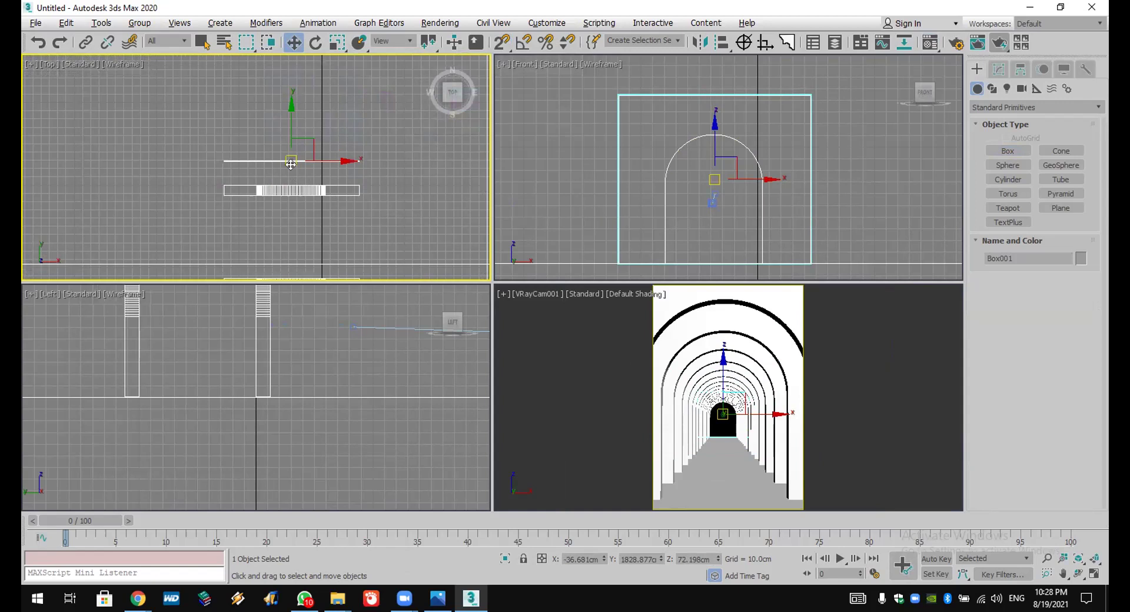
Step: Rotate the mirror box about 10.3 degrees around Z in the Top view, and activate the camera view
{"action": "left_click", "coordinate": [316, 42]}
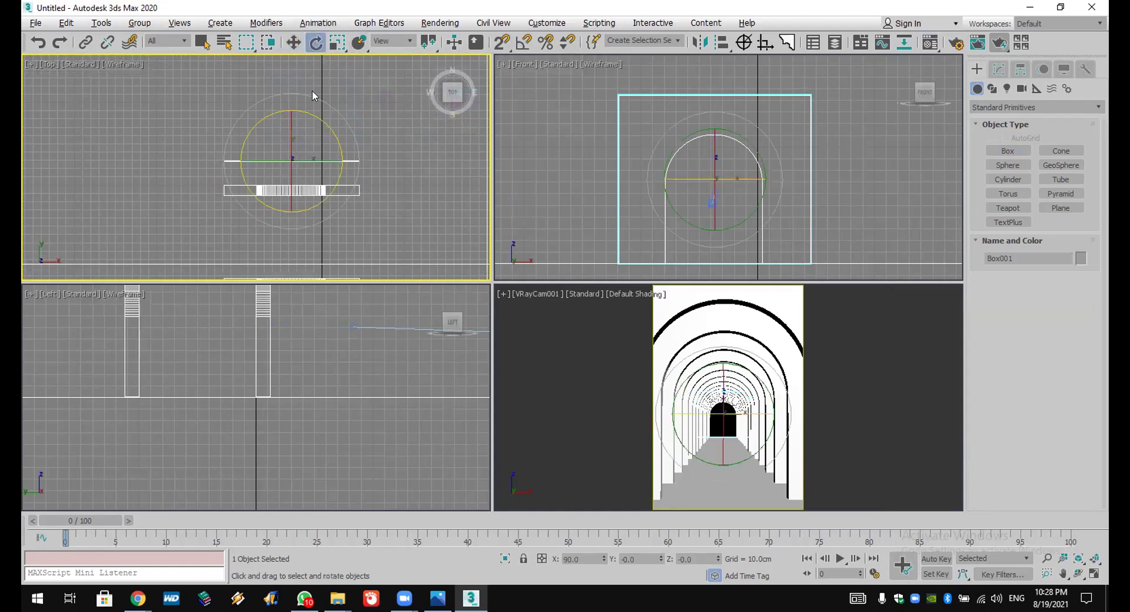
{"action": "left_click_drag", "start_coordinate": [315, 114], "coordinate": [311, 90]}
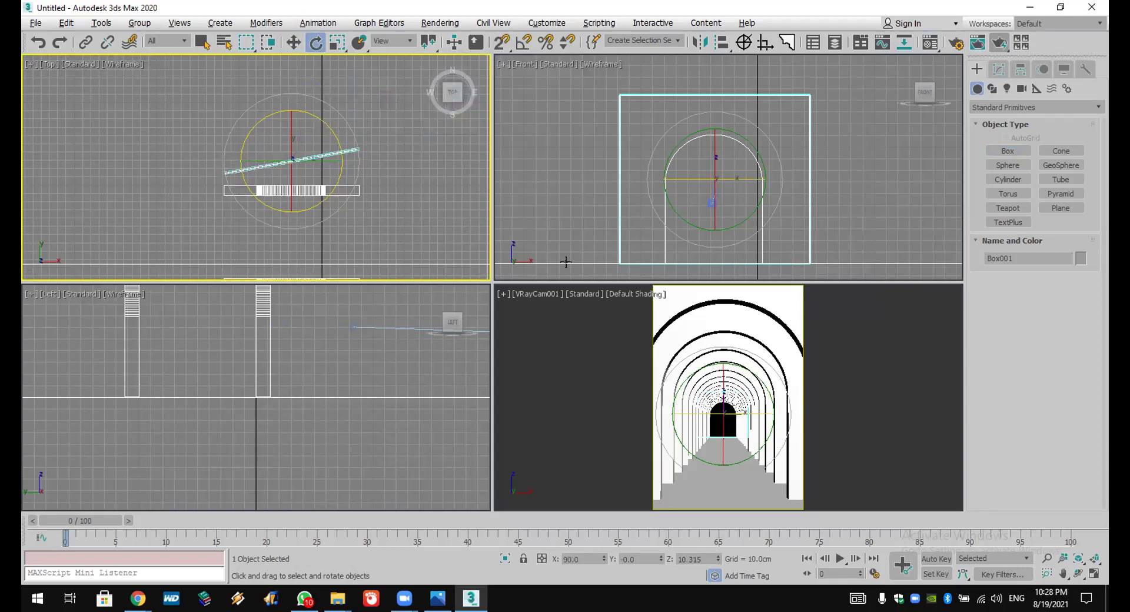
{"action": "left_click", "coordinate": [876, 336]}
{"action": "left_click", "coordinate": [805, 263]}
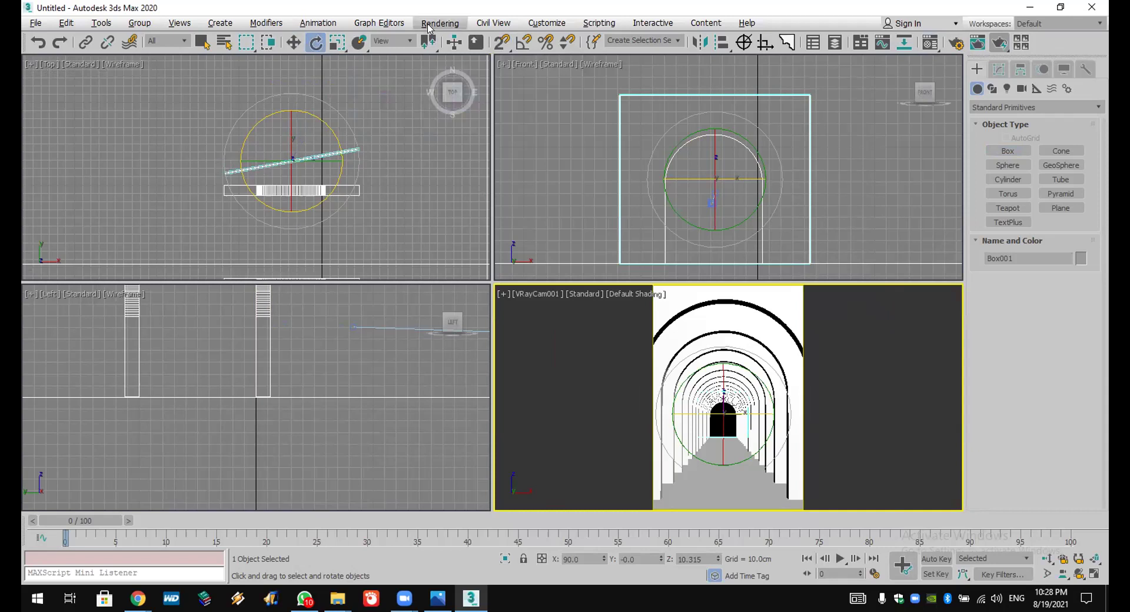
Step: Open Render Setup and set the primary global illumination engine to Irradiance map
{"action": "left_click", "coordinate": [437, 24]}
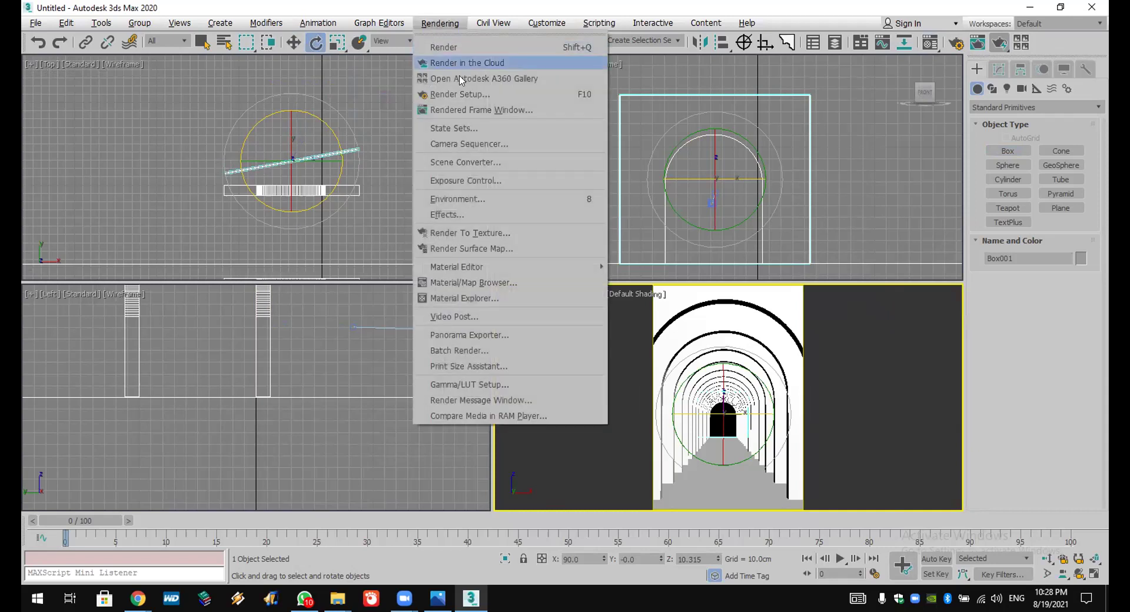
{"action": "left_click", "coordinate": [464, 93]}
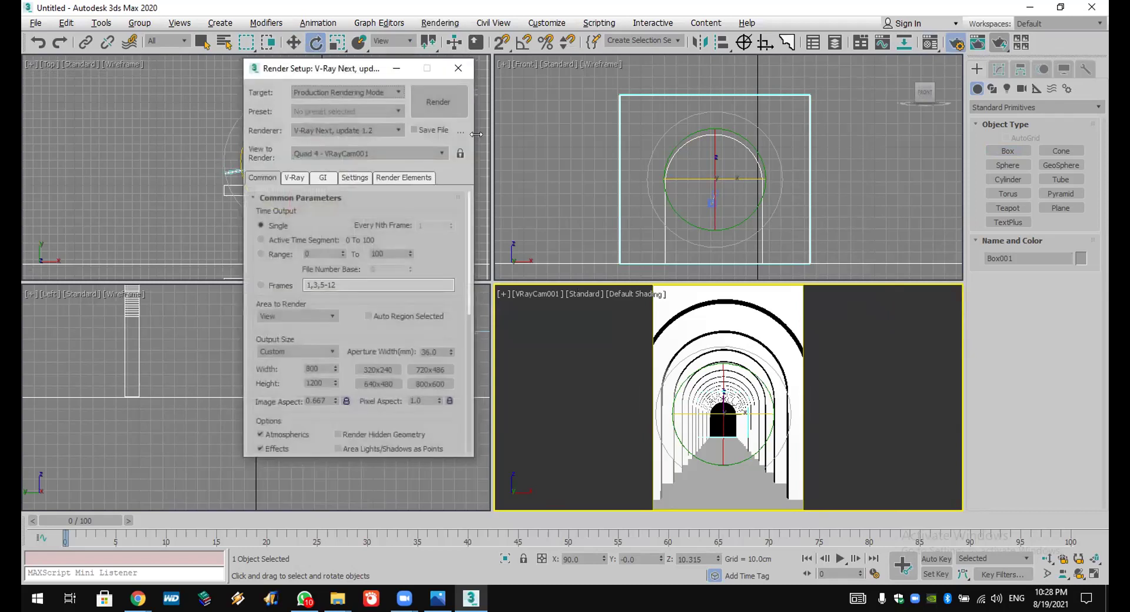
{"action": "left_click", "coordinate": [323, 178]}
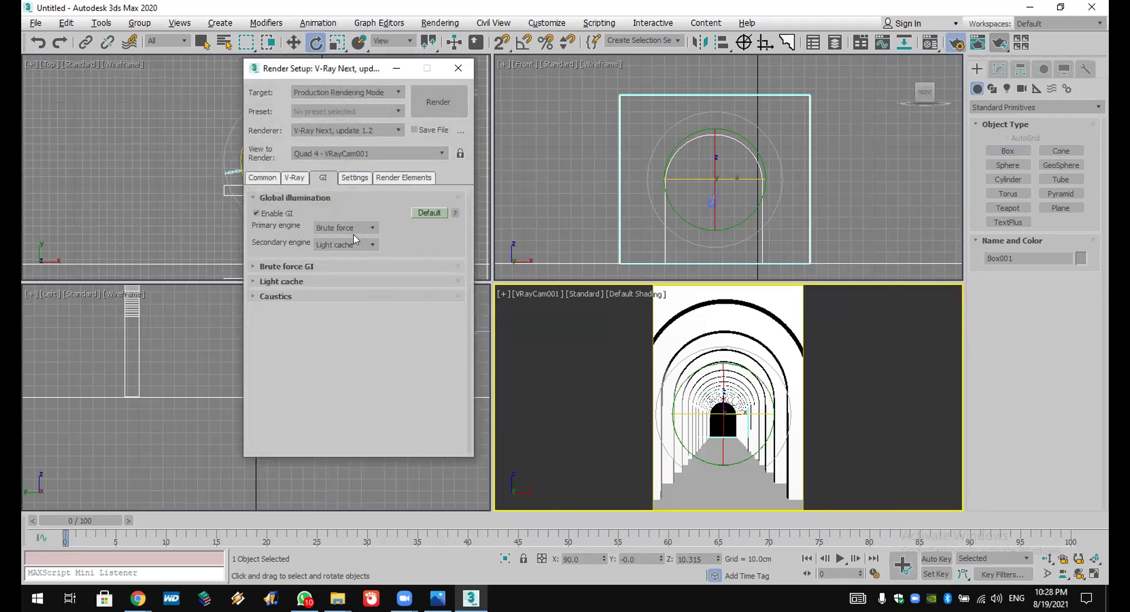
{"action": "left_click", "coordinate": [355, 228]}
{"action": "left_click", "coordinate": [358, 240]}
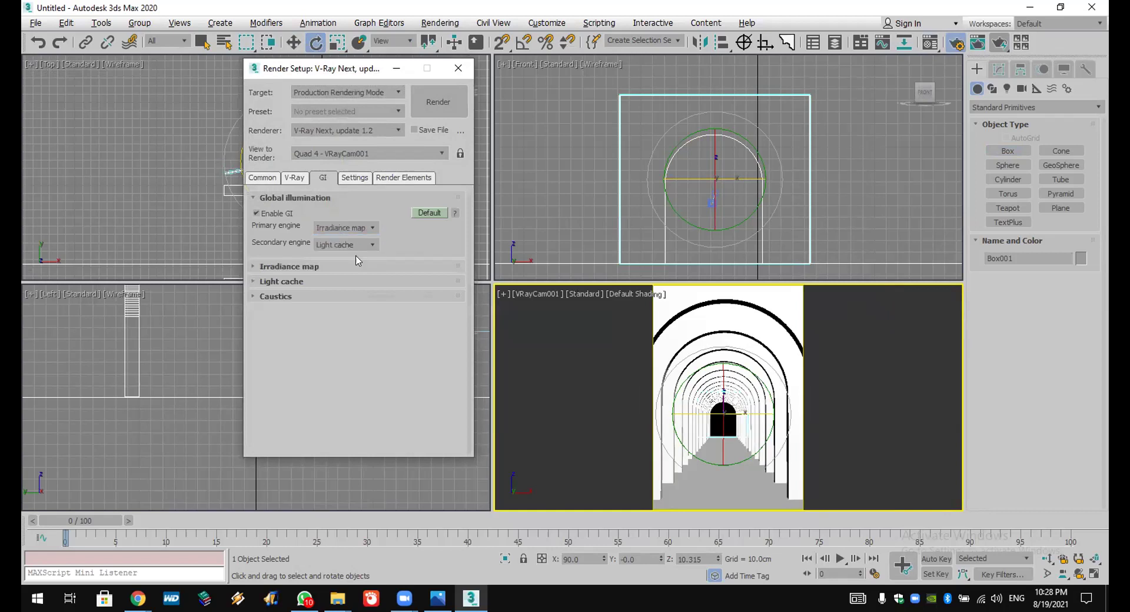
Step: Set the irradiance map preset to Low and the light cache subdivisions to 500
{"action": "left_click", "coordinate": [353, 284]}
{"action": "left_click", "coordinate": [347, 313]}
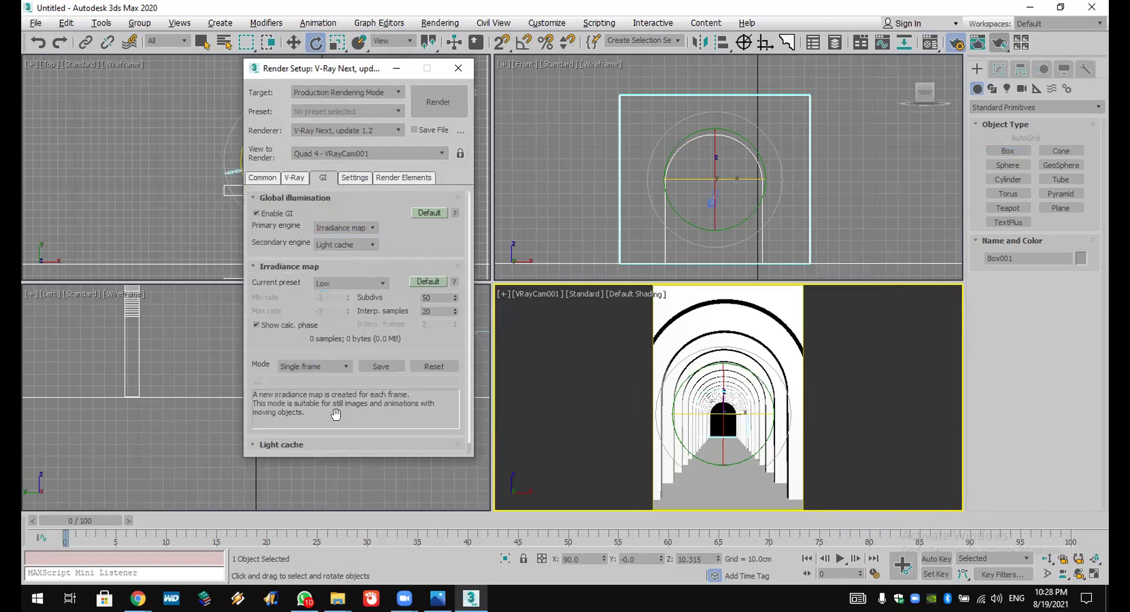
{"action": "left_click", "coordinate": [342, 444]}
{"action": "double_click", "coordinate": [340, 359]}
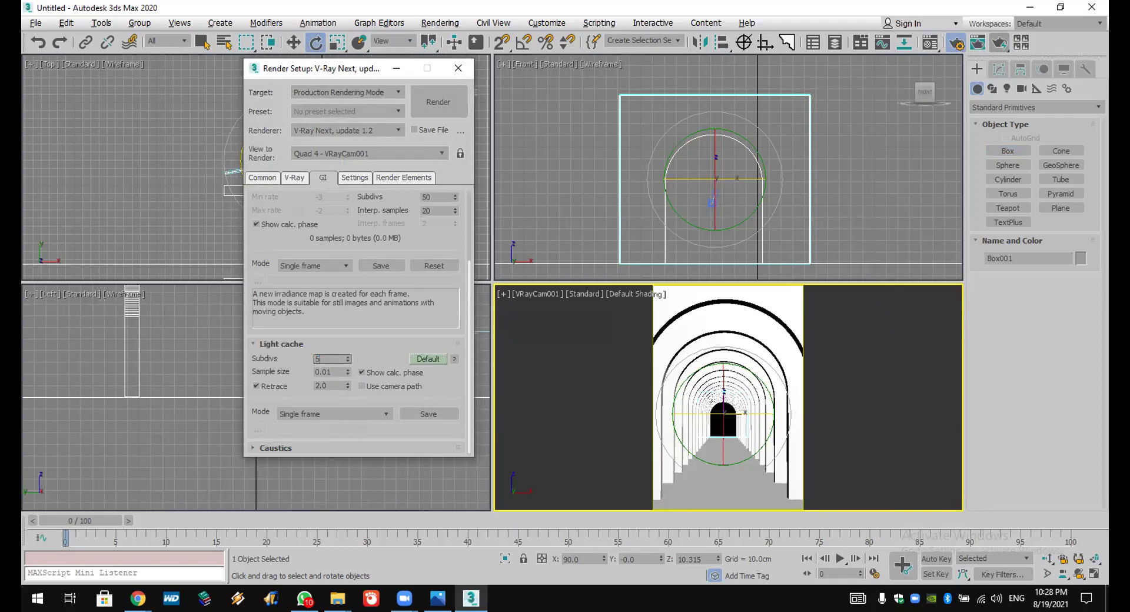
Step: Set the Reinhard color mapping to Color mapping and gamma mode with gamma 1.7, and close Render Setup
{"action": "left_click", "coordinate": [295, 177]}
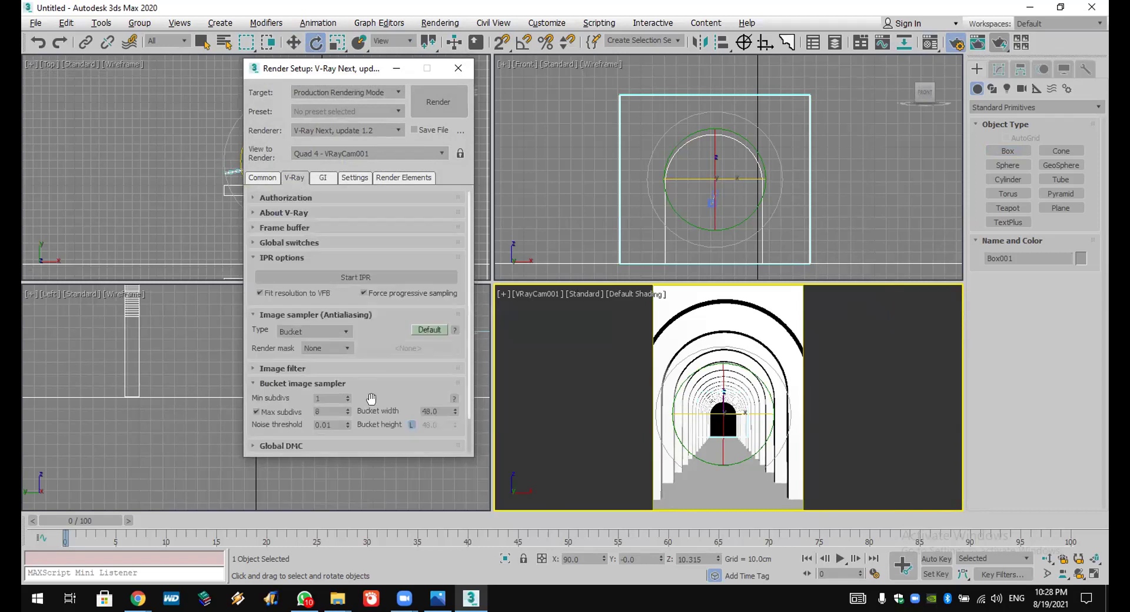
{"action": "scroll", "coordinate": [390, 344], "scroll_direction": "down", "scroll_amount": 2}
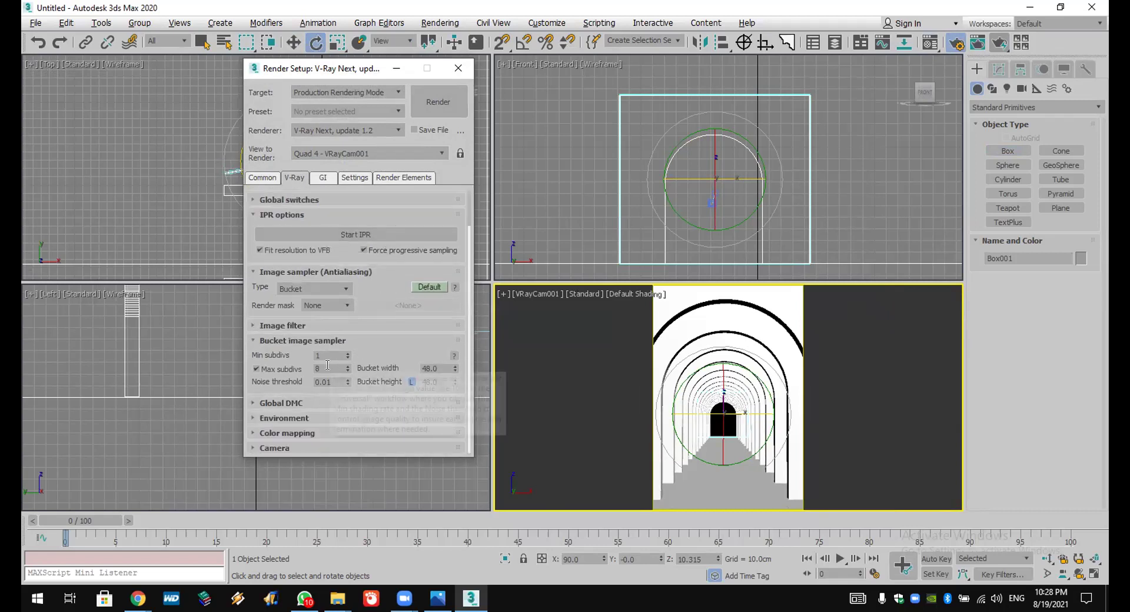
{"action": "left_click", "coordinate": [323, 433]}
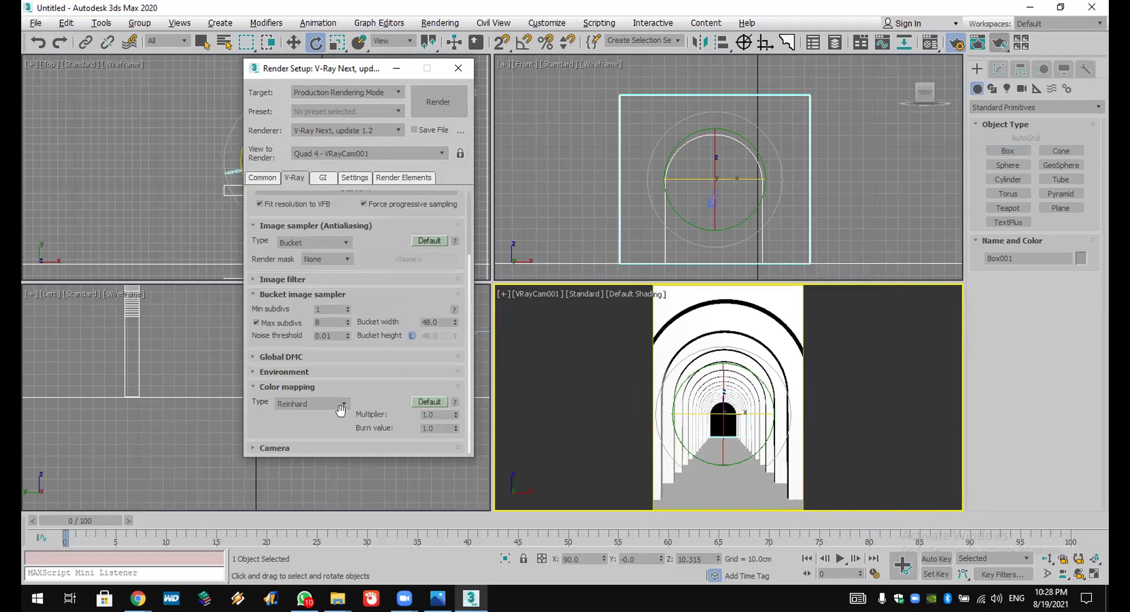
{"action": "left_click", "coordinate": [429, 402]}
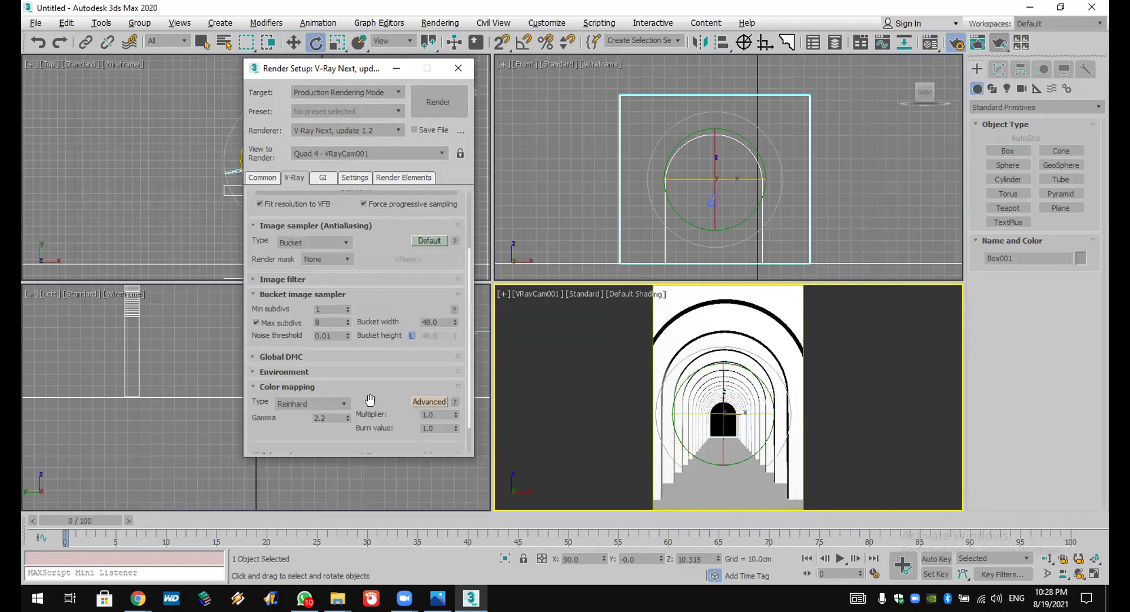
{"action": "scroll", "coordinate": [379, 408], "scroll_direction": "down", "scroll_amount": 2}
{"action": "left_click", "coordinate": [418, 429]}
{"action": "left_click", "coordinate": [412, 448]}
{"action": "double_click", "coordinate": [335, 375]}
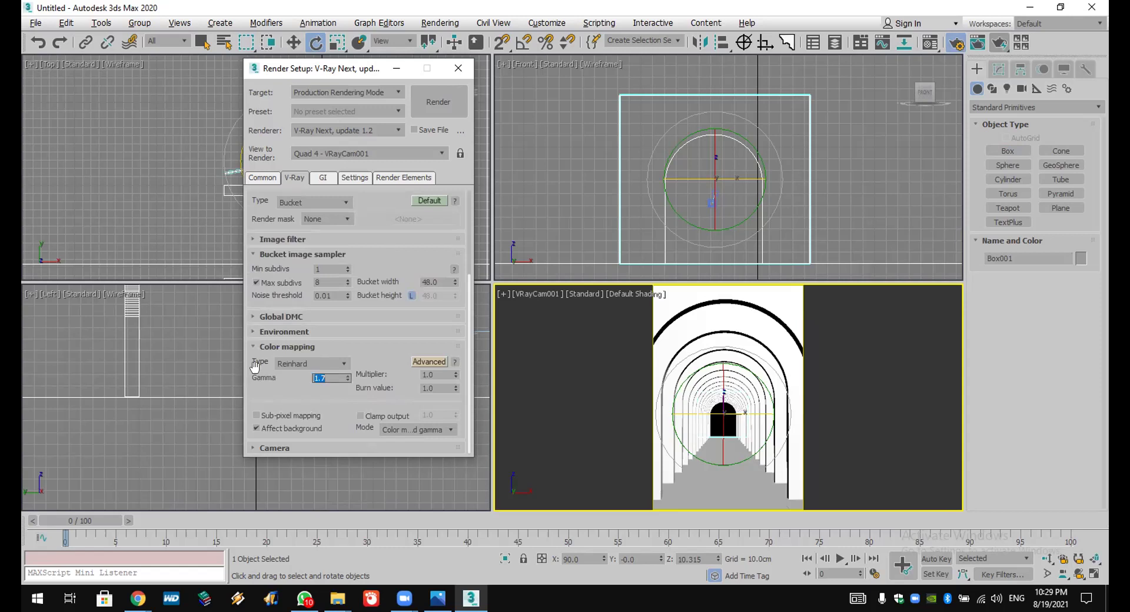
{"action": "left_click", "coordinate": [323, 180]}
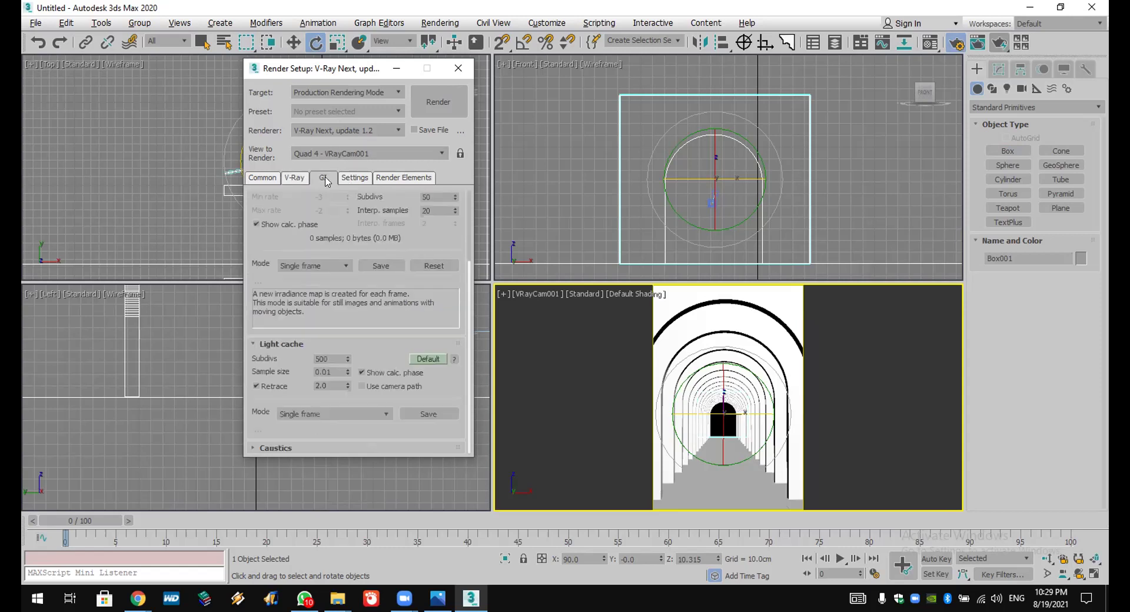
{"action": "left_click", "coordinate": [458, 70]}
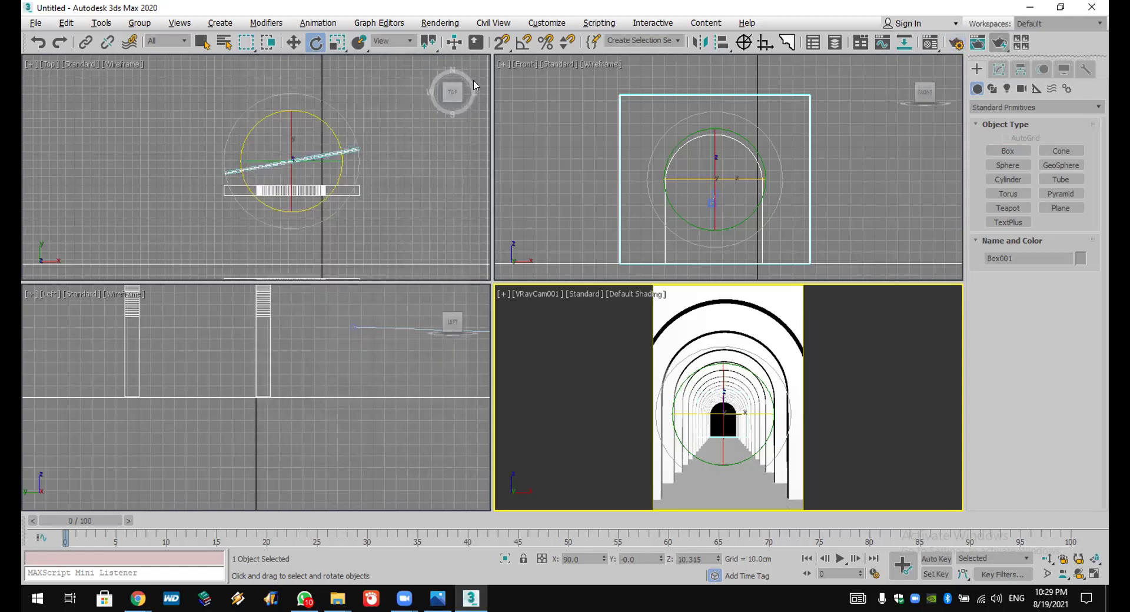
Step: Create a VRaySun in the Top view beside the floor, targeted at the corridor, and add the VRaySky environment map
{"action": "middle_click_drag", "start_coordinate": [312, 138], "coordinate": [247, 127]}
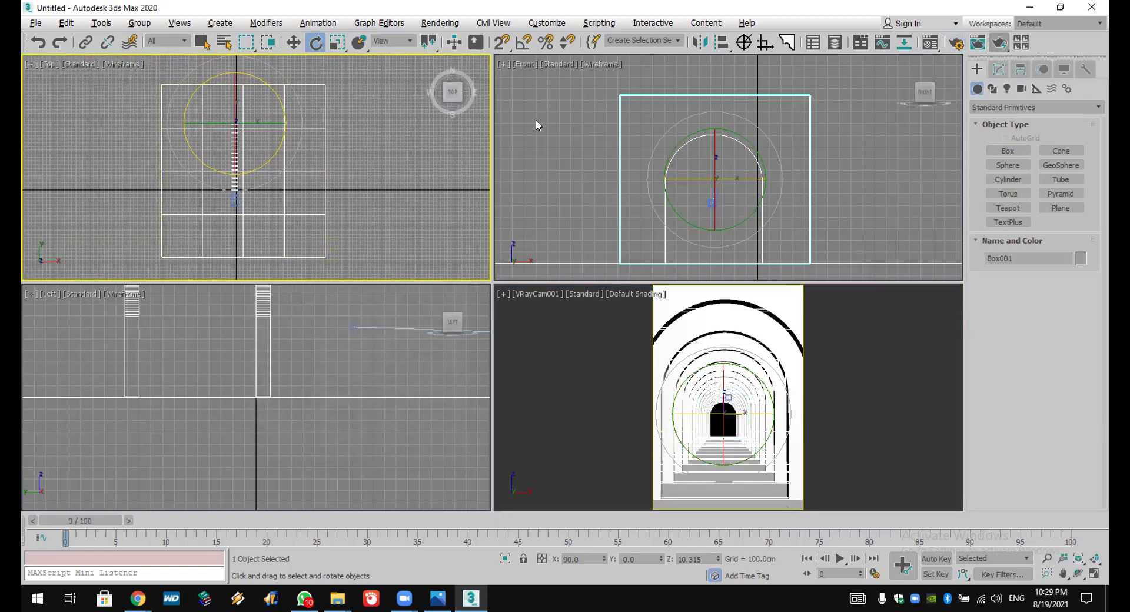
{"action": "left_click", "coordinate": [1006, 90]}
{"action": "left_click", "coordinate": [1025, 107]}
{"action": "left_click", "coordinate": [1024, 145]}
{"action": "left_click", "coordinate": [1061, 165]}
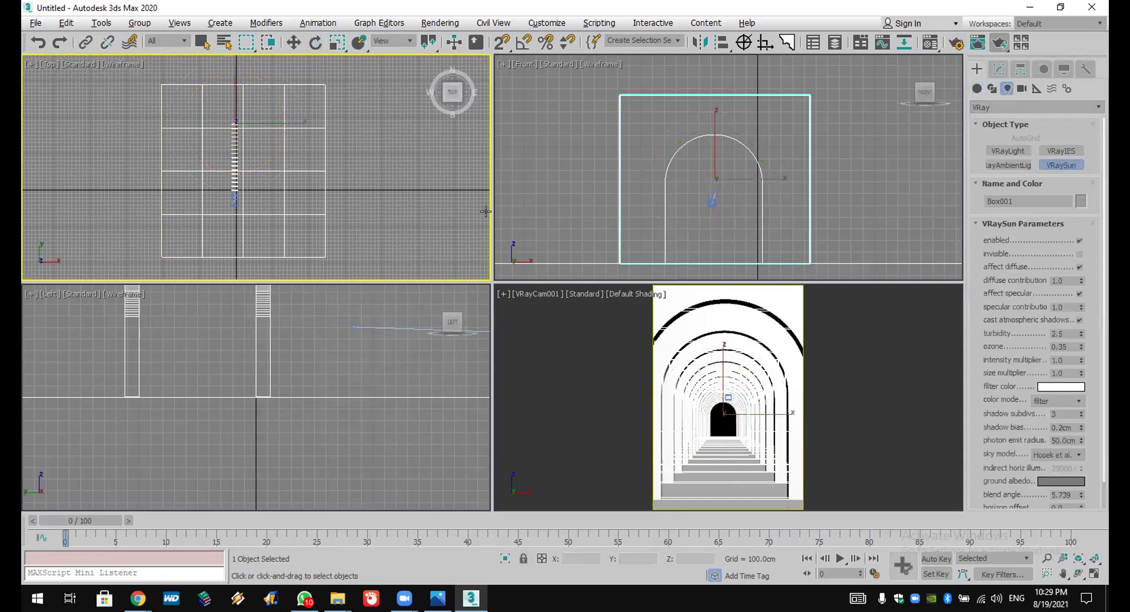
{"action": "scroll", "coordinate": [302, 196], "scroll_direction": "down", "scroll_amount": 3}
{"action": "left_click_drag", "start_coordinate": [470, 178], "coordinate": [273, 183]}
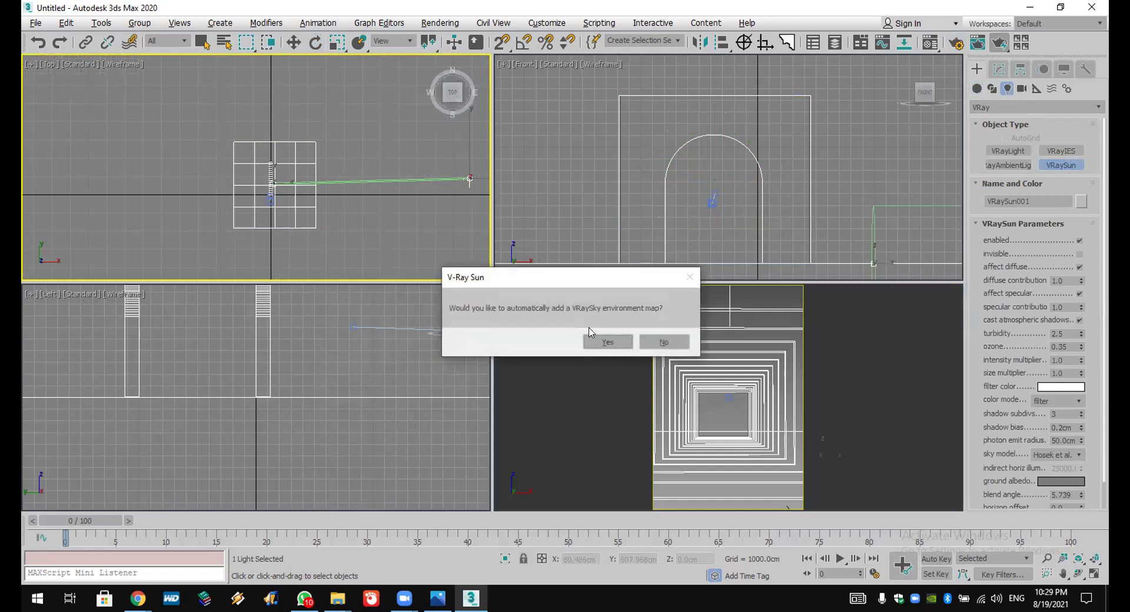
{"action": "left_click", "coordinate": [606, 341]}
Step: Raise the sun in the Front view to a height of about 5669 cm
{"action": "right_click", "coordinate": [380, 382]}
{"action": "scroll", "coordinate": [386, 386], "scroll_direction": "down", "scroll_amount": 3}
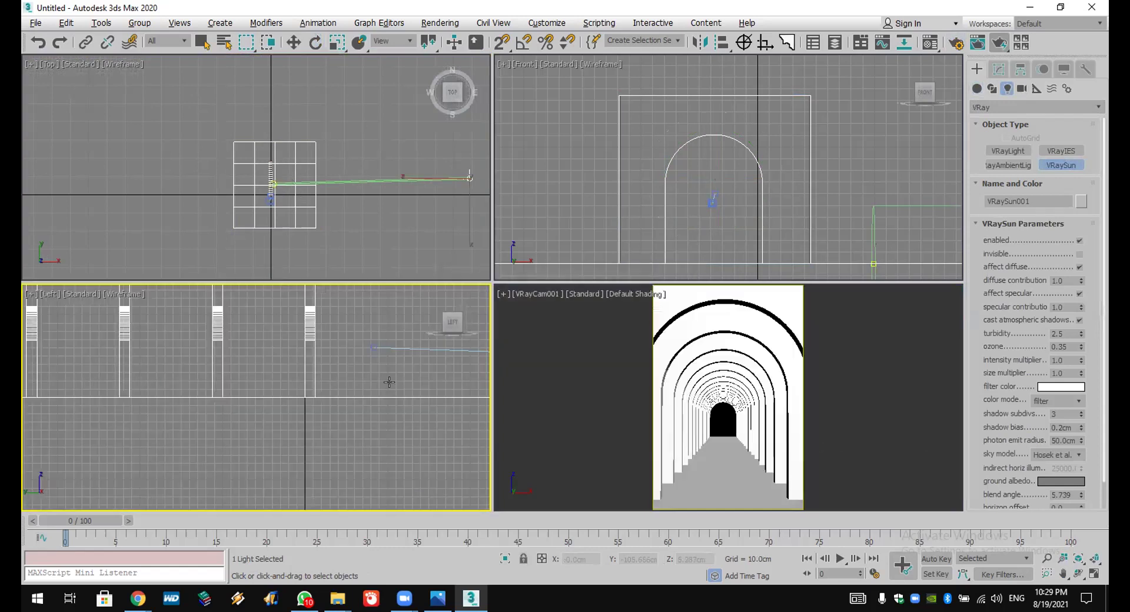
{"action": "scroll", "coordinate": [320, 429], "scroll_direction": "down", "scroll_amount": 5}
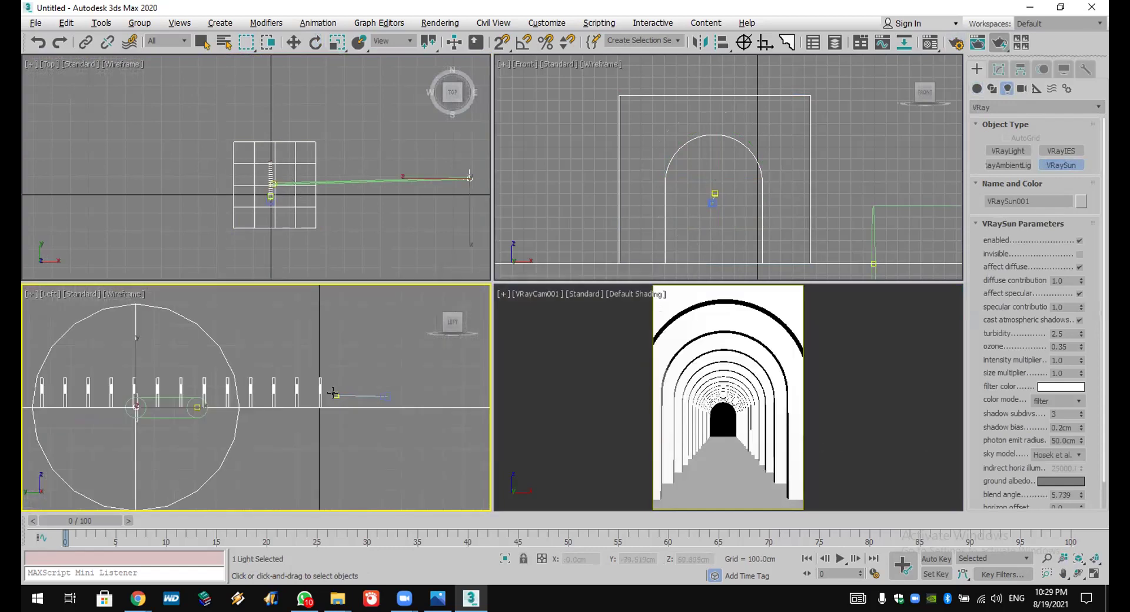
{"action": "right_click", "coordinate": [227, 397]}
{"action": "left_click", "coordinate": [293, 43]}
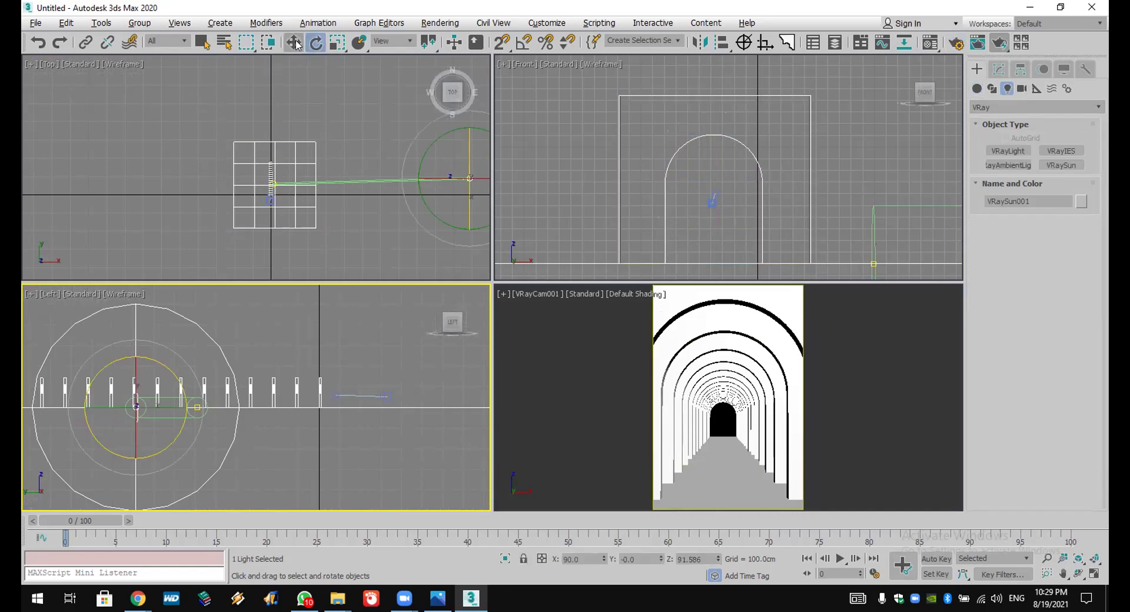
{"action": "scroll", "coordinate": [724, 147], "scroll_direction": "down", "scroll_amount": 8}
{"action": "middle_click_drag", "start_coordinate": [769, 176], "coordinate": [610, 197]}
{"action": "mouse_move", "coordinate": [873, 172]}
{"action": "left_mouse_down"}
{"action": "mouse_move", "coordinate": [886, 69]}
{"action": "mouse_move", "coordinate": [867, 55]}
{"action": "left_mouse_up"}
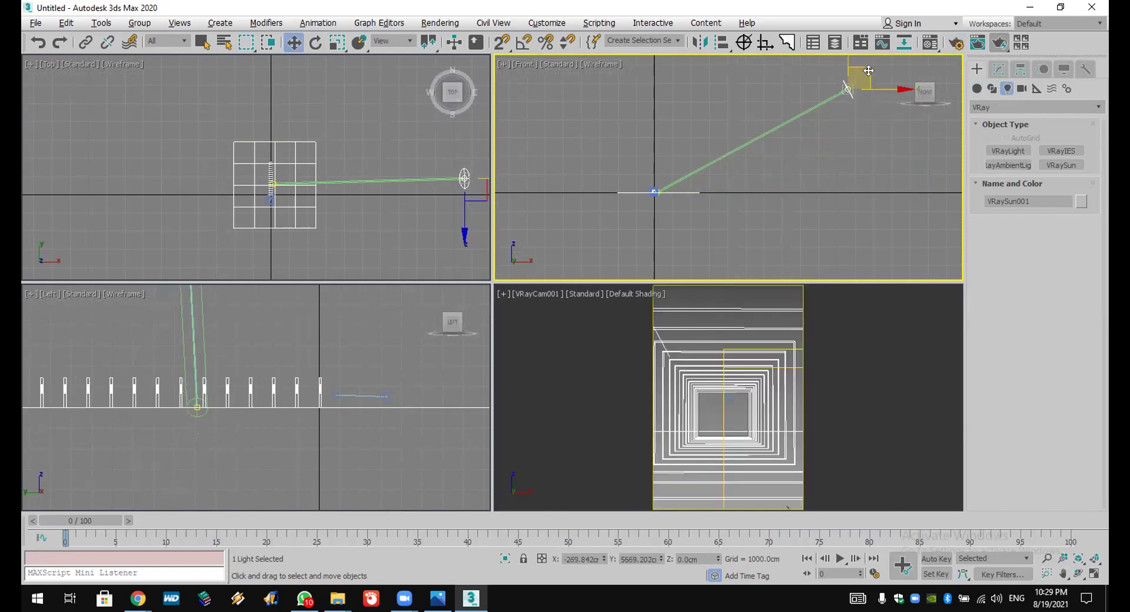
Step: Set the sun's size multiplier to 2.98 and photon emit radius to about 412.5 cm, and show the camera view in High Quality
{"action": "left_click", "coordinate": [999, 69]}
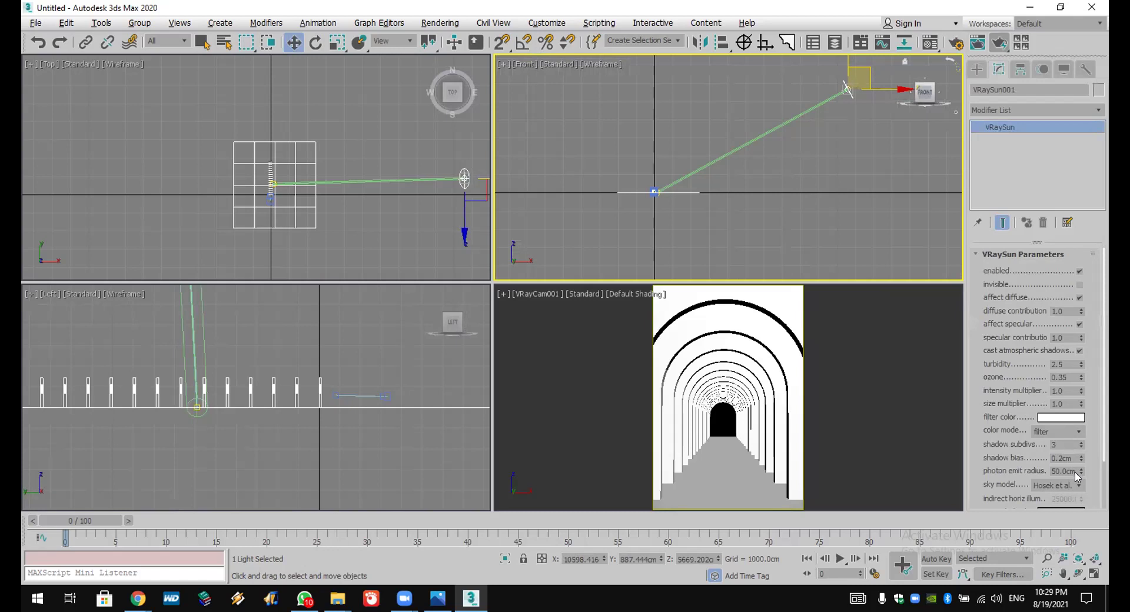
{"action": "left_click_drag", "start_coordinate": [1081, 474], "coordinate": [1073, 268]}
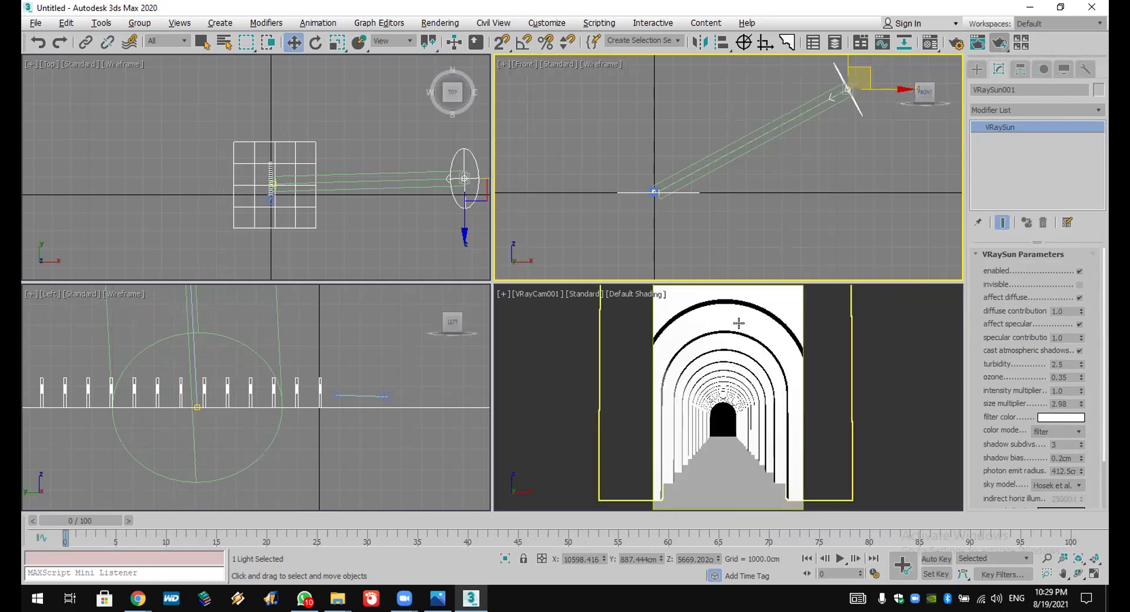
{"action": "left_click", "coordinate": [585, 294]}
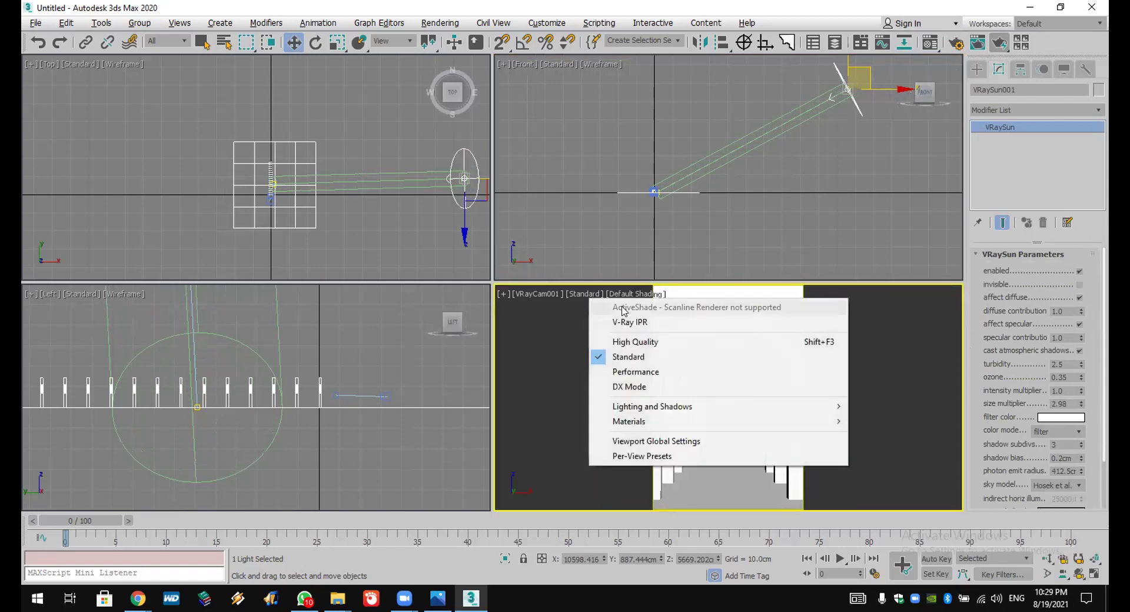
{"action": "left_click", "coordinate": [628, 342]}
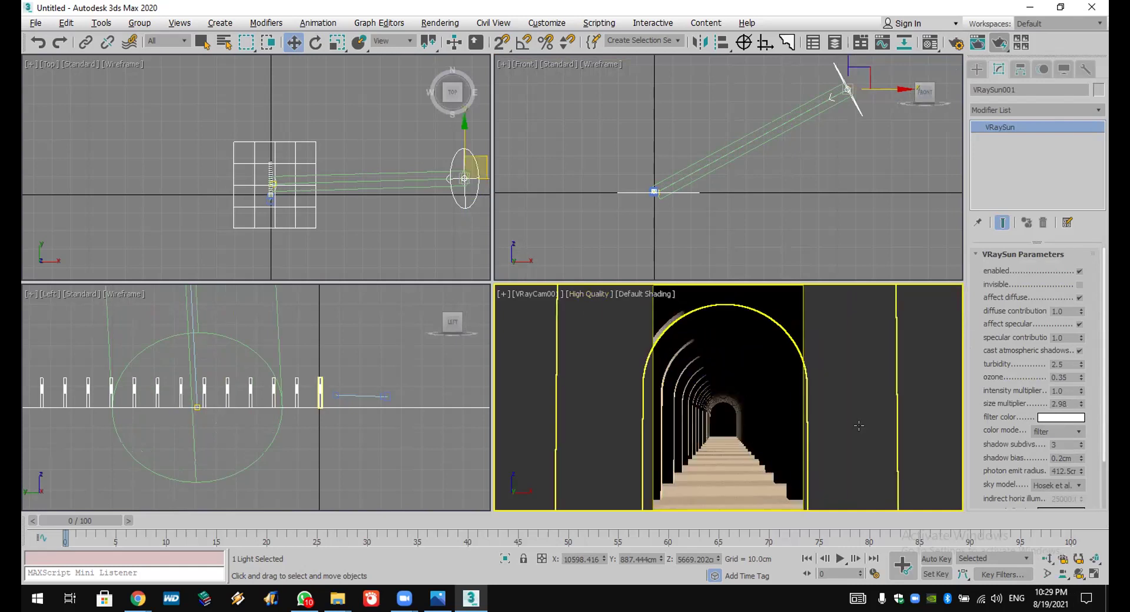
Step: Move the sun in the Top view to about Y 3722 cm, and start a test render of the camera view, cancelling it early
{"action": "left_click_drag", "start_coordinate": [476, 157], "coordinate": [472, 109]}
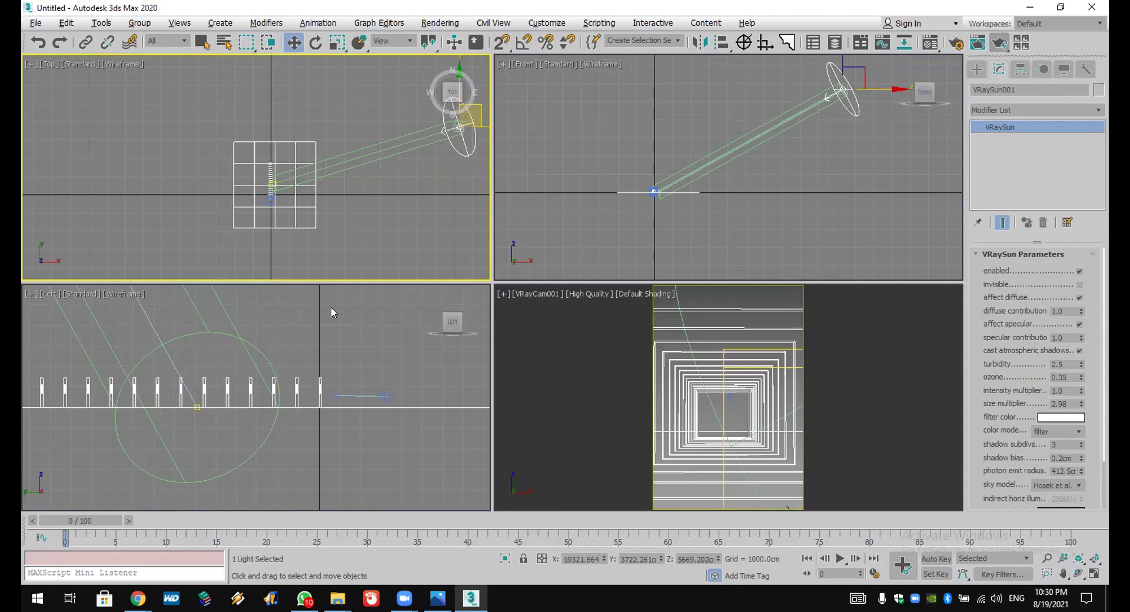
{"action": "right_click", "coordinate": [882, 325]}
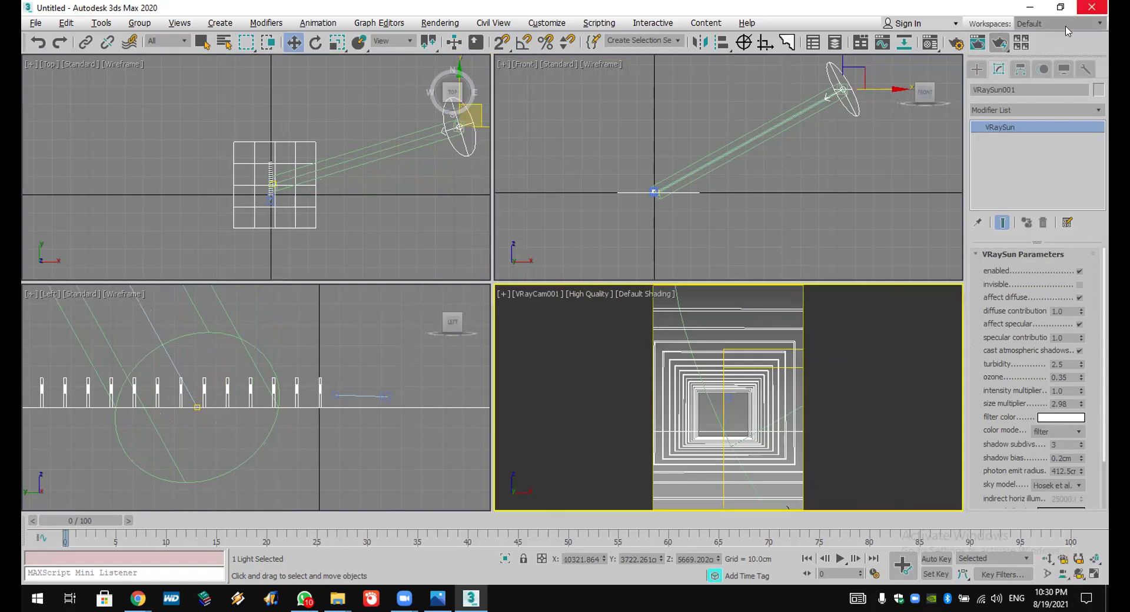
{"action": "left_click", "coordinate": [1001, 43]}
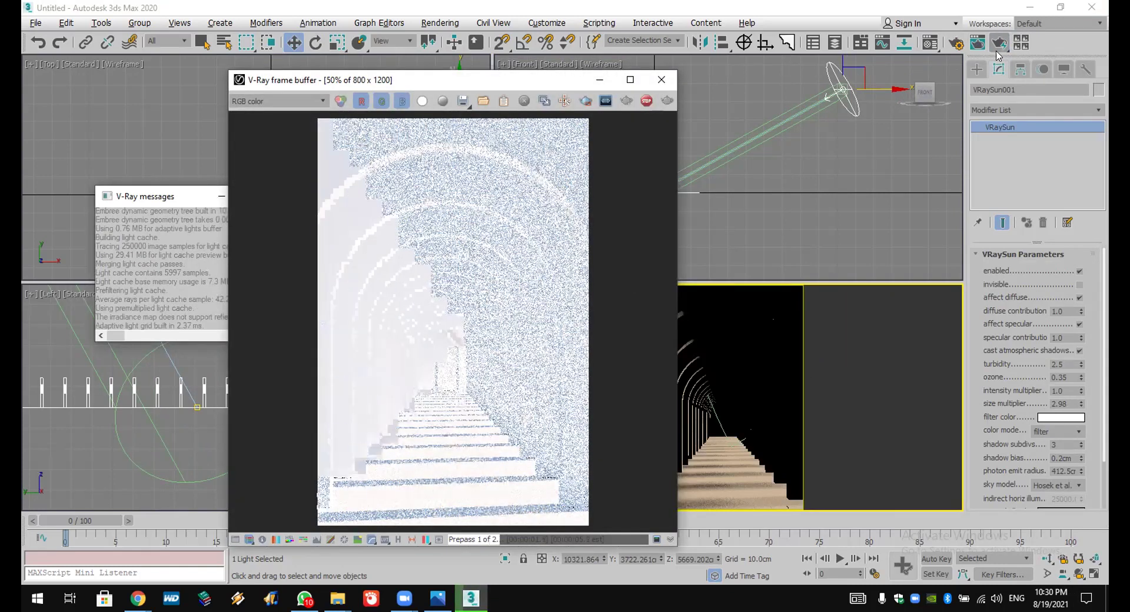
{"action": "left_click", "coordinate": [661, 79]}
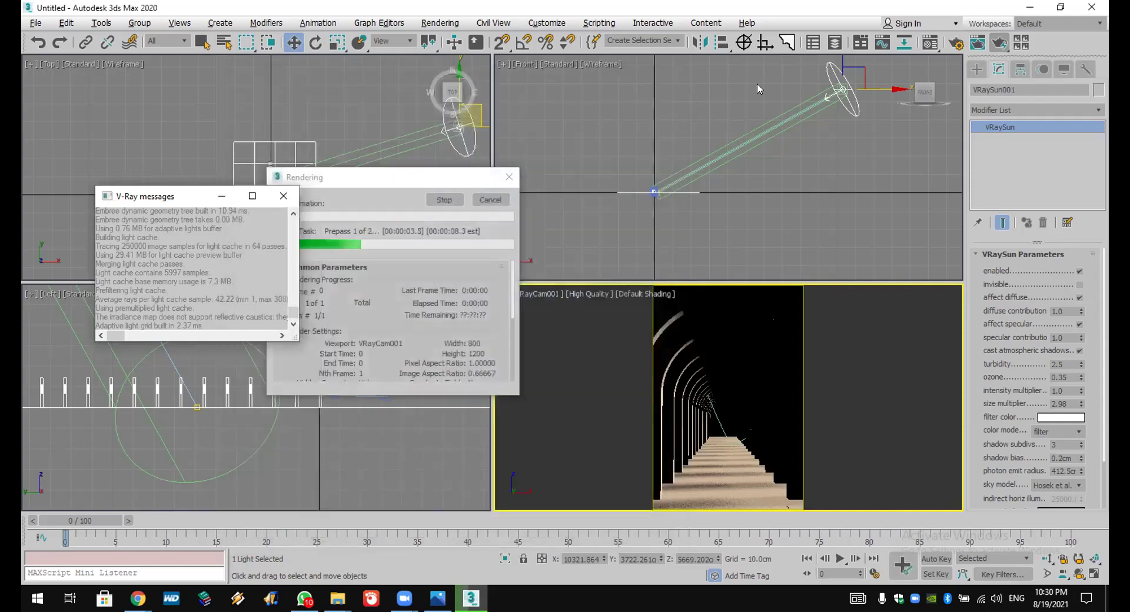
{"action": "left_click", "coordinate": [491, 201]}
Step: Set the sun's intensity multiplier to 0.5 and run another short test render of the camera view
{"action": "left_click", "coordinate": [824, 259]}
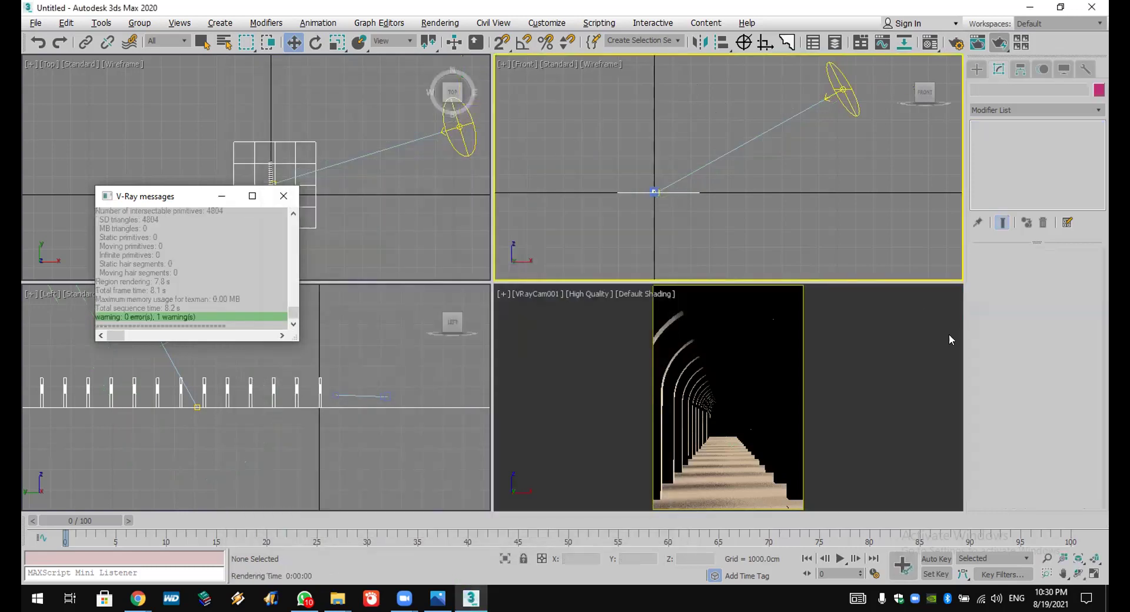
{"action": "left_click", "coordinate": [887, 351]}
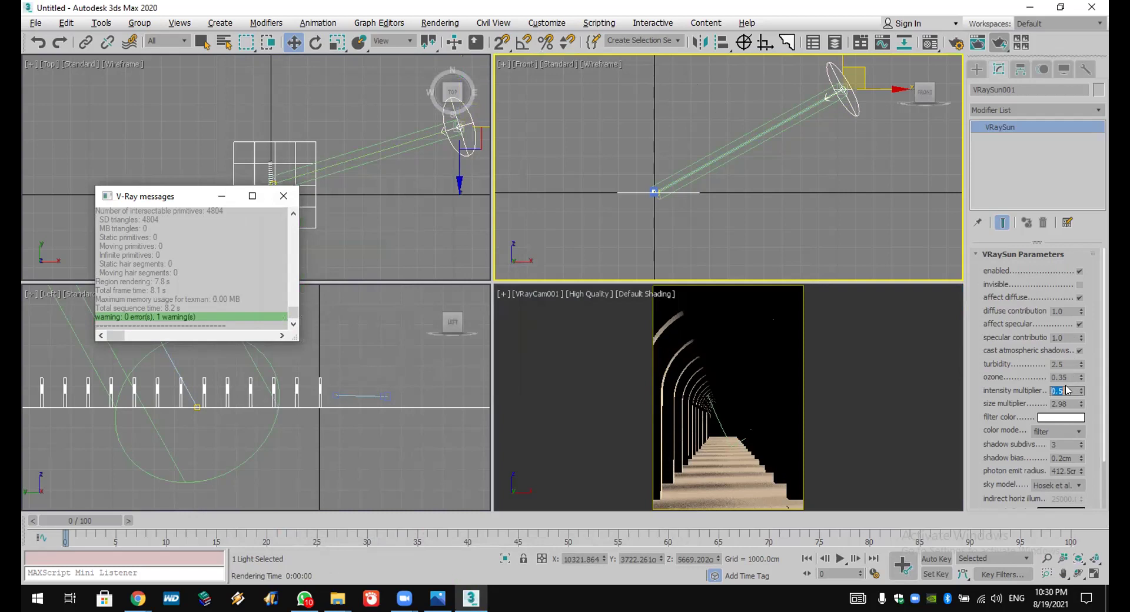
{"action": "left_click", "coordinate": [887, 322]}
{"action": "left_click", "coordinate": [999, 43]}
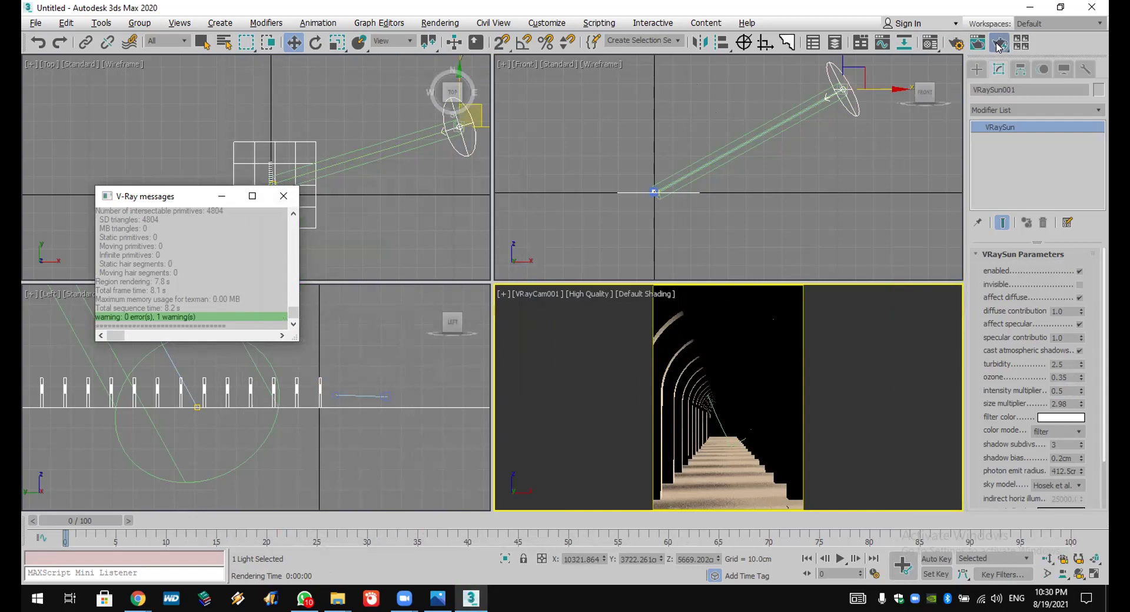
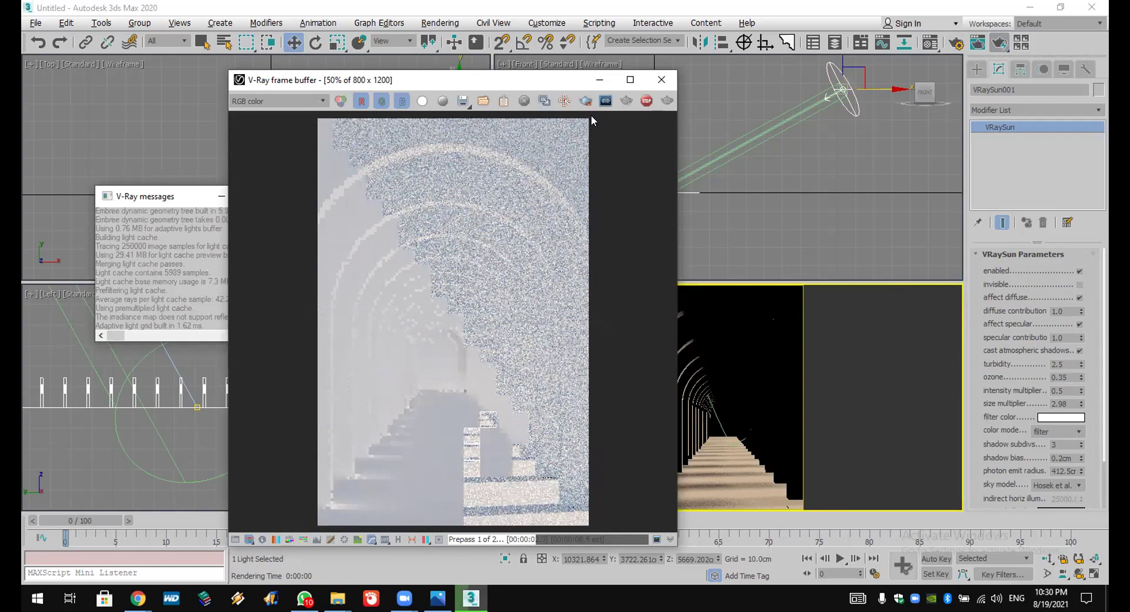
{"action": "left_click", "coordinate": [661, 82]}
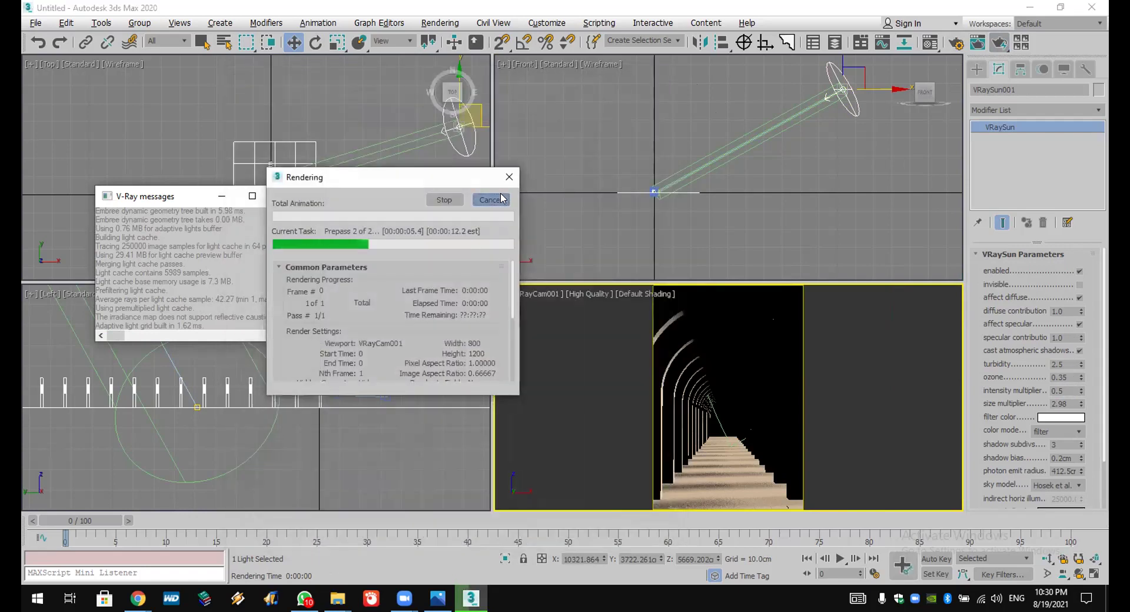
Step: Lower the color mapping gamma to 1.3 in Render Setup and render the camera view, moving the frame buffer aside
{"action": "left_click", "coordinate": [440, 23]}
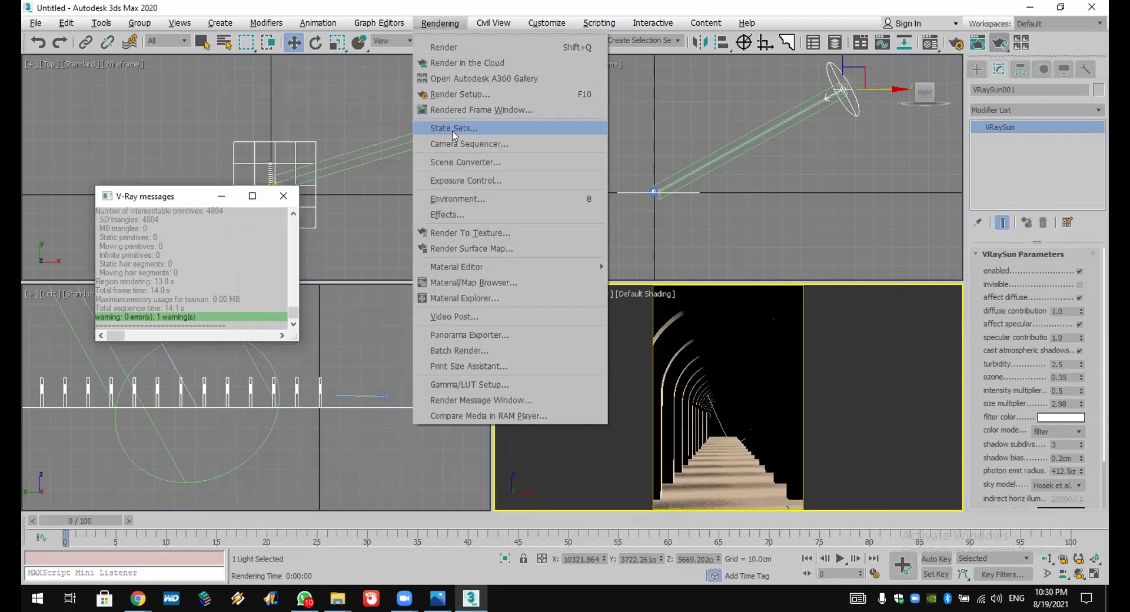
{"action": "left_click", "coordinate": [476, 94]}
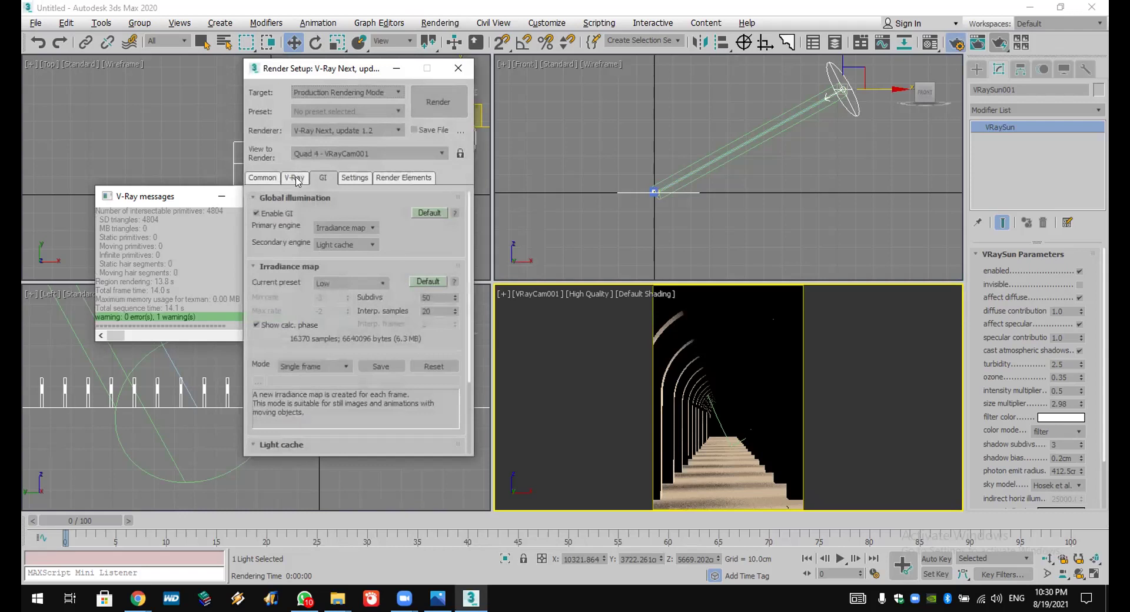
{"action": "left_click", "coordinate": [295, 178]}
{"action": "scroll", "coordinate": [383, 391], "scroll_direction": "down", "scroll_amount": 4}
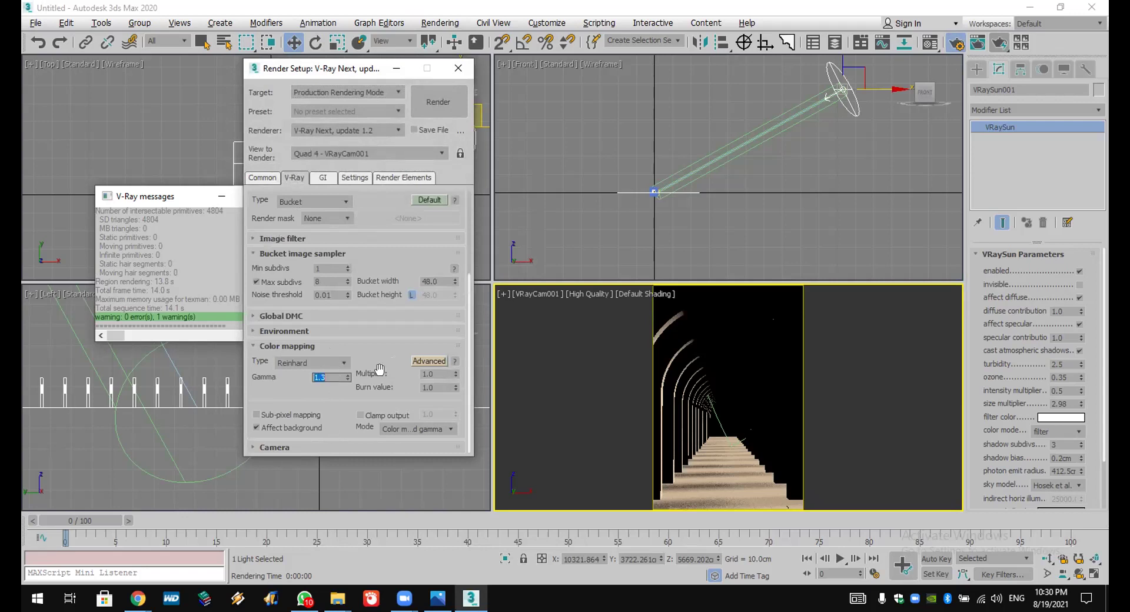
{"action": "right_click", "coordinate": [848, 282]}
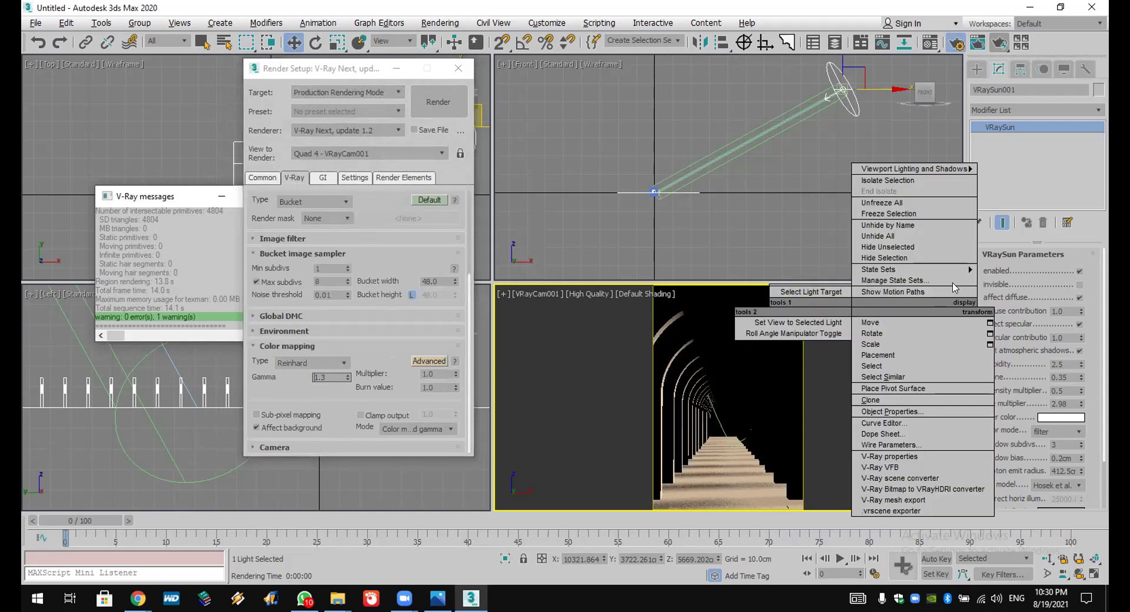
{"action": "left_click", "coordinate": [1001, 45]}
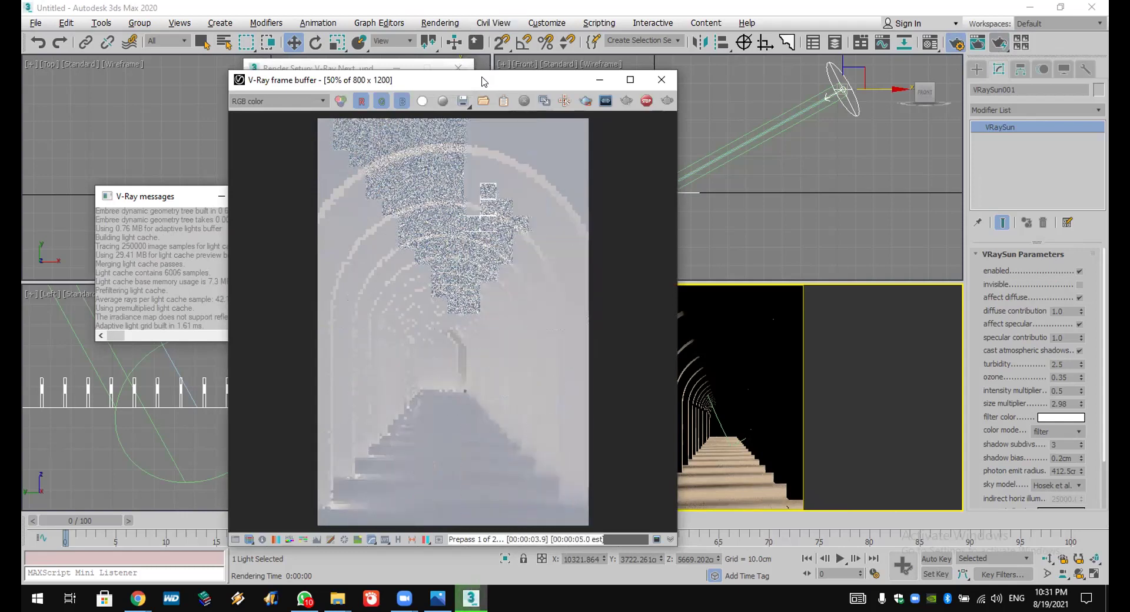
{"action": "left_click_drag", "start_coordinate": [483, 81], "coordinate": [267, 64]}
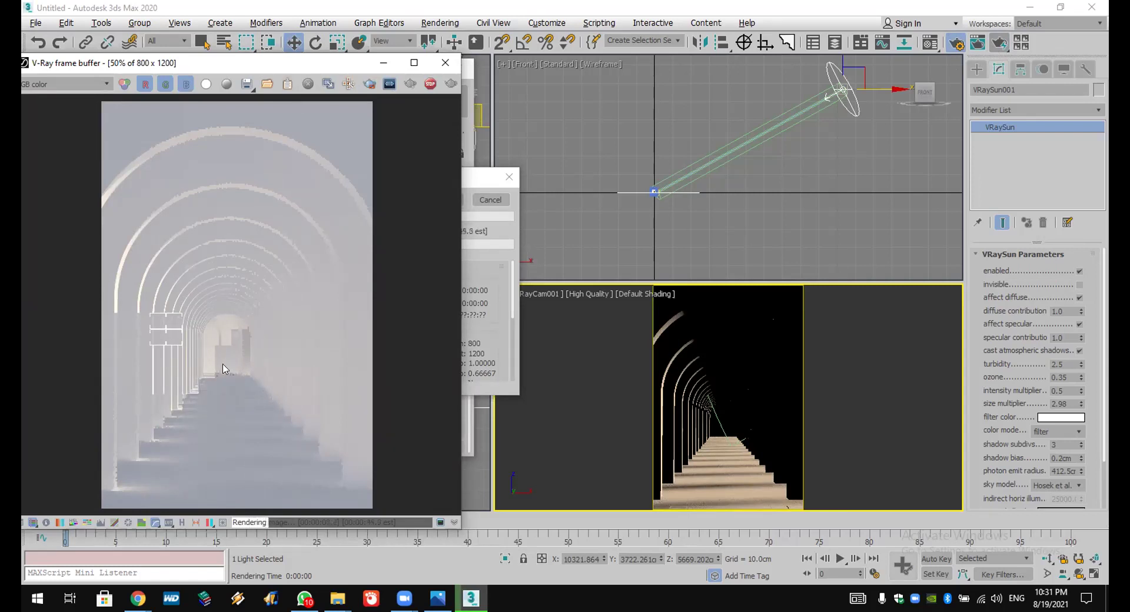
Step: Stop the running test render and close Render Setup and the V-Ray messages window
{"action": "left_click", "coordinate": [430, 82]}
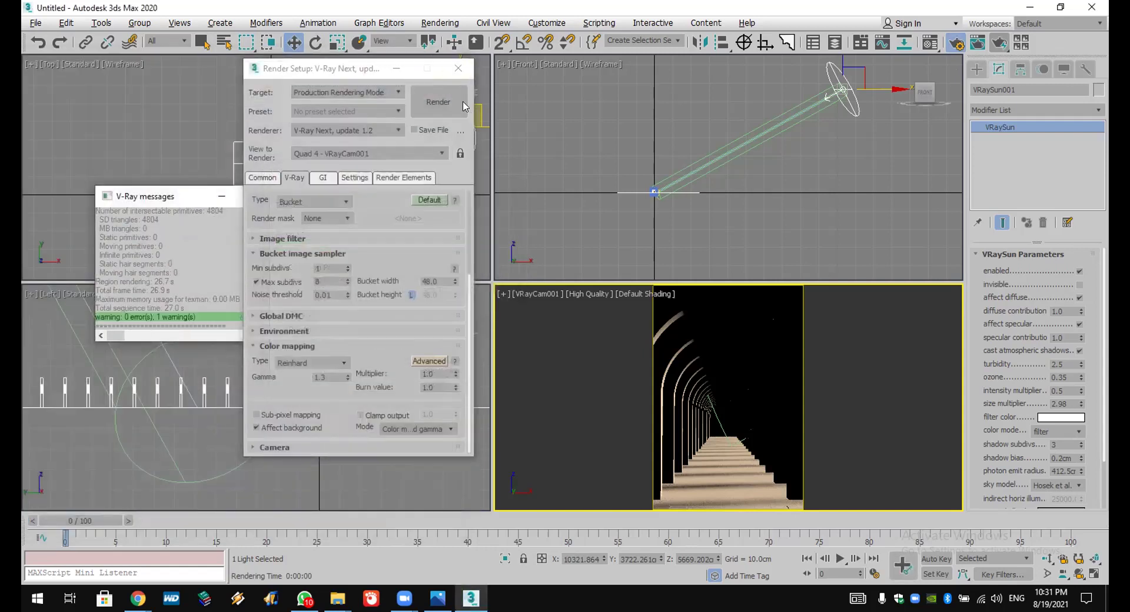
{"action": "left_click", "coordinate": [458, 68]}
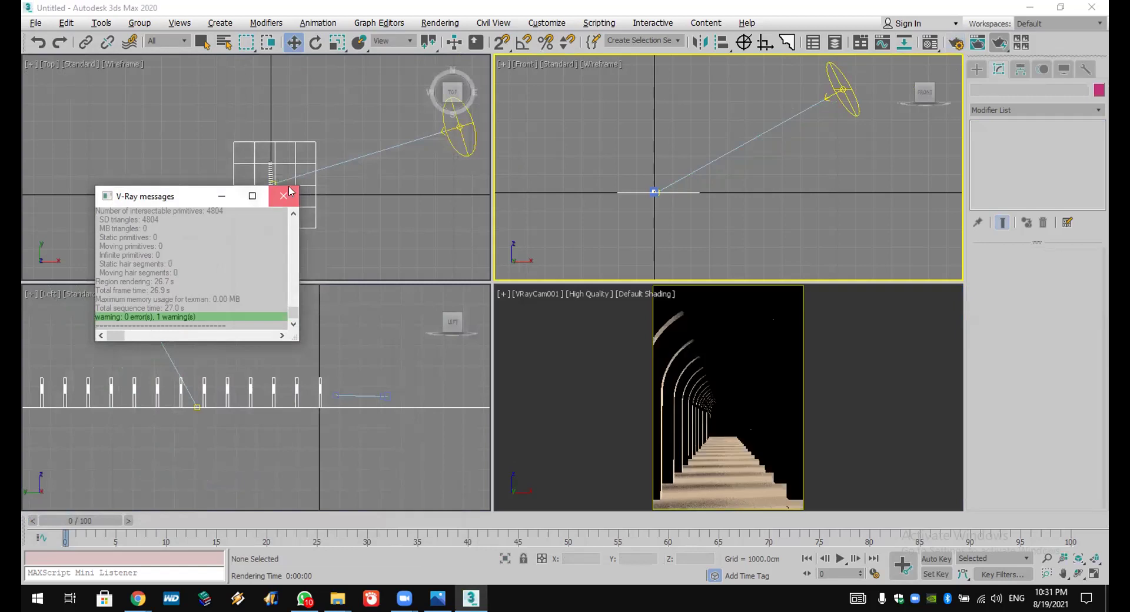
{"action": "left_click", "coordinate": [283, 196]}
Step: Rotate the thin end wall box at the far end of the corridor in the Top view so it slants the opposite way
{"action": "scroll", "coordinate": [267, 128], "scroll_direction": "up", "scroll_amount": 5}
{"action": "scroll", "coordinate": [316, 222], "scroll_direction": "up", "scroll_amount": 8}
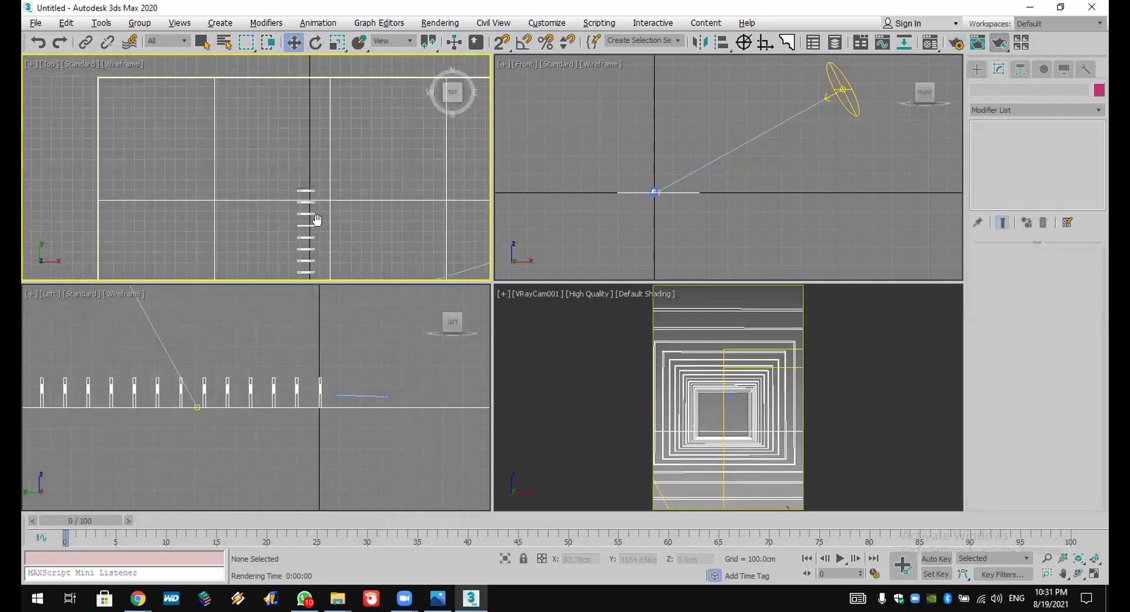
{"action": "middle_click_drag", "start_coordinate": [257, 168], "coordinate": [291, 187]}
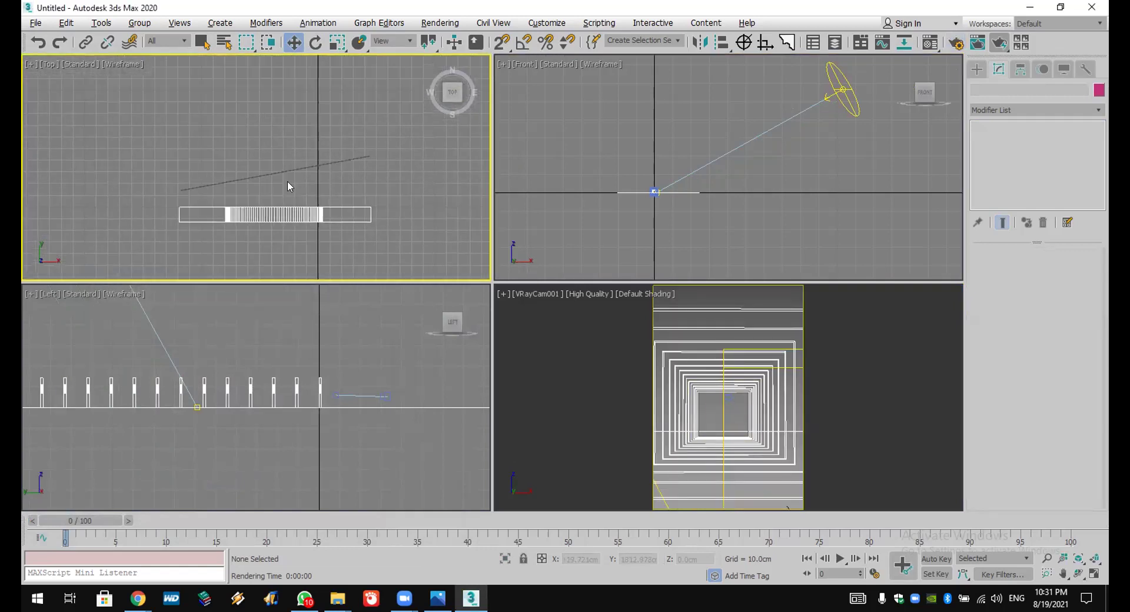
{"action": "left_click", "coordinate": [298, 168]}
{"action": "left_click", "coordinate": [317, 47]}
{"action": "mouse_move", "coordinate": [312, 135]}
{"action": "left_mouse_down"}
{"action": "mouse_move", "coordinate": [310, 109]}
{"action": "mouse_move", "coordinate": [277, 137]}
{"action": "mouse_move", "coordinate": [279, 150]}
{"action": "left_mouse_up"}
{"action": "left_click", "coordinate": [294, 42]}
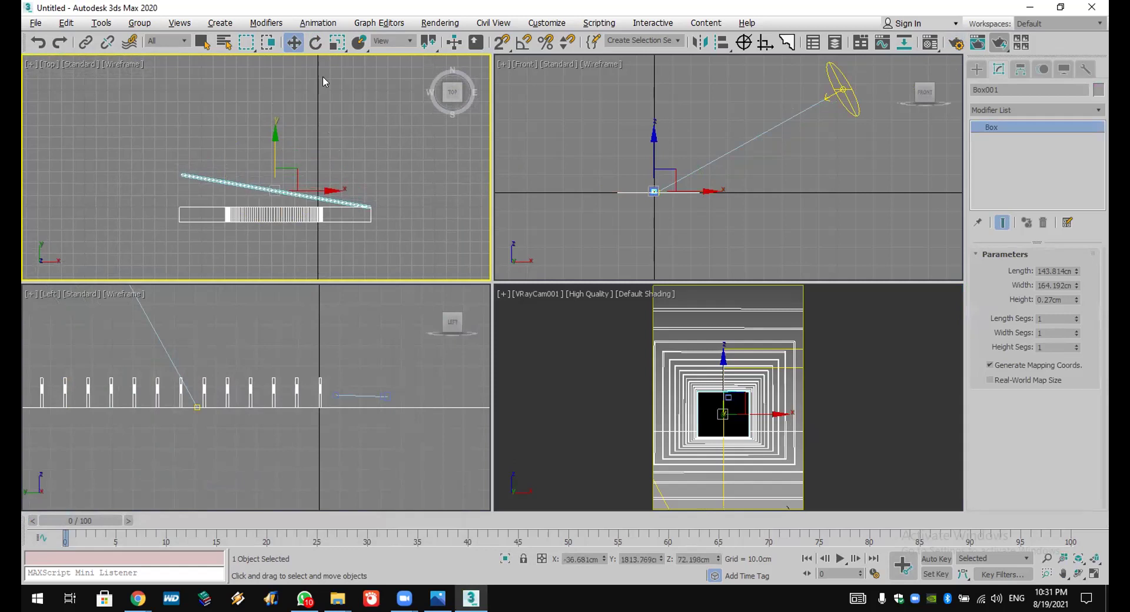
Step: Run a test render of the camera view with the frame buffer maximized, then cancel it and close the render windows
{"action": "middle_click", "coordinate": [844, 423]}
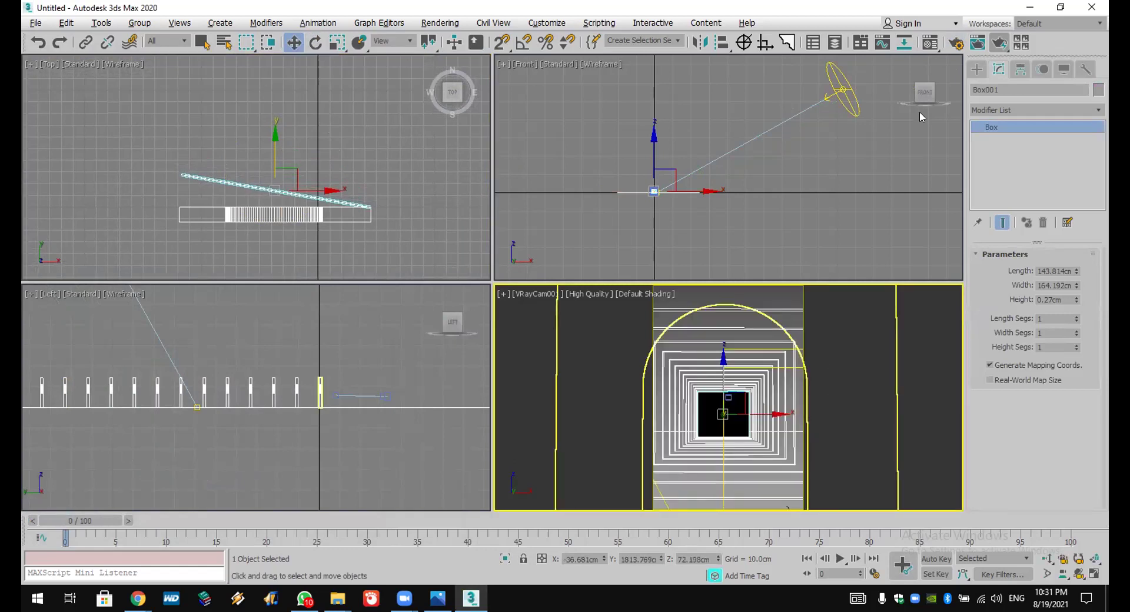
{"action": "left_click", "coordinate": [999, 42]}
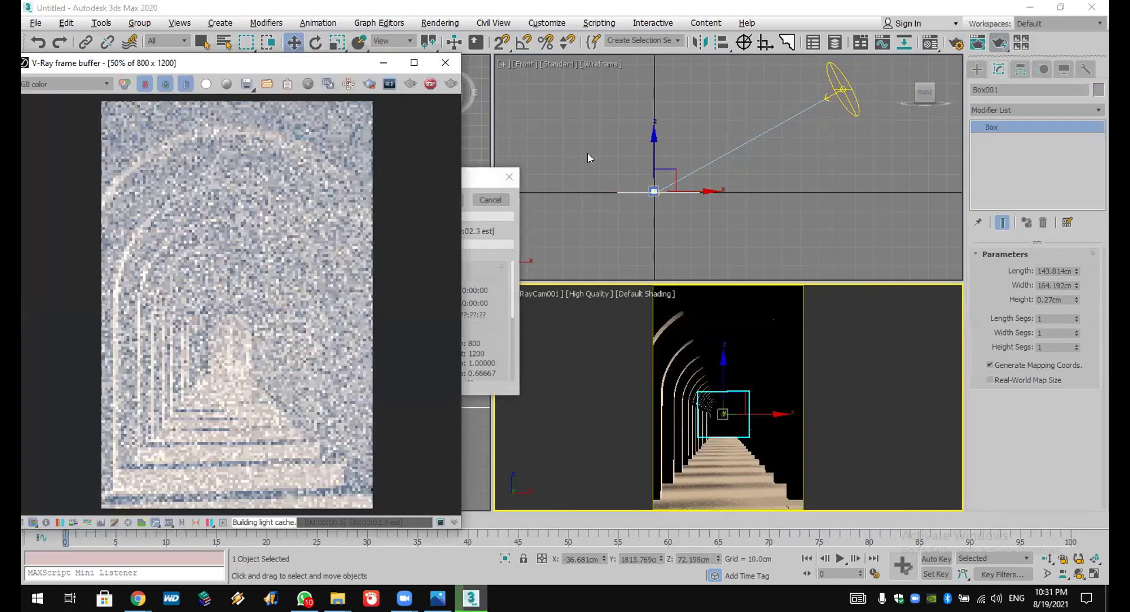
{"action": "left_click", "coordinate": [414, 62]}
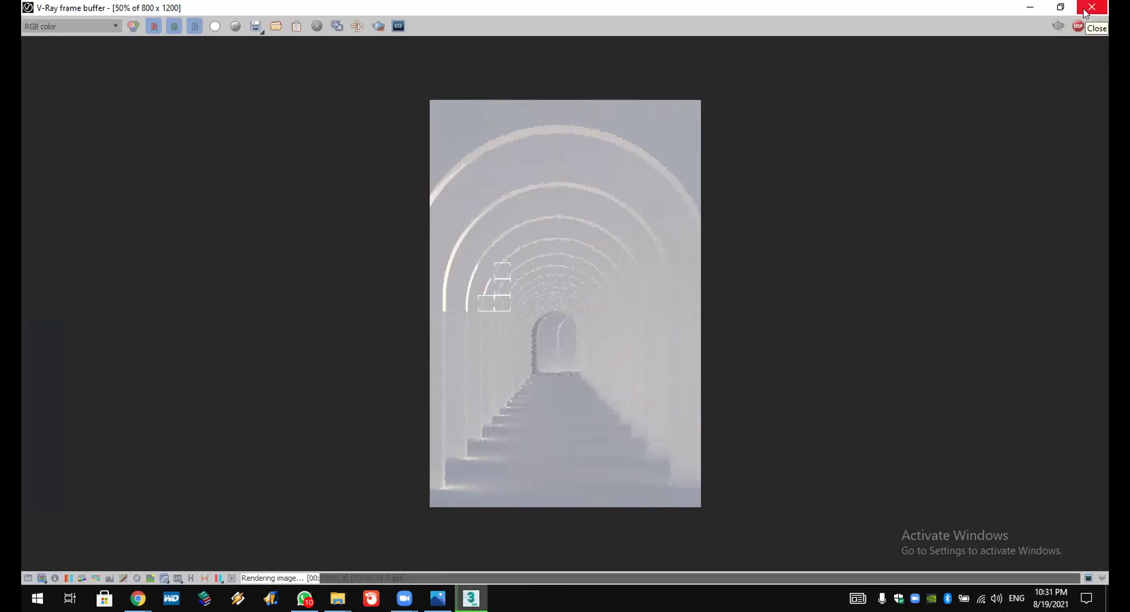
{"action": "left_click", "coordinate": [1087, 10]}
{"action": "left_click", "coordinate": [476, 199]}
{"action": "left_click", "coordinate": [365, 196]}
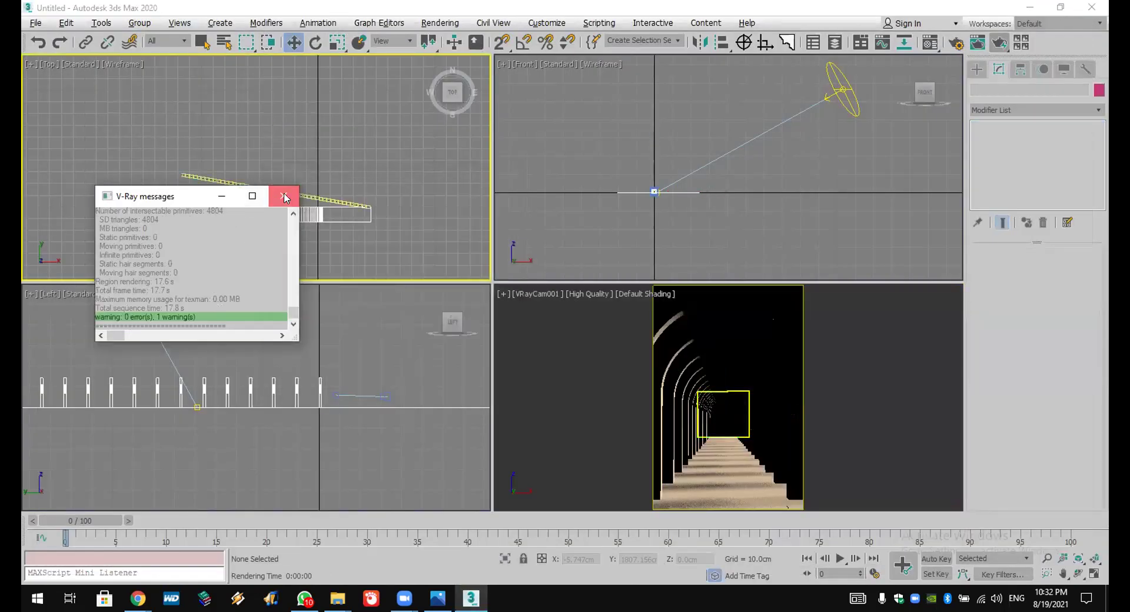
{"action": "left_click", "coordinate": [285, 197]}
Step: Save the scene to the Desktop as a 3ds Max file named with a long row of 1s
{"action": "left_click", "coordinate": [37, 22]}
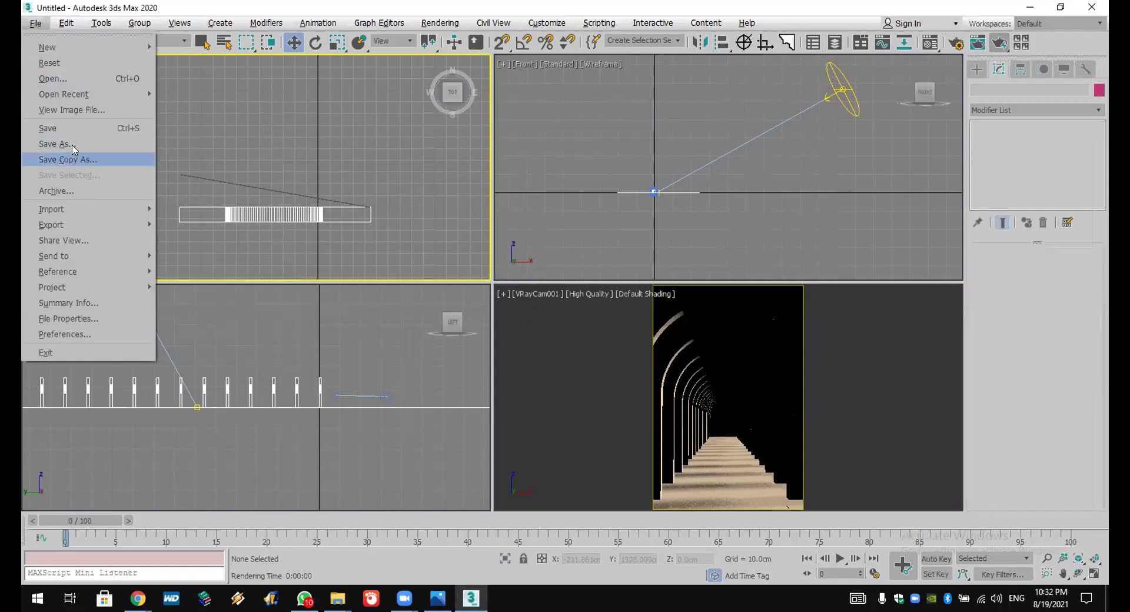
{"action": "left_click", "coordinate": [78, 135]}
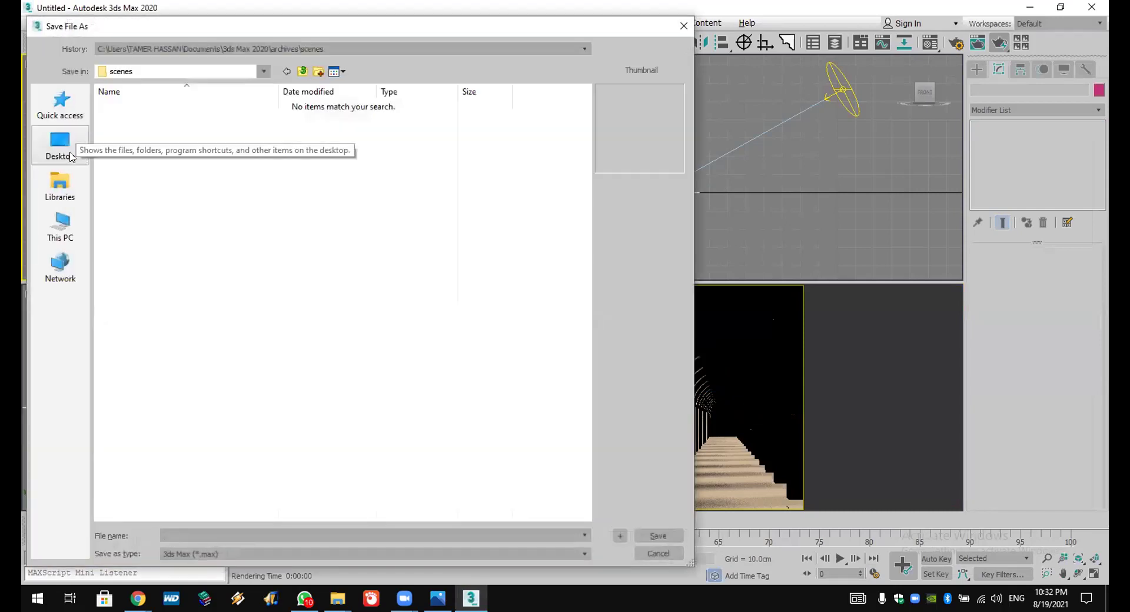
{"action": "left_click", "coordinate": [59, 144]}
{"action": "left_click", "coordinate": [219, 534]}
{"action": "type", "text": "11111111111111111111"}
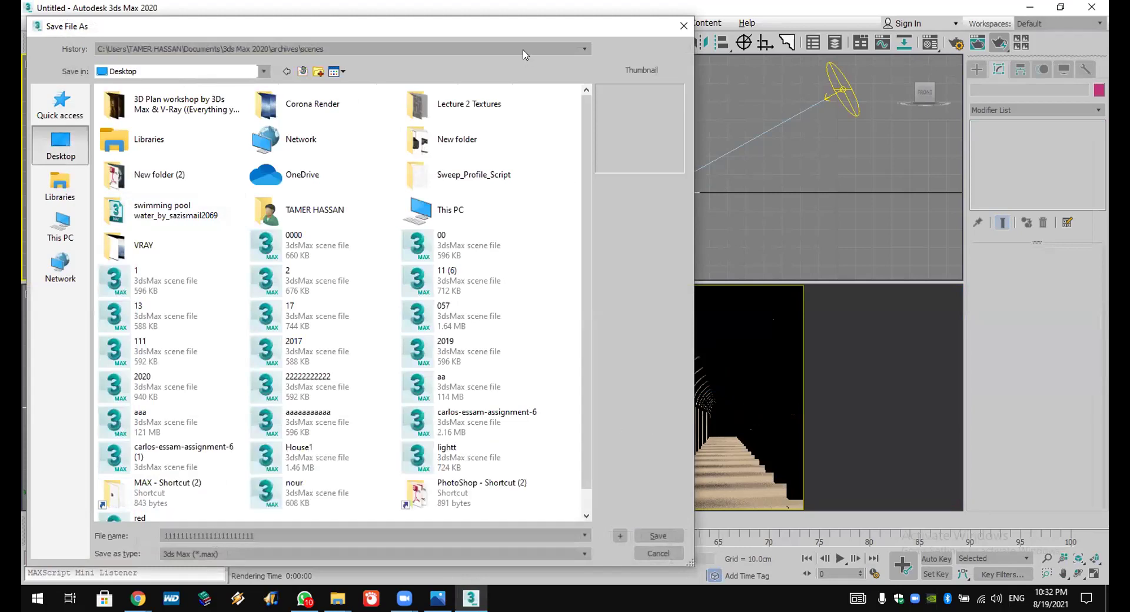
{"action": "left_click_drag", "start_coordinate": [535, 20], "coordinate": [540, 3]}
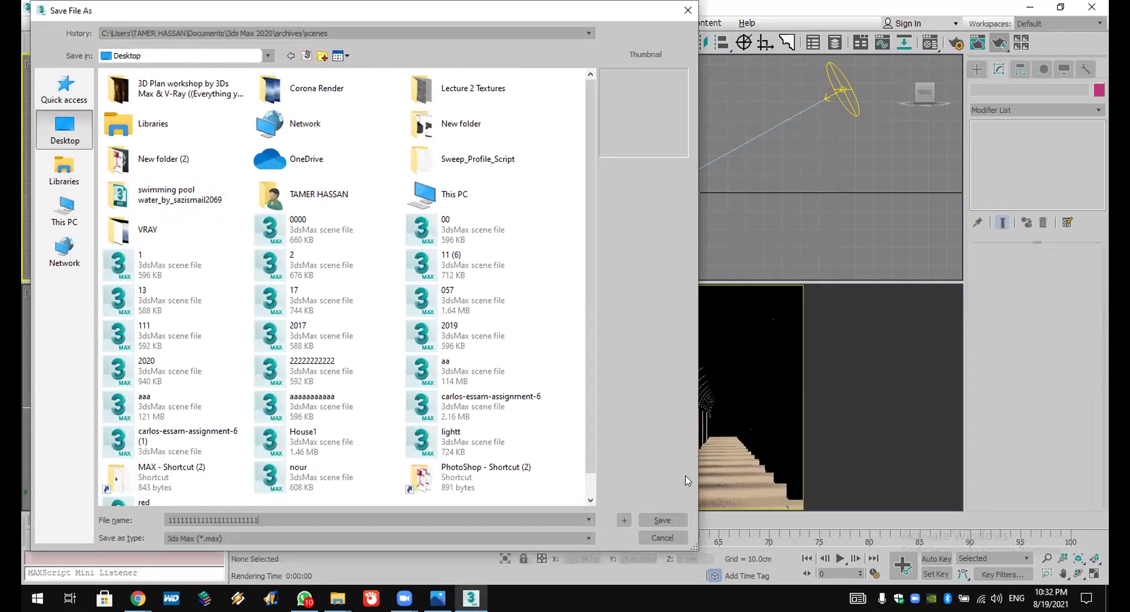
{"action": "left_click", "coordinate": [663, 520]}
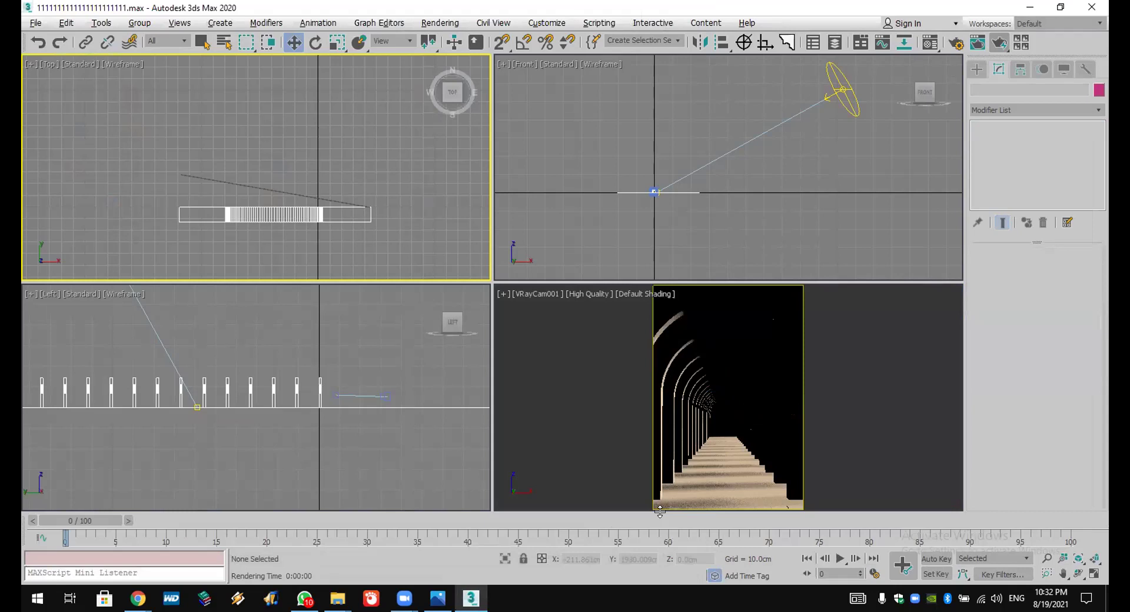
Step: Start rendering the camera view, bring up the reference 18.jpg beside it and move the progress dialog clear of the image
{"action": "left_click", "coordinate": [801, 375]}
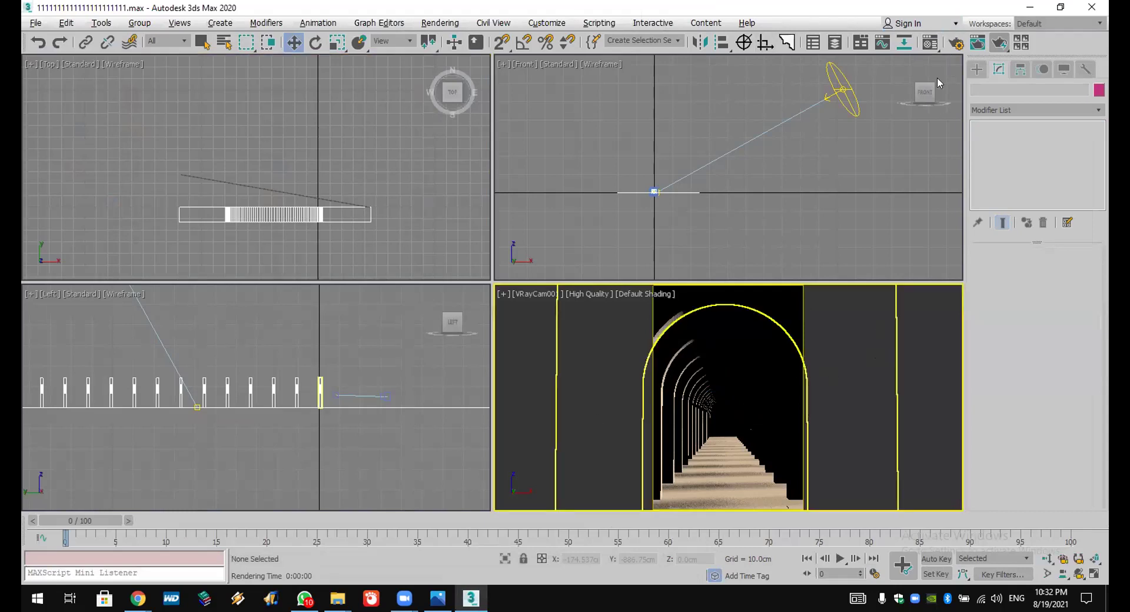
{"action": "left_click", "coordinate": [998, 42]}
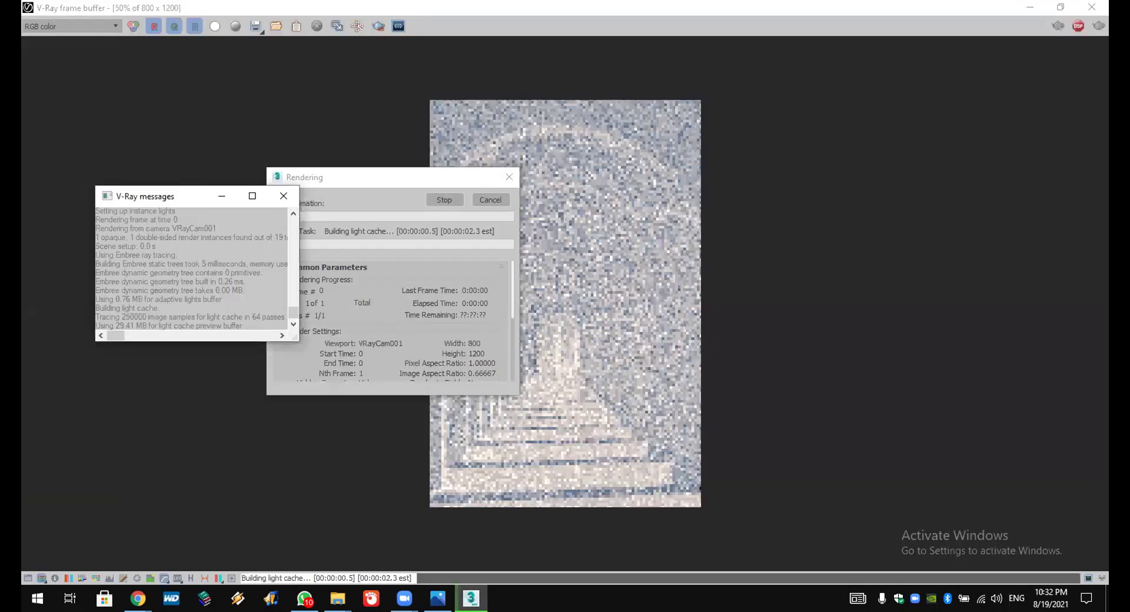
{"action": "left_click", "coordinate": [437, 599]}
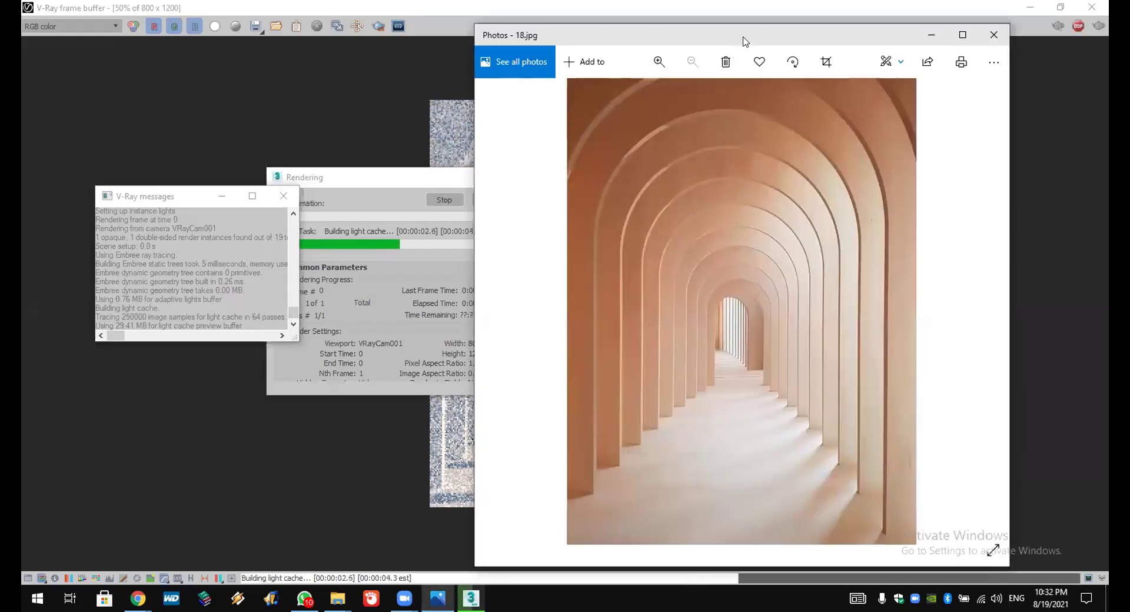
{"action": "left_click_drag", "start_coordinate": [748, 40], "coordinate": [944, 17]}
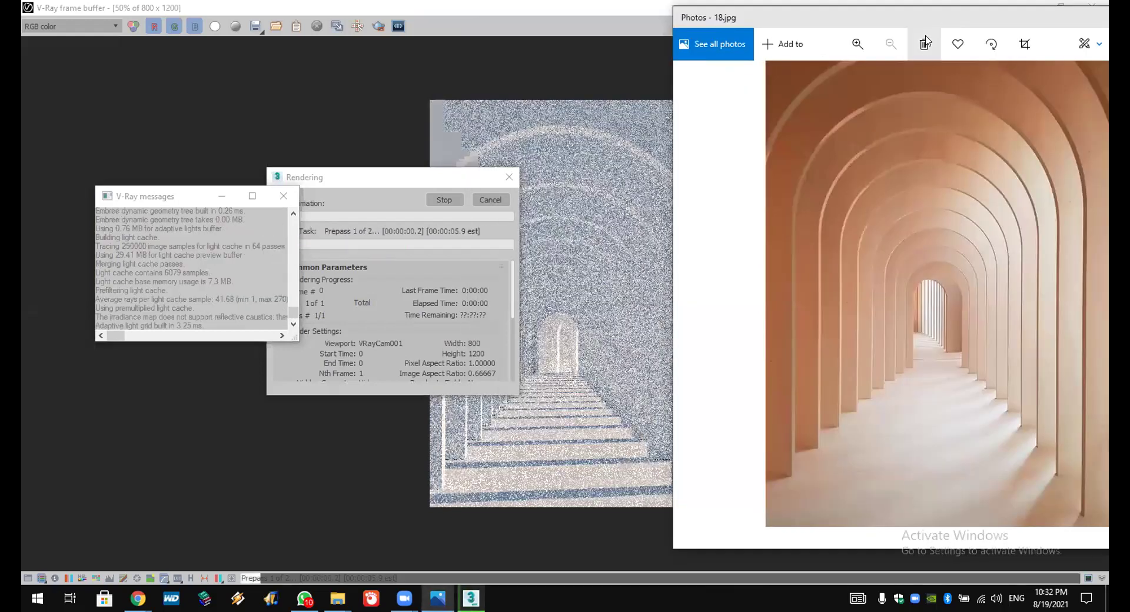
{"action": "left_click", "coordinate": [377, 179]}
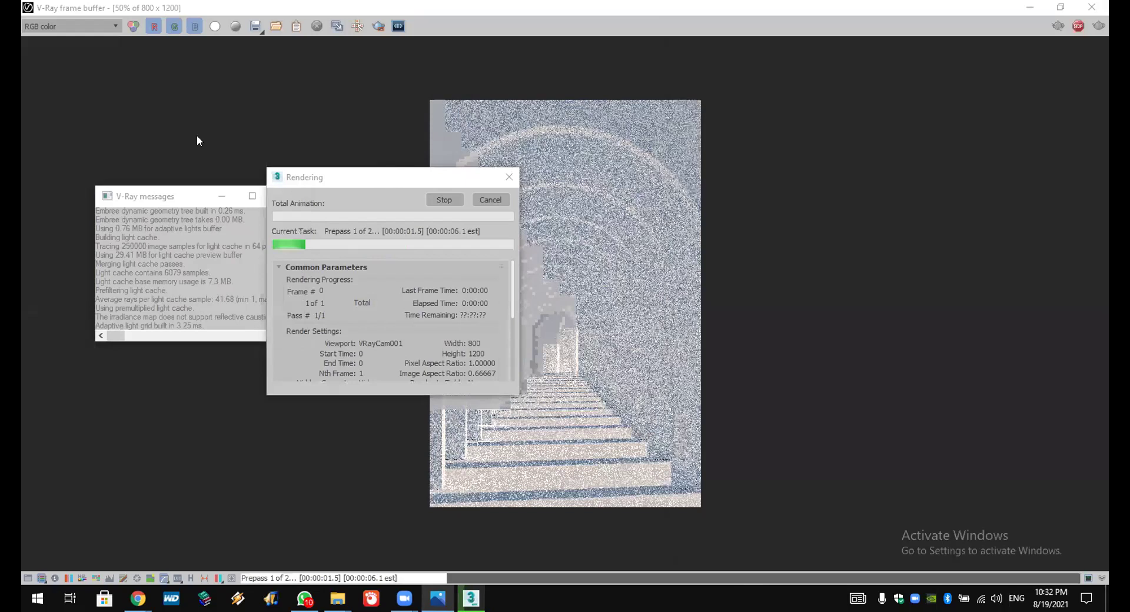
{"action": "left_click_drag", "start_coordinate": [384, 177], "coordinate": [196, 141]}
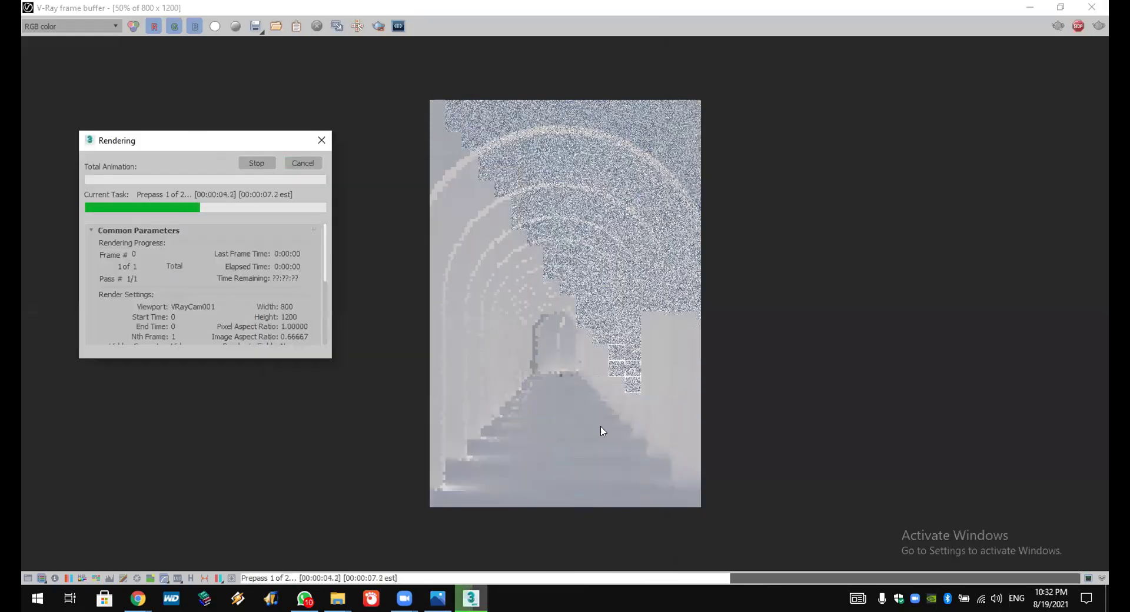
Step: Check the render against the reference 18.jpg again, then close the photo and frame buffer and cancel the render
{"action": "left_click", "coordinate": [438, 598]}
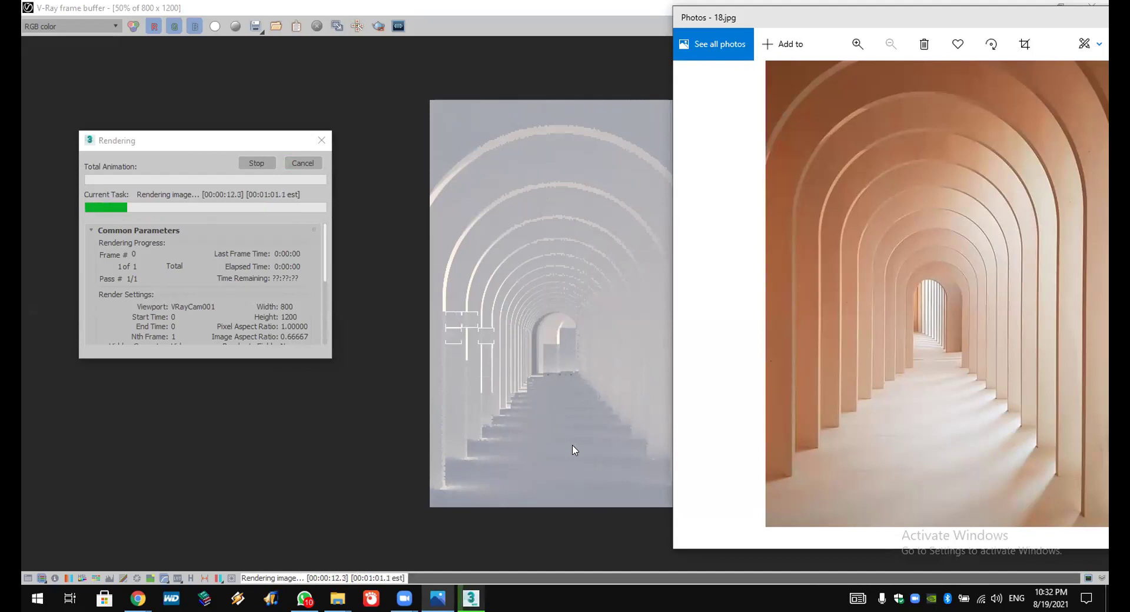
{"action": "left_click_drag", "start_coordinate": [755, 33], "coordinate": [447, 47]}
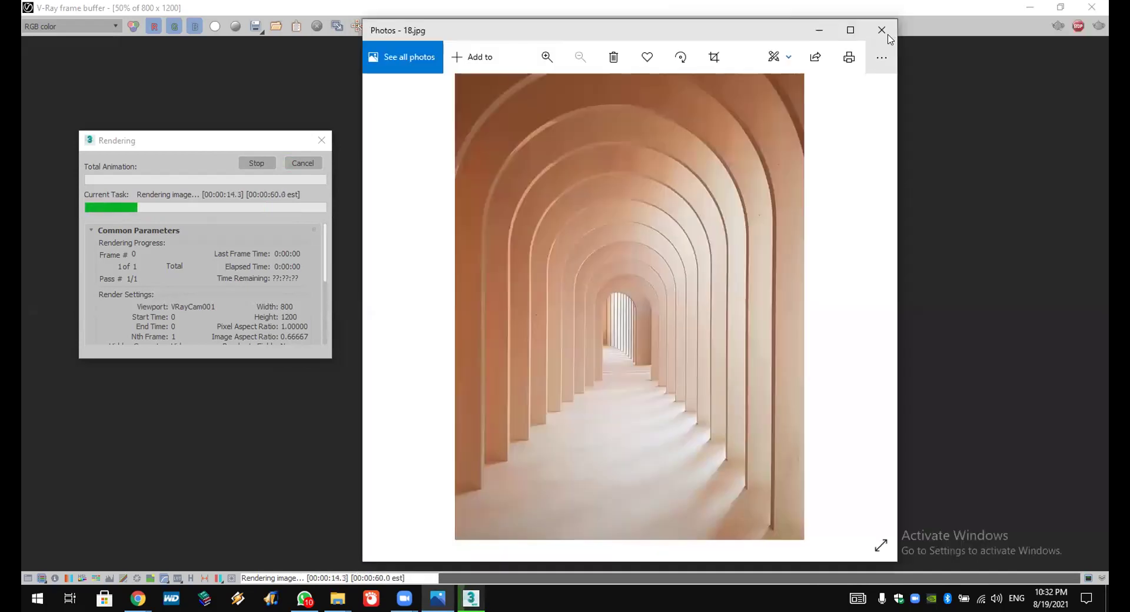
{"action": "left_click", "coordinate": [880, 20]}
{"action": "left_click", "coordinate": [1091, 9]}
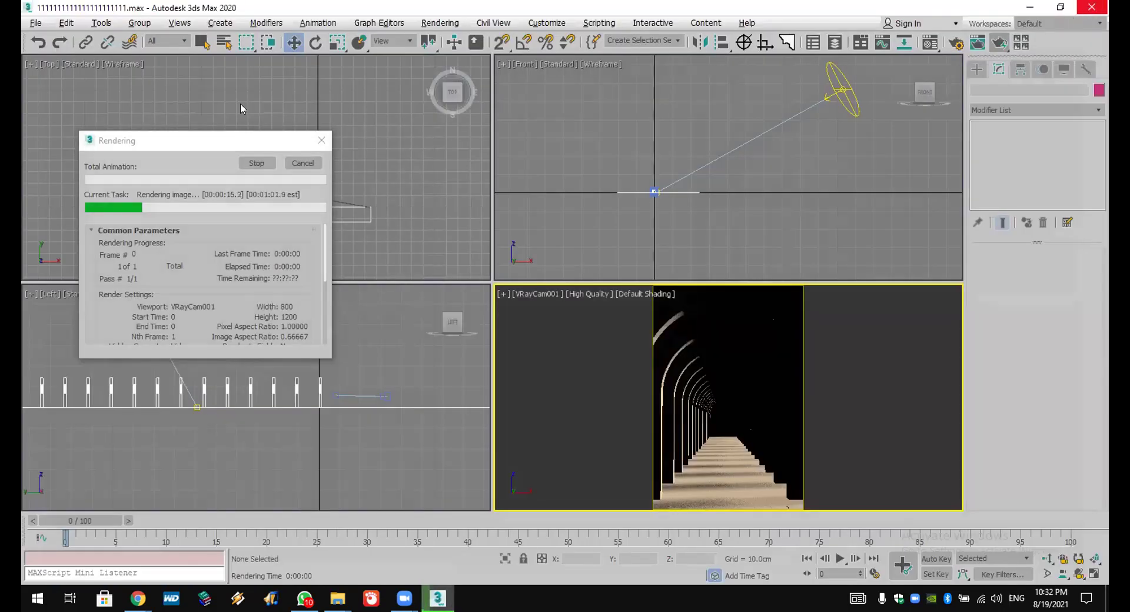
{"action": "left_click", "coordinate": [297, 163]}
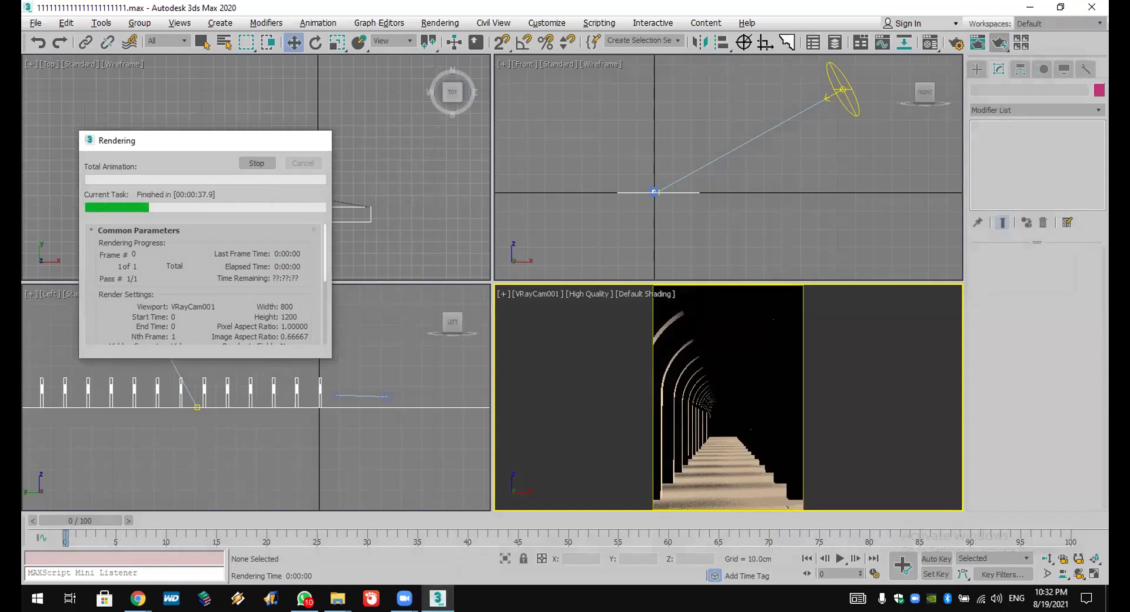
{"action": "left_click", "coordinate": [405, 252]}
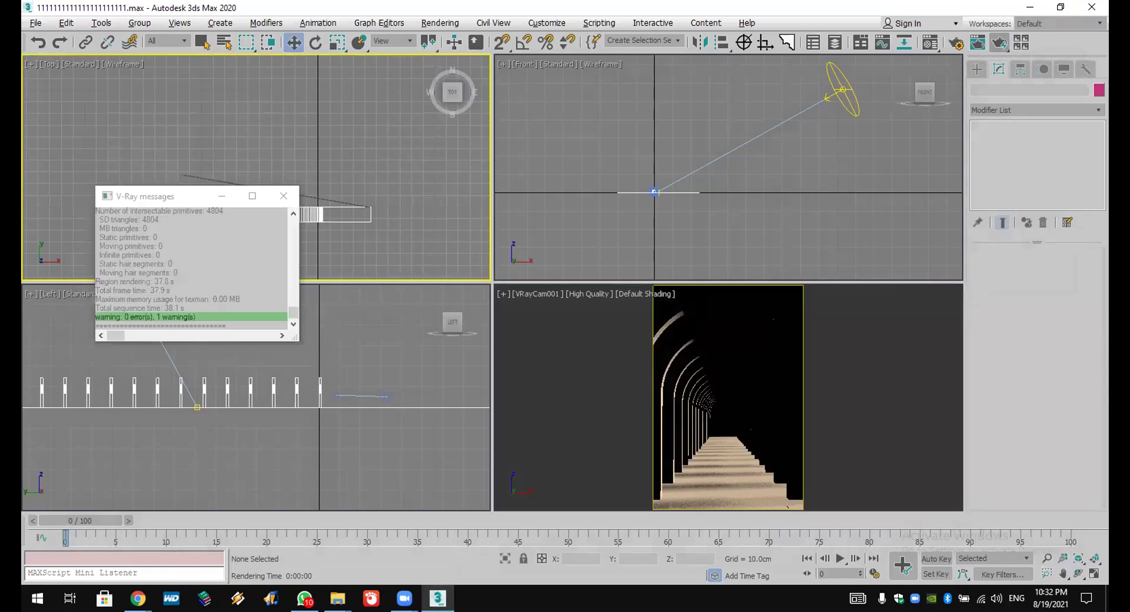
Step: Switch to WhatsApp, send the saved .max scene file to the group 3D MAX Live 13-07-2021, and minimize WhatsApp
{"action": "key", "text": "super+d"}
{"action": "left_click_drag", "start_coordinate": [312, 90], "coordinate": [705, 452]}
{"action": "left_click_drag", "start_coordinate": [587, 503], "coordinate": [947, 253]}
{"action": "left_click_drag", "start_coordinate": [1076, 45], "coordinate": [1072, 59]}
{"action": "key", "text": "super+d"}
{"action": "left_click_drag", "start_coordinate": [306, 94], "coordinate": [818, 394]}
{"action": "left_click", "coordinate": [1077, 552]}
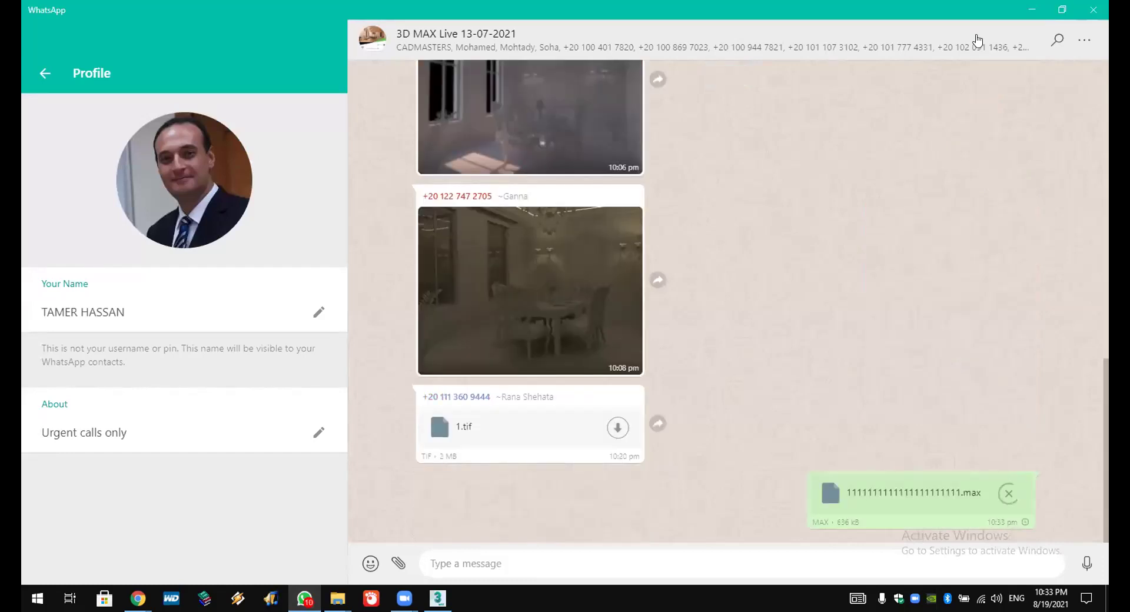
{"action": "left_click", "coordinate": [1037, 13]}
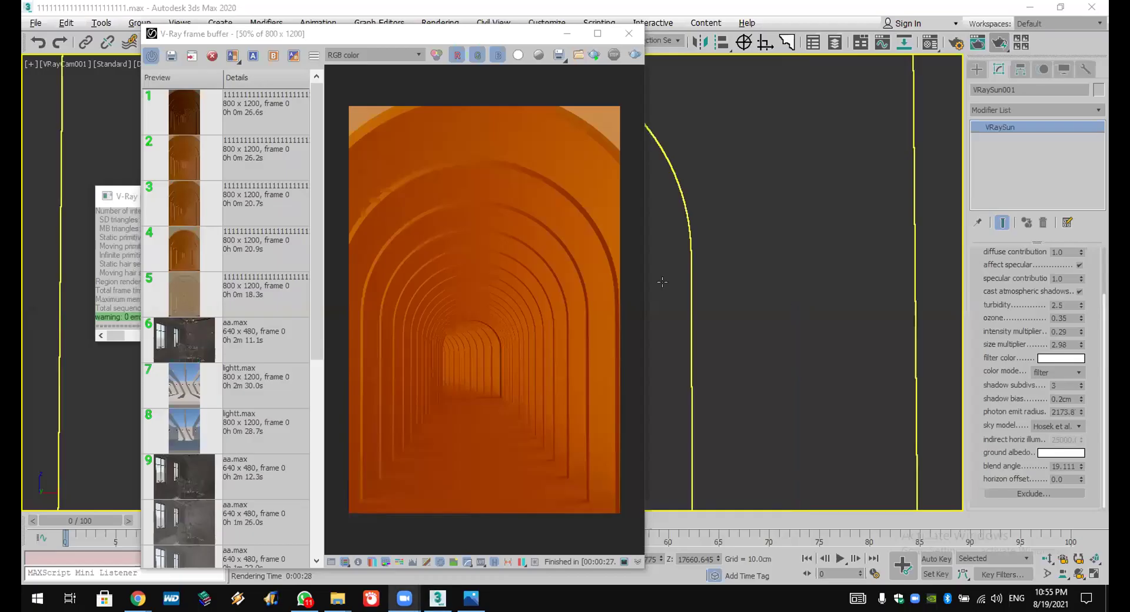
Step: Close the frame buffer and V-Ray messages, restore the four-viewport layout and select the long side wall box beside the arches
{"action": "left_click", "coordinate": [629, 33]}
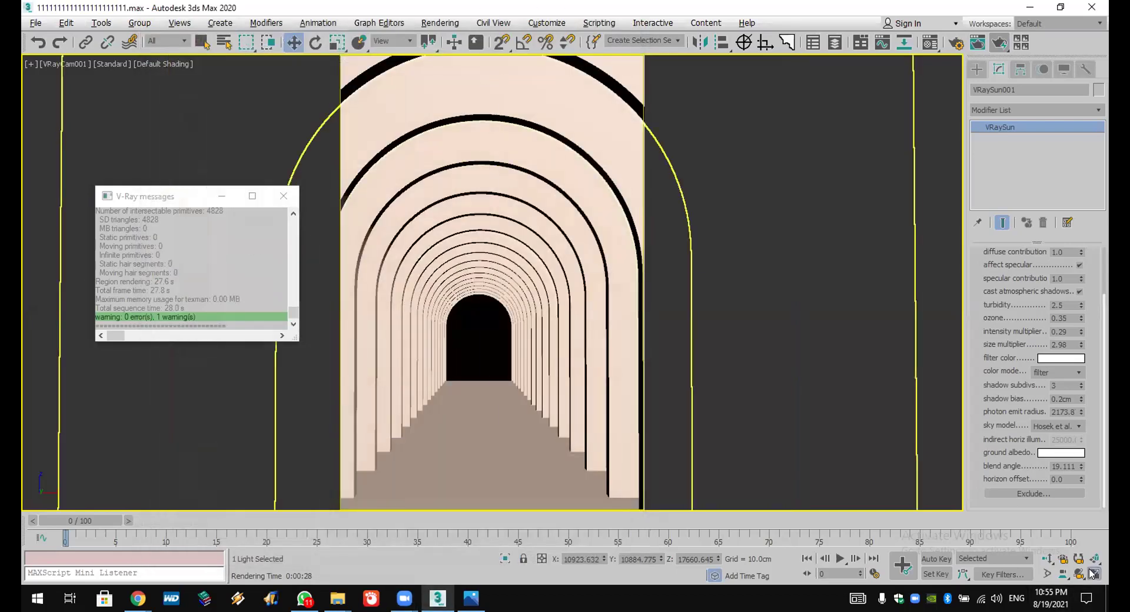
{"action": "left_click", "coordinate": [1093, 573]}
{"action": "left_click", "coordinate": [284, 196]}
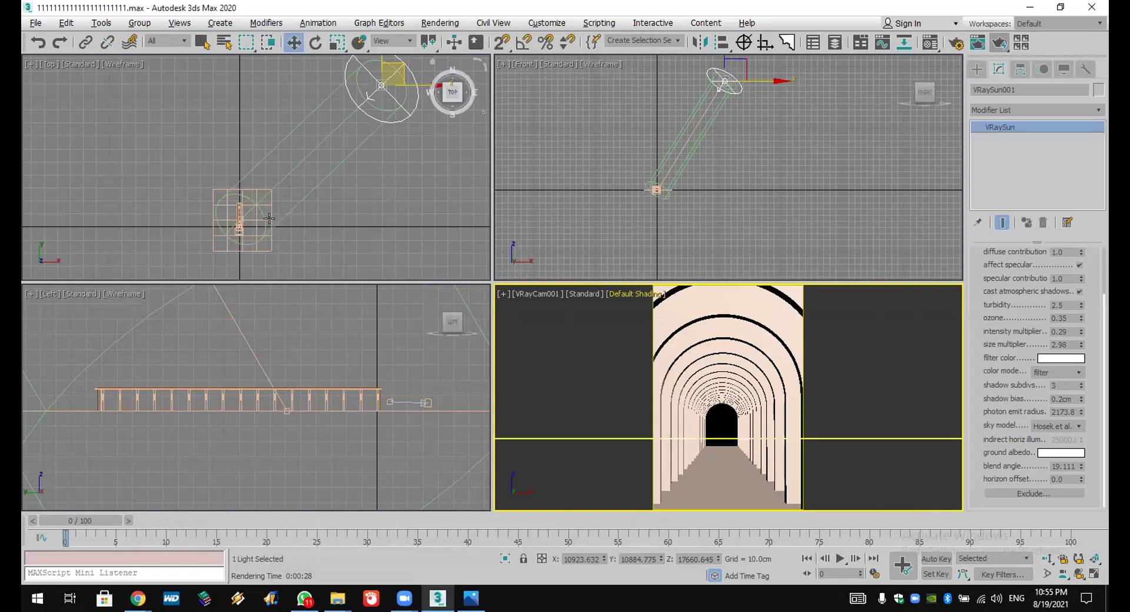
{"action": "middle_click_drag", "start_coordinate": [326, 188], "coordinate": [360, 165]}
{"action": "scroll", "coordinate": [287, 183], "scroll_direction": "up", "scroll_amount": 3}
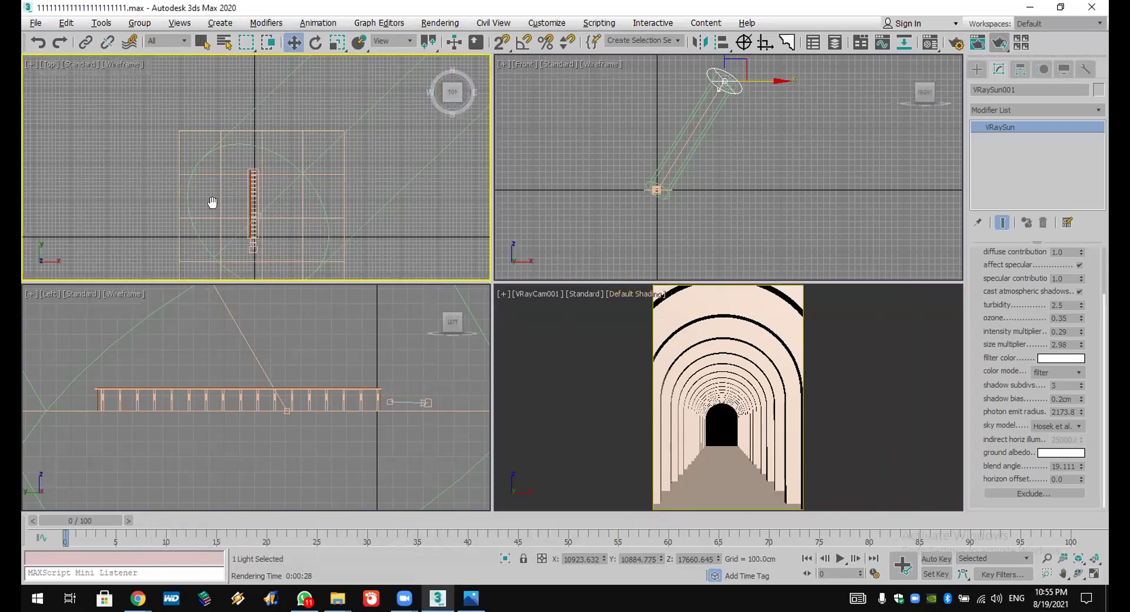
{"action": "scroll", "coordinate": [215, 202], "scroll_direction": "up", "scroll_amount": 3}
{"action": "scroll", "coordinate": [357, 380], "scroll_direction": "up", "scroll_amount": 5}
{"action": "left_click", "coordinate": [420, 436]}
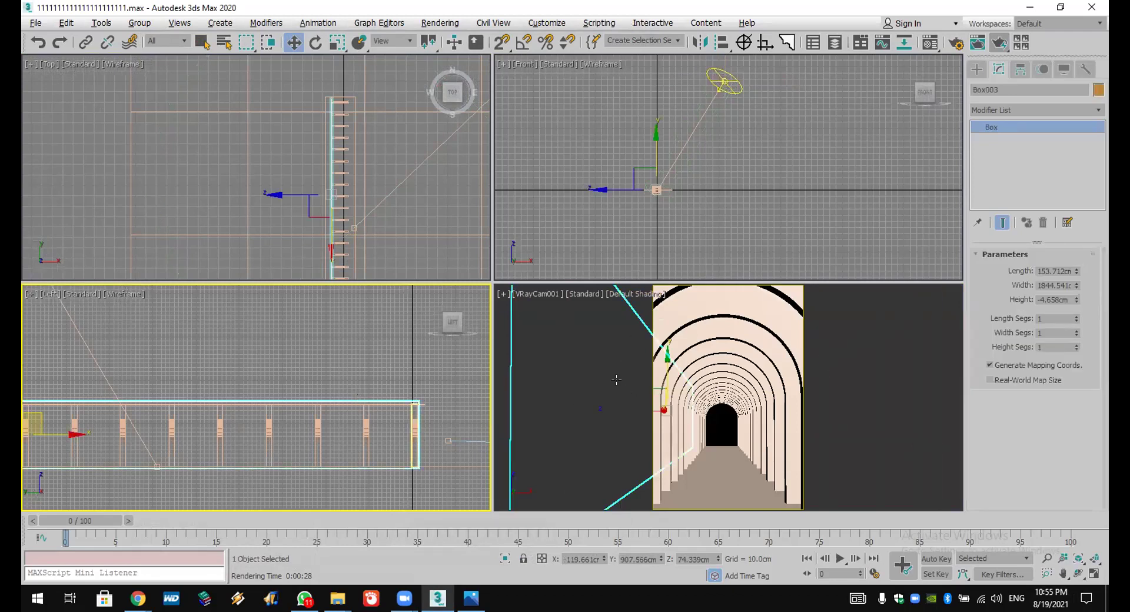
Step: Render the camera view, briefly enlarging the frame buffer to full screen and restoring its size
{"action": "left_click", "coordinate": [832, 353]}
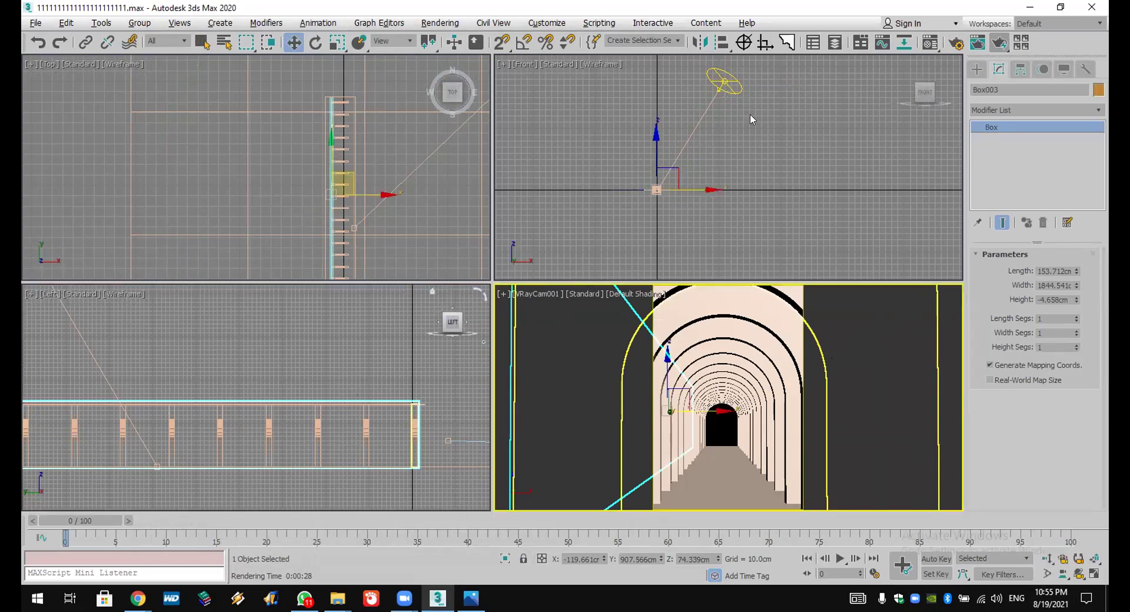
{"action": "left_click", "coordinate": [998, 43]}
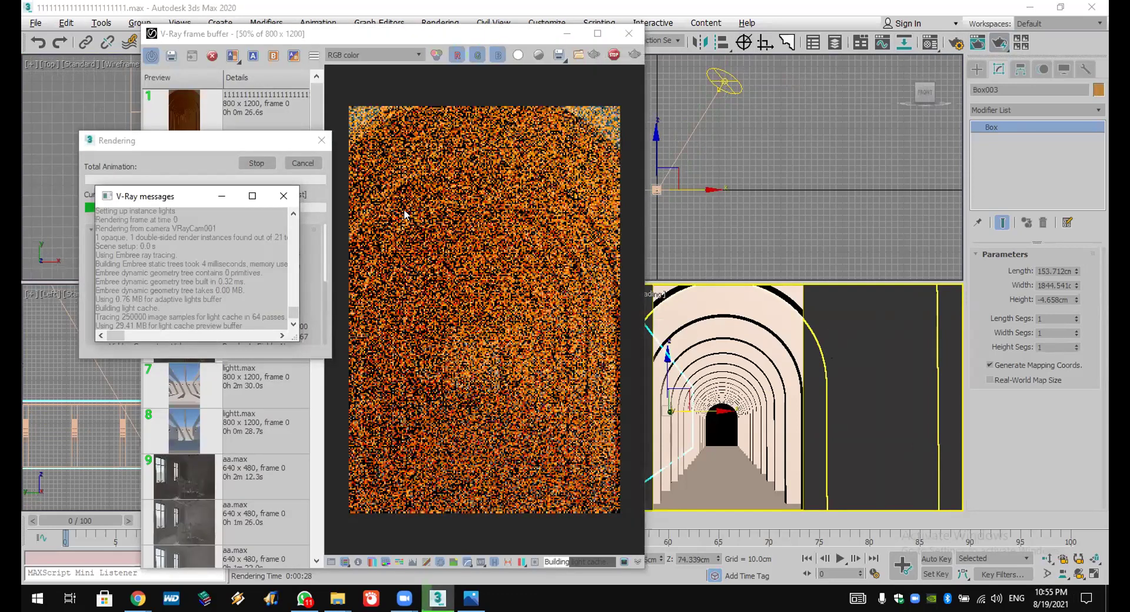
{"action": "left_click", "coordinate": [478, 34]}
{"action": "double_click", "coordinate": [478, 35]}
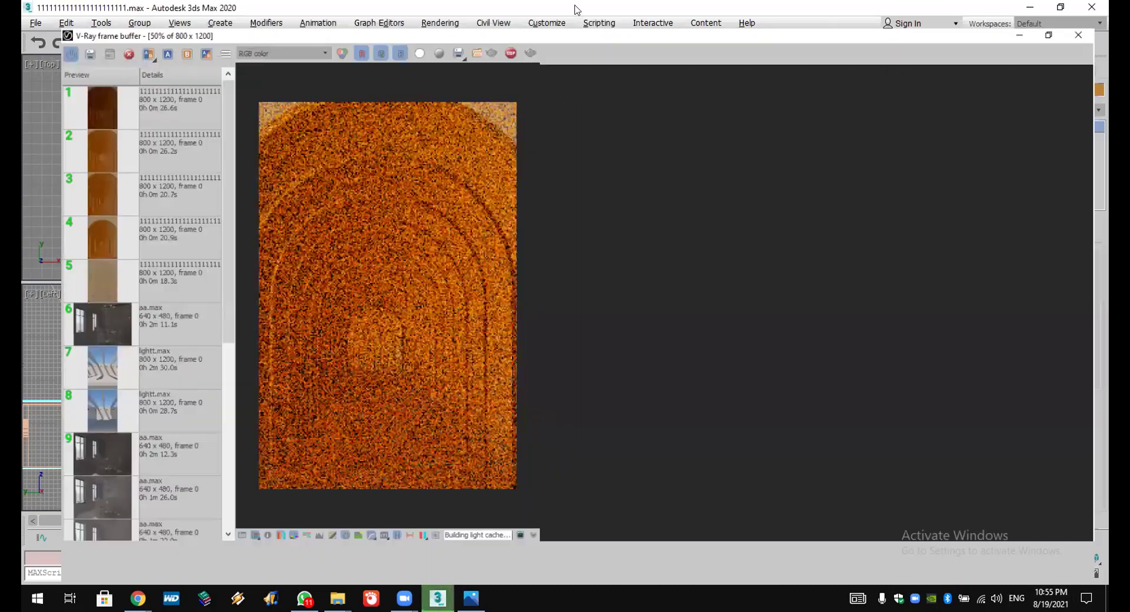
{"action": "double_click", "coordinate": [602, 7]}
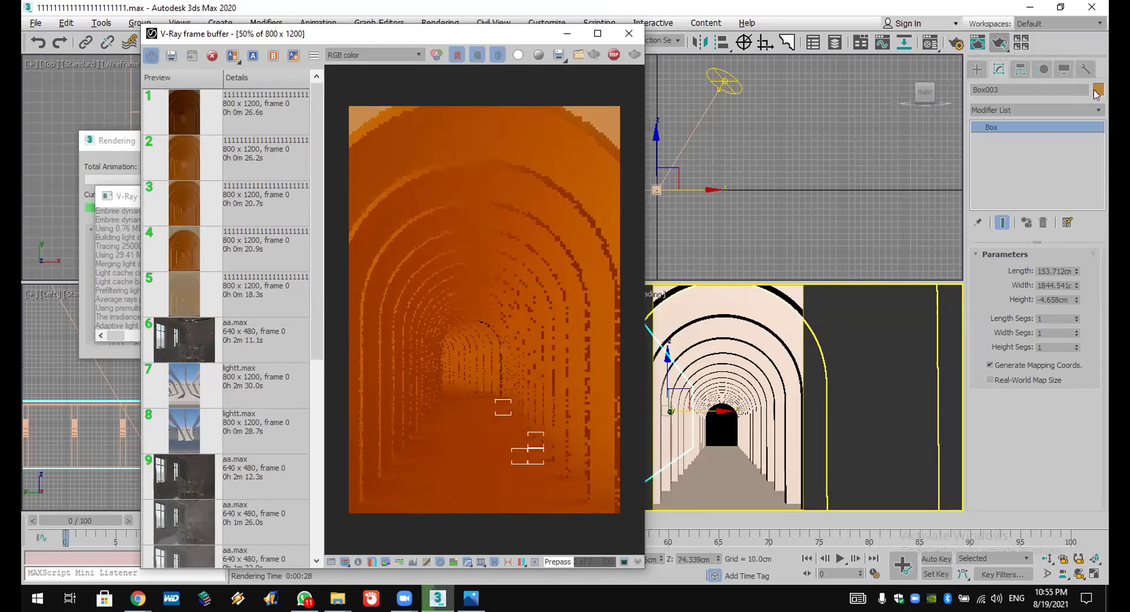
Step: Show the colour corrections beside the finished render and turn off Exposure, White Balance and Hue / Saturation
{"action": "left_click_drag", "start_coordinate": [428, 40], "coordinate": [435, 24]}
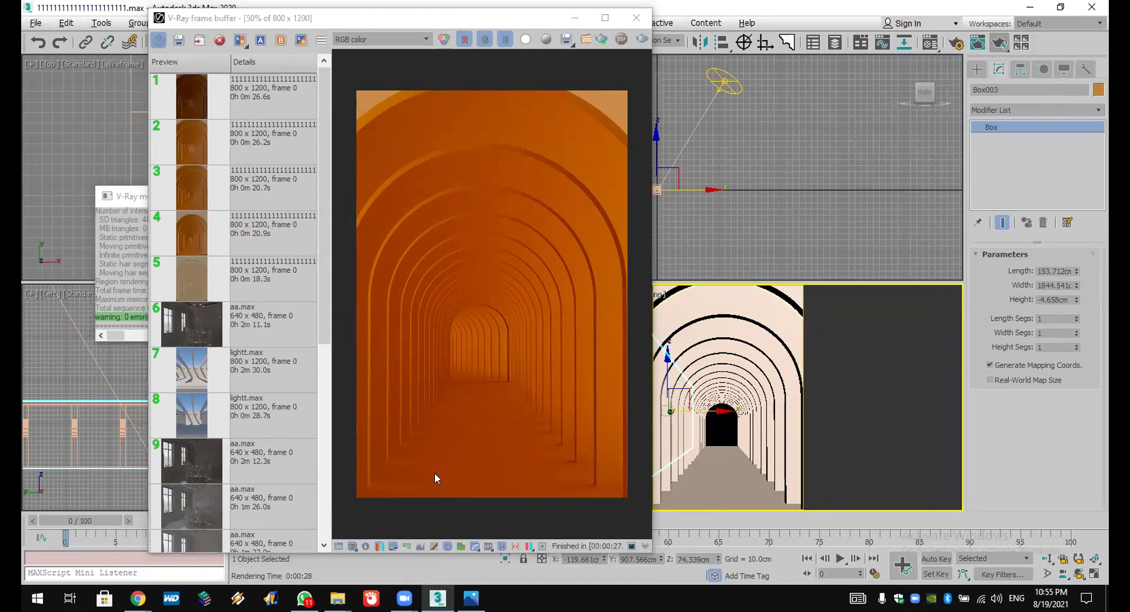
{"action": "left_click", "coordinate": [338, 546]}
{"action": "left_click", "coordinate": [335, 548]}
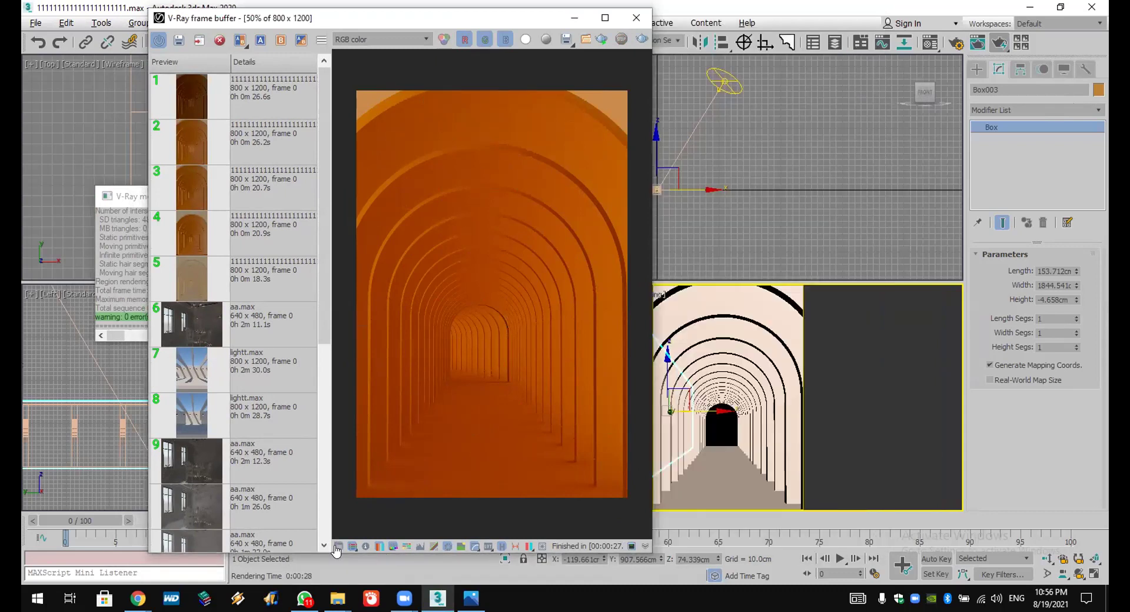
{"action": "left_click", "coordinate": [338, 547]}
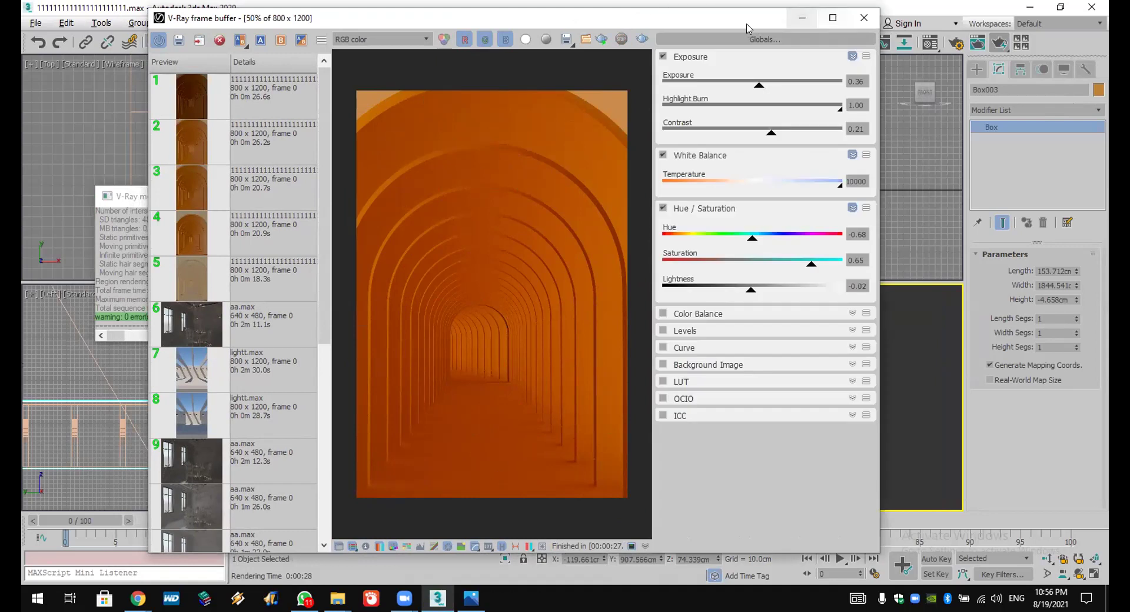
{"action": "left_click_drag", "start_coordinate": [744, 26], "coordinate": [779, 20]}
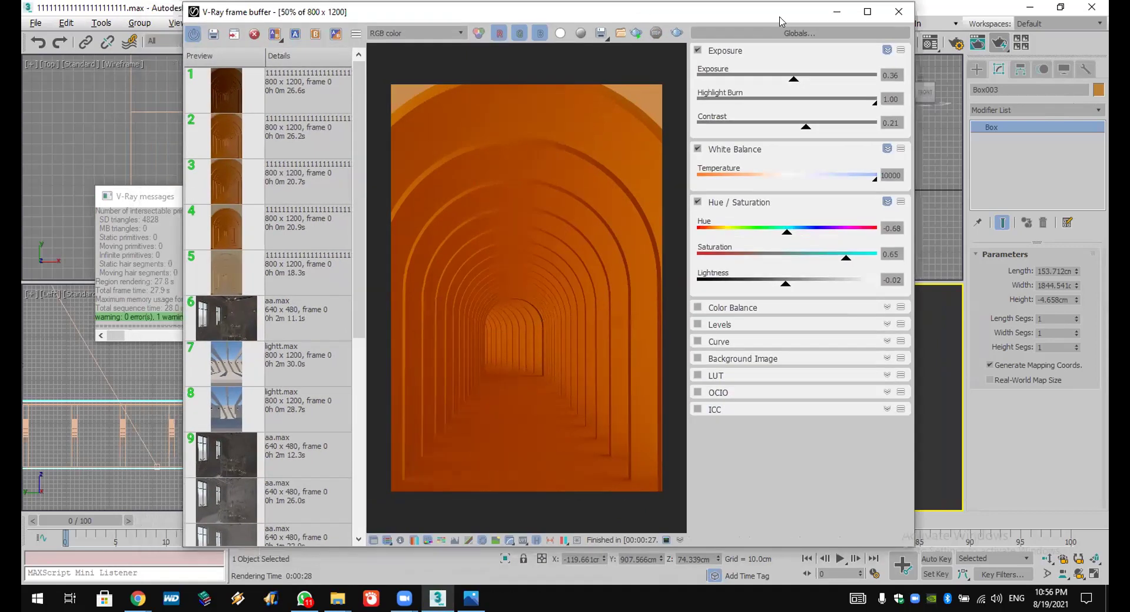
{"action": "left_click", "coordinate": [698, 50]}
{"action": "left_click", "coordinate": [698, 151]}
{"action": "left_click", "coordinate": [698, 203]}
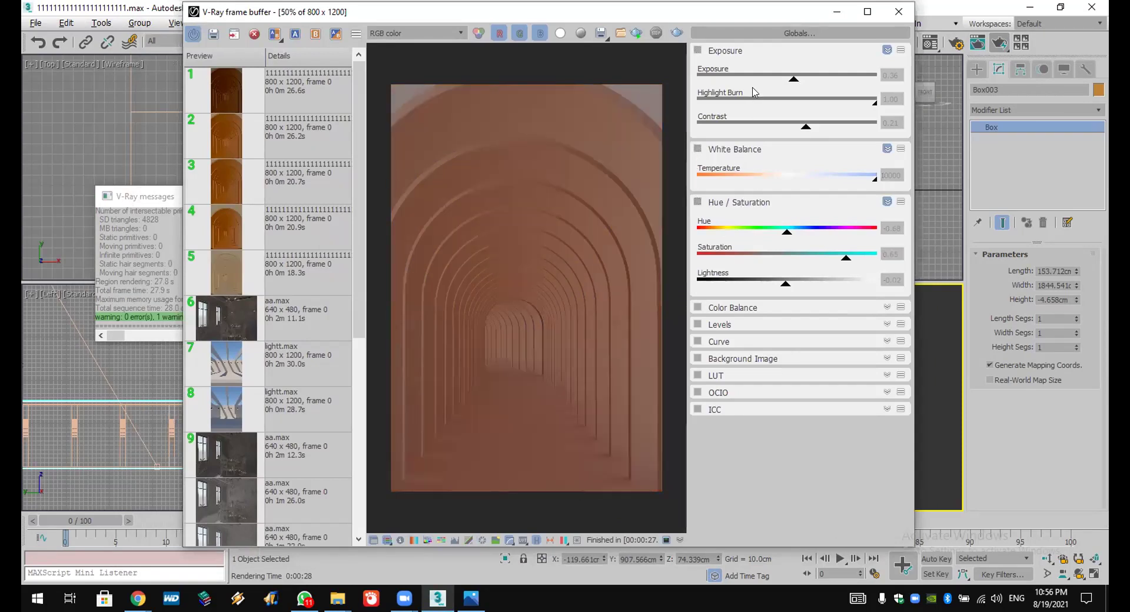
Step: Turn on the Exposure correction and raise the render's exposure to 2.06
{"action": "left_click", "coordinate": [727, 52]}
{"action": "left_click", "coordinate": [727, 52]}
{"action": "left_click", "coordinate": [698, 51]}
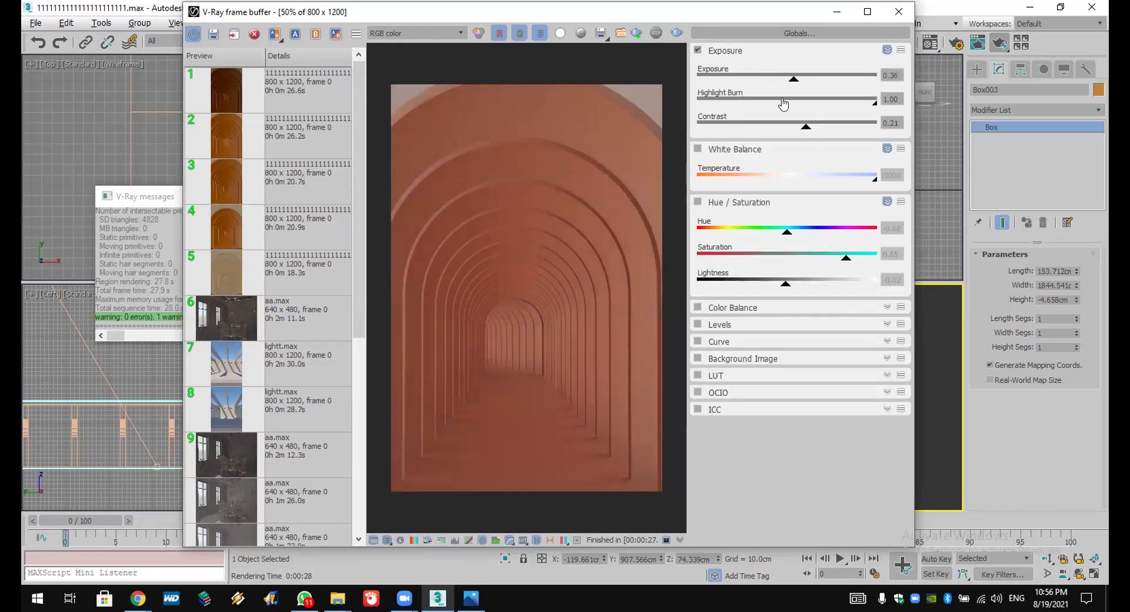
{"action": "left_click_drag", "start_coordinate": [793, 82], "coordinate": [830, 83]}
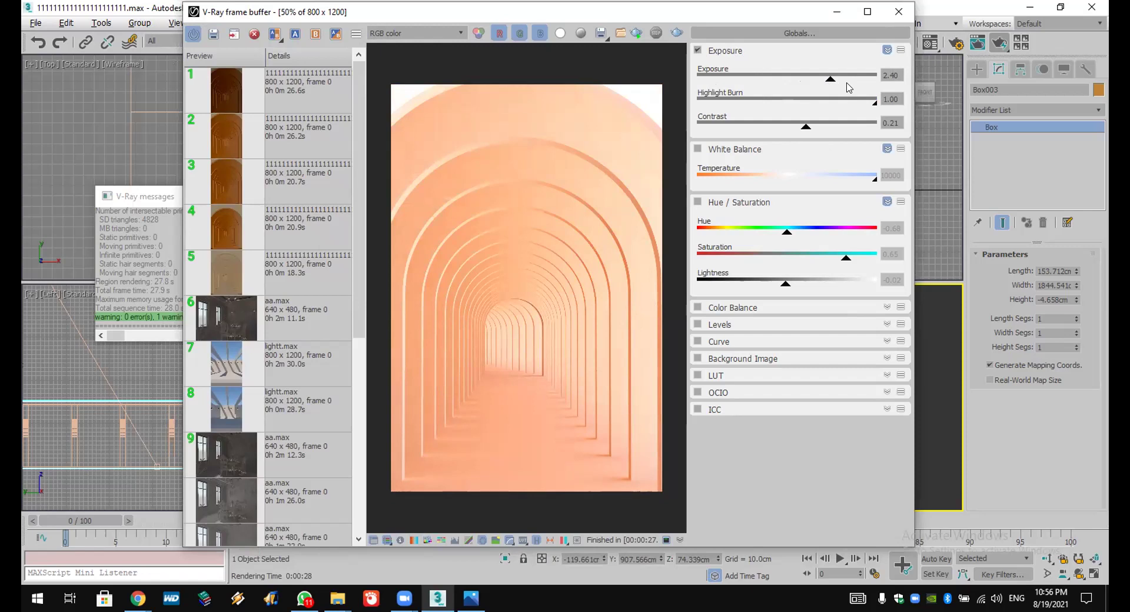
{"action": "left_click_drag", "start_coordinate": [779, 13], "coordinate": [763, 21]}
{"action": "mouse_move", "coordinate": [814, 89]}
{"action": "left_mouse_down"}
{"action": "mouse_move", "coordinate": [845, 88]}
{"action": "mouse_move", "coordinate": [810, 87]}
{"action": "left_mouse_up"}
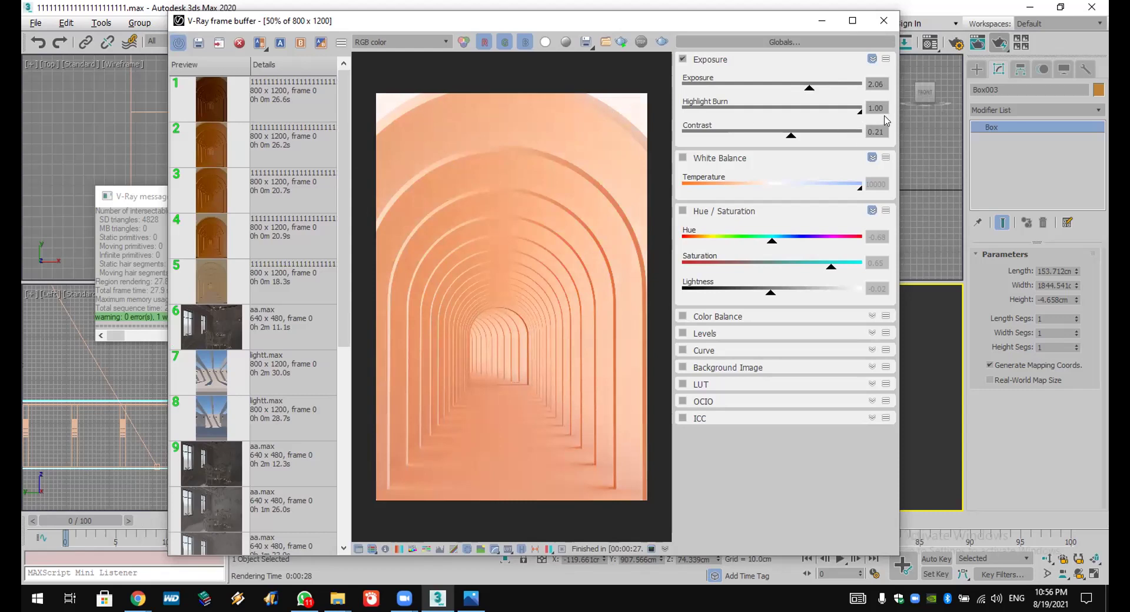
Step: Turn on the White Balance correction and set its temperature to 9260
{"action": "left_click", "coordinate": [723, 162]}
{"action": "left_click", "coordinate": [724, 162]}
{"action": "left_click", "coordinate": [706, 160]}
{"action": "left_click", "coordinate": [709, 160]}
{"action": "left_click", "coordinate": [683, 158]}
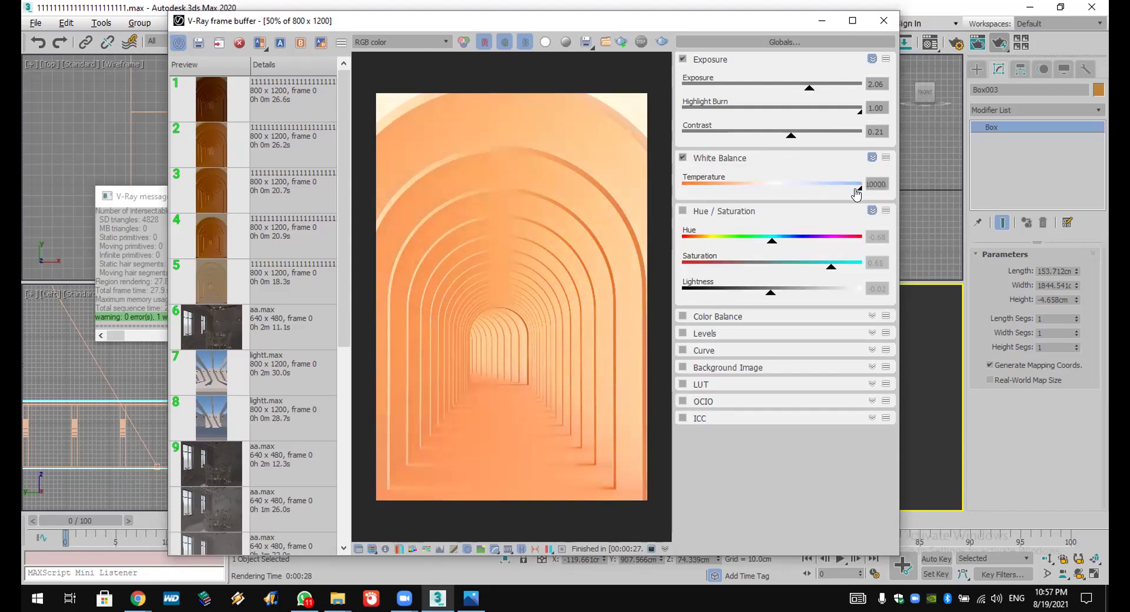
{"action": "mouse_move", "coordinate": [860, 188]}
{"action": "left_mouse_down"}
{"action": "mouse_move", "coordinate": [689, 196]}
{"action": "mouse_move", "coordinate": [844, 191]}
{"action": "left_mouse_up"}
Step: Turn on Hue / Saturation with hue 0.68, saturation -0.12 and lightness 0.04, and close the frame buffer
{"action": "left_click", "coordinate": [708, 212]}
{"action": "left_click", "coordinate": [708, 212]}
{"action": "left_click", "coordinate": [683, 211]}
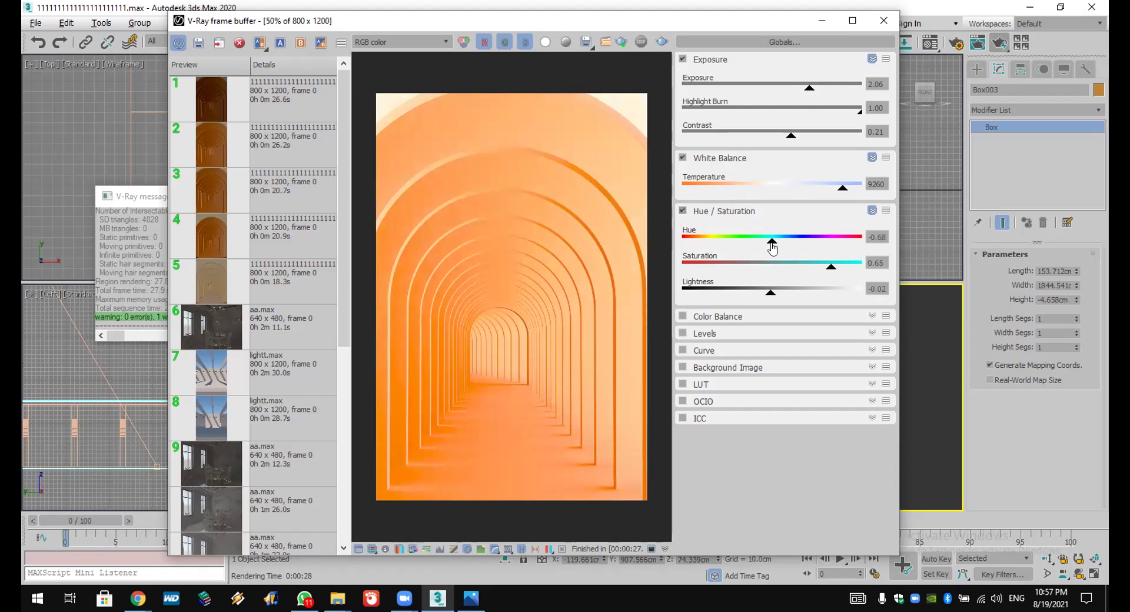
{"action": "left_click_drag", "start_coordinate": [773, 246], "coordinate": [673, 245]}
{"action": "mouse_move", "coordinate": [785, 251]}
{"action": "left_mouse_down"}
{"action": "mouse_move", "coordinate": [797, 250]}
{"action": "mouse_move", "coordinate": [771, 251]}
{"action": "left_mouse_up"}
{"action": "left_click_drag", "start_coordinate": [831, 270], "coordinate": [762, 278]}
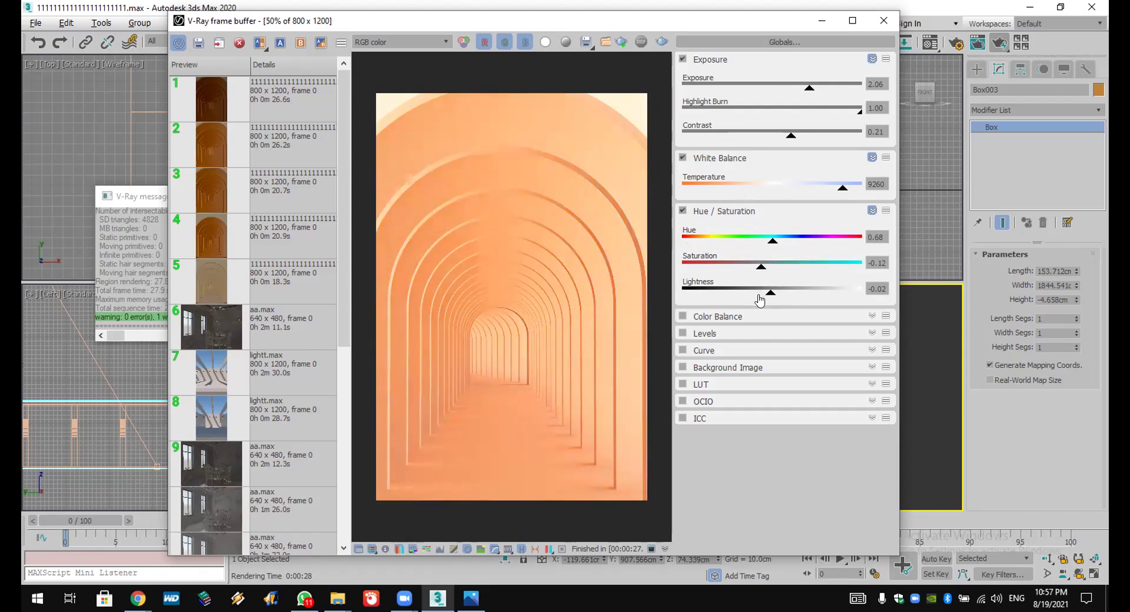
{"action": "mouse_move", "coordinate": [771, 294]}
{"action": "left_mouse_down"}
{"action": "mouse_move", "coordinate": [820, 292]}
{"action": "mouse_move", "coordinate": [748, 296]}
{"action": "mouse_move", "coordinate": [775, 292]}
{"action": "left_mouse_up"}
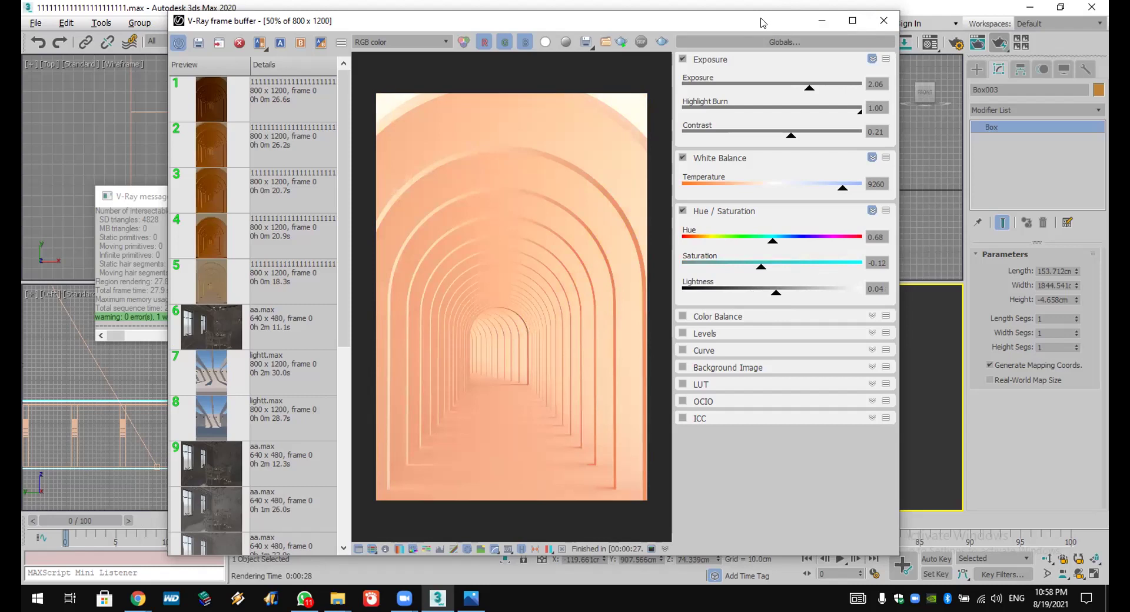
{"action": "left_click", "coordinate": [894, 25]}
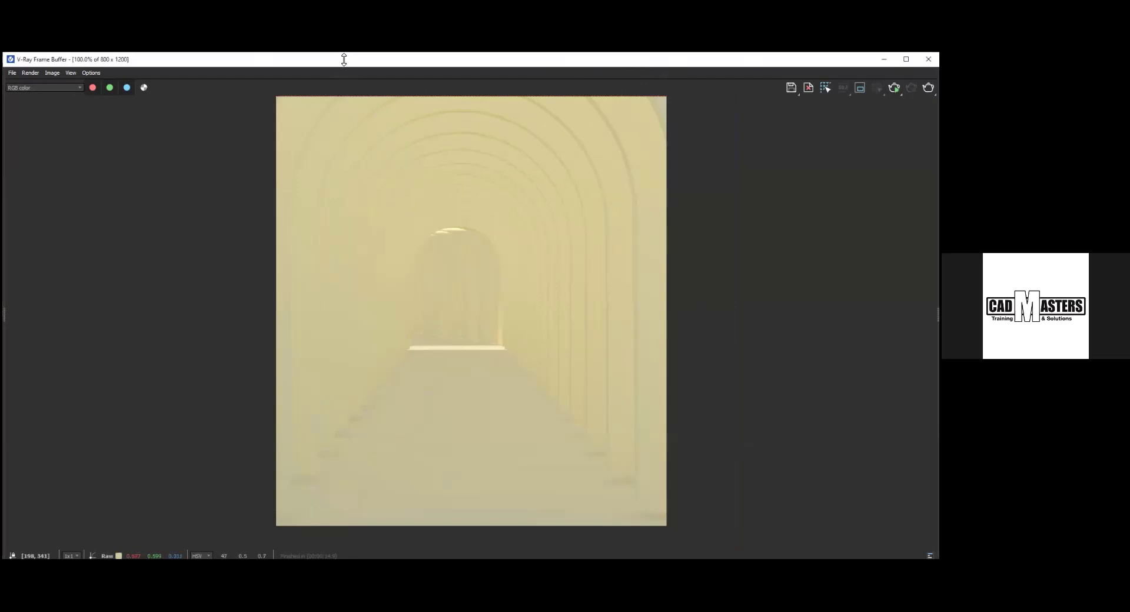
Step: In the other V-Ray Frame Buffer, view the VFB settings and unfold the render history and the correction layers beside the image
{"action": "left_click", "coordinate": [70, 73]}
{"action": "left_click", "coordinate": [72, 73]}
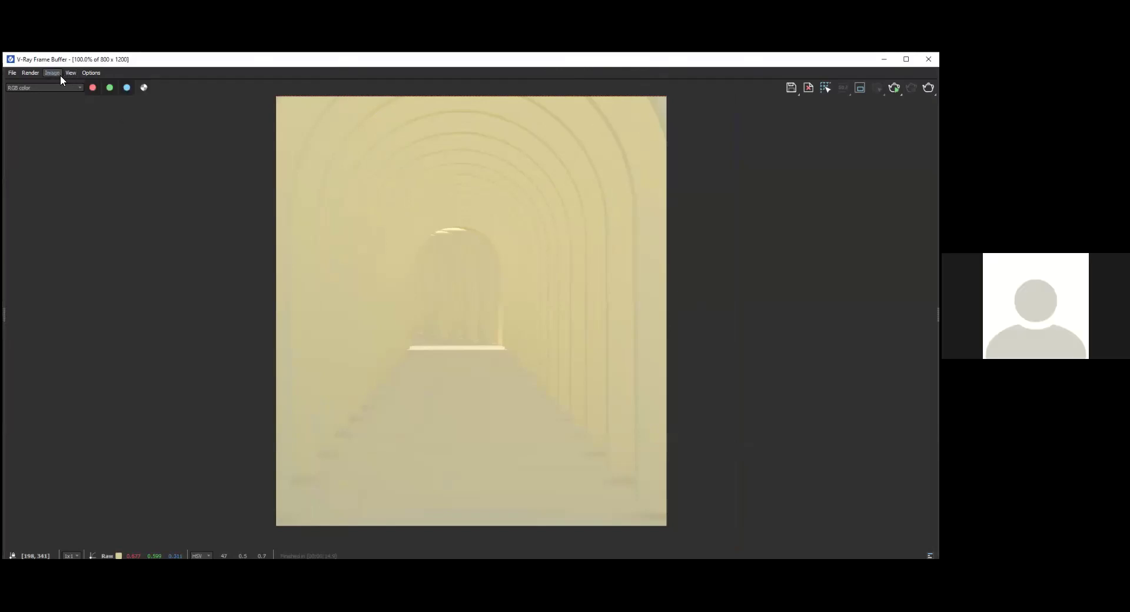
{"action": "left_click", "coordinate": [91, 73]}
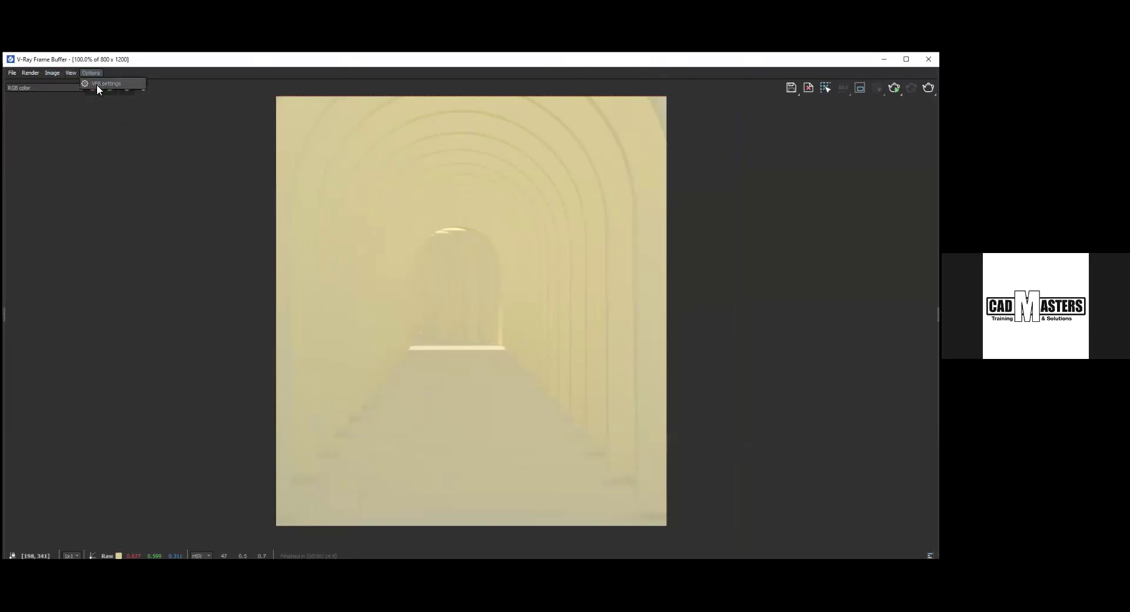
{"action": "left_click", "coordinate": [97, 85]}
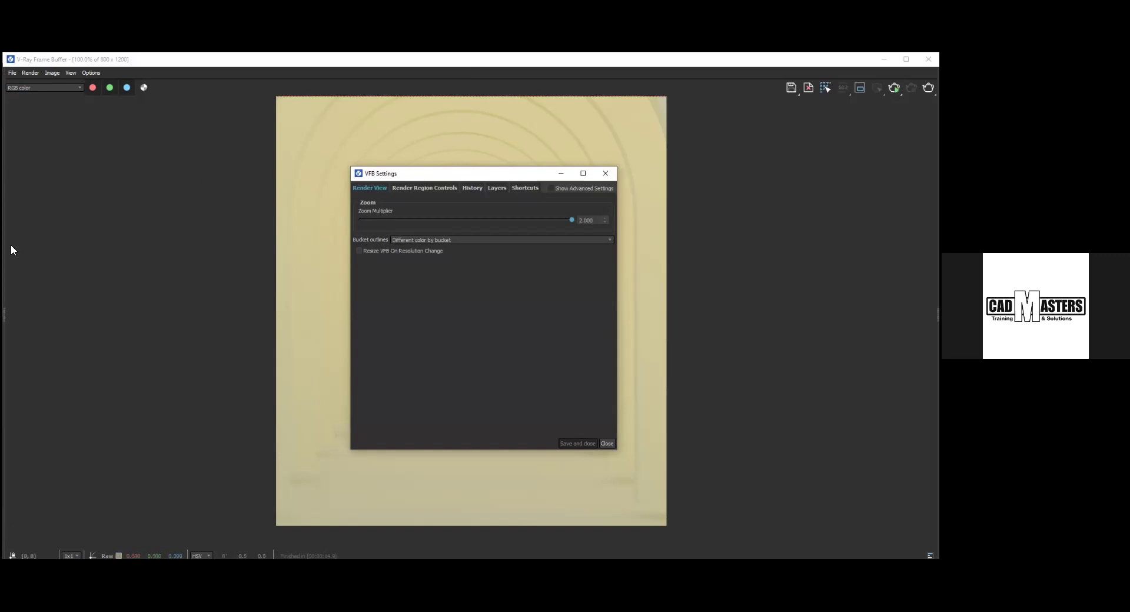
{"action": "left_click_drag", "start_coordinate": [8, 315], "coordinate": [55, 315]}
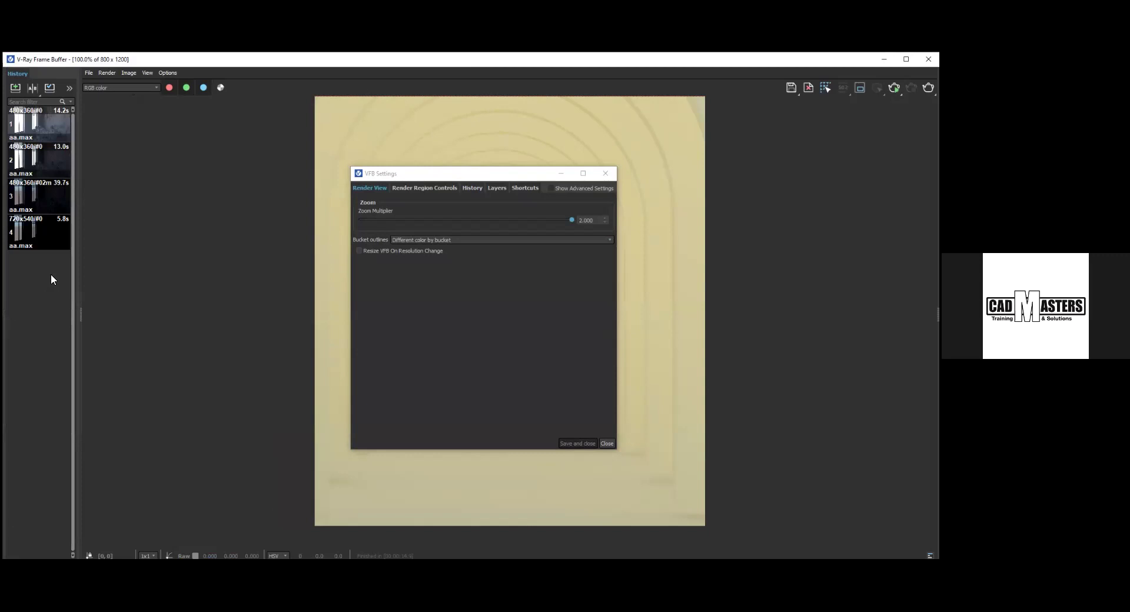
{"action": "left_click", "coordinate": [605, 174]}
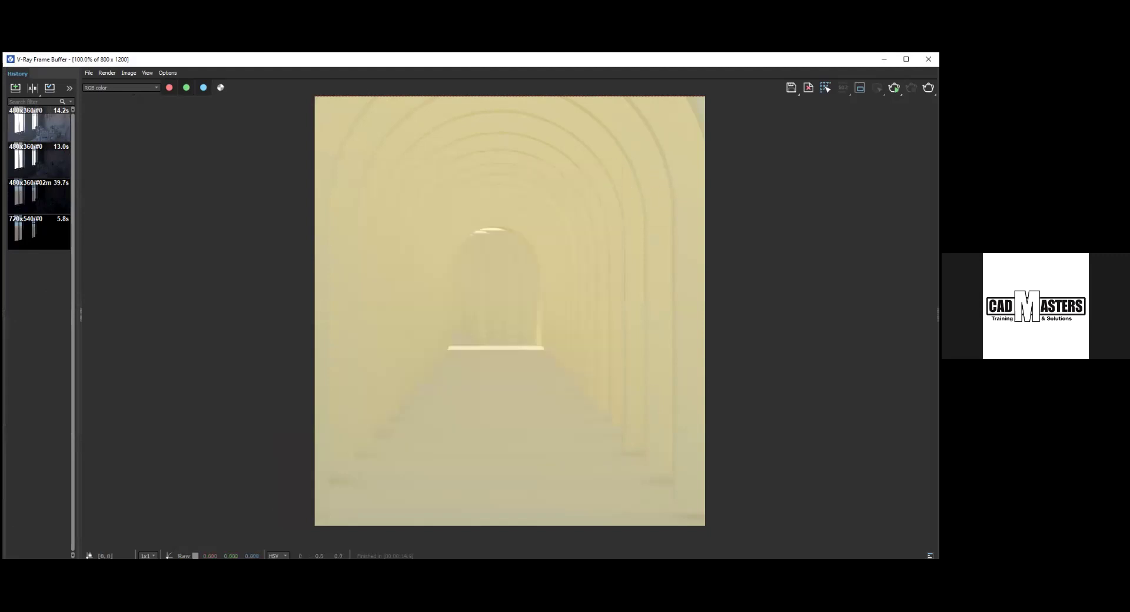
{"action": "left_click_drag", "start_coordinate": [938, 318], "coordinate": [621, 325]}
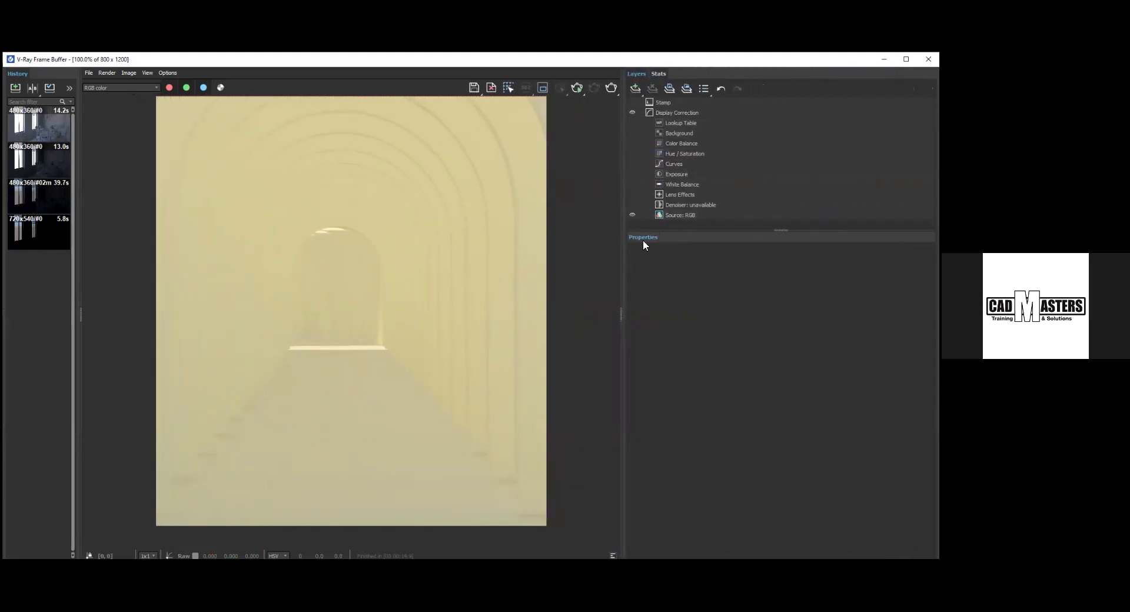
Step: Add a Hue / Saturation correction layer with hue -46.248 and saturation 0.538
{"action": "left_click", "coordinate": [636, 88]}
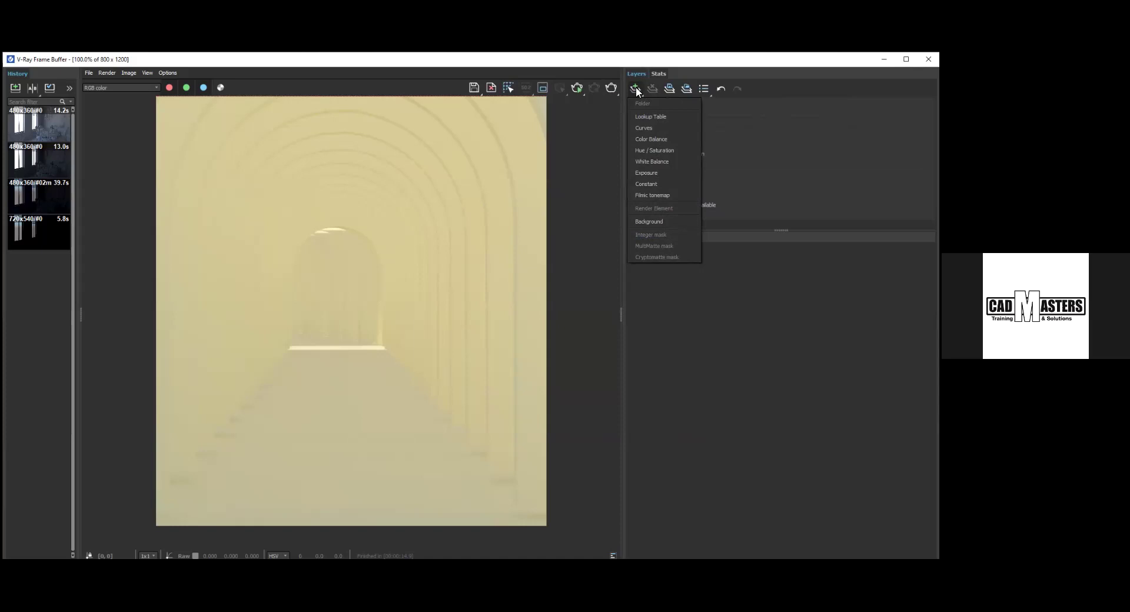
{"action": "left_click", "coordinate": [665, 150]}
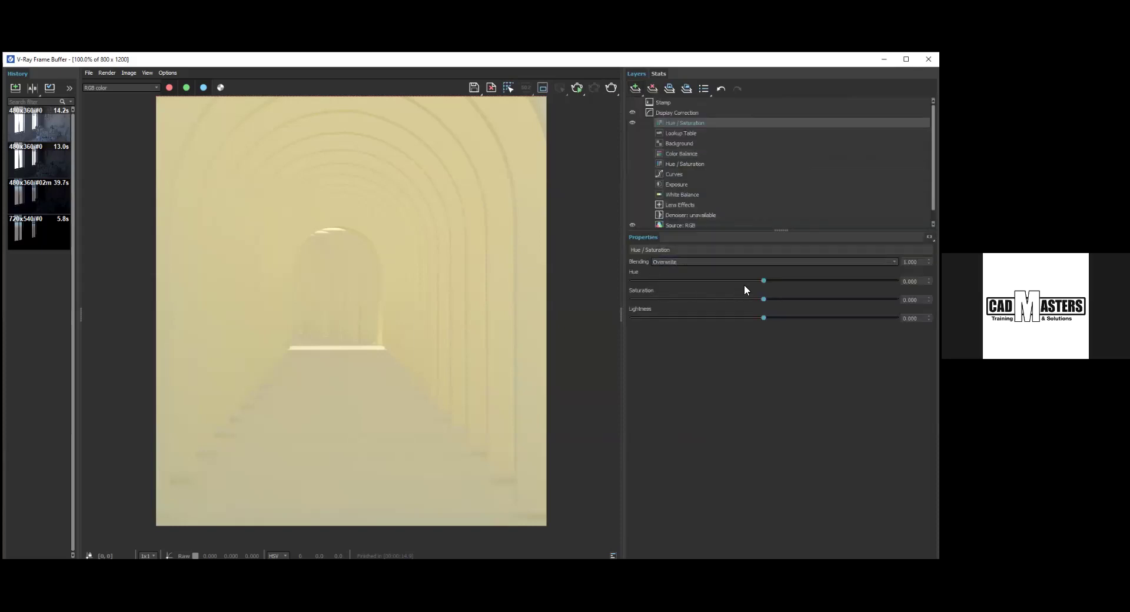
{"action": "left_click_drag", "start_coordinate": [763, 281], "coordinate": [729, 284]}
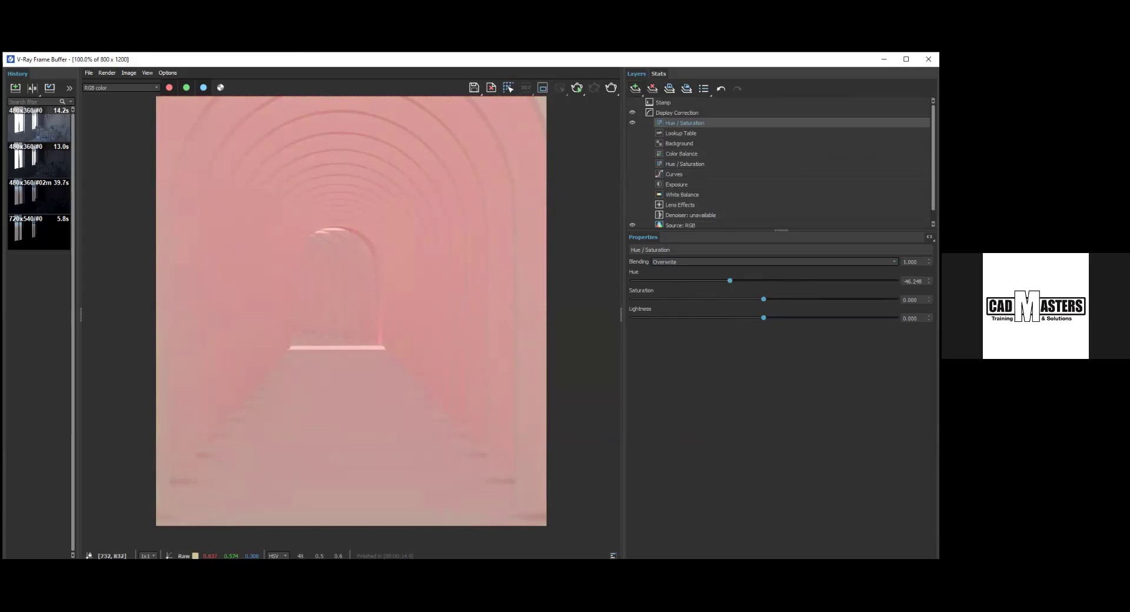
{"action": "left_click_drag", "start_coordinate": [763, 299], "coordinate": [835, 299]}
Step: Add an Exposure correction layer and a Constant layer above the Hue / Saturation layer
{"action": "left_click", "coordinate": [635, 89]}
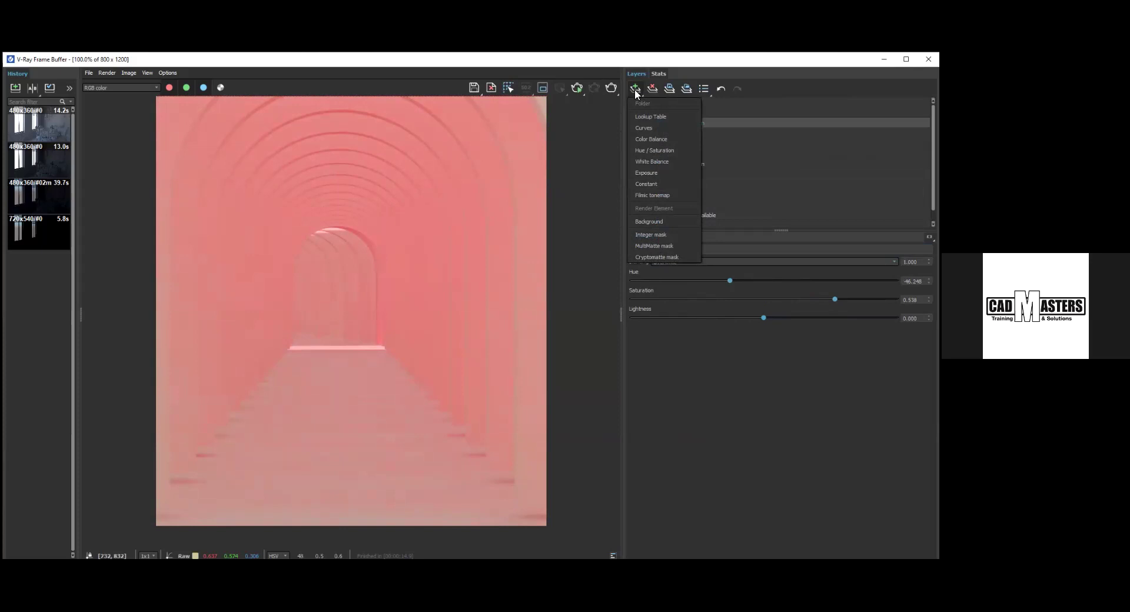
{"action": "left_click", "coordinate": [636, 93]}
{"action": "left_click", "coordinate": [636, 89]}
{"action": "left_click", "coordinate": [666, 173]}
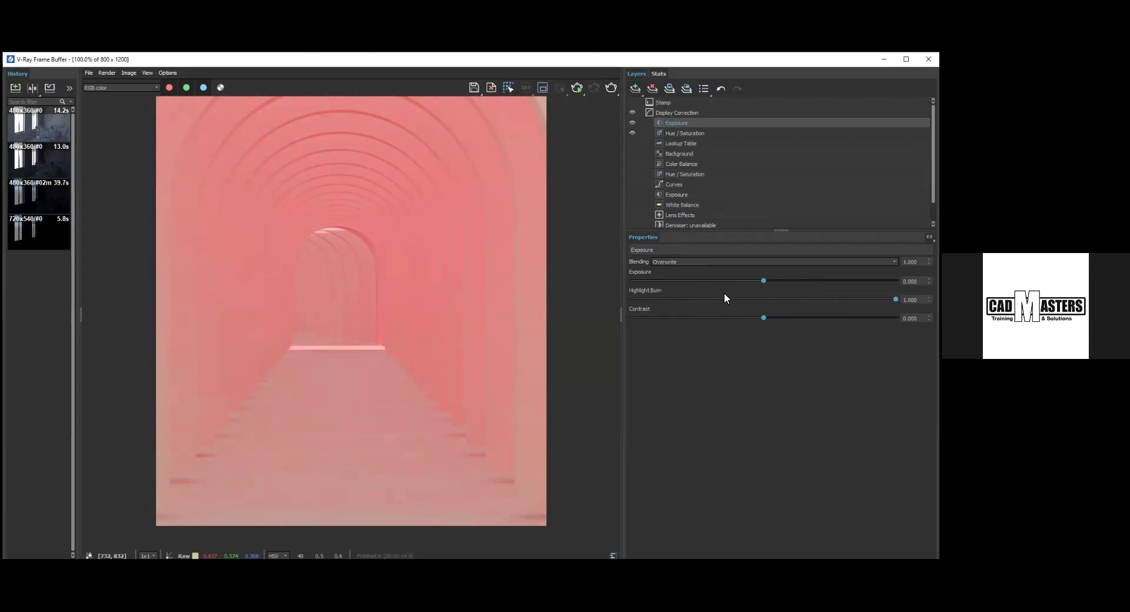
{"action": "double_click", "coordinate": [672, 262]}
{"action": "left_click", "coordinate": [685, 251]}
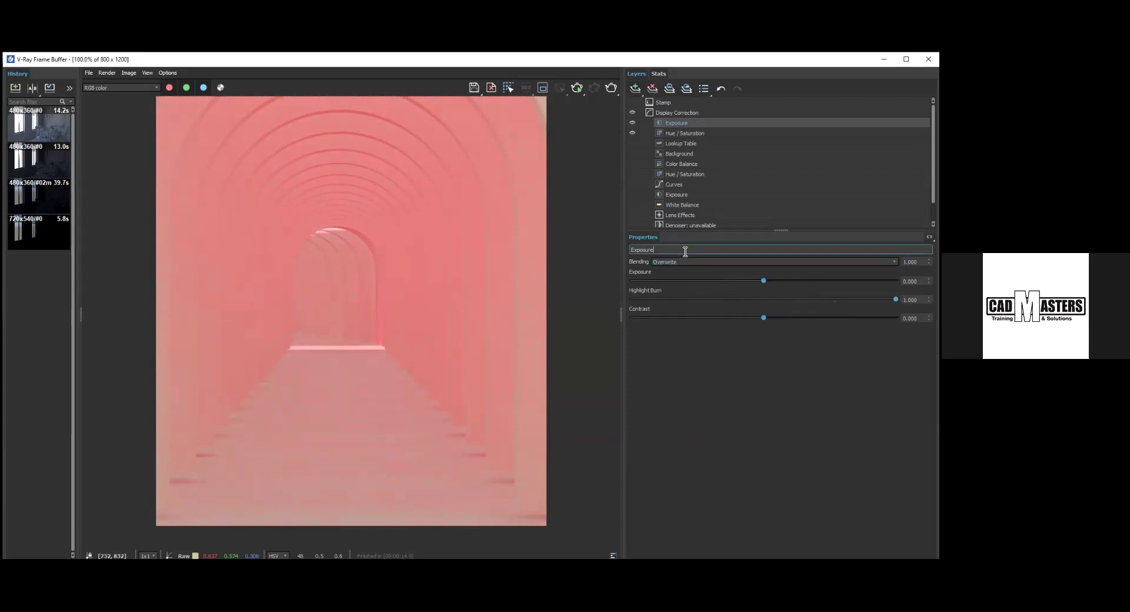
{"action": "left_click", "coordinate": [635, 89]}
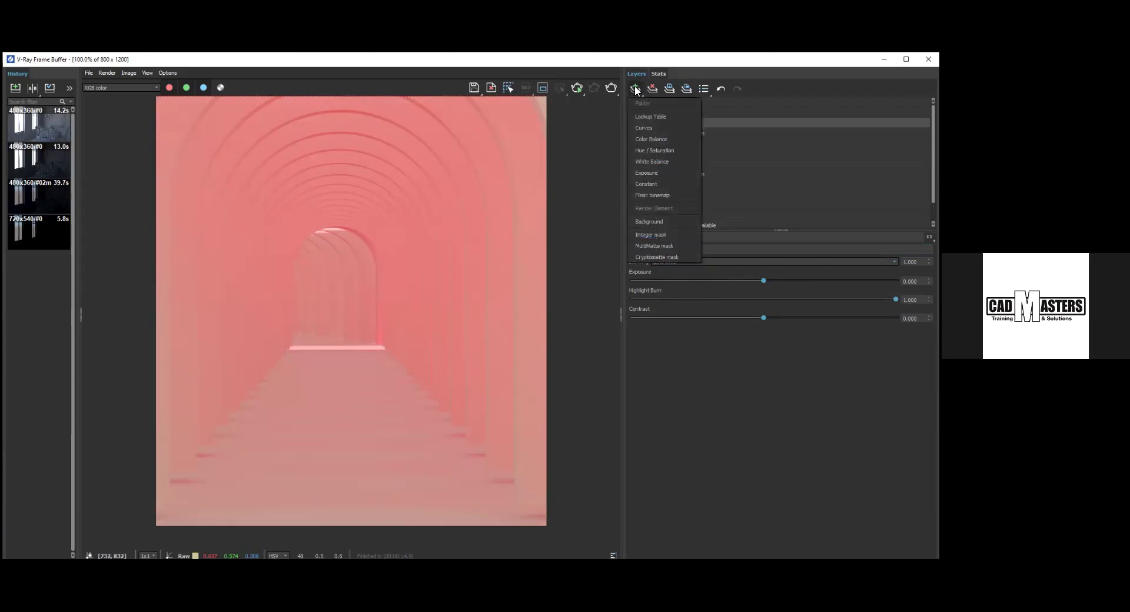
{"action": "left_click", "coordinate": [660, 185]}
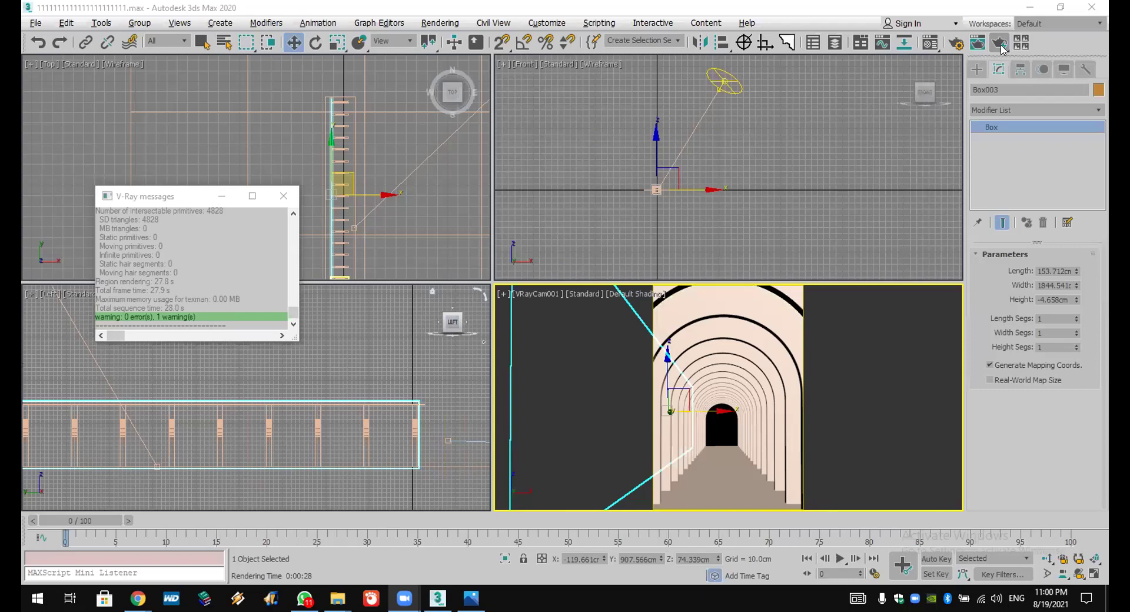
Step: Render the VRayCam001 view in 3ds Max, view the pink arched-window photo from the desktop and return to 3ds Max
{"action": "left_click", "coordinate": [1001, 47]}
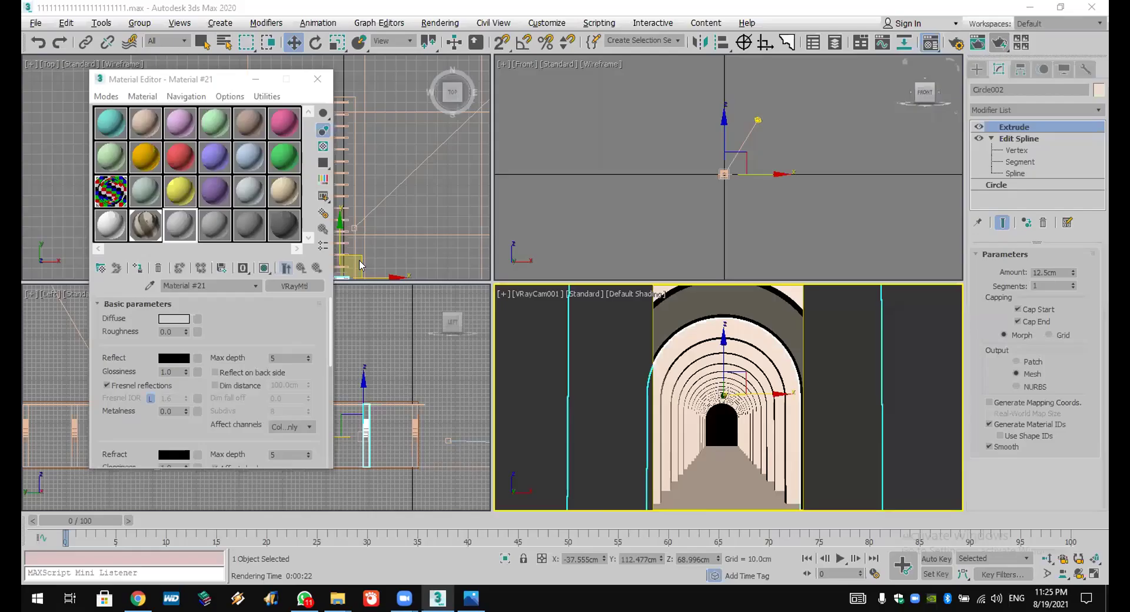
{"action": "key", "text": "super+d"}
{"action": "double_click", "coordinate": [442, 447]}
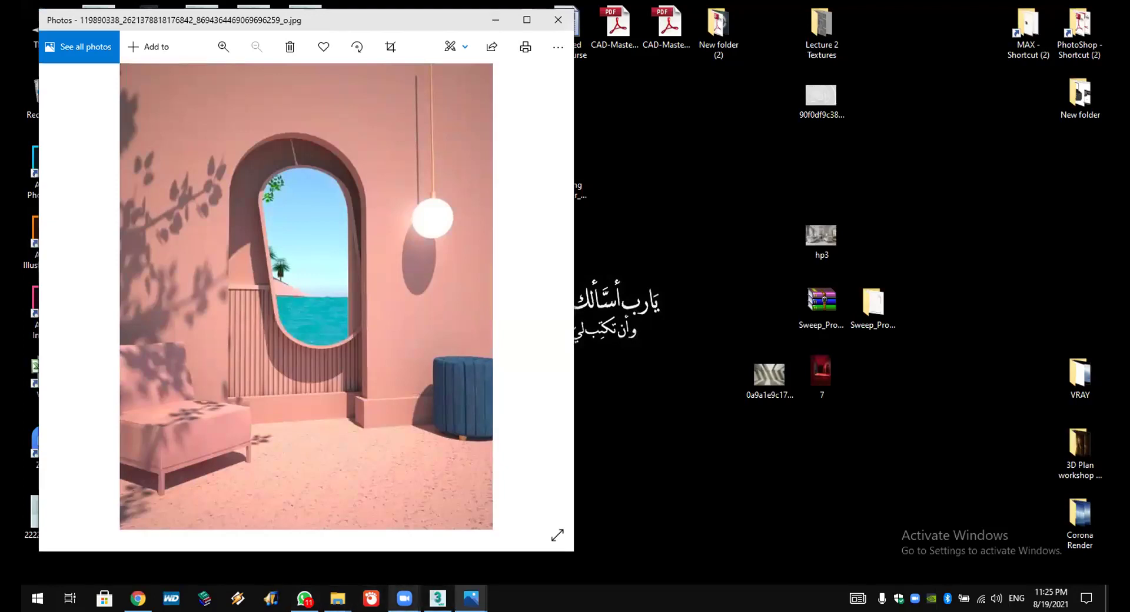
{"action": "left_click", "coordinate": [439, 595]}
Step: Load the image aaaa as the diffuse bitmap of the green Material #12 and assign it to the end wall box, shown in the viewport
{"action": "left_click", "coordinate": [718, 431]}
{"action": "left_click", "coordinate": [285, 158]}
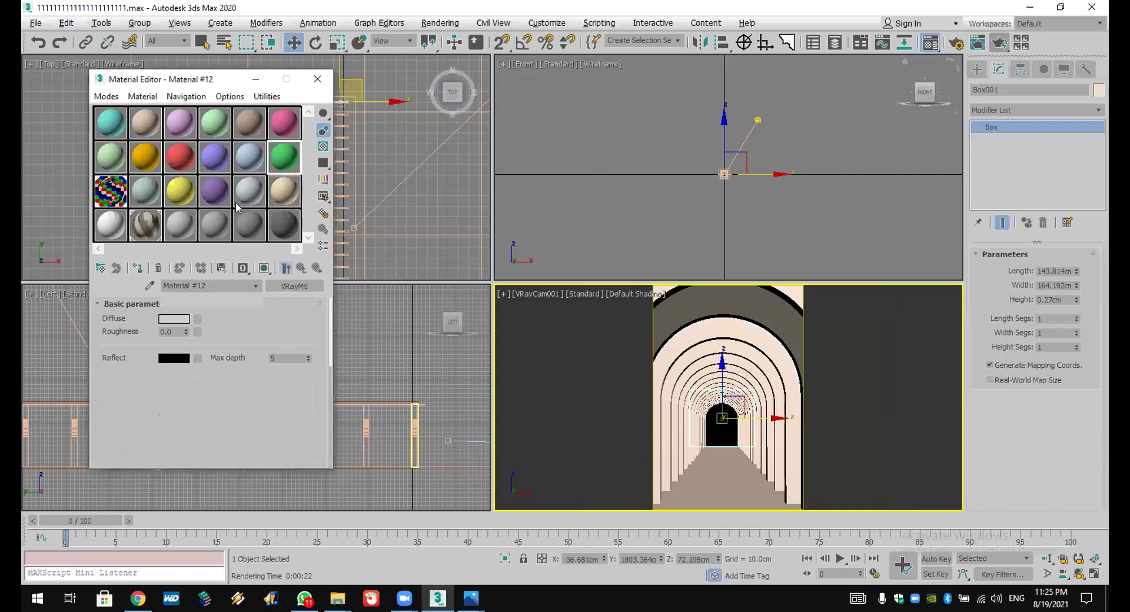
{"action": "left_click", "coordinate": [198, 320]}
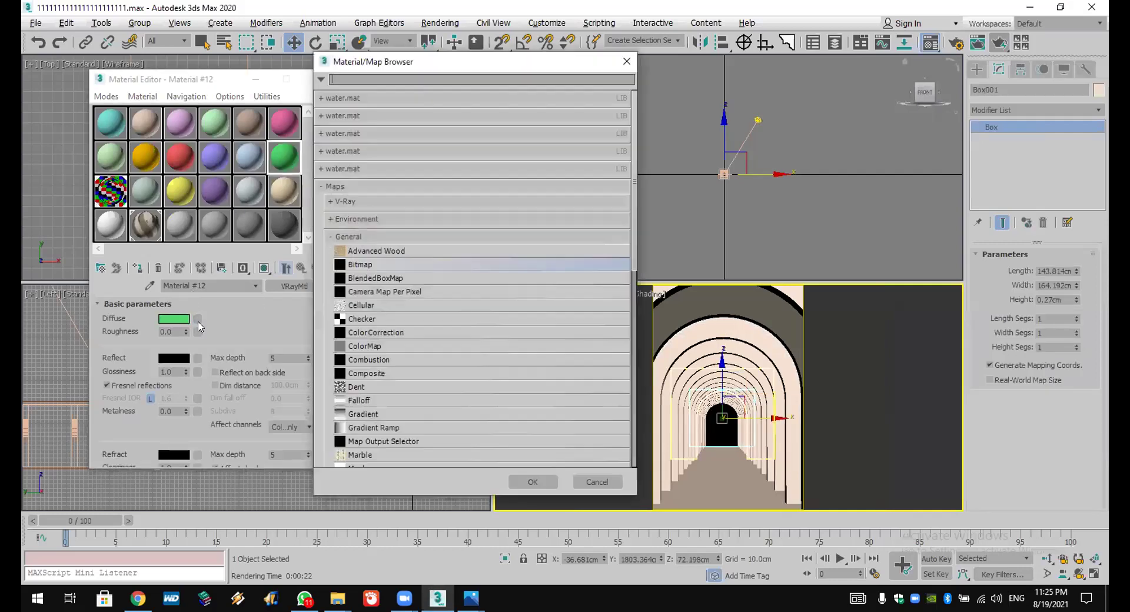
{"action": "double_click", "coordinate": [364, 262]}
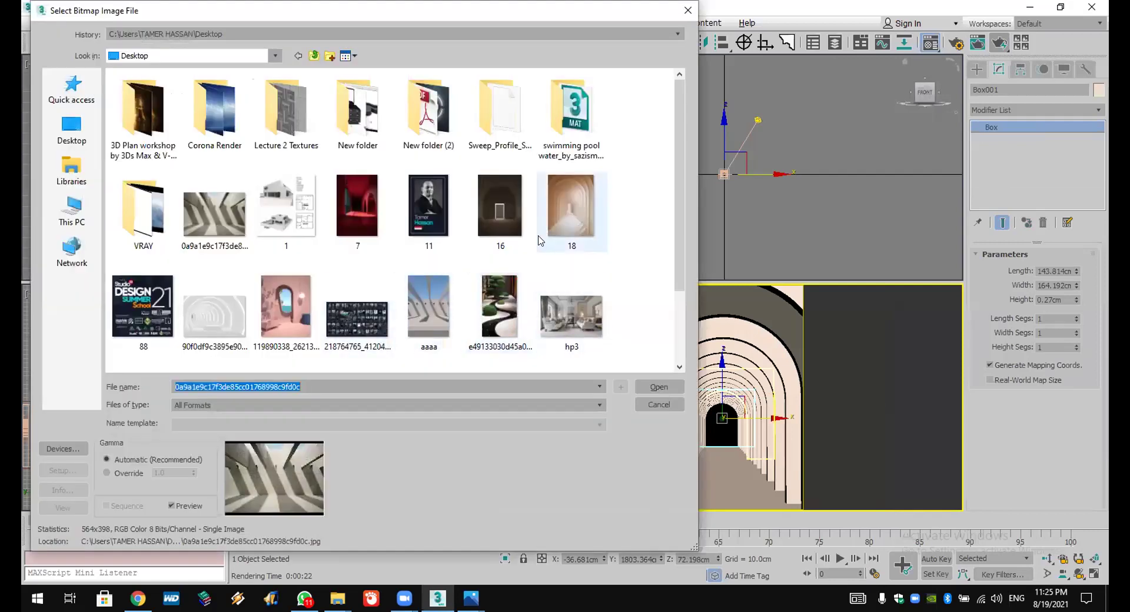
{"action": "double_click", "coordinate": [434, 303]}
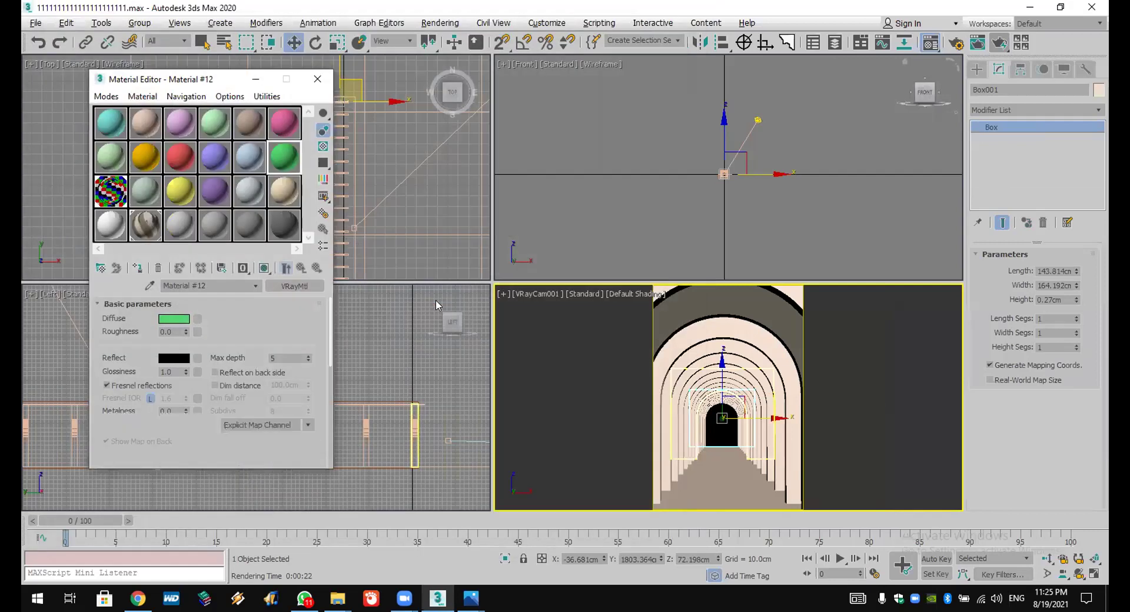
{"action": "left_click", "coordinate": [140, 269]}
{"action": "left_click", "coordinate": [263, 268]}
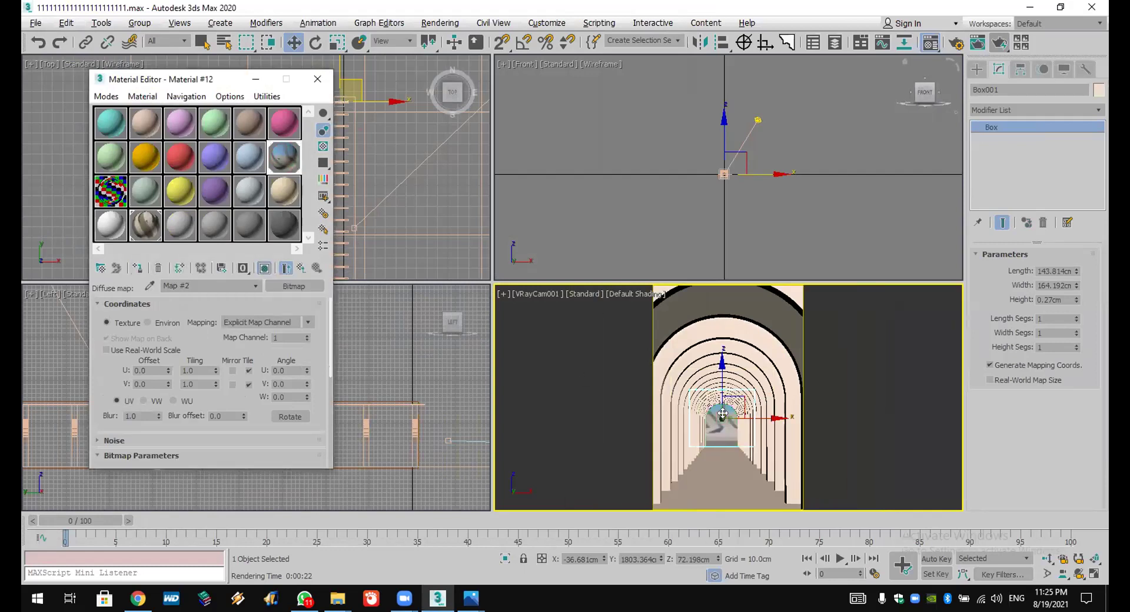